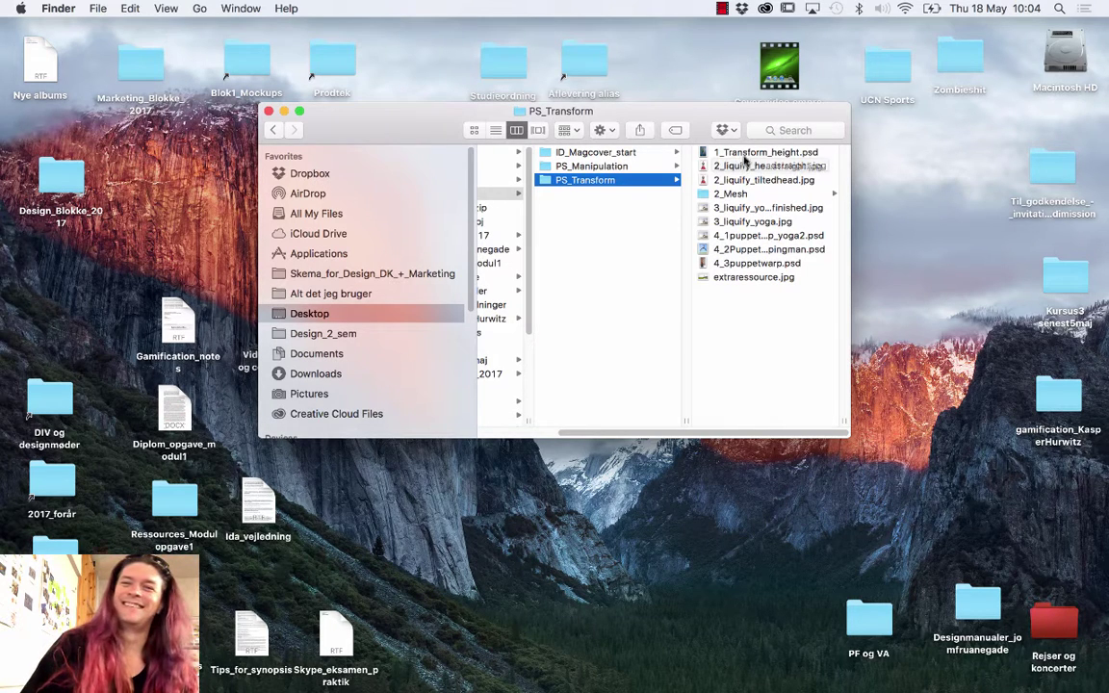
Preview 1_Transform_height.psd in the PS_Transform folder and open it in Photoshop
click(746, 154)
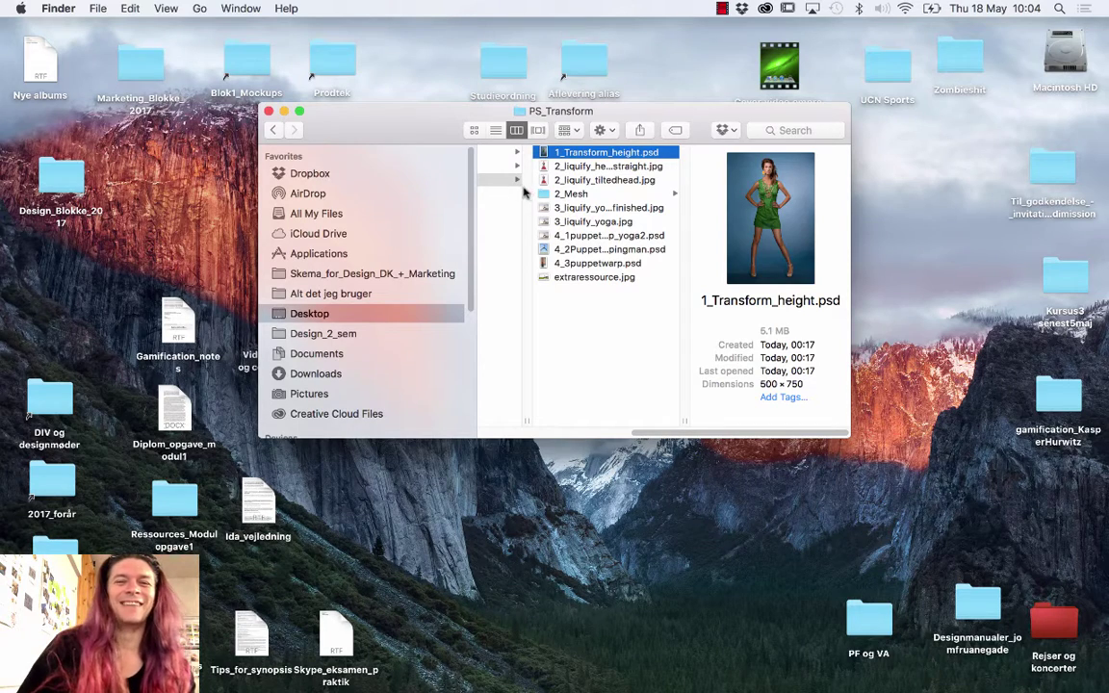
scroll(604, 433, right, 3)
scroll(604, 438, left, 2)
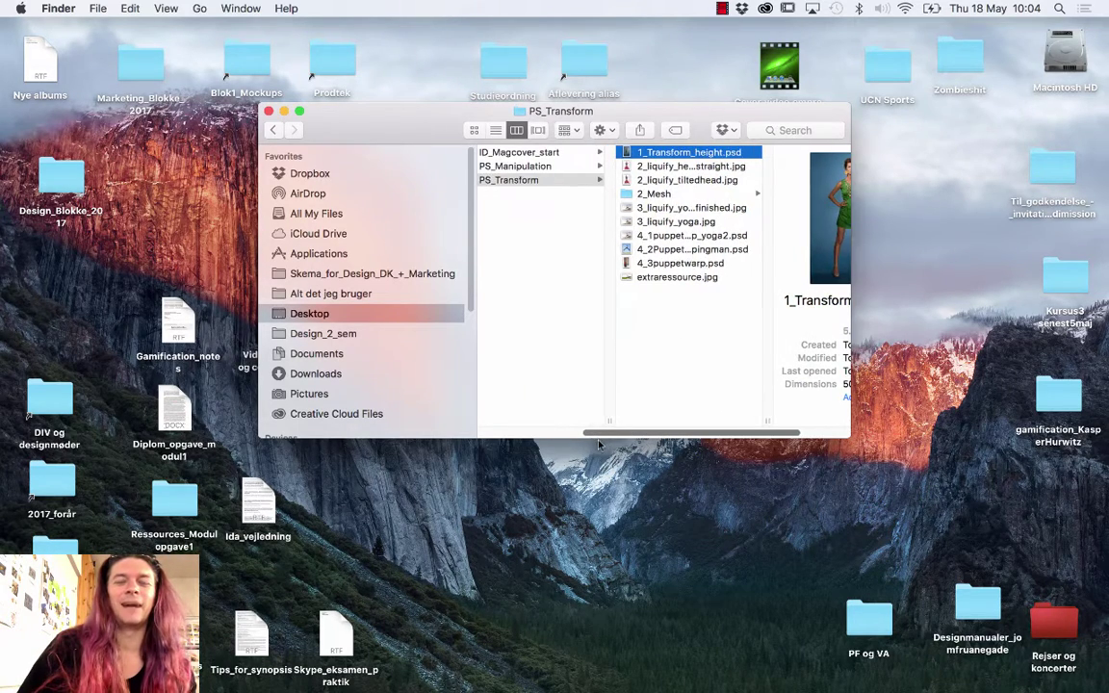
scroll(622, 444, right, 3)
scroll(623, 438, right, 2)
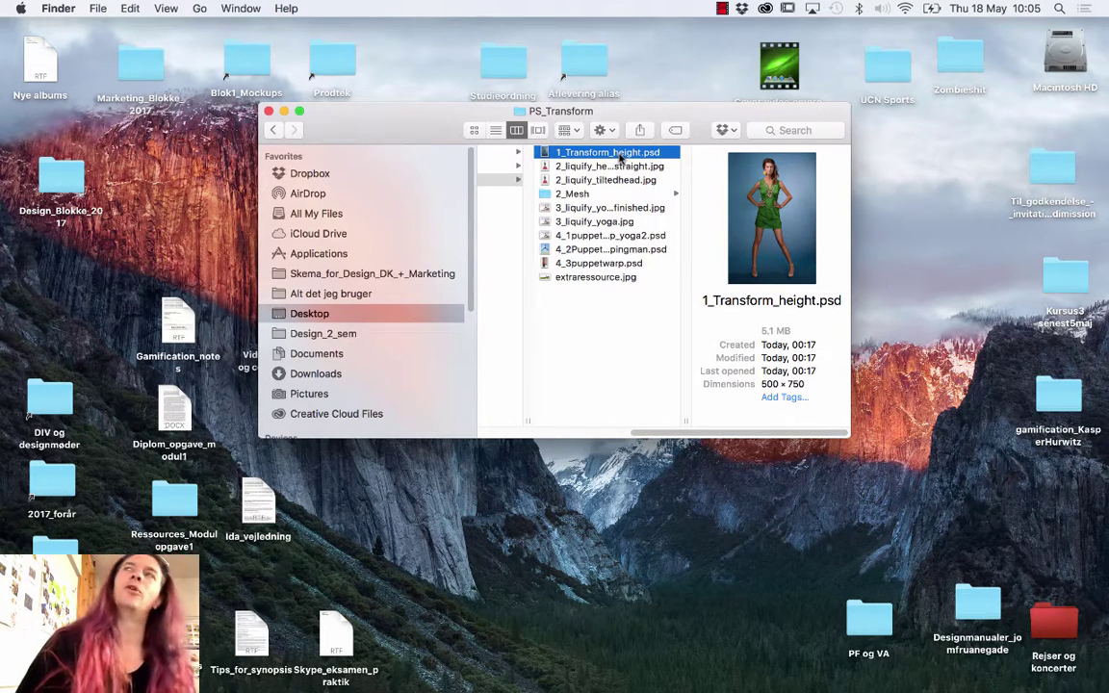
double_click(615, 153)
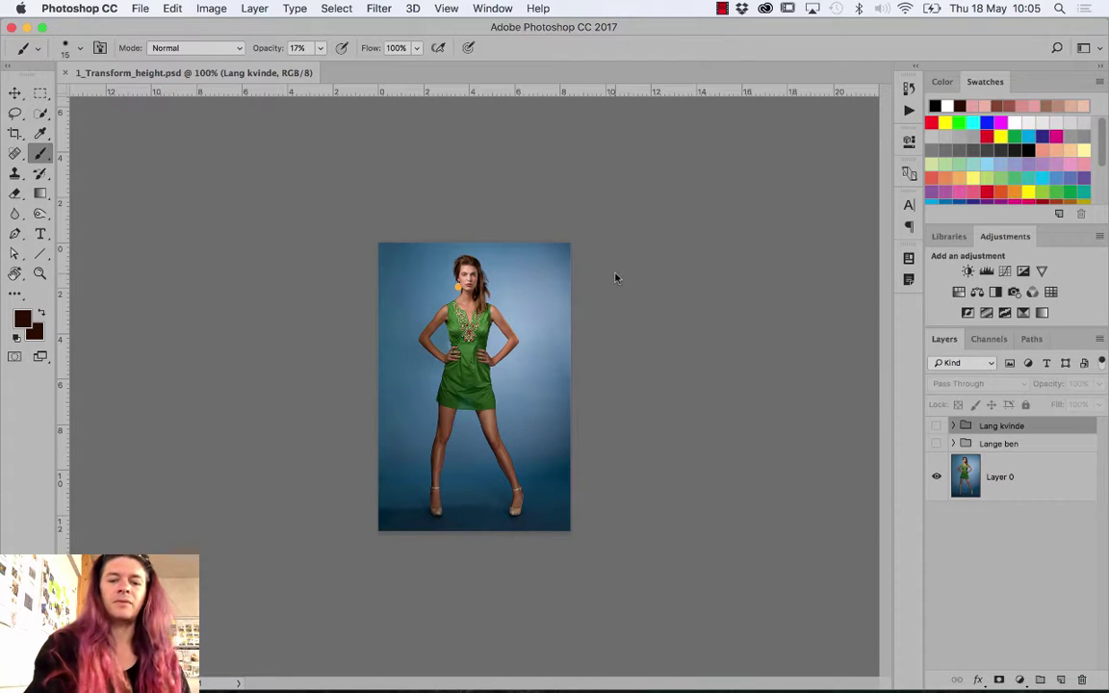
Fit the photo on screen, compare then hide Lang kvinde and Lange ben, and select Layer 0
key(super+0)
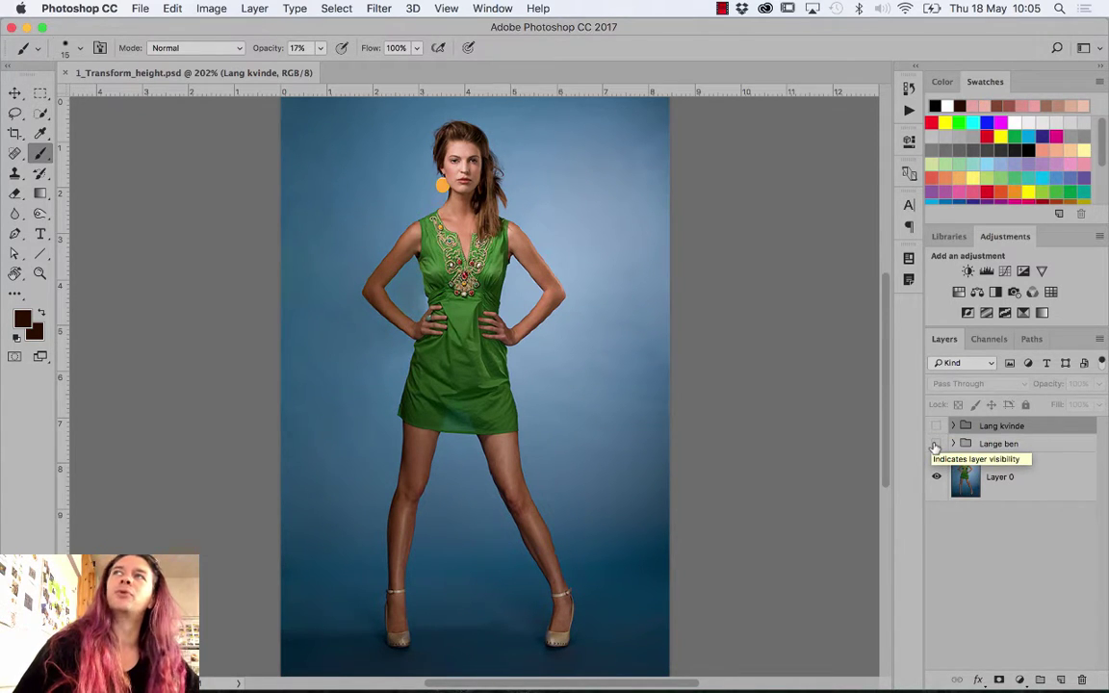
click(936, 427)
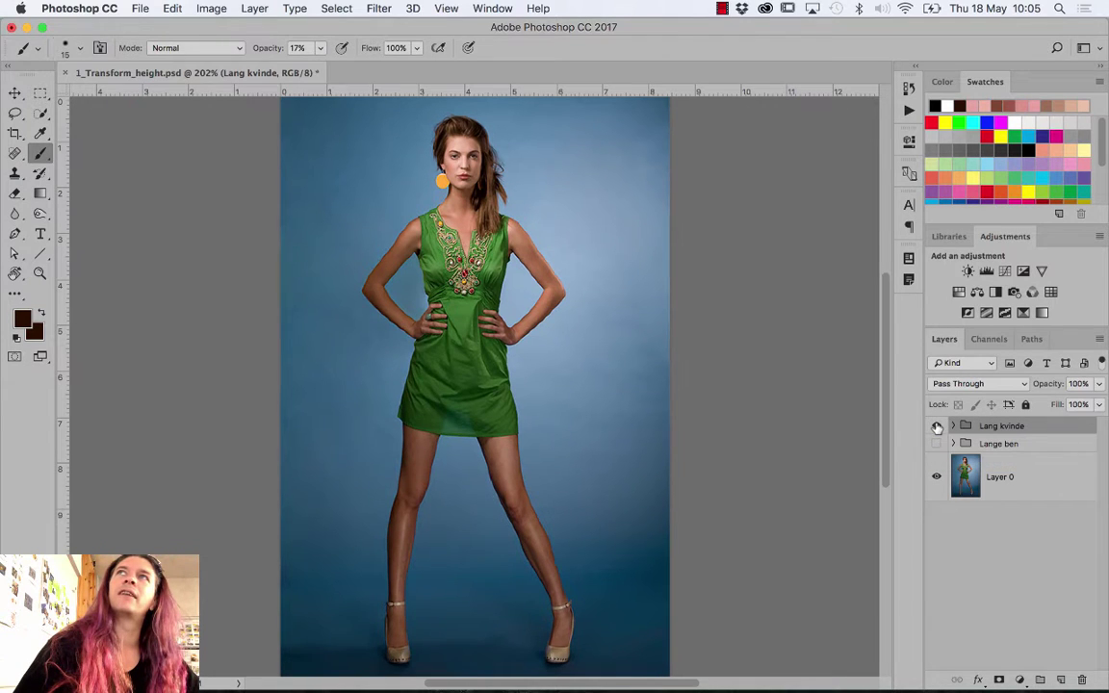
click(936, 427)
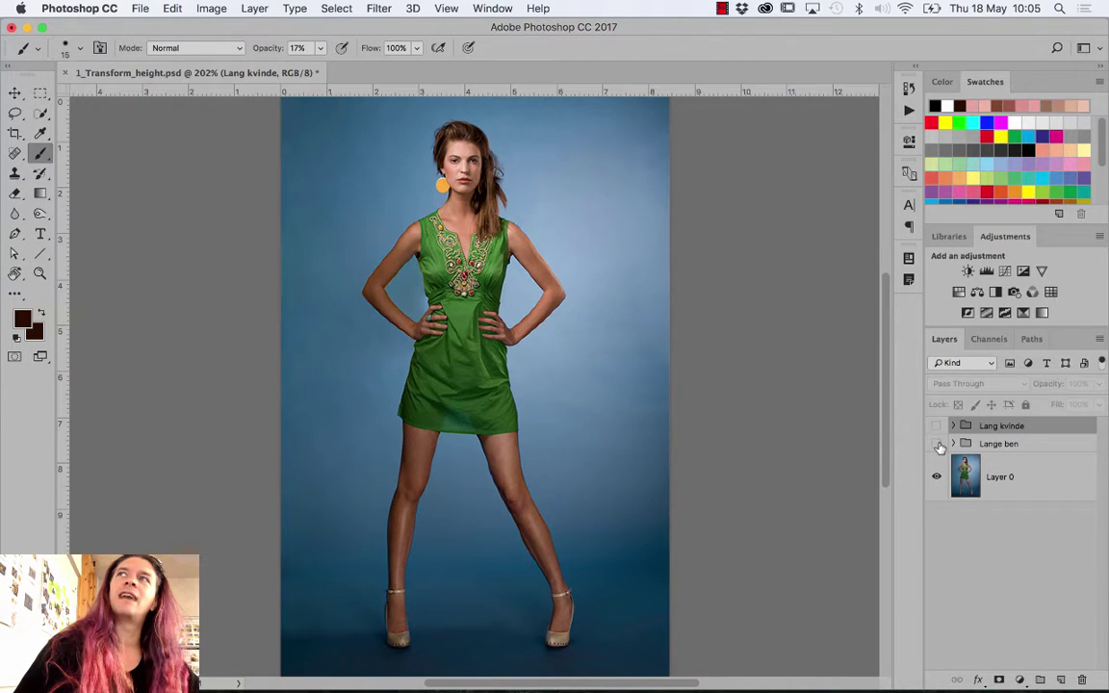
click(937, 444)
click(936, 444)
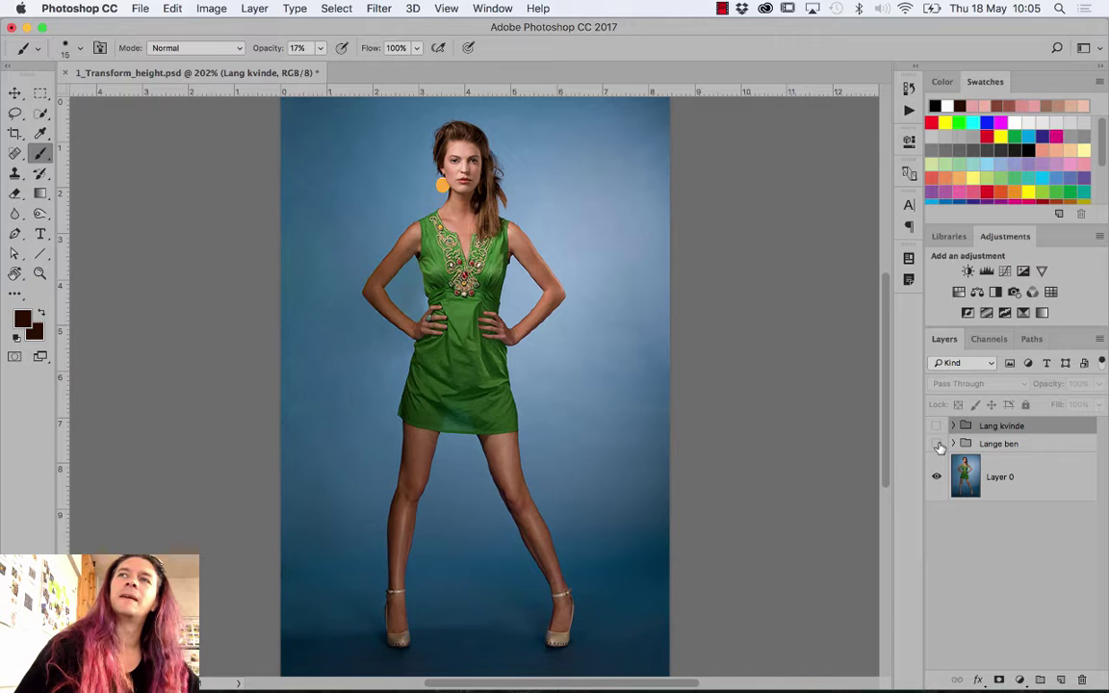
click(937, 443)
click(937, 443)
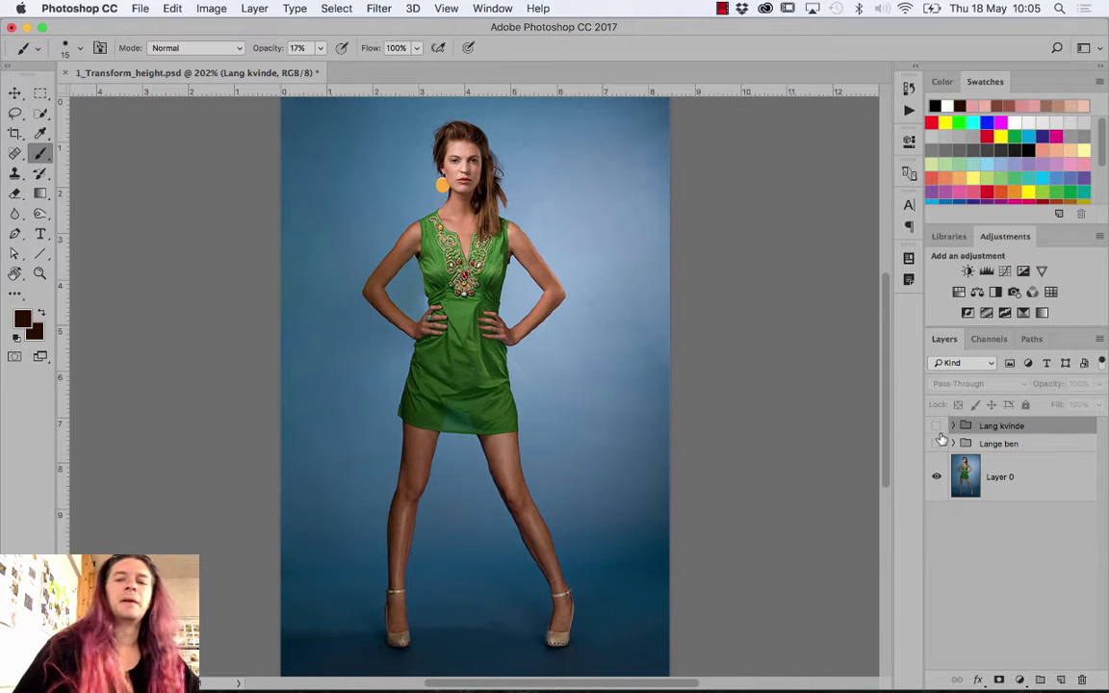
click(936, 425)
click(936, 426)
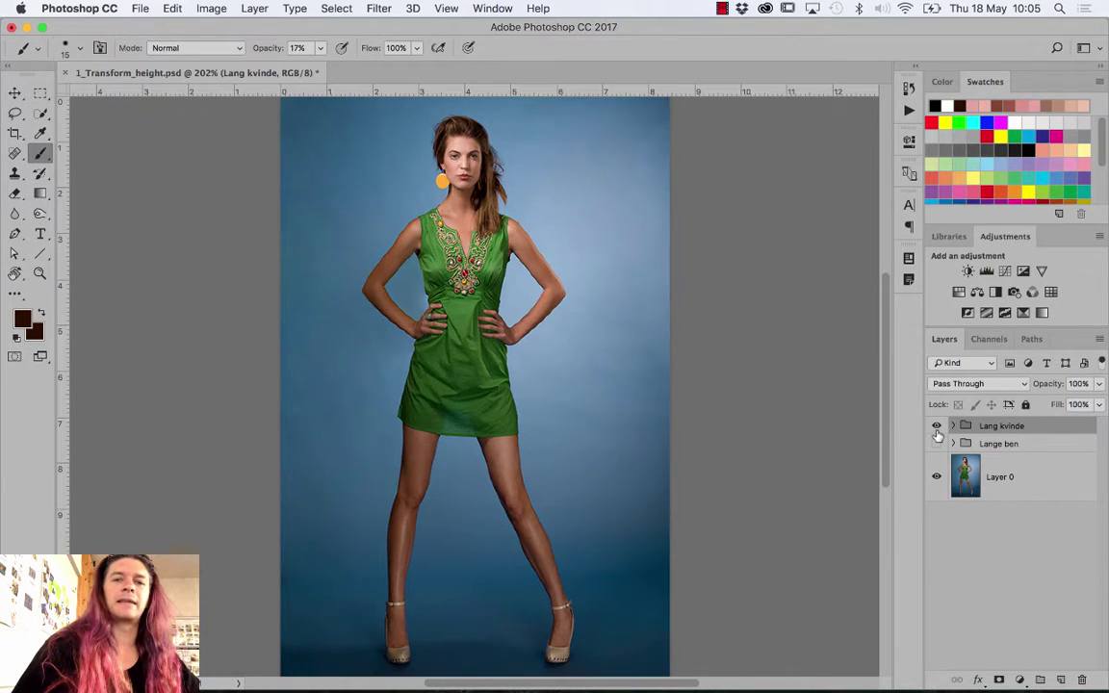
click(936, 426)
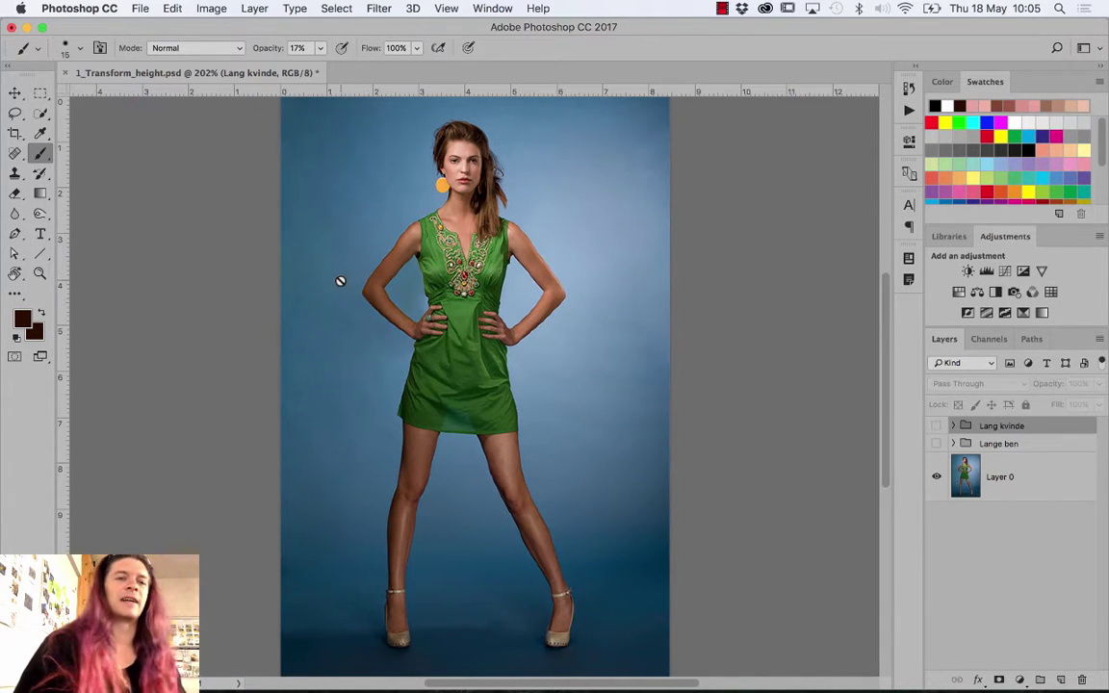
click(999, 476)
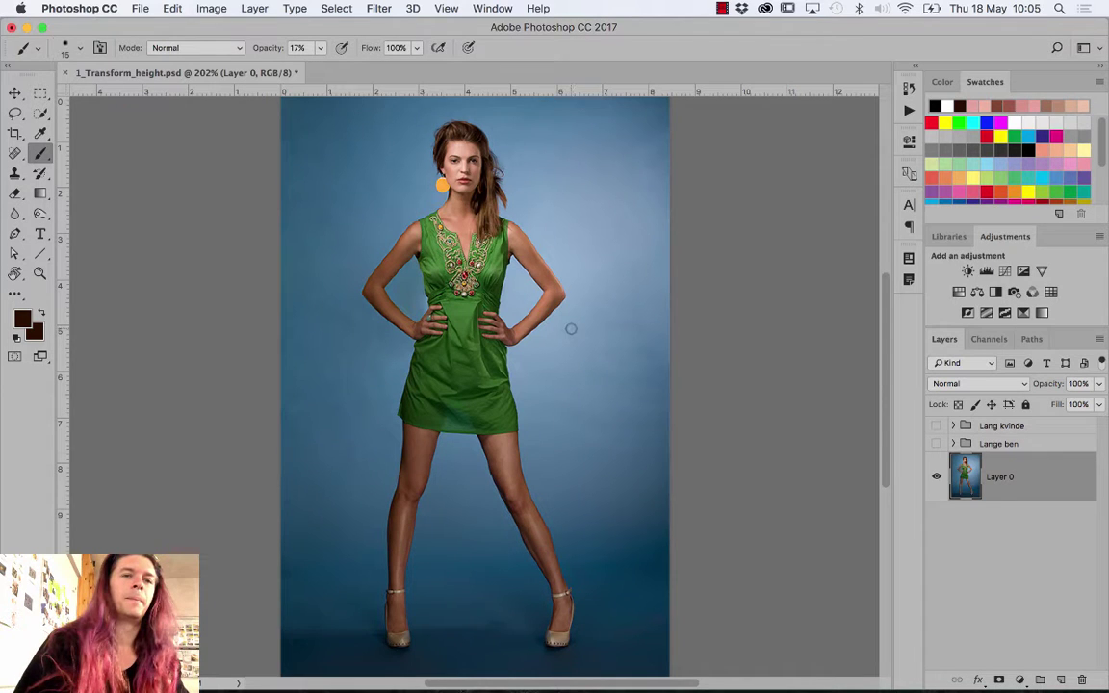
Free Transform Layer 0 to 104% height and commit the stretch
click(172, 9)
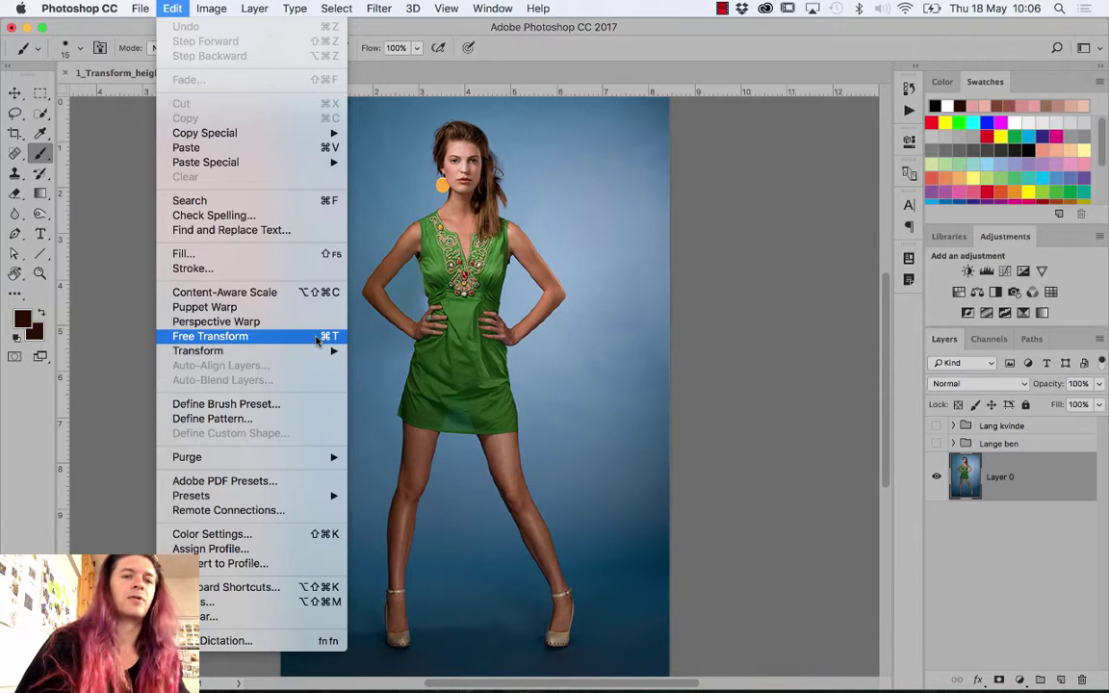
click(268, 337)
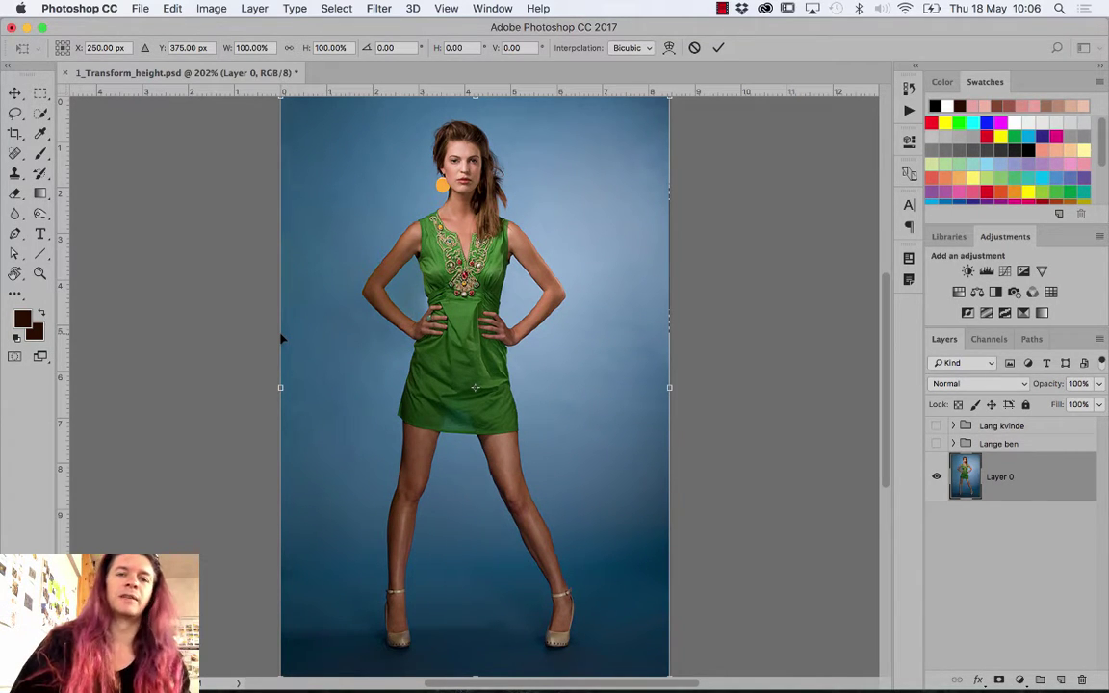
click(334, 48)
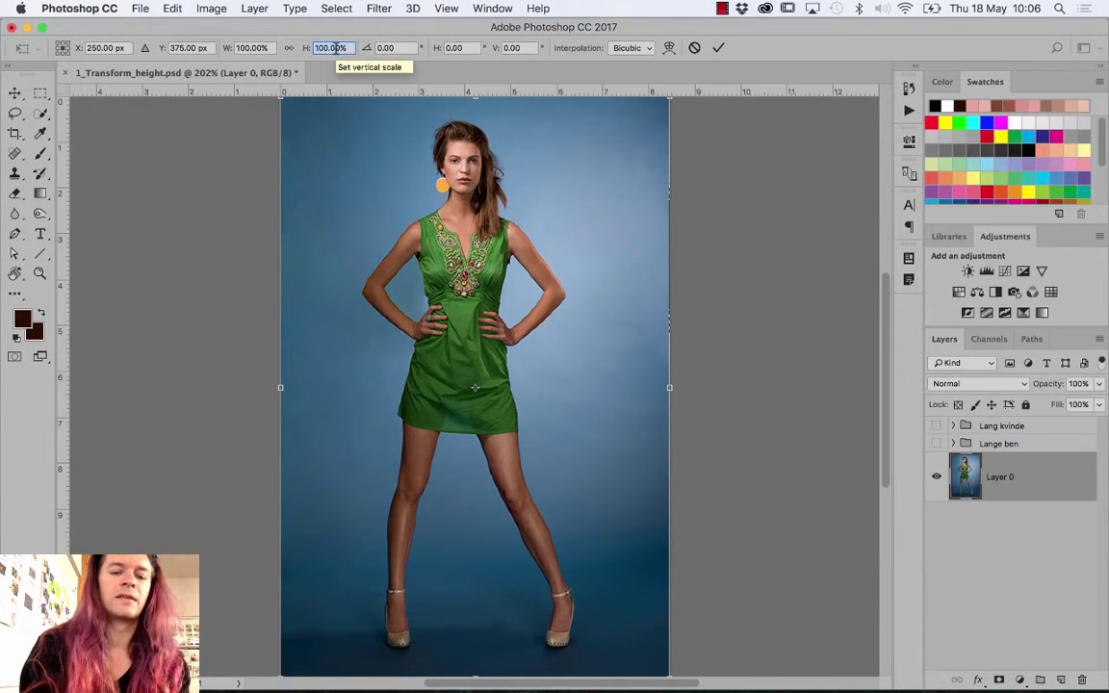
text(104)
key(Return)
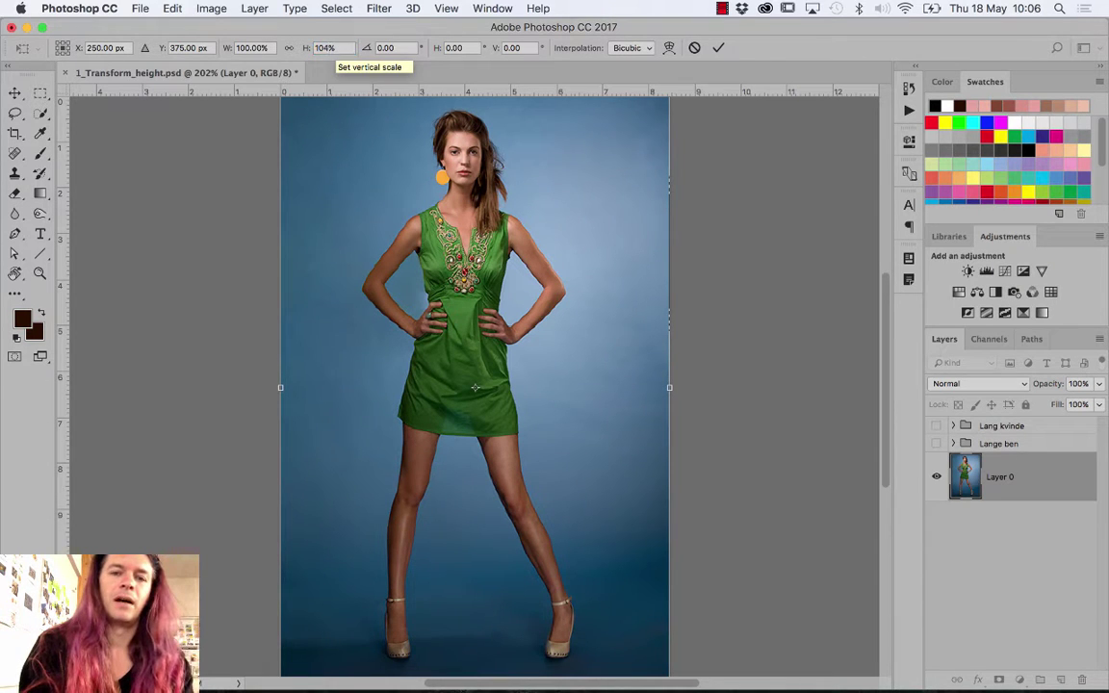
key(Return)
key(b)
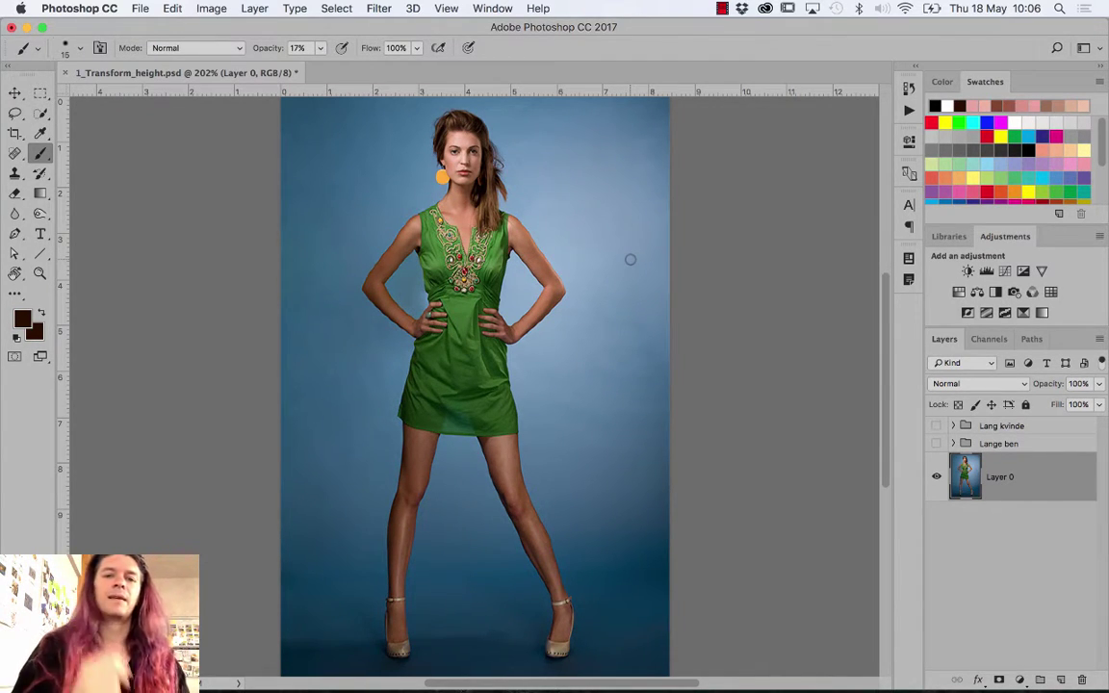
Undo and redo the 104% stretch to compare with the original, keeping the stretch
key(super+z)
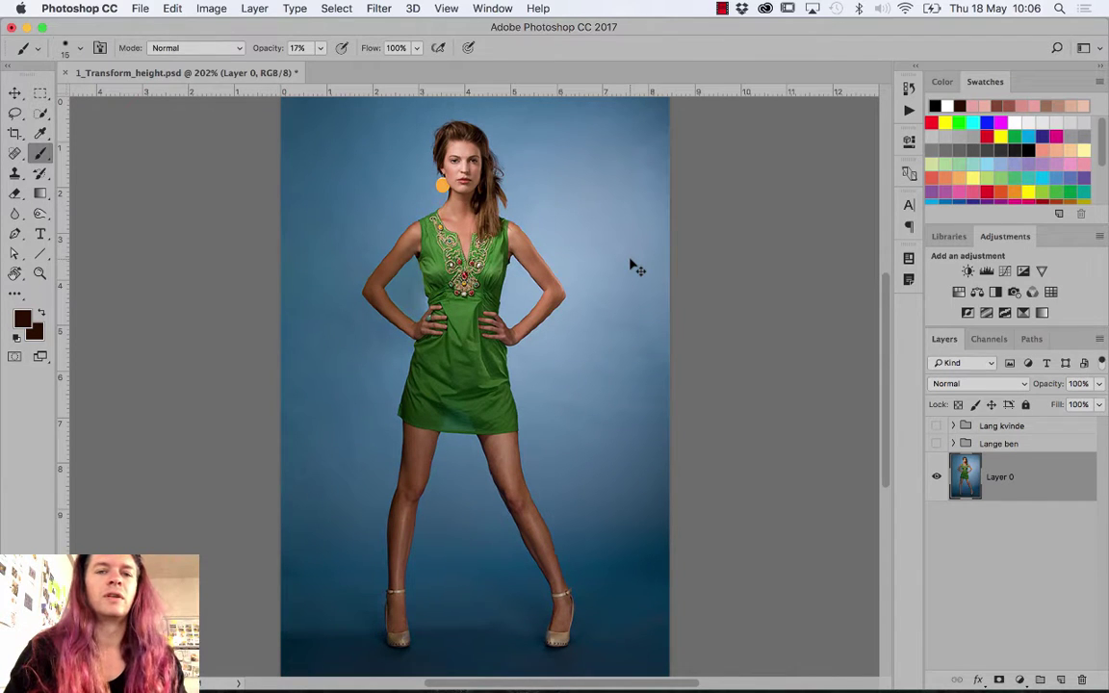
key(super+z)
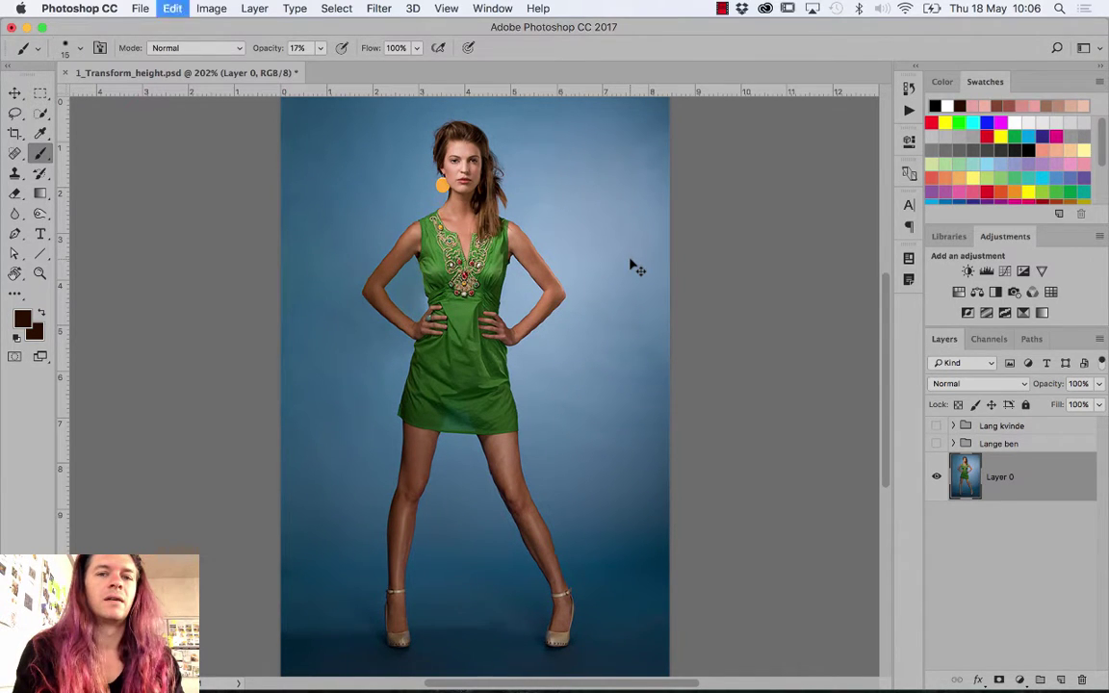
key(super+z)
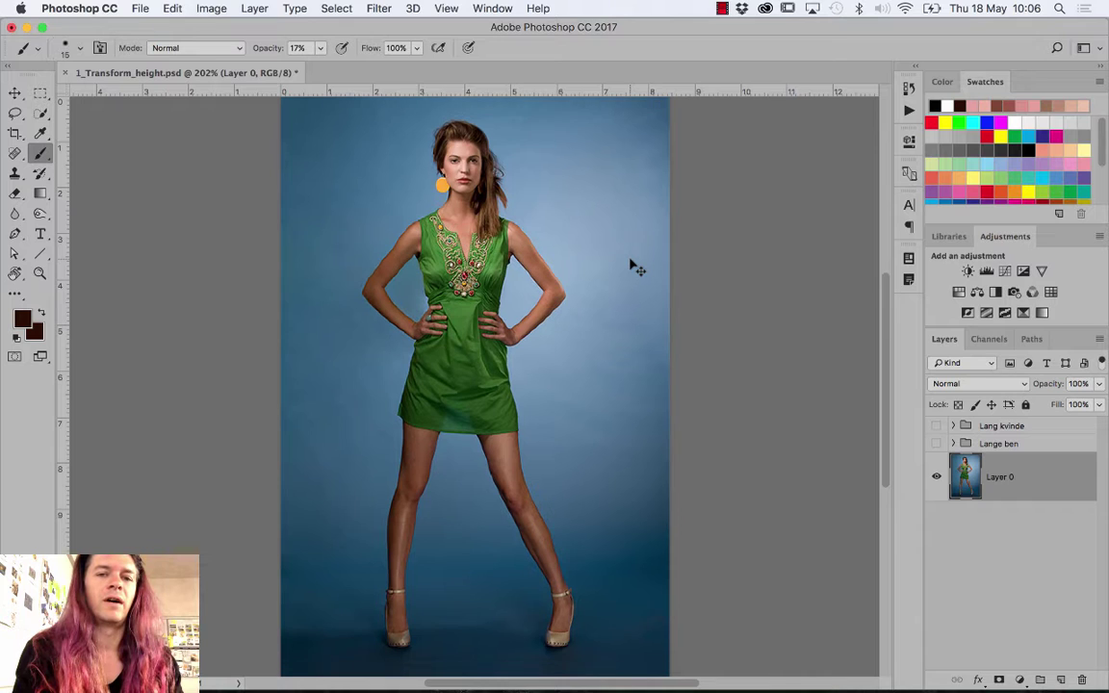
key(super+z)
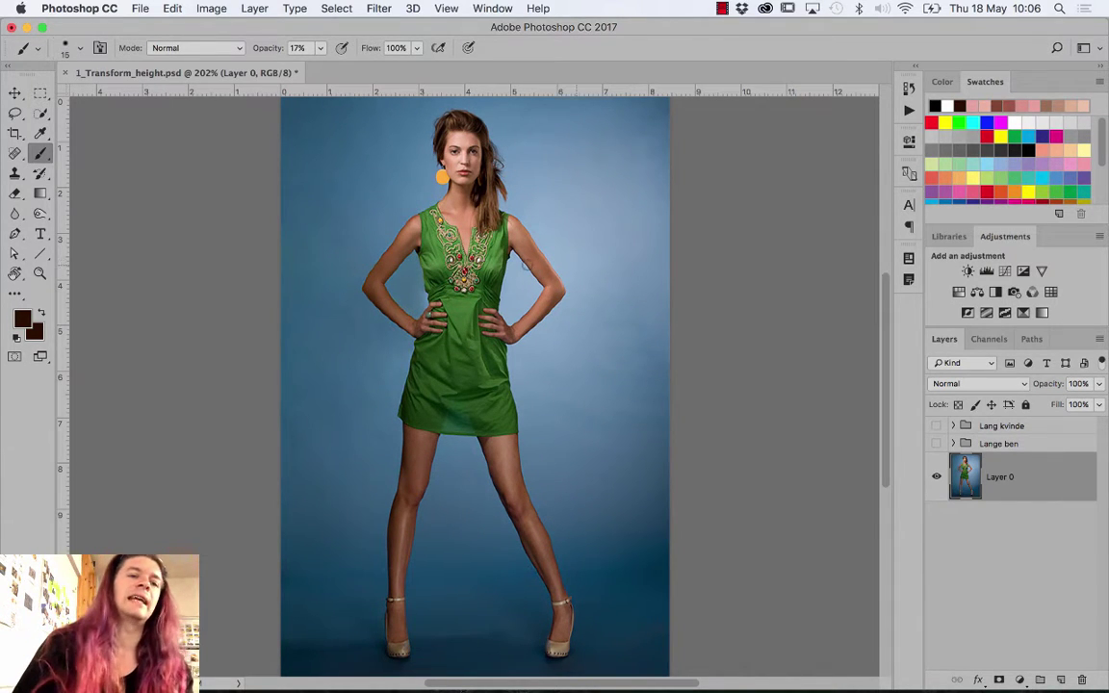
key(z)
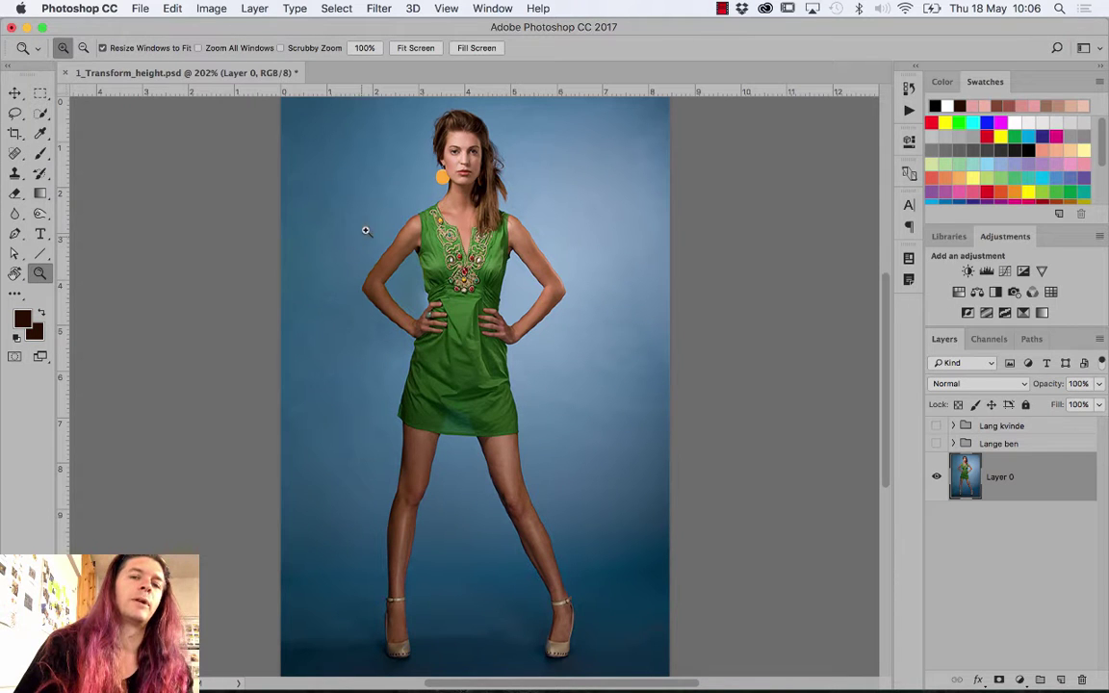
mouse_move(399, 111)
mouse_down()
mouse_move(447, 171)
mouse_move(452, 198)
mouse_up()
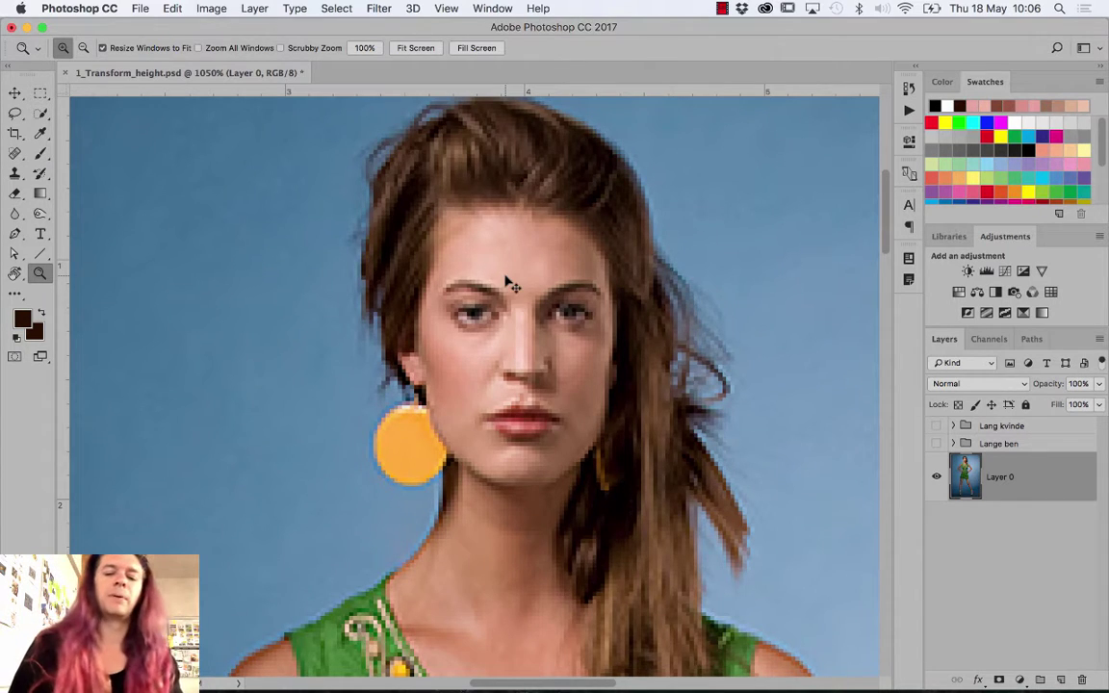
key(super+minus)
key(super+minus)
key(super+minus)
key(super+minus)
key(super+minus)
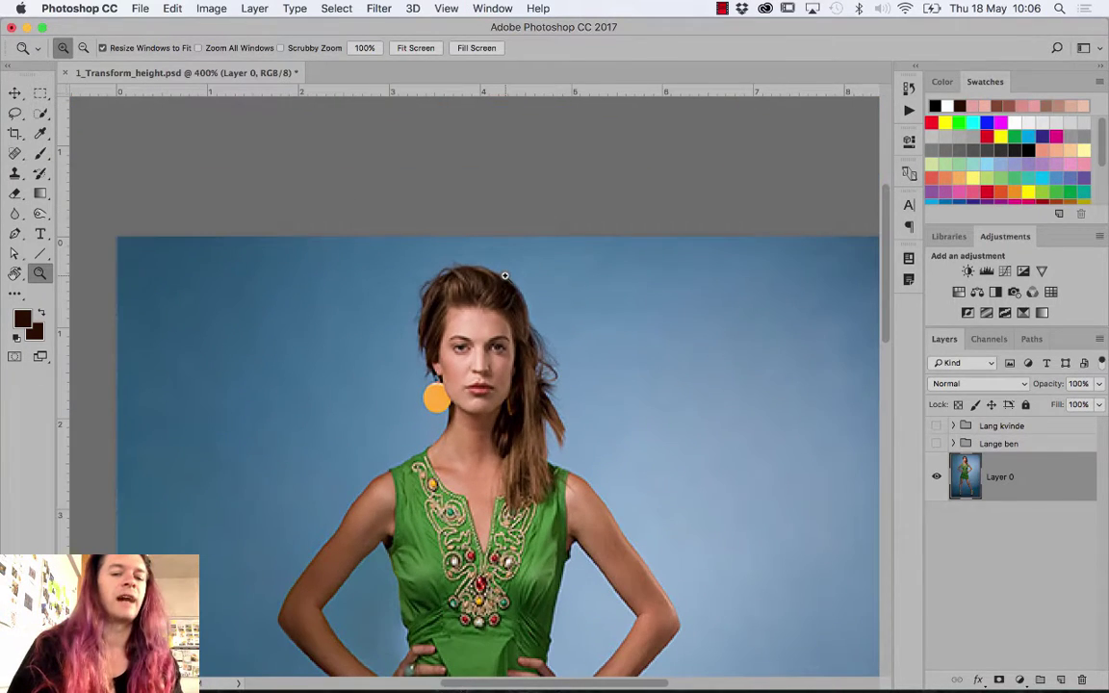
scroll(527, 272, down, 3)
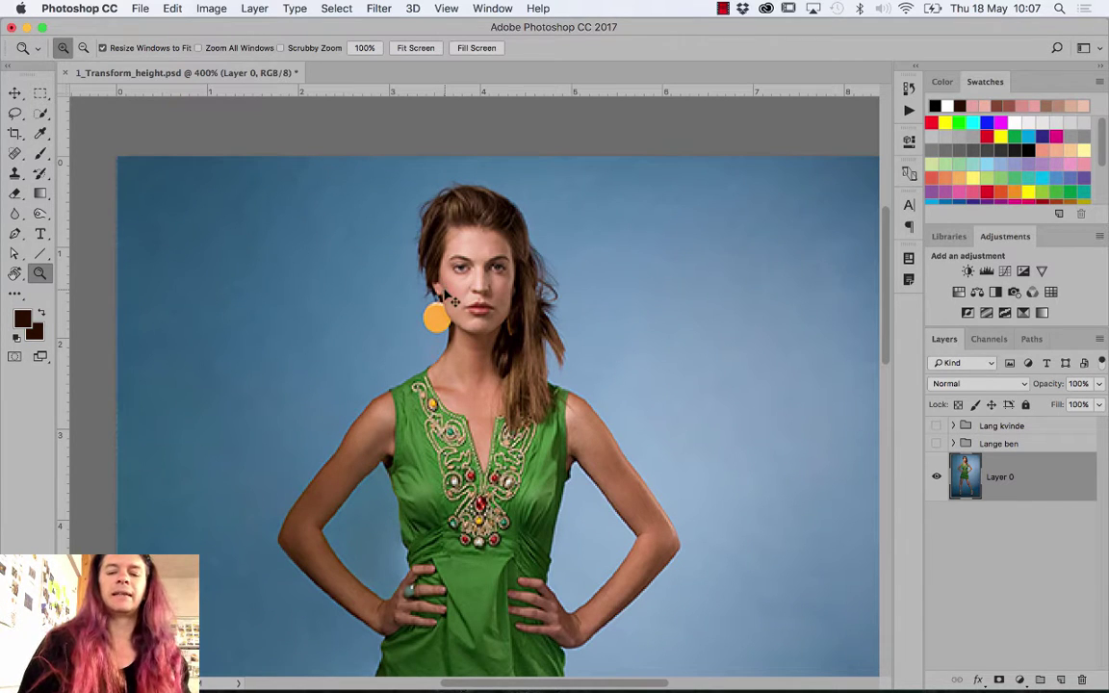
key(super+minus)
key(super+minus)
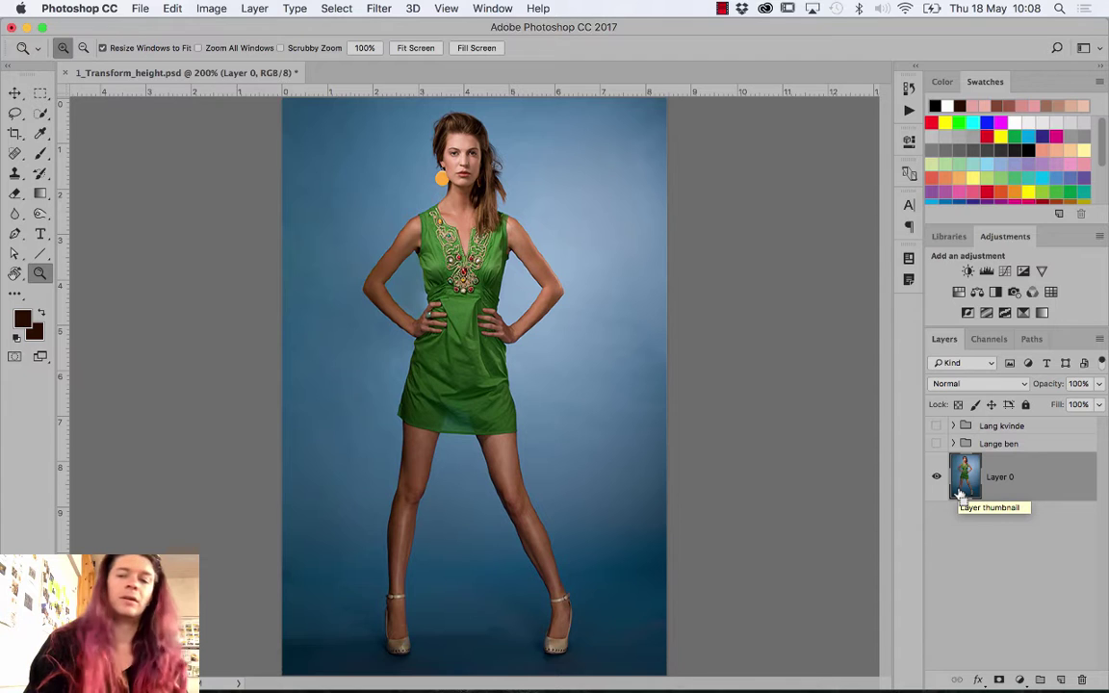
Duplicate Layer 0 and delete a rectangular upper area from the copy
key(ctrl+j)
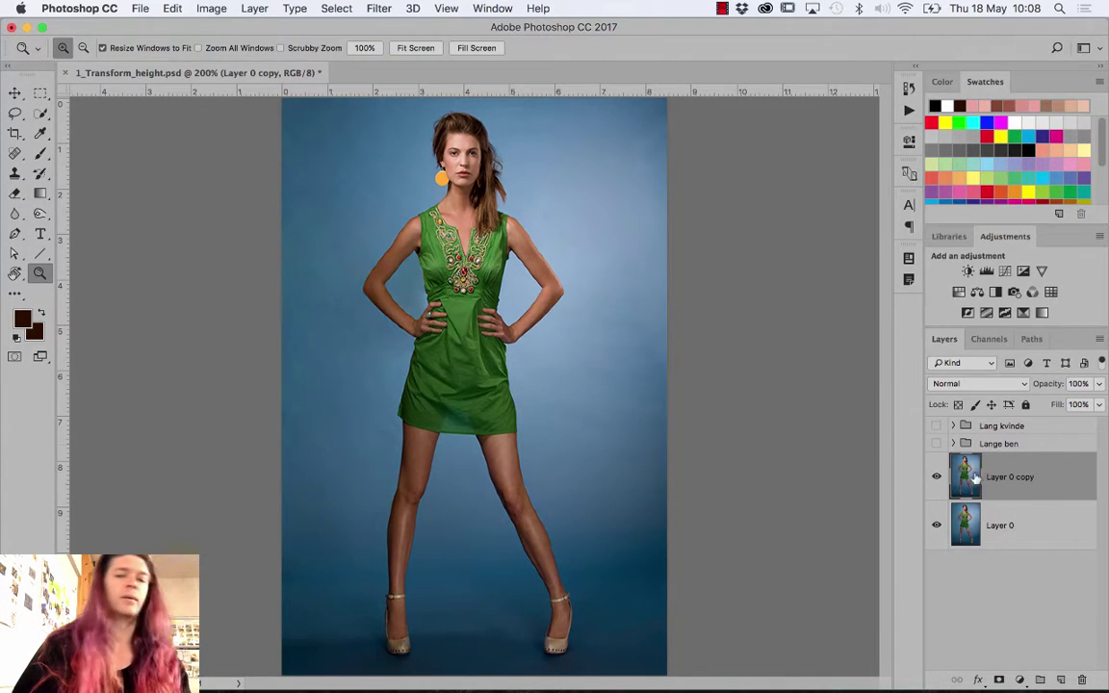
key(ctrl+minus)
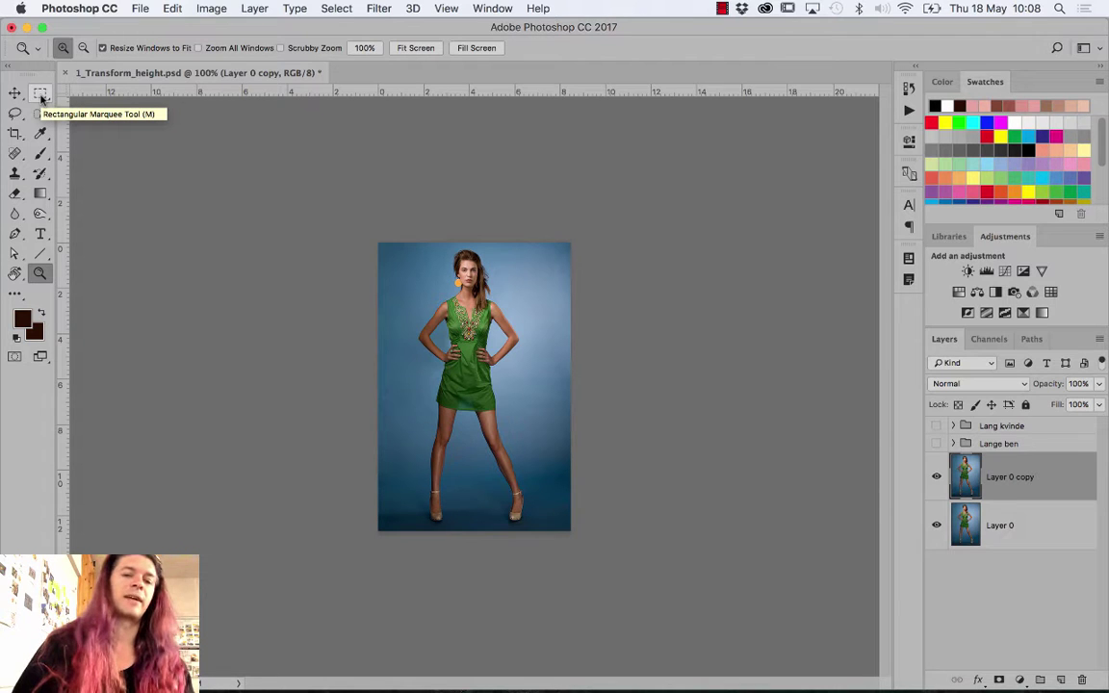
click(41, 97)
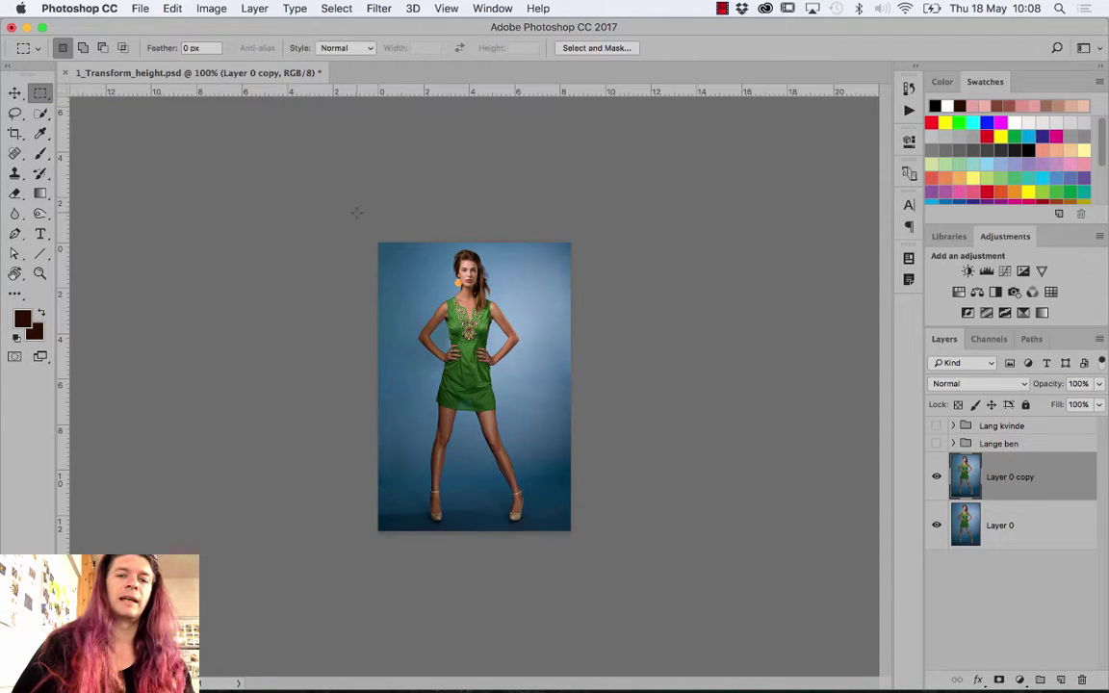
drag(378, 244, 521, 366)
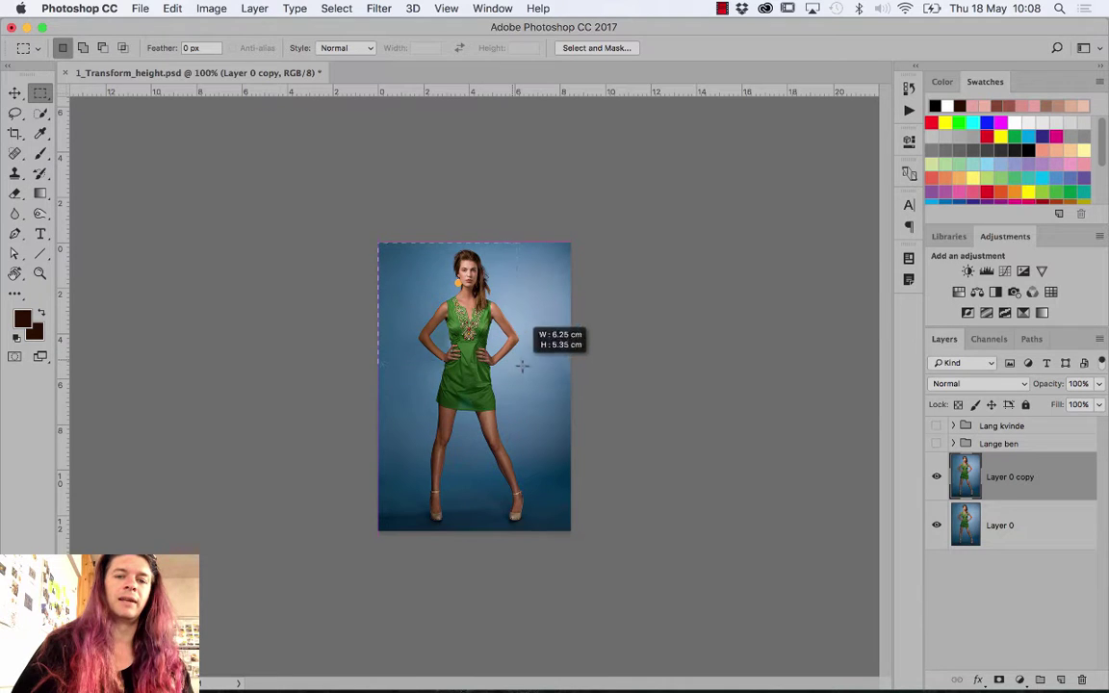
drag(522, 366, 584, 375)
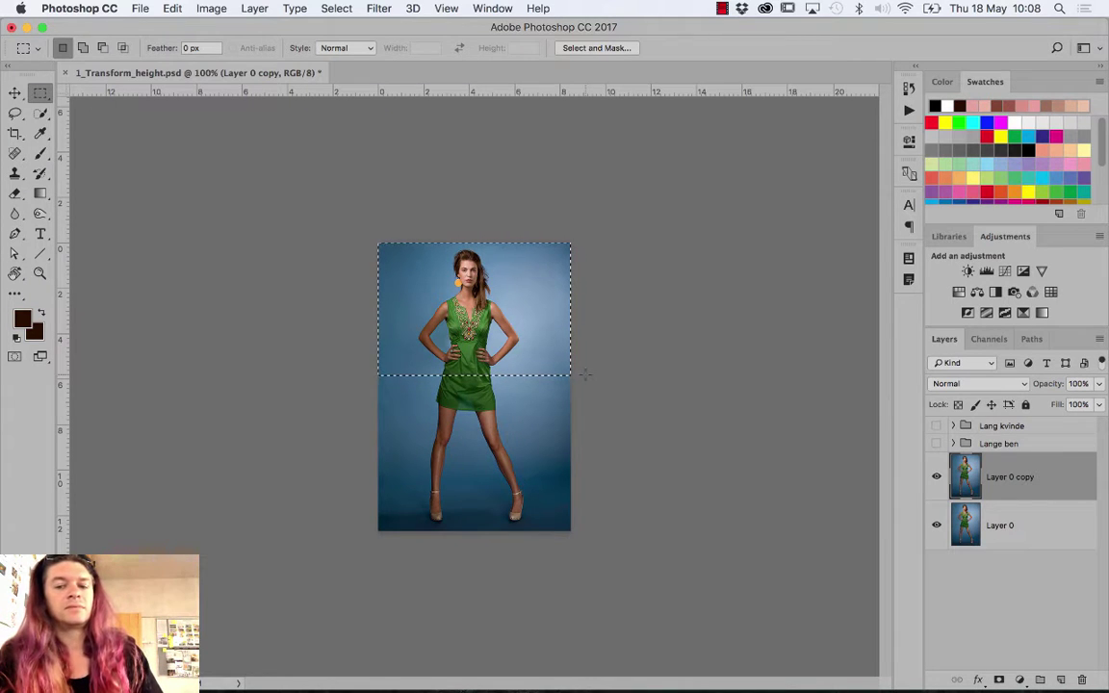
key(BackSpace)
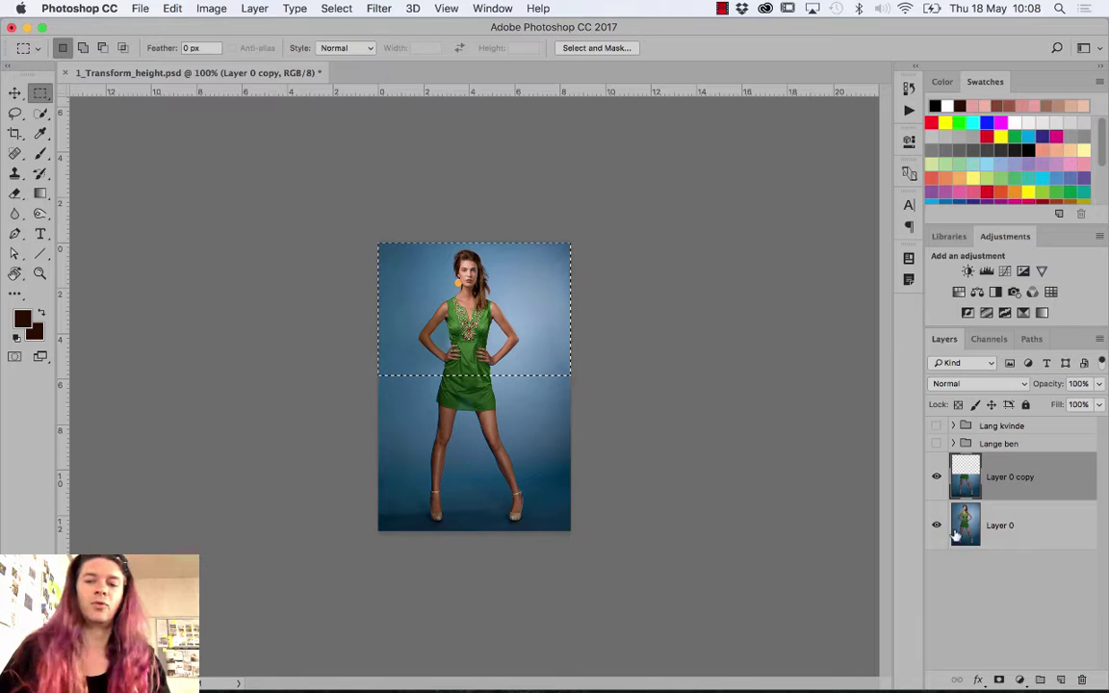
Toggle Layer 0 to check the cut, then deselect and show Layer 0 copy
click(937, 529)
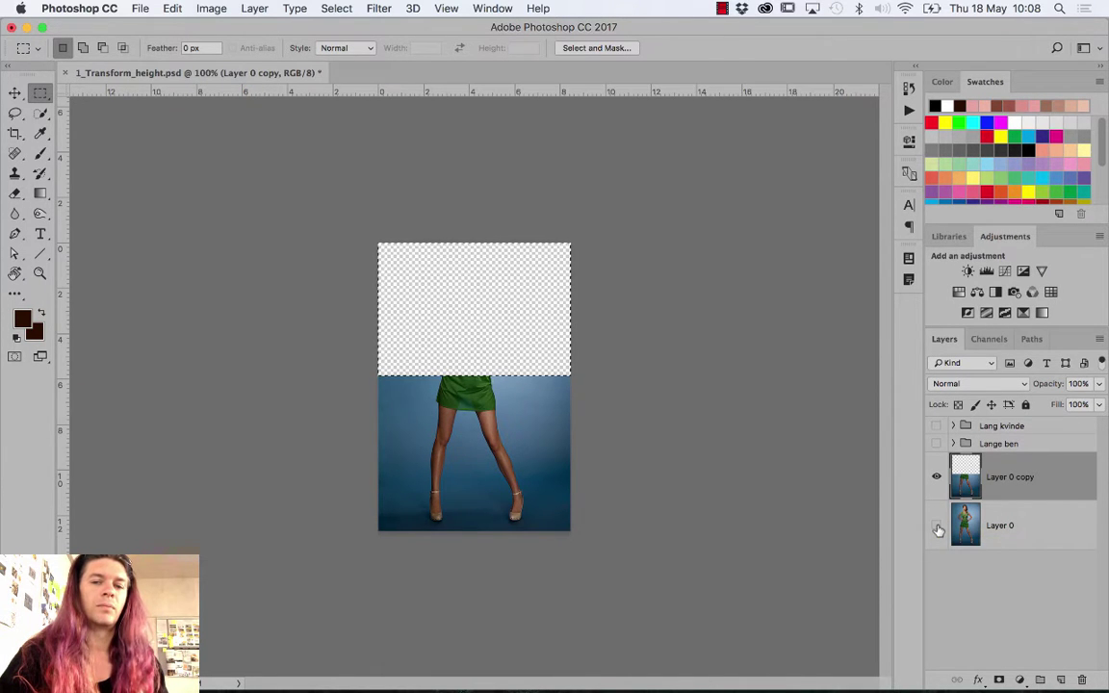
click(936, 528)
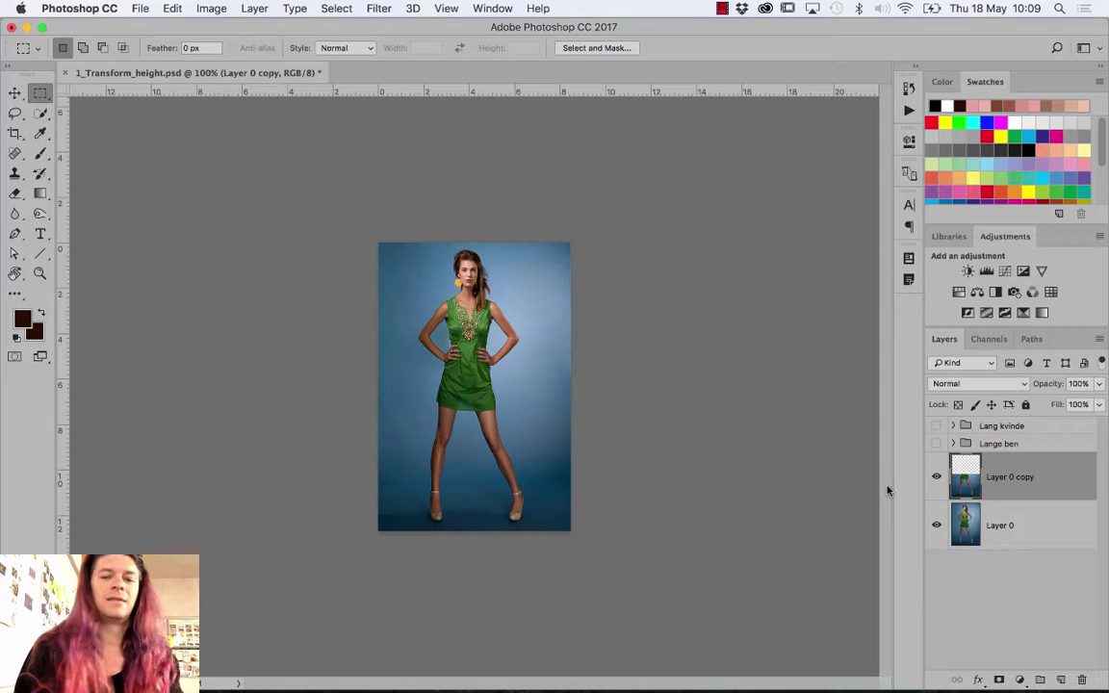
key(ctrl+shift+d)
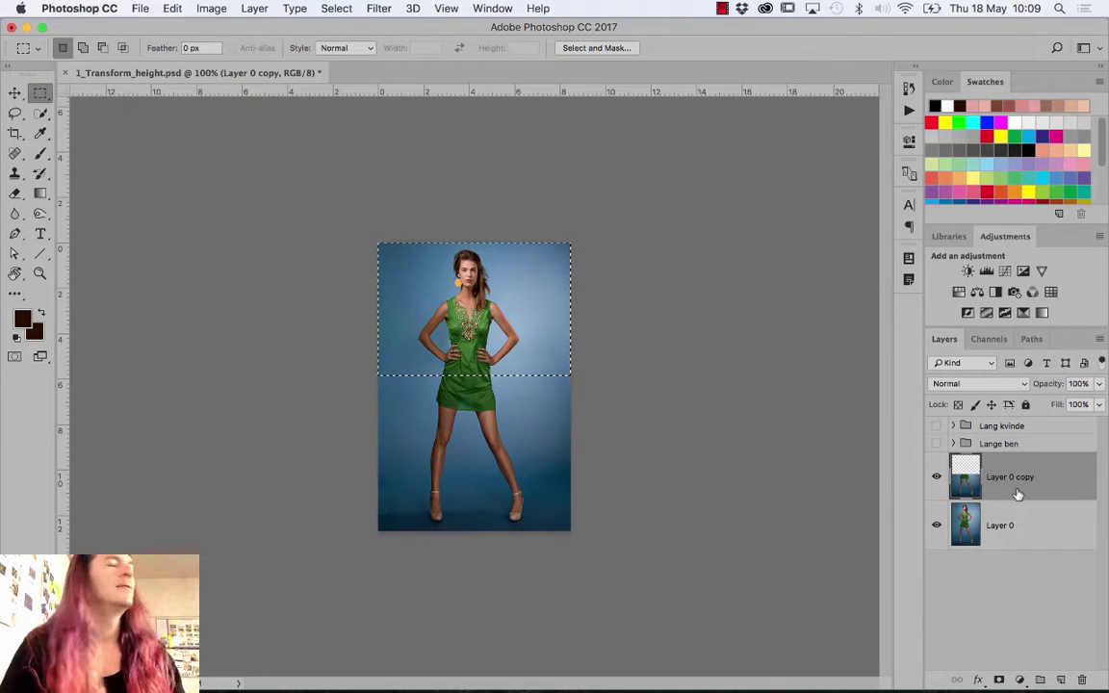
click(937, 528)
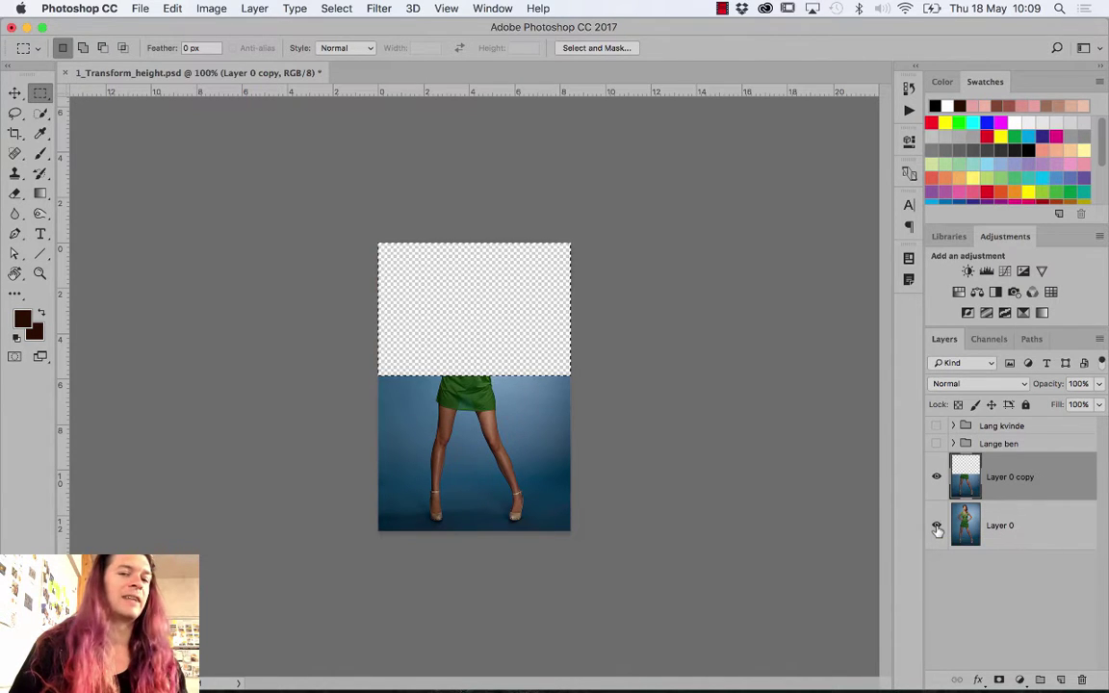
click(937, 528)
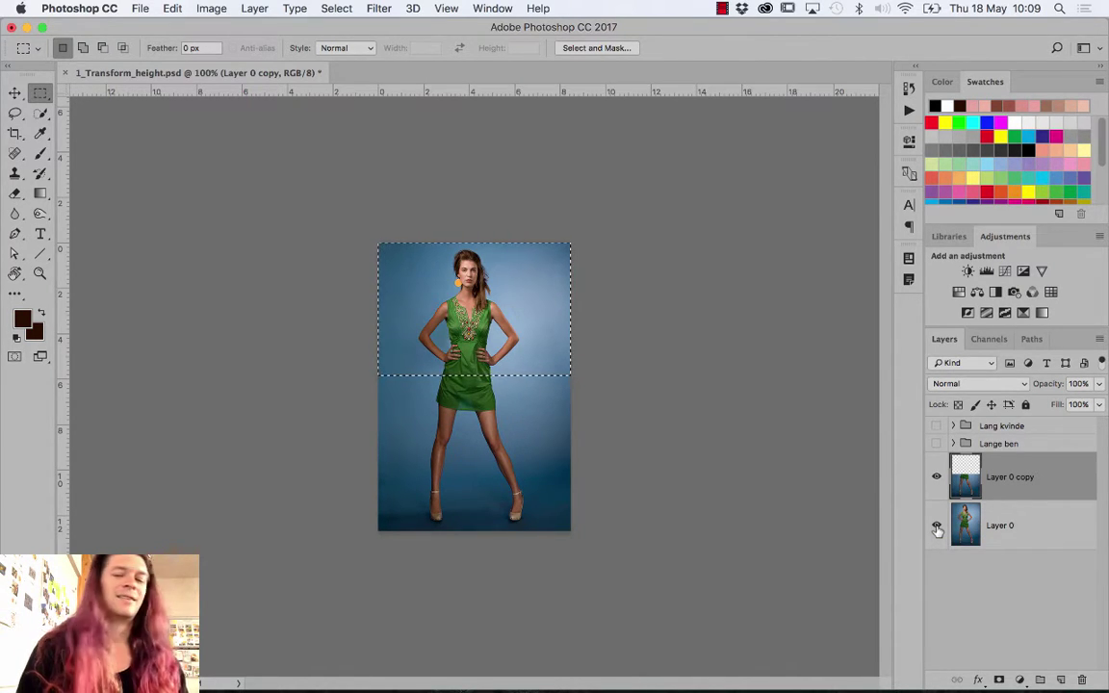
click(936, 528)
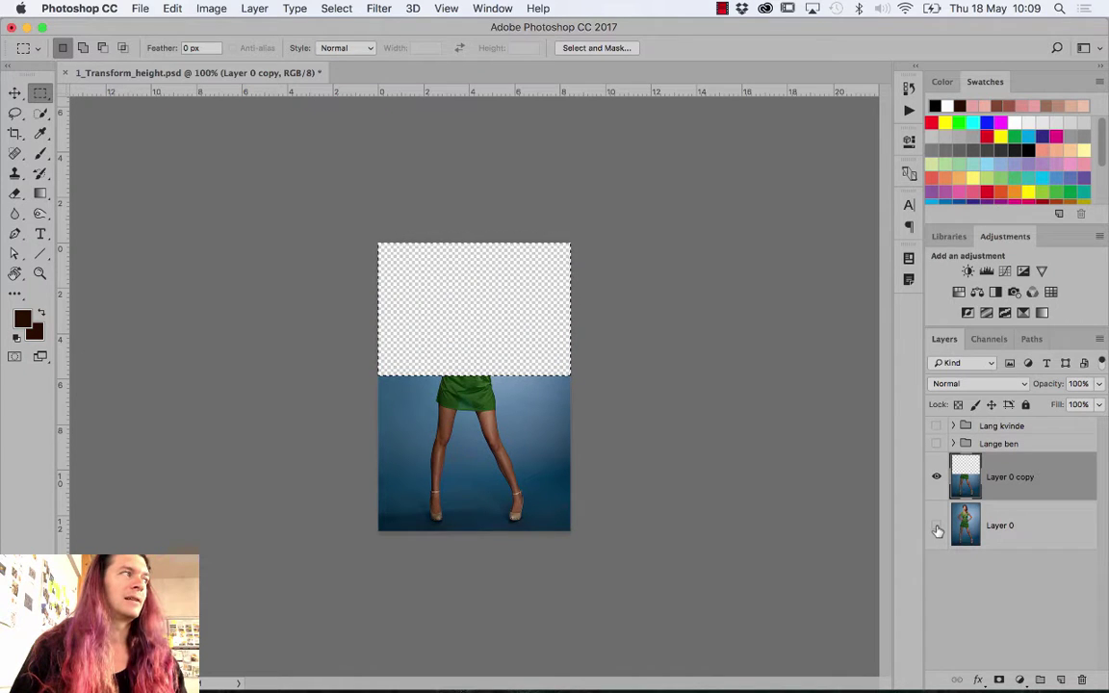
click(936, 528)
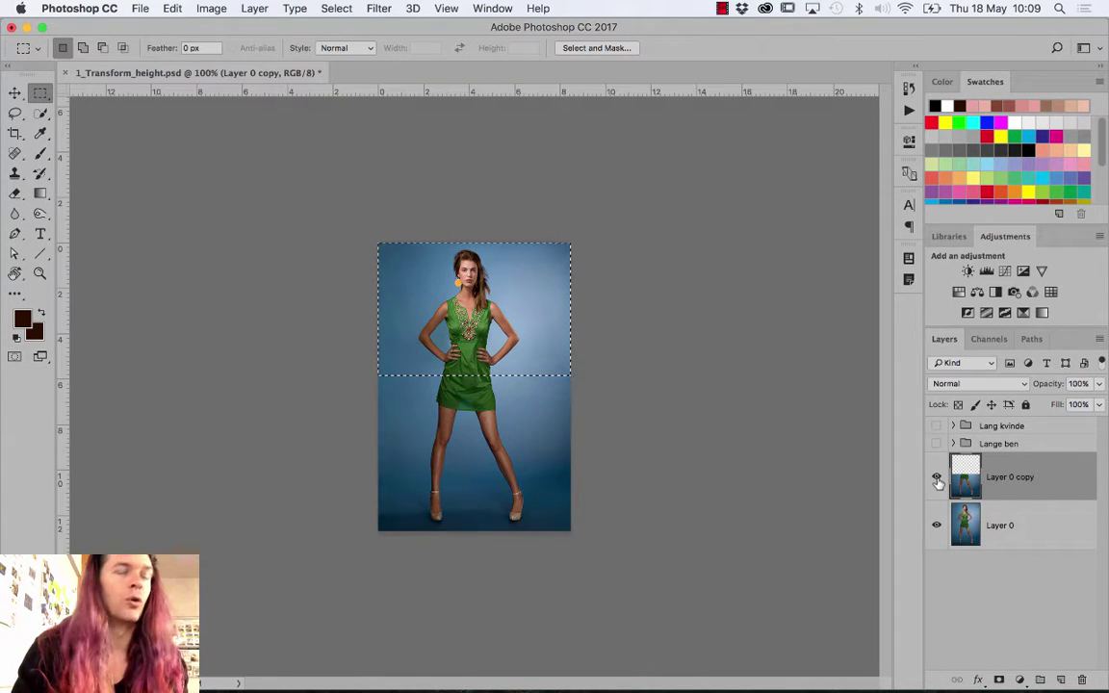
key(ctrl+d)
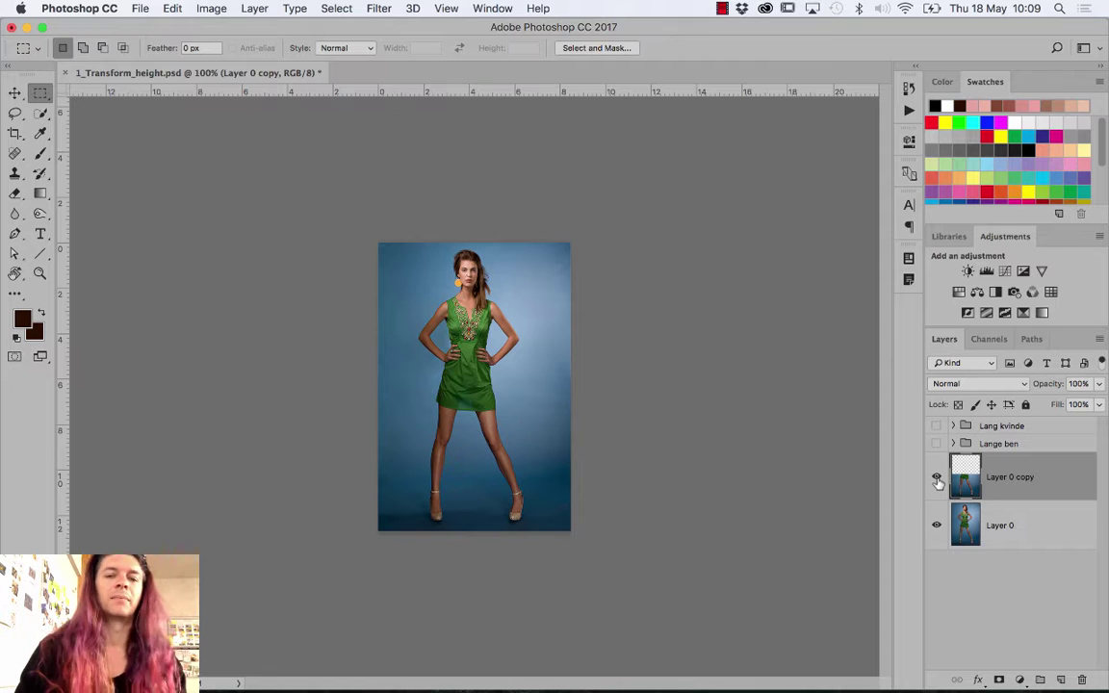
click(937, 479)
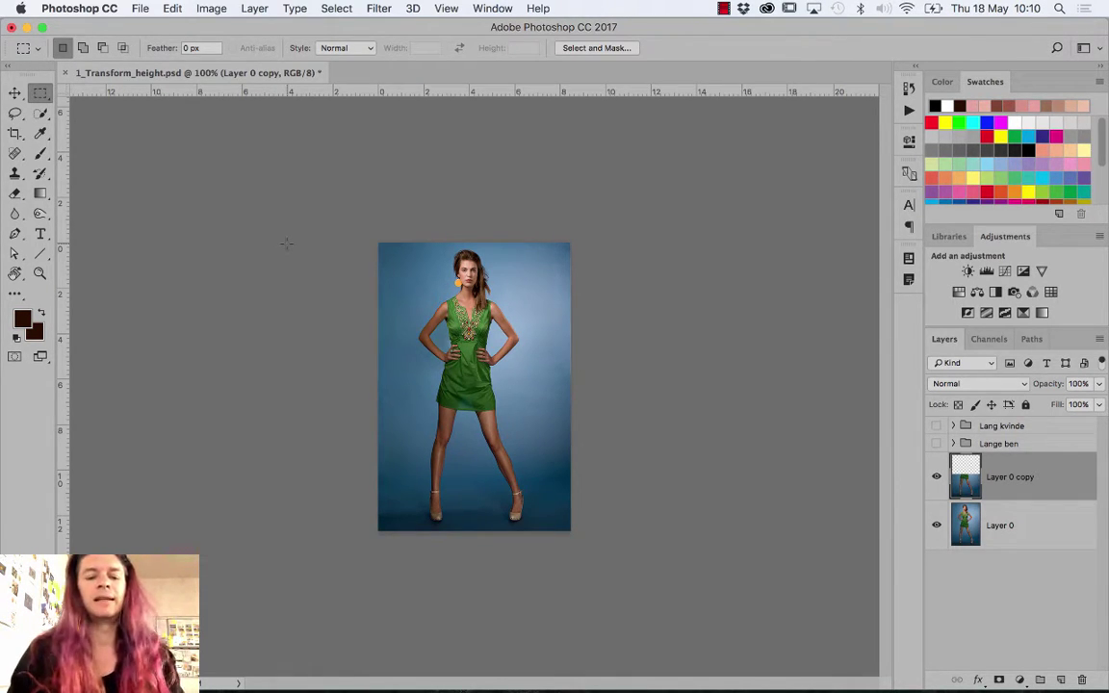
key(super+t)
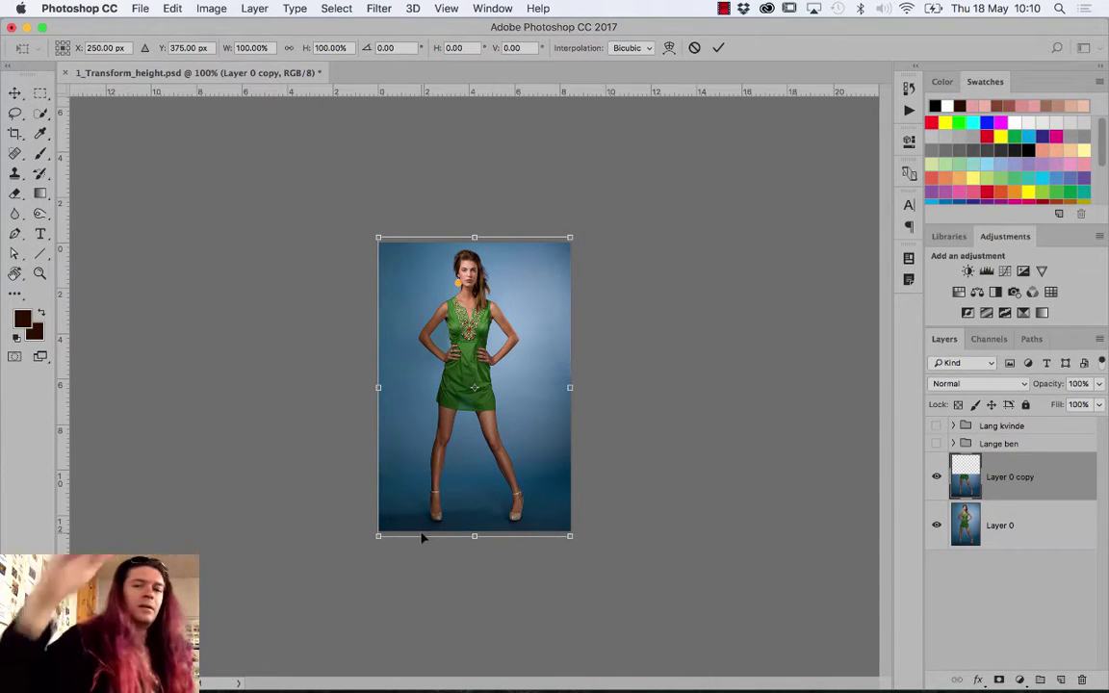
key(Escape)
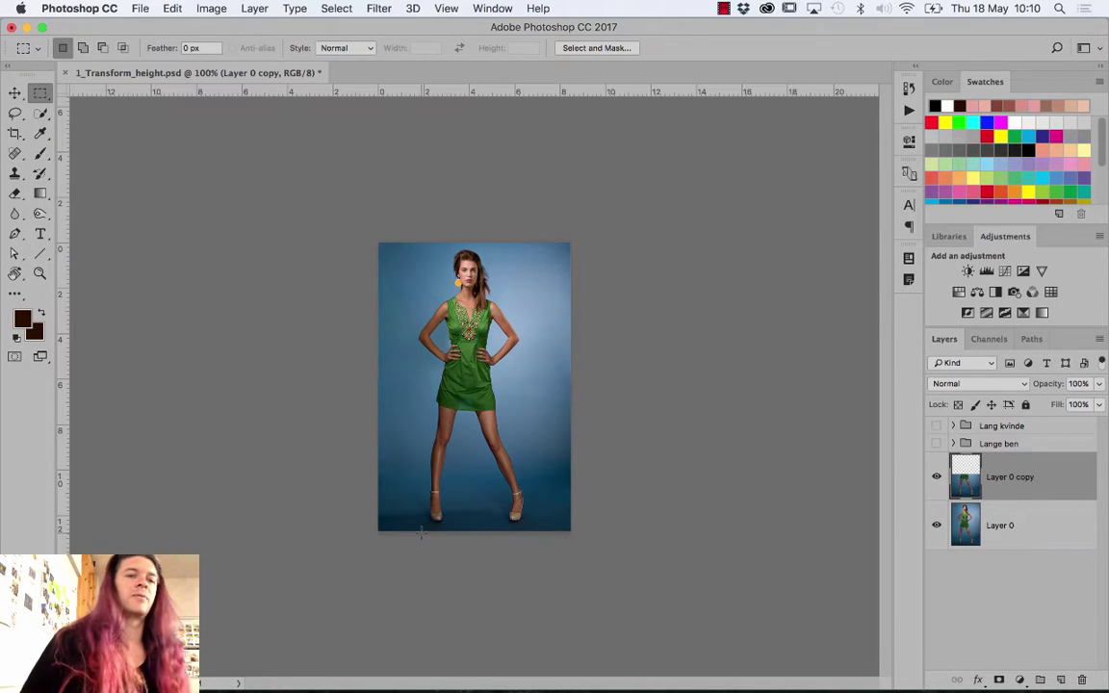
click(14, 134)
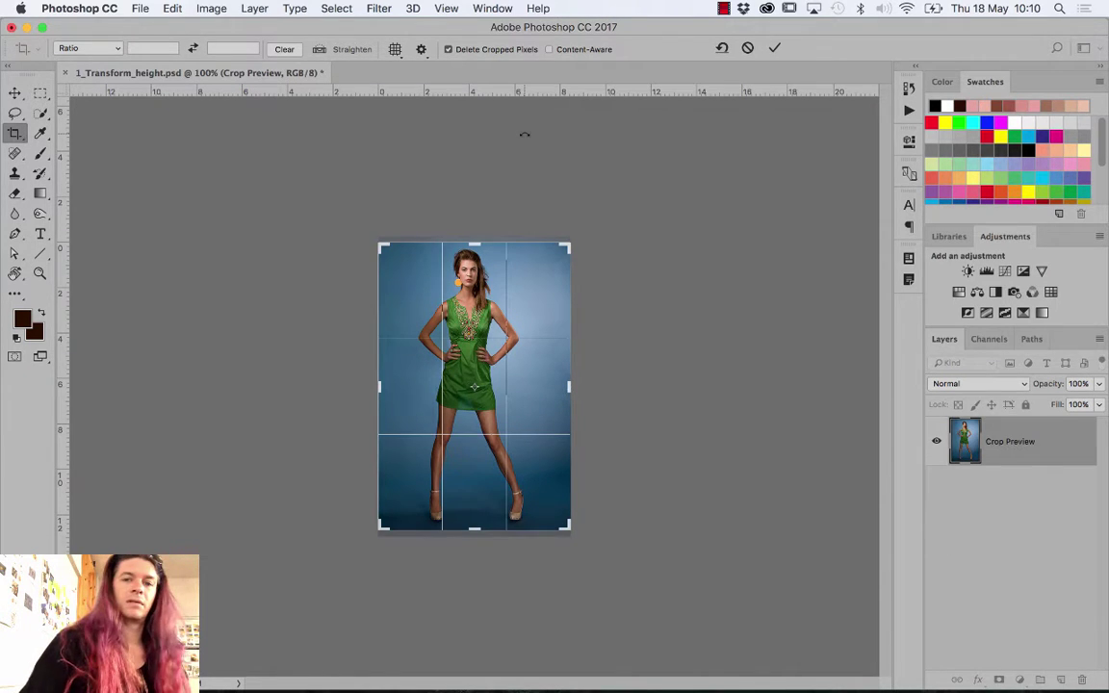
click(525, 134)
key(Escape)
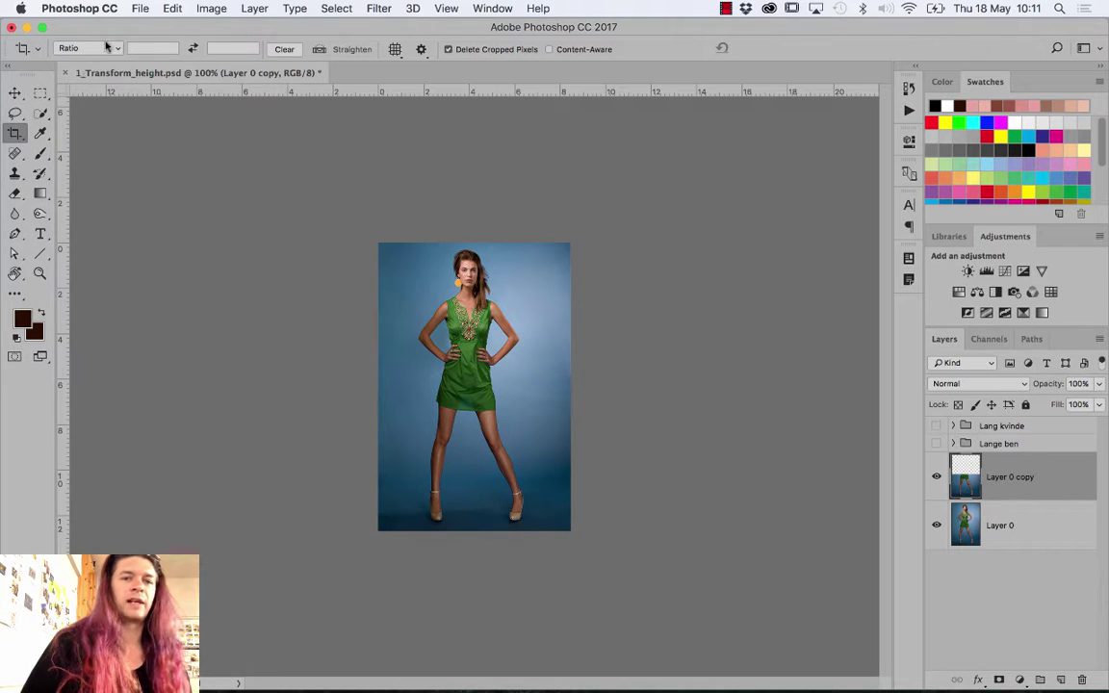
click(15, 93)
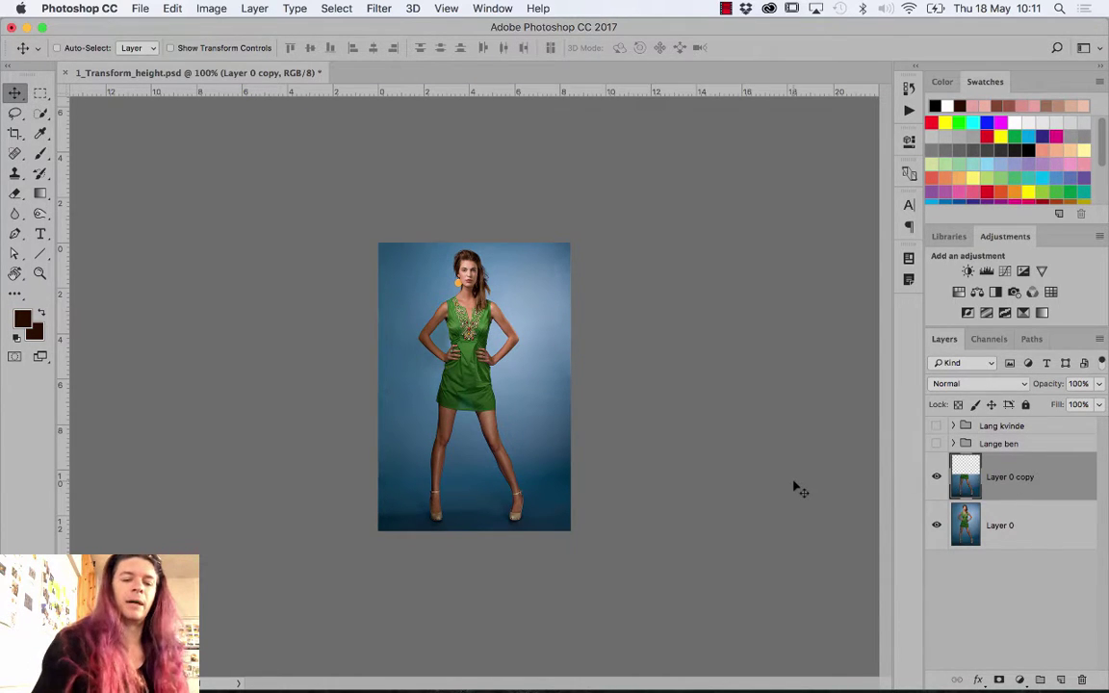
Scale Layer 0 copy to 108% height with the reference point at the top
key(ctrl+t)
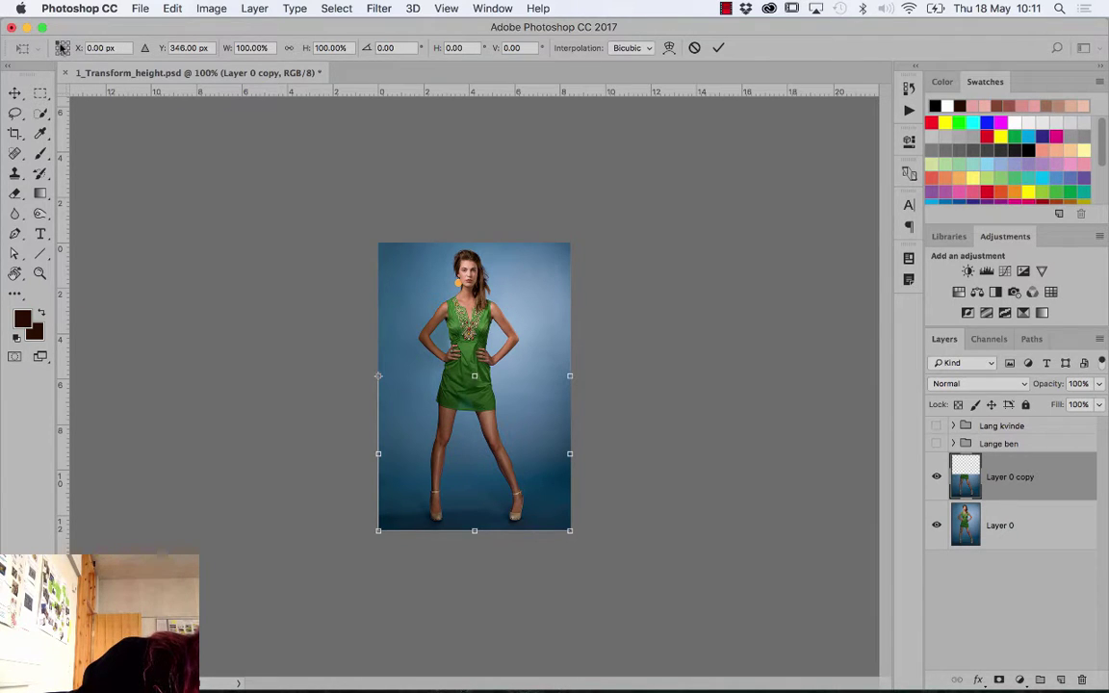
click(63, 47)
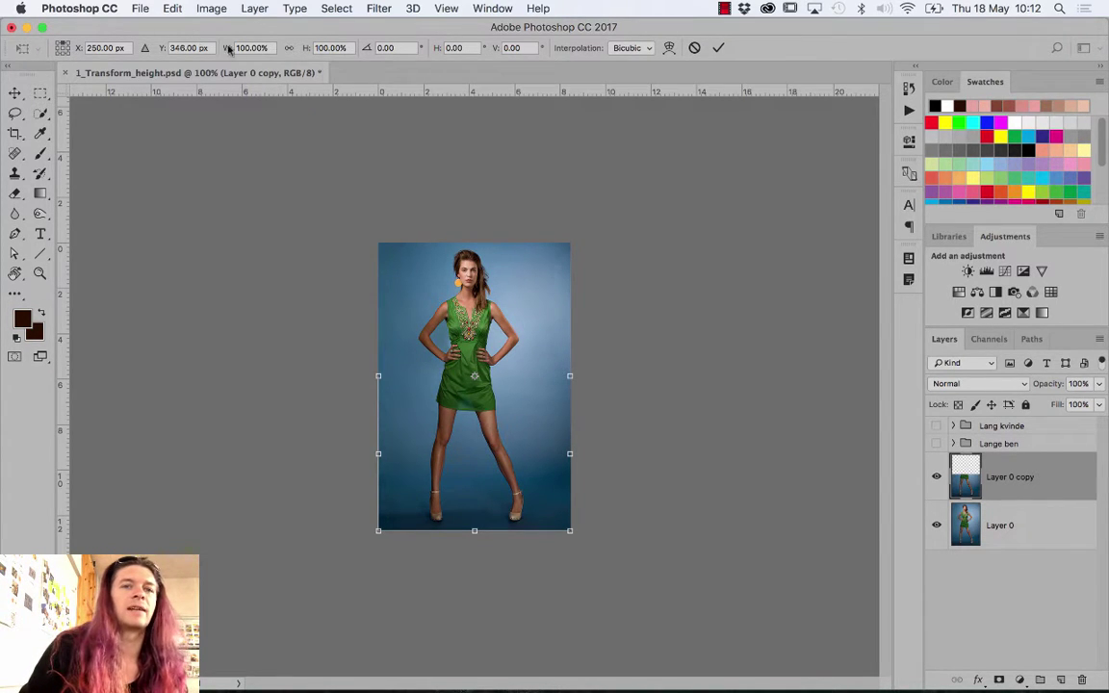
click(268, 47)
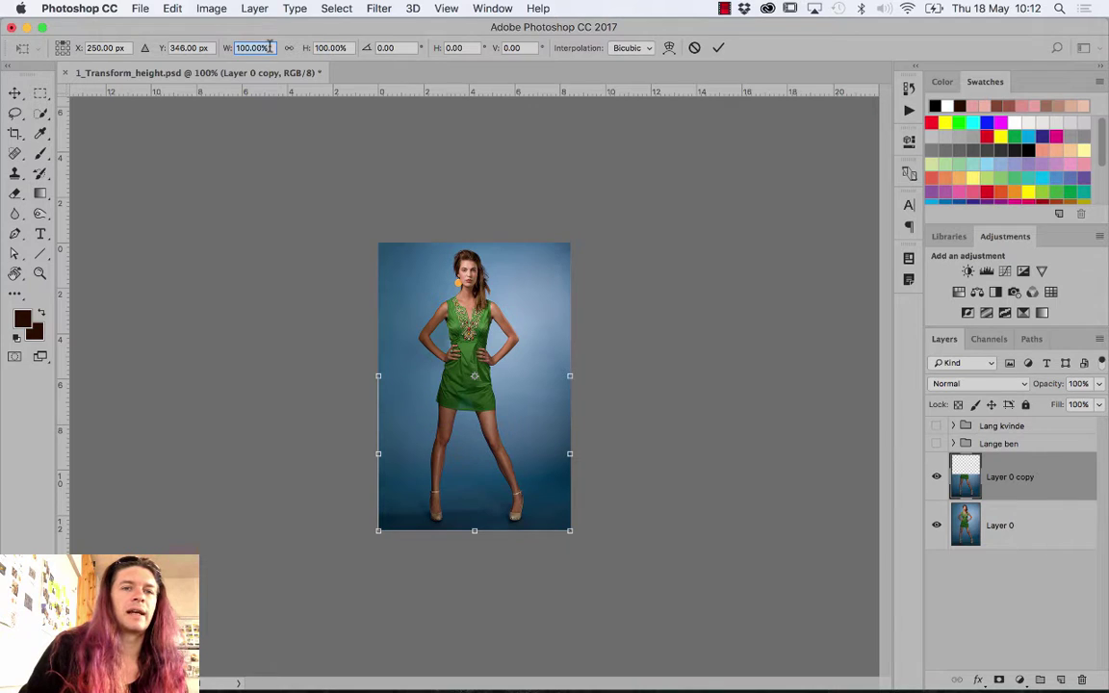
click(332, 49)
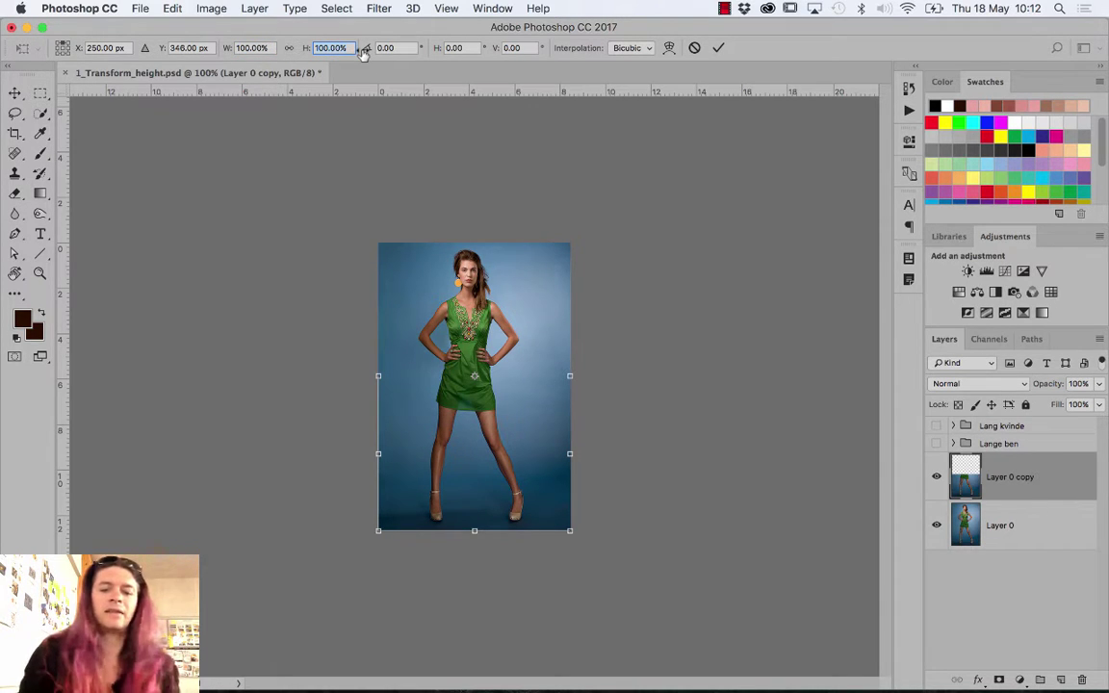
text(10)
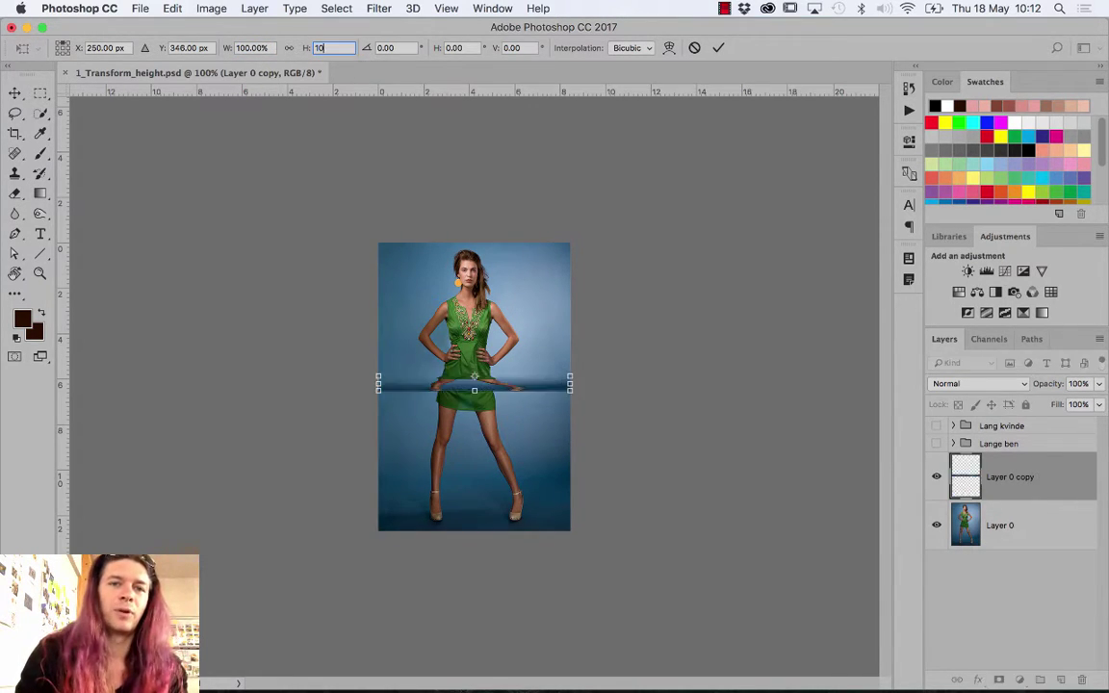
text(8)
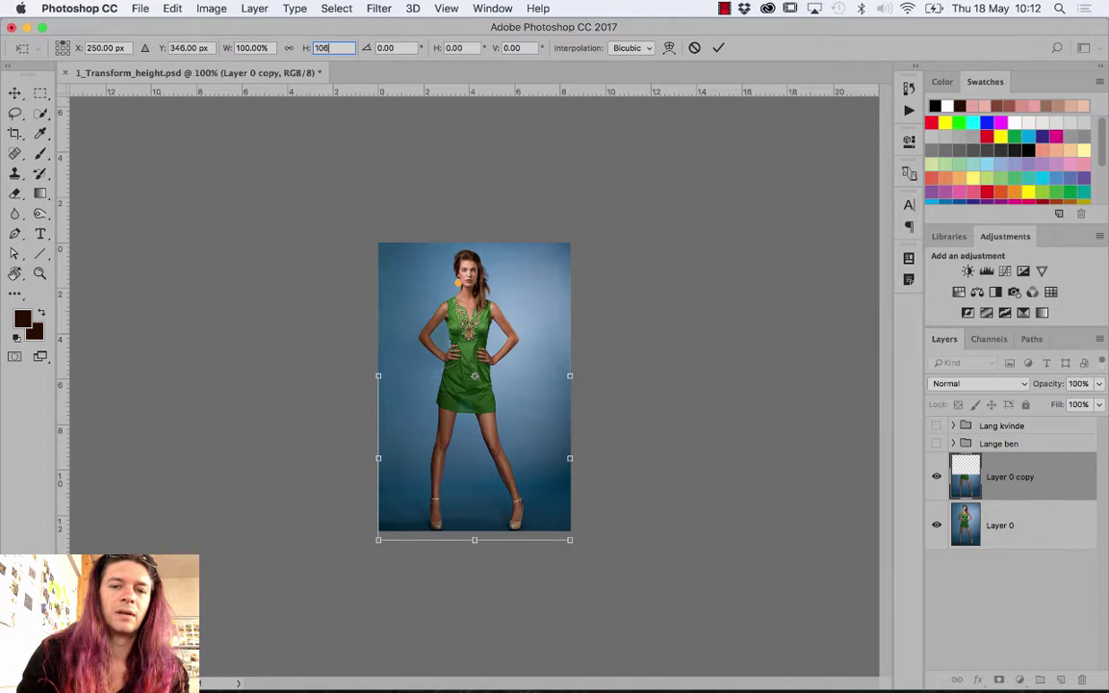
key(Return)
key(Return)
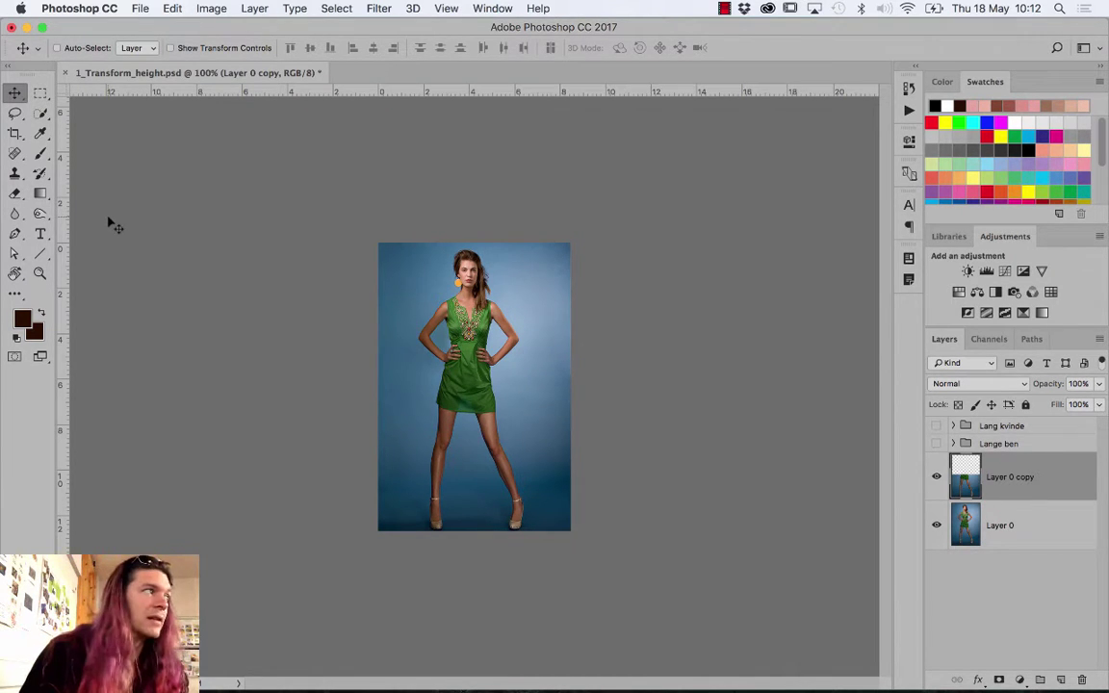
Zoom in on the dress hem and toggle Layer 0 copy to compare the hems
click(41, 273)
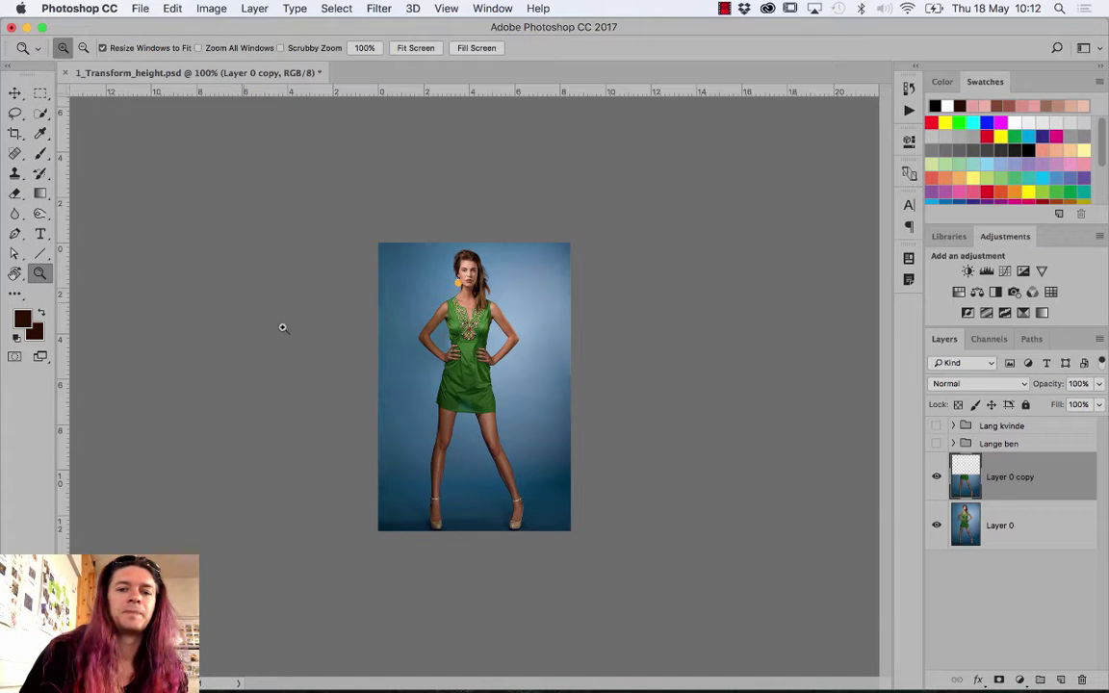
click(467, 409)
click(467, 409)
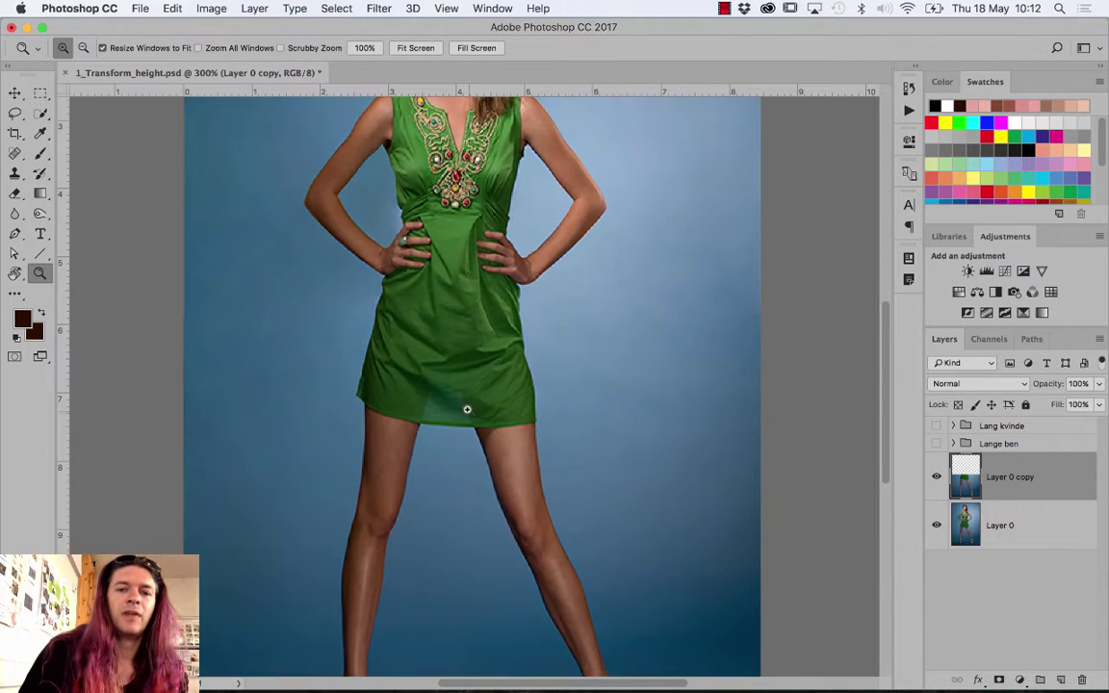
drag(315, 267, 563, 410)
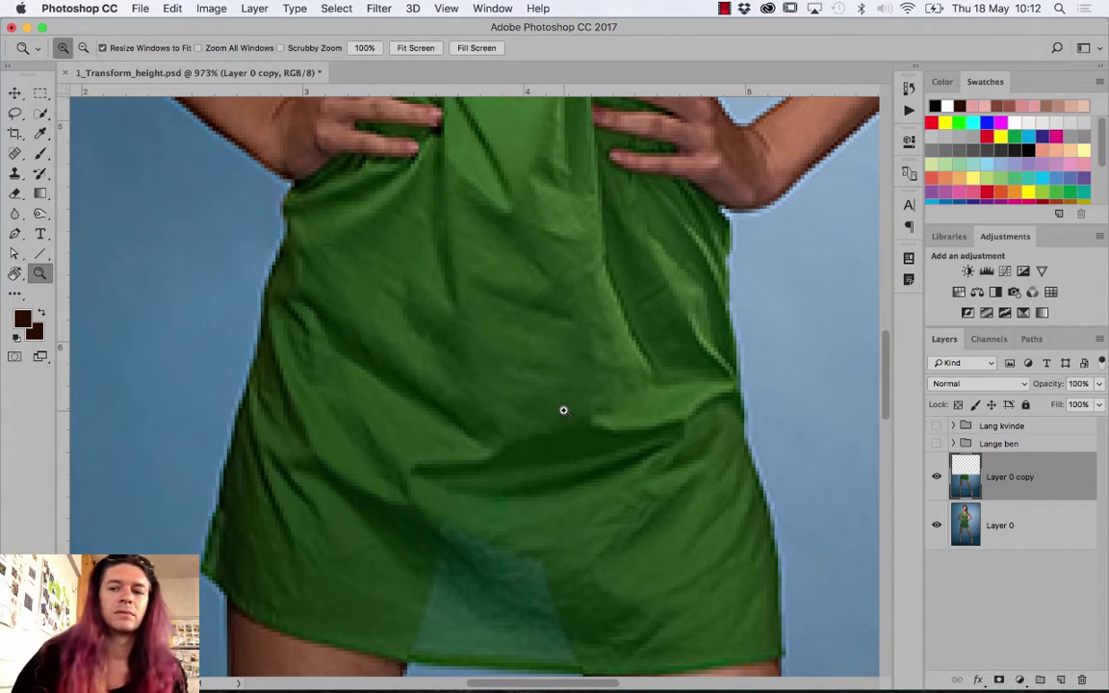
click(936, 477)
click(935, 477)
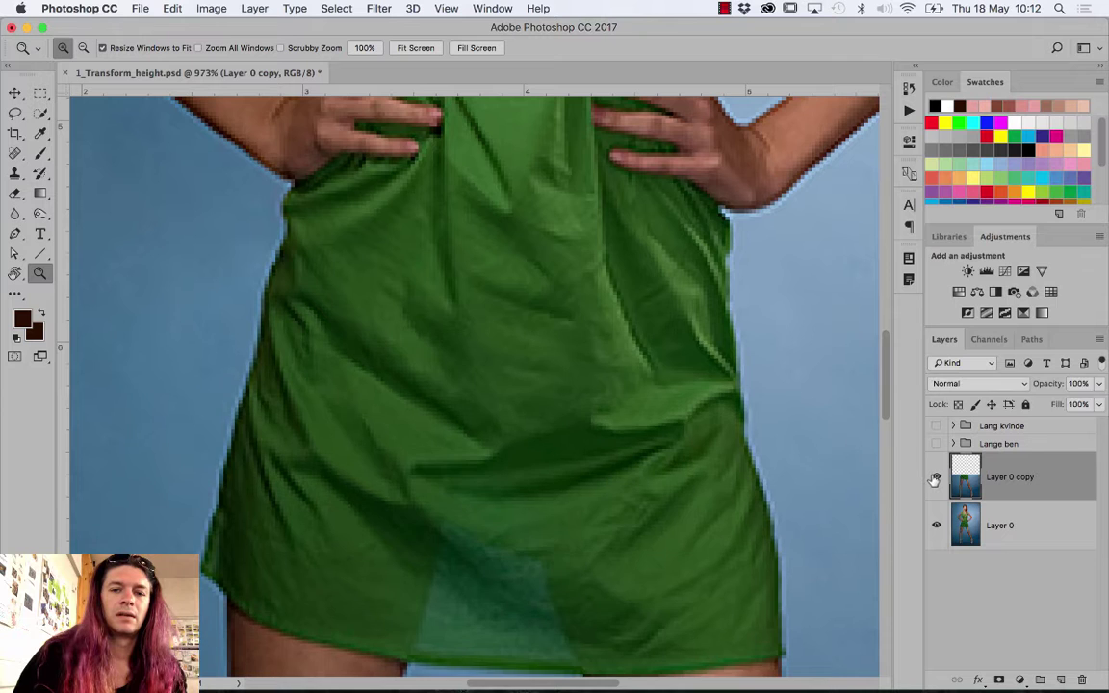
click(936, 477)
click(936, 476)
click(936, 476)
click(935, 477)
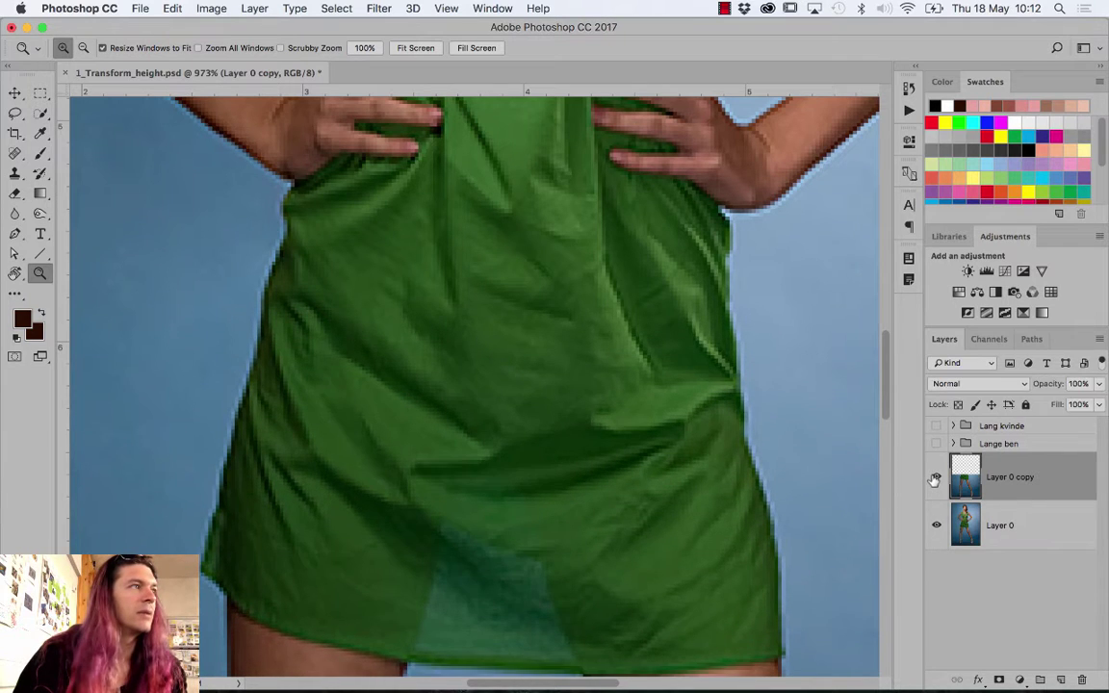
click(935, 477)
click(936, 477)
click(933, 479)
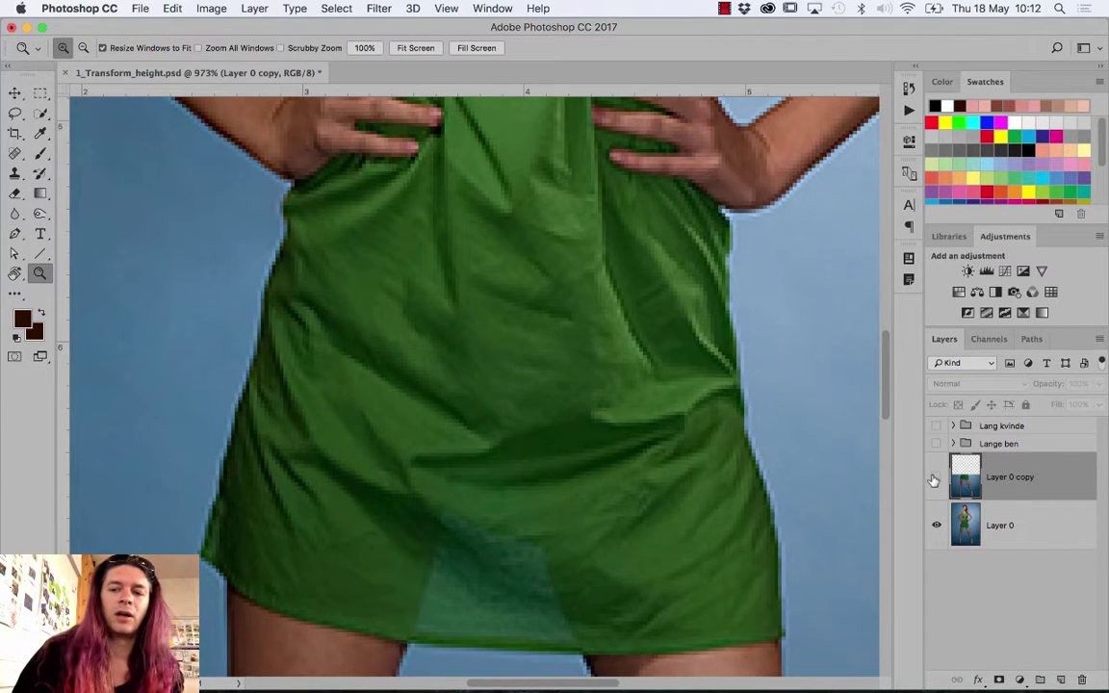
Zoom out and toggle Layer 0 copy to compare stretched legs with the original
key(super+minus)
key(super+minus)
key(super+minus)
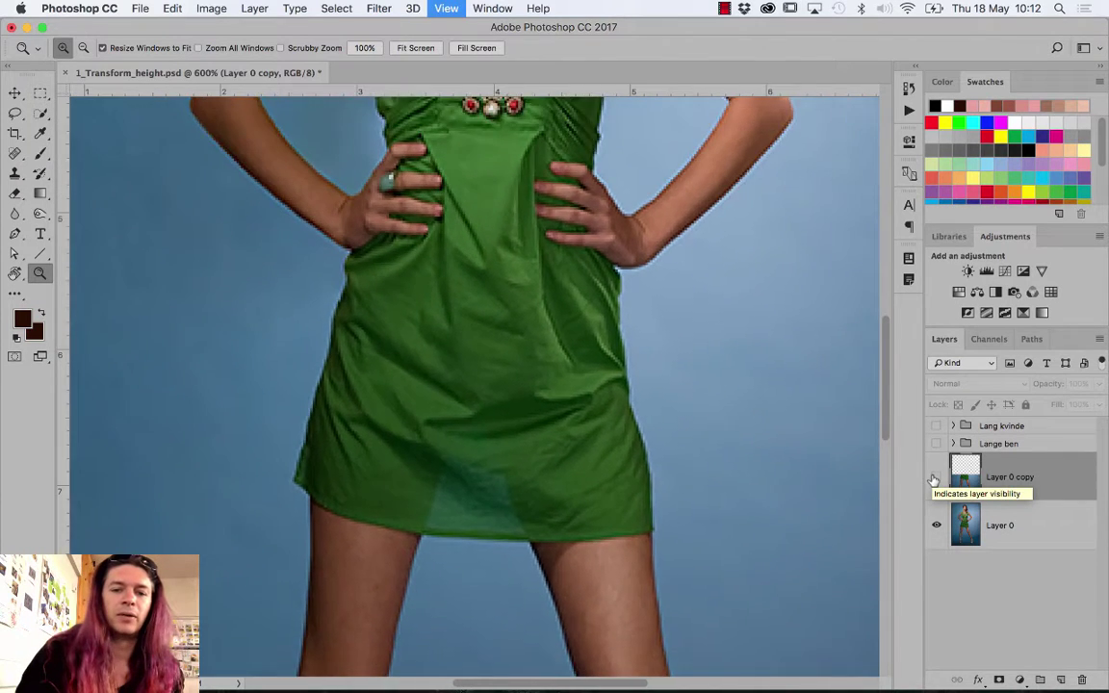
key(super+minus)
key(super+minus)
key(super+minus)
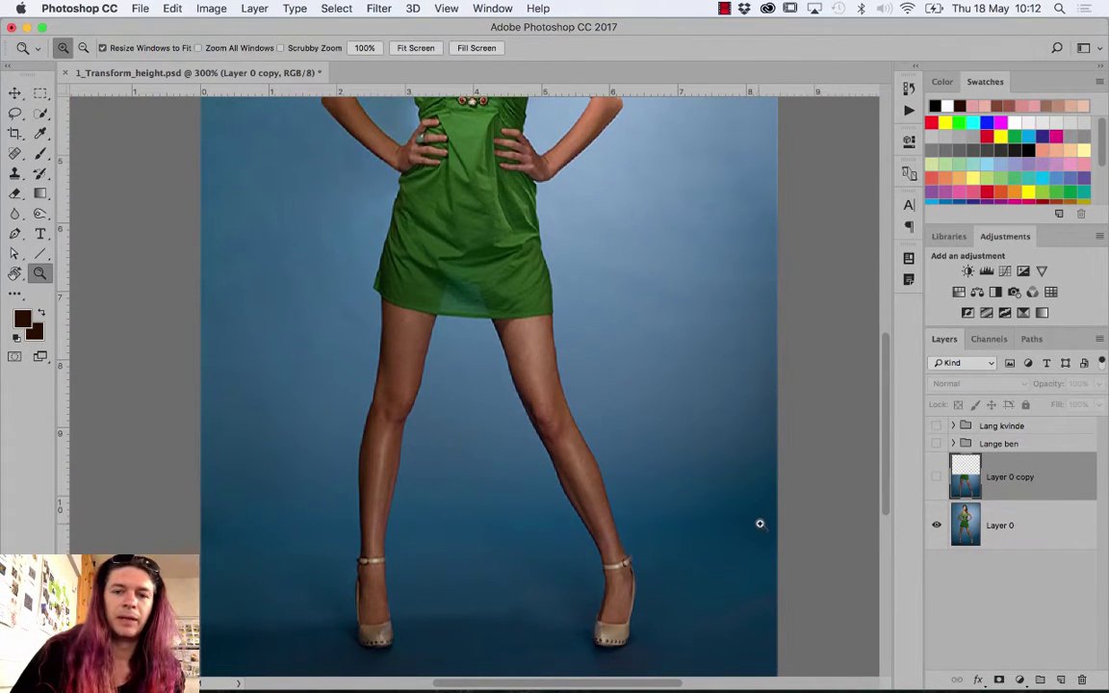
click(936, 478)
click(936, 479)
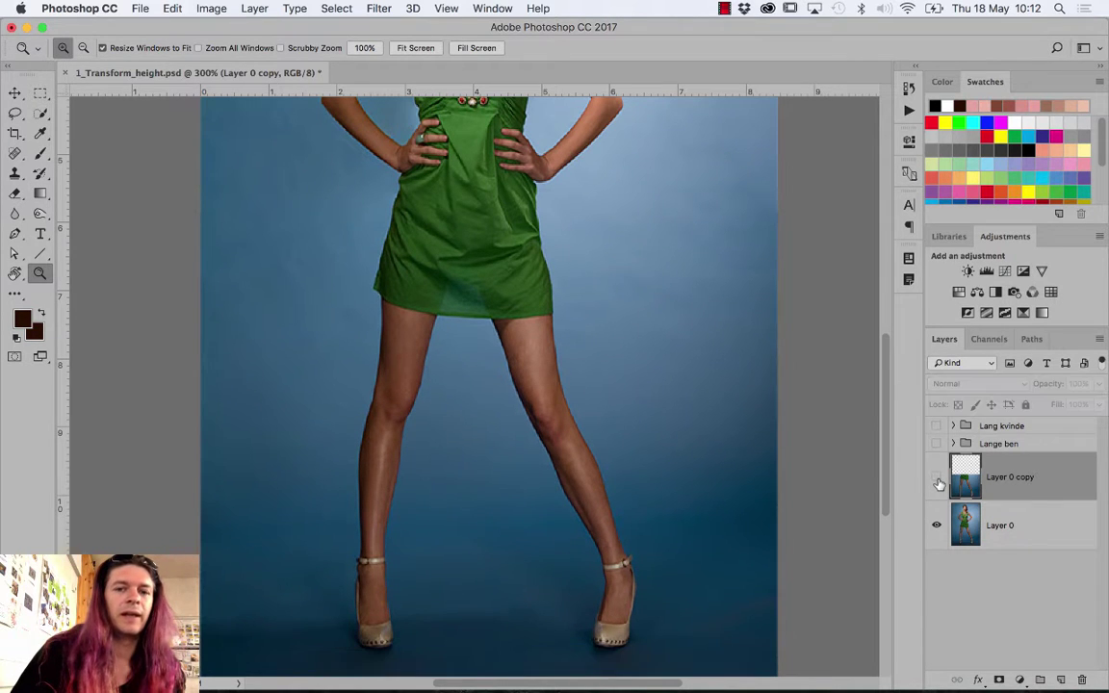
click(937, 479)
click(938, 481)
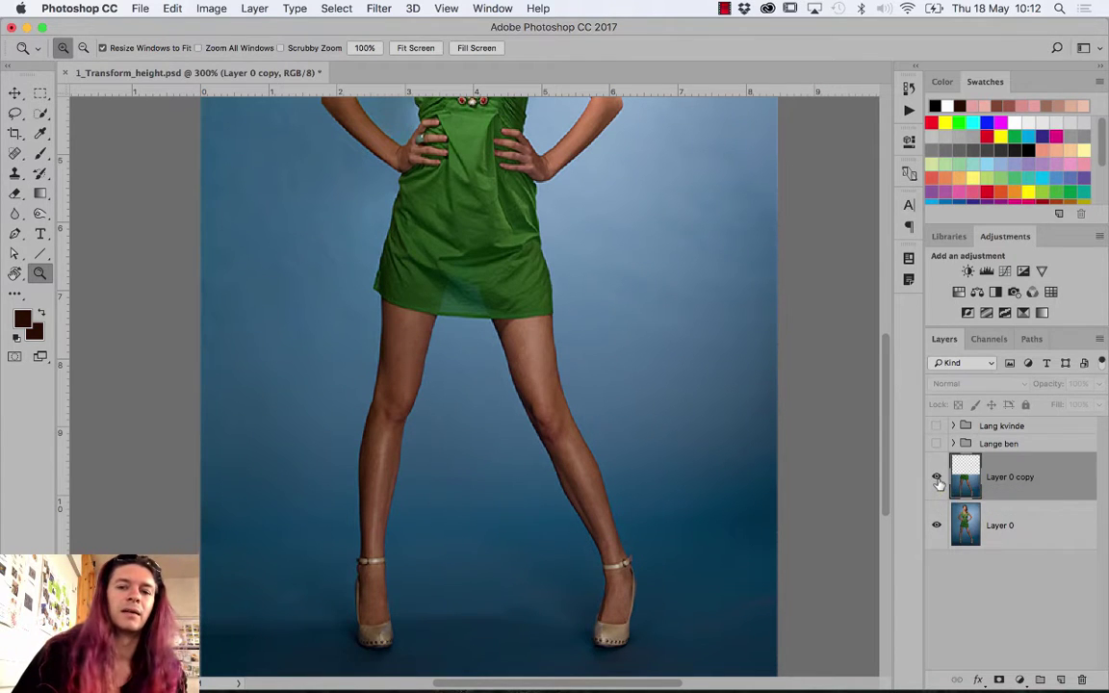
click(937, 480)
click(937, 480)
click(938, 480)
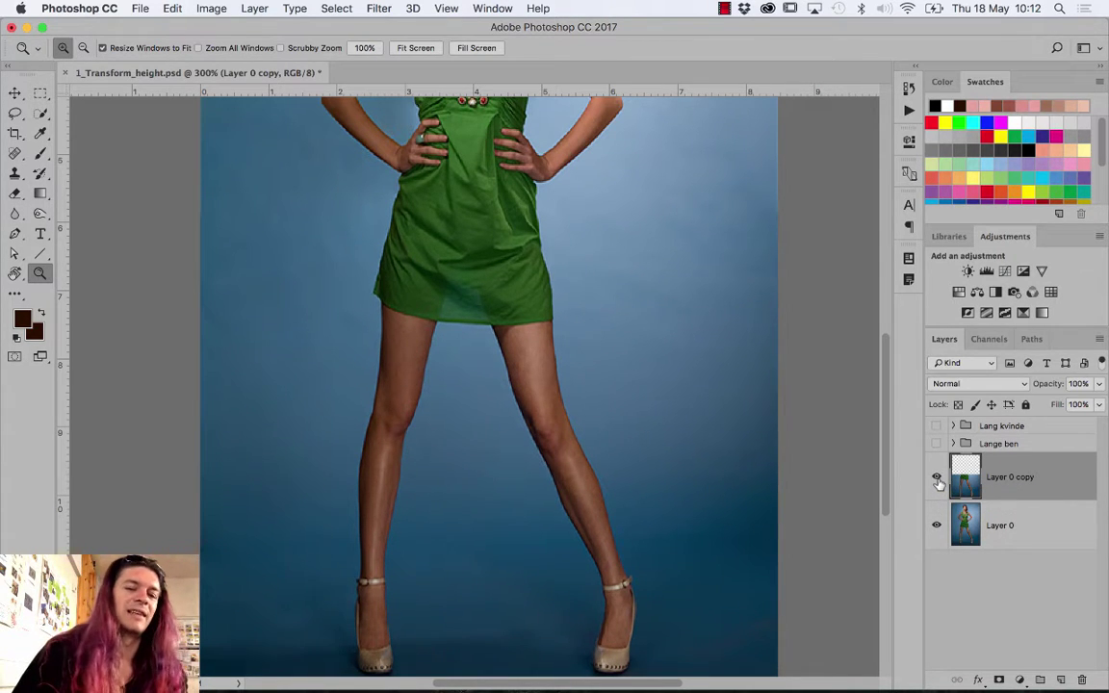
click(937, 480)
click(938, 480)
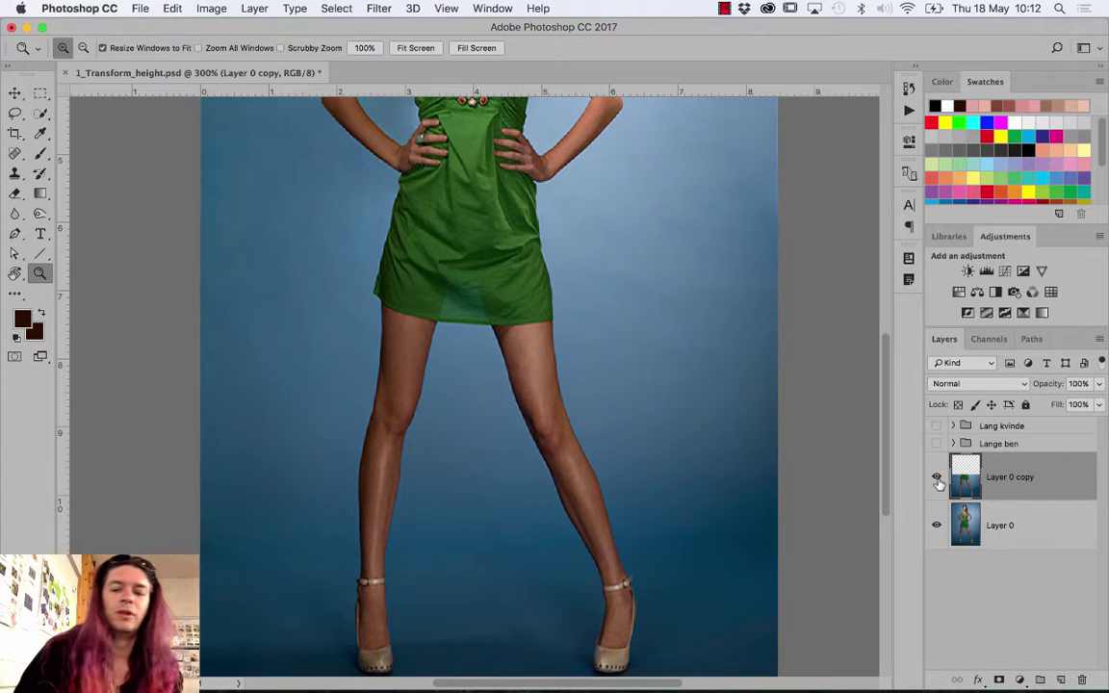
View the full photo at 100% and compare again, leaving the stretched copy visible
key(super+0)
key(super+1)
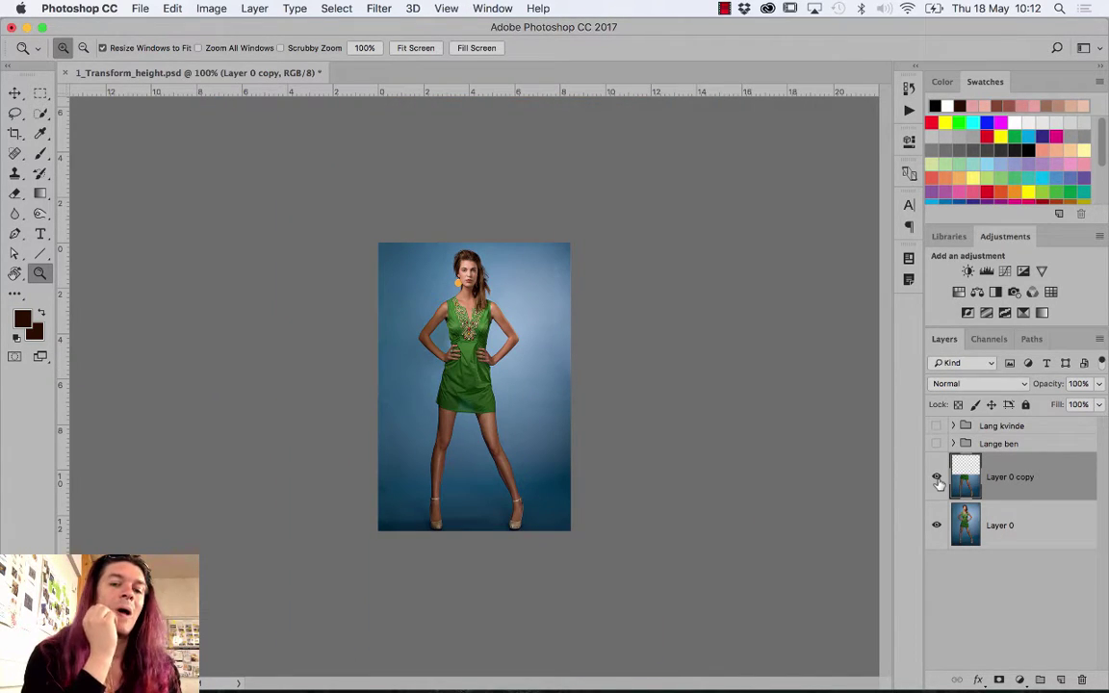
click(936, 478)
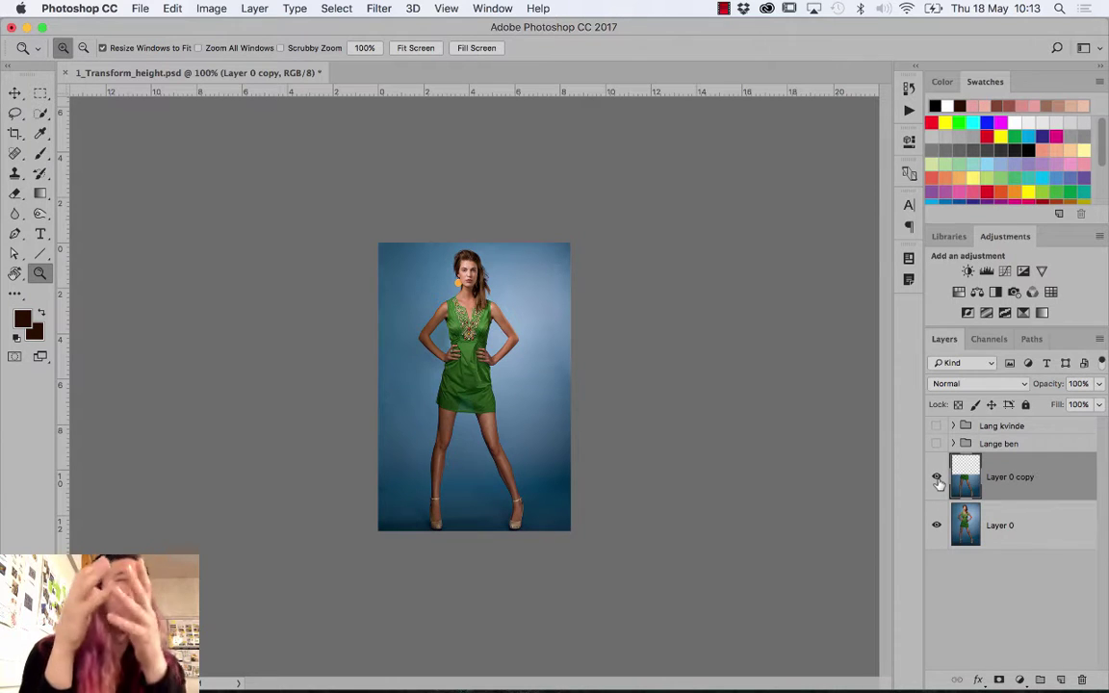
click(936, 478)
click(936, 479)
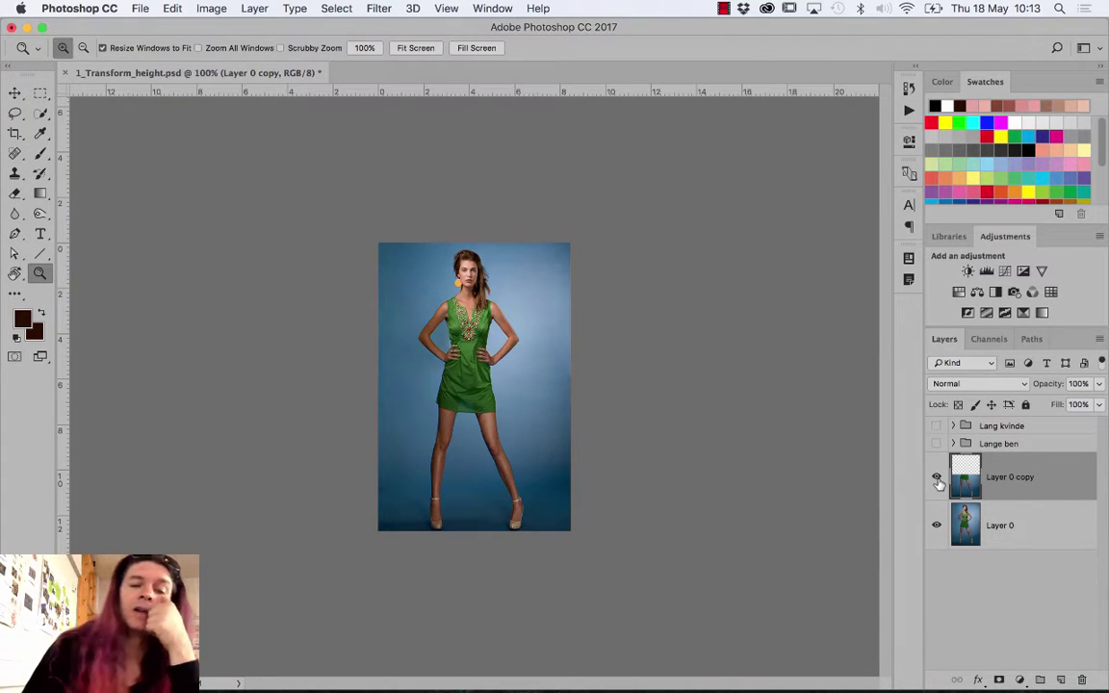
Enlarge the canvas by a relative 1 cm in width, anchored at the top centre
drag(390, 499, 577, 550)
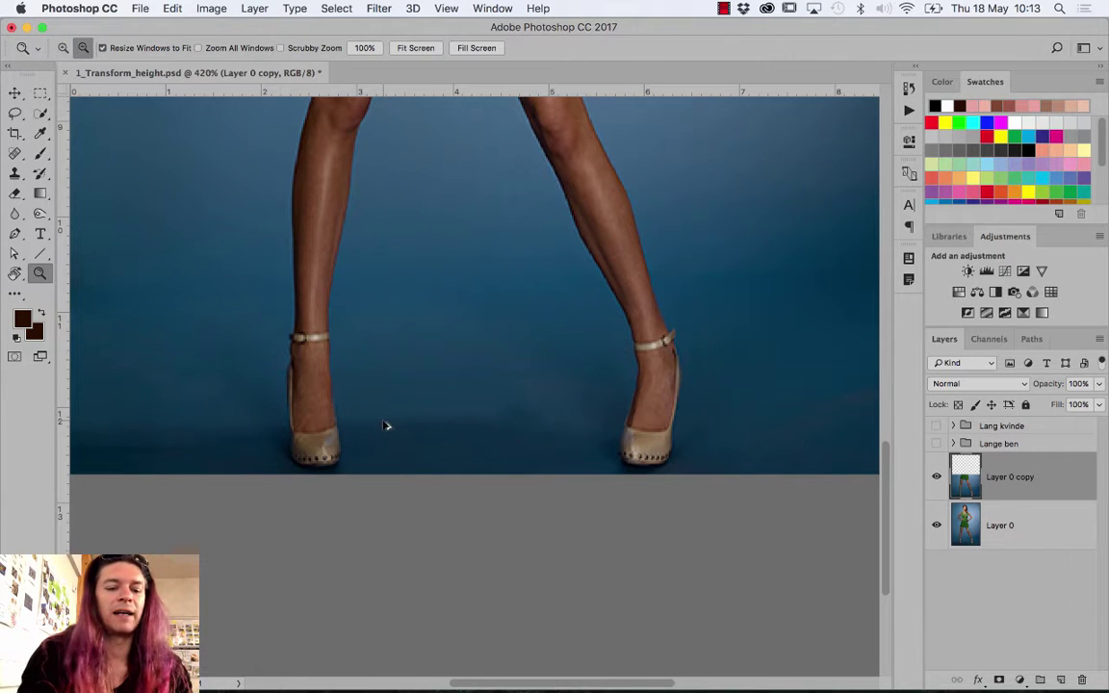
key(ctrl+alt+c)
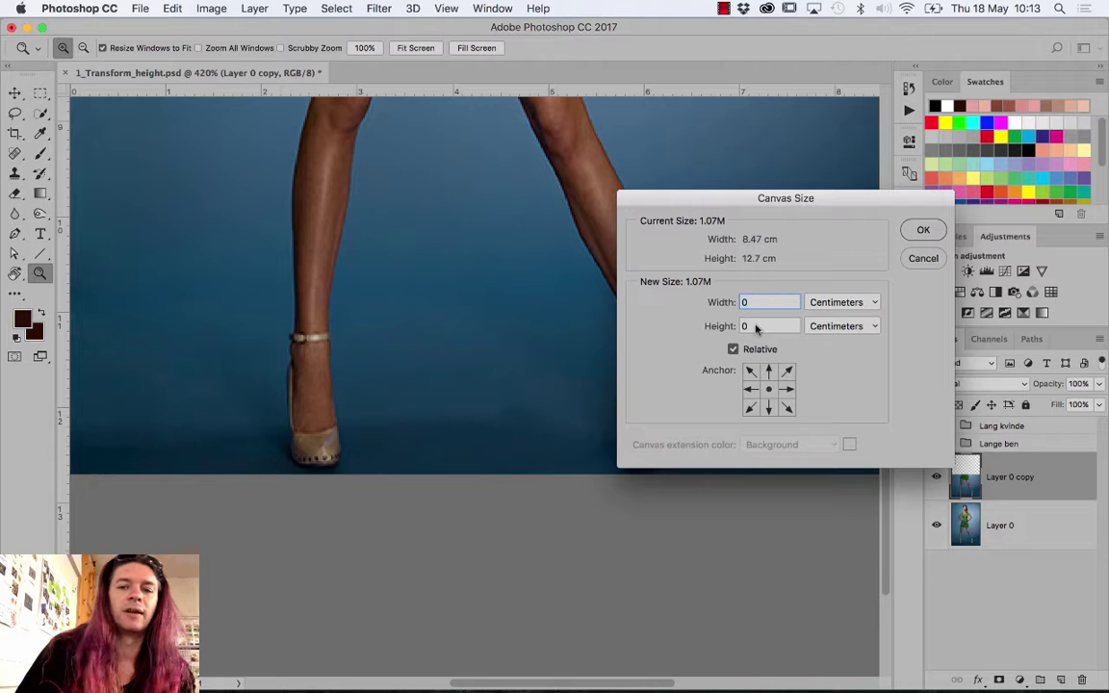
key(Escape)
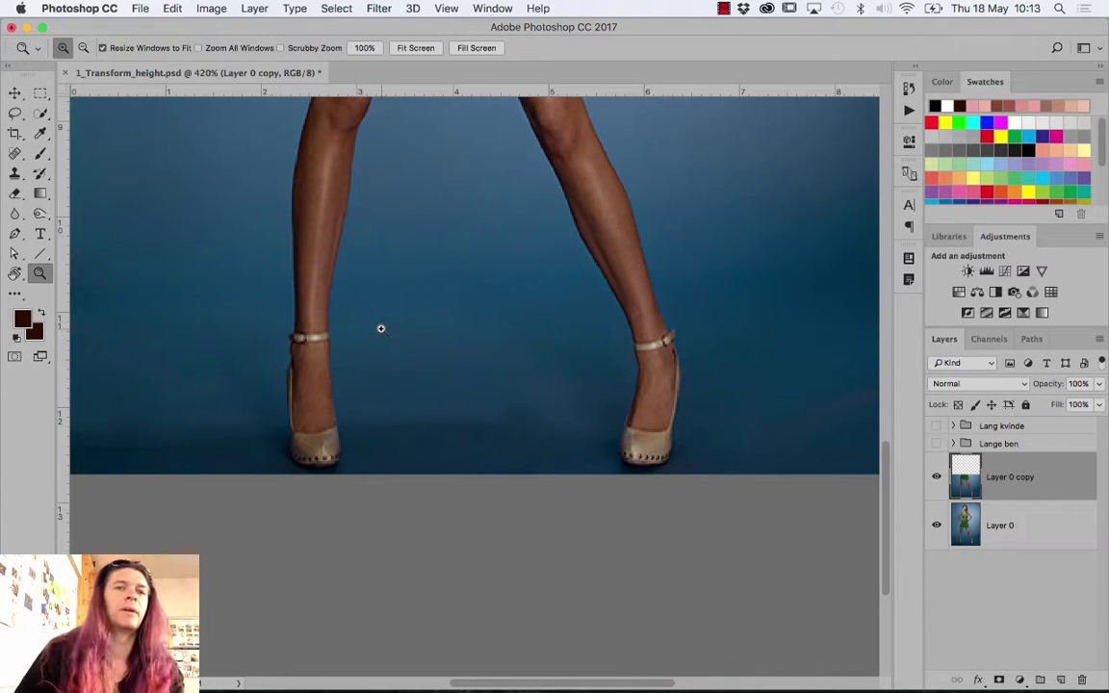
click(216, 10)
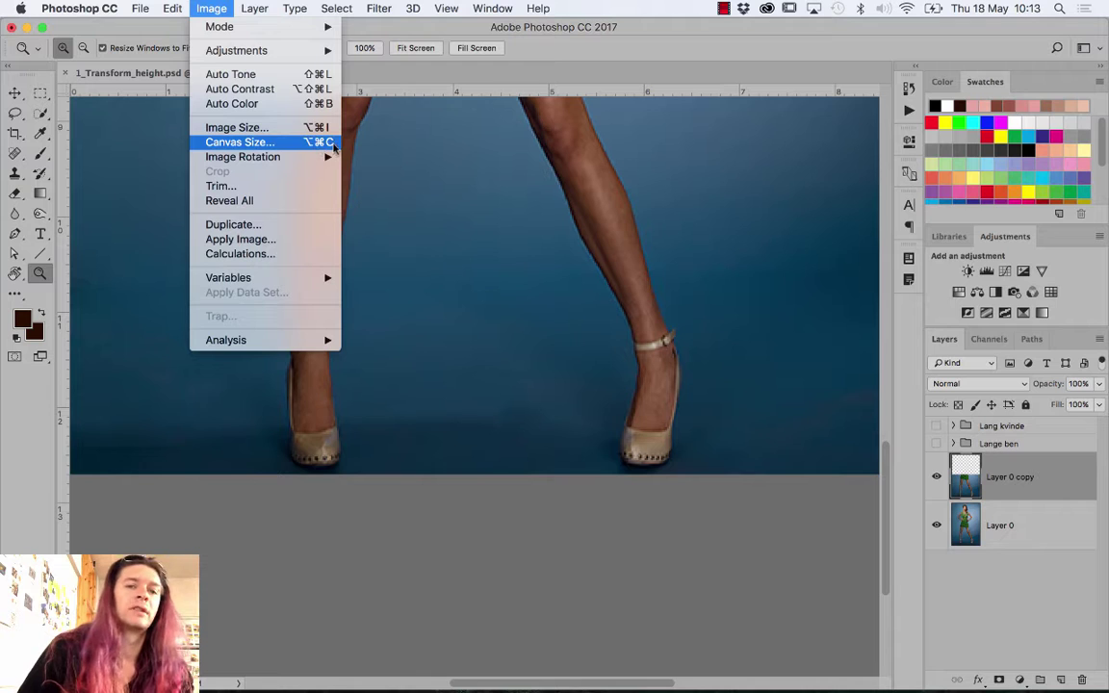
click(332, 142)
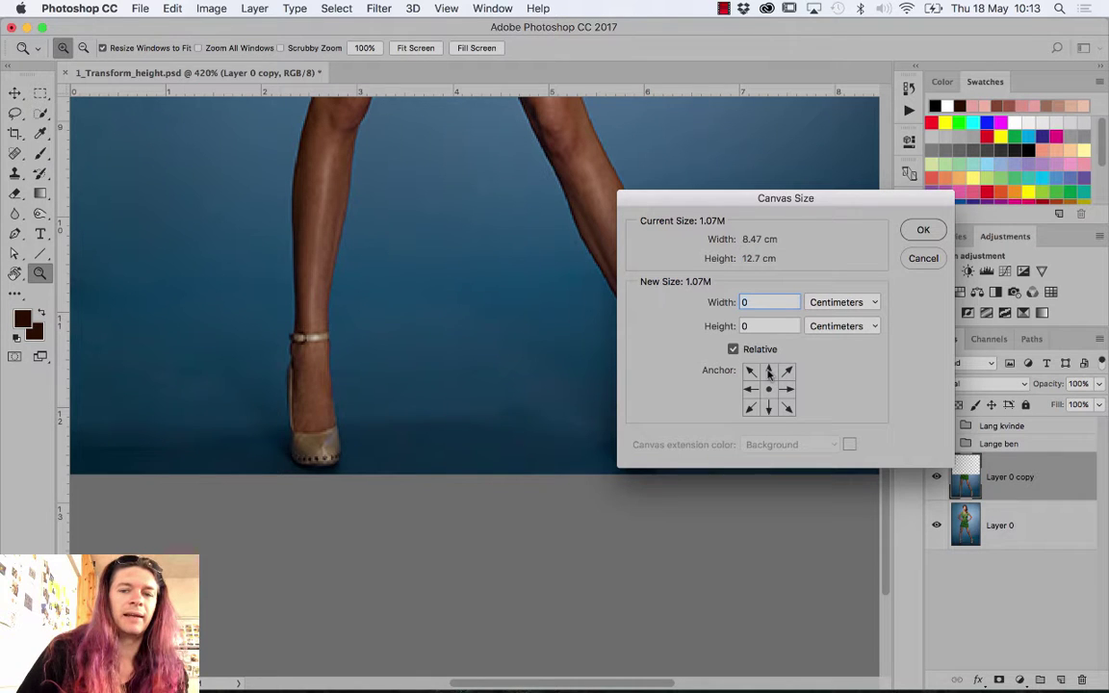
click(769, 371)
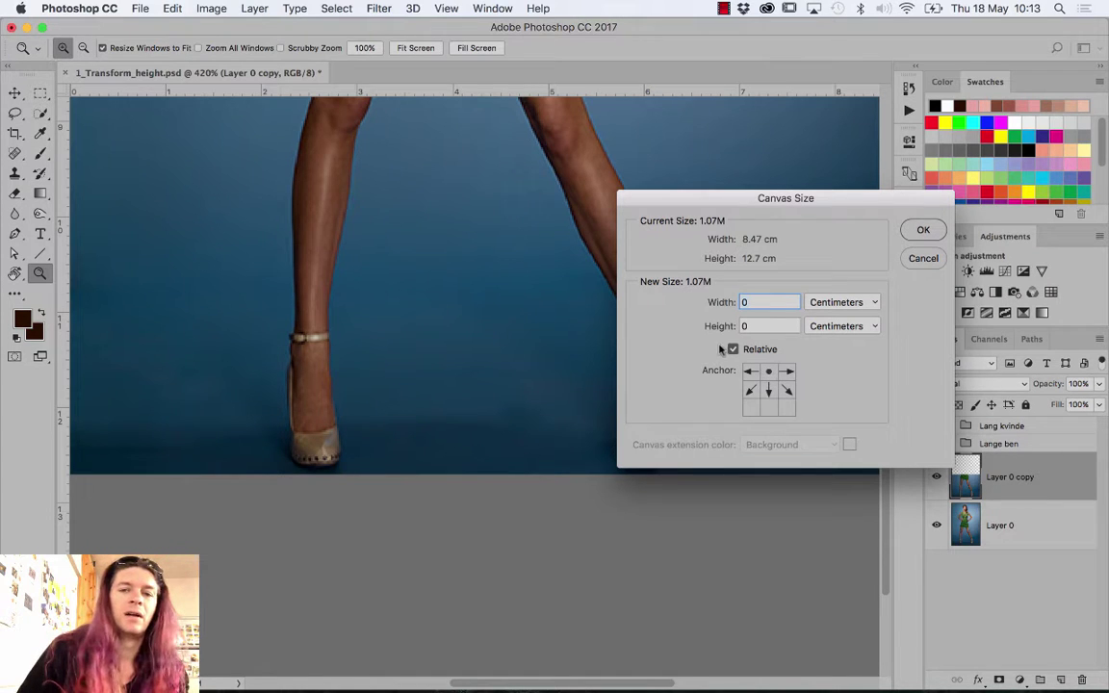
click(733, 349)
click(733, 349)
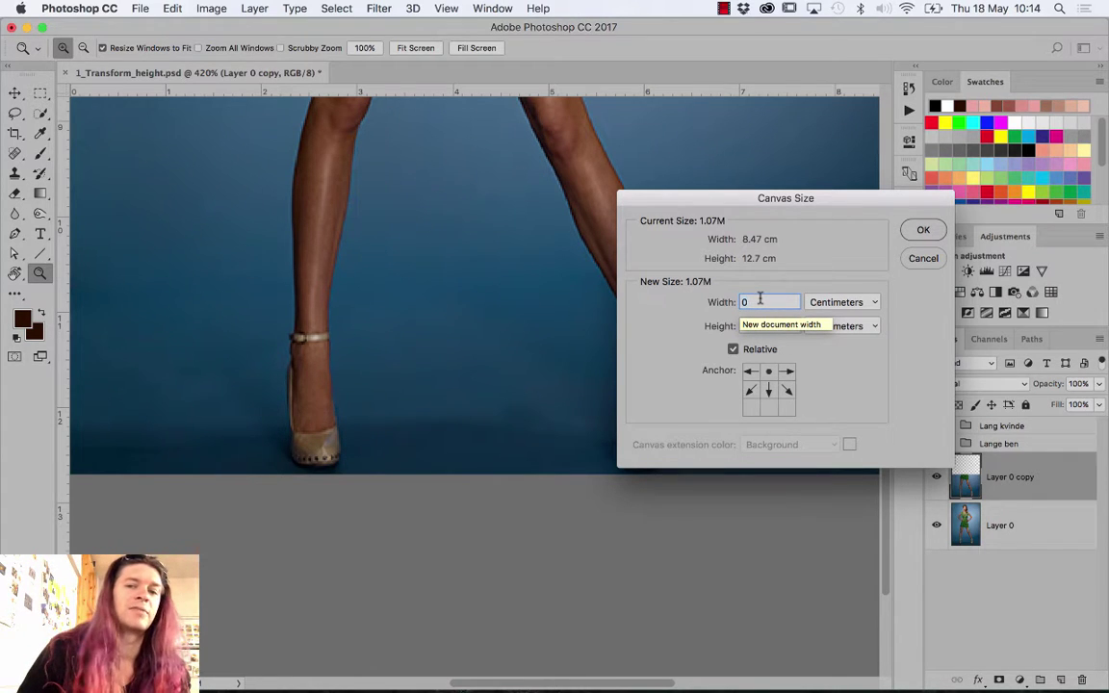
double_click(742, 301)
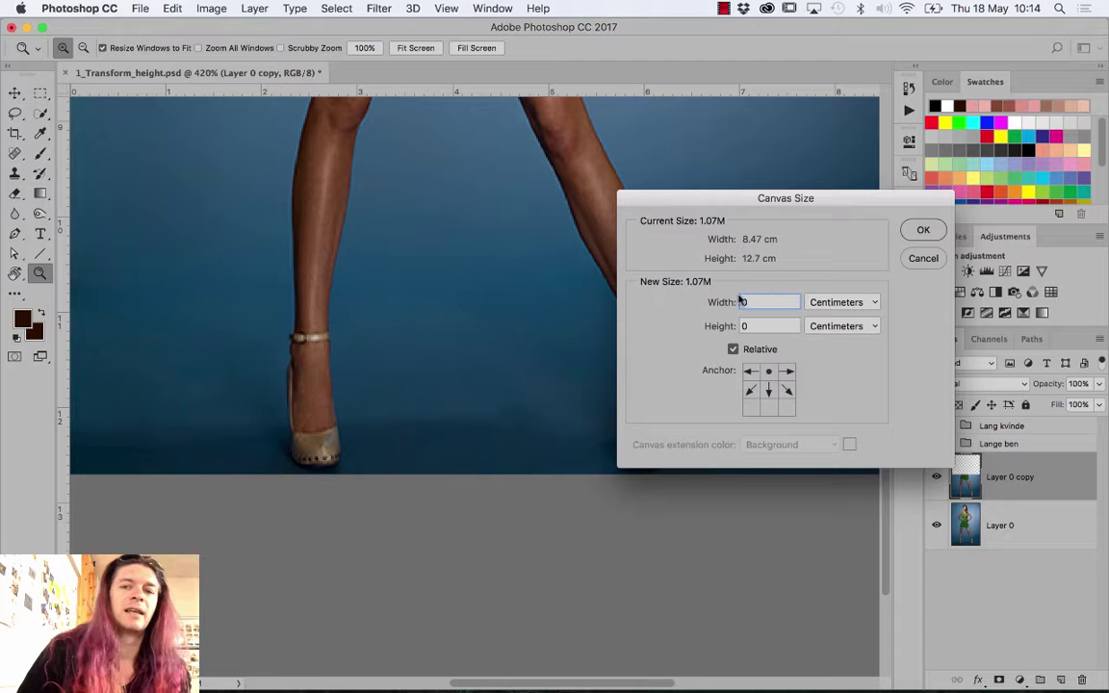
text(1)
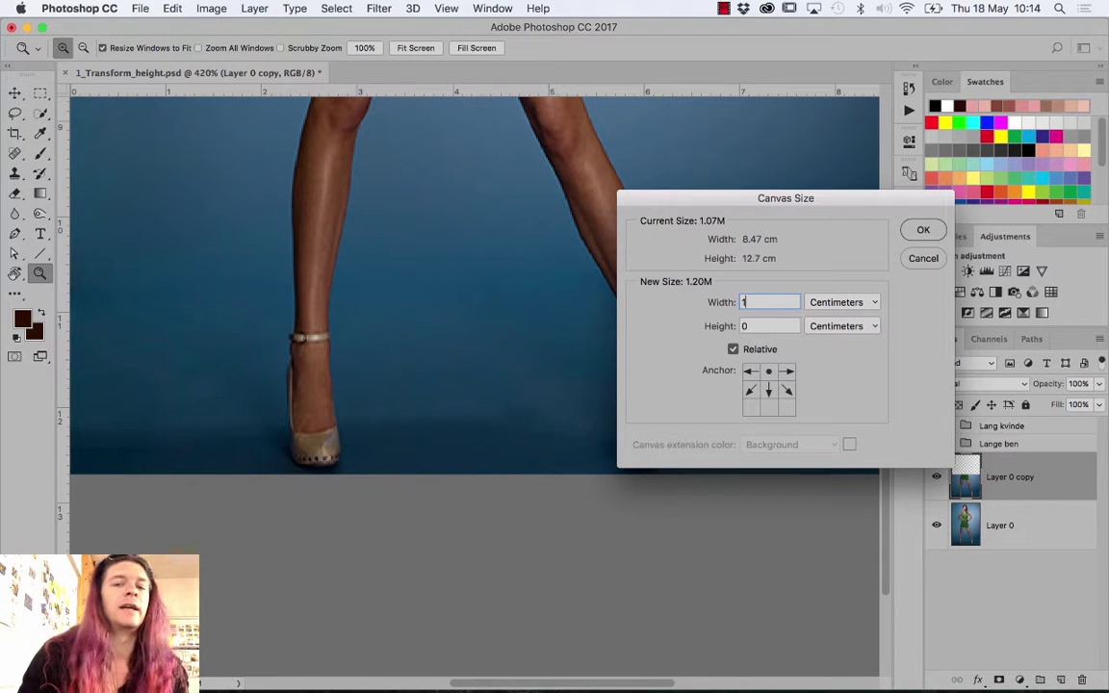
key(Tab)
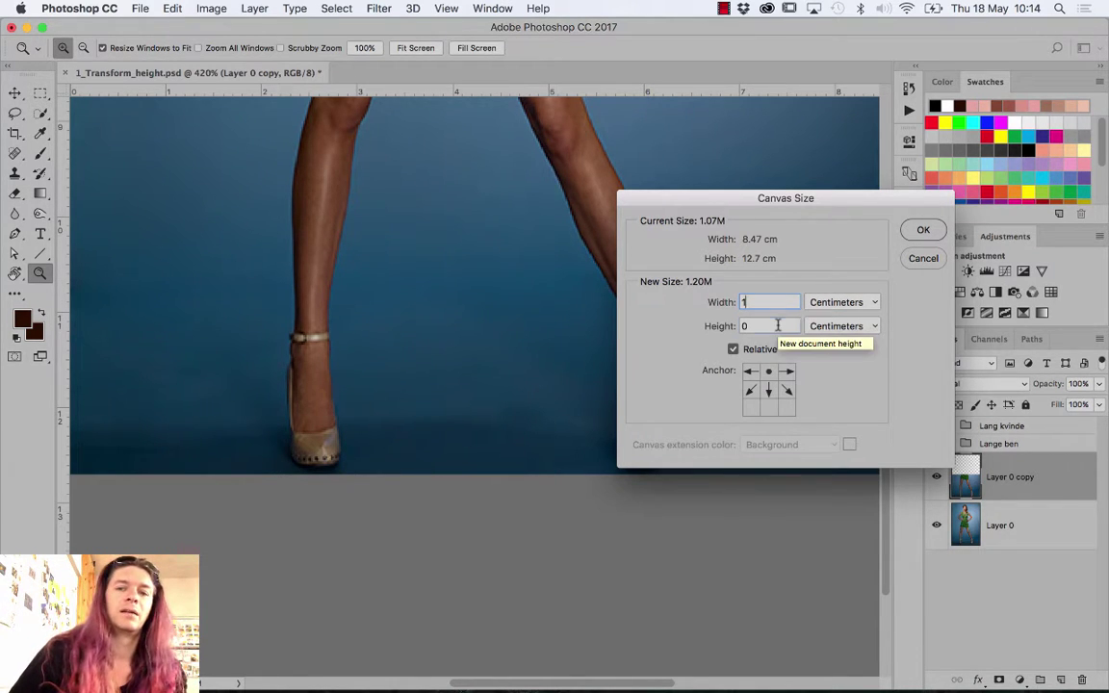
click(921, 235)
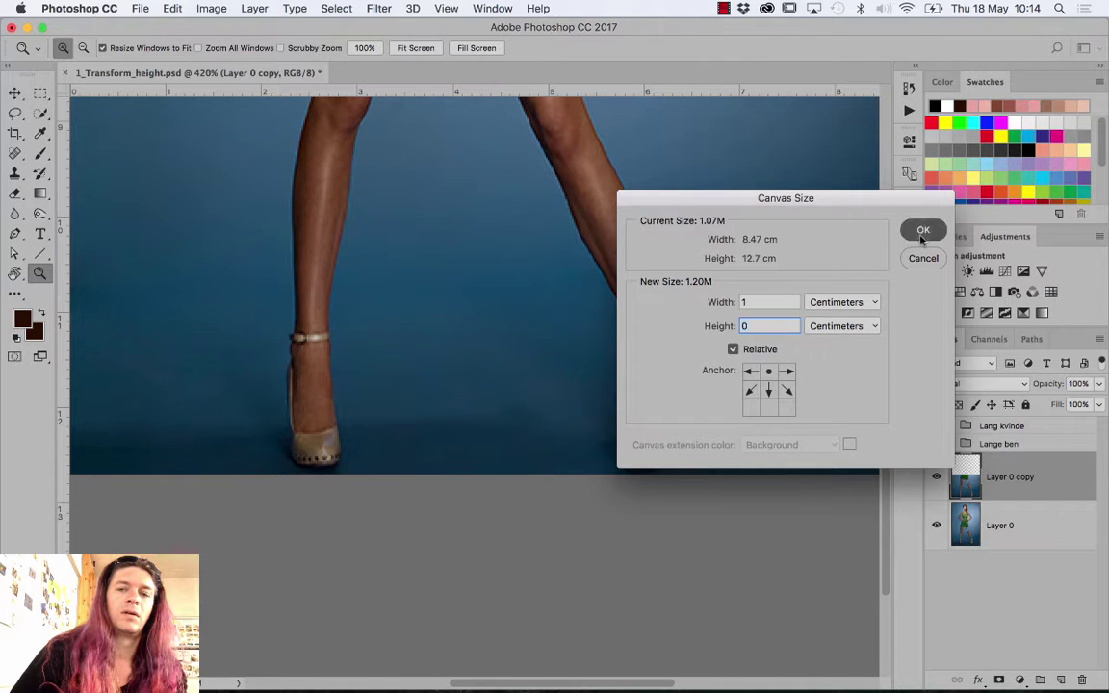
Undo the widening and set Canvas Size to a relative 1 cm extra height, top-centre anchor
key(super+z)
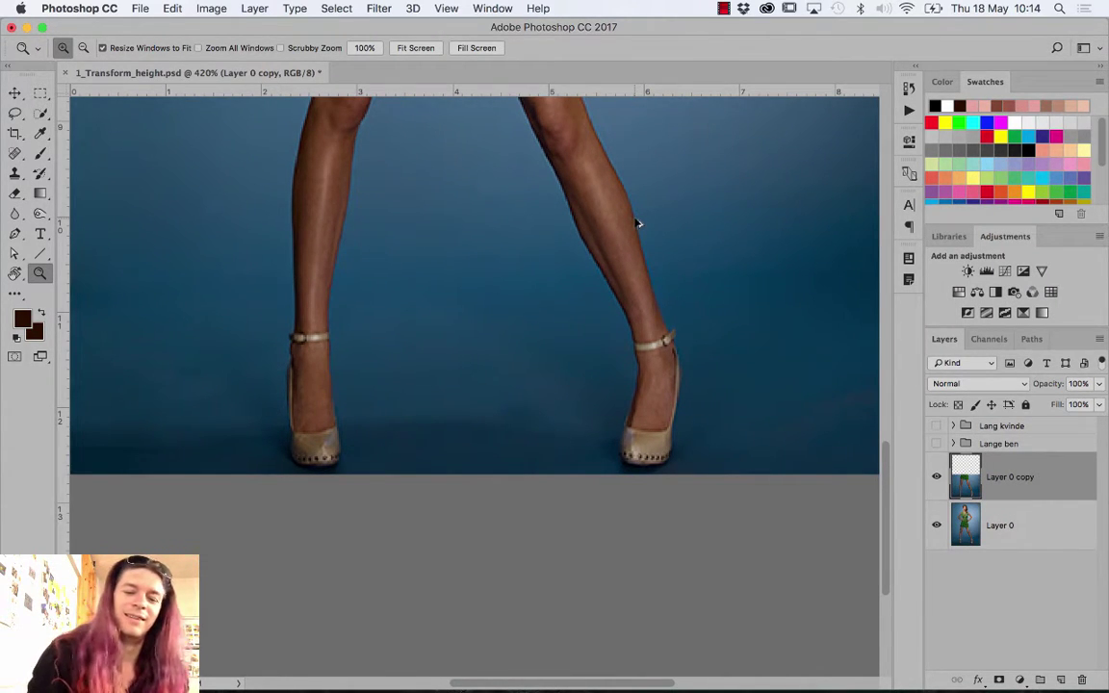
key(super+alt+c)
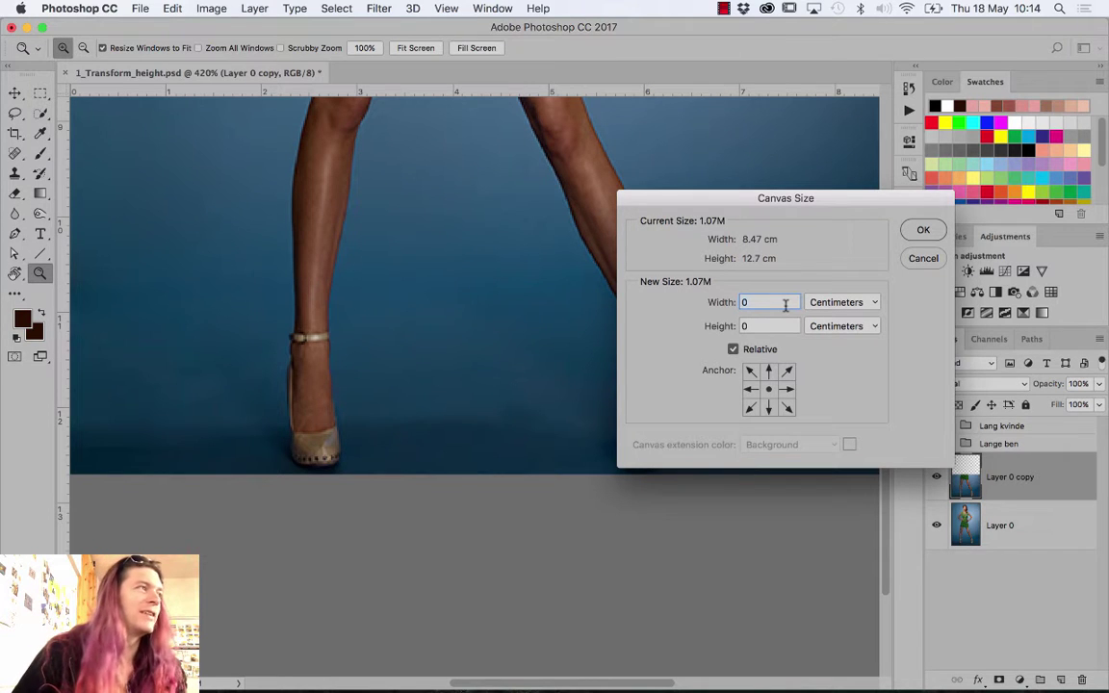
click(768, 370)
click(754, 327)
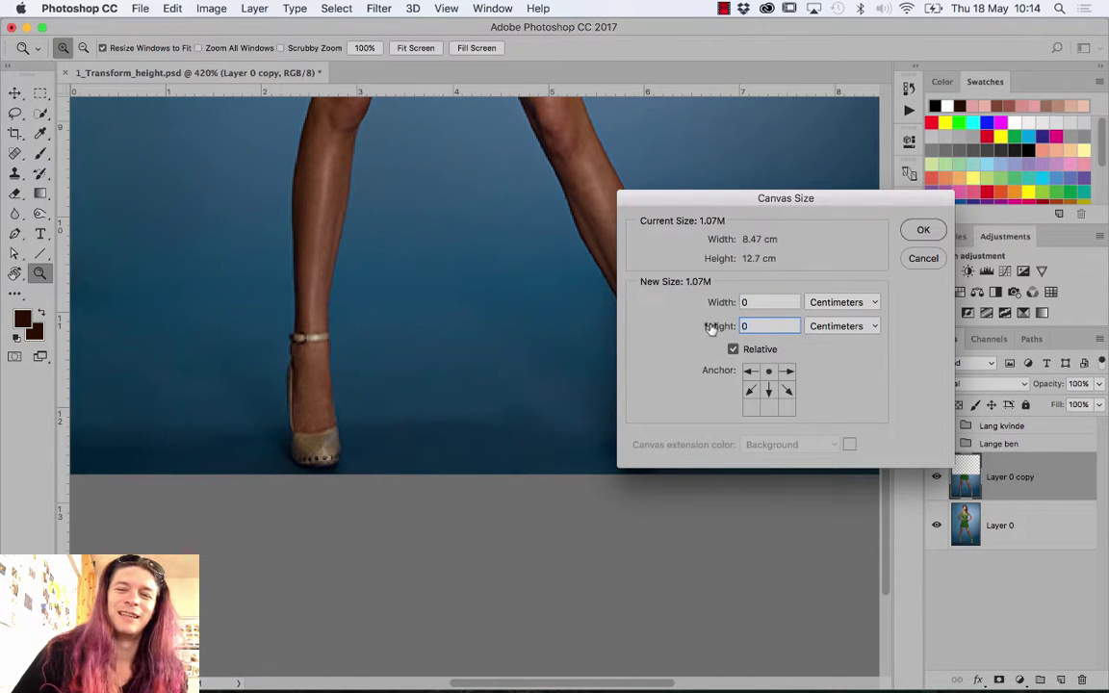
text(1)
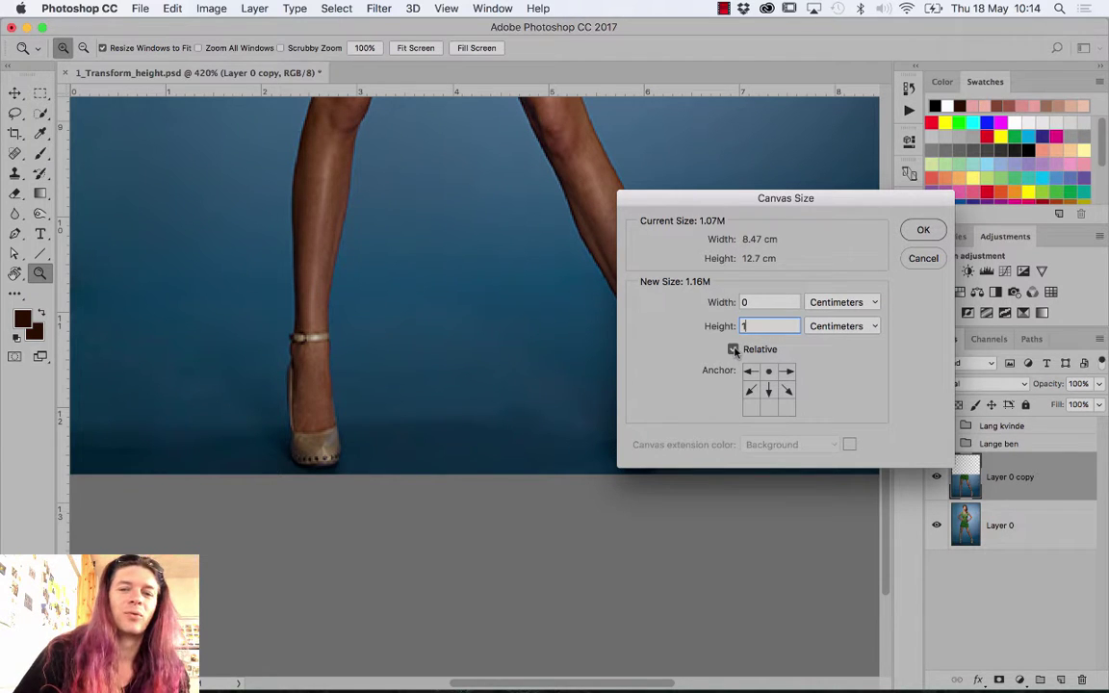
click(733, 351)
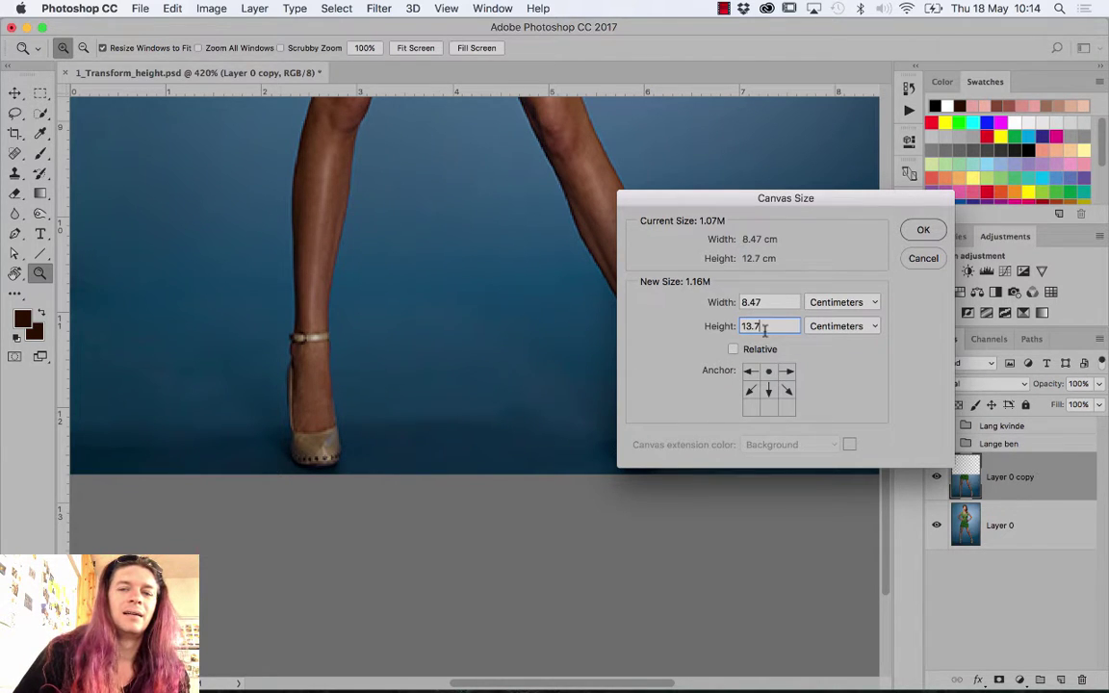
drag(765, 326, 747, 325)
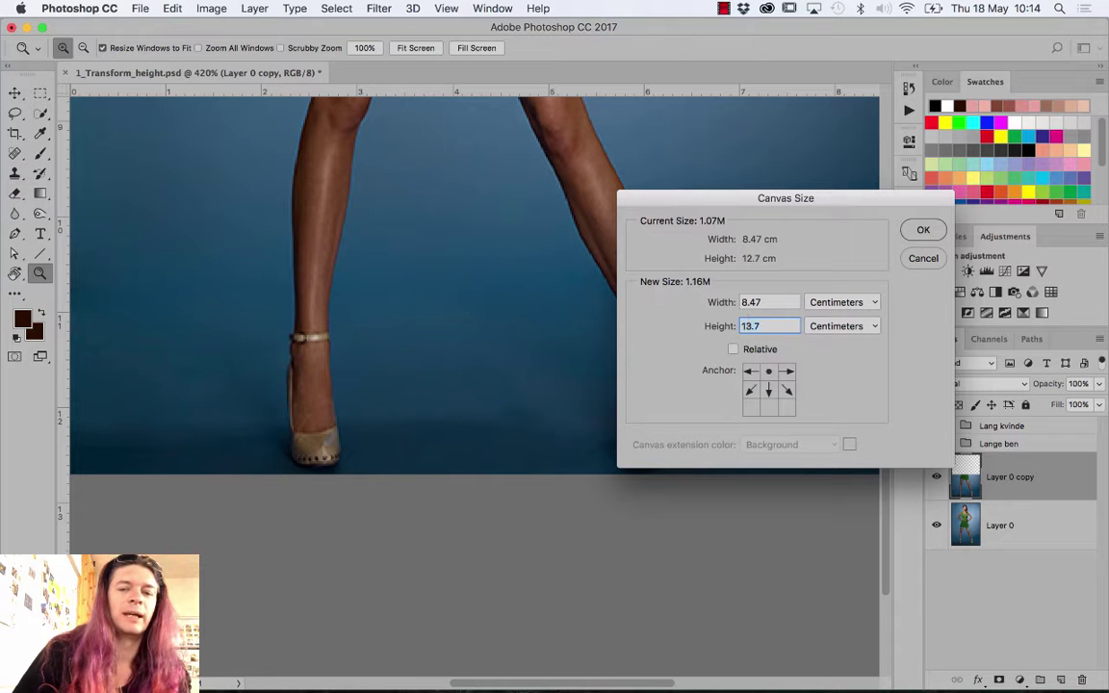
text(1)
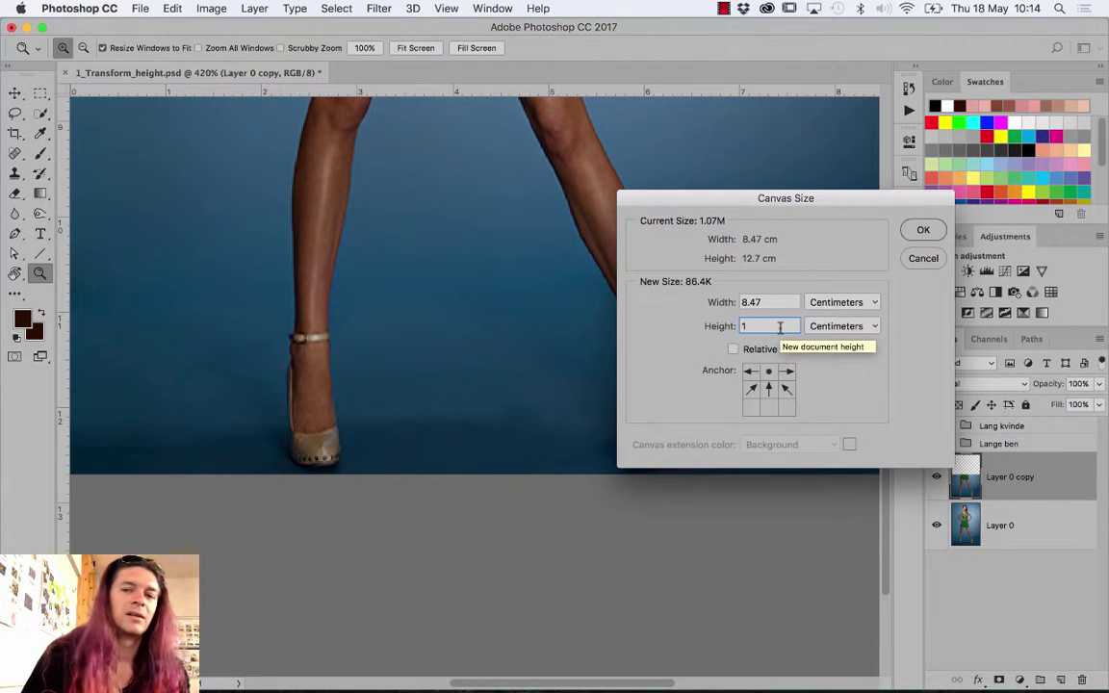
click(733, 348)
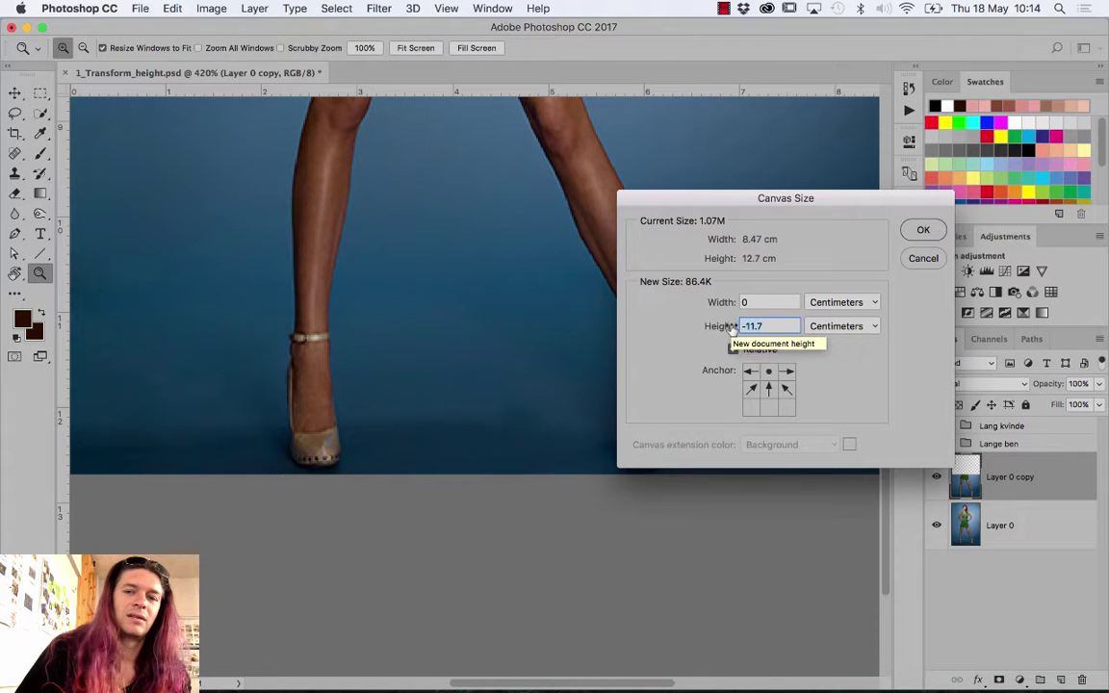
text(1)
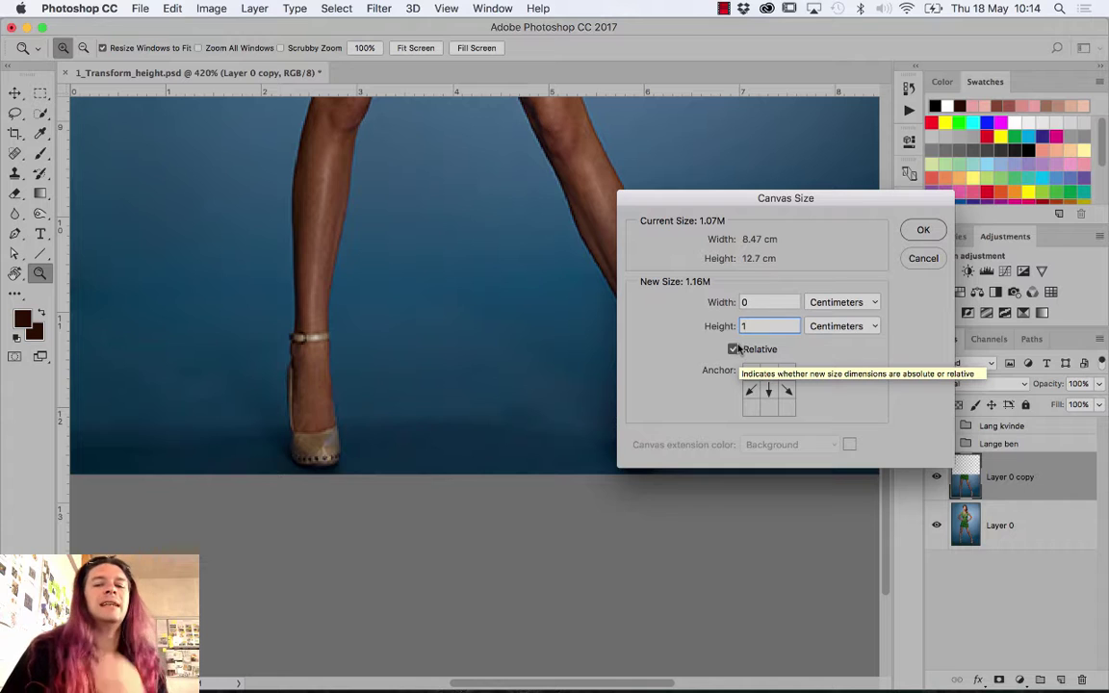
click(733, 348)
drag(765, 327, 705, 330)
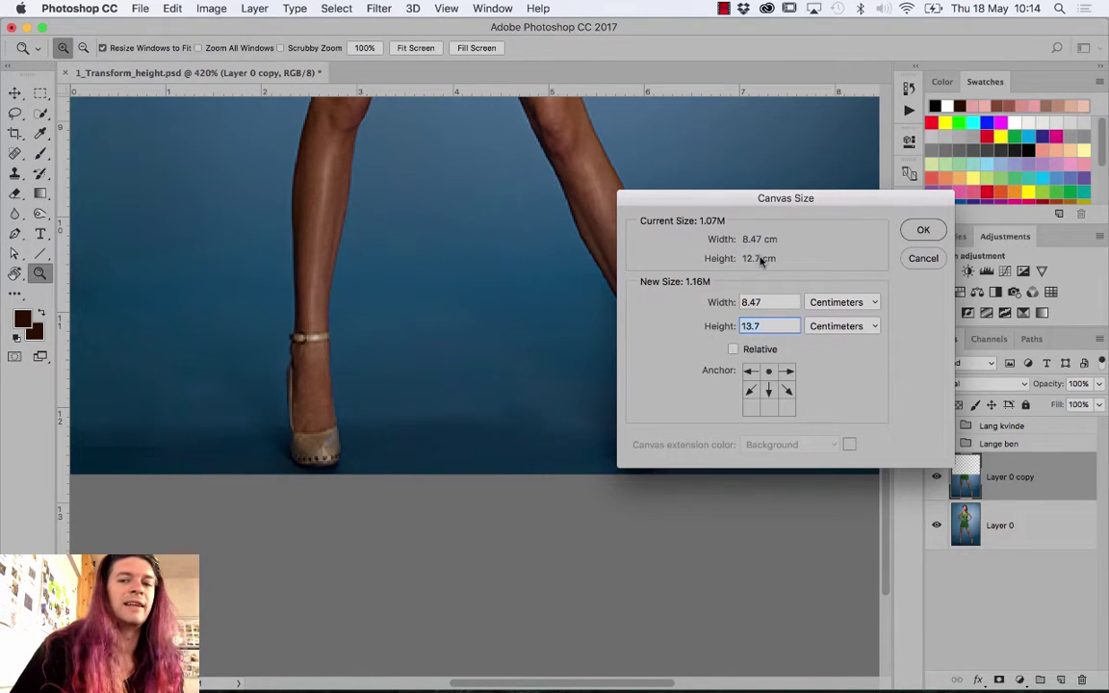
click(733, 349)
text(1)
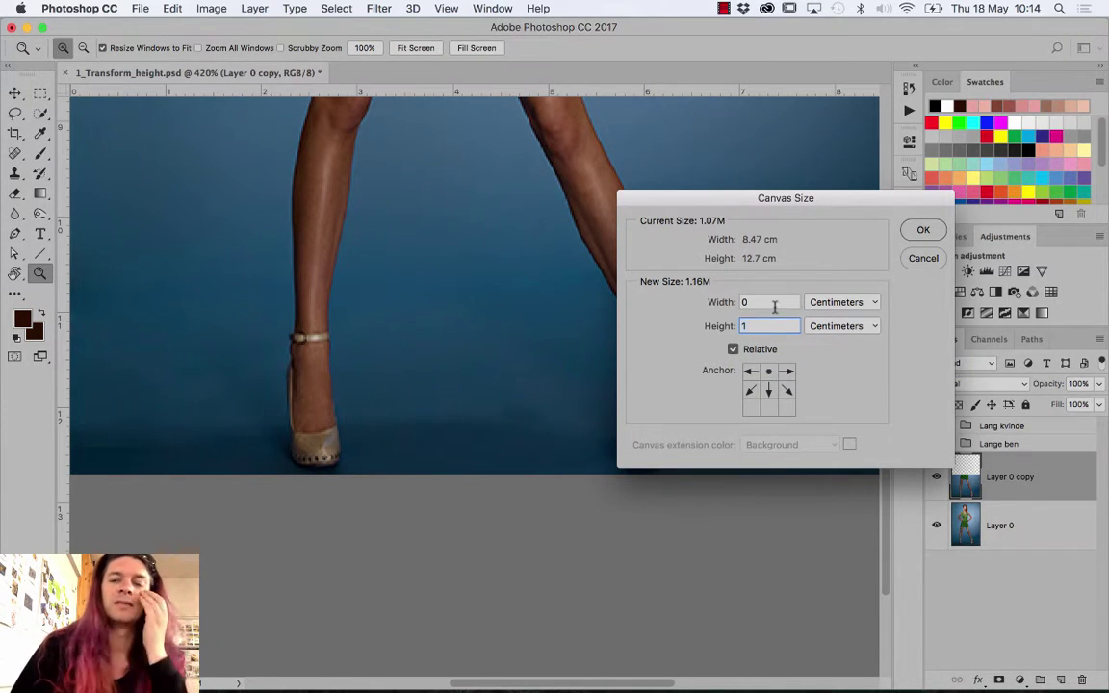
Apply the 1 cm canvas extension, then crop the bottom up to the photo's edge
click(909, 231)
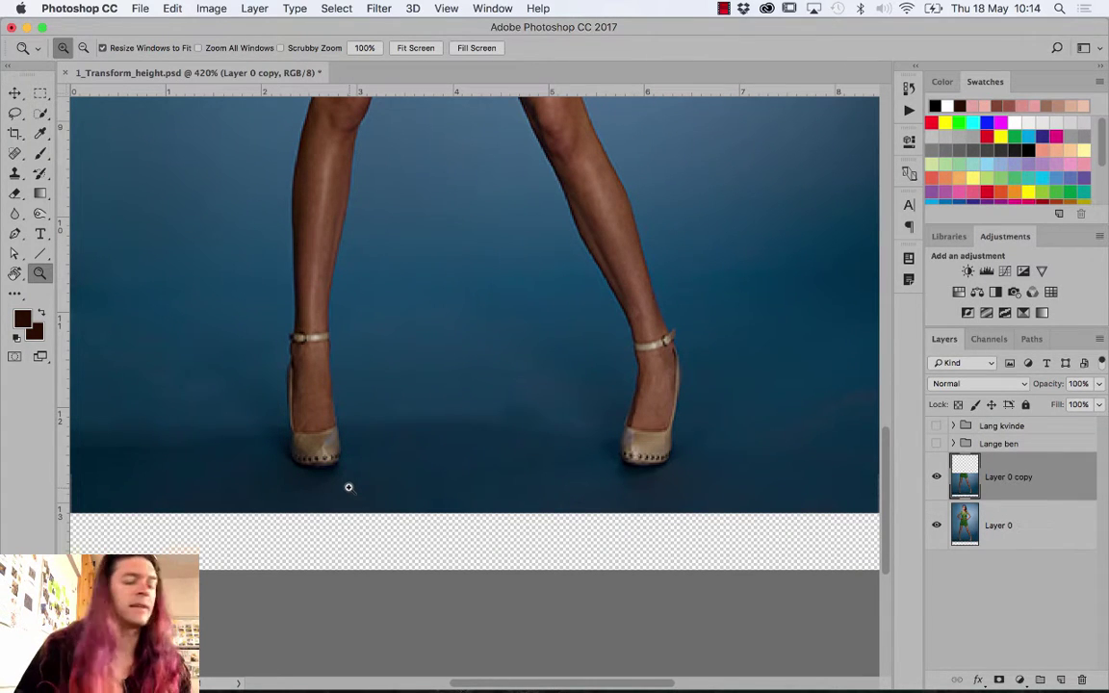
key(ctrl+minus)
key(ctrl+minus)
key(ctrl+minus)
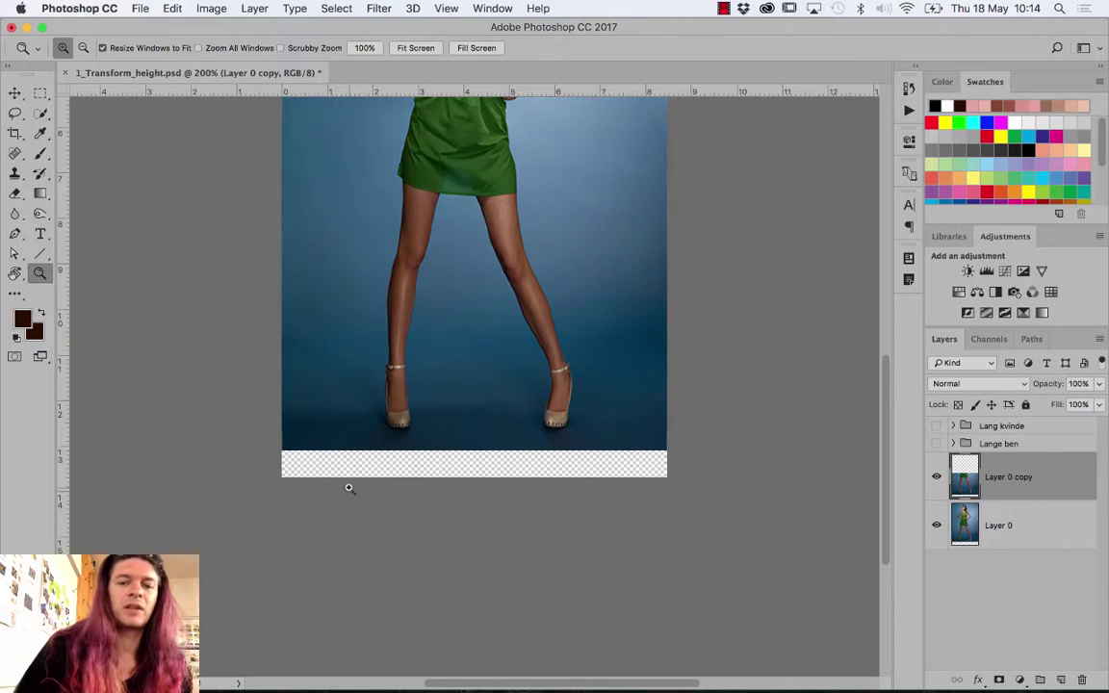
key(c)
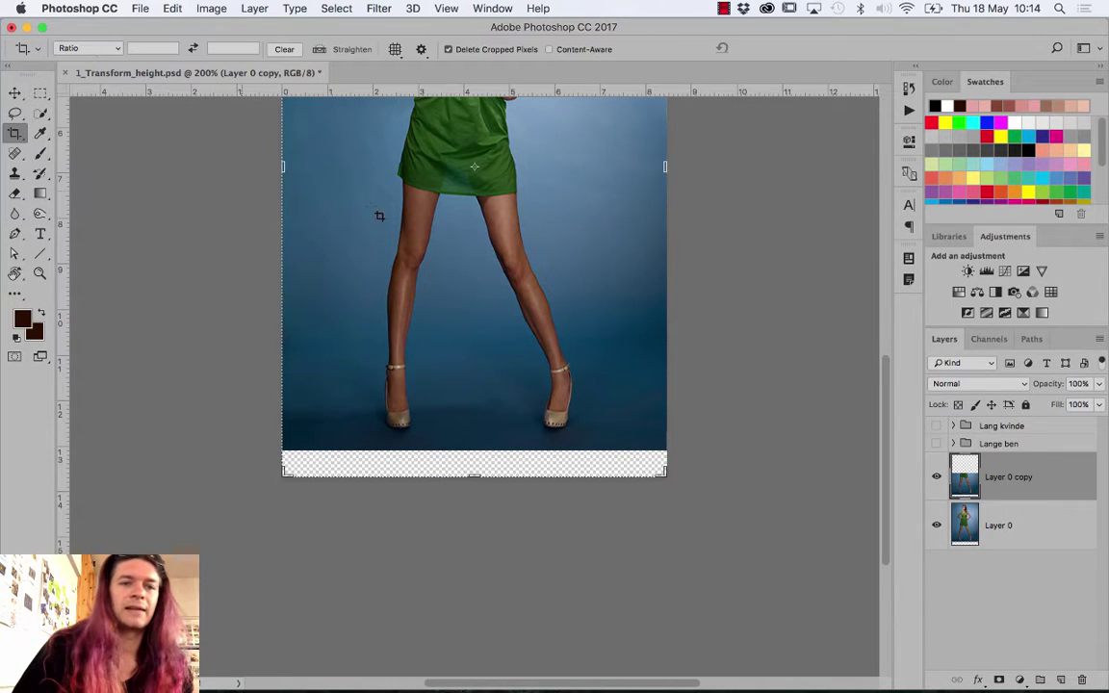
key(ctrl+minus)
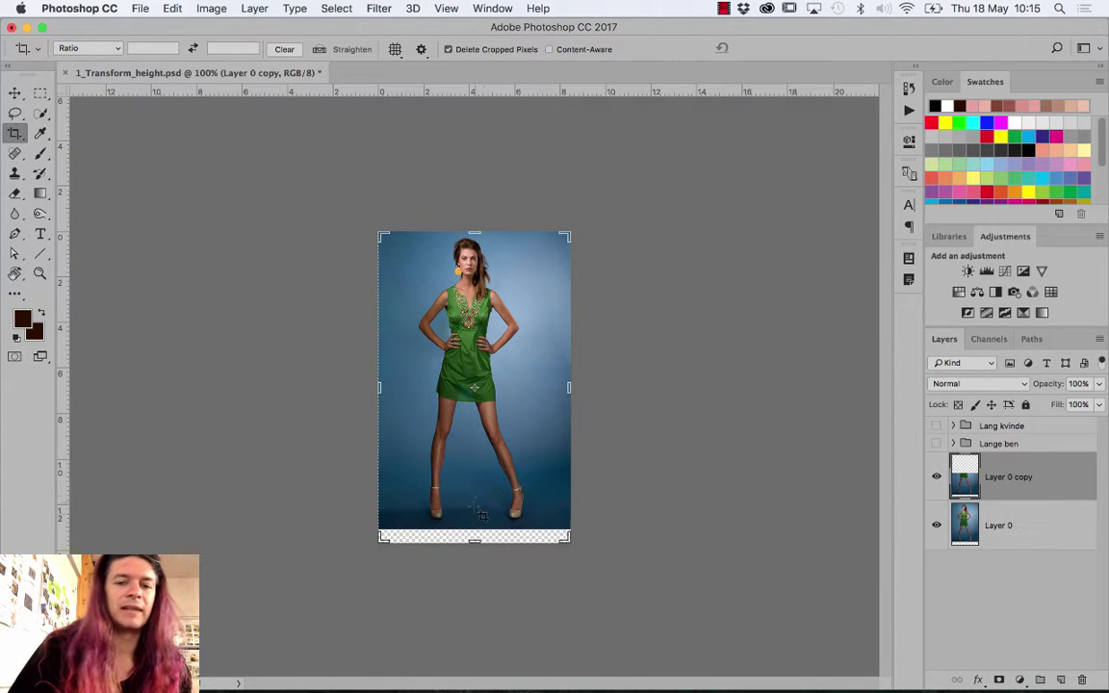
drag(475, 539, 478, 536)
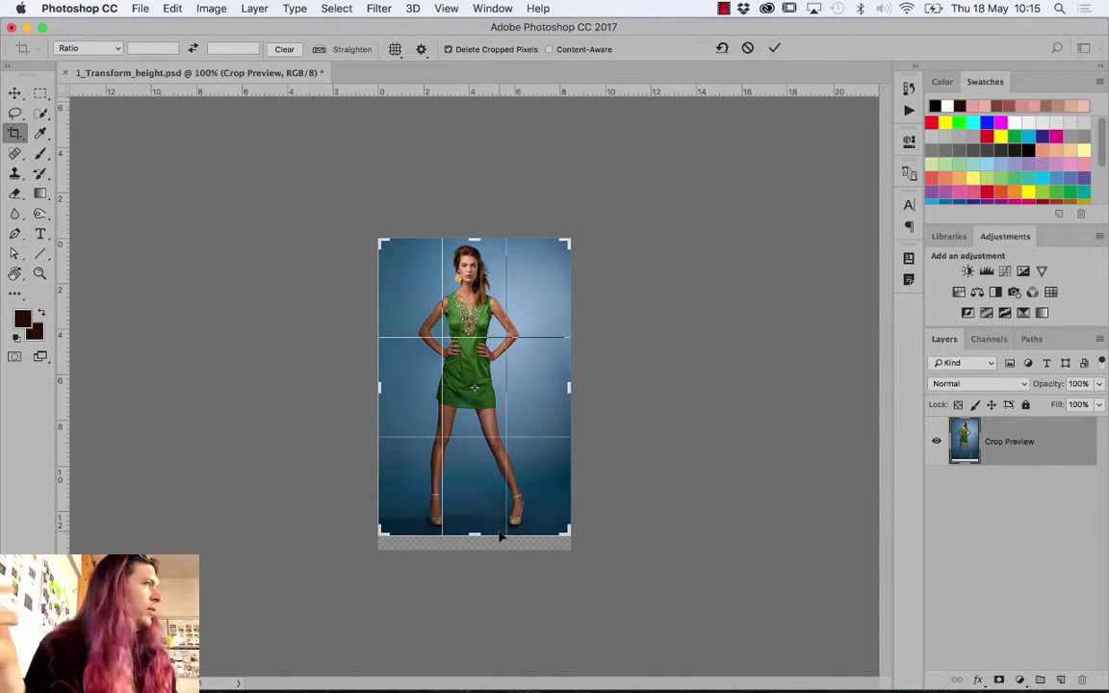
key(Return)
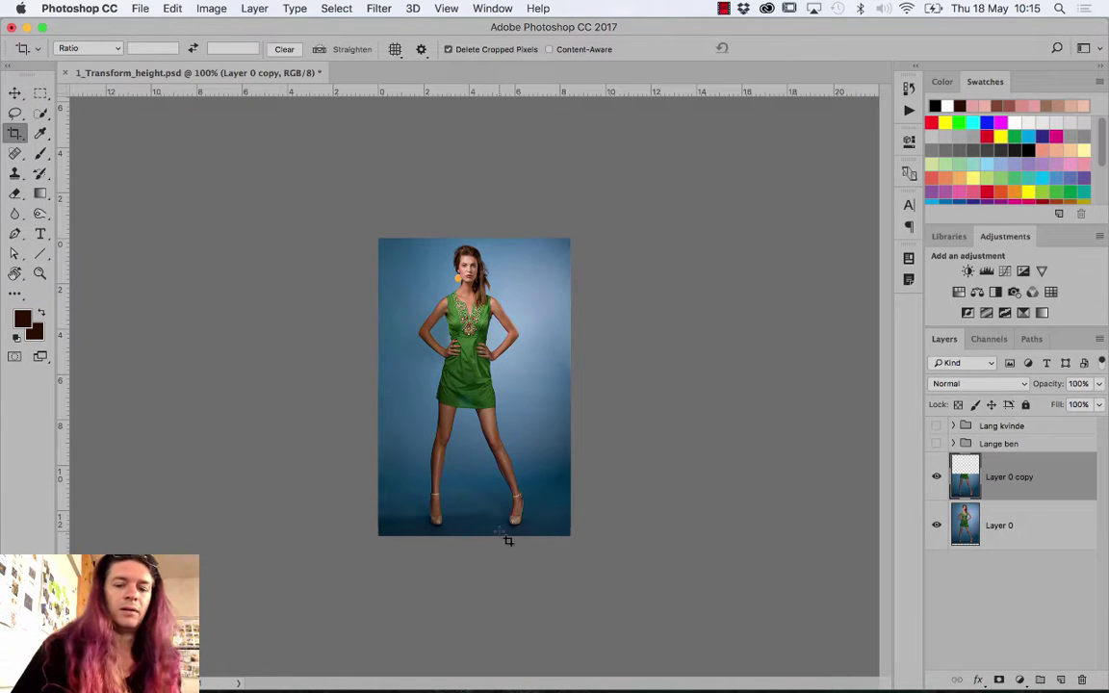
Fit the image in the window and scroll to inspect the bottom edge
key(ctrl+0)
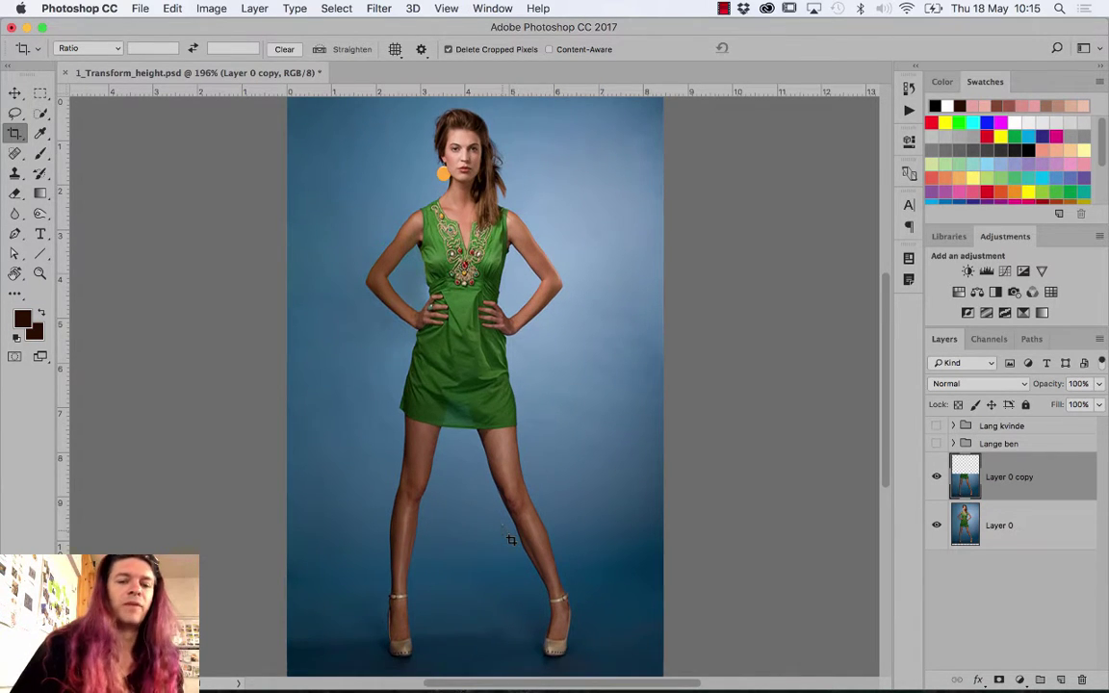
scroll(508, 540, down, 2)
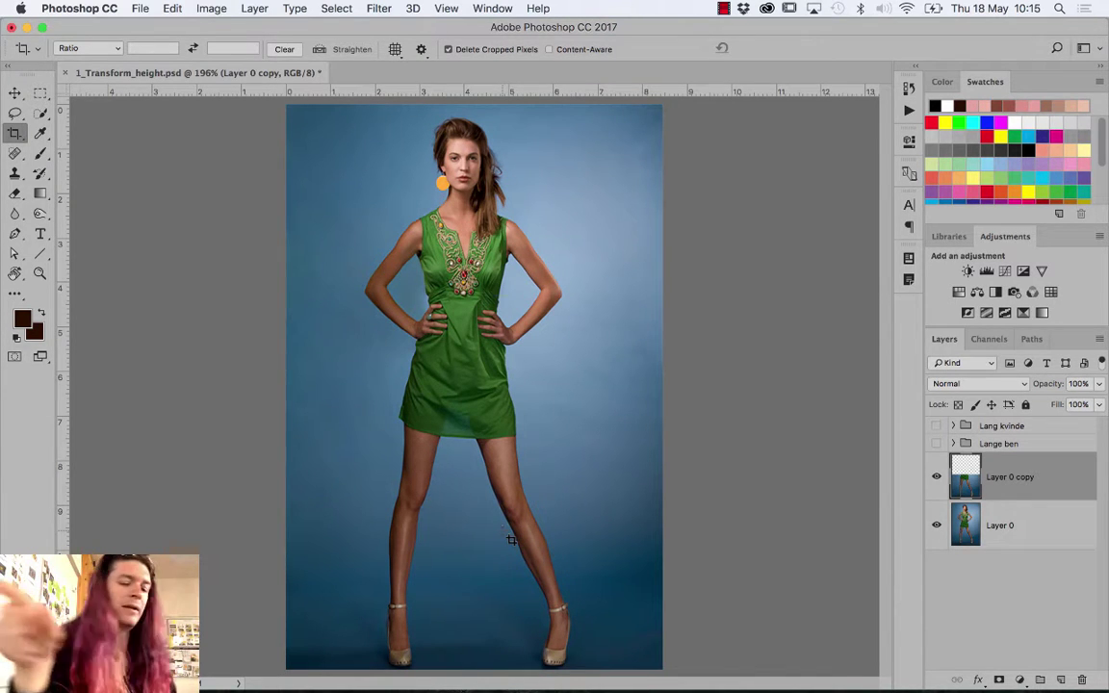
key(ctrl)
scroll(511, 537, down, 2)
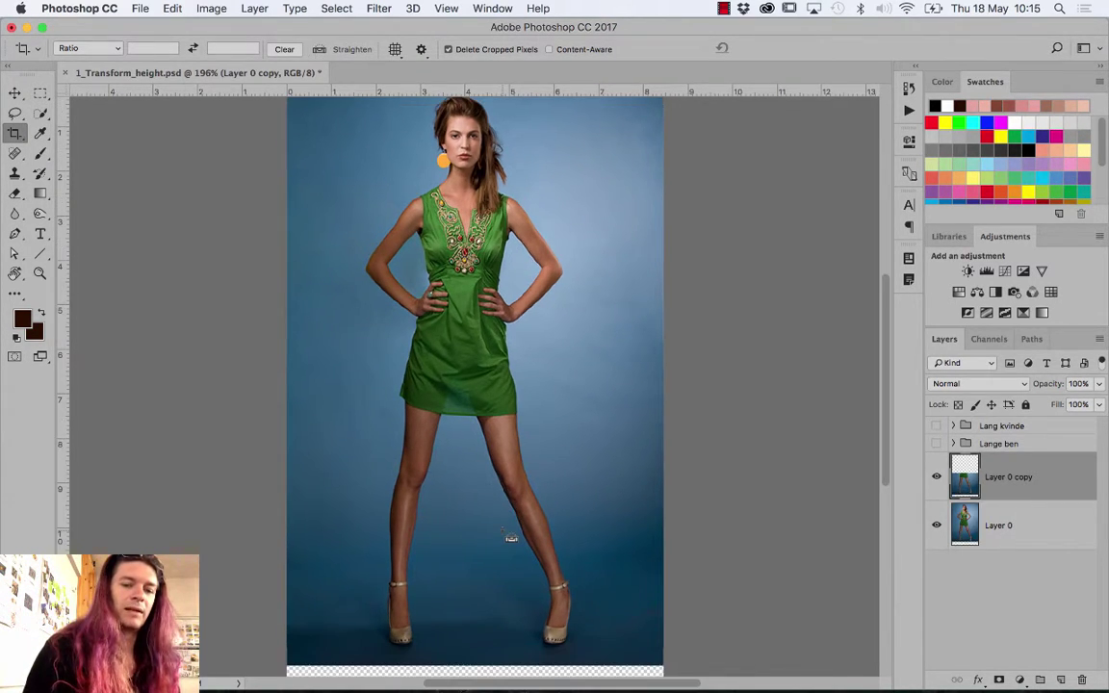
scroll(511, 537, up, 2)
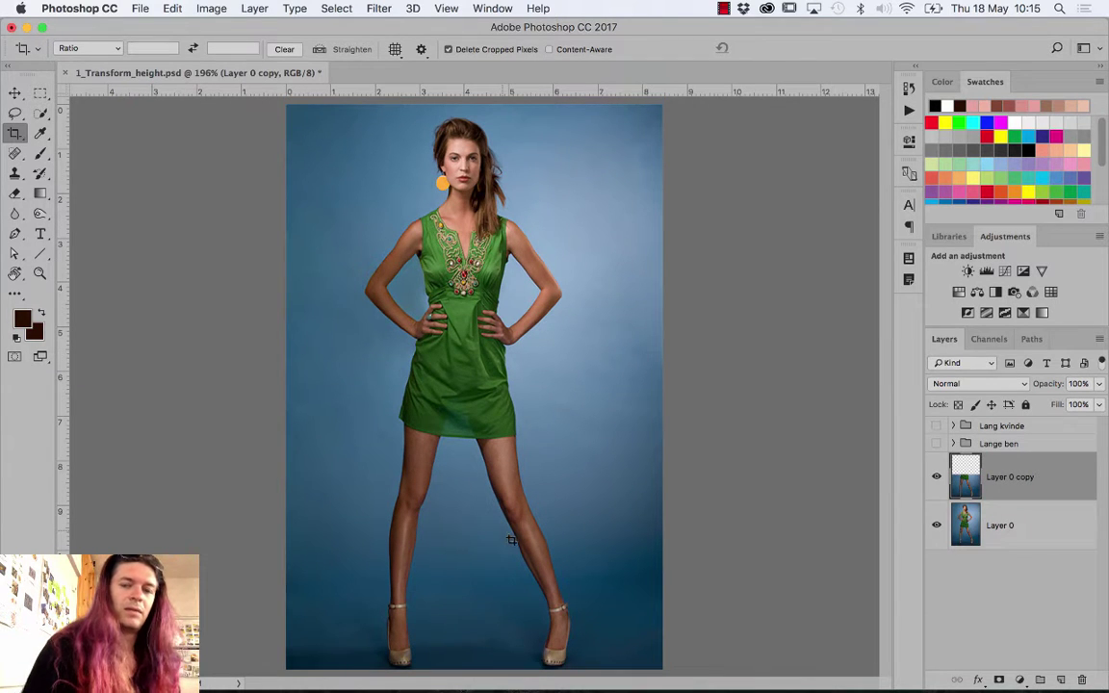
Revert to the Canvas Size history state and re-crop the bottom to the photo's edge
click(909, 87)
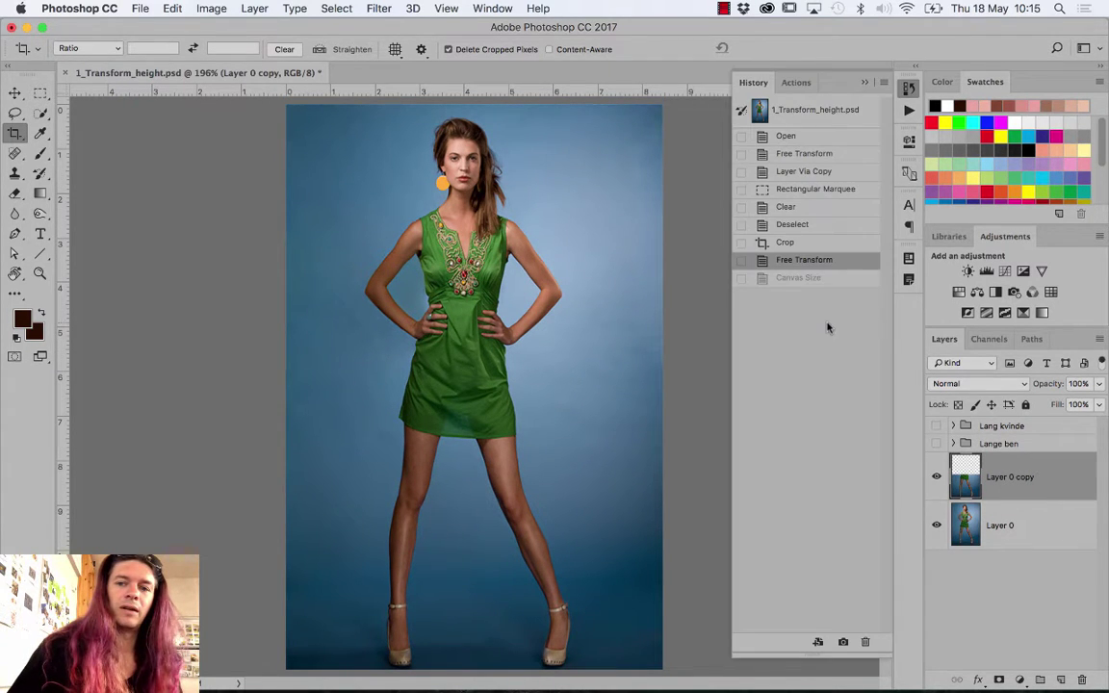
click(803, 281)
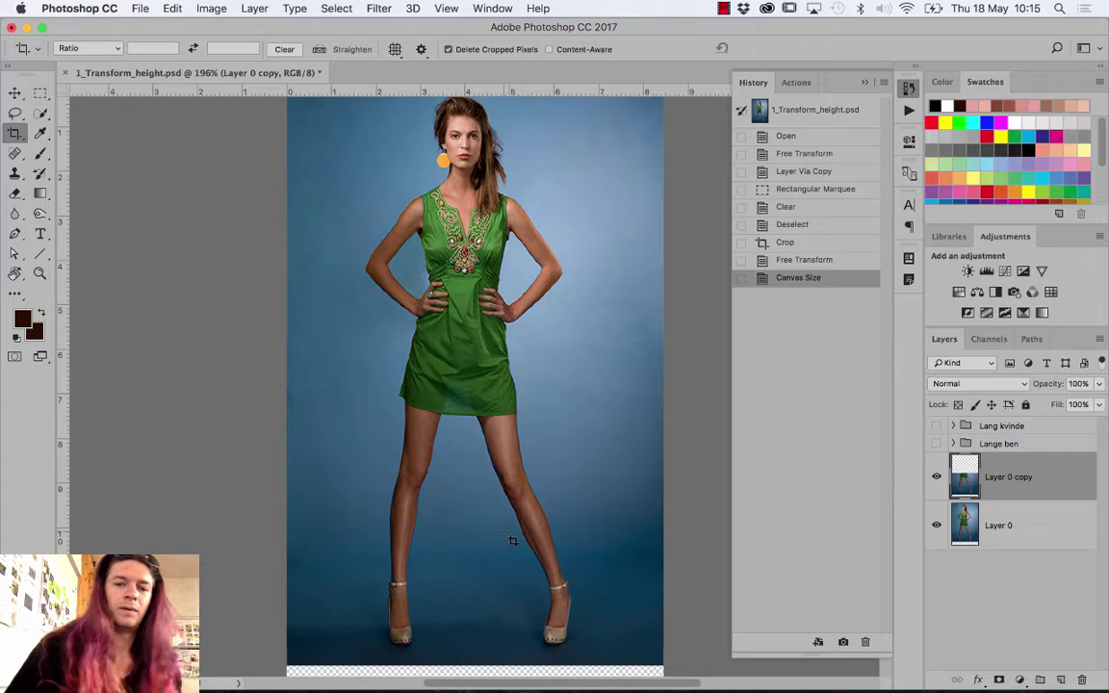
scroll(512, 537, down, 5)
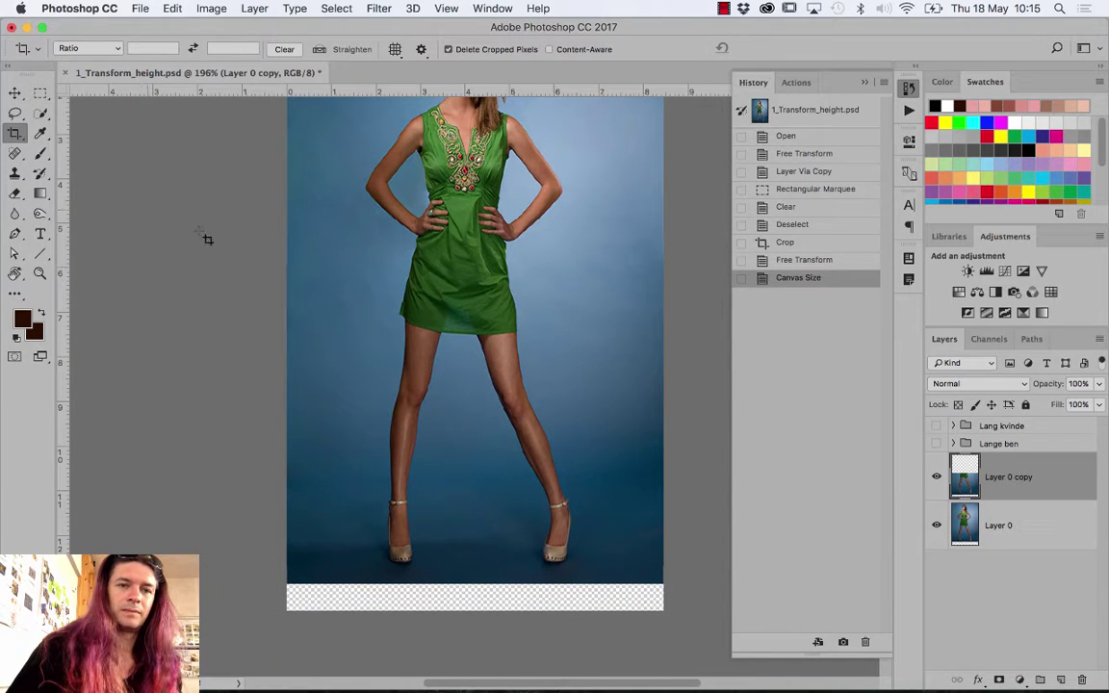
click(464, 590)
drag(473, 608, 483, 597)
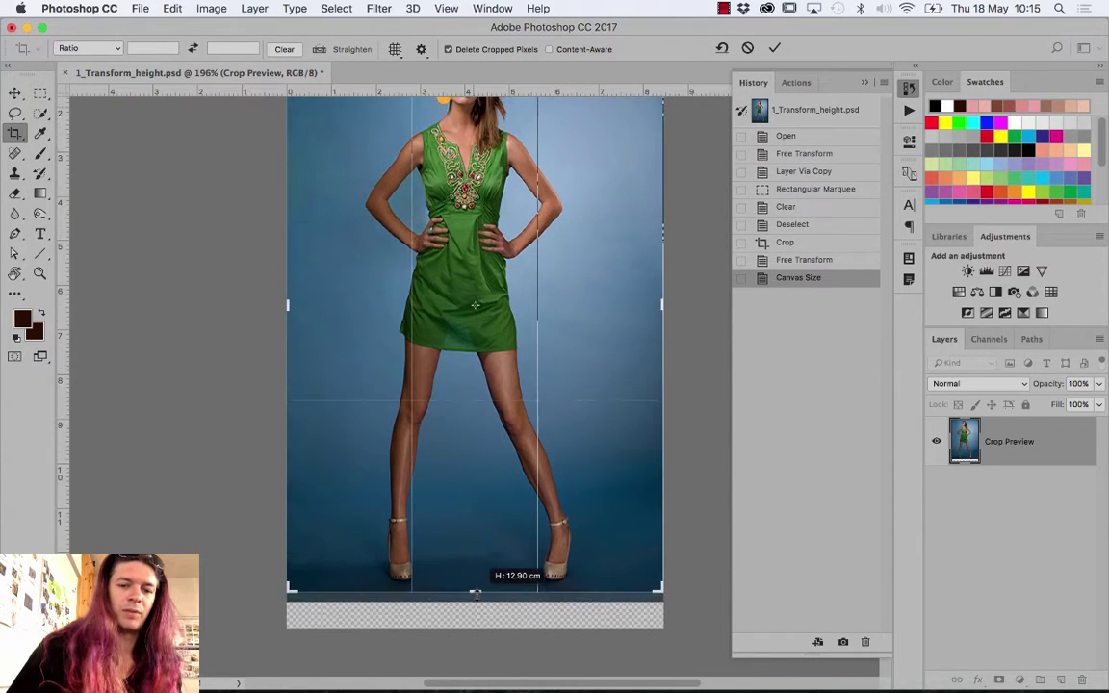
key(Return)
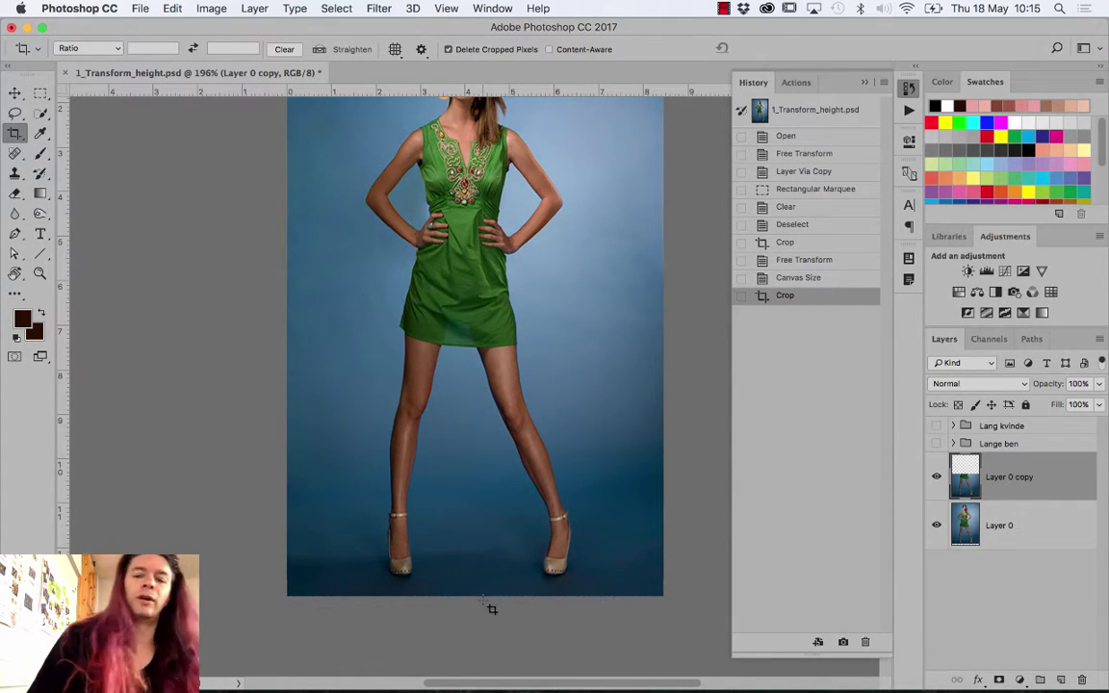
View at 100% and toggle Layer 0 copy to compare with the original legs
key(super)
key(super+0)
key(super+1)
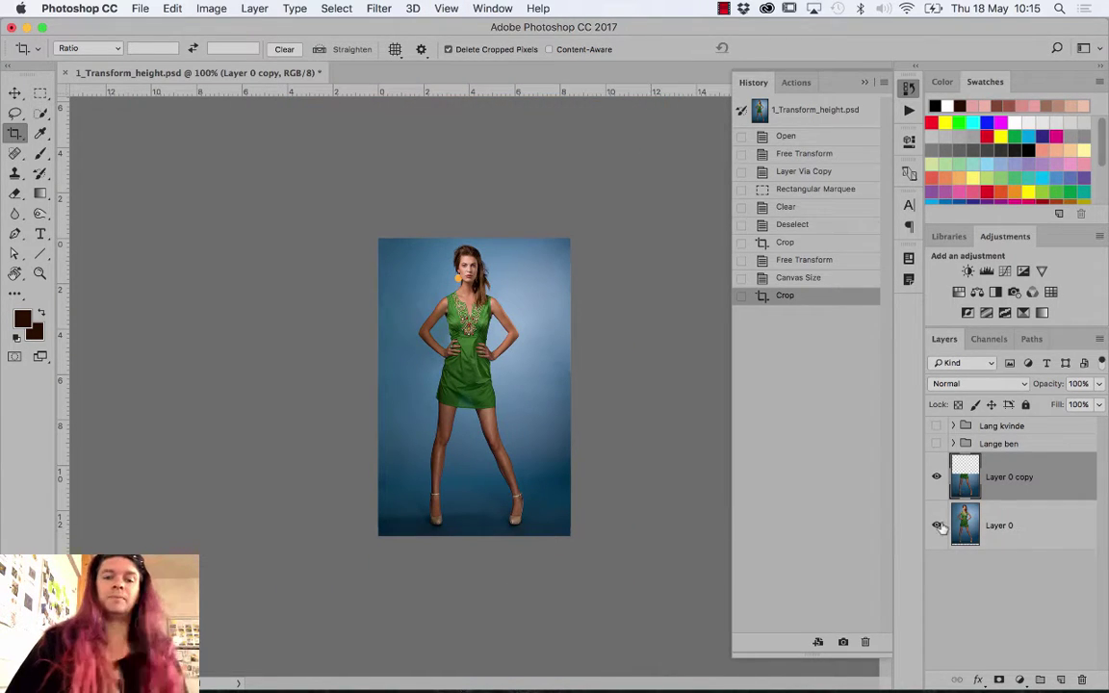
click(936, 476)
click(936, 478)
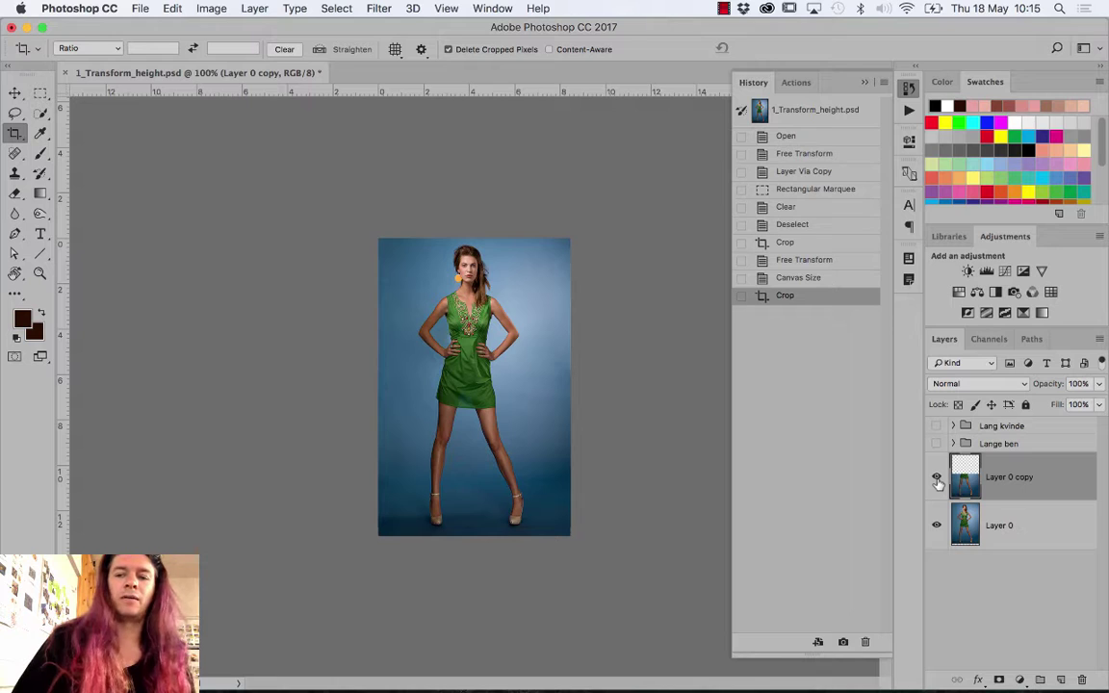
click(936, 478)
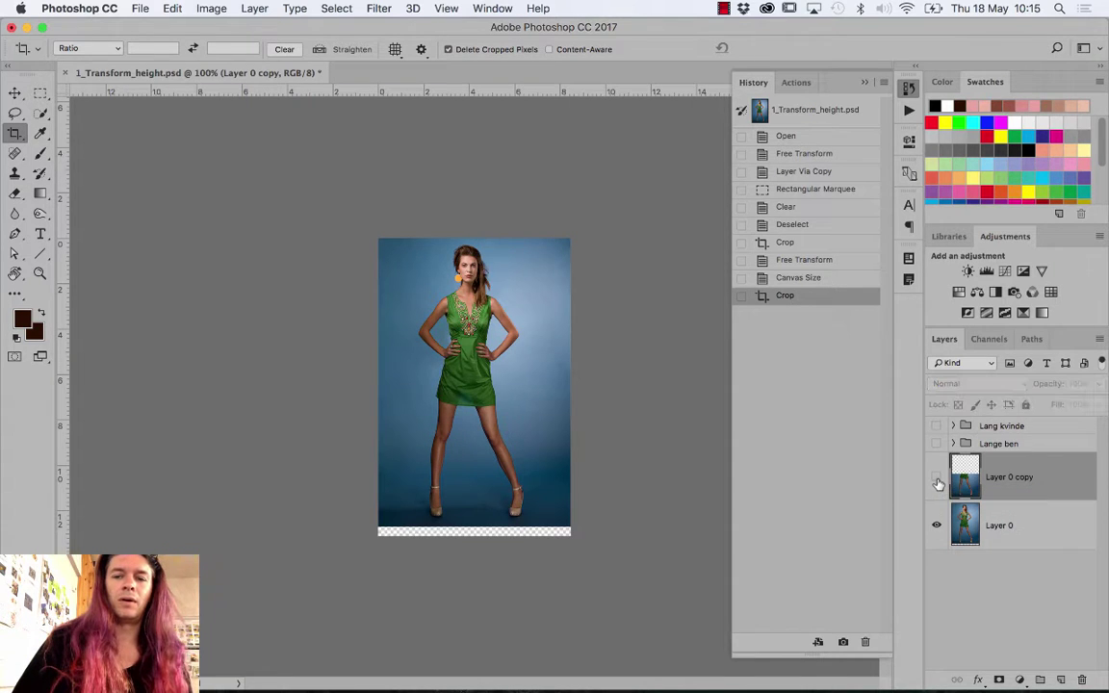
click(936, 477)
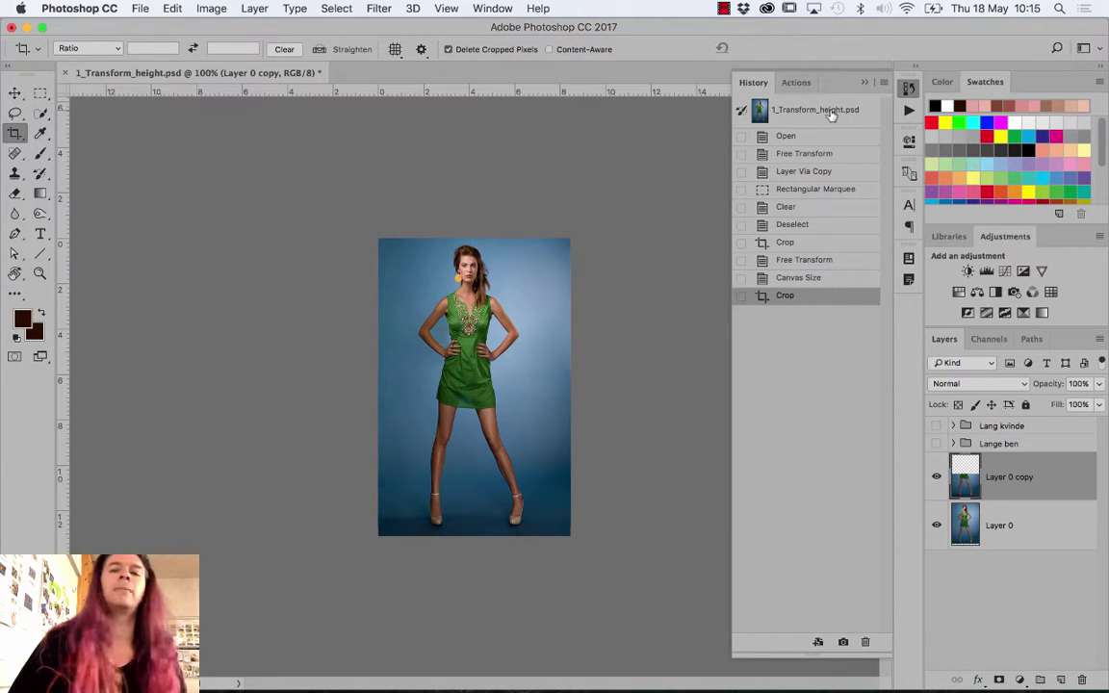
Switch between the opening snapshot and the final crop to compare before and after
click(801, 113)
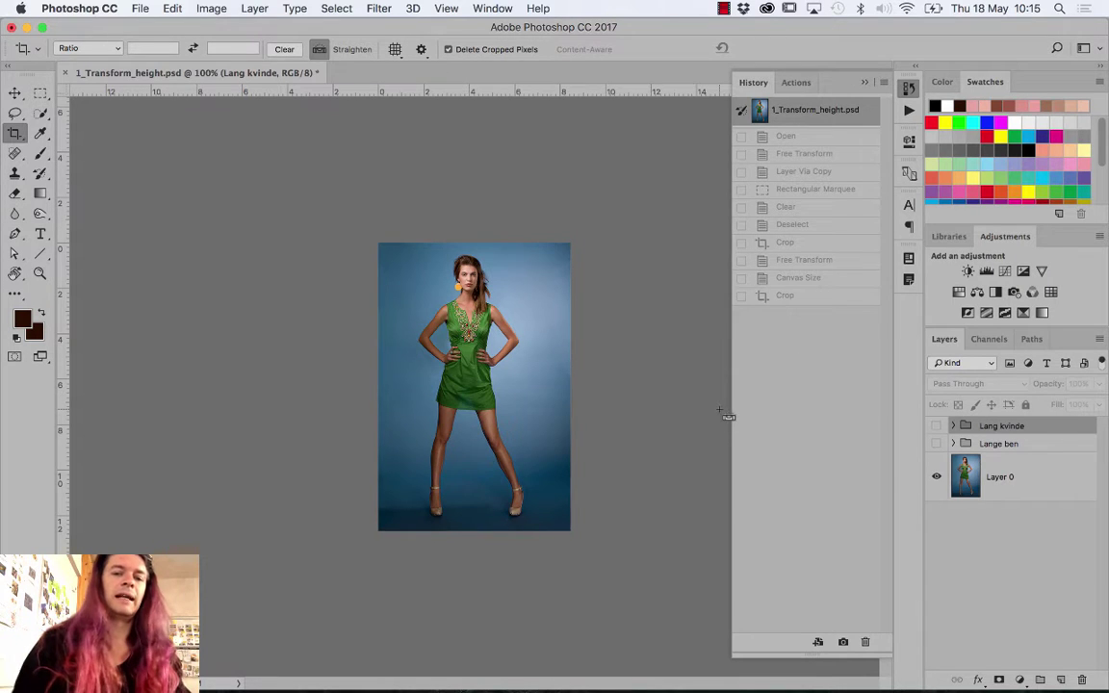
key(ctrl+z)
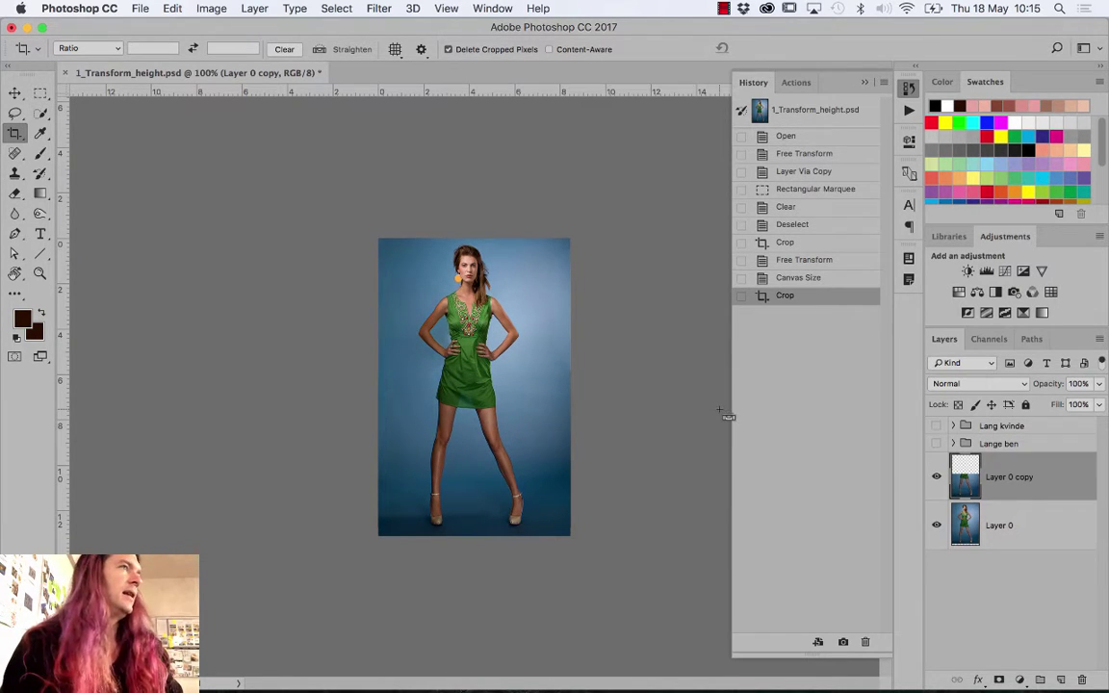
key(ctrl)
key(ctrl+z)
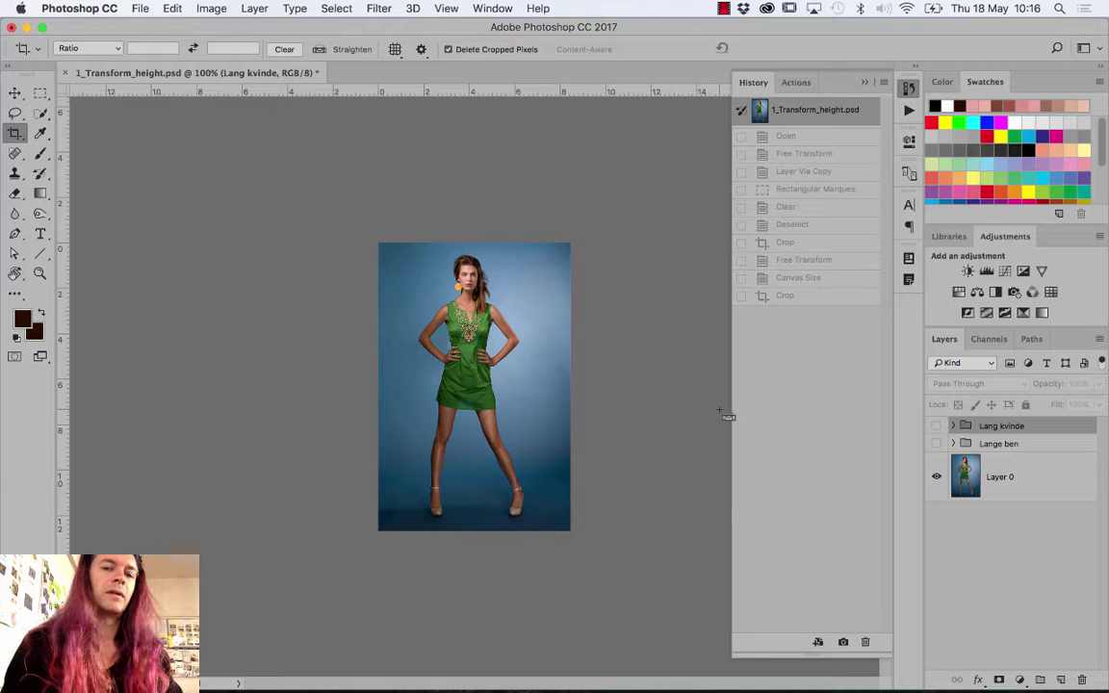
key(ctrl+z)
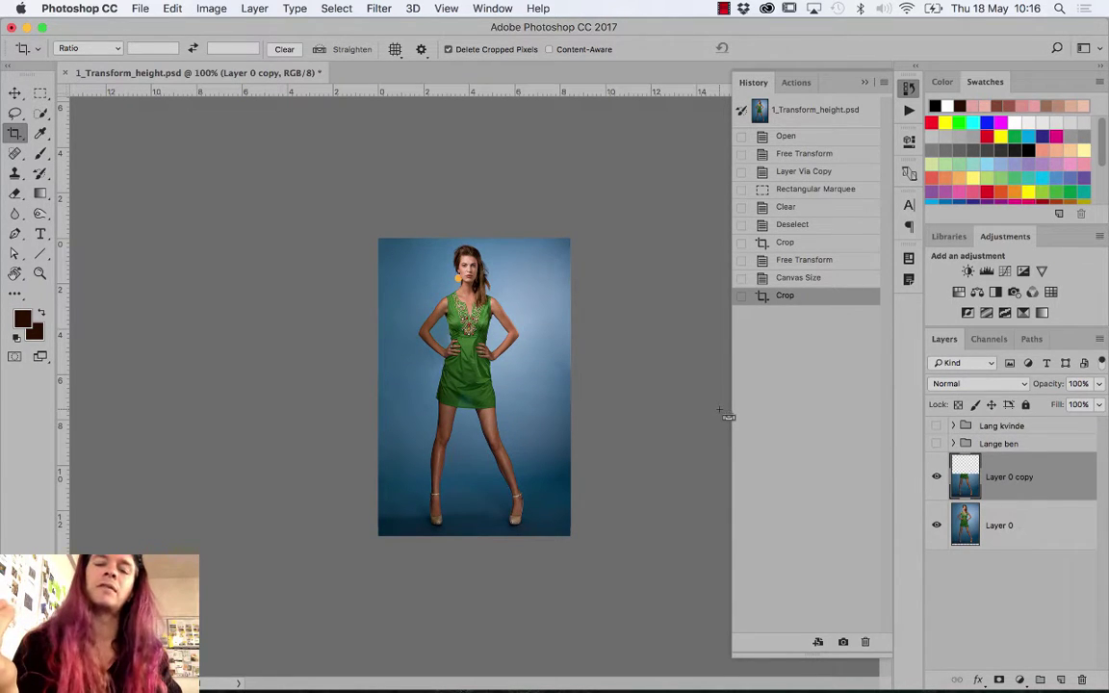
key(ctrl+z)
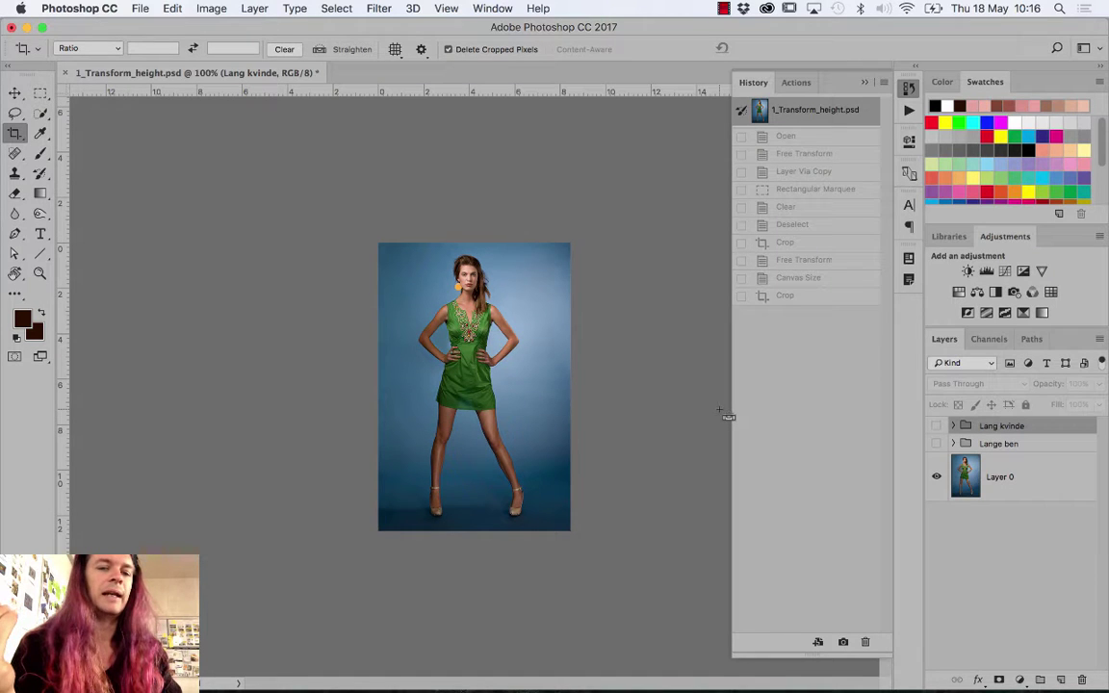
key(ctrl+z)
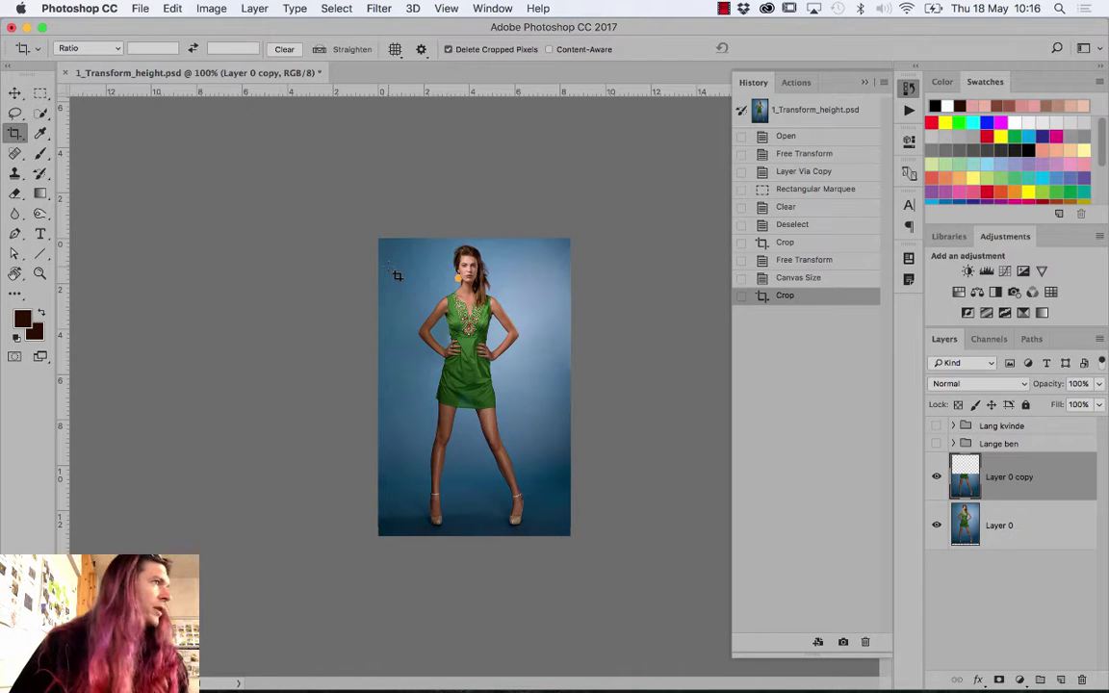
Discard the stretched-model document, then open 2_liquify_headstraight.jpg and 2_liquify_tiltedhead.jpg from Cover_Transform > PS_Transform
click(65, 73)
click(491, 251)
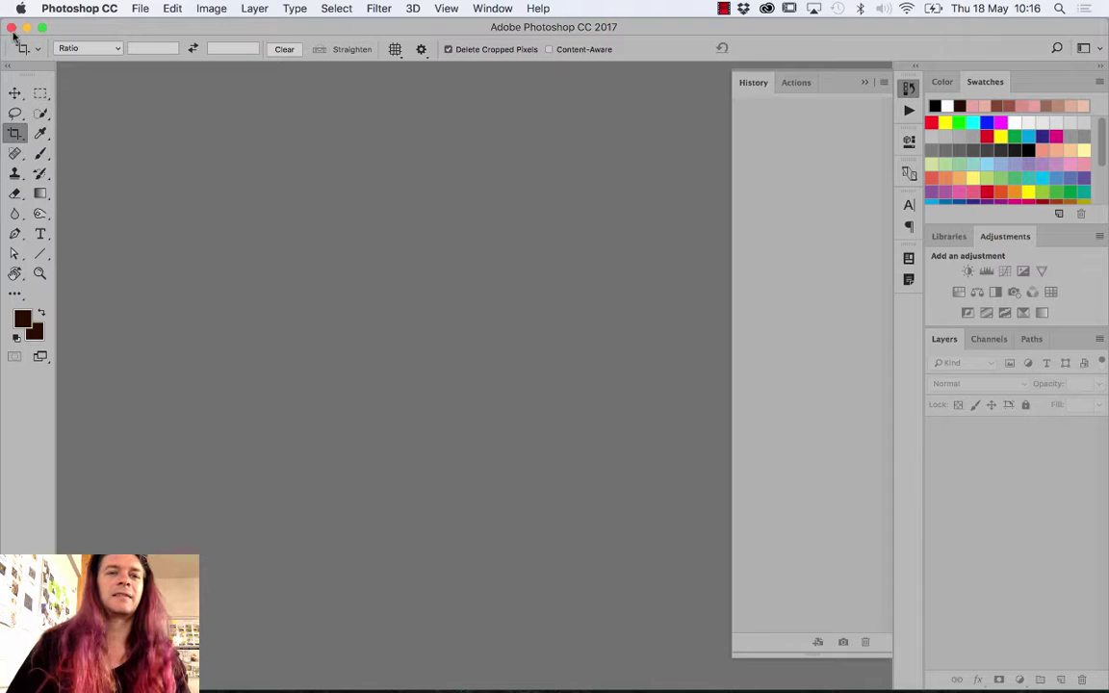
click(140, 9)
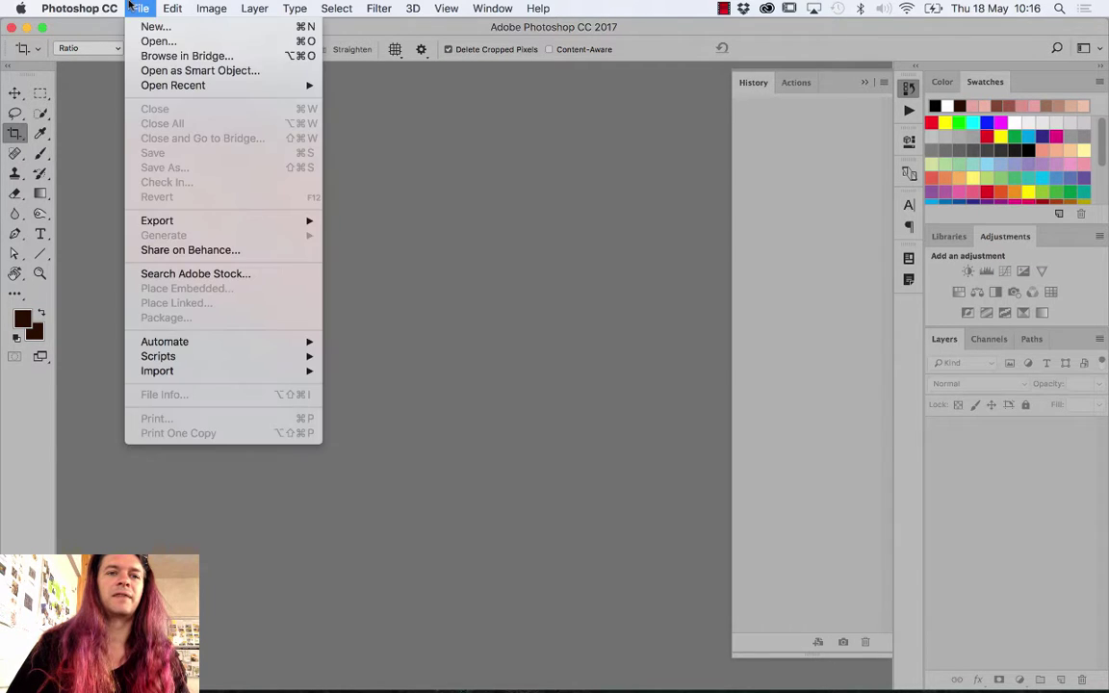
click(145, 40)
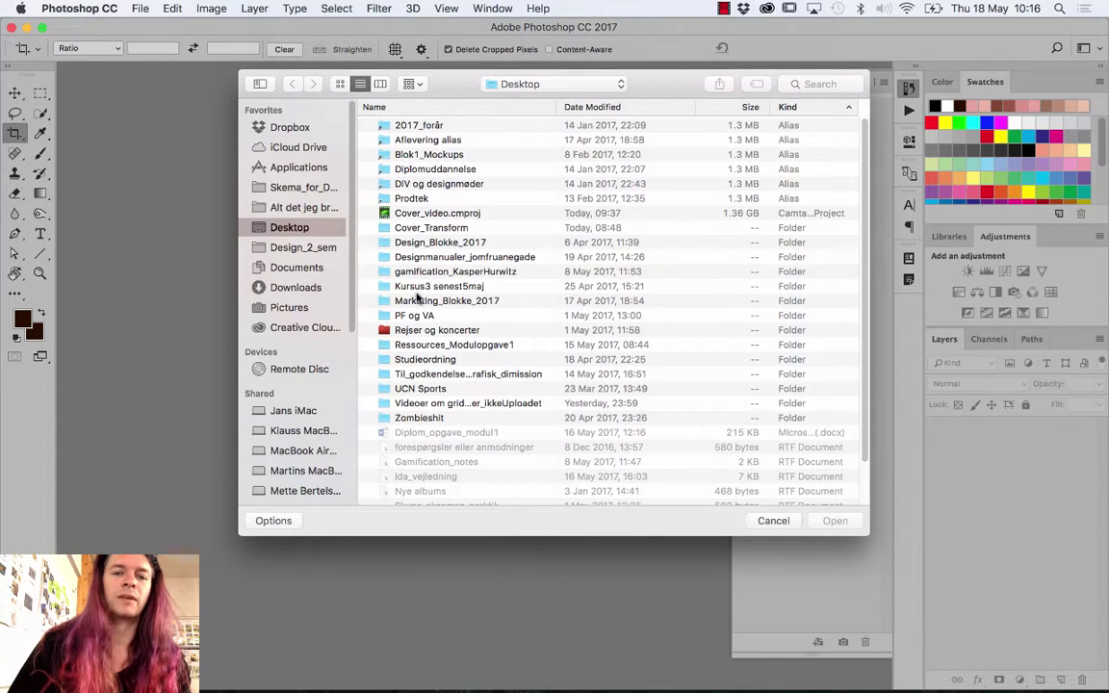
double_click(429, 229)
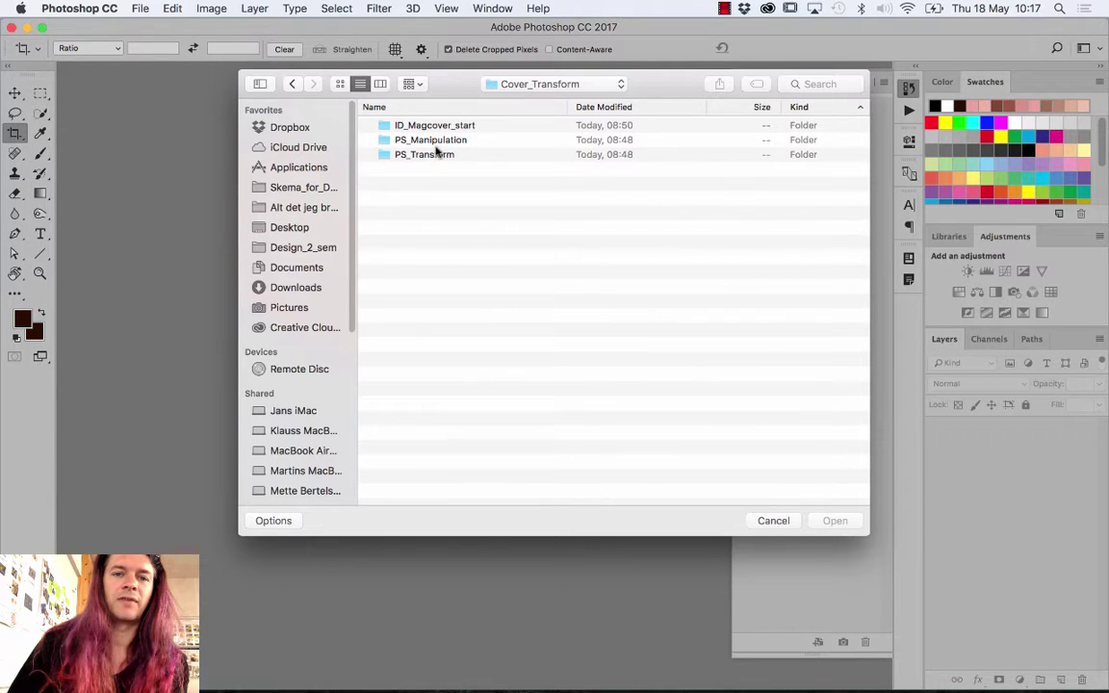
double_click(423, 154)
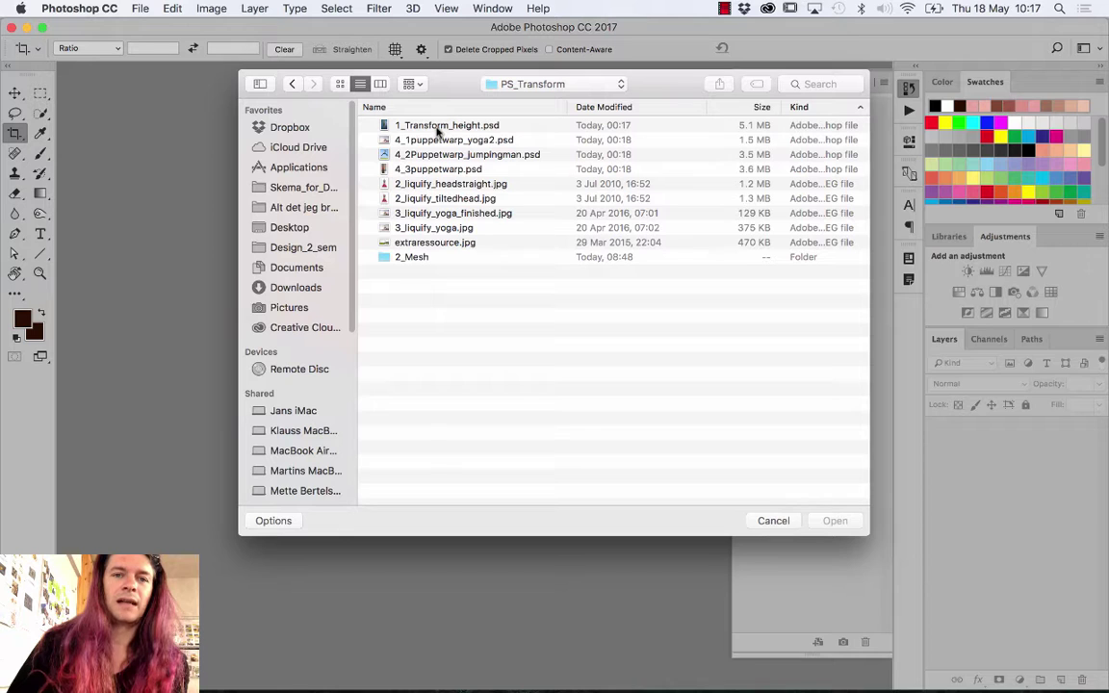
click(424, 184)
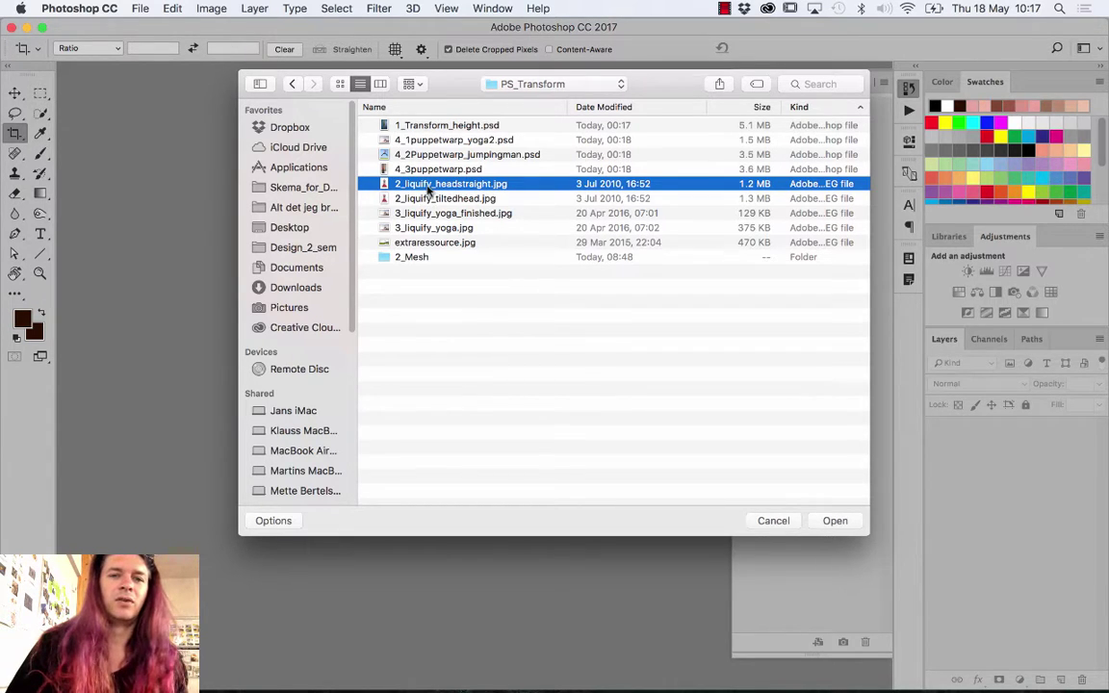
shift+click(431, 197)
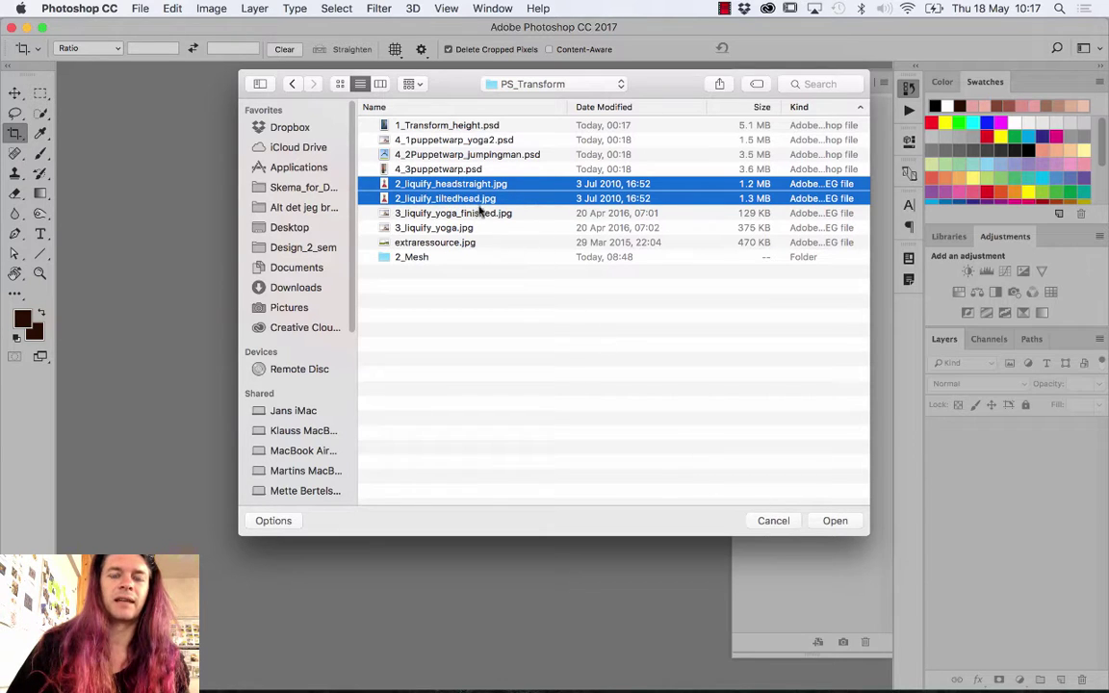
click(835, 520)
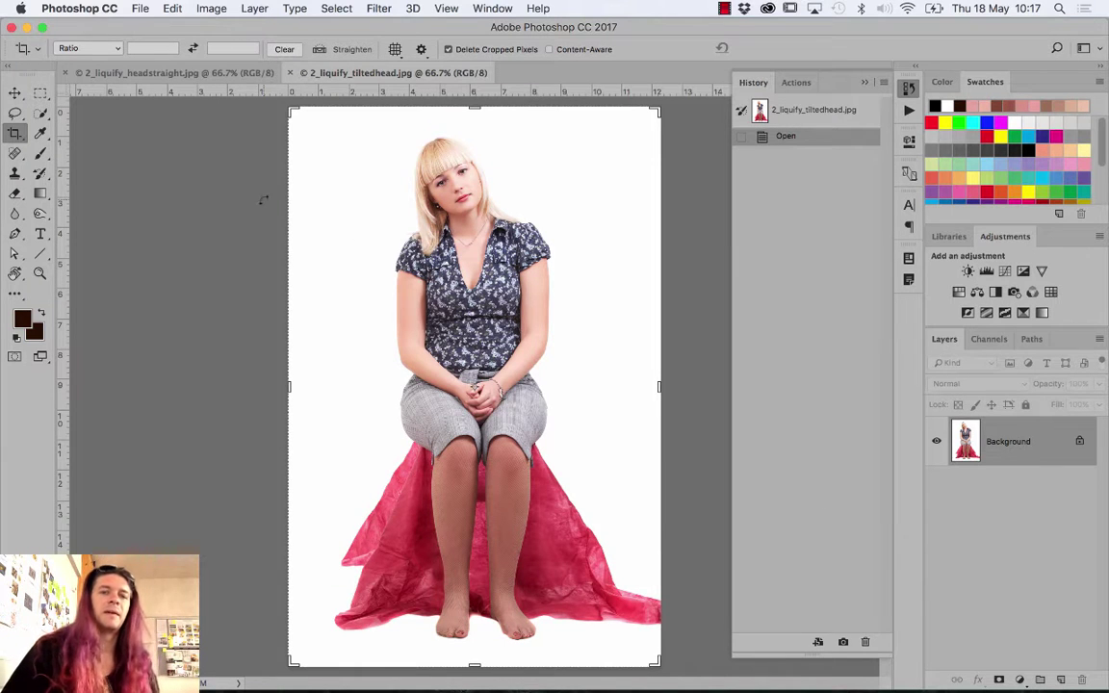
Switch repeatedly between the headstraight and tiltedhead tabs, ending on 2_liquify_tiltedhead.jpg
click(210, 74)
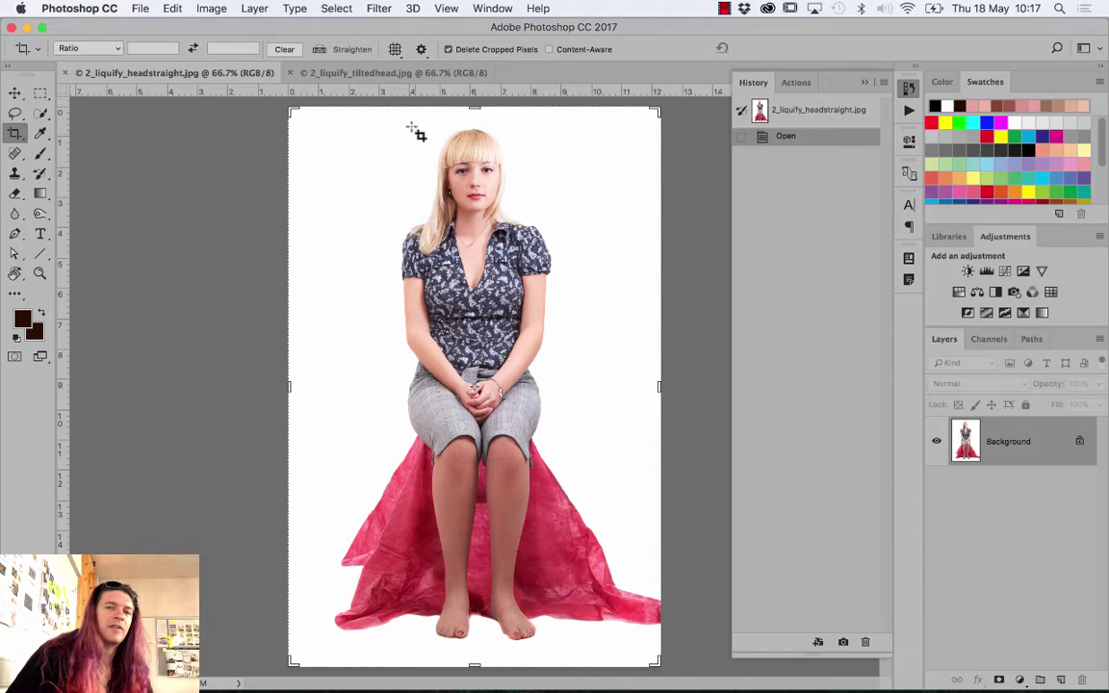
click(383, 77)
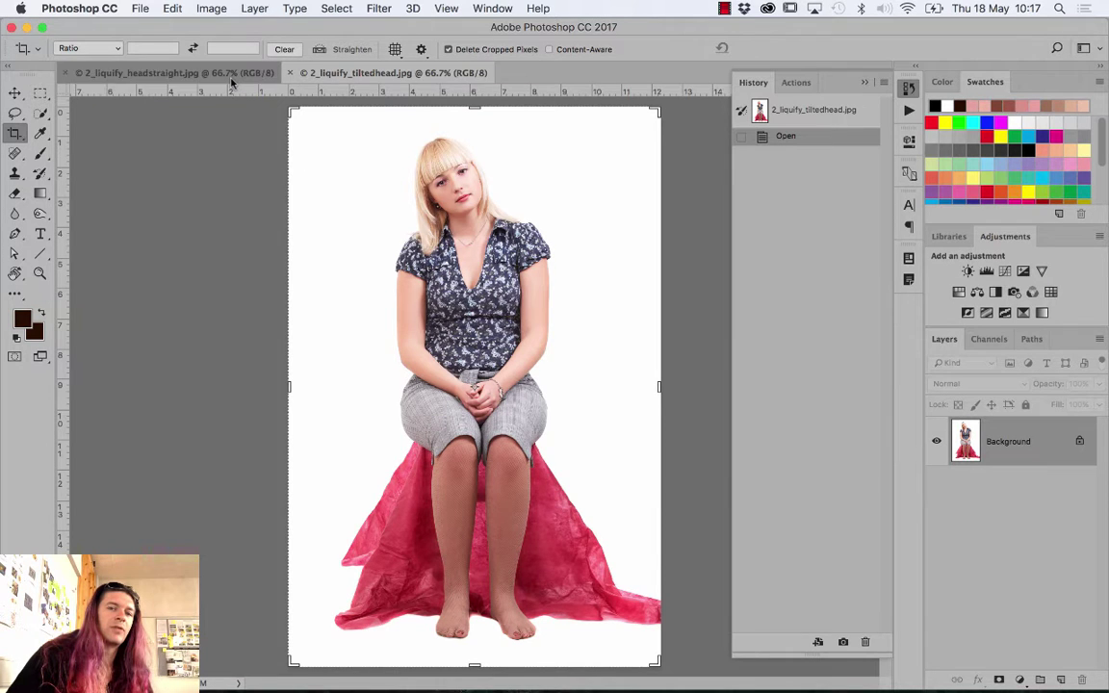
click(231, 77)
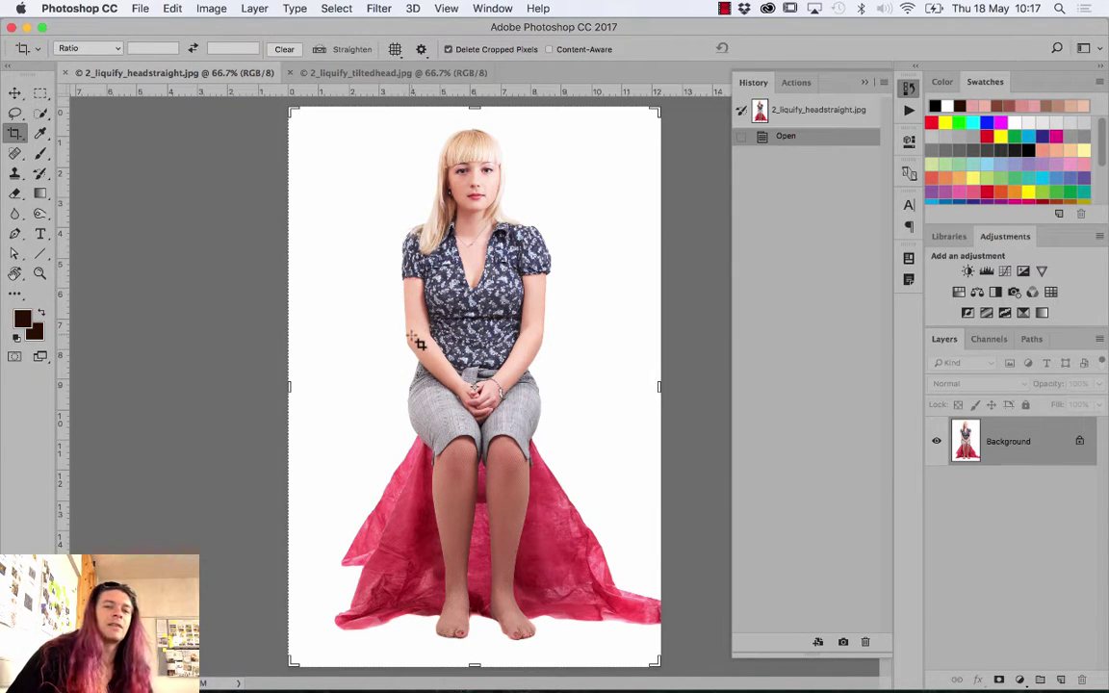
click(388, 75)
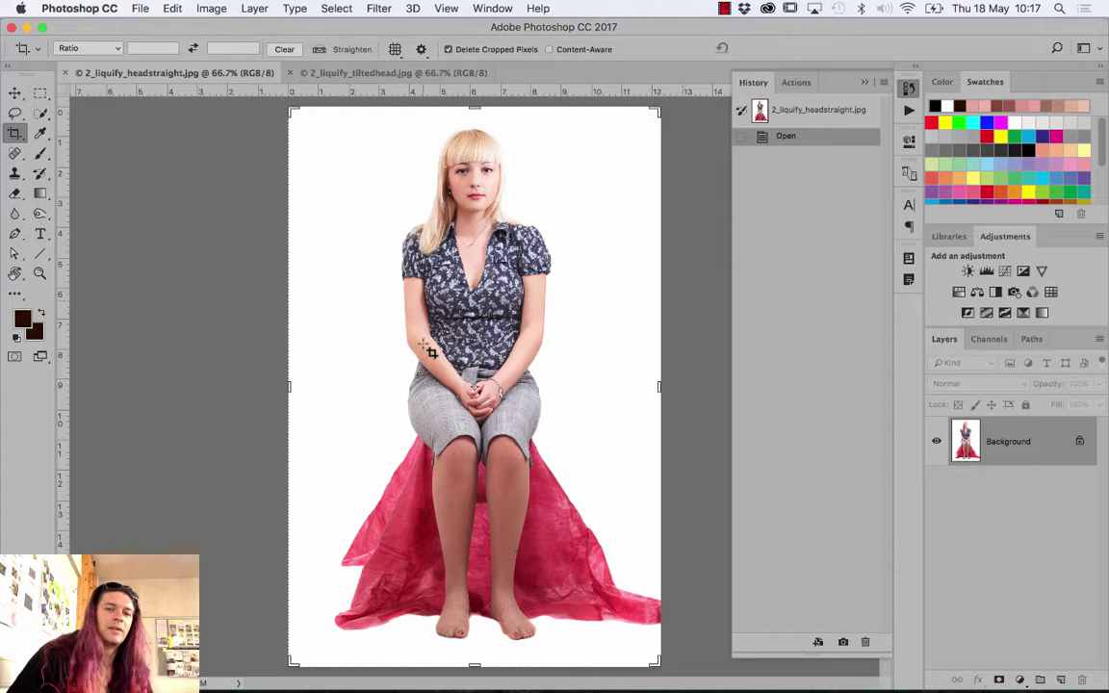
click(409, 74)
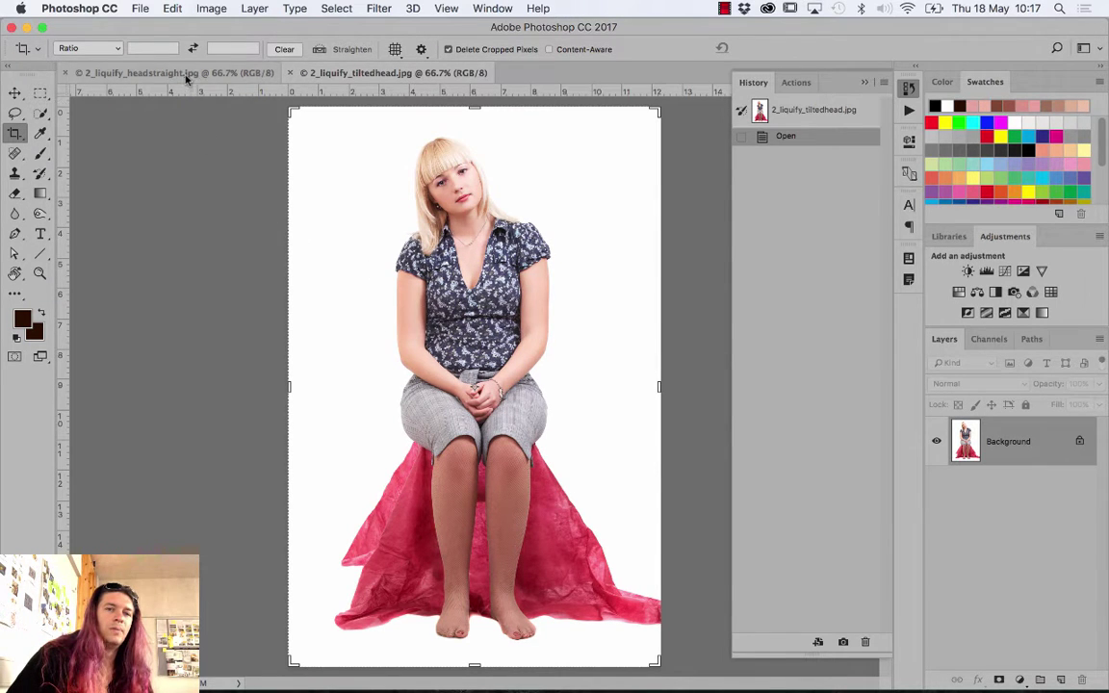
click(188, 75)
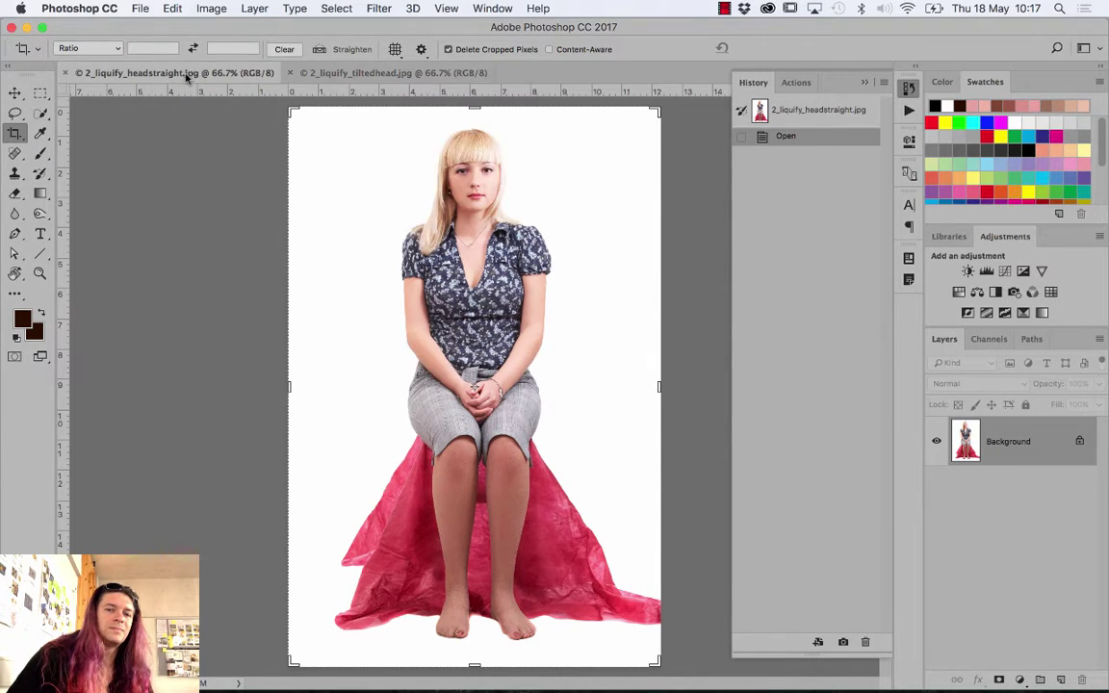
click(304, 70)
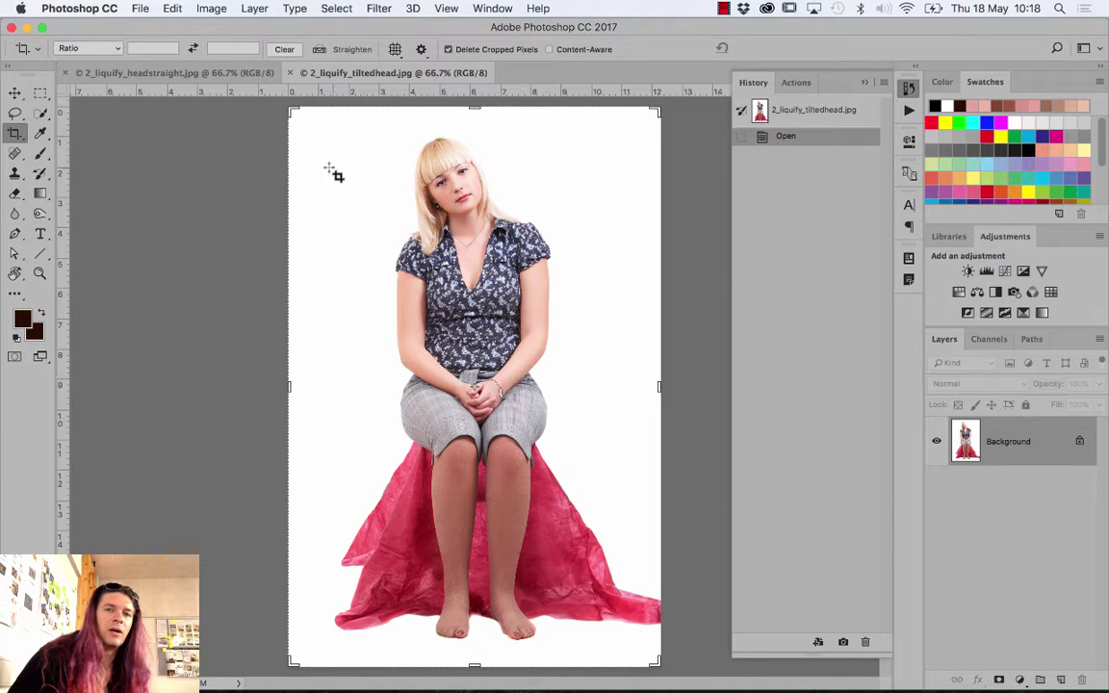
click(197, 72)
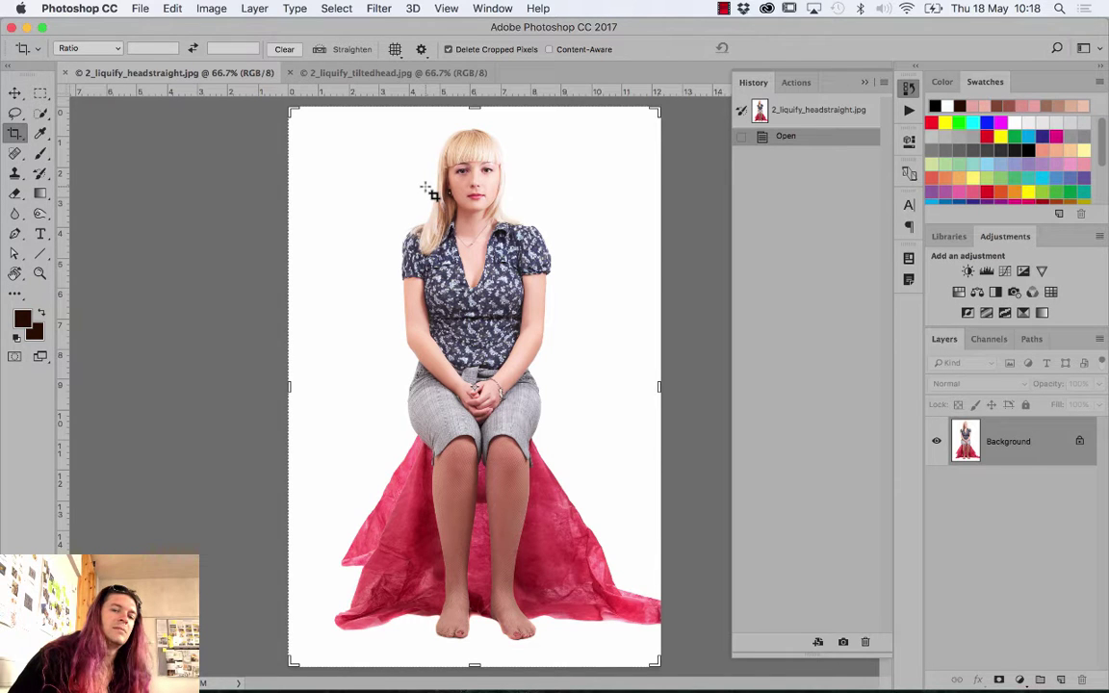
click(408, 73)
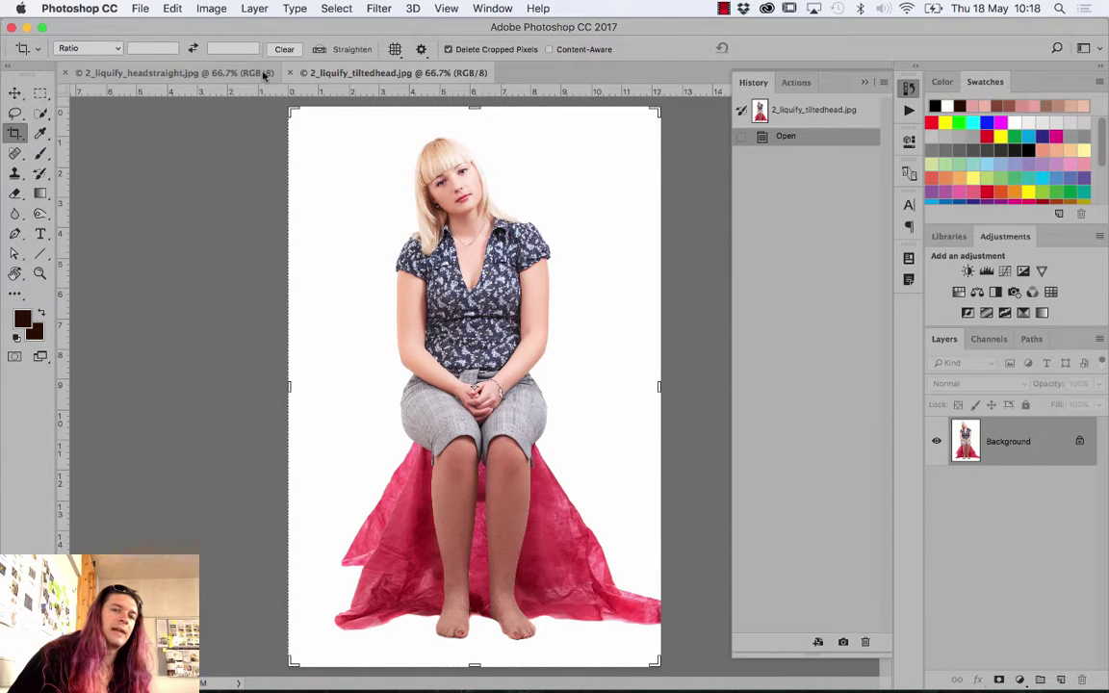
click(197, 72)
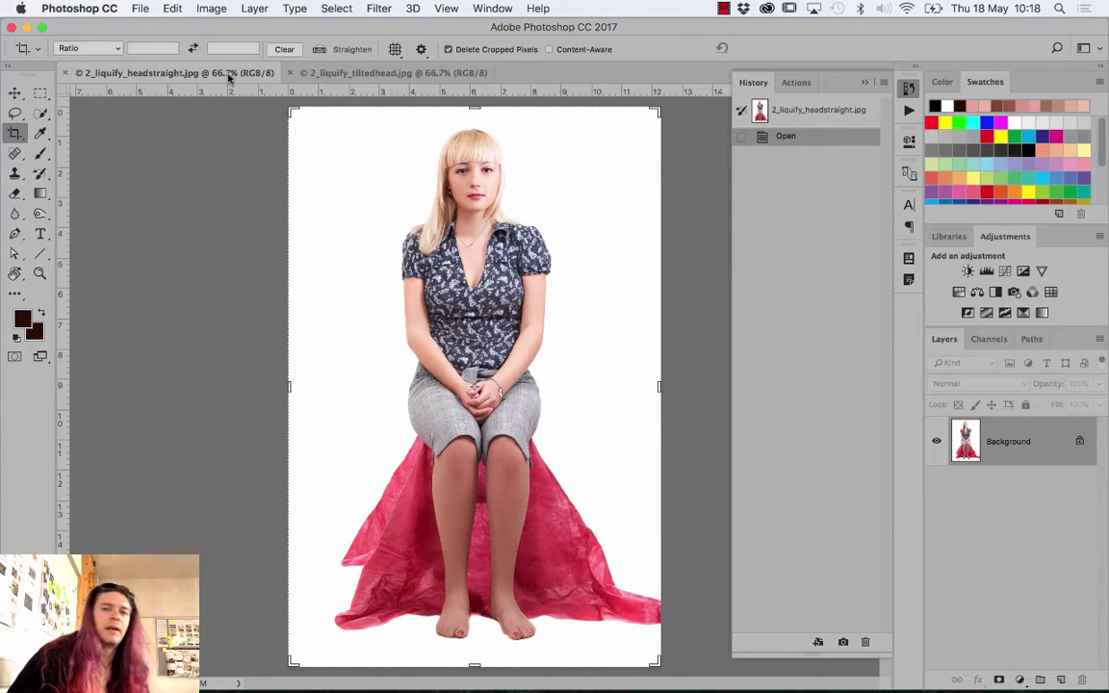
click(350, 74)
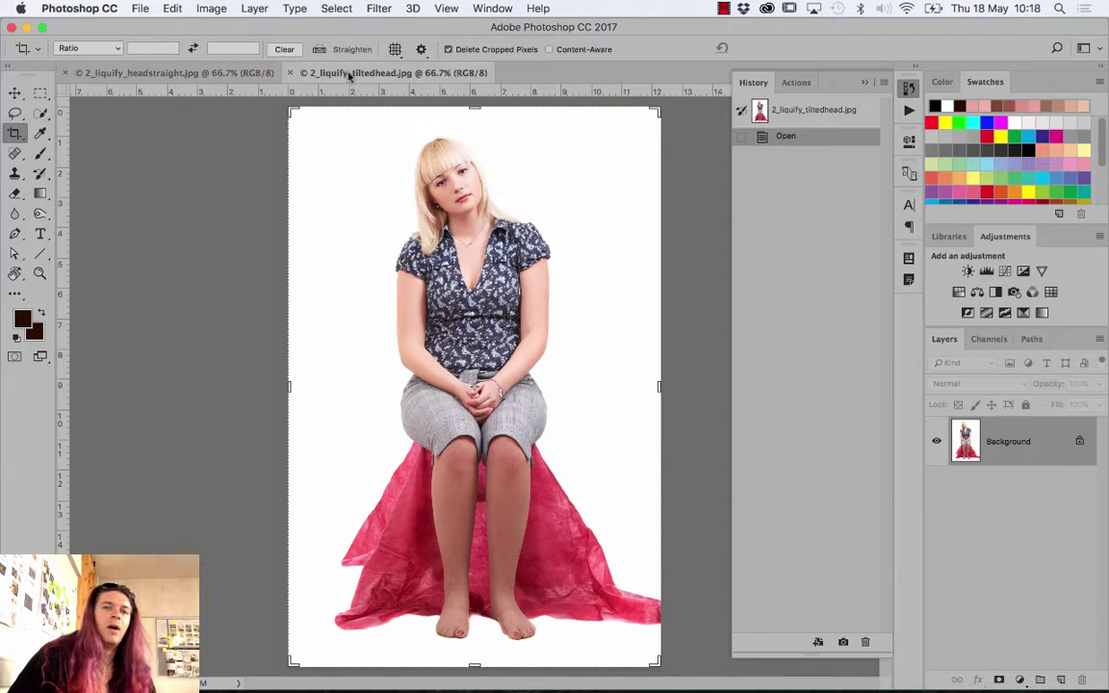
click(373, 7)
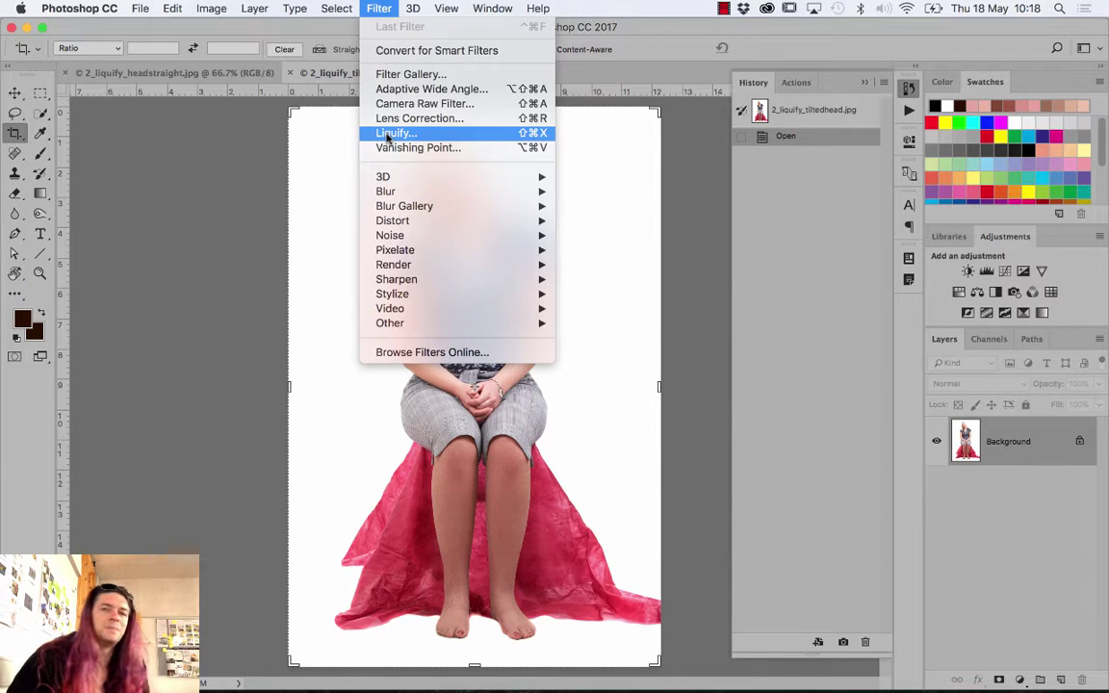
click(390, 133)
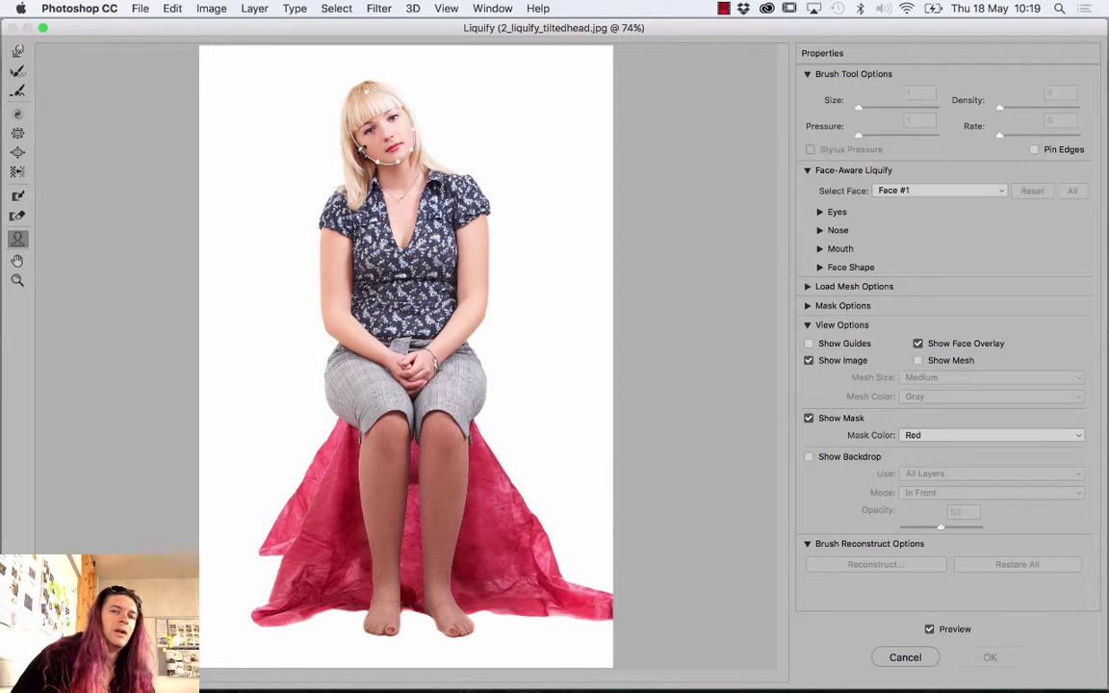
drag(333, 120, 348, 122)
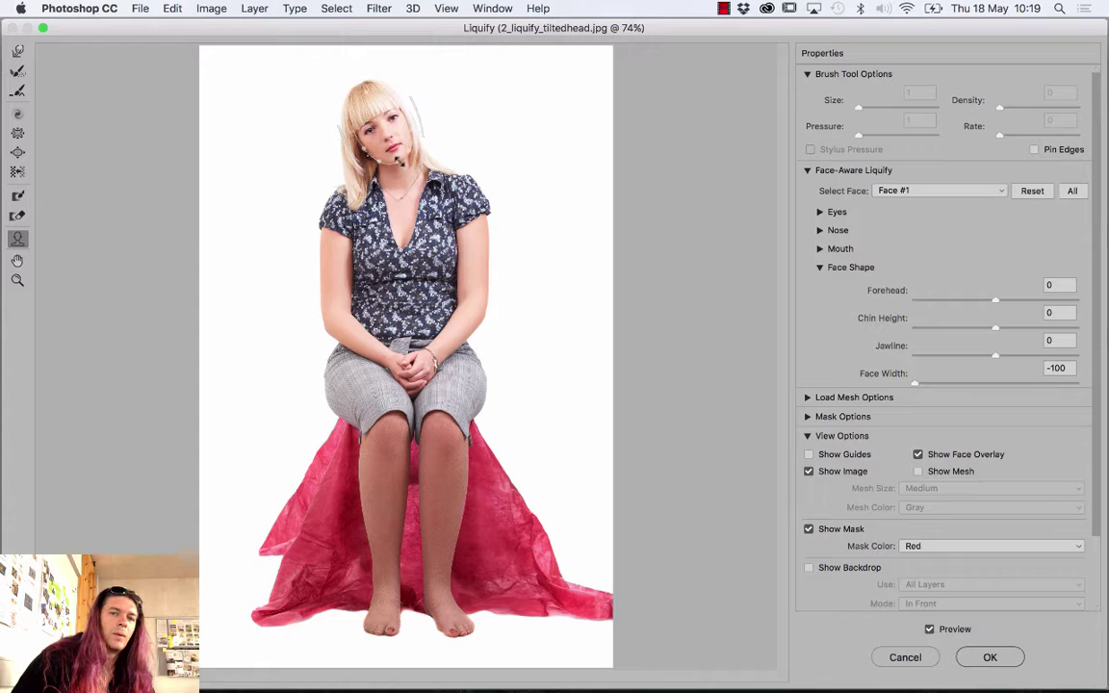
drag(407, 175, 391, 157)
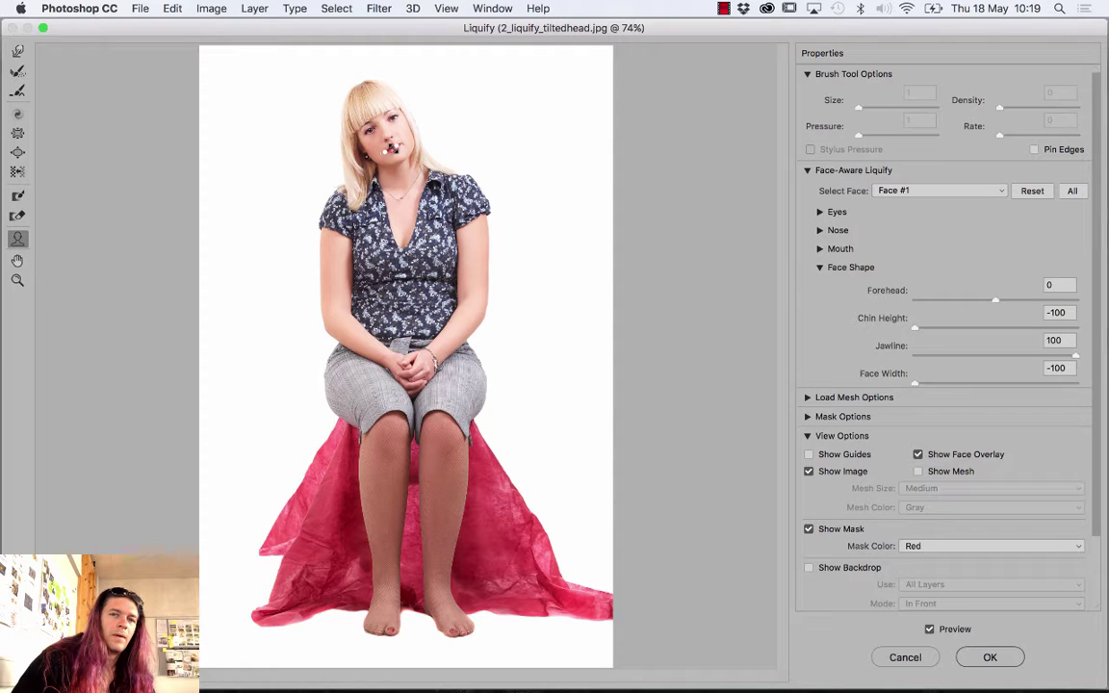
drag(378, 152, 375, 144)
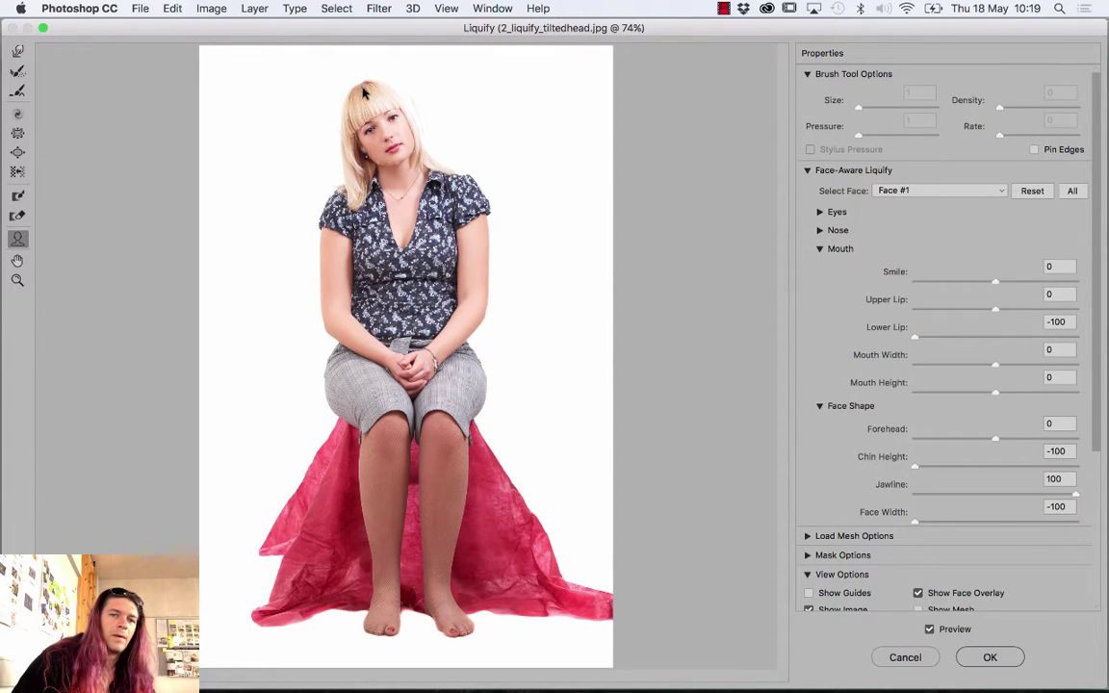
mouse_move(366, 91)
drag(362, 88, 364, 69)
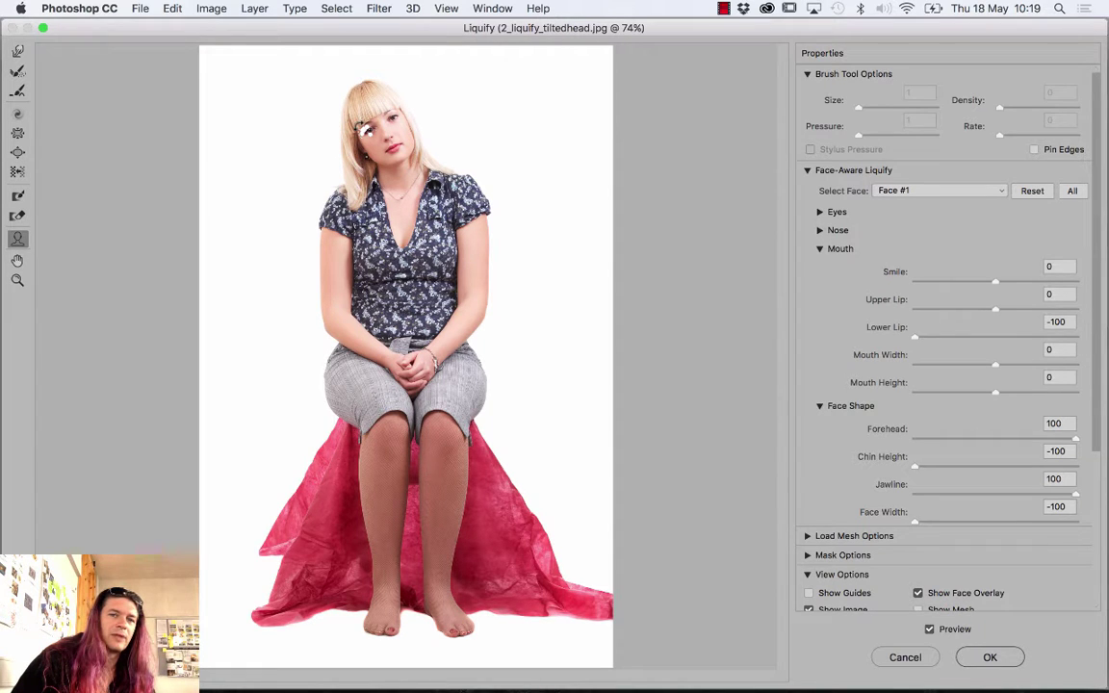
click(385, 114)
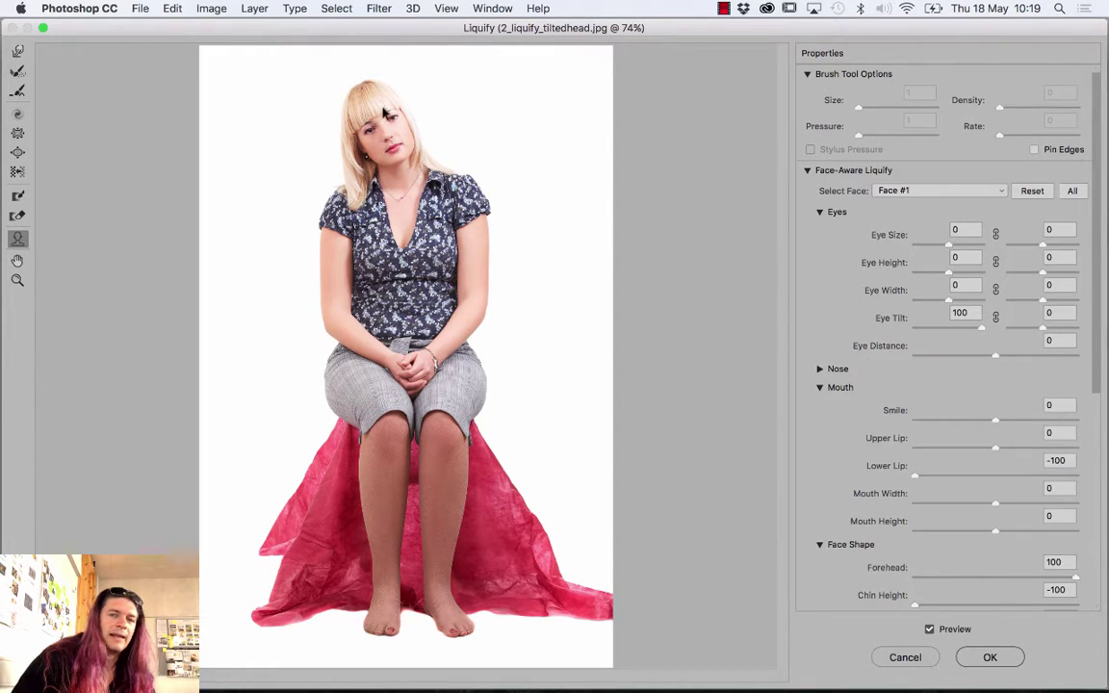
drag(414, 119, 402, 108)
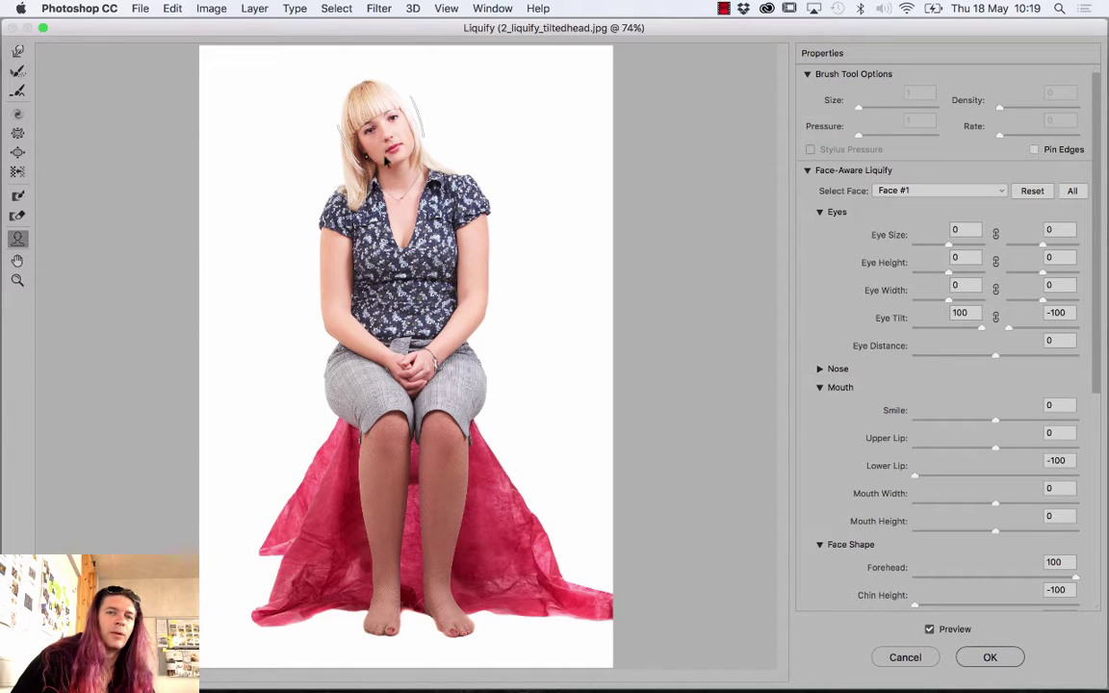
Reopen Liquify and set up the Twirl Clockwise Tool with brush size 591
click(883, 656)
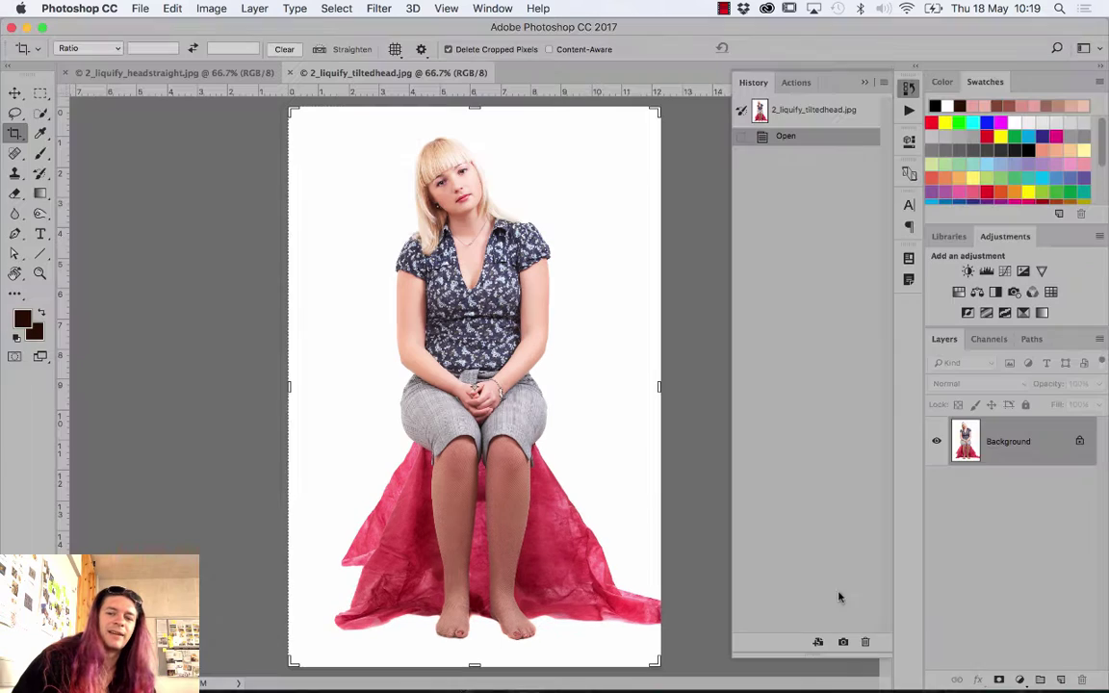
click(378, 9)
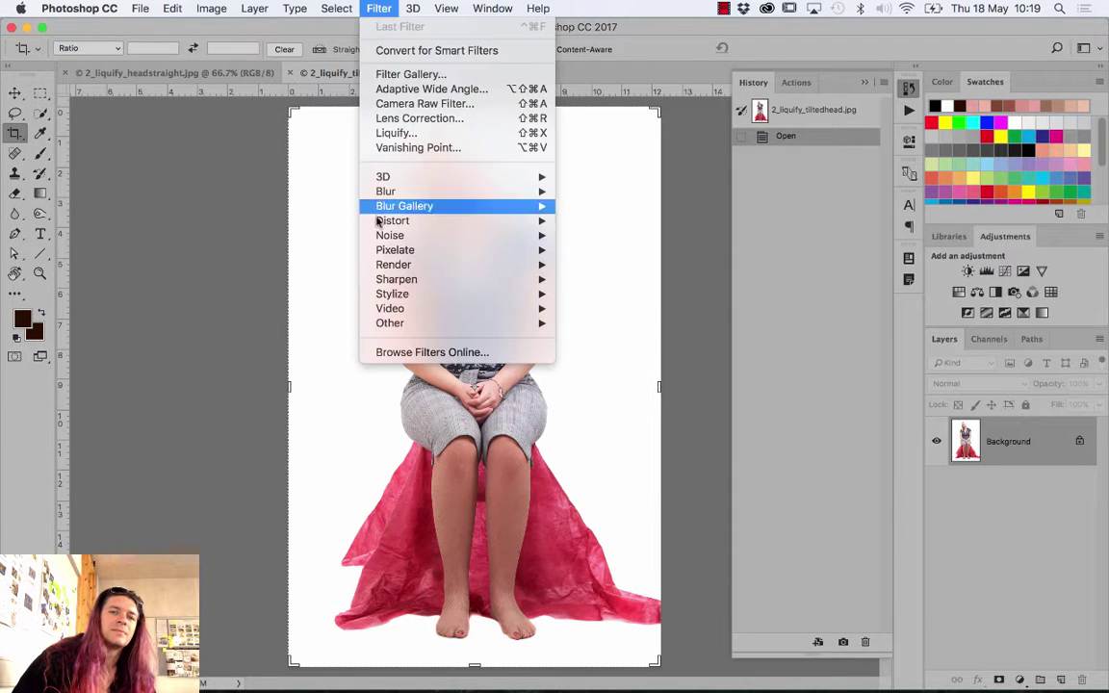
click(427, 135)
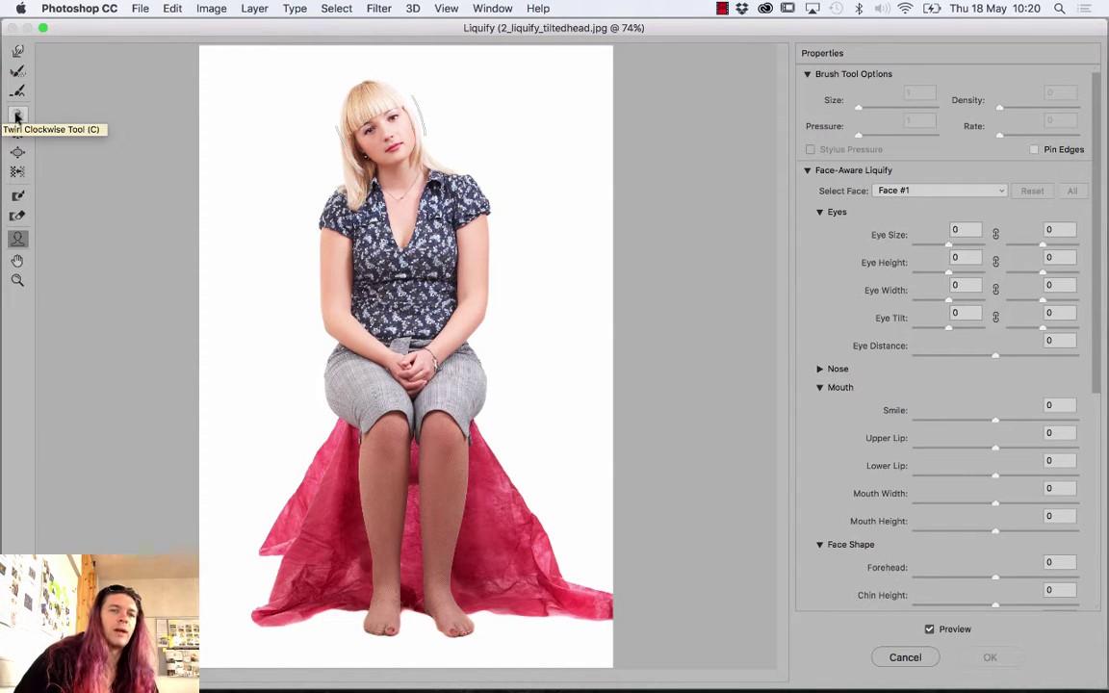
click(16, 115)
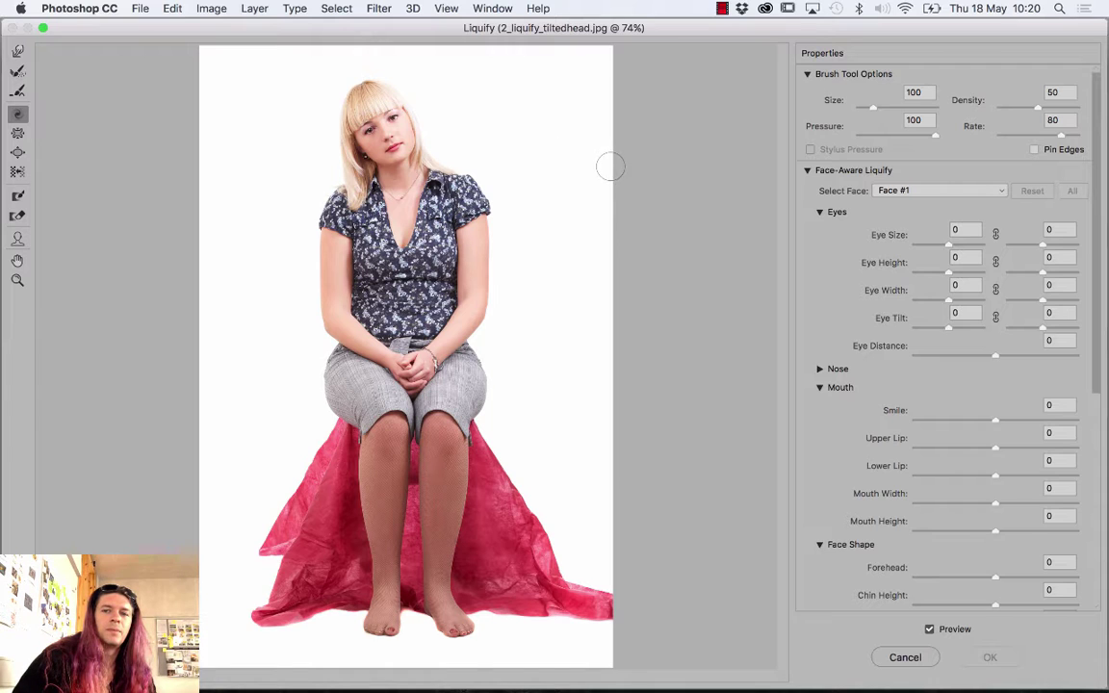
drag(875, 110, 881, 109)
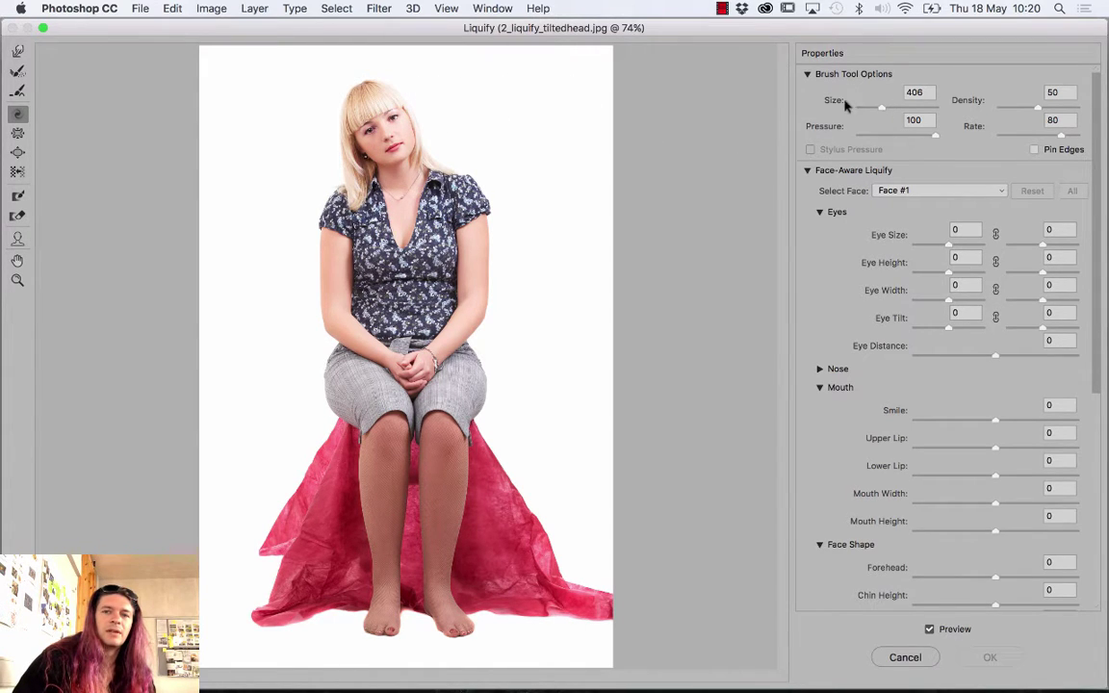
click(893, 109)
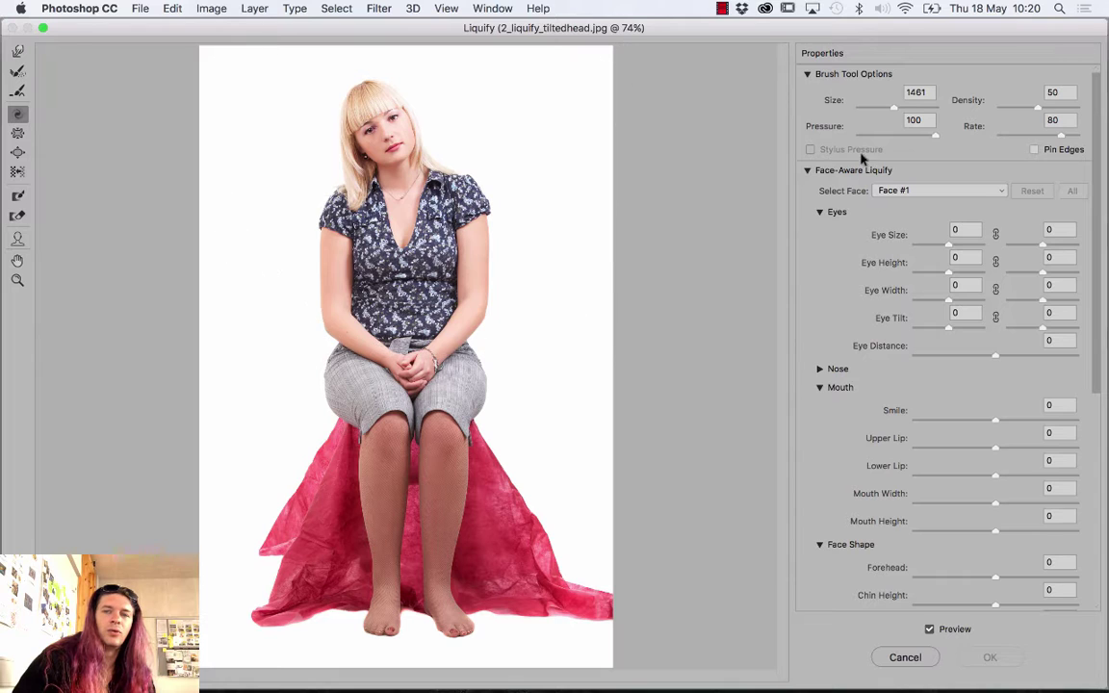
click(883, 109)
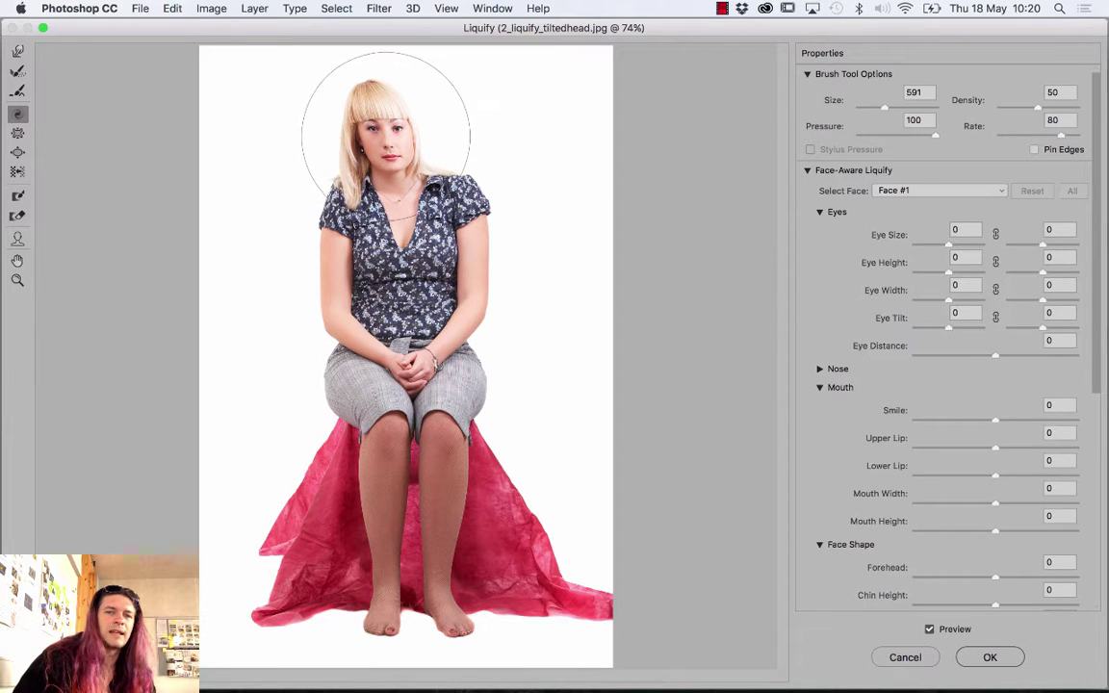
Twirl the woman's head and hair, undo the over-twist, and twirl it into a tilted pose
drag(380, 125, 381, 125)
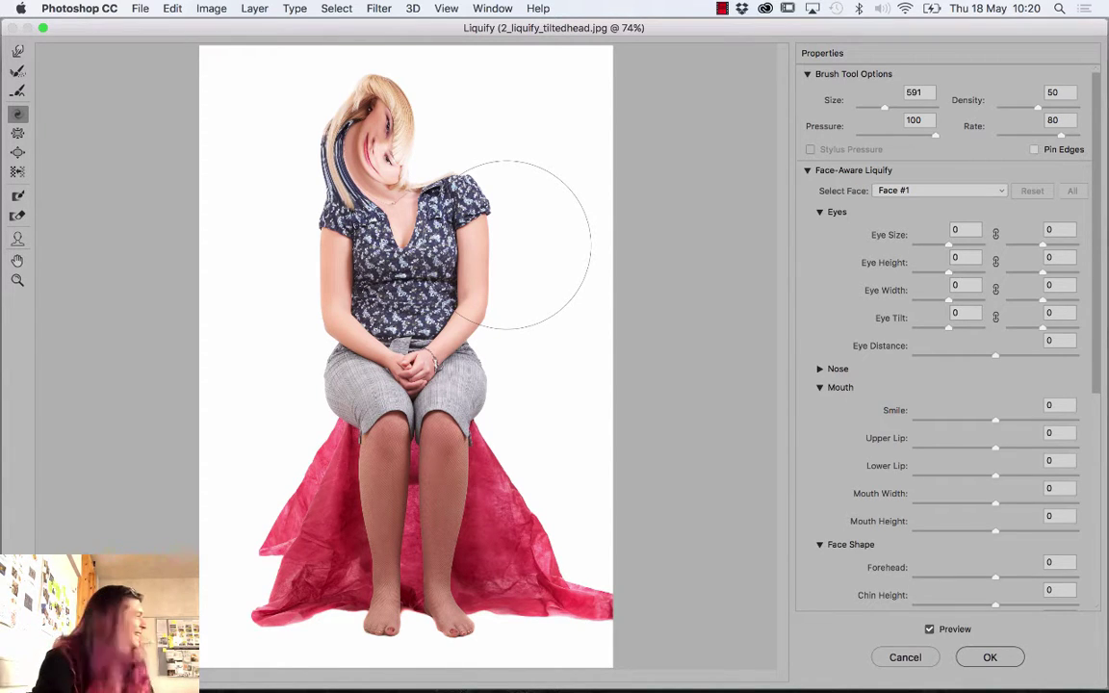
key(ctrl+z)
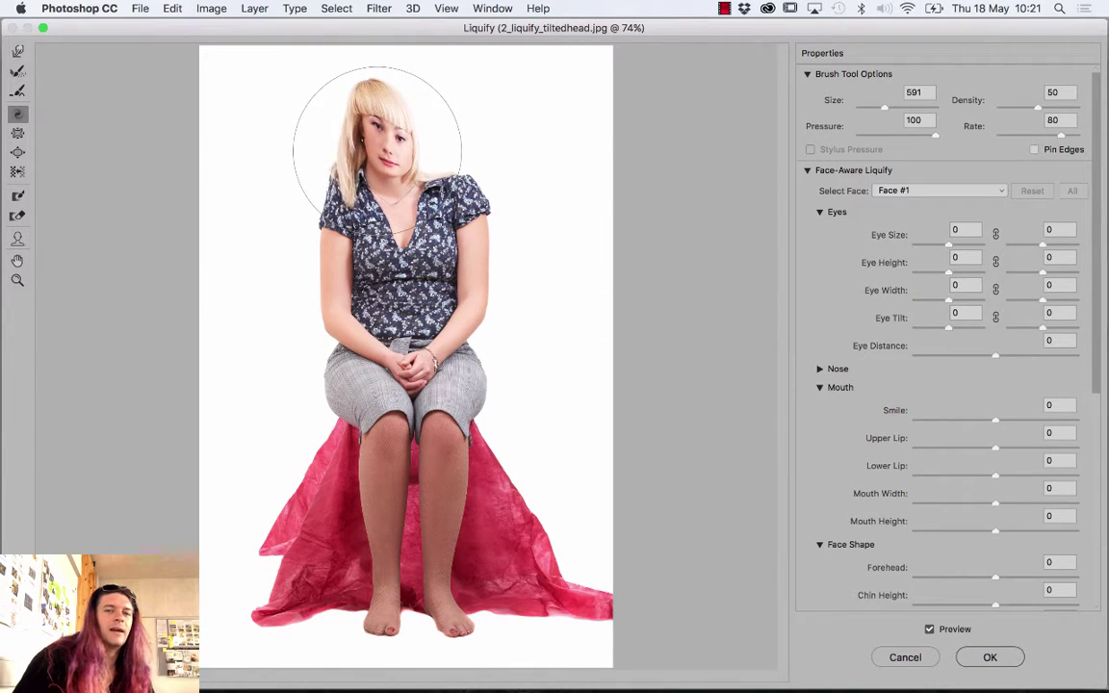
drag(376, 149, 378, 150)
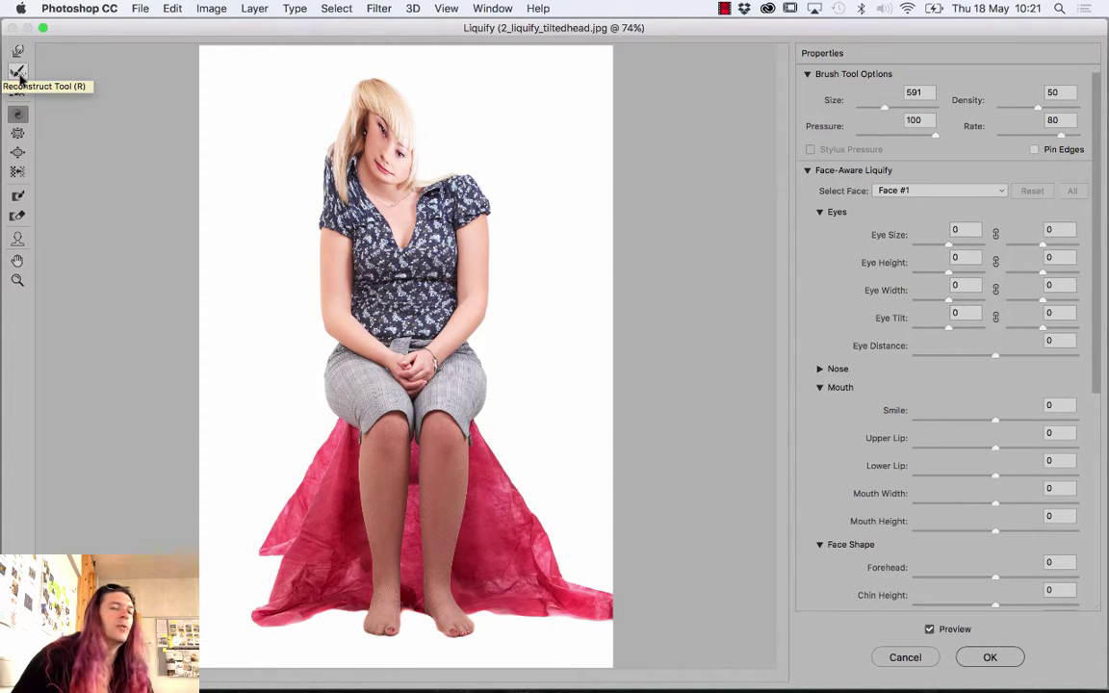
Paint over the twirled head with the Reconstruct Tool at brush size 891 to untwist it
click(19, 75)
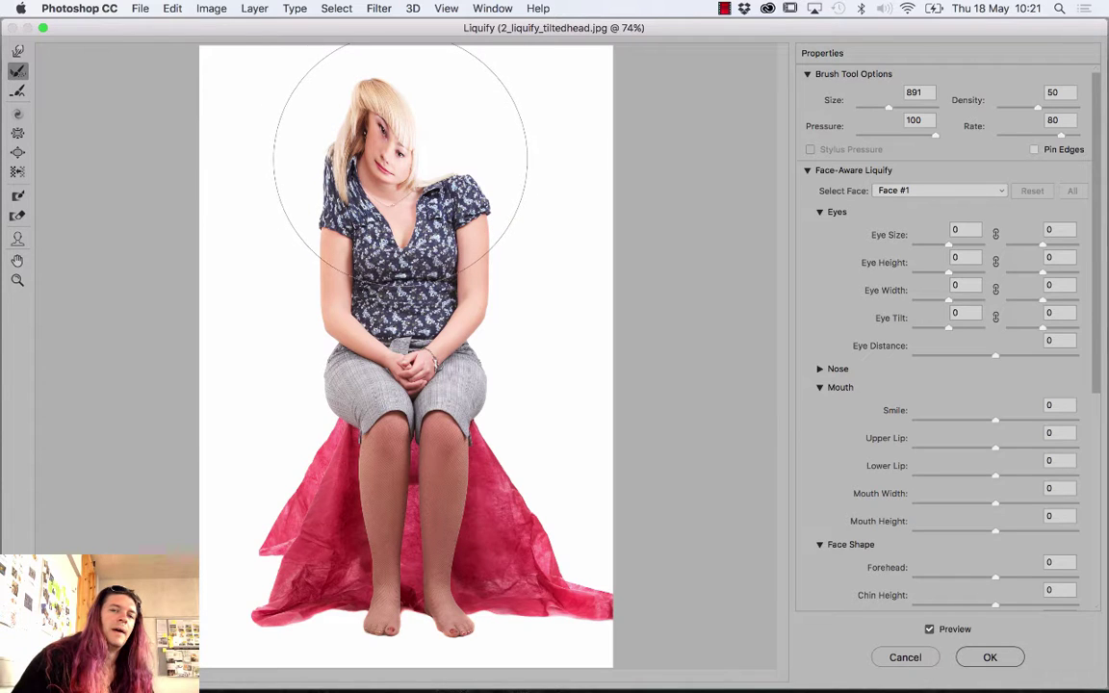
drag(398, 159, 391, 158)
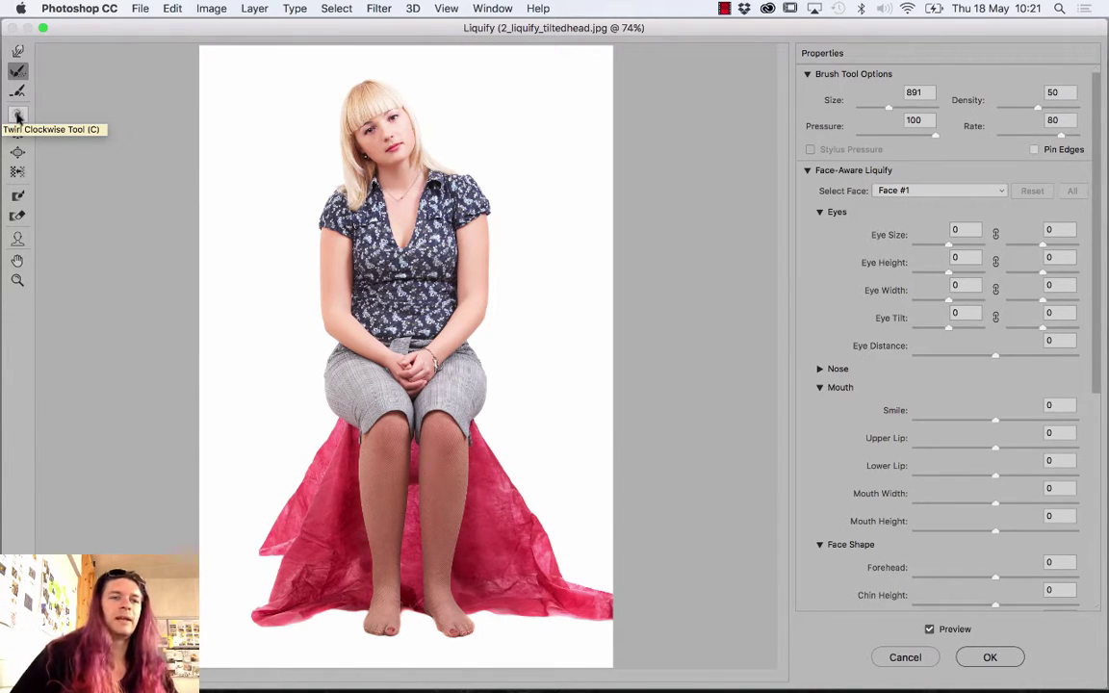
click(17, 116)
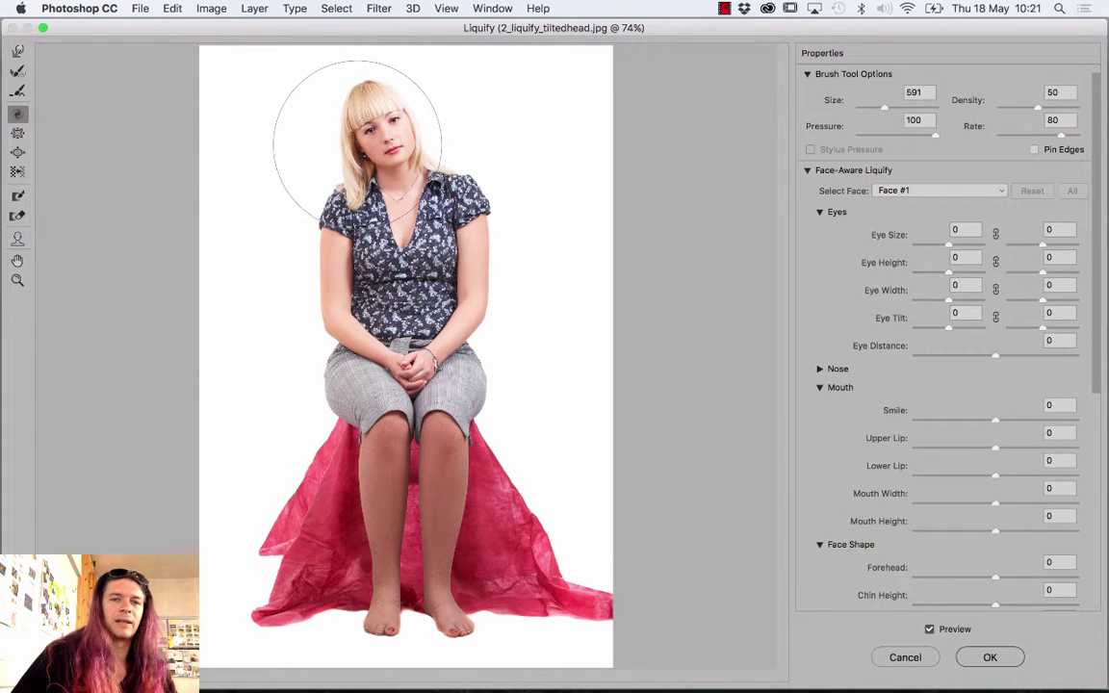
drag(329, 114, 368, 165)
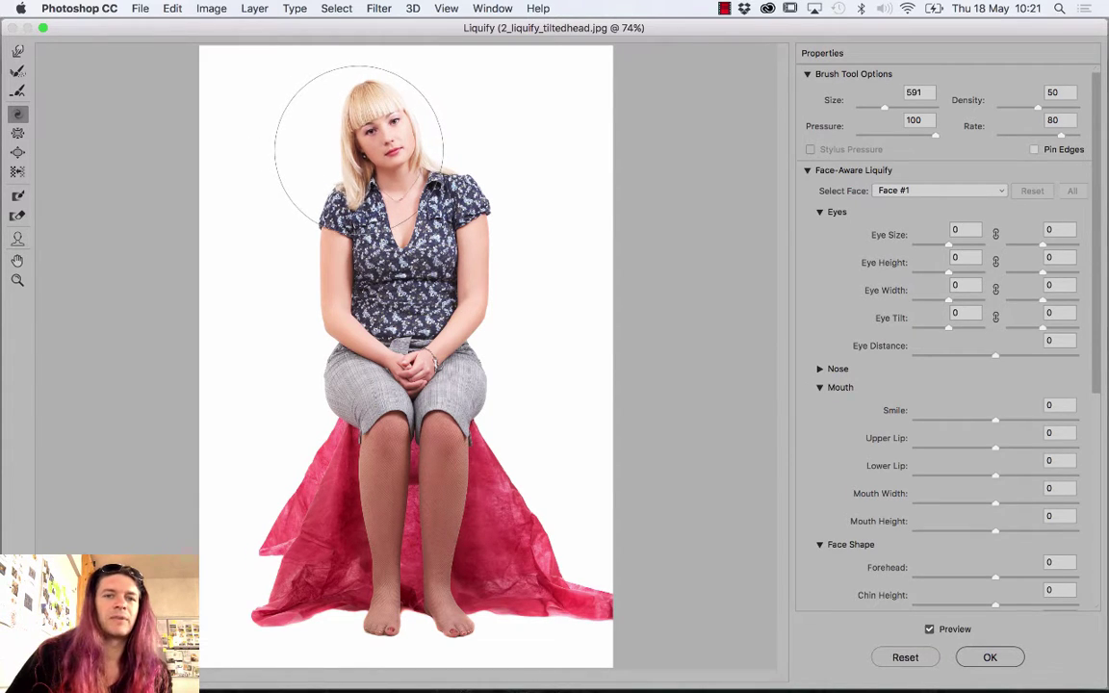
key(alt)
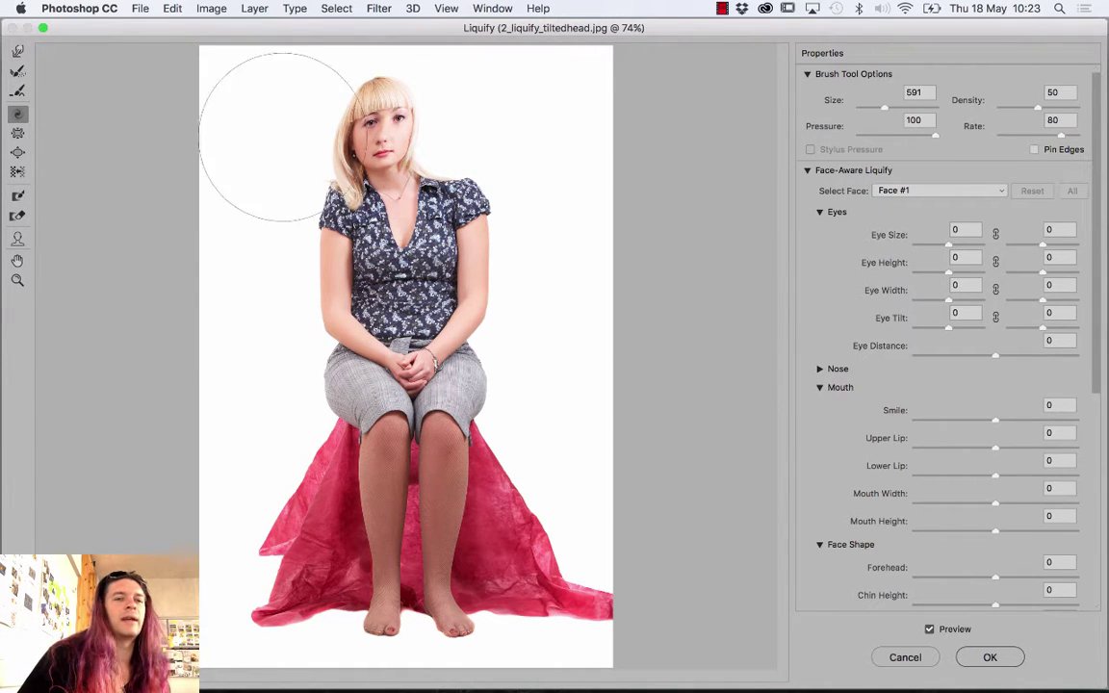
click(18, 71)
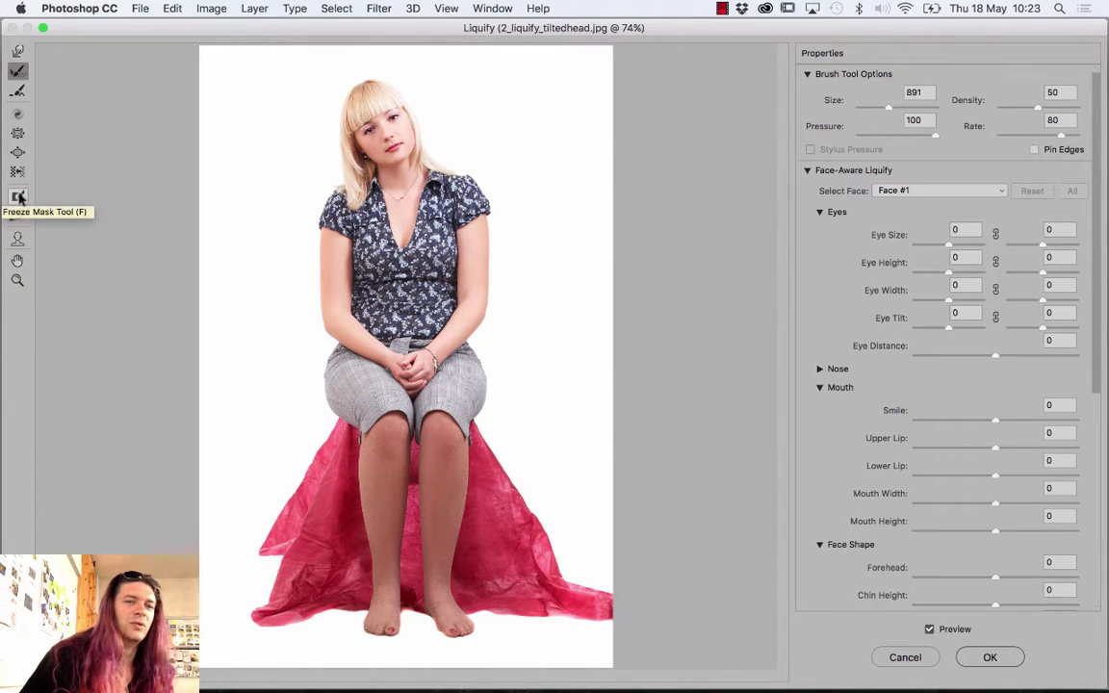
Paint a freeze mask over both shoulders, the chest and across to the left arm
click(18, 197)
drag(467, 172, 476, 198)
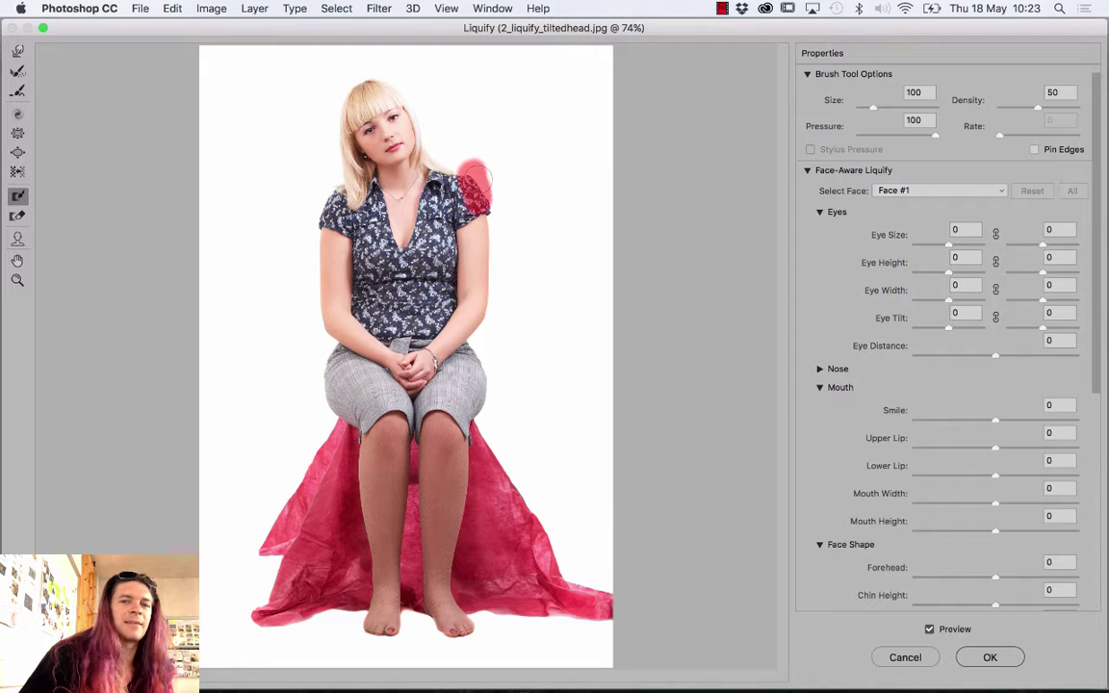
drag(492, 141, 460, 175)
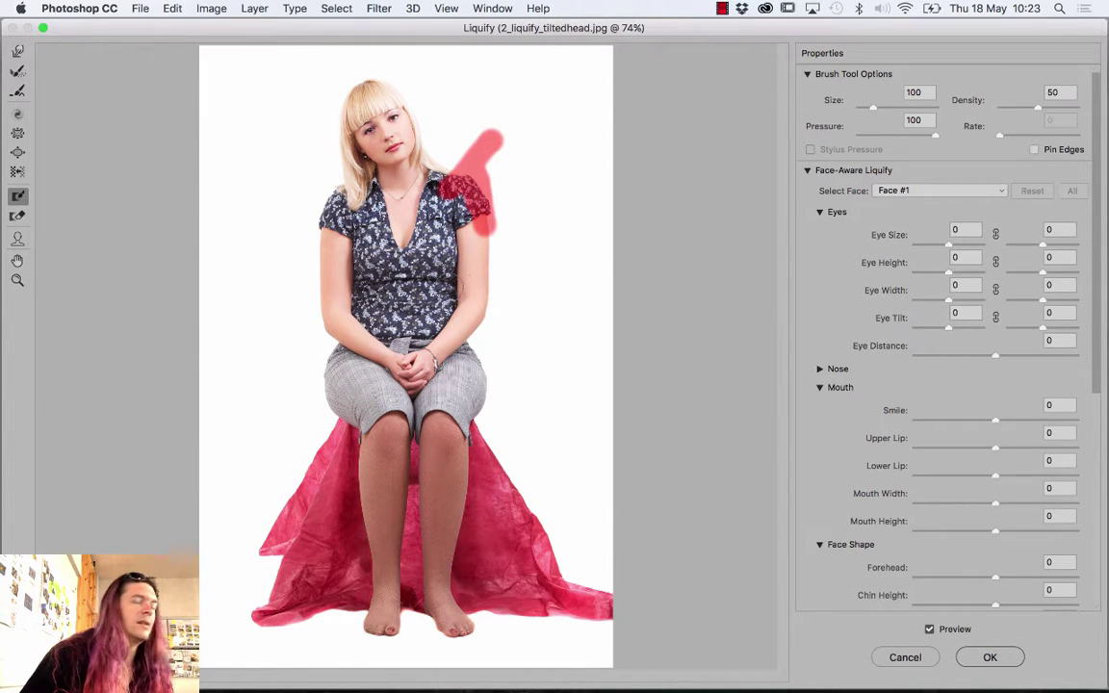
drag(324, 181, 404, 231)
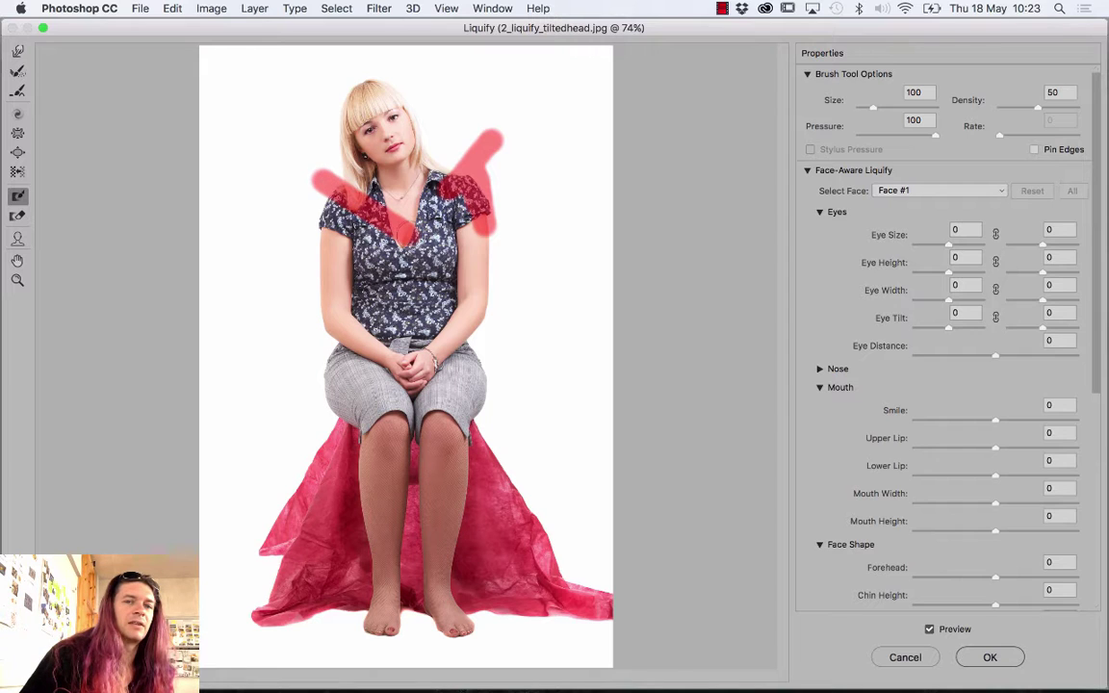
drag(317, 207, 310, 204)
drag(369, 227, 452, 202)
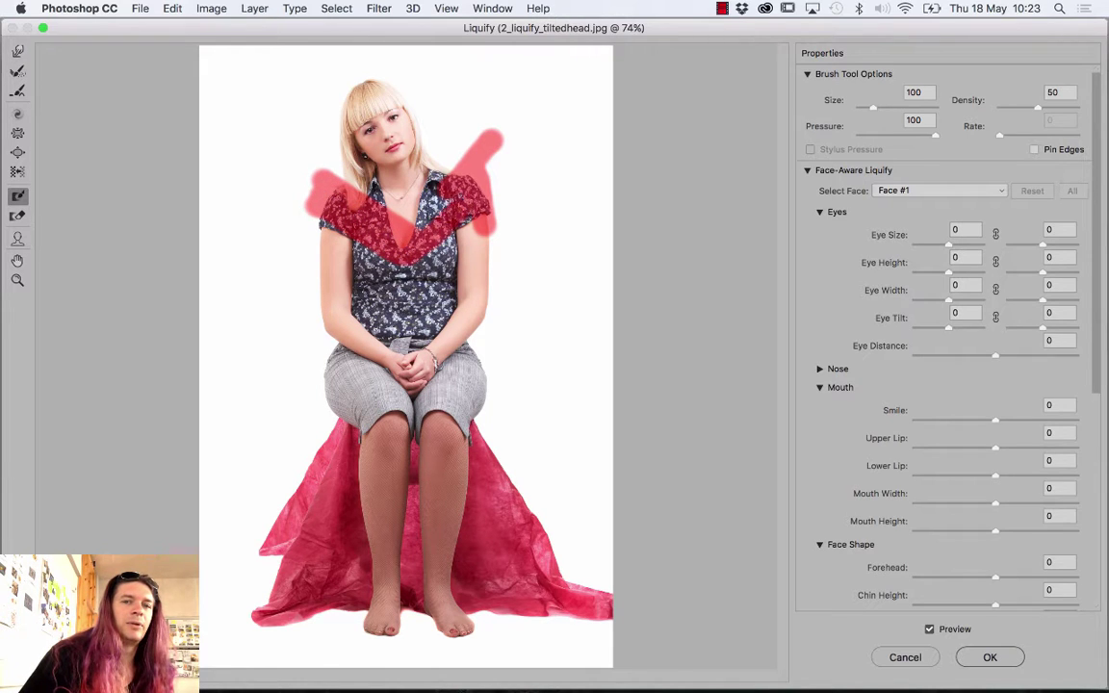
drag(438, 279, 534, 188)
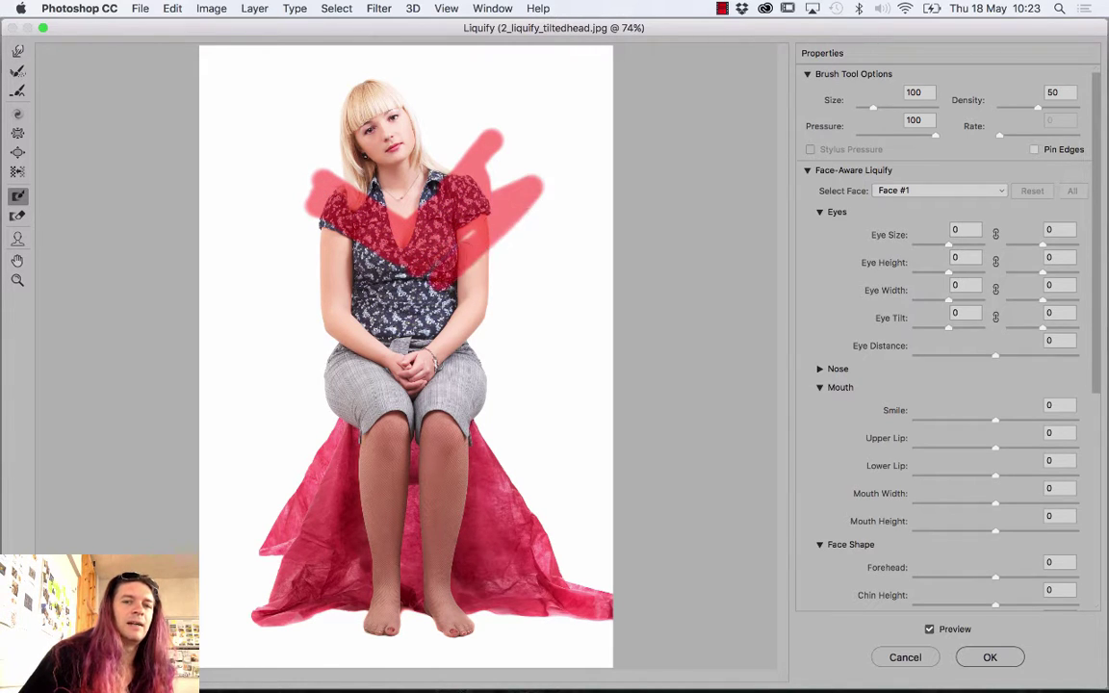
drag(395, 277, 334, 274)
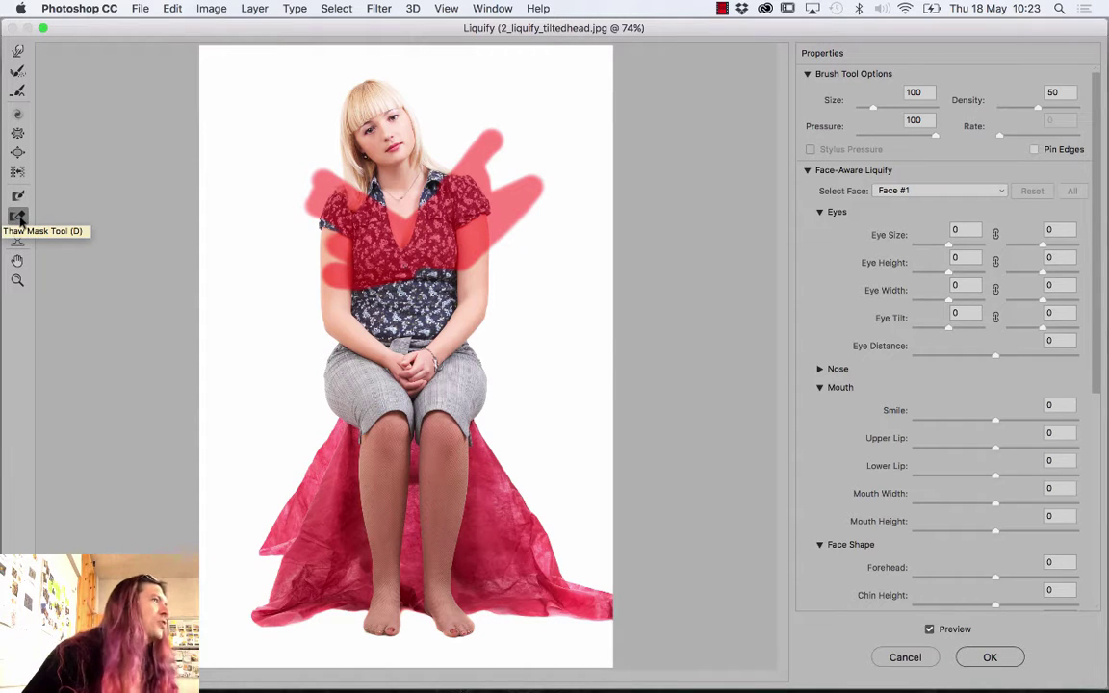
Extend the freeze mask over the blouse, lower body, legs and the background beside the head
click(17, 195)
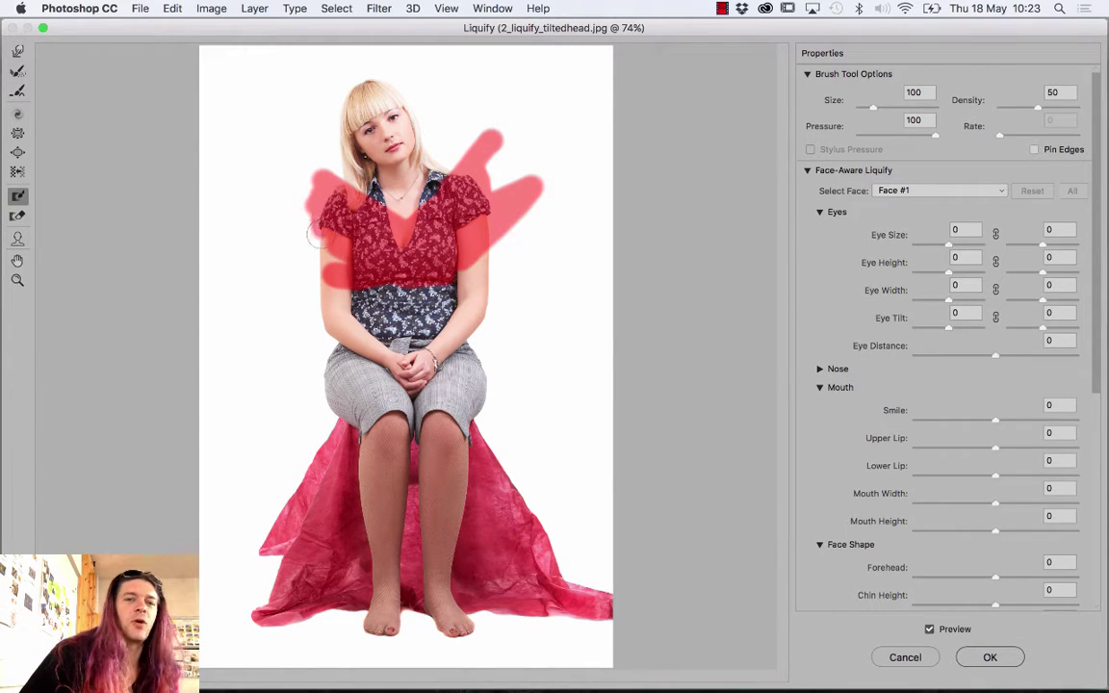
drag(317, 235, 323, 247)
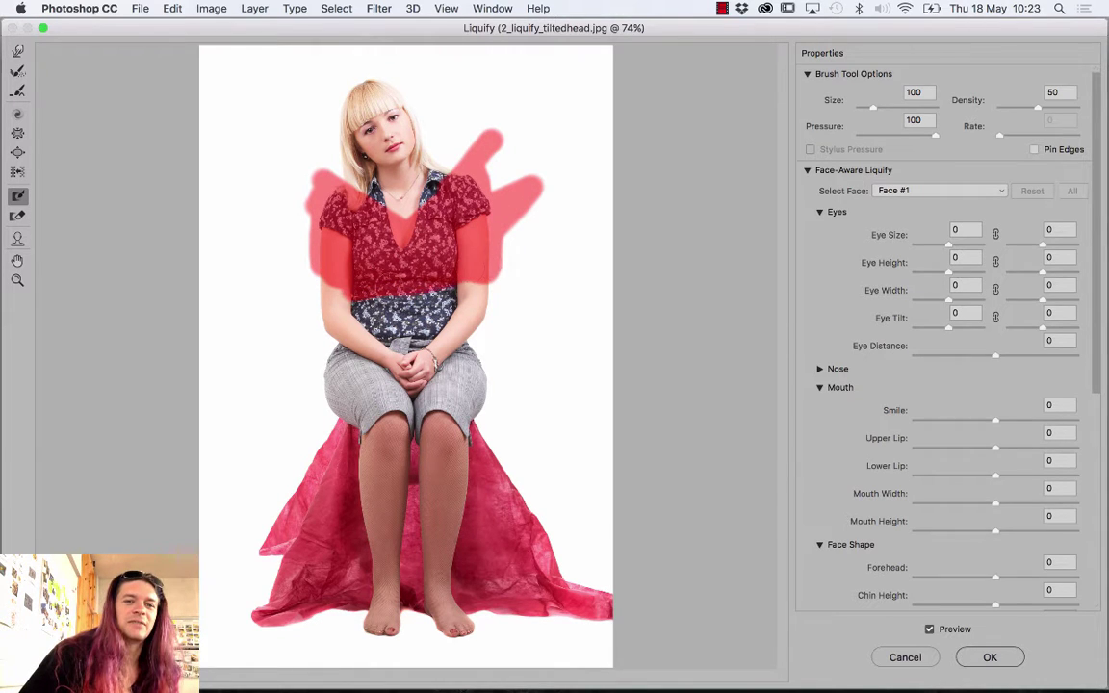
mouse_move(326, 274)
mouse_down()
mouse_move(309, 294)
mouse_move(438, 304)
mouse_move(484, 284)
mouse_move(476, 306)
mouse_up()
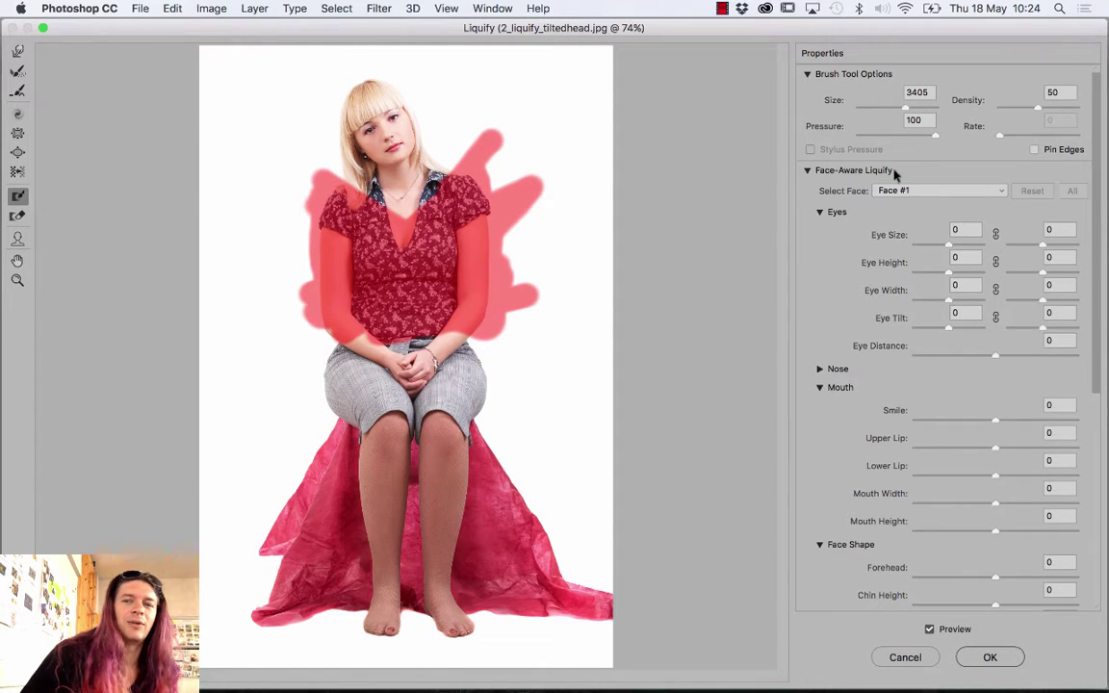
mouse_move(359, 462)
mouse_down()
mouse_move(294, 469)
mouse_move(178, 308)
mouse_move(616, 286)
mouse_move(200, 290)
mouse_up()
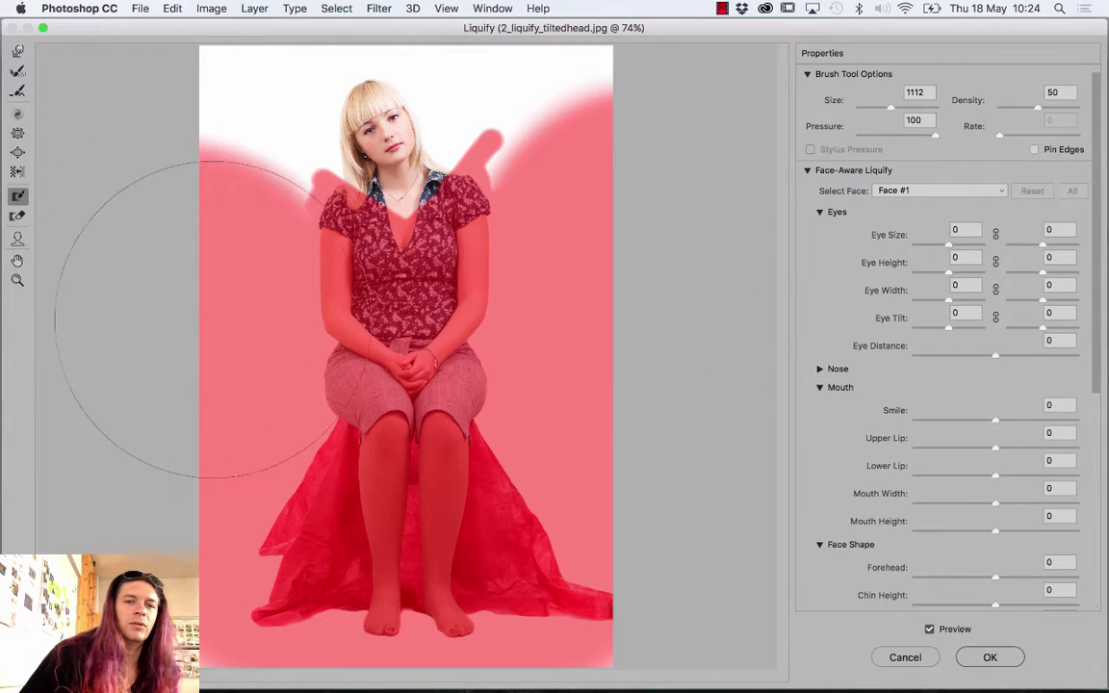
drag(183, 289, 183, 250)
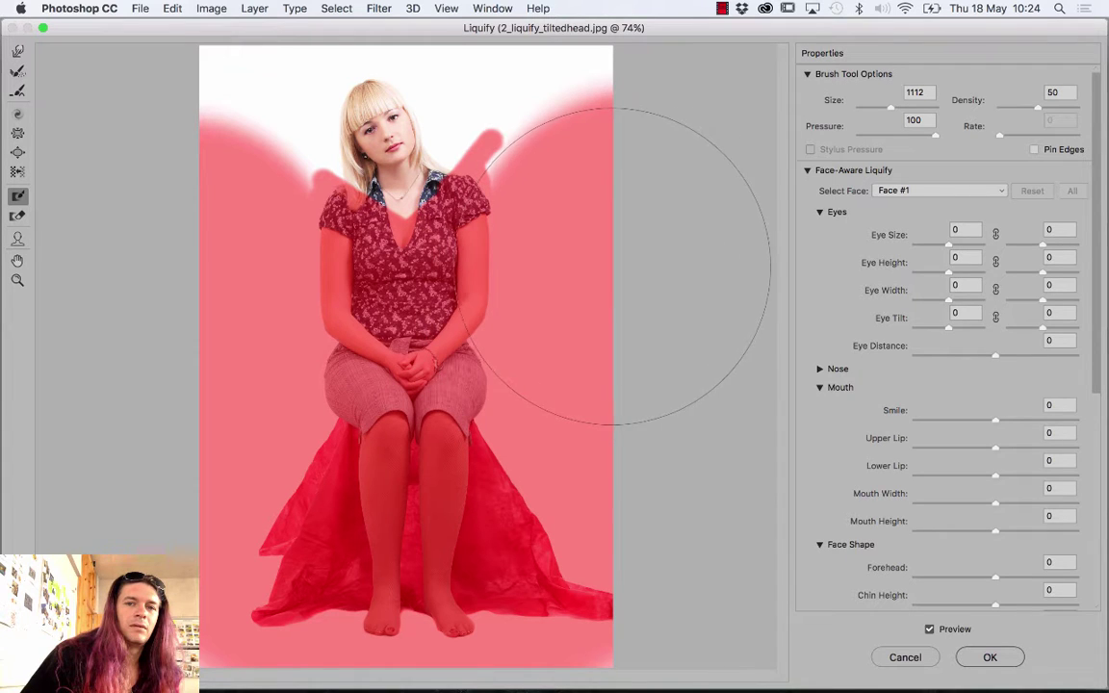
drag(884, 113, 879, 113)
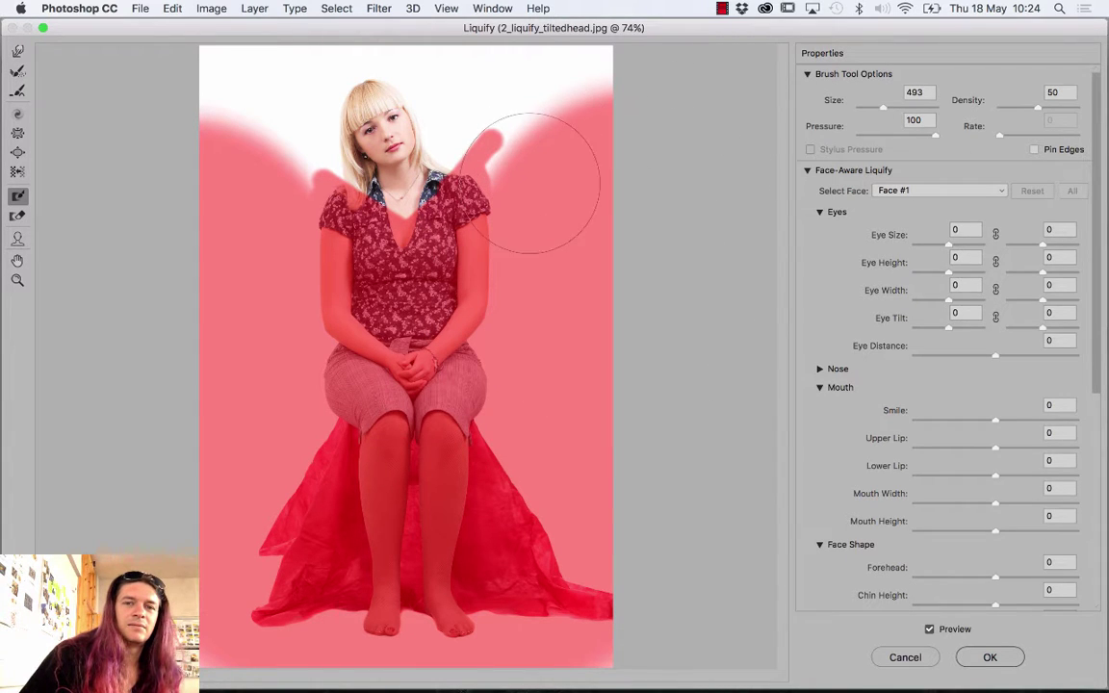
mouse_move(539, 203)
mouse_down()
mouse_move(594, 99)
mouse_move(542, 157)
mouse_move(619, 62)
mouse_up()
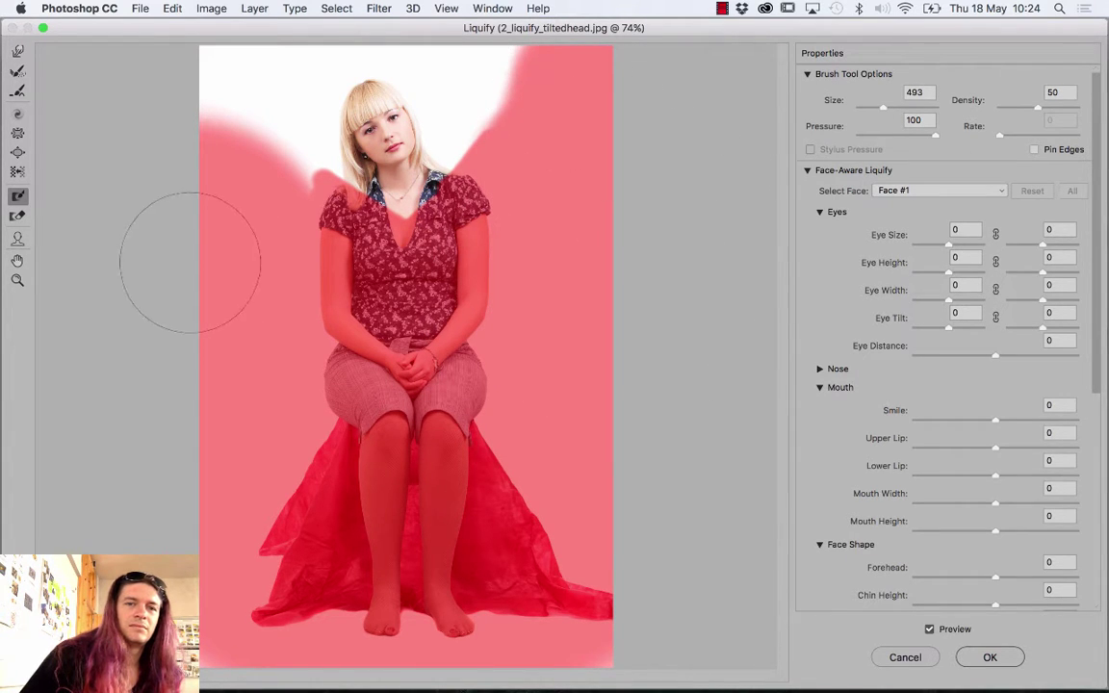
mouse_move(268, 214)
mouse_down()
mouse_move(235, 87)
mouse_move(248, 199)
mouse_up()
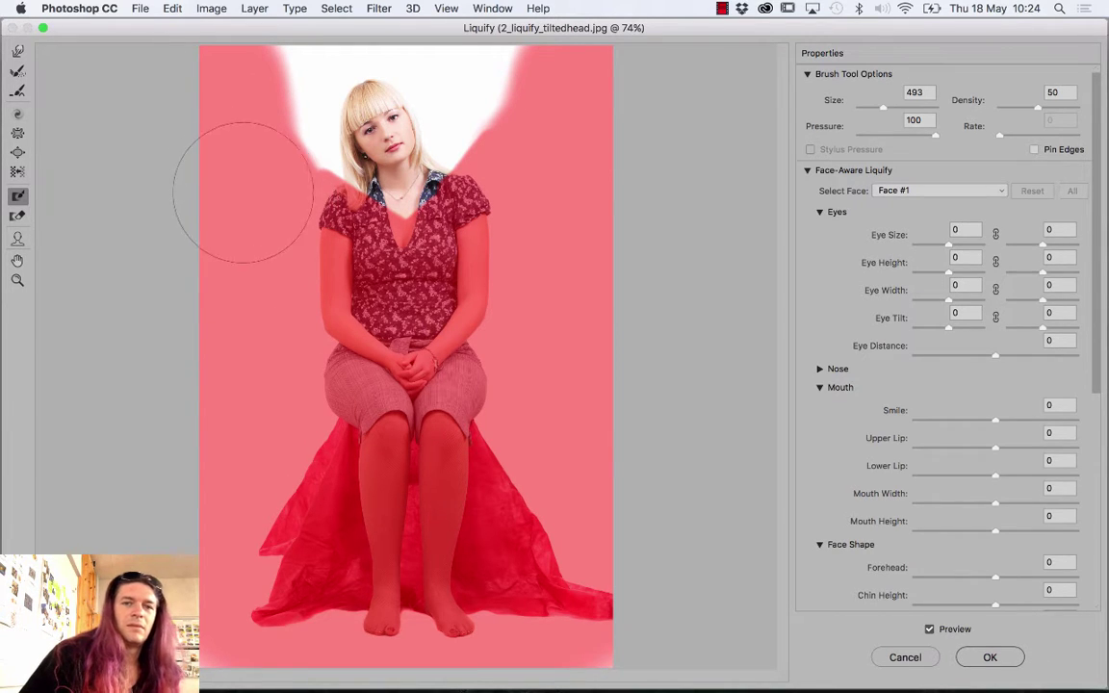
click(18, 114)
mouse_move(352, 159)
mouse_down()
mouse_move(390, 231)
mouse_move(381, 125)
mouse_move(440, 120)
mouse_move(419, 188)
mouse_up()
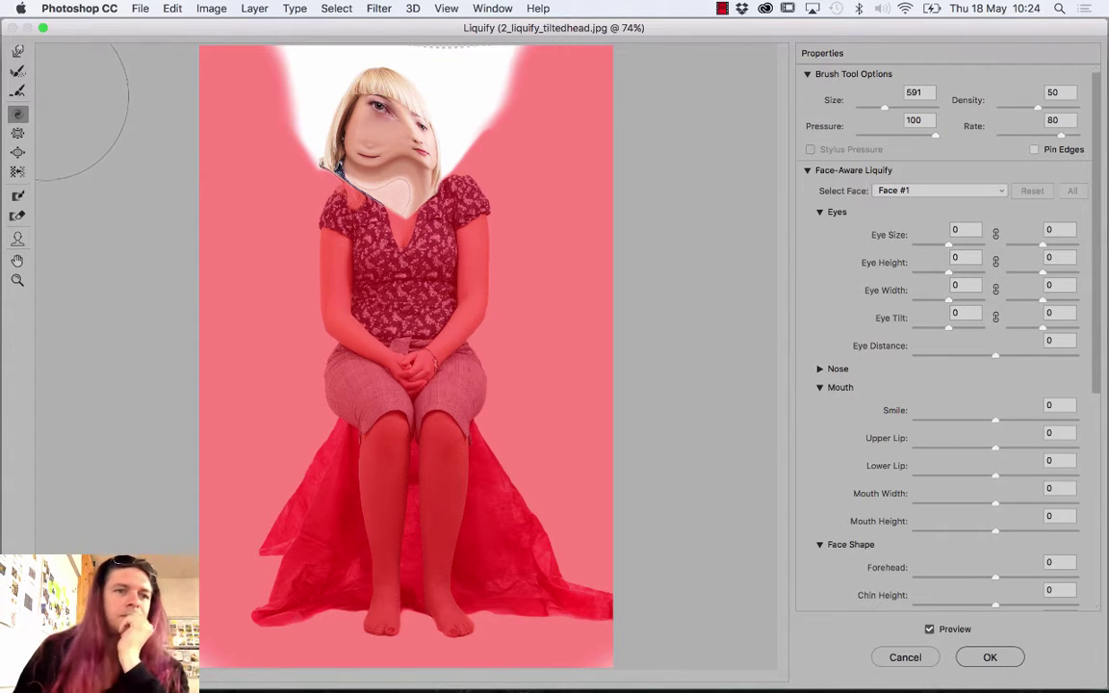
click(17, 71)
drag(366, 123, 419, 149)
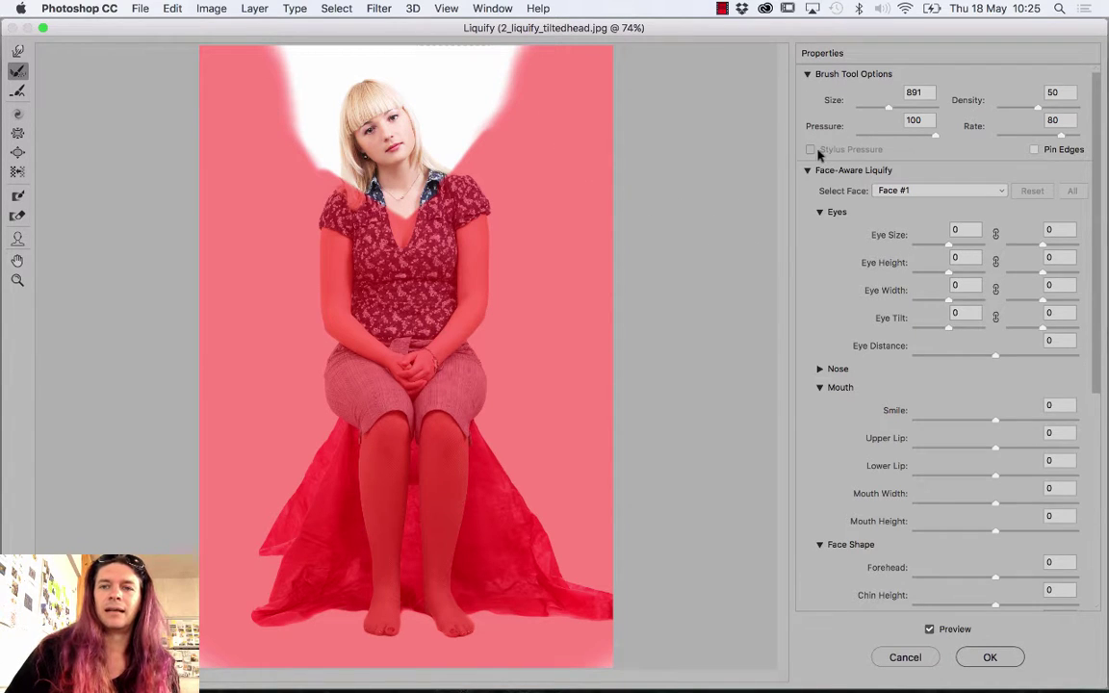
Collapse the Brush Tool Options and Face-Aware Liquify sections, then choose Load Mesh..
click(807, 74)
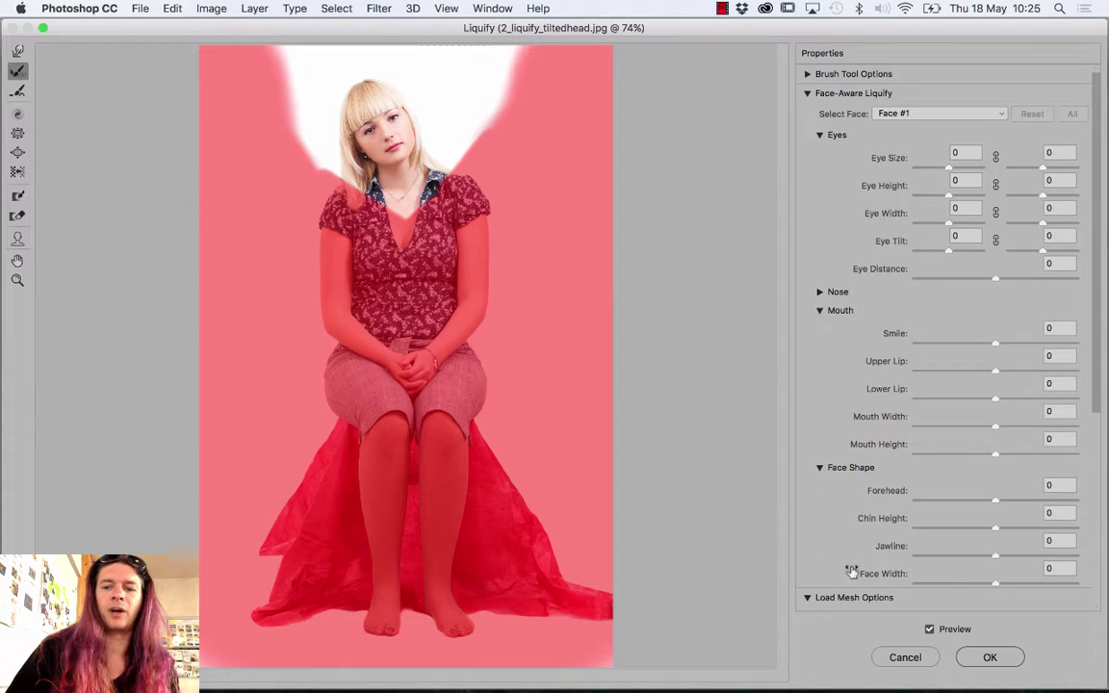
scroll(847, 571, down, 5)
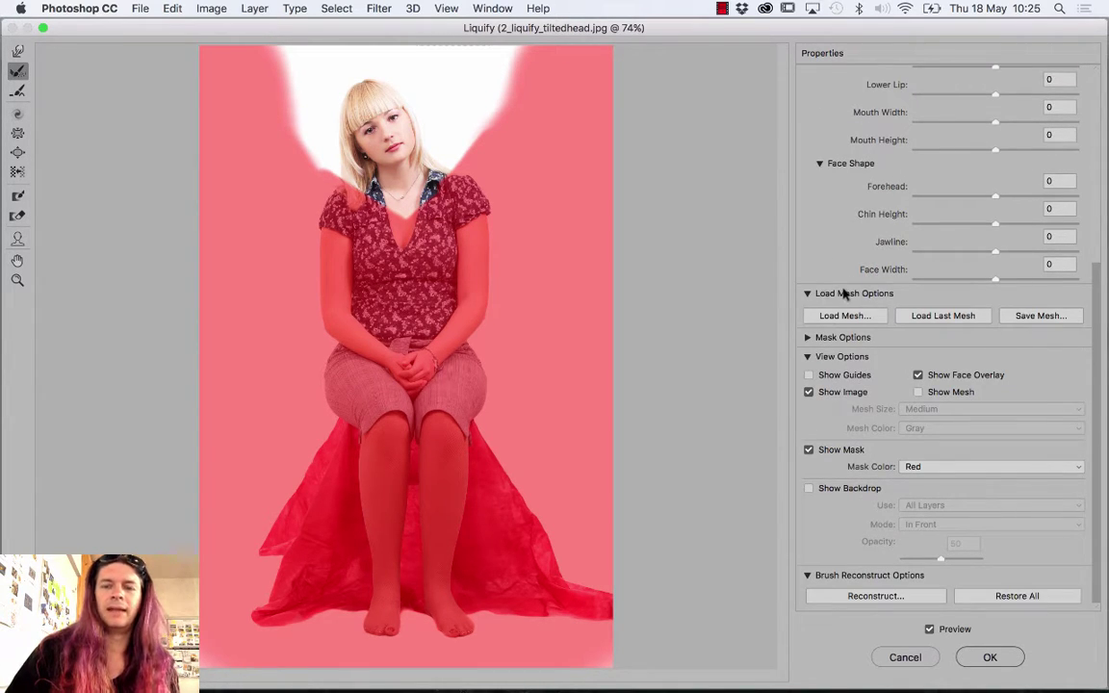
scroll(838, 299, up, 2)
scroll(828, 192, up, 3)
click(807, 94)
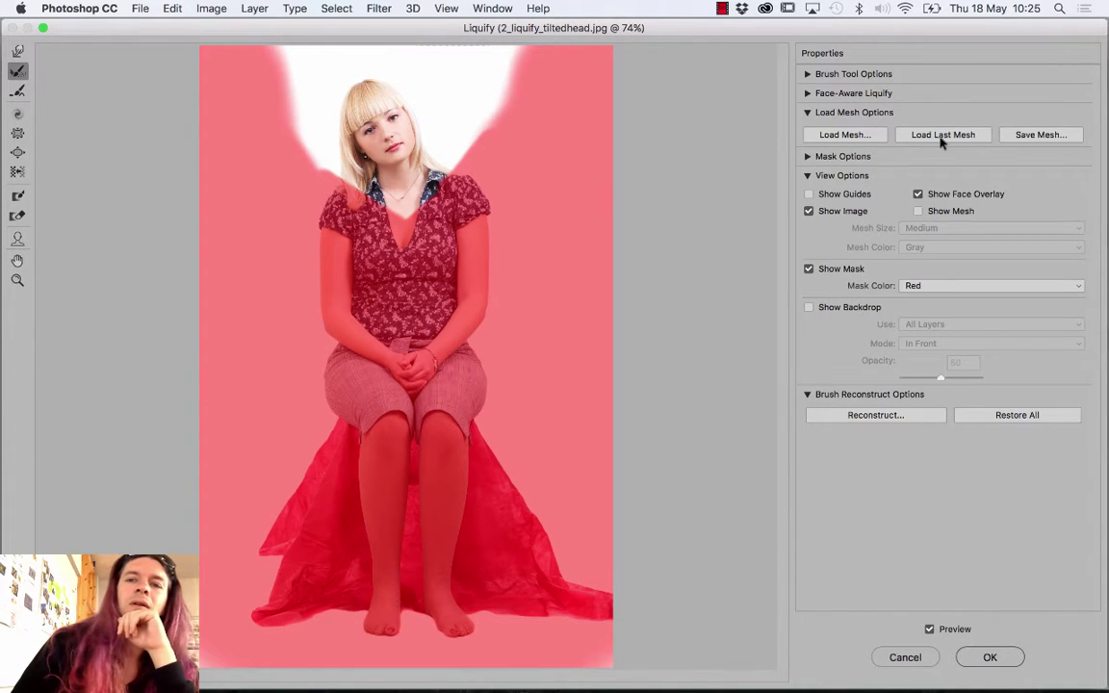
click(839, 136)
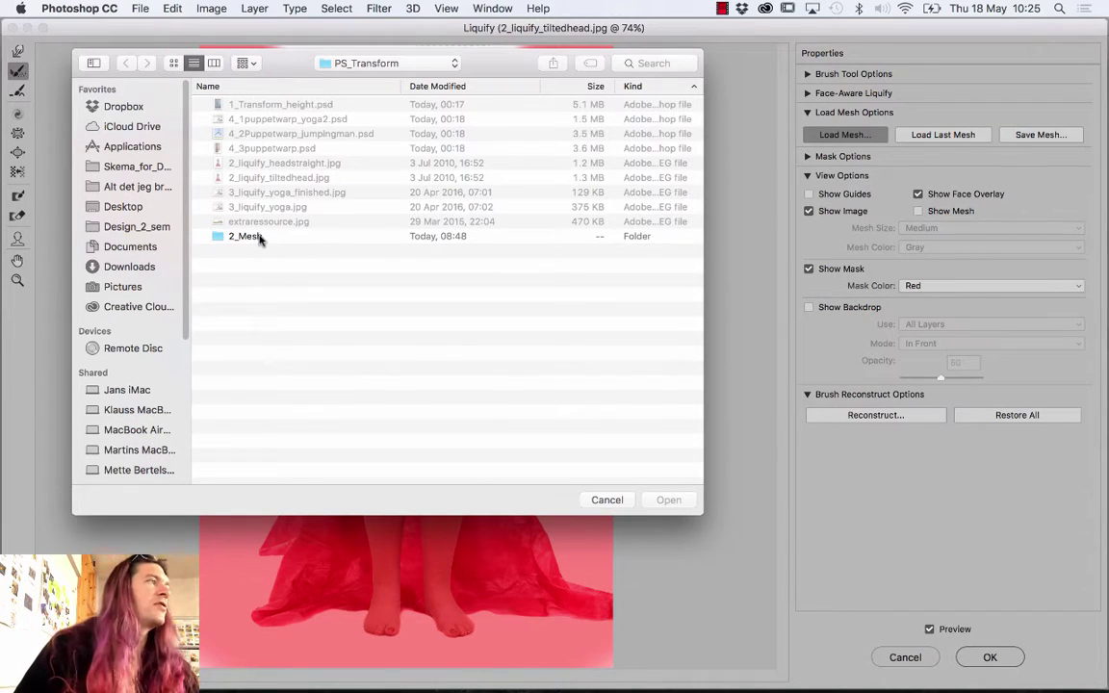
Open the 2_Mesh folder, pick Head upright.msh and confirm loading it
double_click(246, 237)
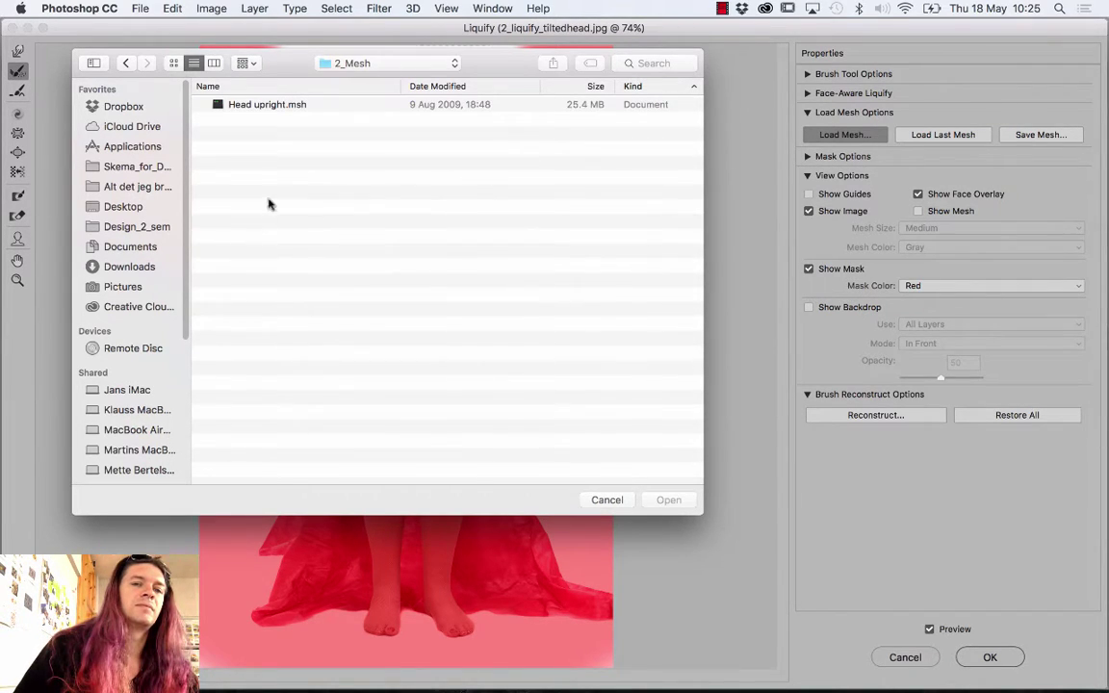
click(275, 105)
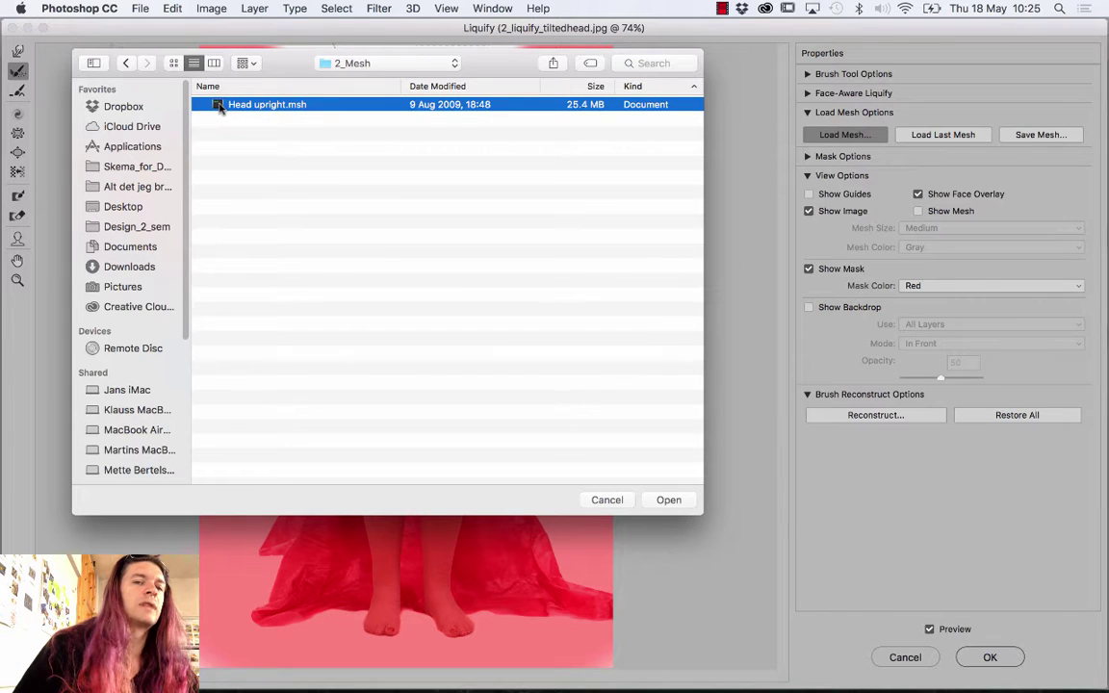
click(668, 500)
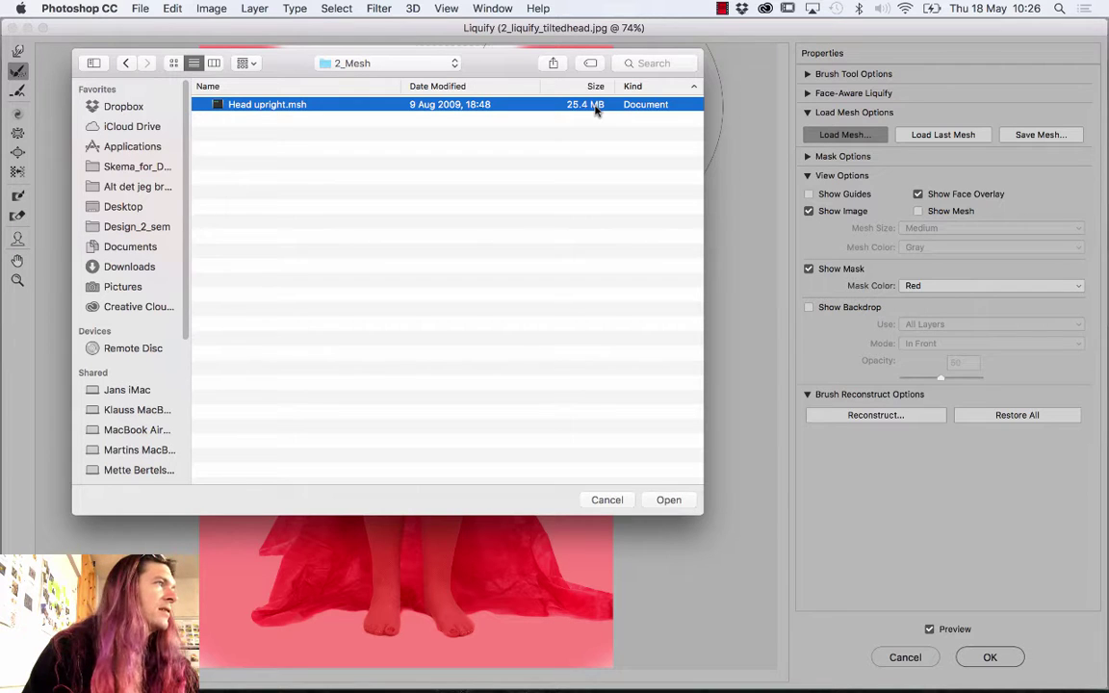
click(667, 501)
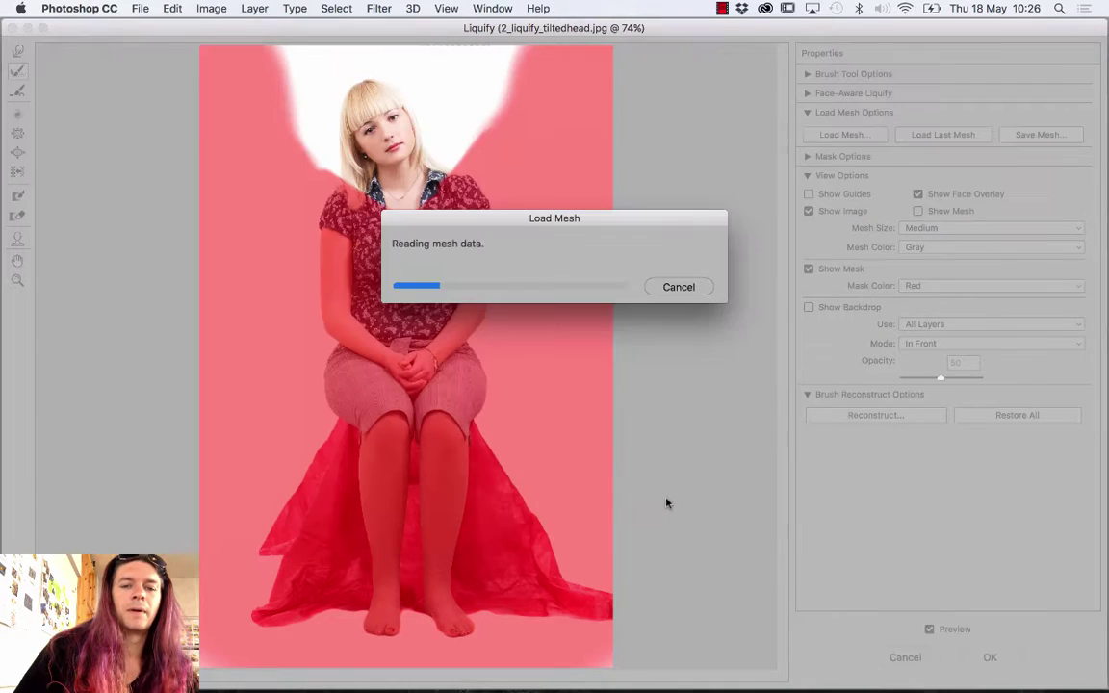
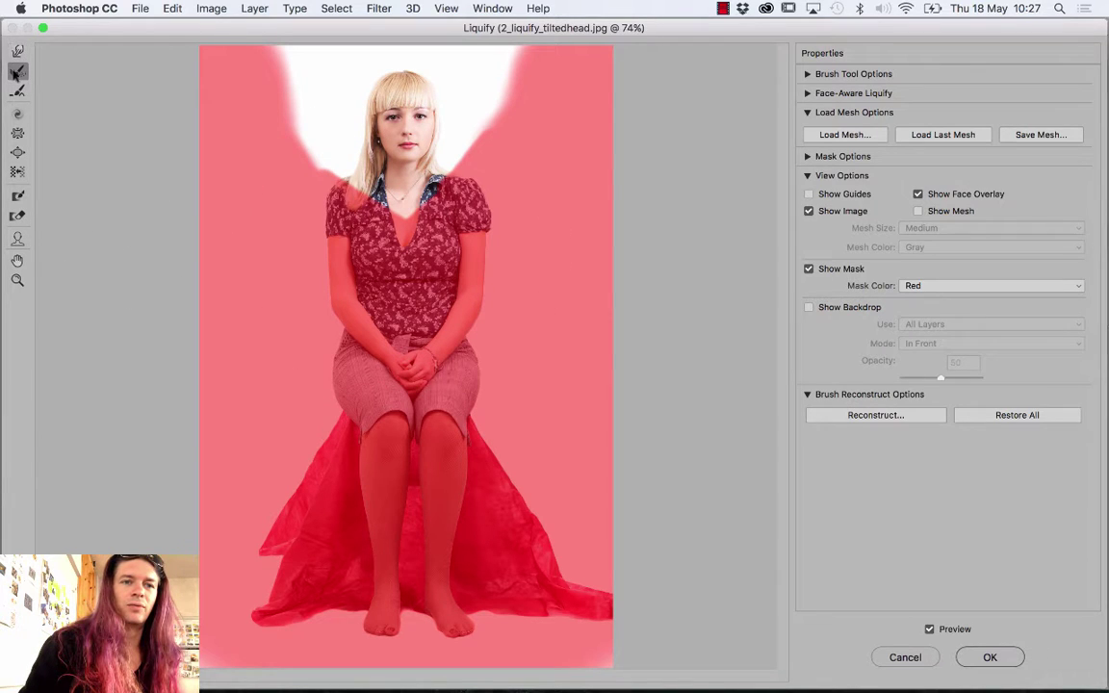
Thaw the entire freeze mask with a size-4313 Thaw Mask brush so nothing stays frozen
click(17, 215)
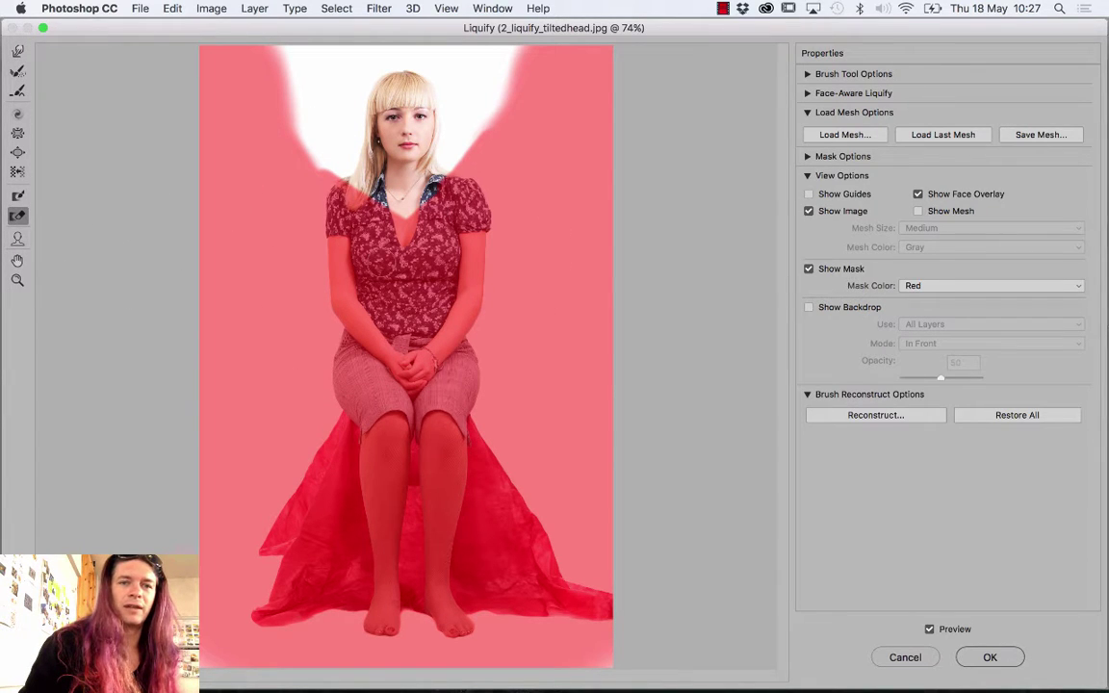
drag(424, 227, 514, 216)
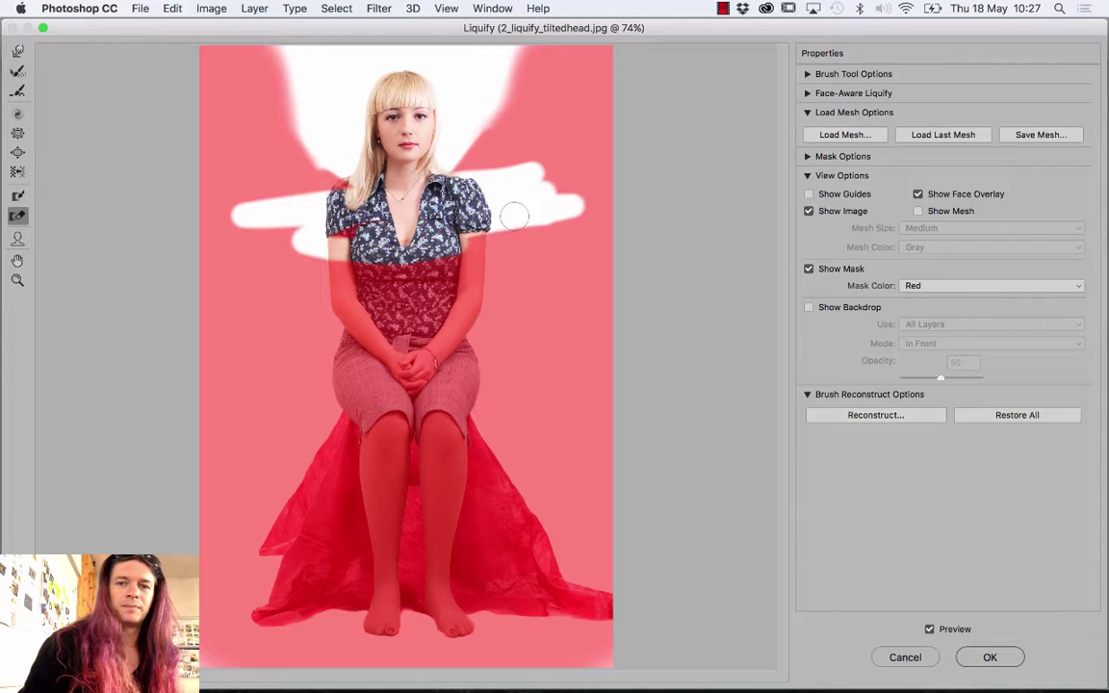
click(810, 73)
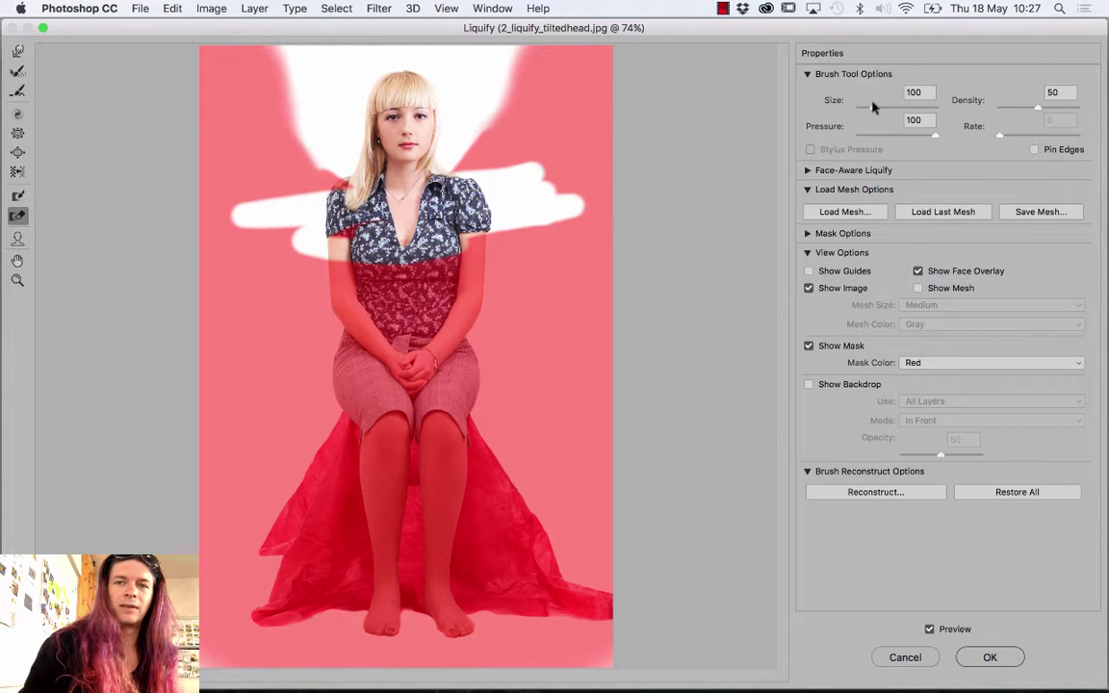
drag(873, 107, 910, 107)
click(404, 318)
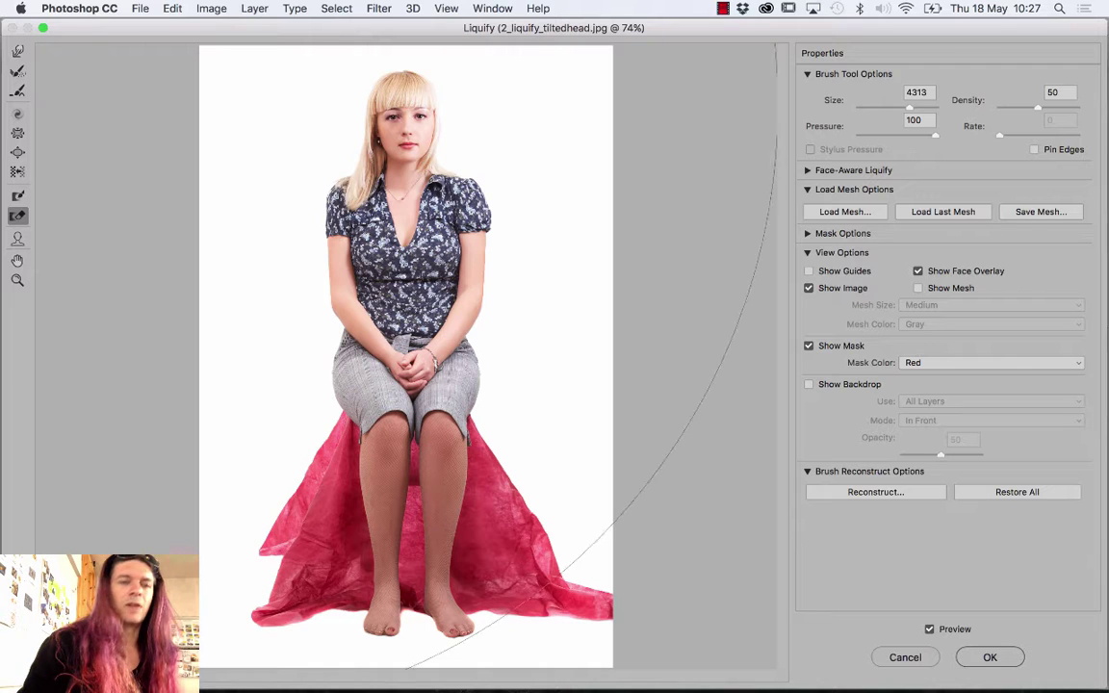
click(18, 52)
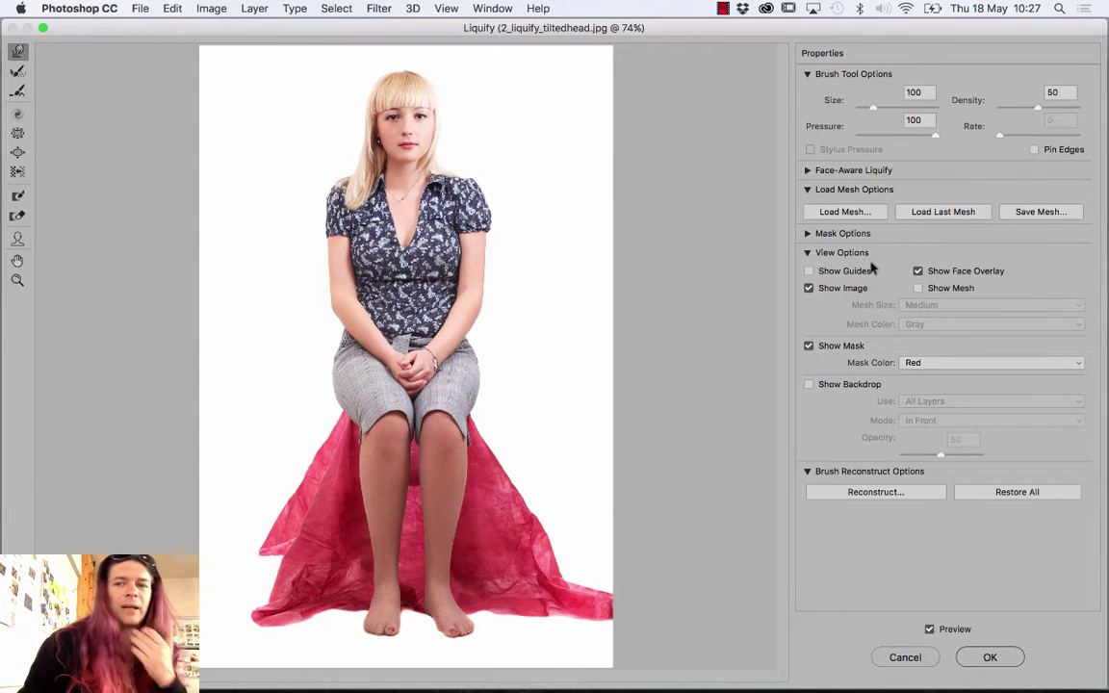
Turn on Show Mesh and zoom the Liquify preview to 300% on the woman's face
click(918, 289)
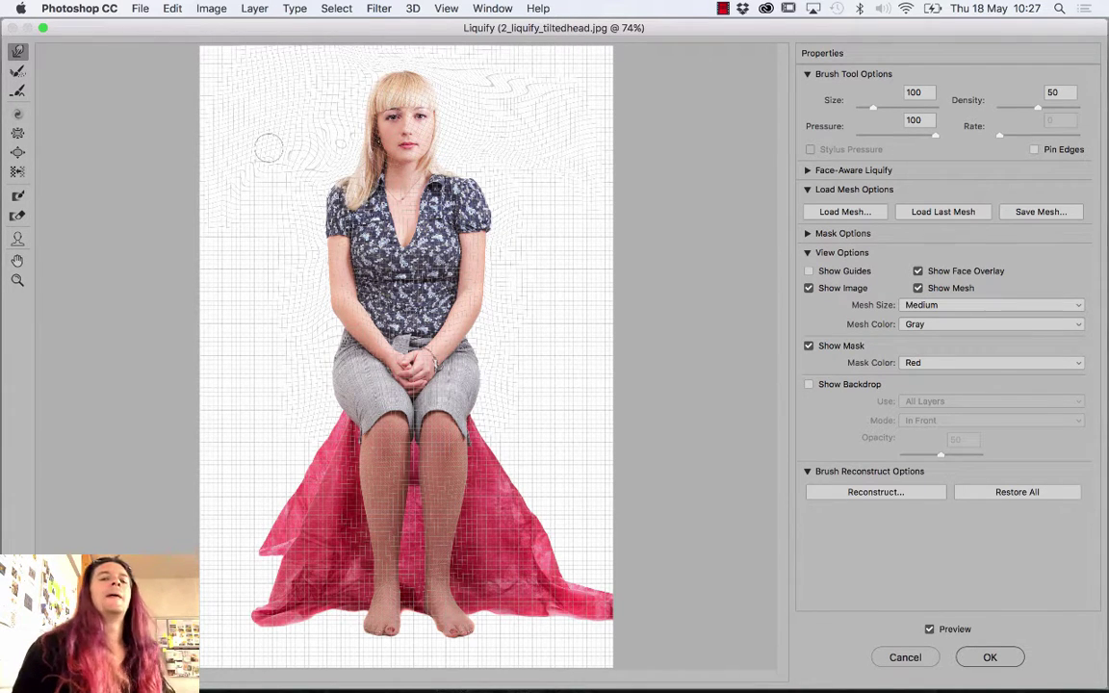
click(17, 280)
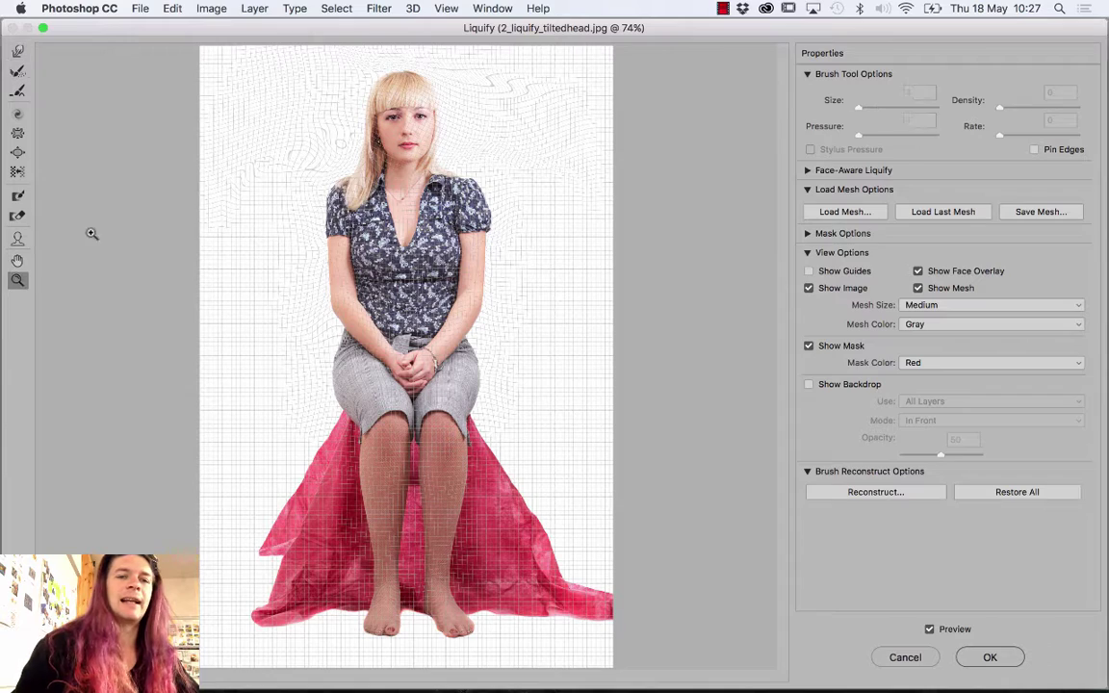
click(324, 119)
click(425, 169)
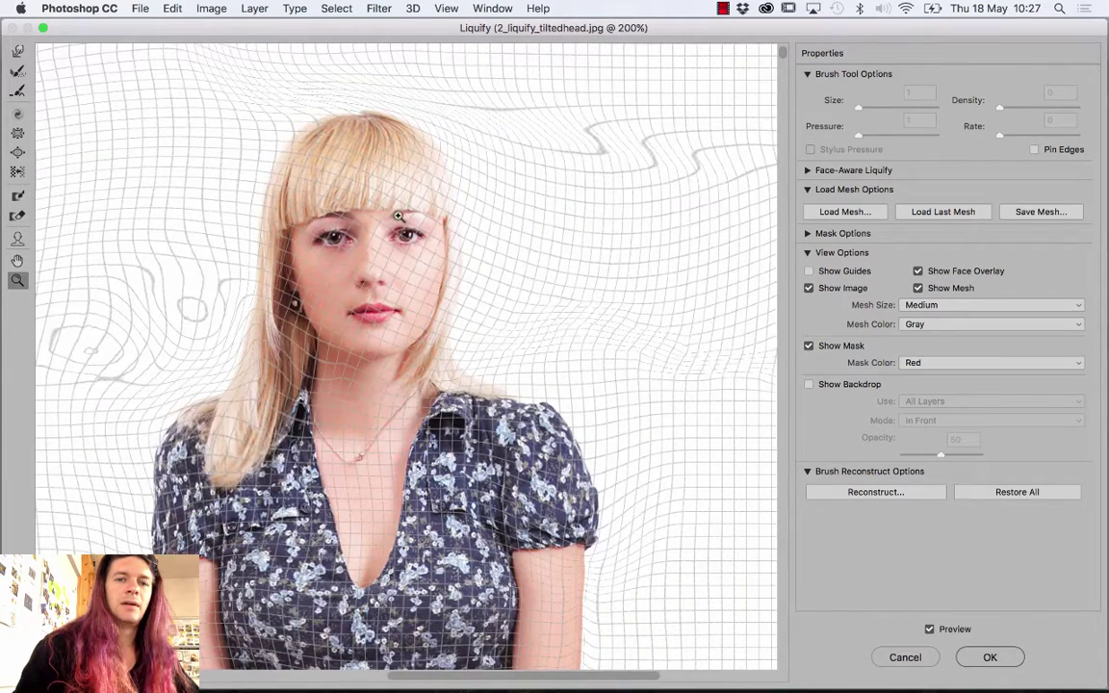
click(356, 198)
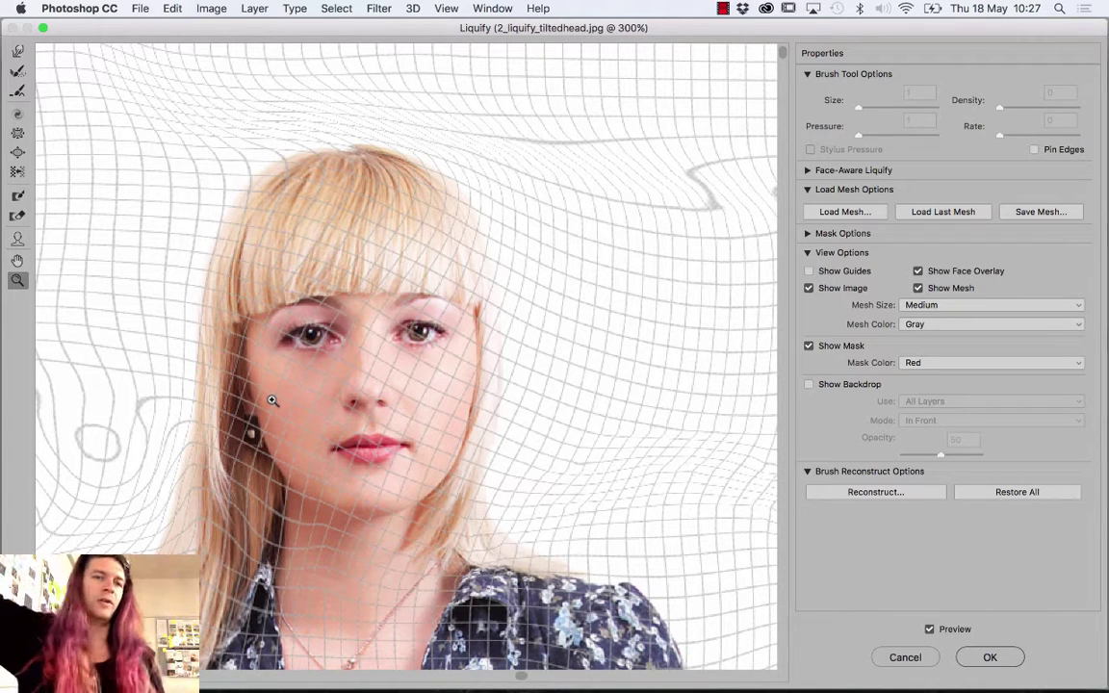
Straighten the head with a size-824 Forward Warp, undoing the first attempt, then hide the mesh
click(18, 53)
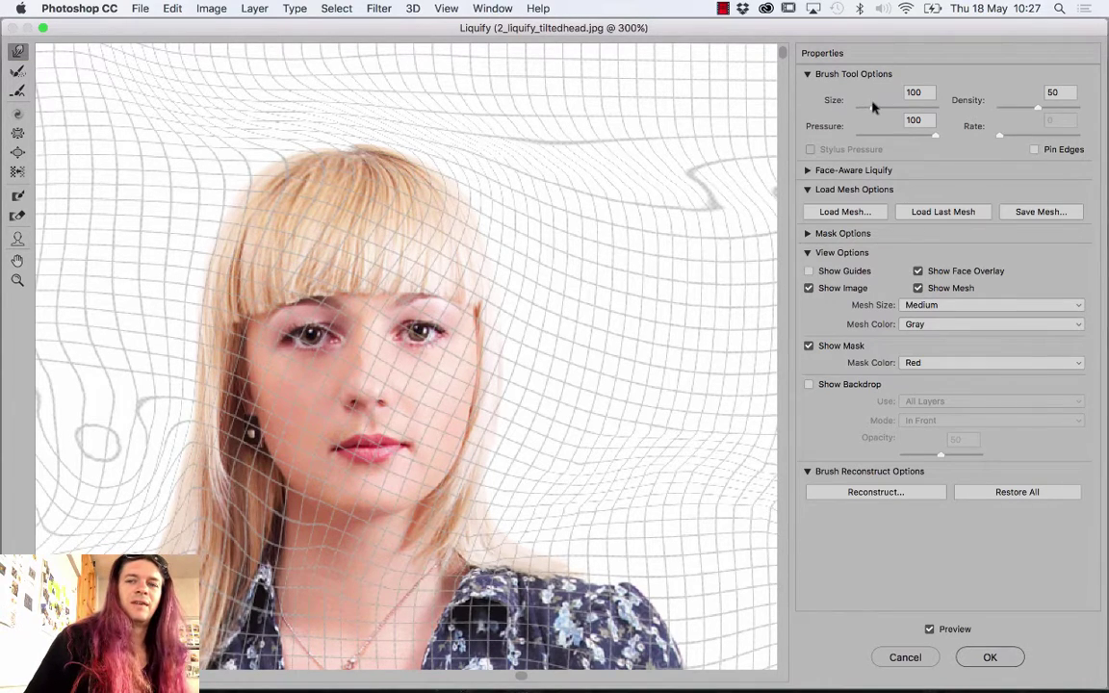
drag(887, 108, 891, 108)
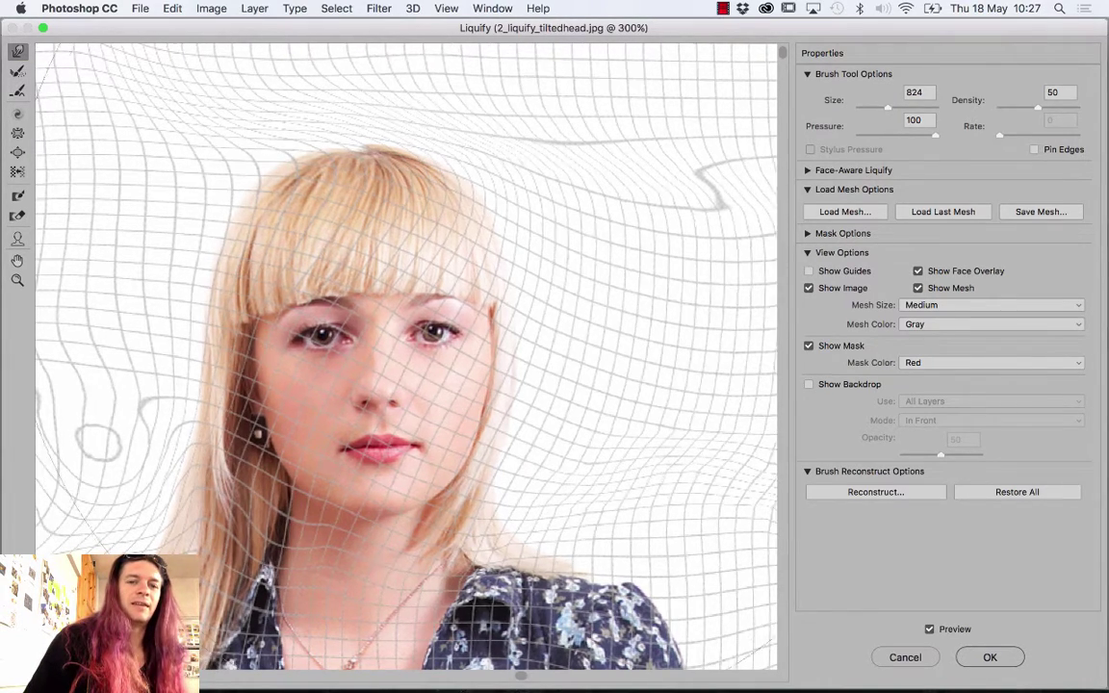
drag(375, 375, 462, 390)
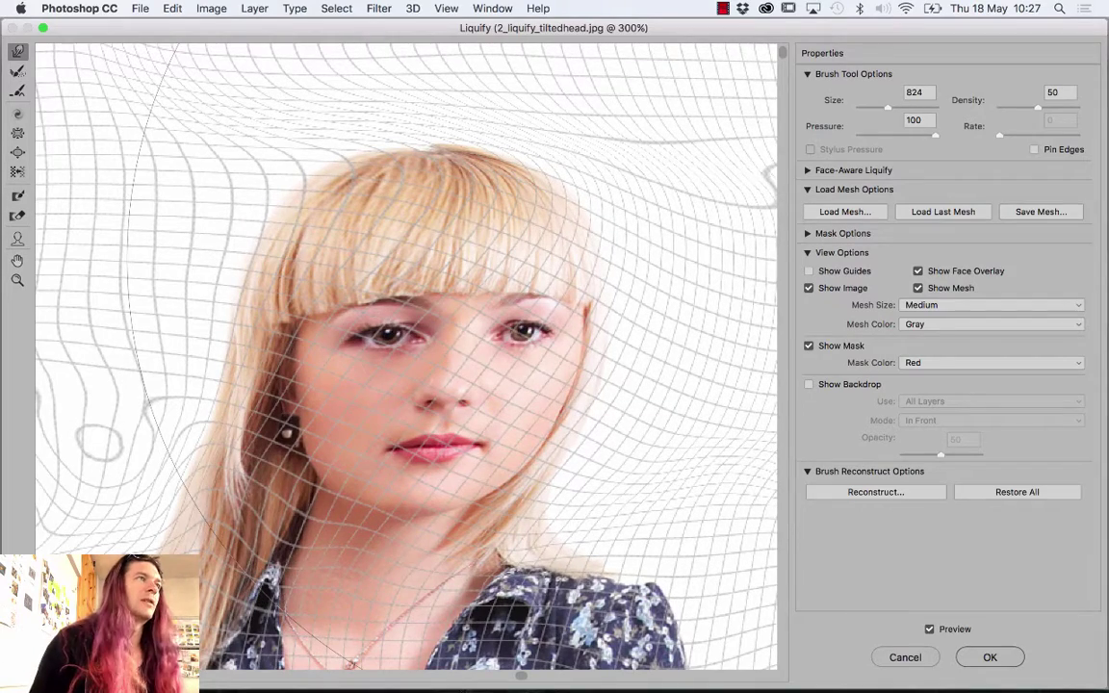
key(super+alt+space)
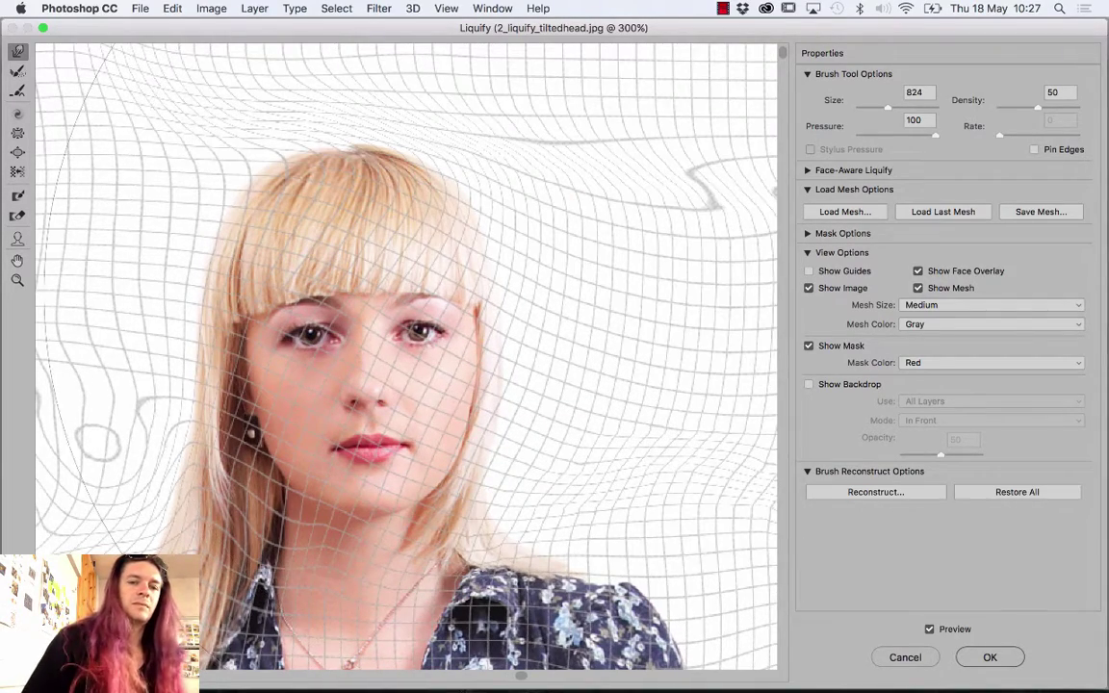
mouse_move(625, 253)
mouse_down()
mouse_move(640, 246)
mouse_move(592, 231)
mouse_move(614, 238)
mouse_up()
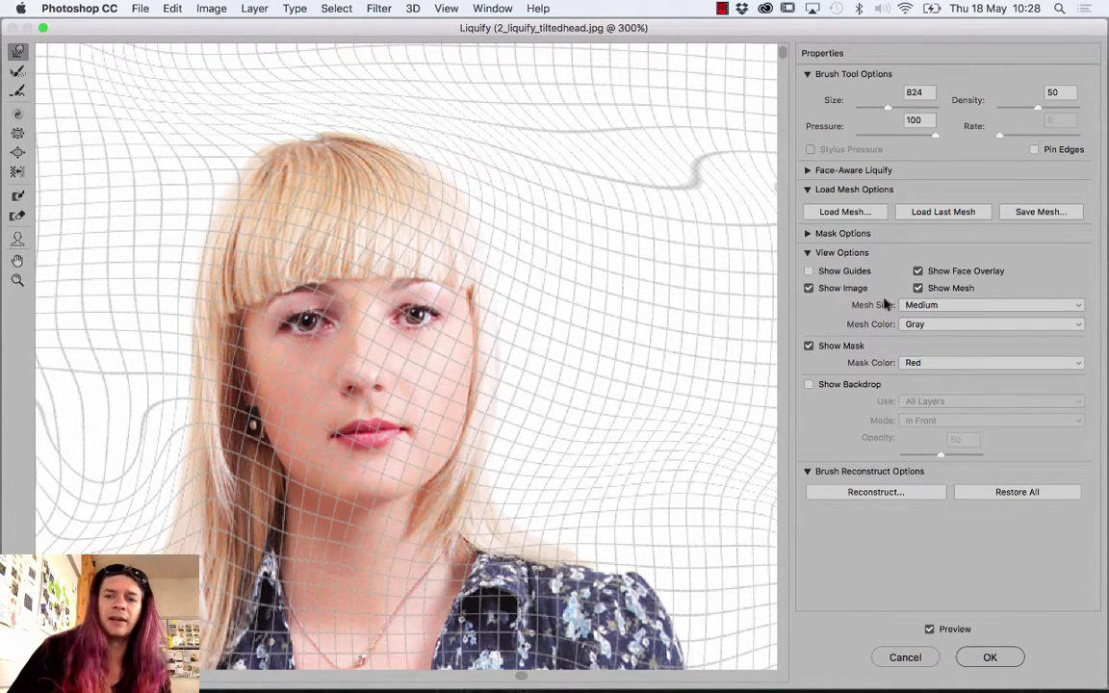
click(918, 288)
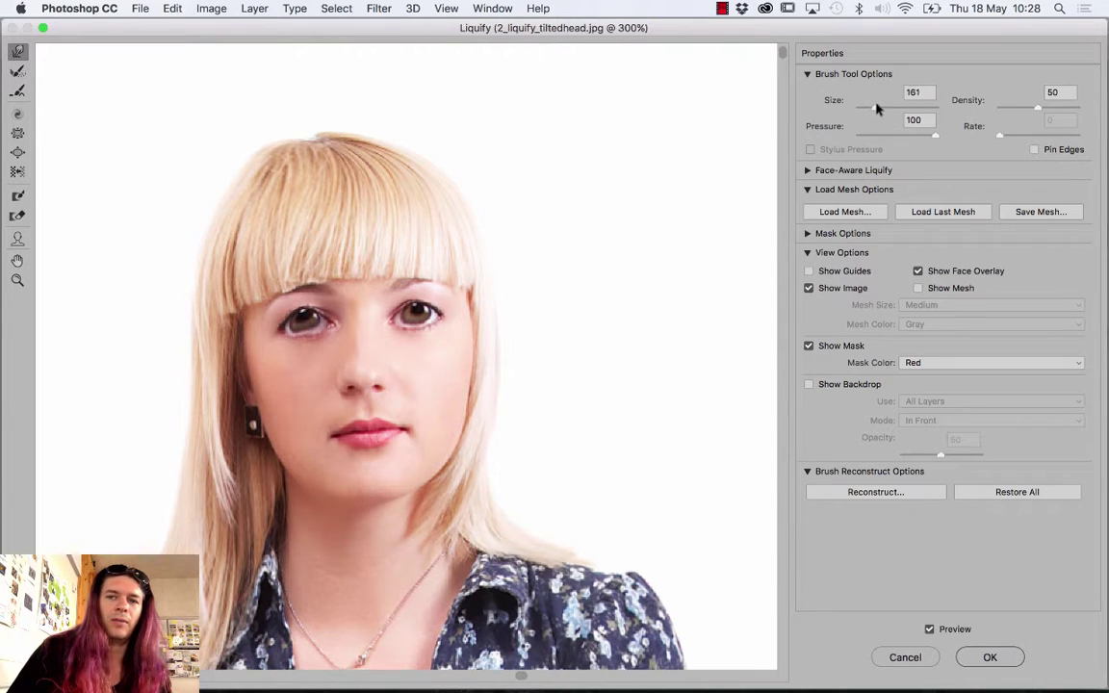
With a size-121 warp brush, level the left eye, nudge nose and mouth, reshape crown hair
drag(876, 109, 879, 109)
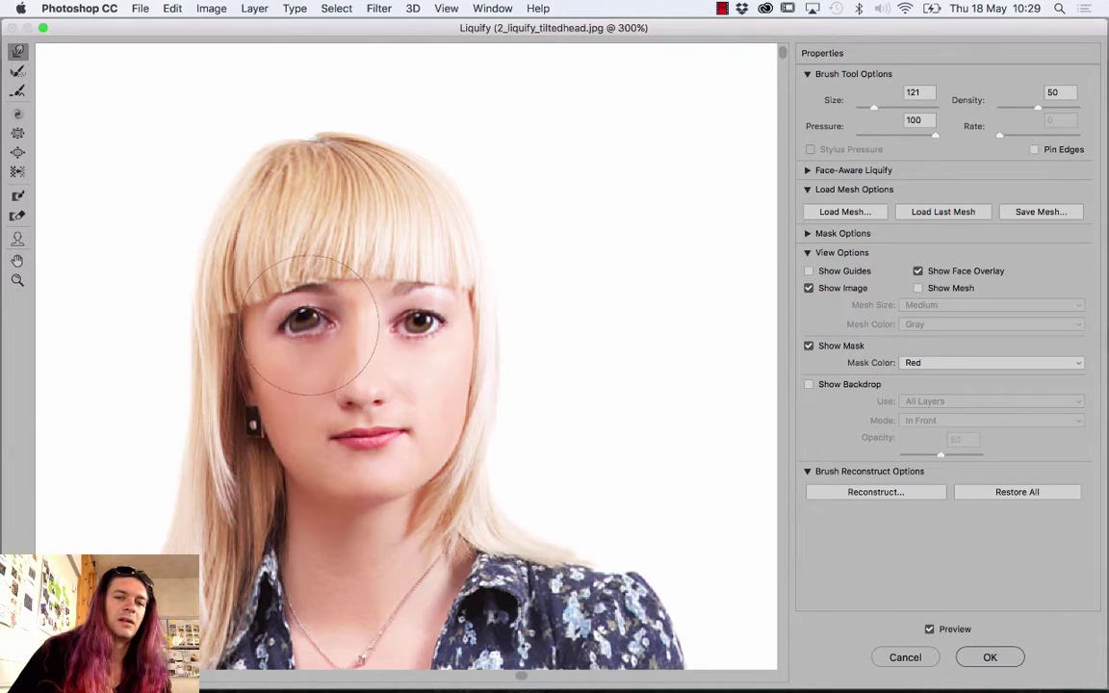
drag(308, 324, 312, 333)
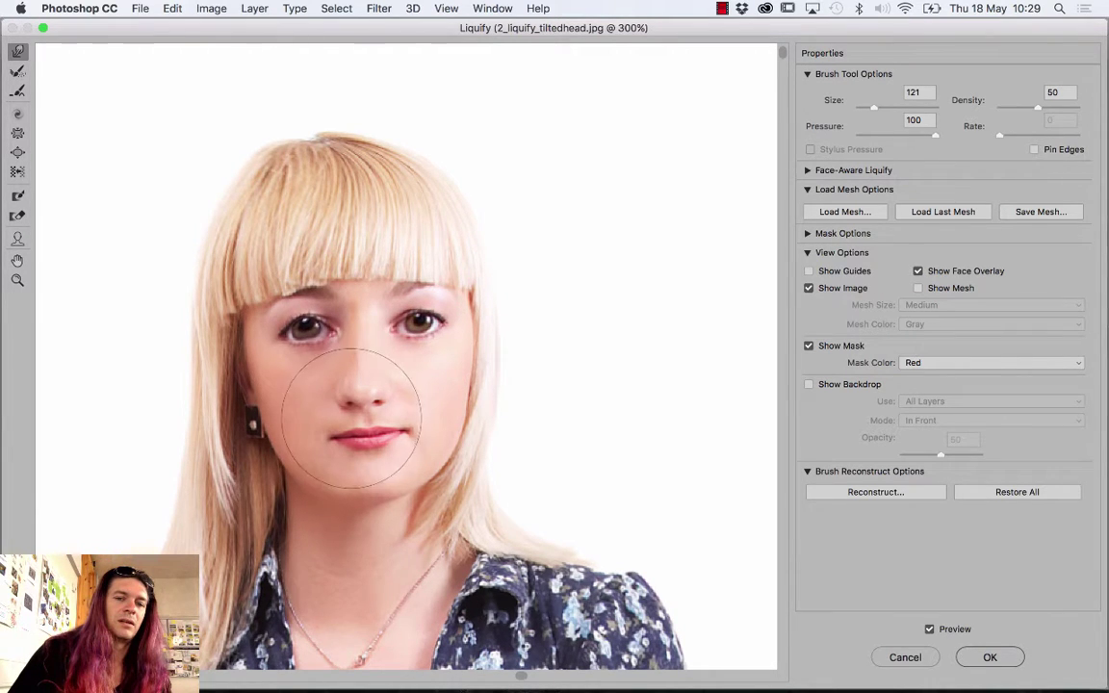
drag(354, 389, 360, 397)
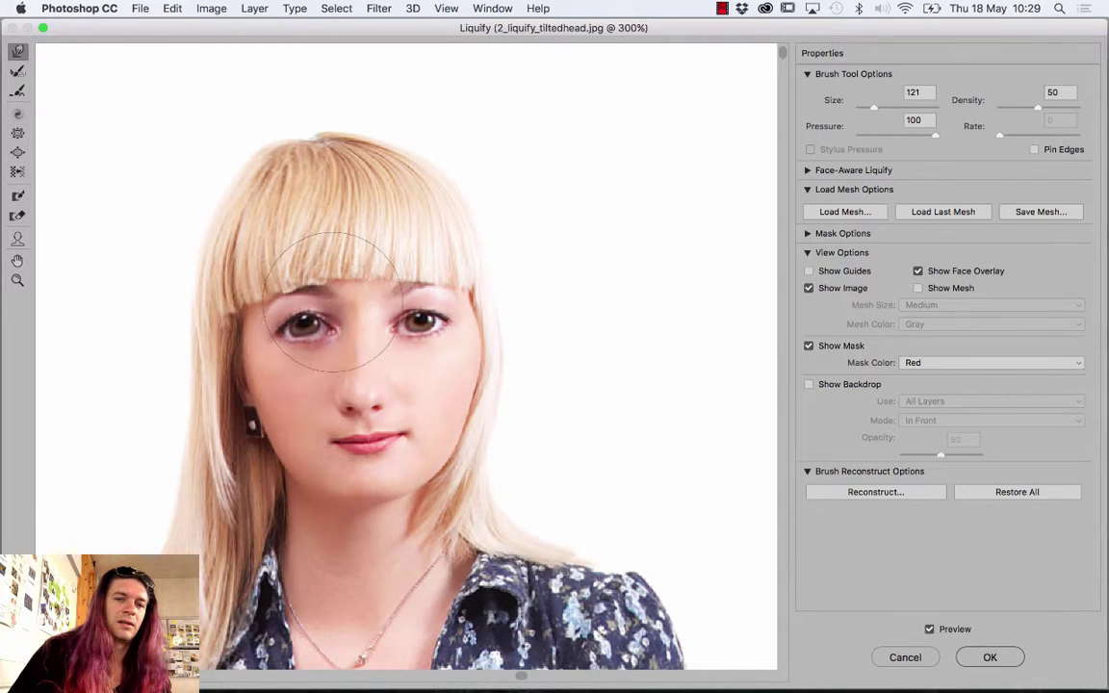
mouse_move(316, 156)
mouse_down()
mouse_move(279, 159)
mouse_move(414, 189)
mouse_up()
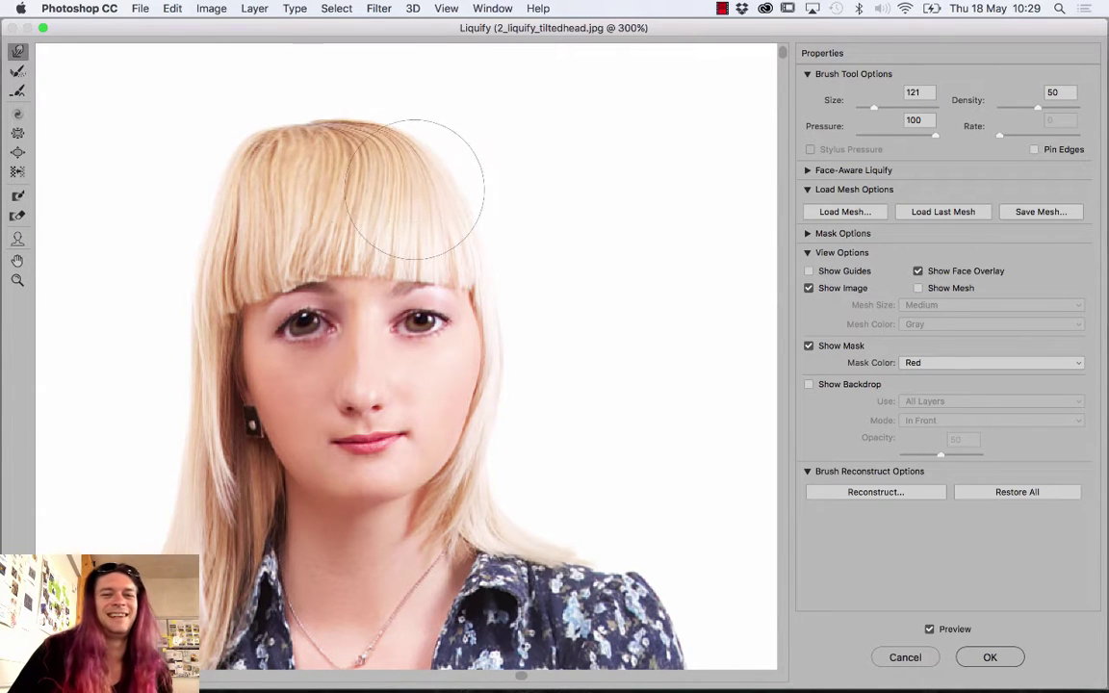
key(alt)
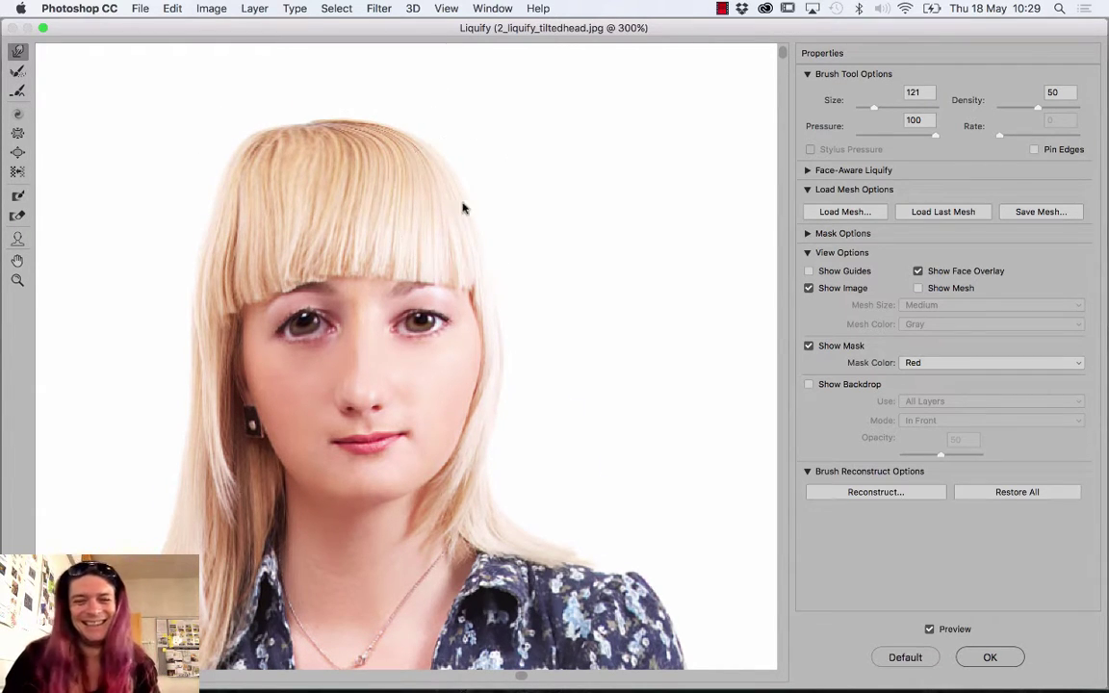
scroll(463, 208, down, 1)
scroll(463, 207, down, 1)
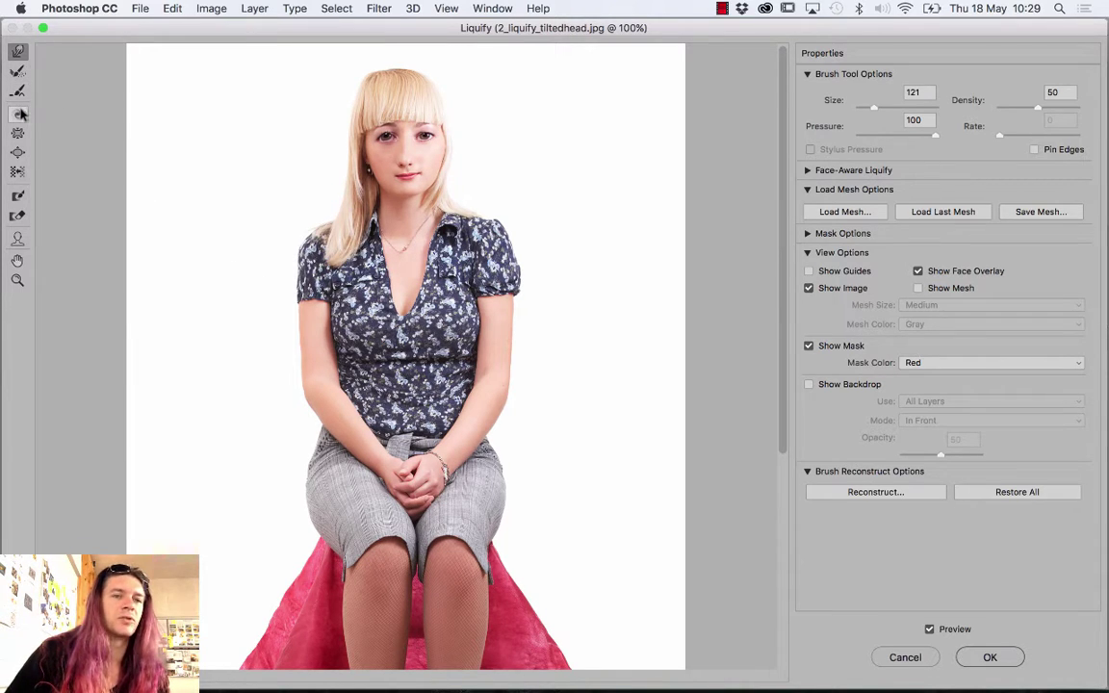
Set up the Reconstruct brush with size 75 and pressure 41
click(17, 73)
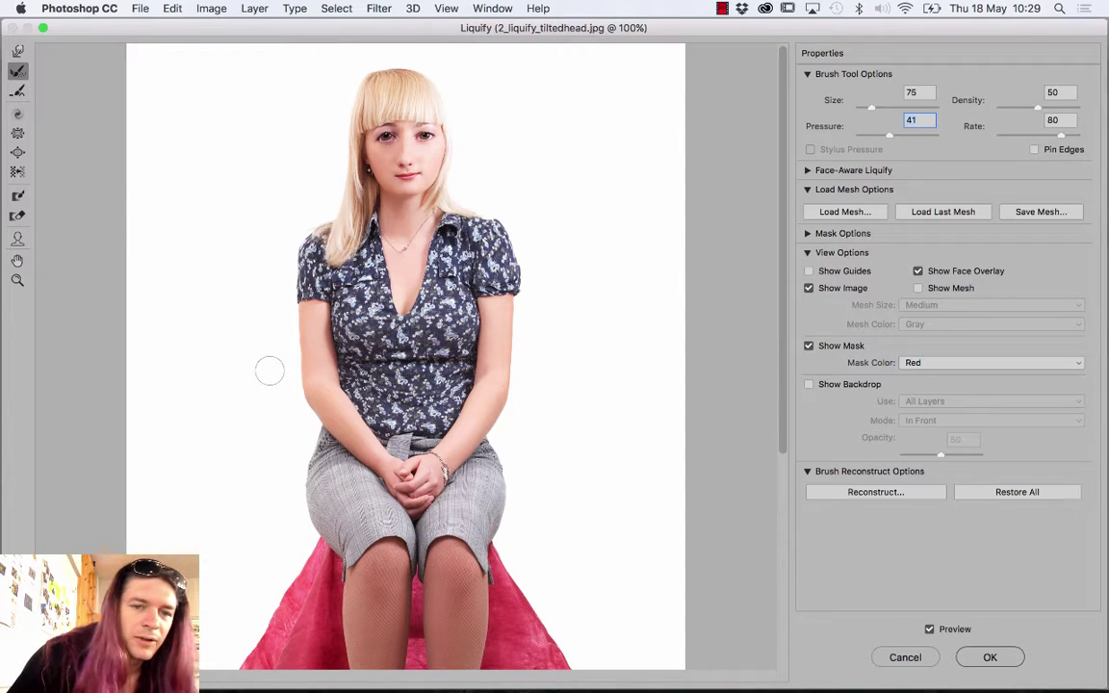
click(298, 354)
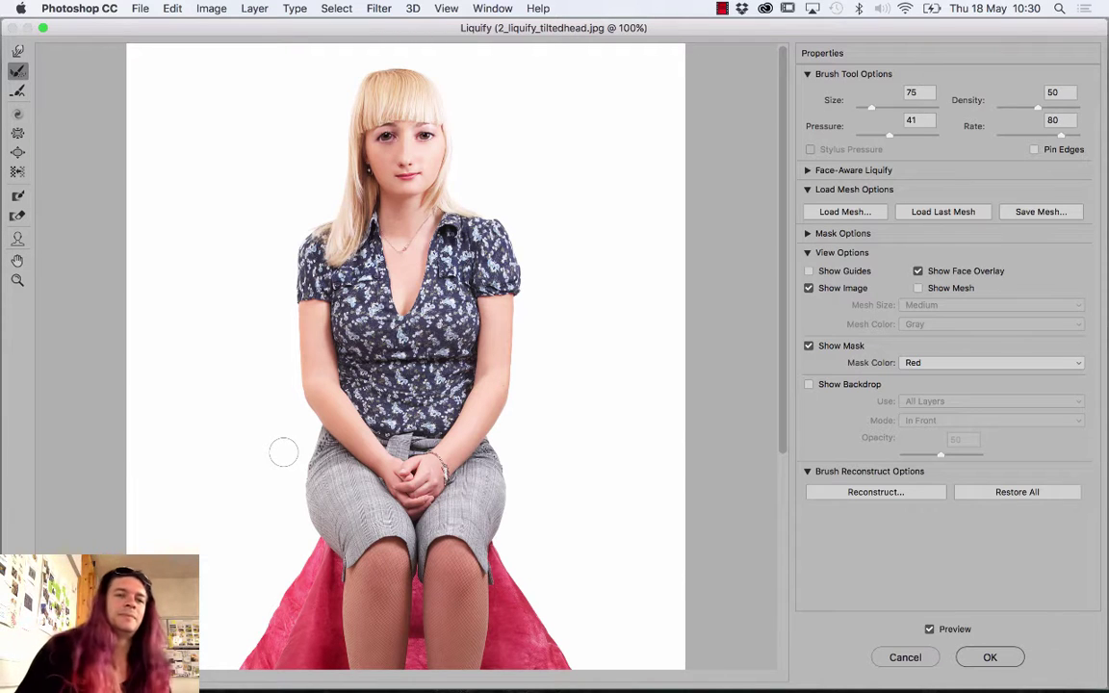
click(17, 114)
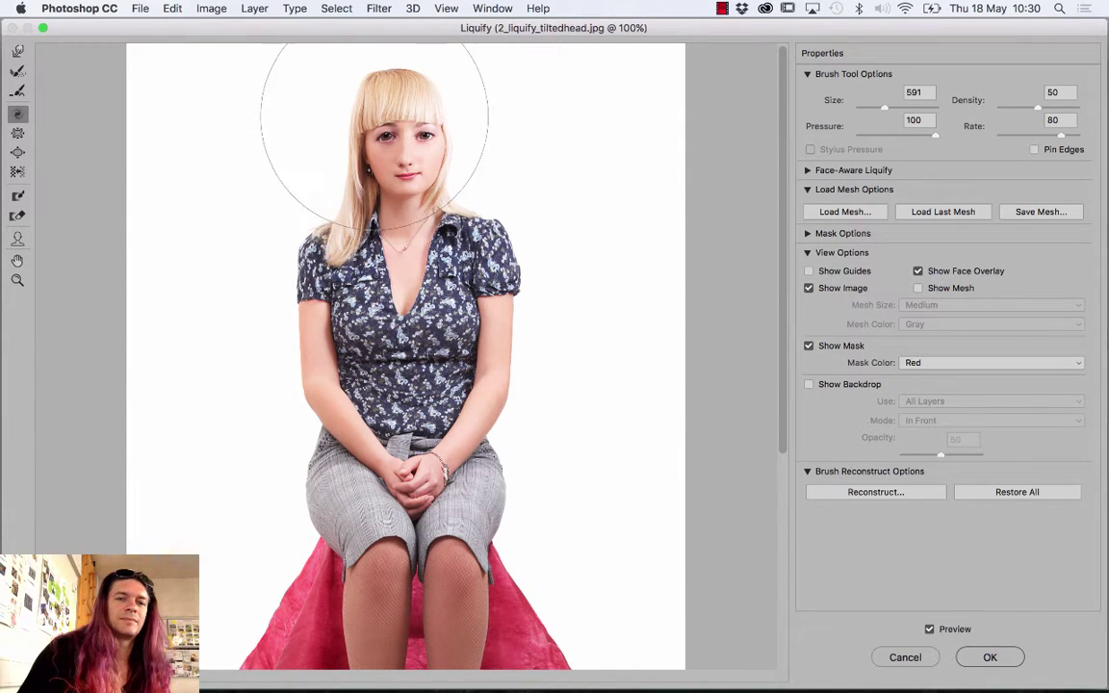
Twirl the head, warp a hair streak toward the upper right, and push the right elbow into a point
mouse_move(385, 130)
mouse_down()
mouse_move(390, 154)
mouse_move(359, 174)
mouse_move(423, 154)
mouse_up()
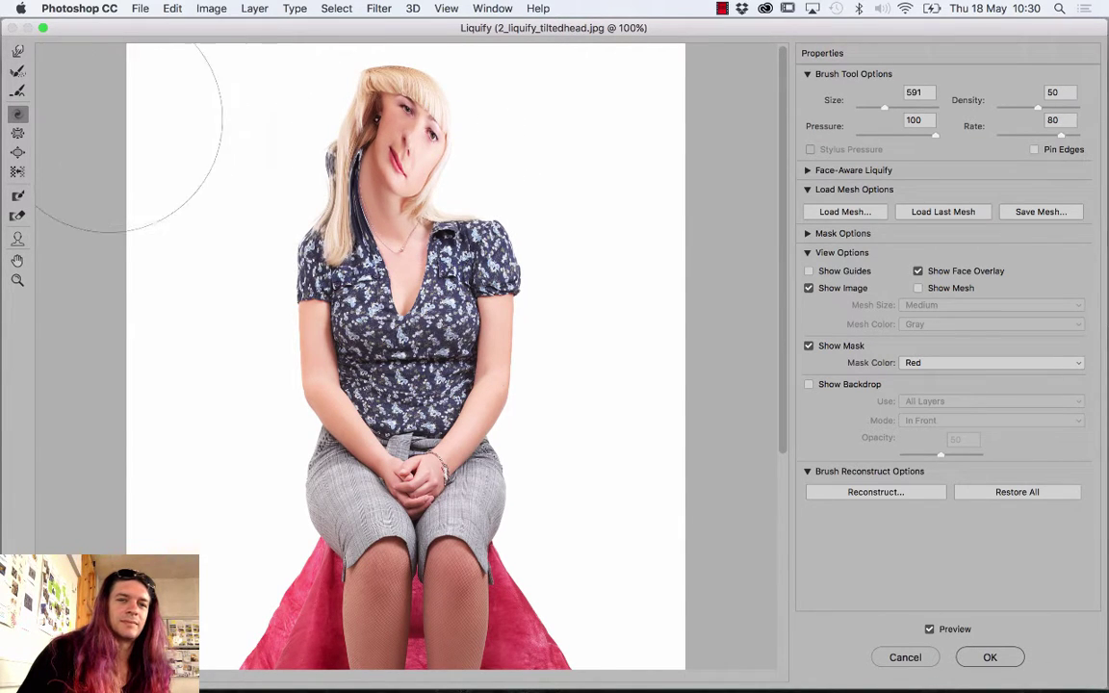
click(18, 54)
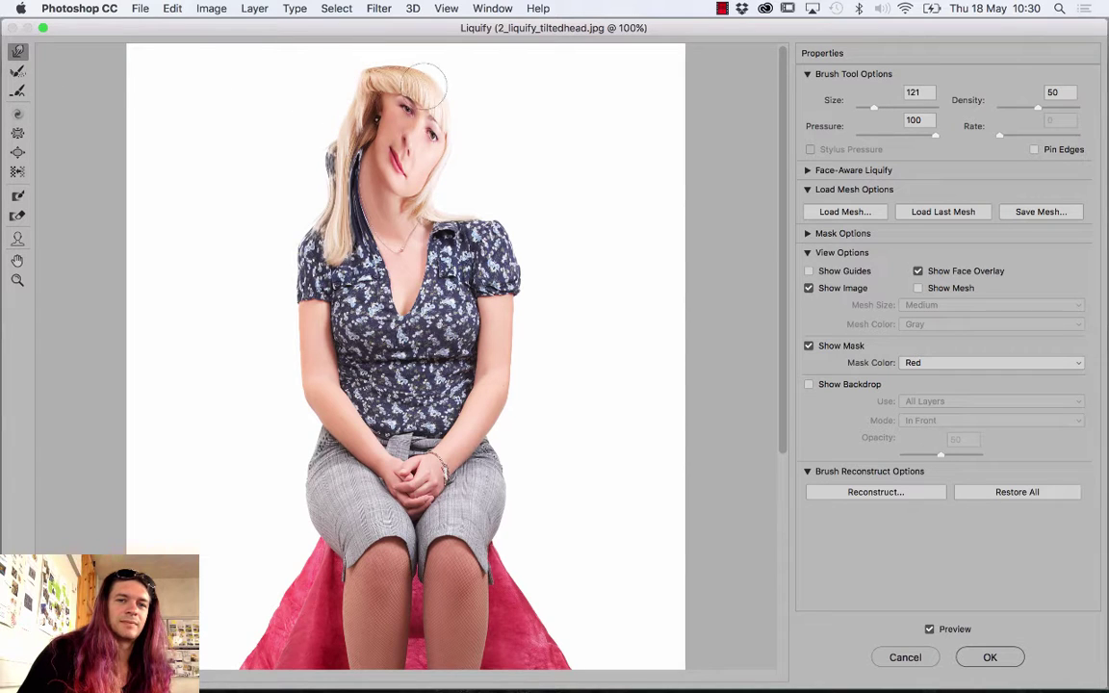
drag(441, 105, 589, 60)
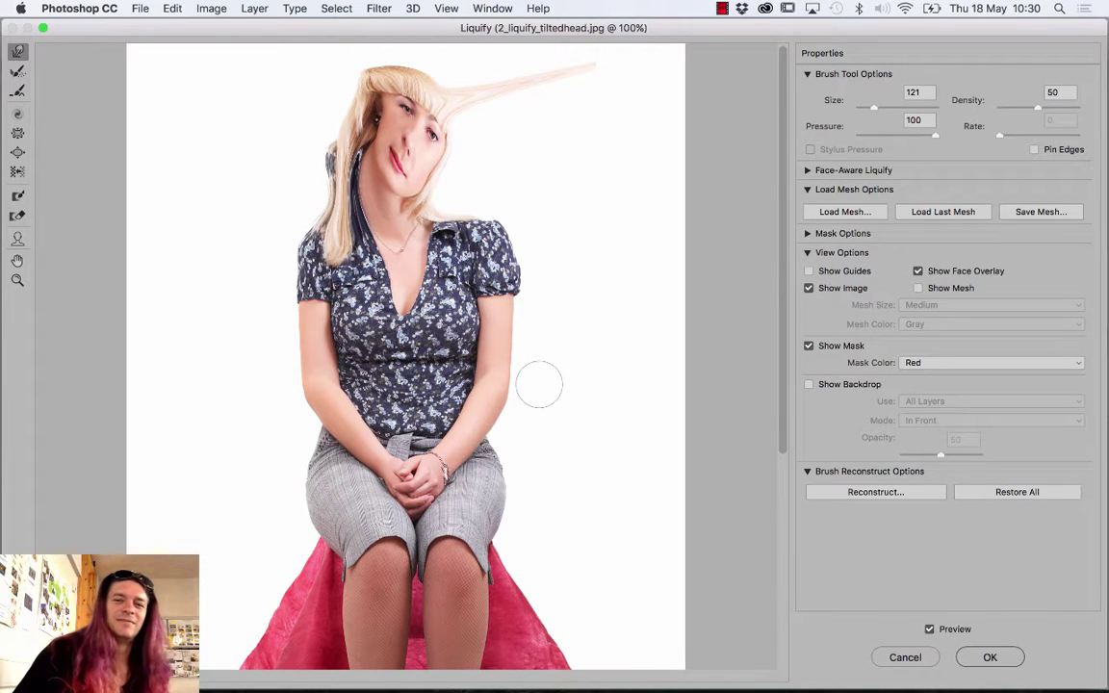
drag(507, 394, 525, 410)
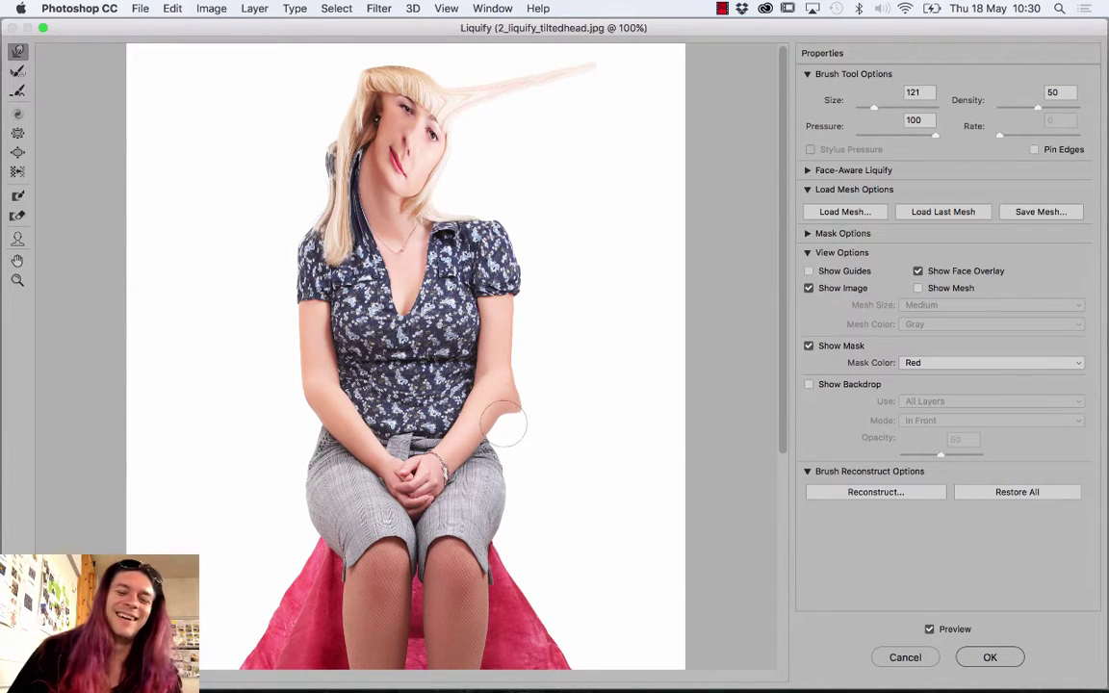
Zoom the Liquify preview in and out to inspect the exaggerated head and hair distortions
scroll(515, 465, down, 5)
scroll(515, 467, up, 5)
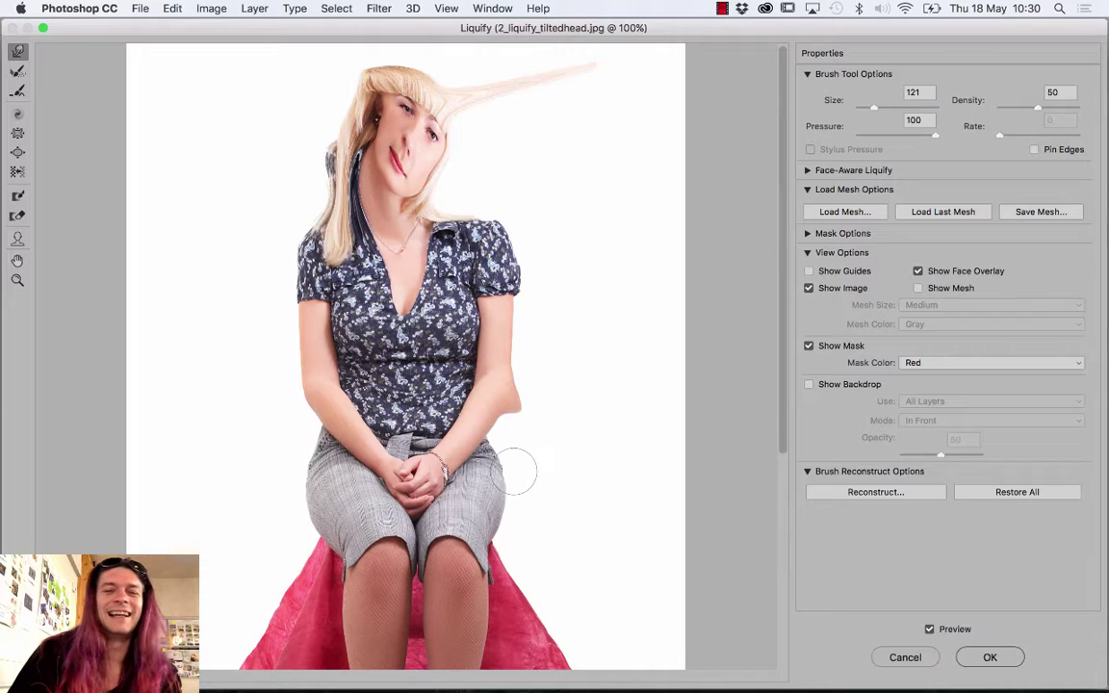
scroll(516, 471, down, 1)
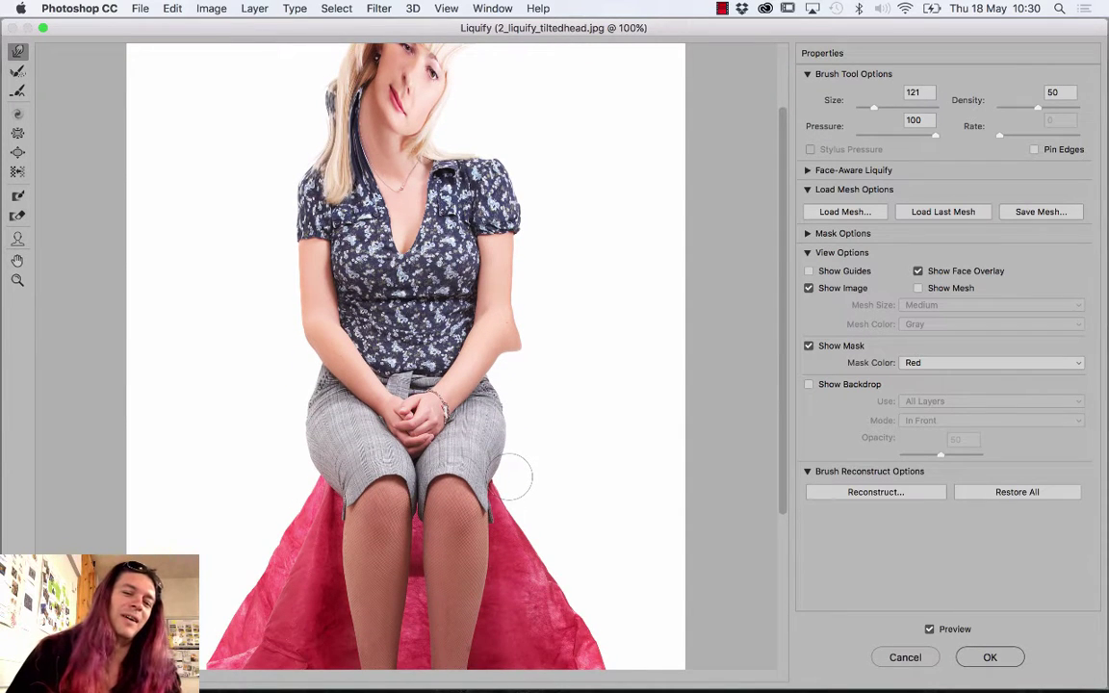
scroll(512, 474, down, 4)
scroll(512, 474, up, 5)
scroll(510, 476, down, 5)
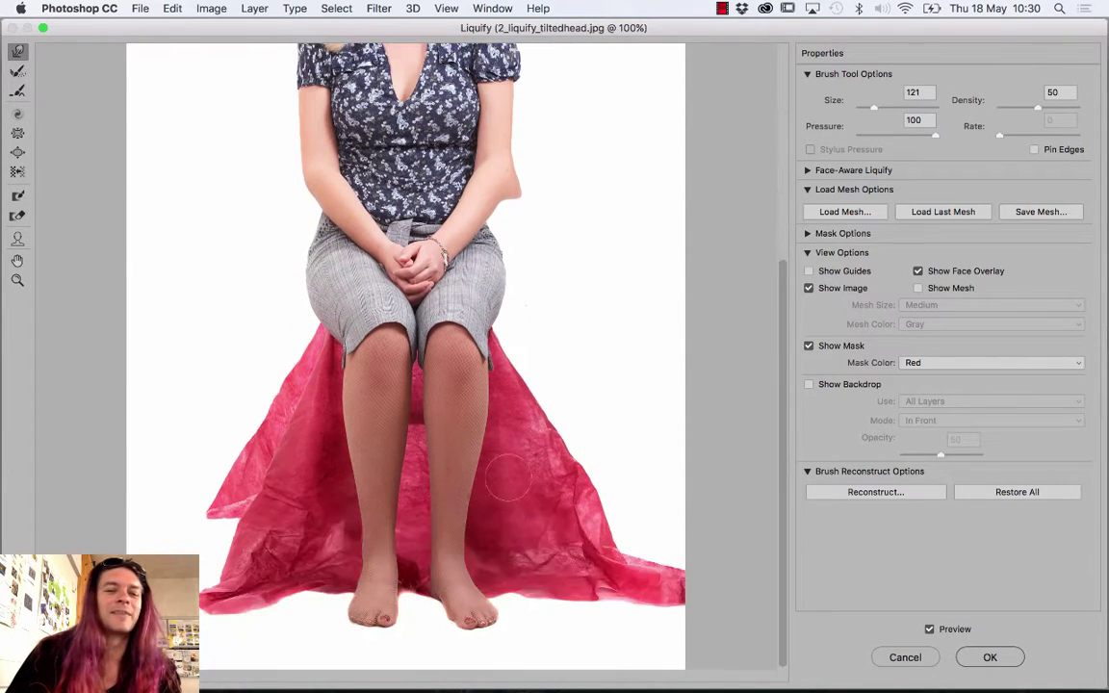
scroll(510, 477, up, 5)
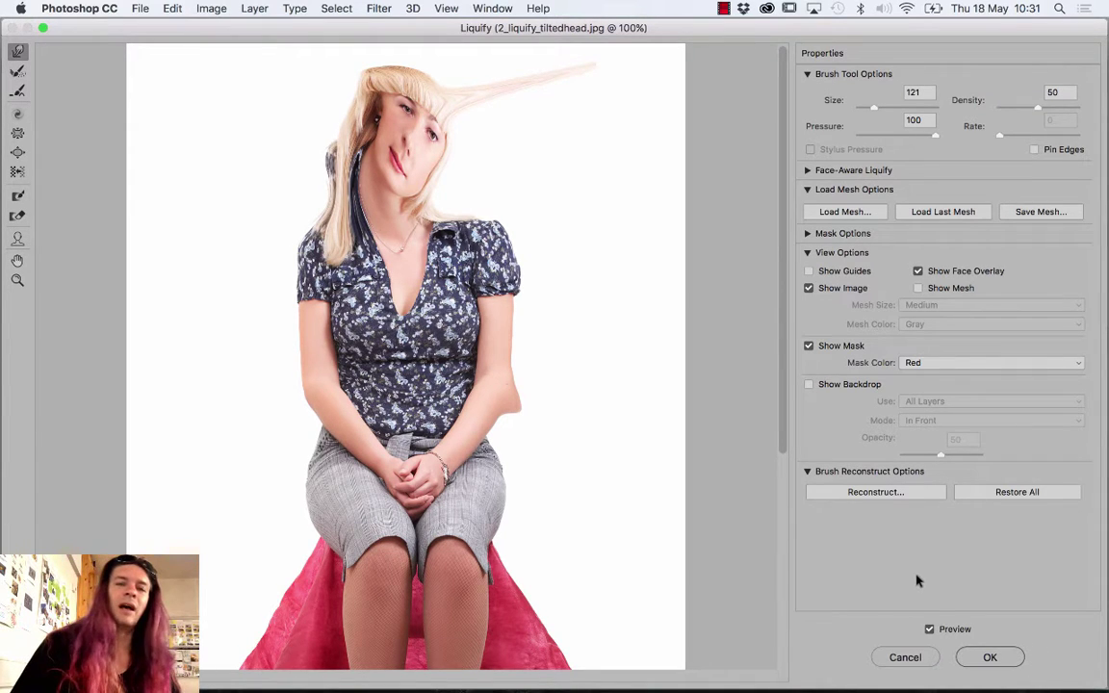
Cancel the Liquify distortions and start File > Open
click(907, 658)
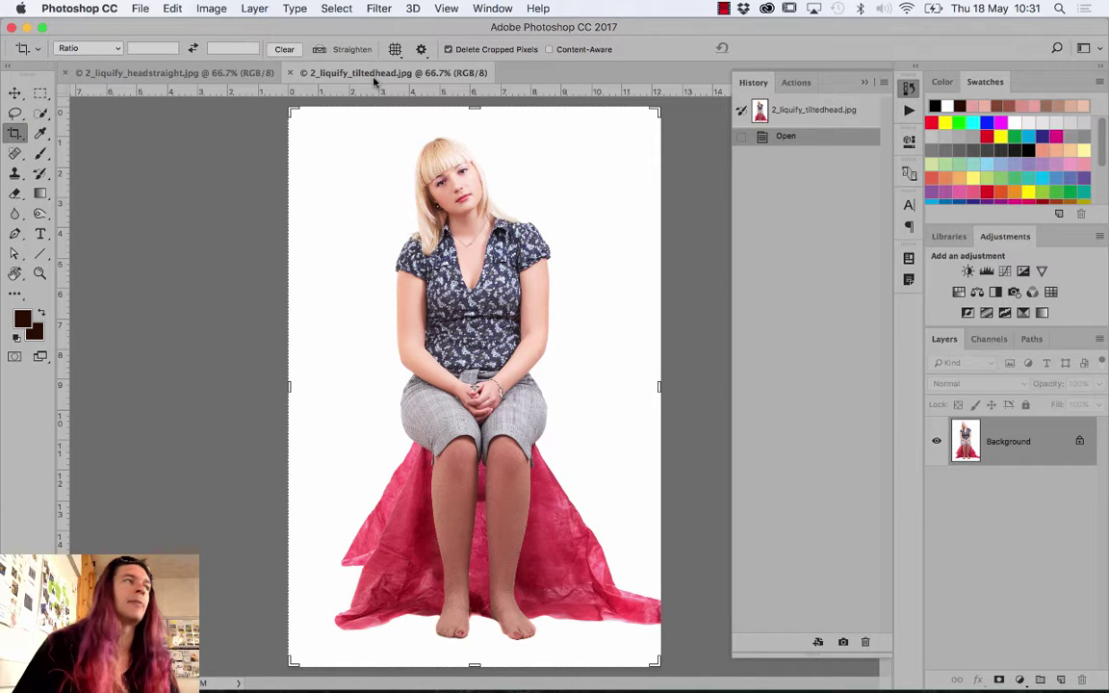
click(141, 8)
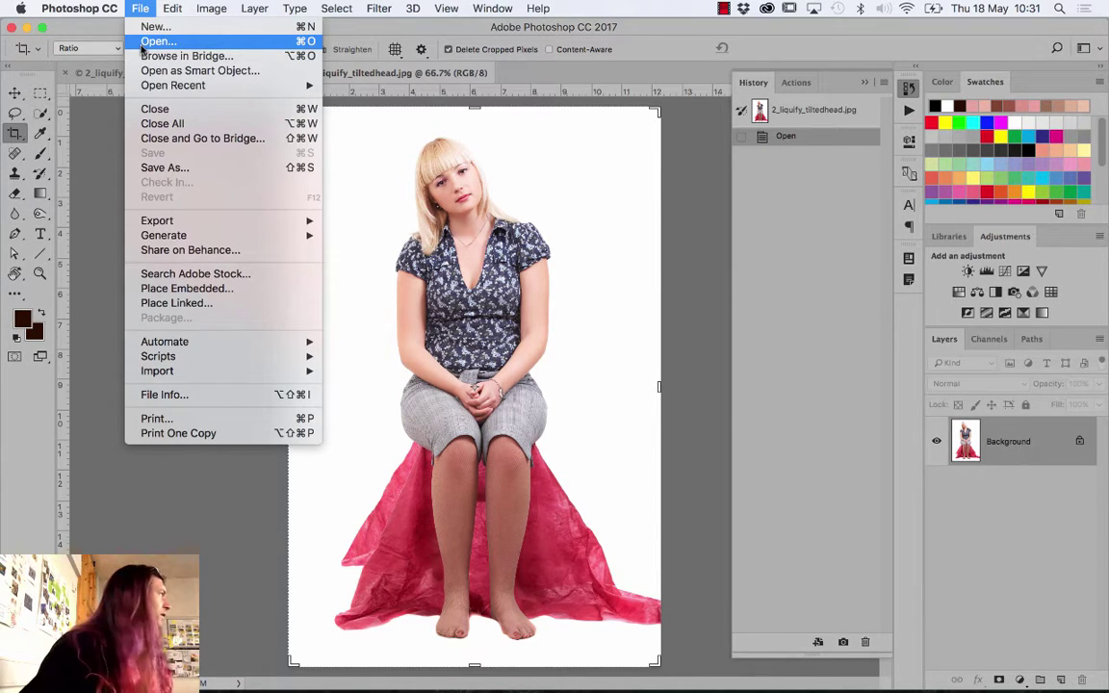
click(143, 43)
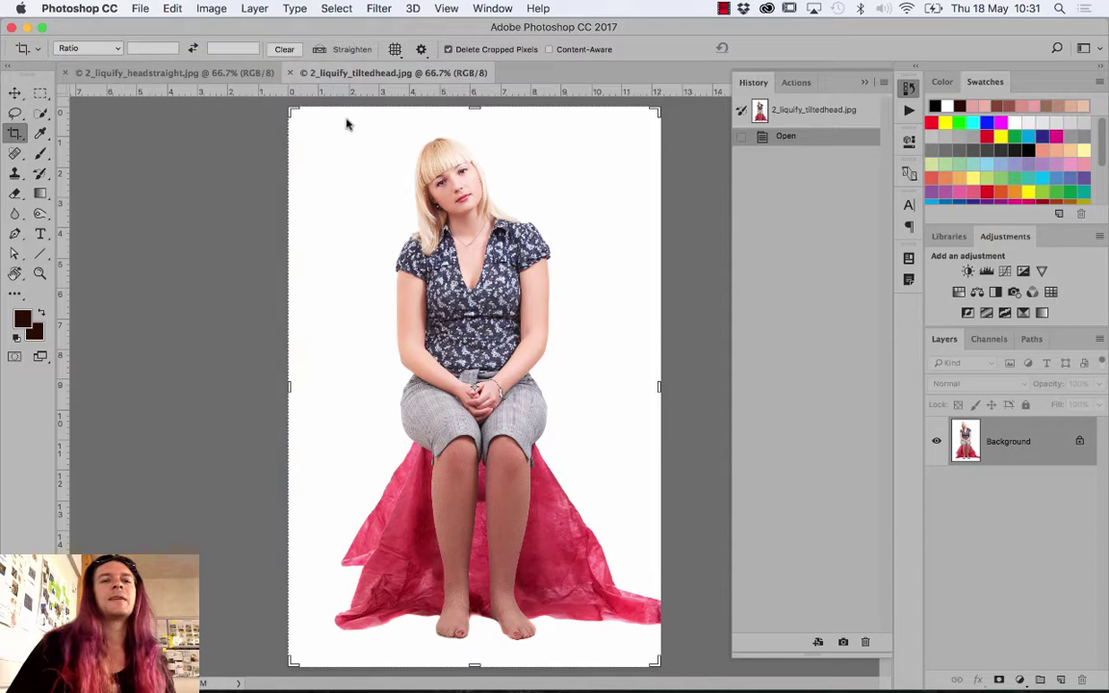
Browse Cover_Transform > PS_Manipulation > _Waistline and highlight waistline01.jpg in the list
click(509, 85)
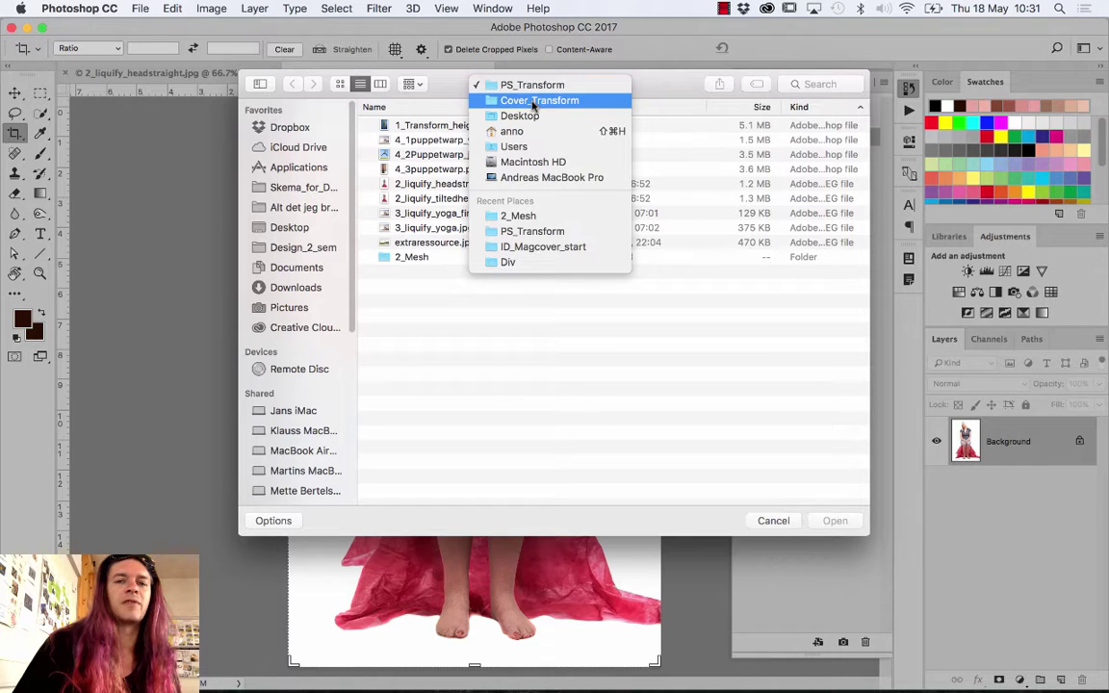
click(532, 102)
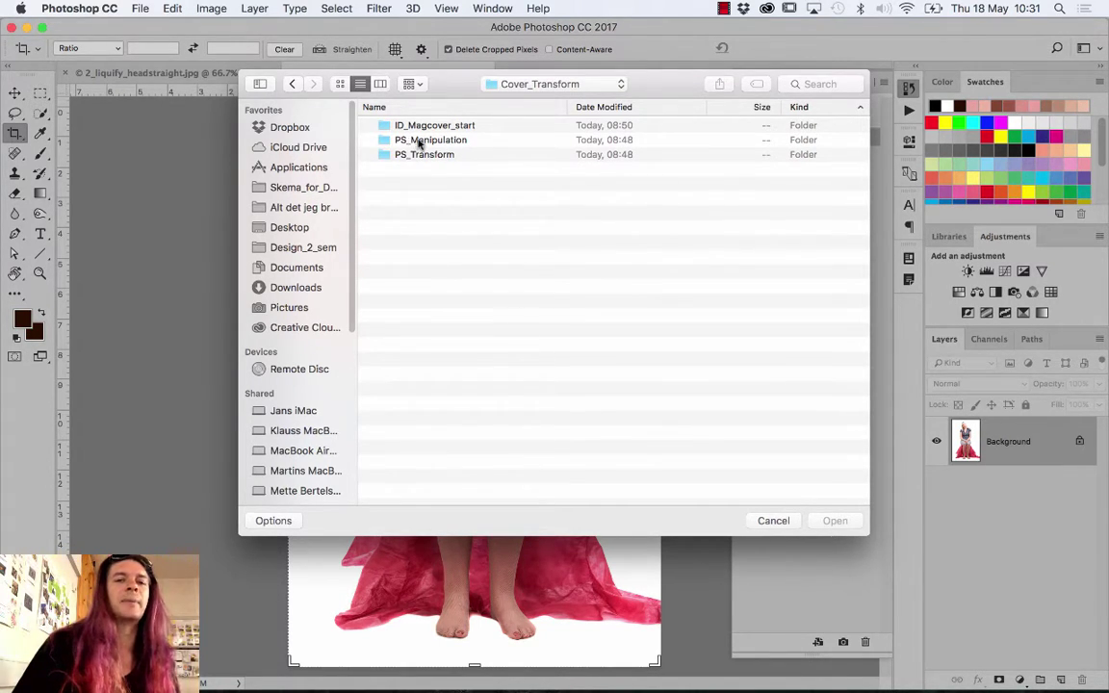
click(428, 142)
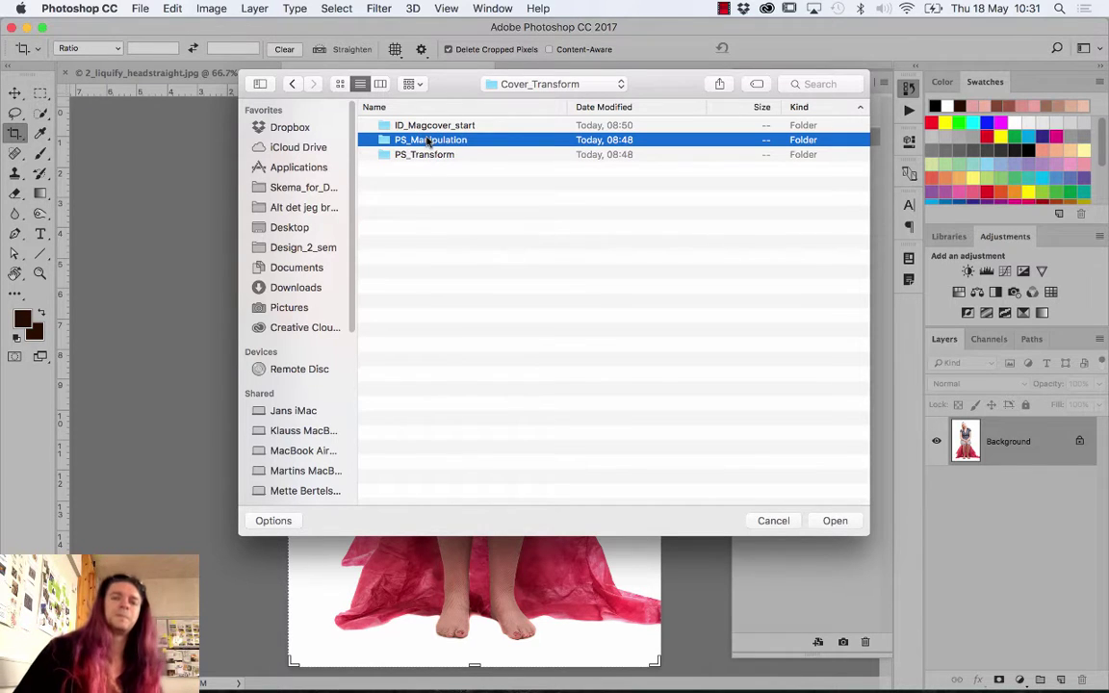
double_click(428, 141)
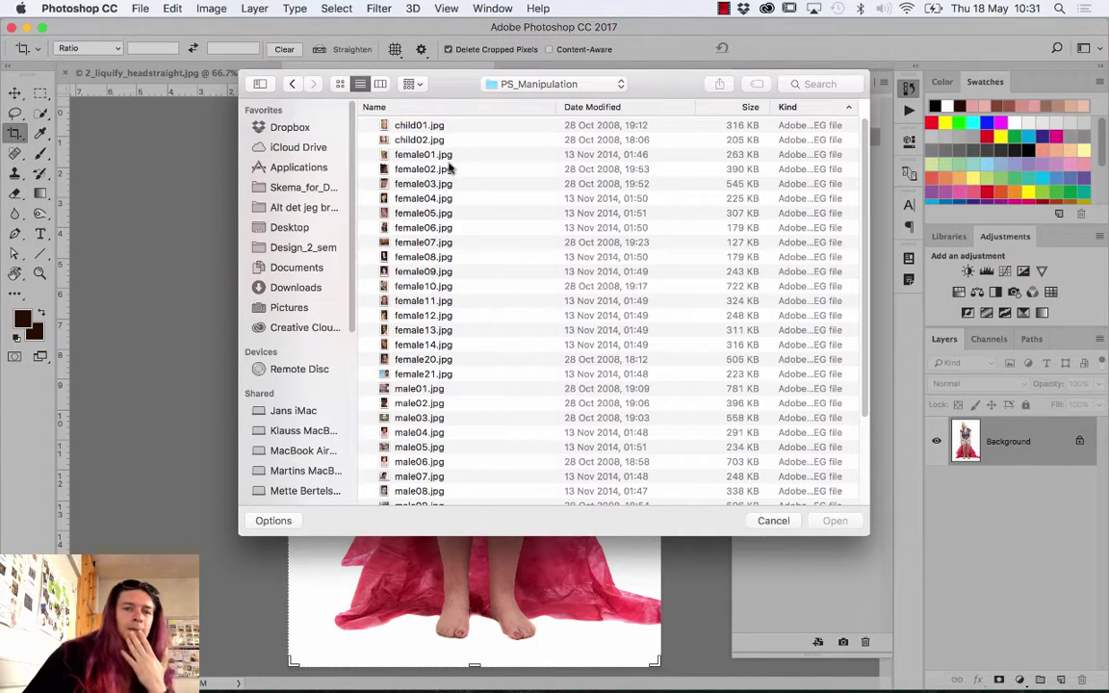
scroll(419, 276, down, 2)
scroll(419, 276, down, 3)
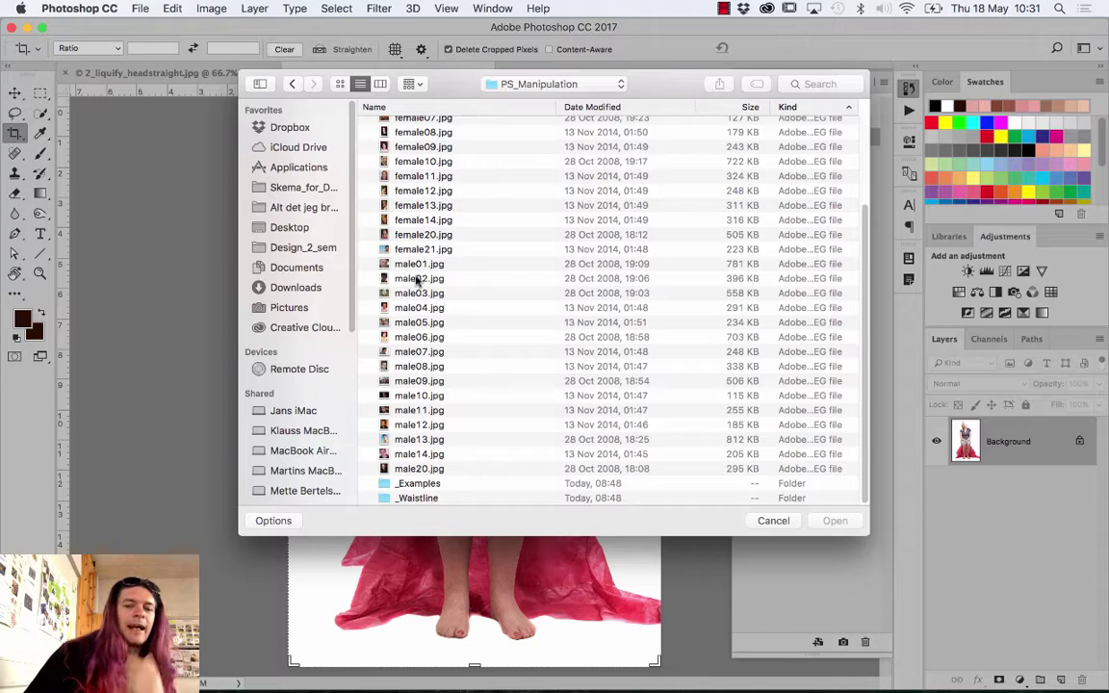
click(420, 497)
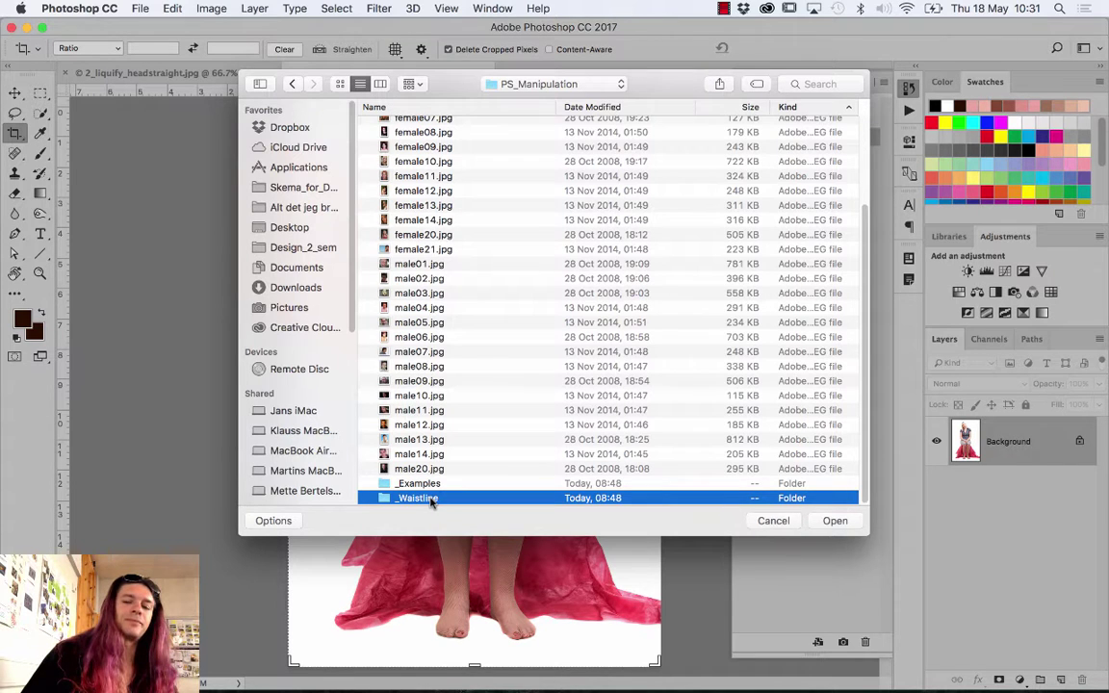
double_click(431, 498)
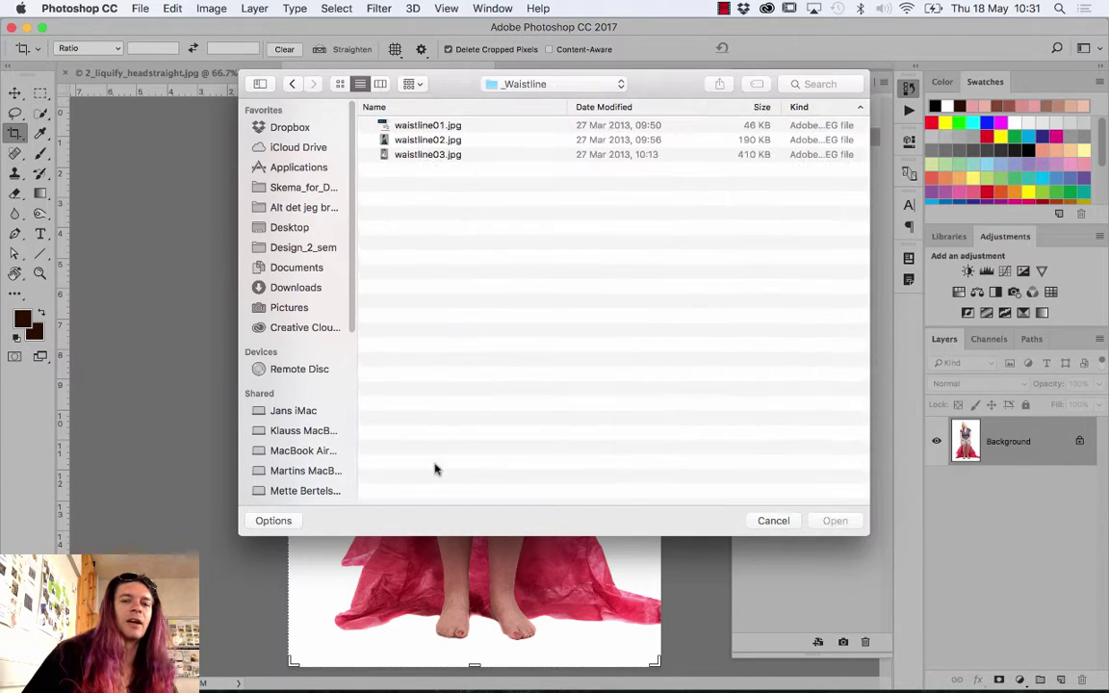
click(430, 138)
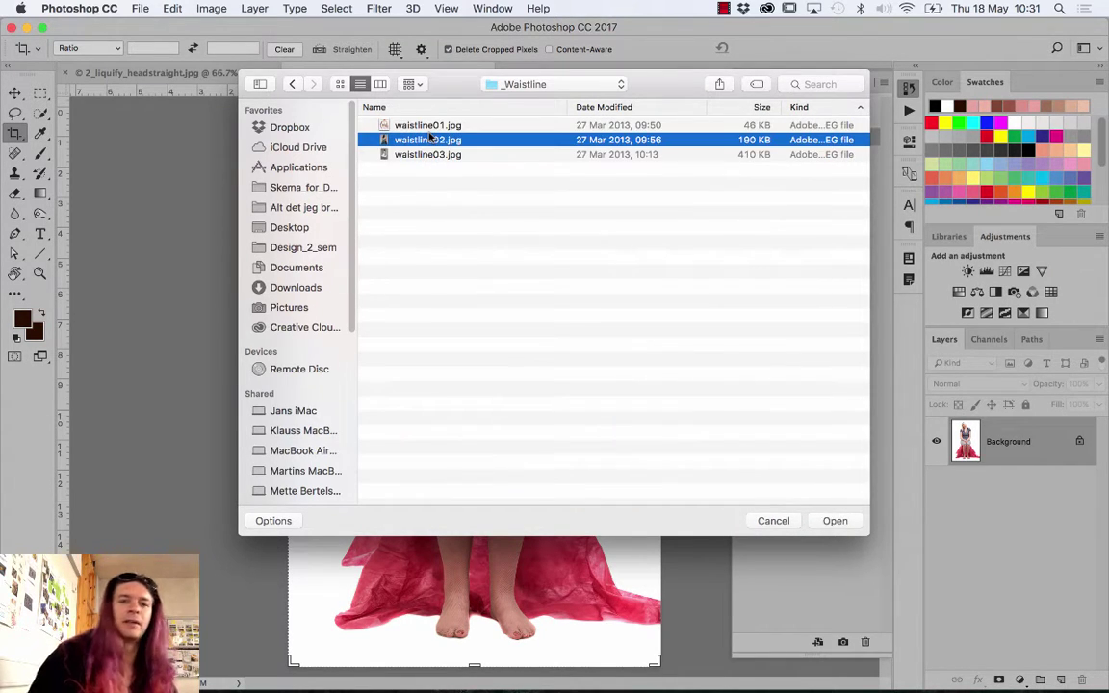
key(Up)
key(space)
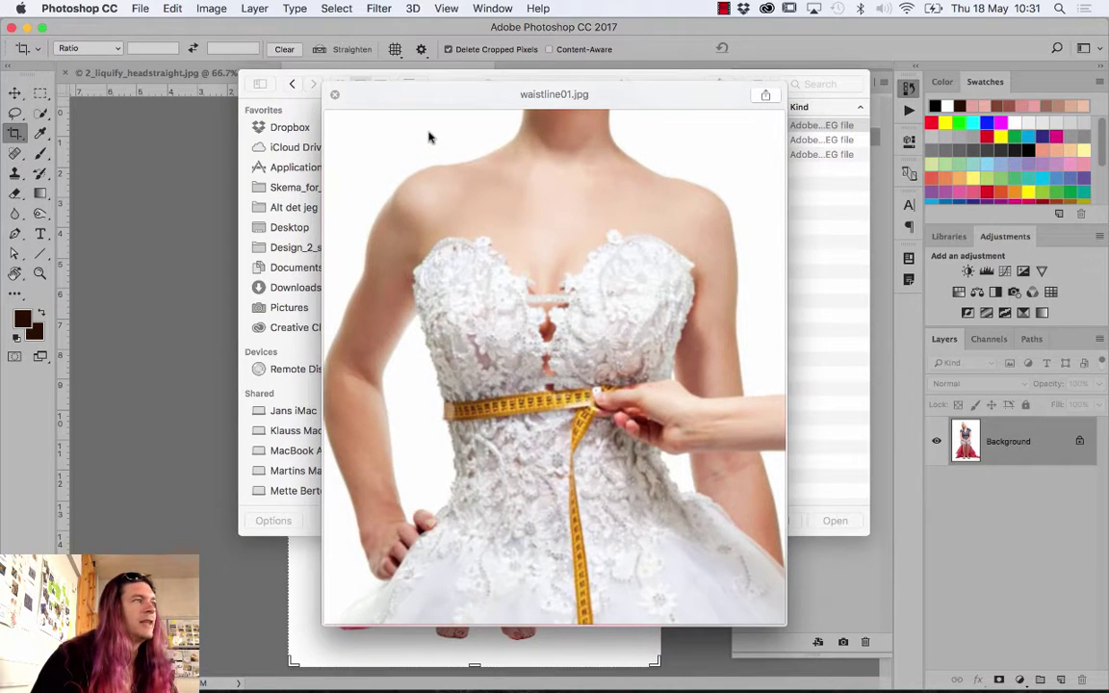
key(Down)
key(Up)
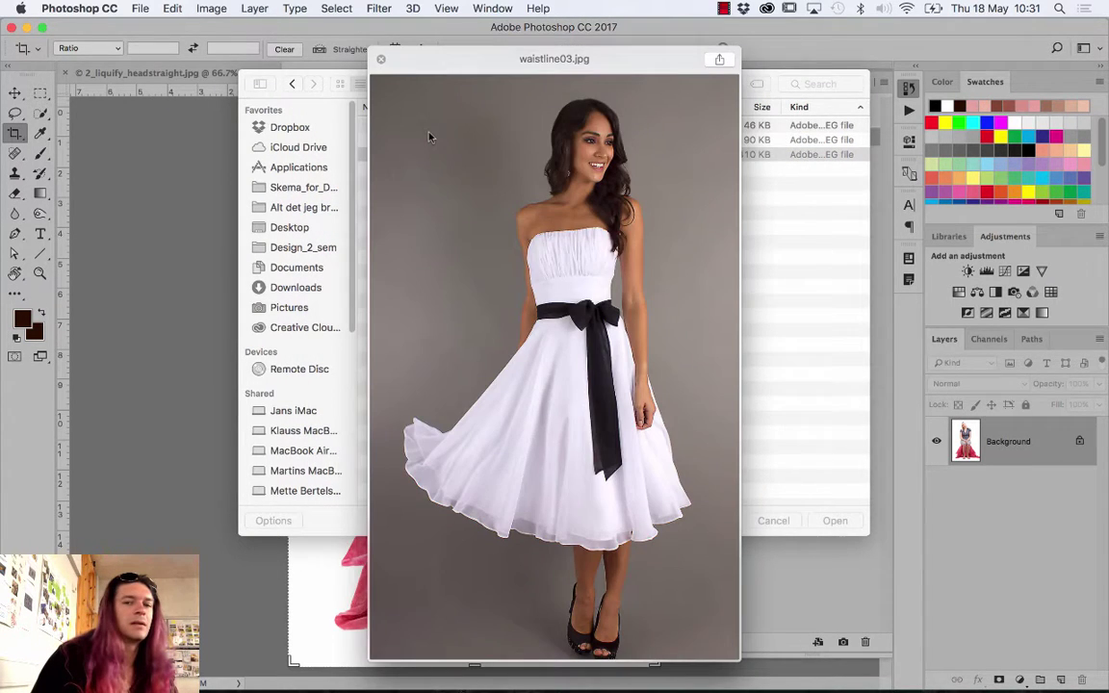
key(Down)
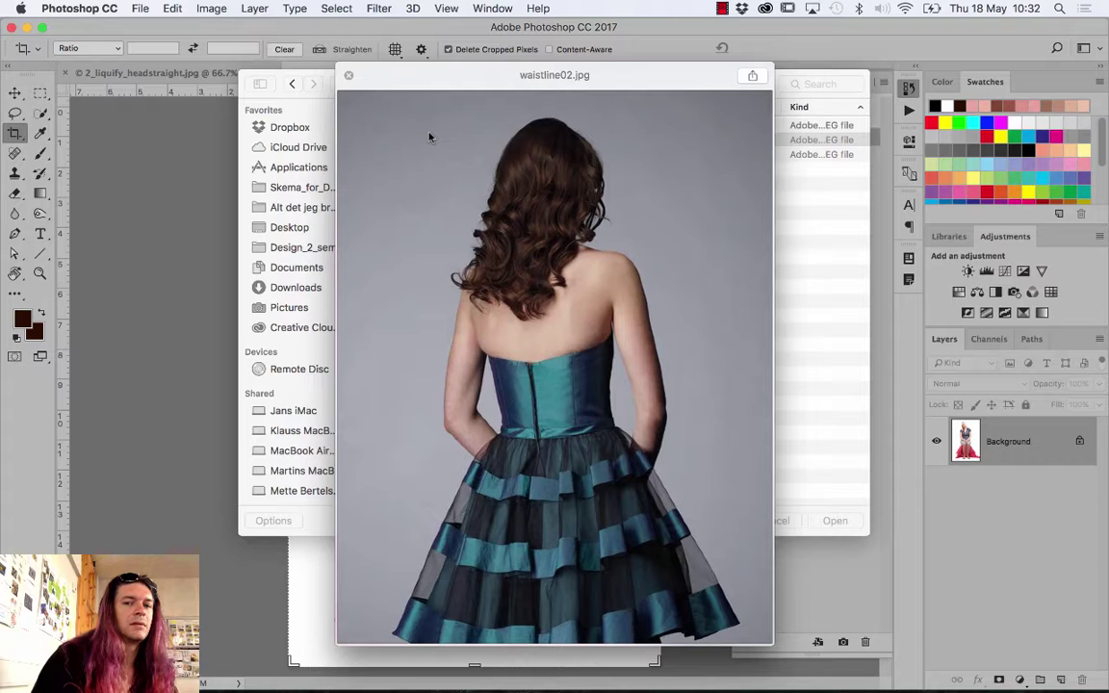
key(Down)
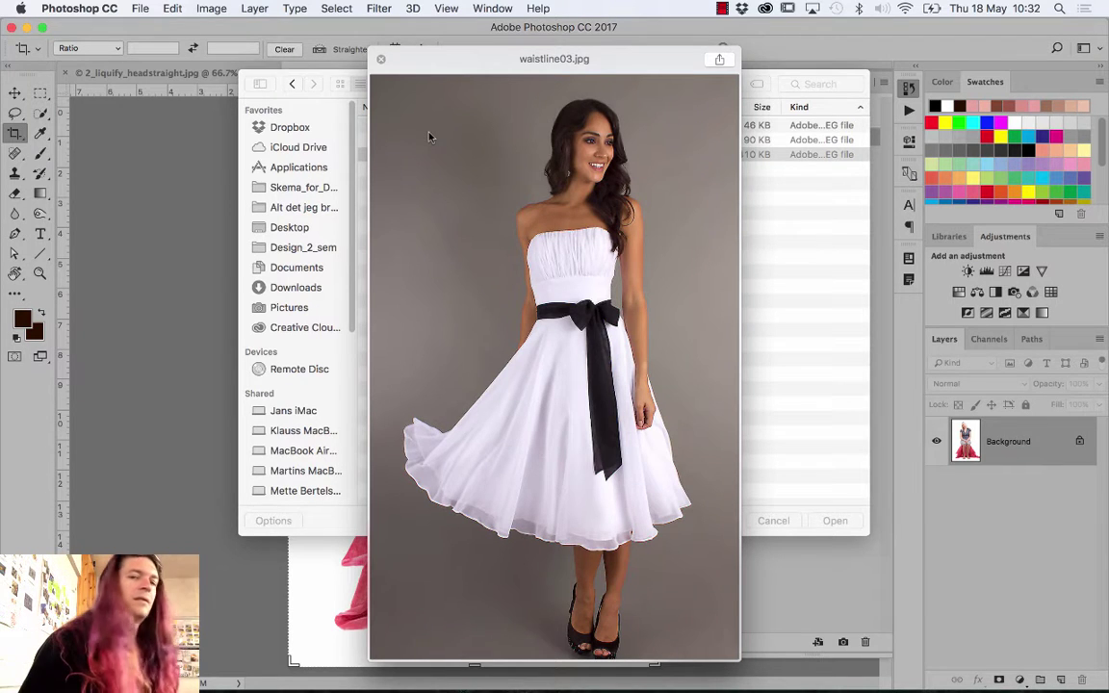
key(Up)
key(Down)
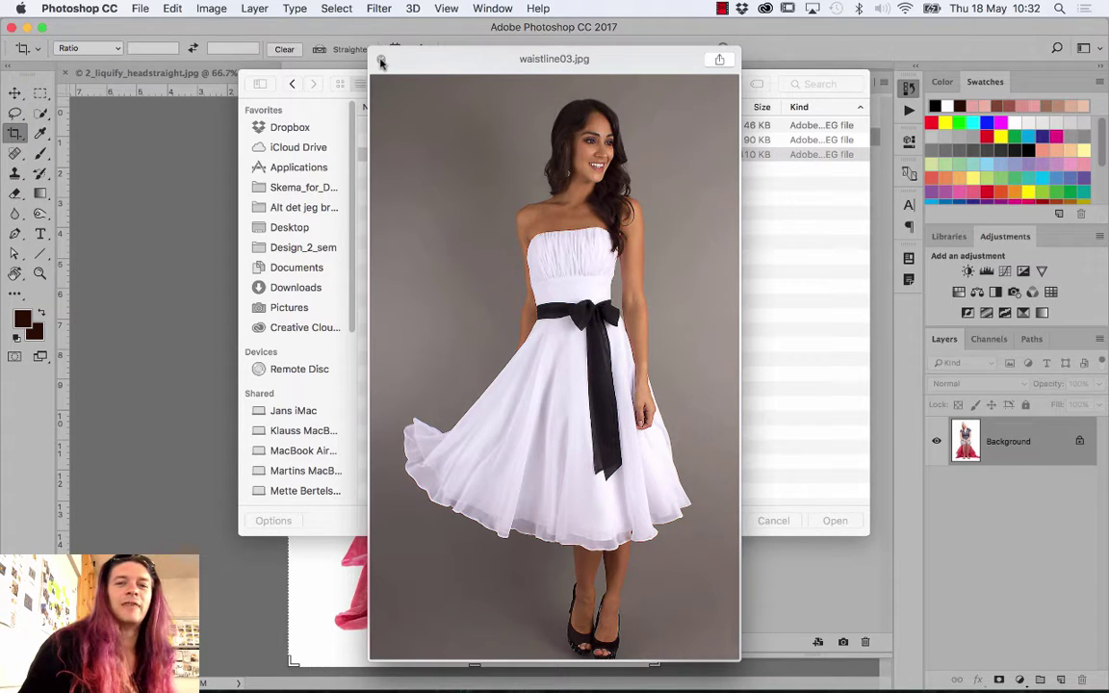
click(381, 62)
click(443, 141)
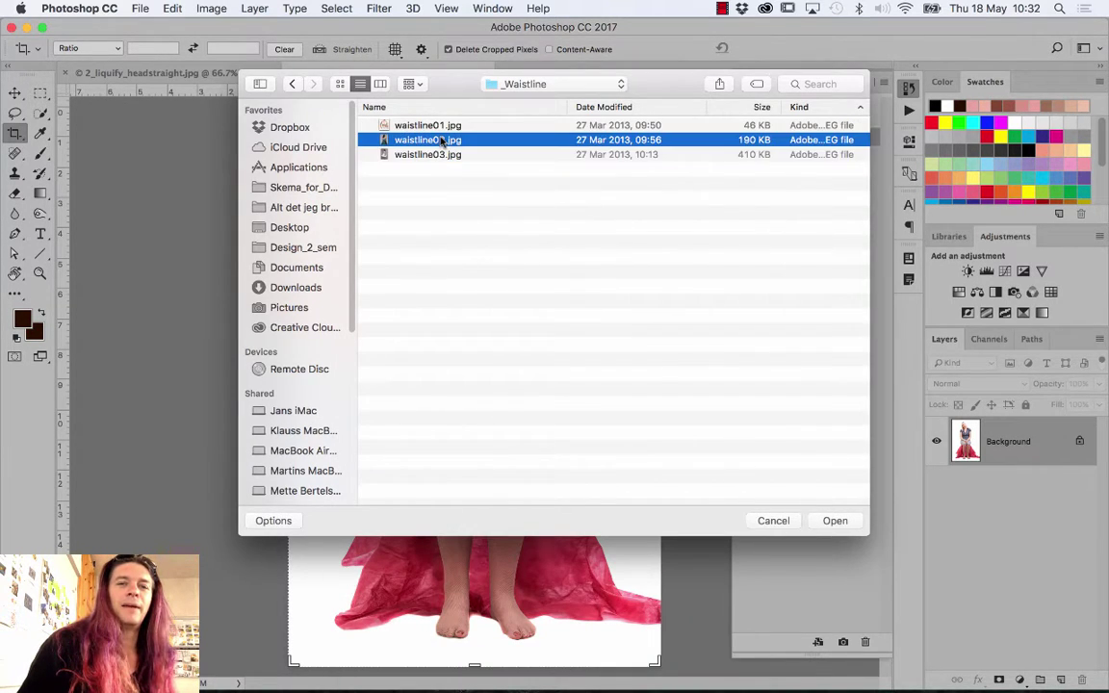
key(space)
key(Up)
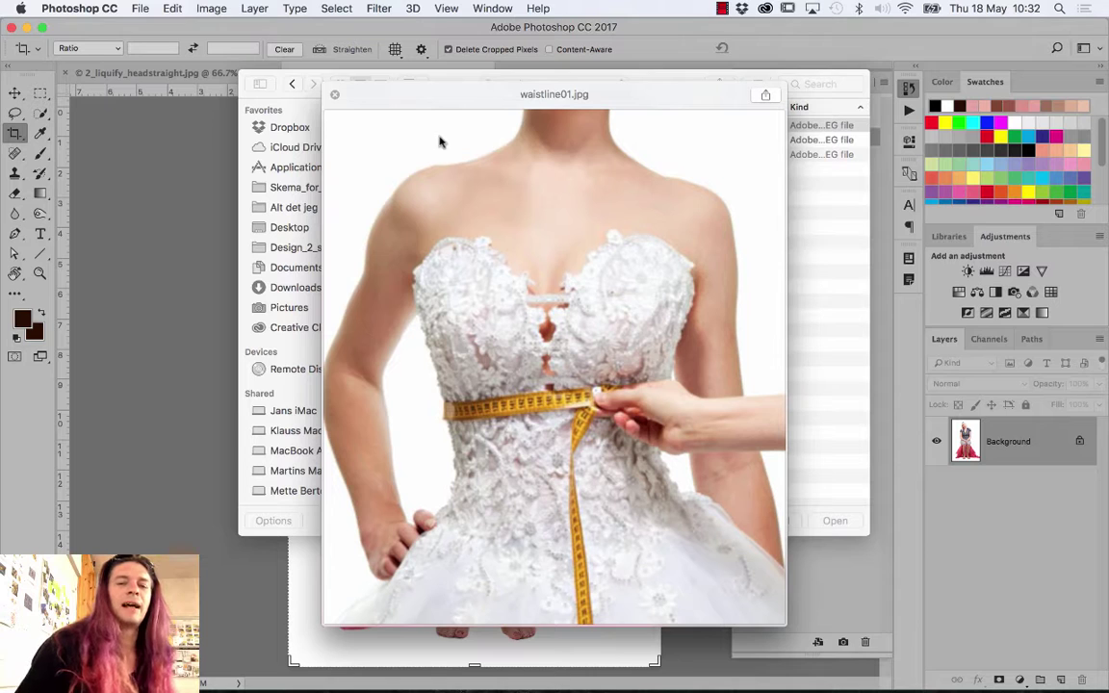
click(335, 96)
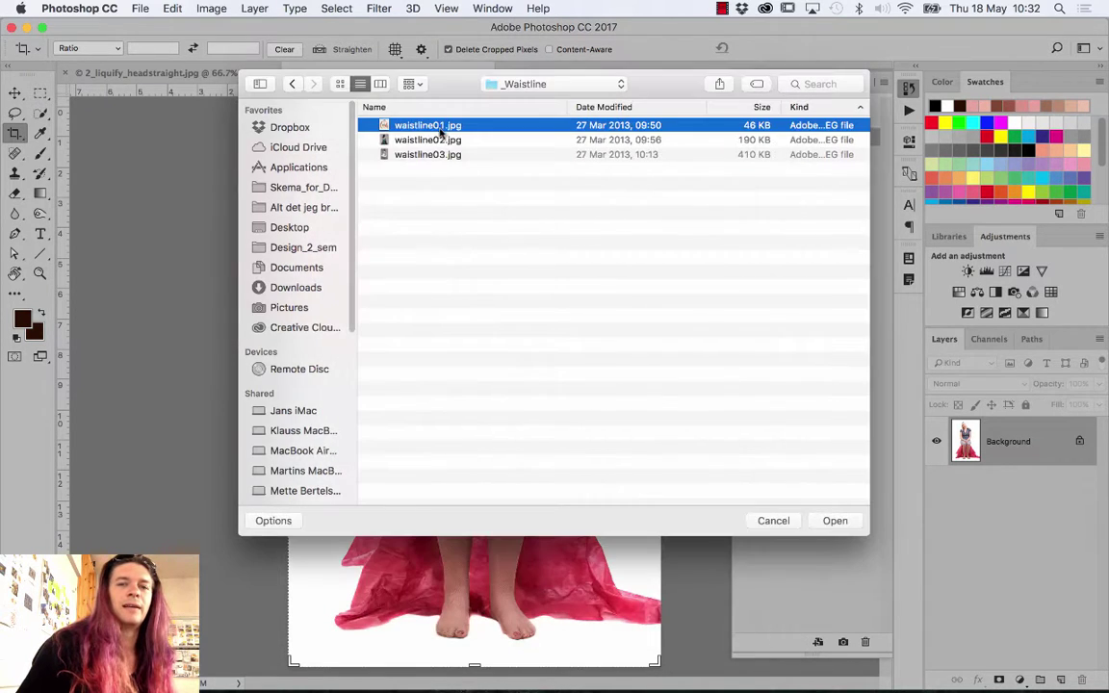
key(space)
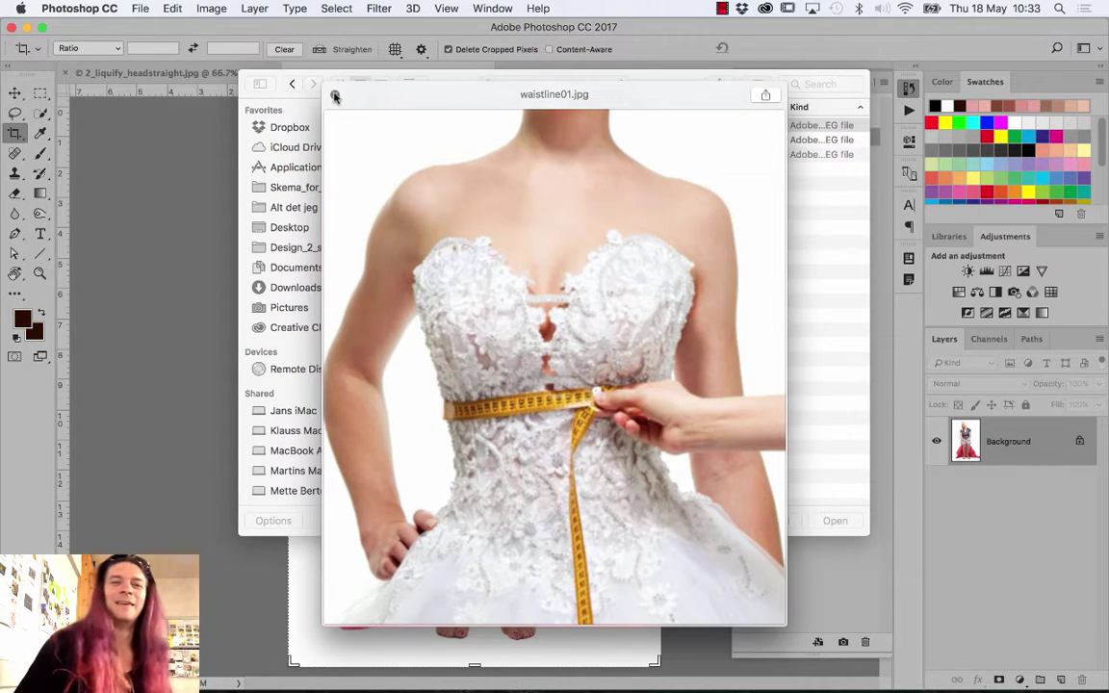
click(335, 97)
click(458, 145)
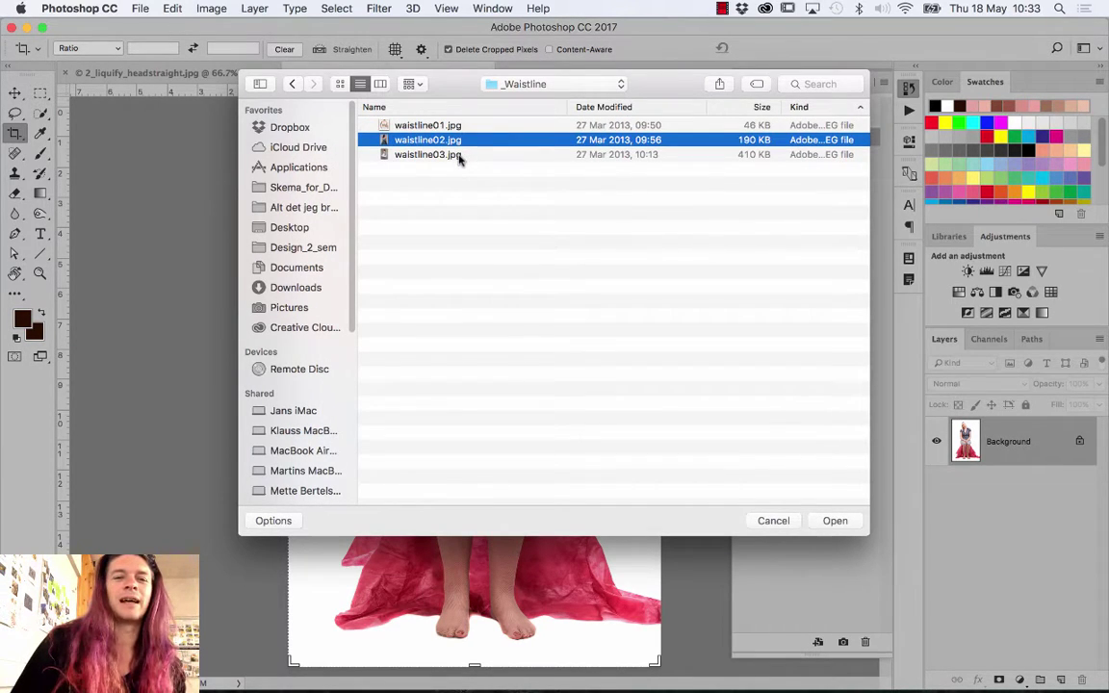
Open waistline02.jpg, fit it to the screen, and select the Move tool
click(834, 520)
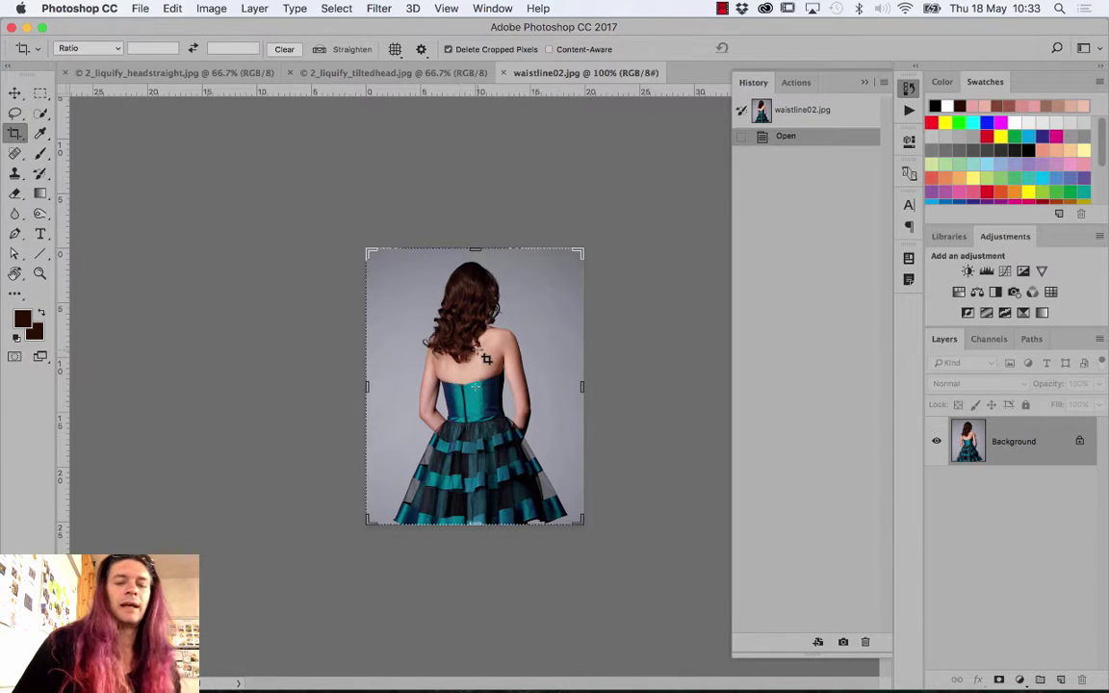
key(ctrl+0)
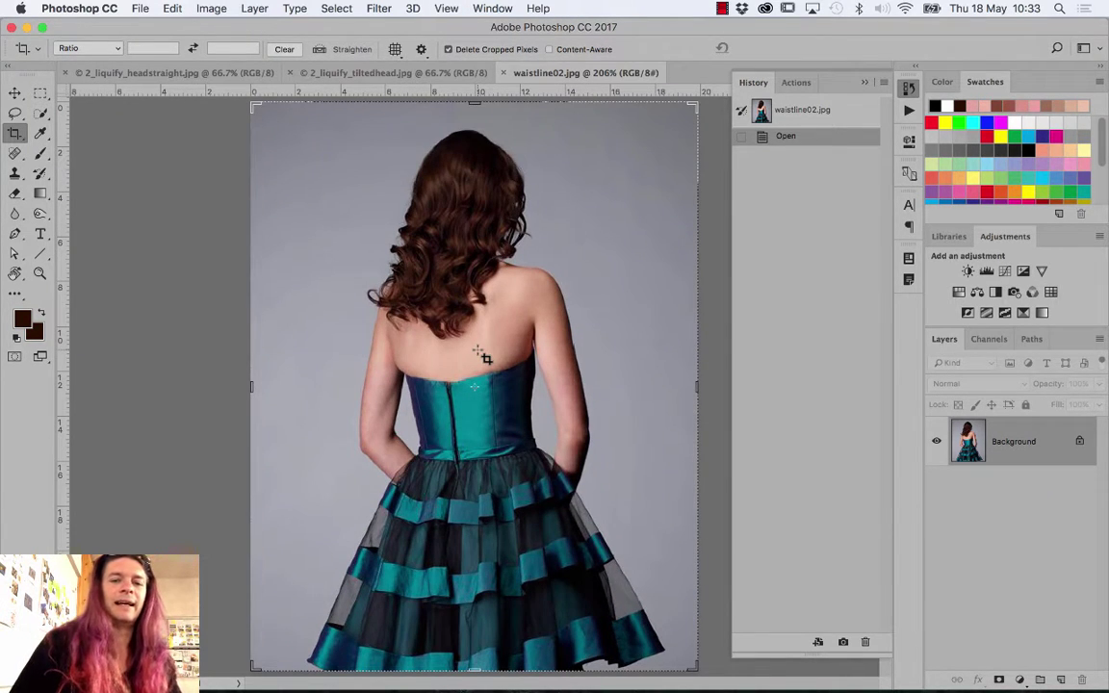
click(16, 90)
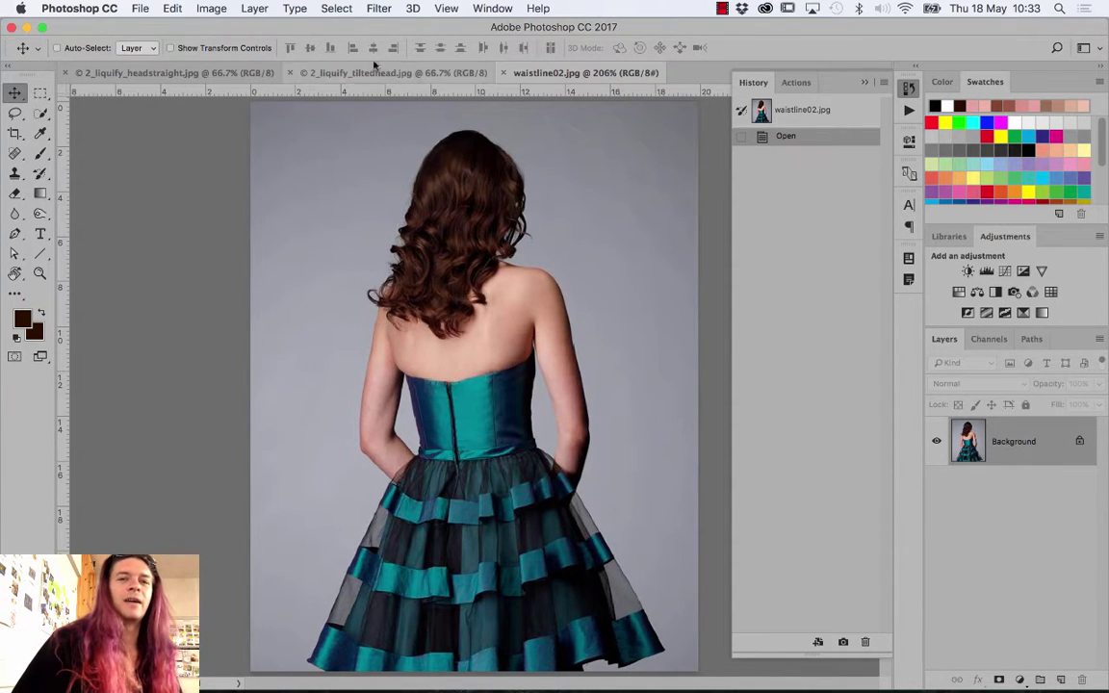
click(378, 8)
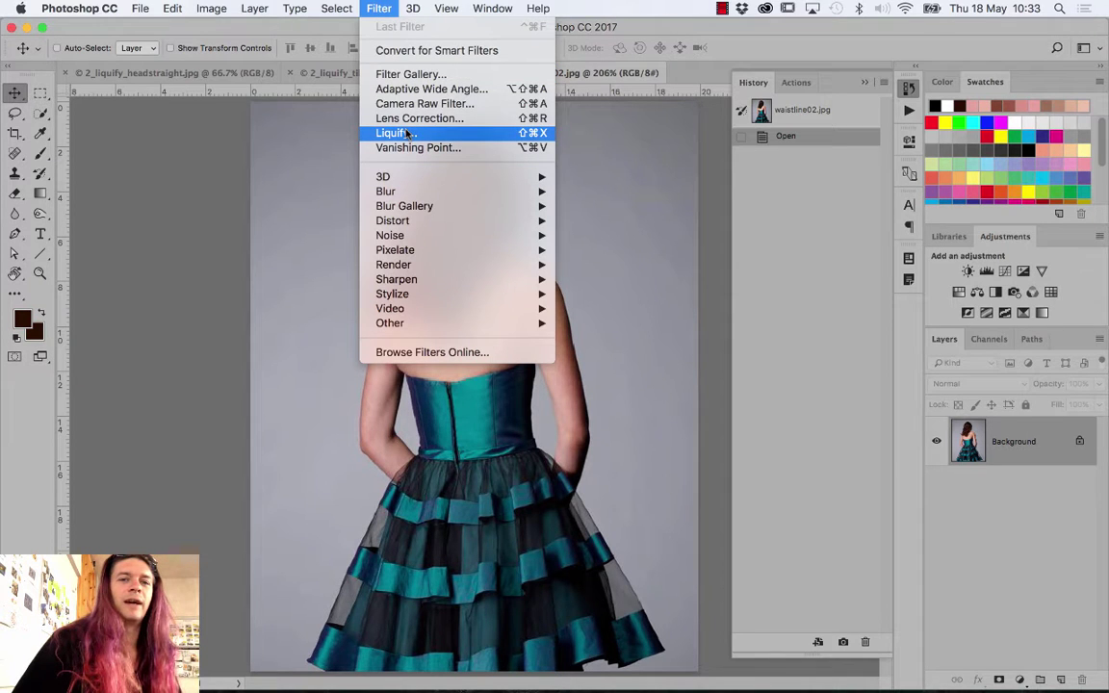
Run Filter > Liquify on waistline02.jpg and fit the photo in the preview
click(408, 133)
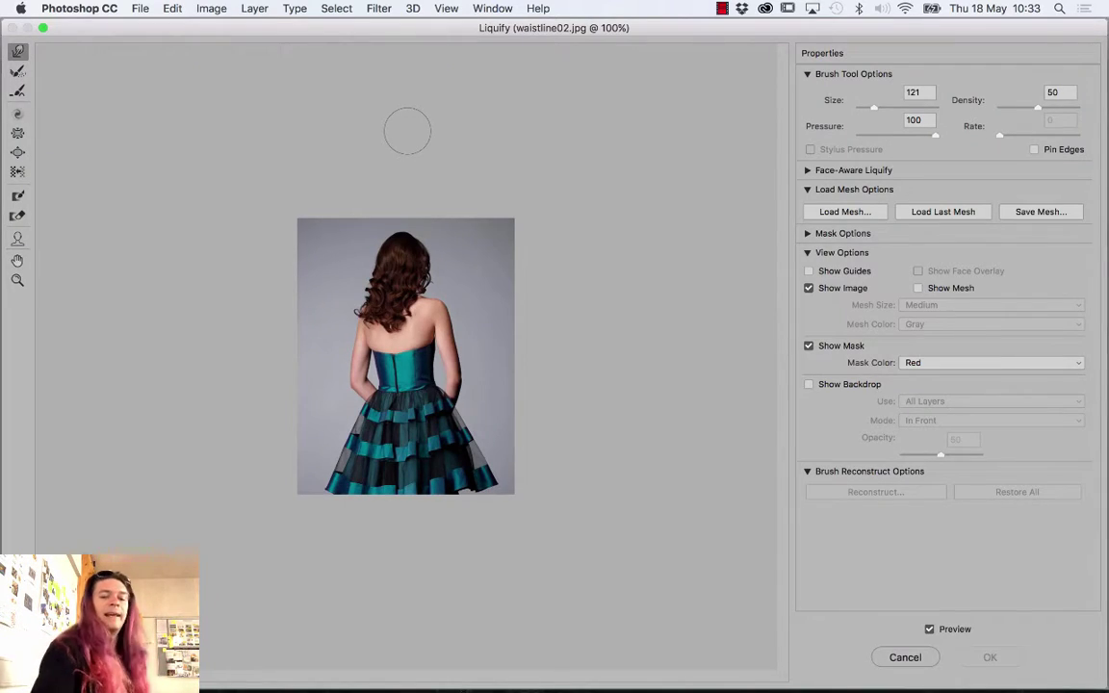
key(super+0)
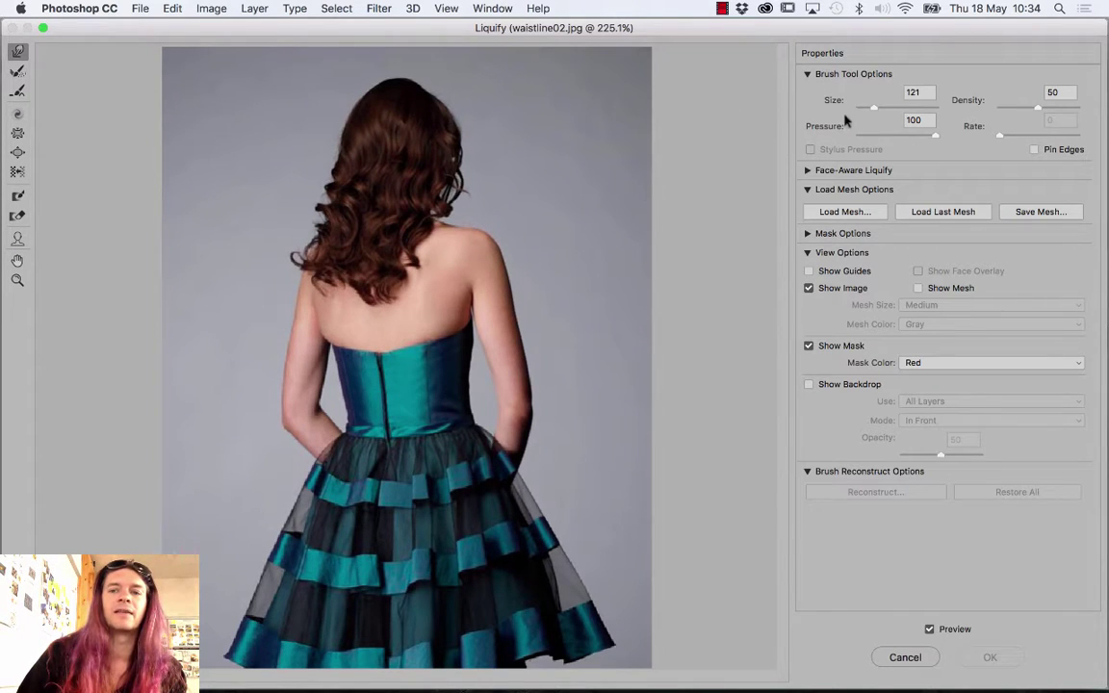
Push the left side of the back inward with a size 27 warp brush, then set size 42
drag(873, 107, 867, 108)
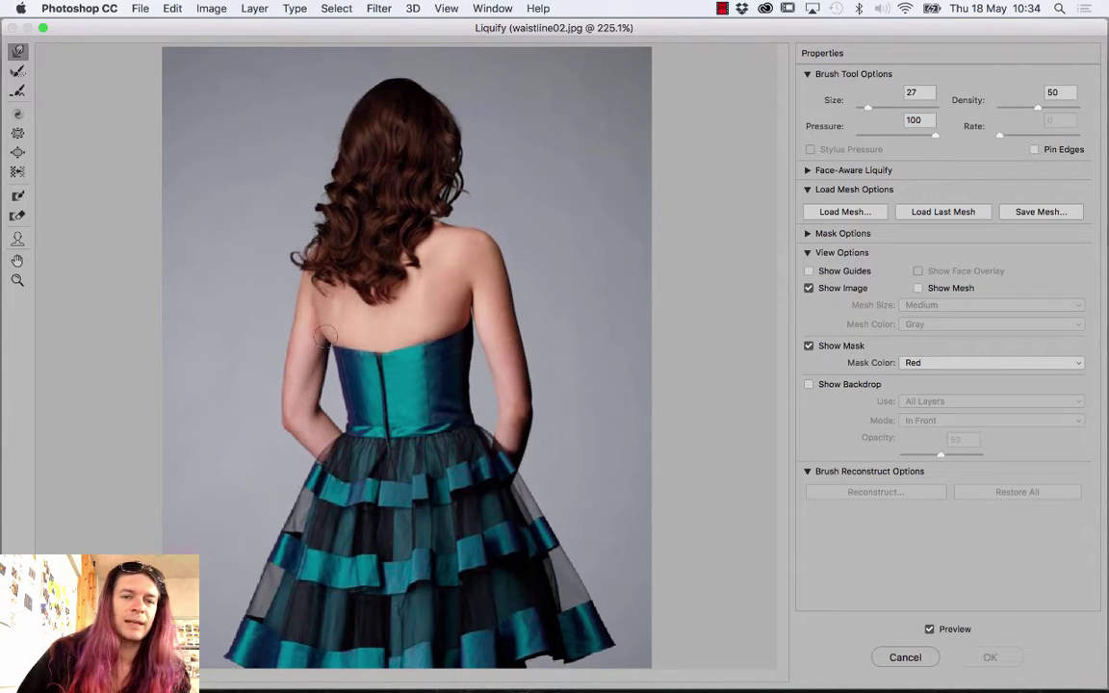
drag(325, 334, 324, 332)
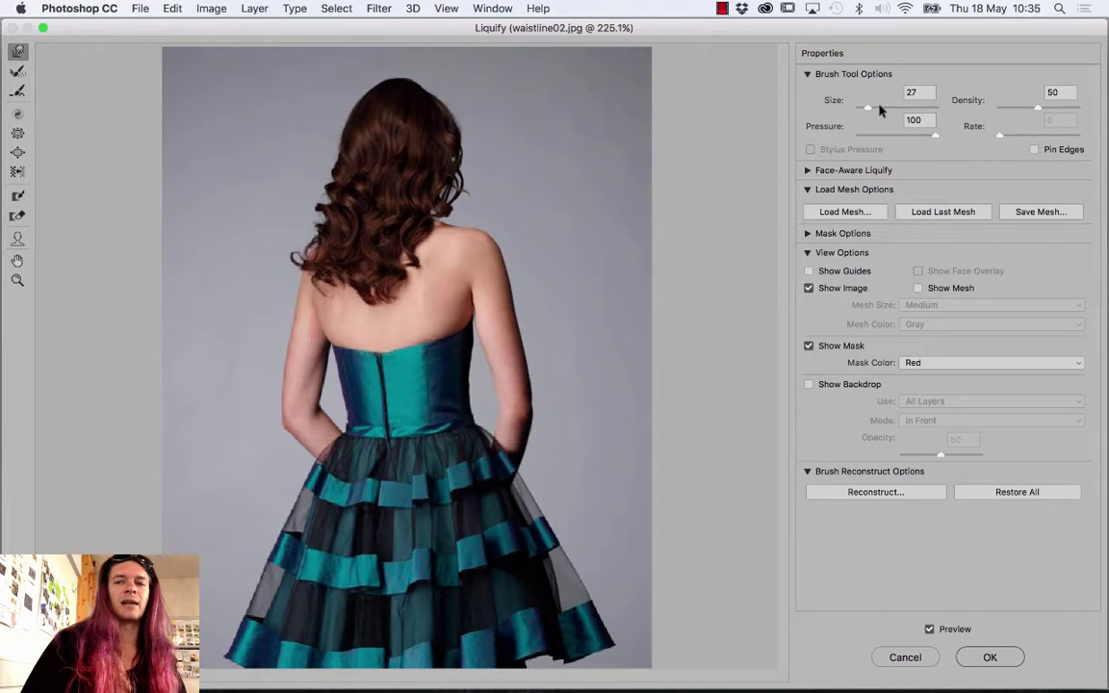
drag(875, 110, 870, 110)
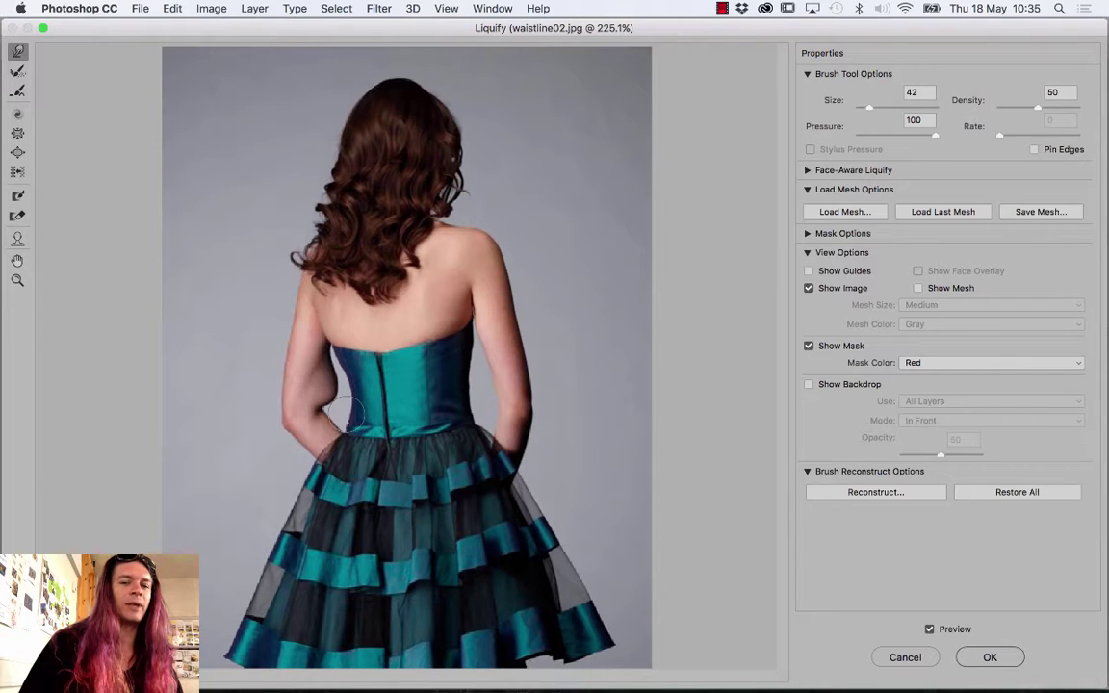
Slim the arm's left edge with a size 21 brush and raise brush pressure to 96
click(16, 127)
click(17, 70)
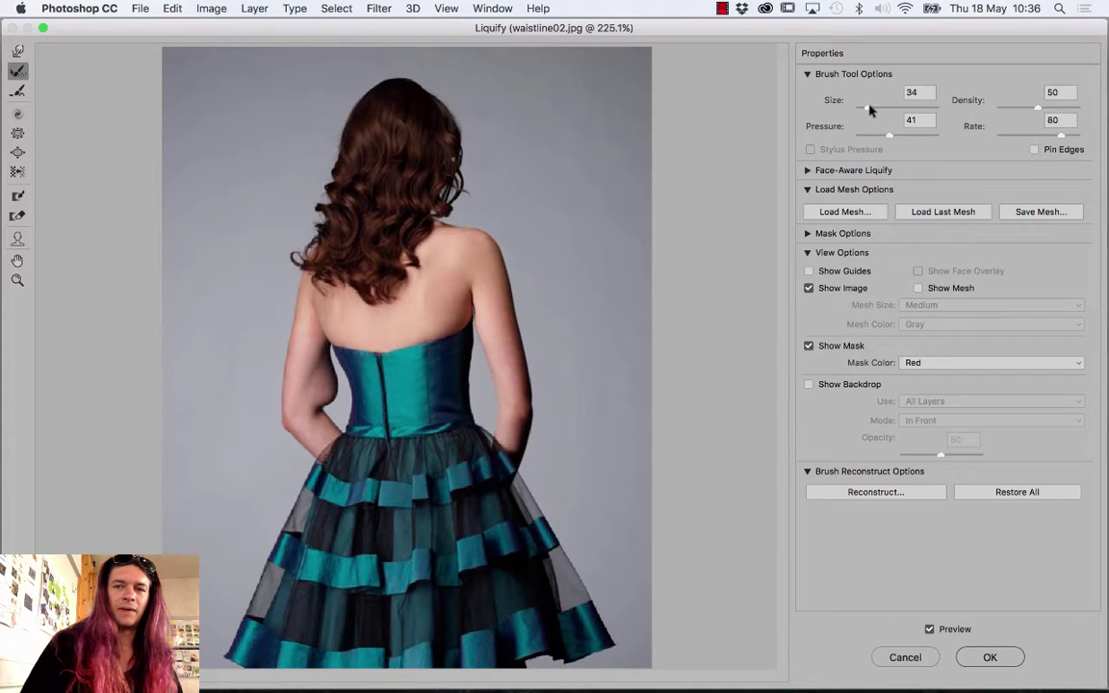
drag(869, 110, 866, 109)
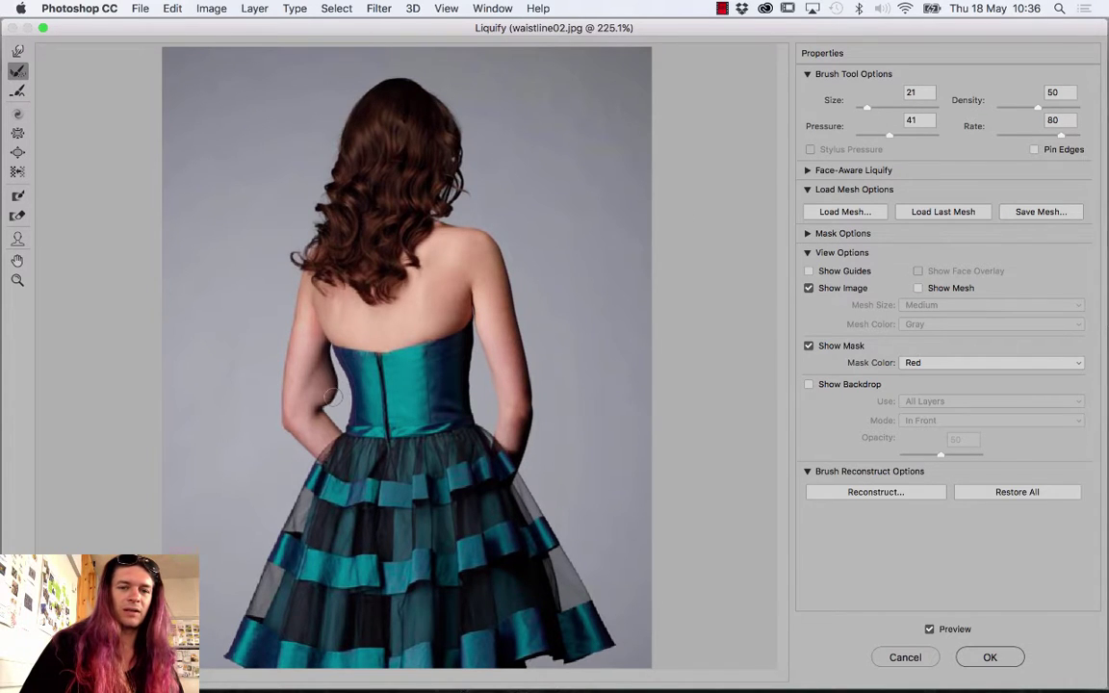
mouse_move(300, 354)
mouse_down()
mouse_move(296, 339)
mouse_move(298, 356)
mouse_up()
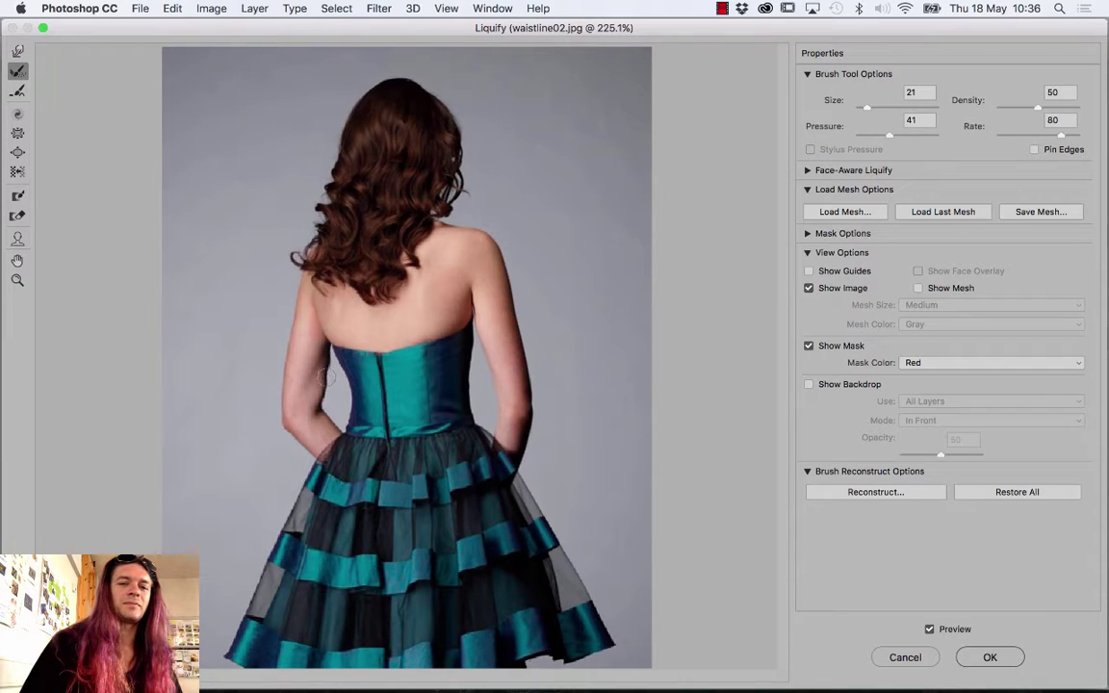
drag(809, 126, 840, 126)
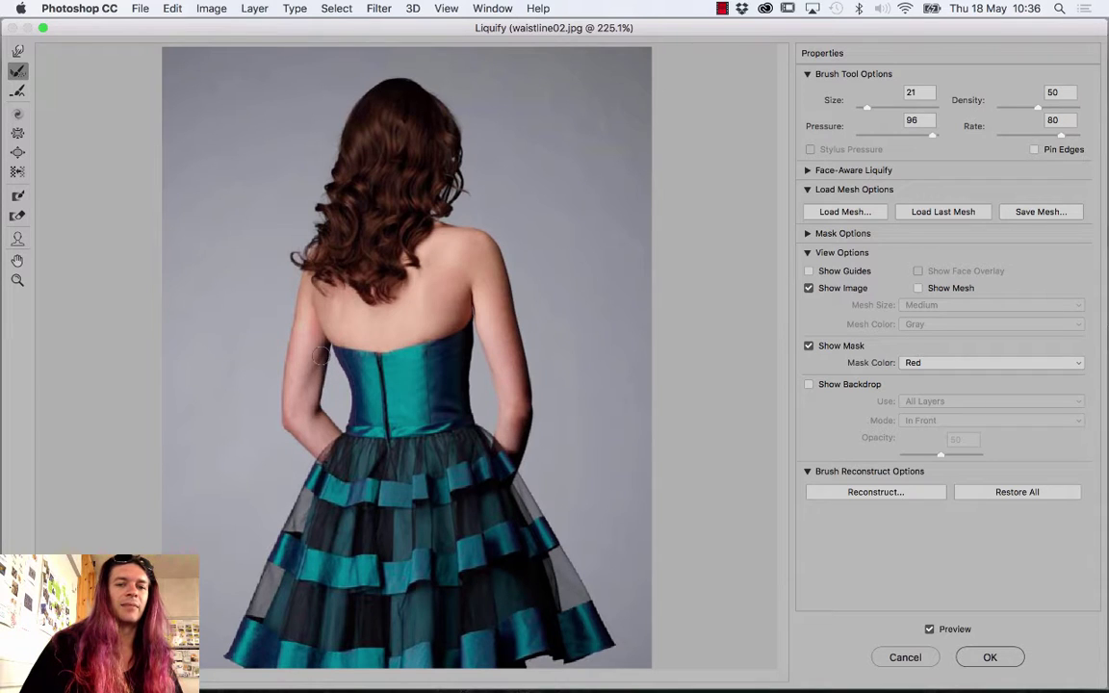
Reselect the Forward Warp tool and briefly show, then hide, the distortion mesh
click(18, 51)
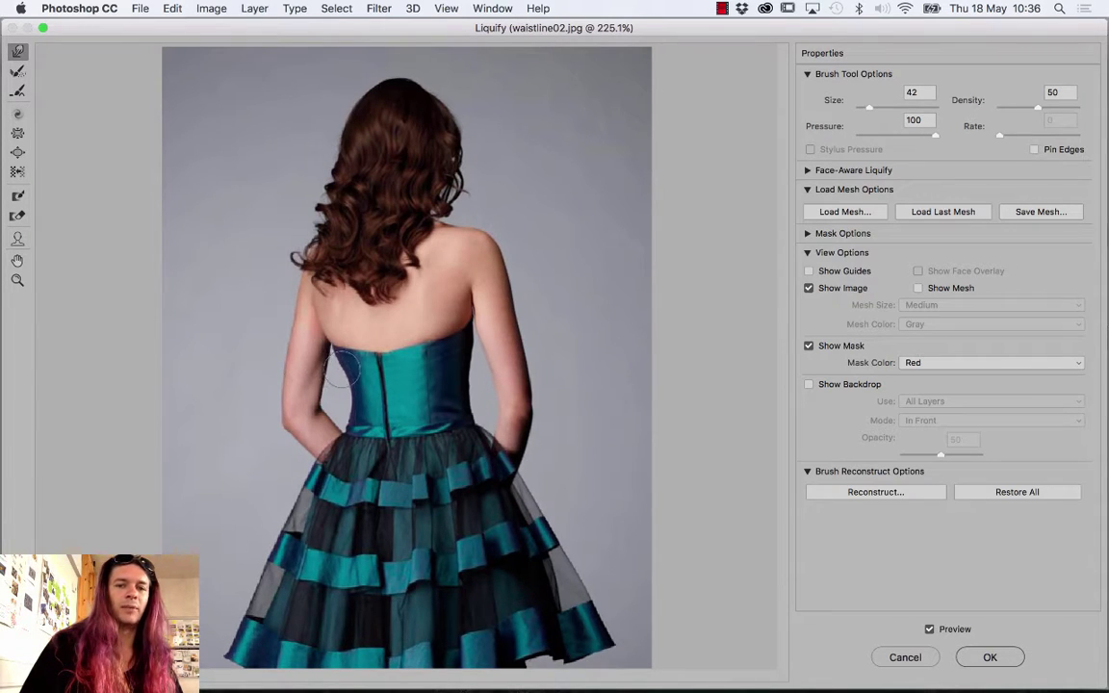
click(17, 70)
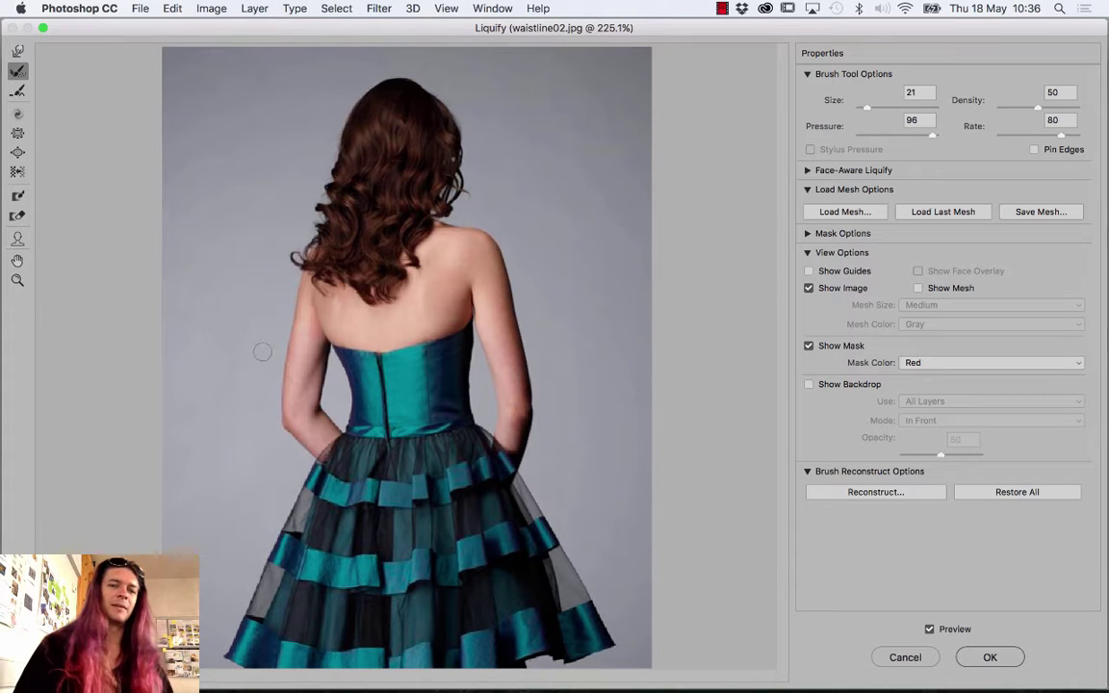
click(17, 50)
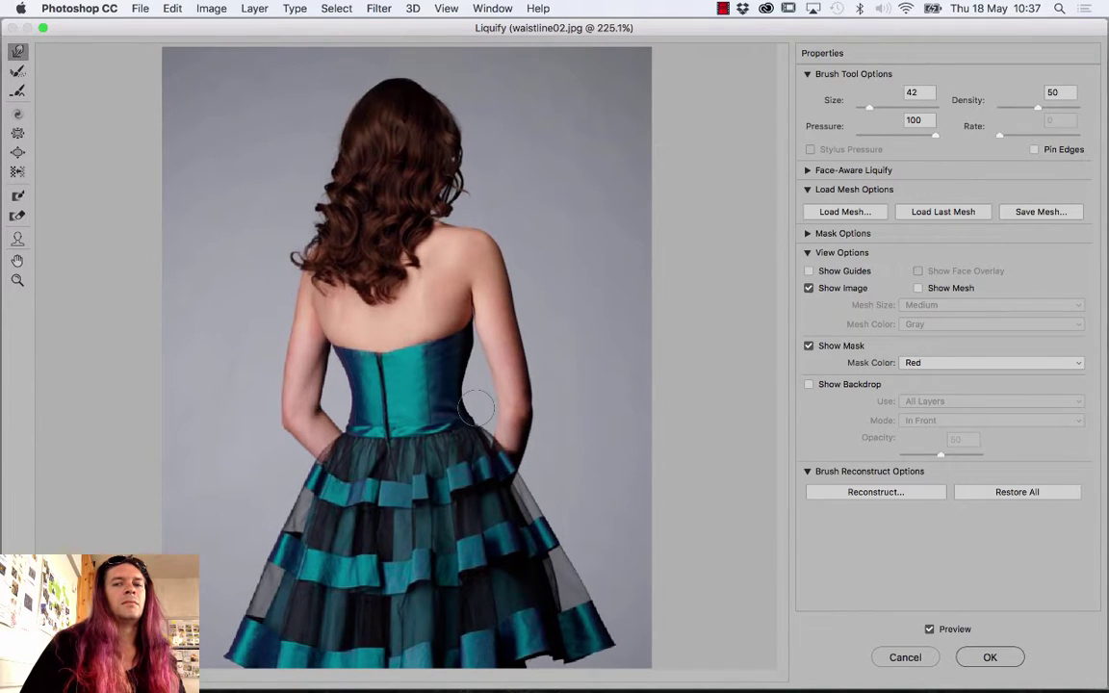
click(918, 289)
click(919, 289)
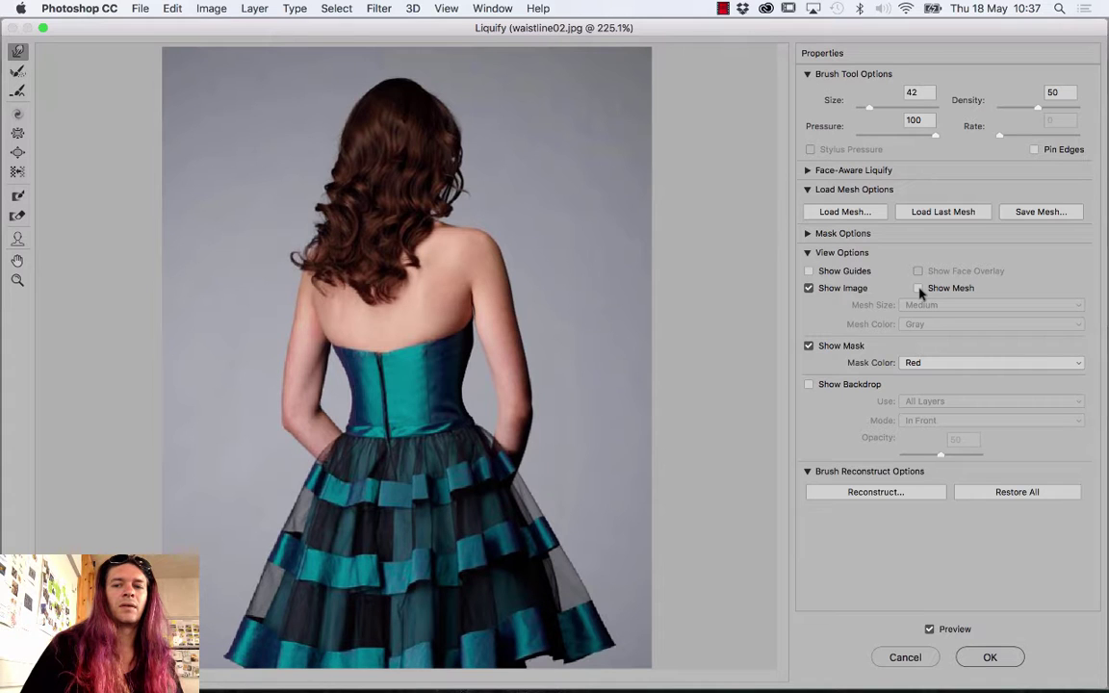
Test a Reconstruct amount, then dismiss it without reverting the warp
click(905, 491)
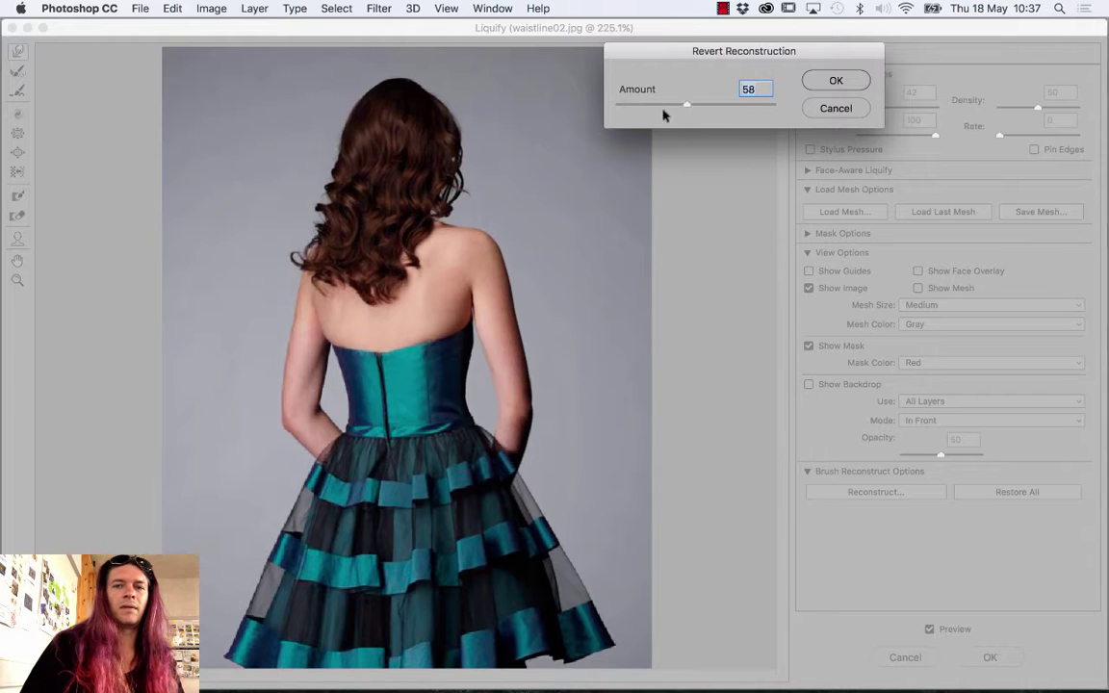
mouse_move(779, 110)
mouse_down()
mouse_move(599, 129)
mouse_move(720, 122)
mouse_move(740, 134)
mouse_move(791, 127)
mouse_move(648, 136)
mouse_move(671, 121)
mouse_move(789, 109)
mouse_up()
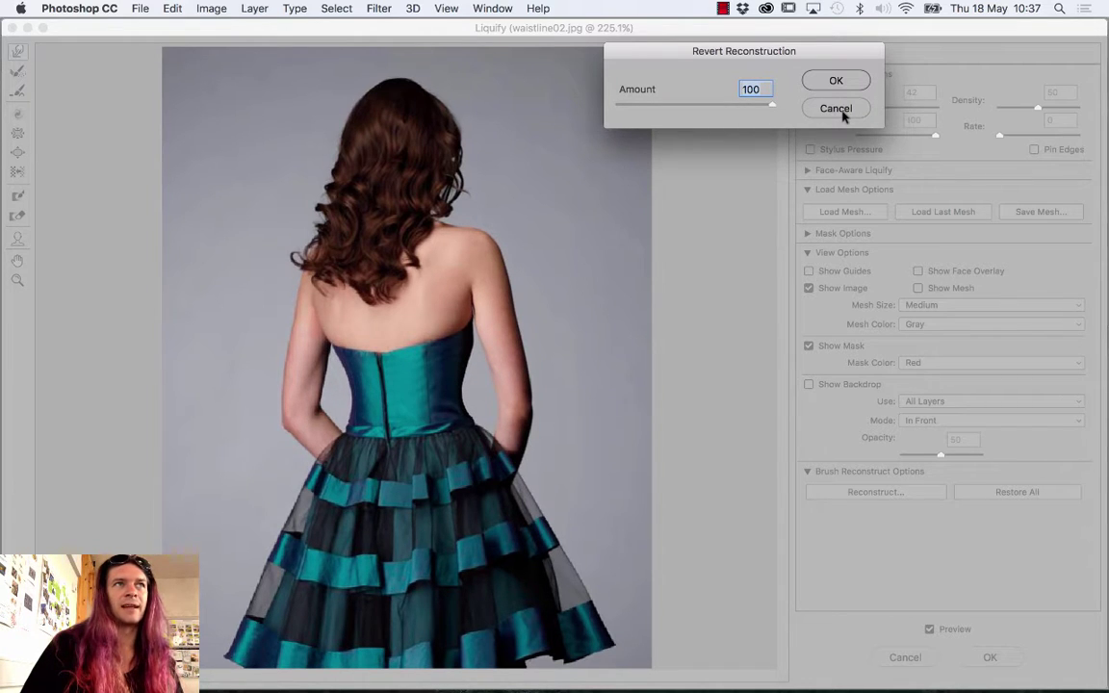
click(830, 110)
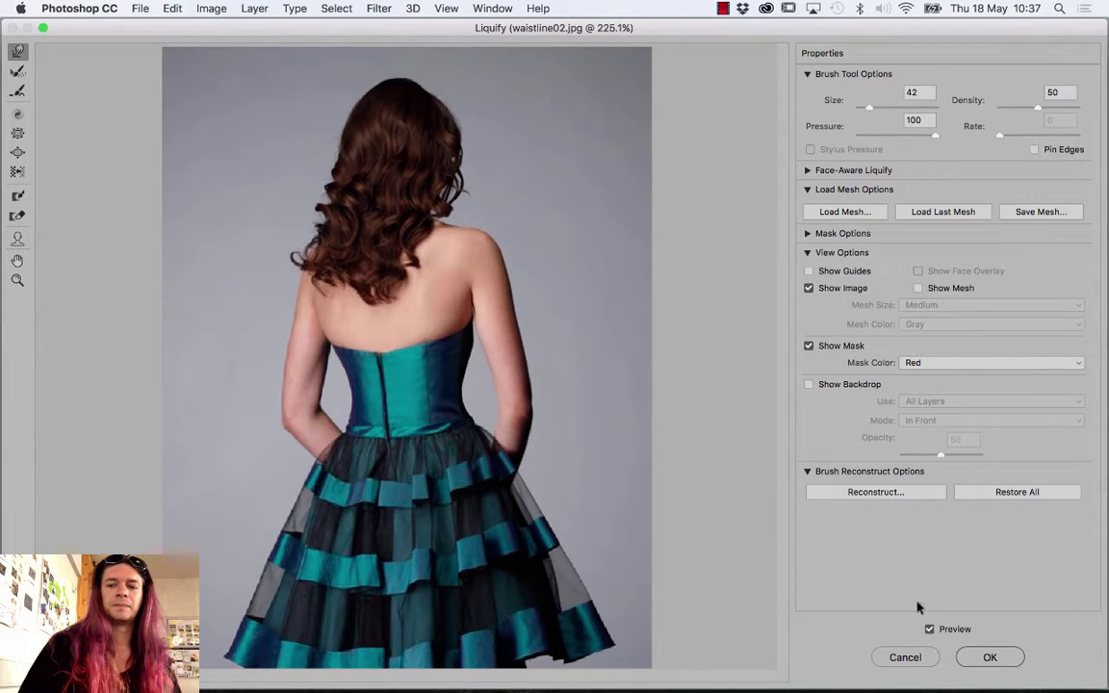
Toggle Preview repeatedly to compare the warped waist with the original, ending with Preview on
click(930, 629)
click(929, 630)
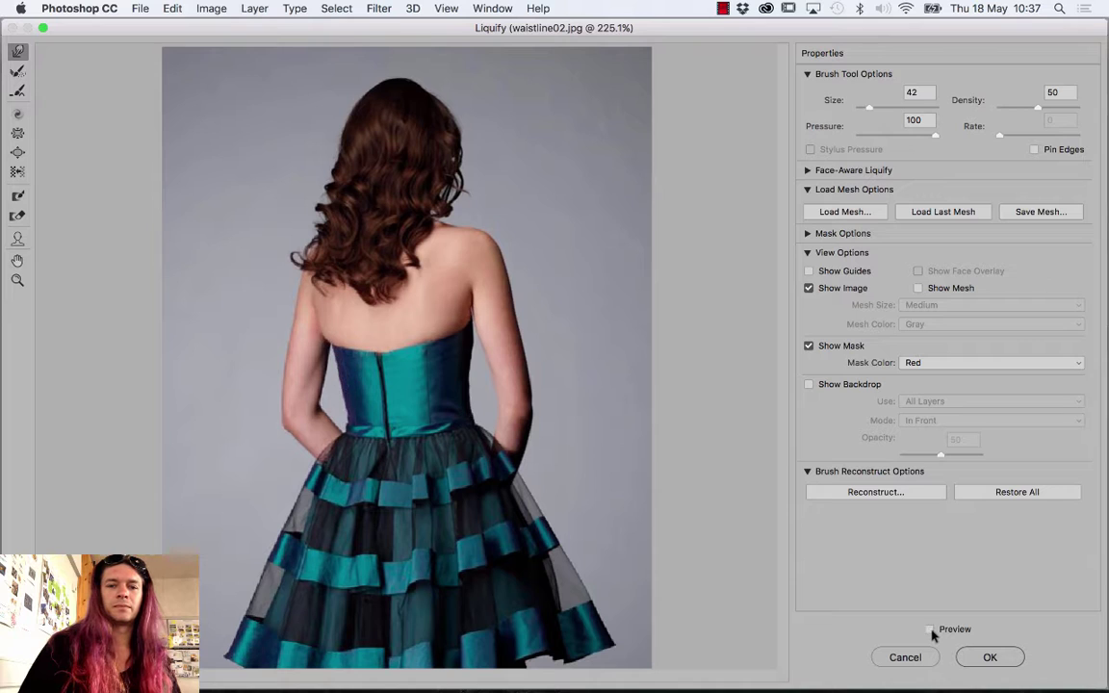
click(930, 630)
click(930, 629)
click(929, 629)
click(930, 630)
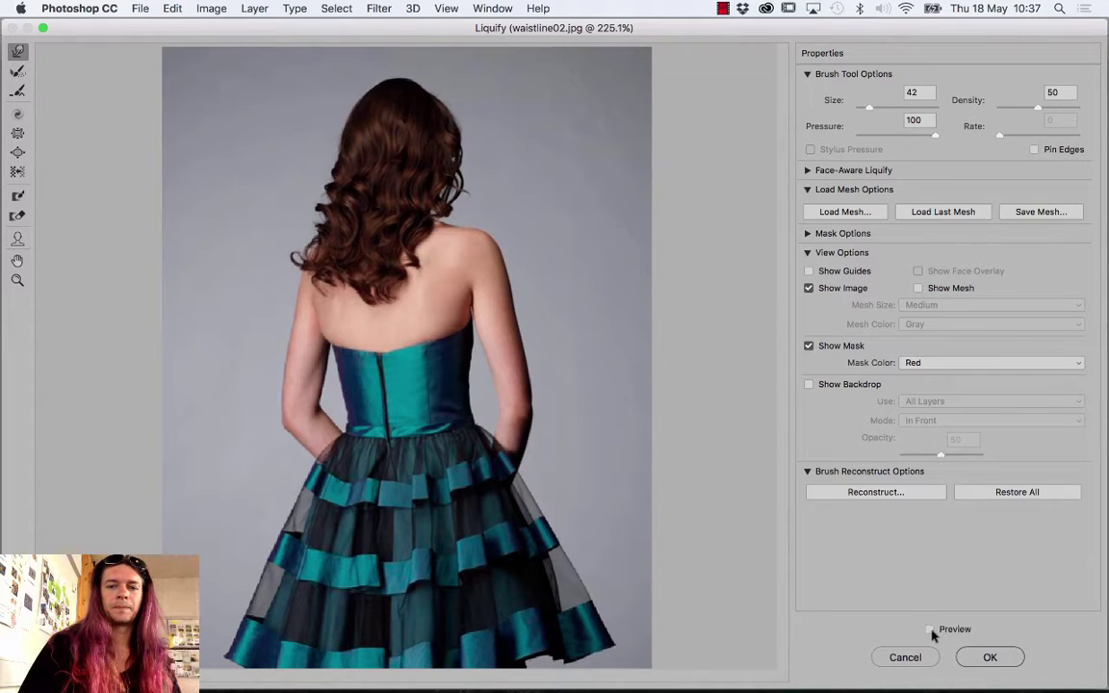
click(929, 629)
click(930, 630)
click(930, 629)
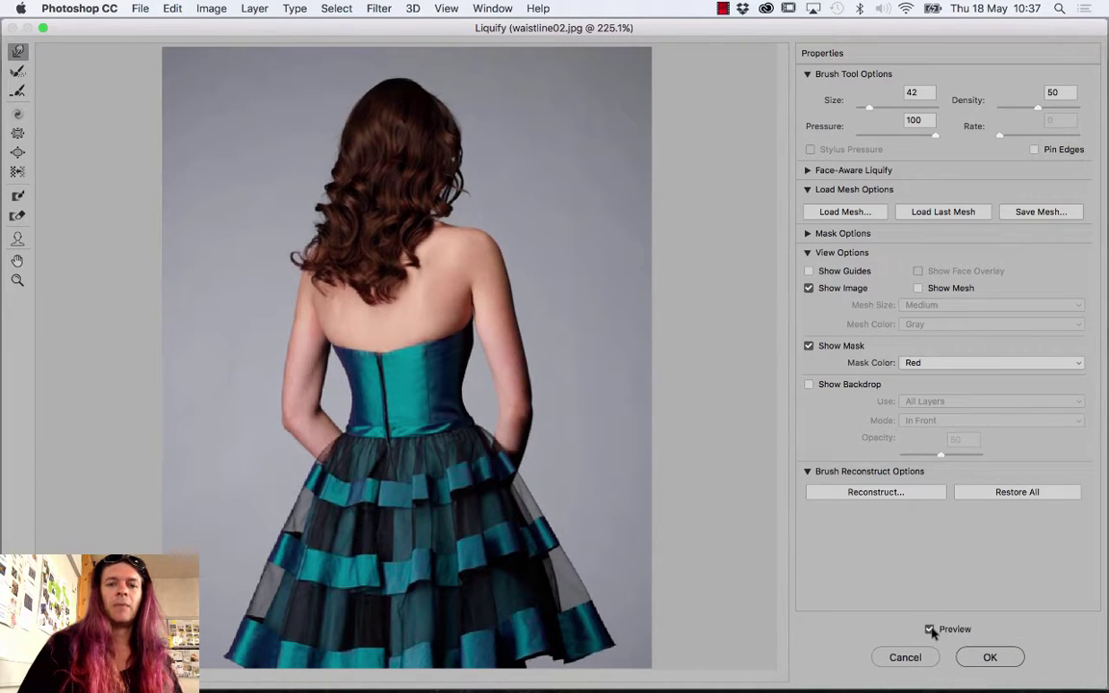
Preview a partial Reconstruct of the waist, then keep the full warp at Amount 100
click(861, 492)
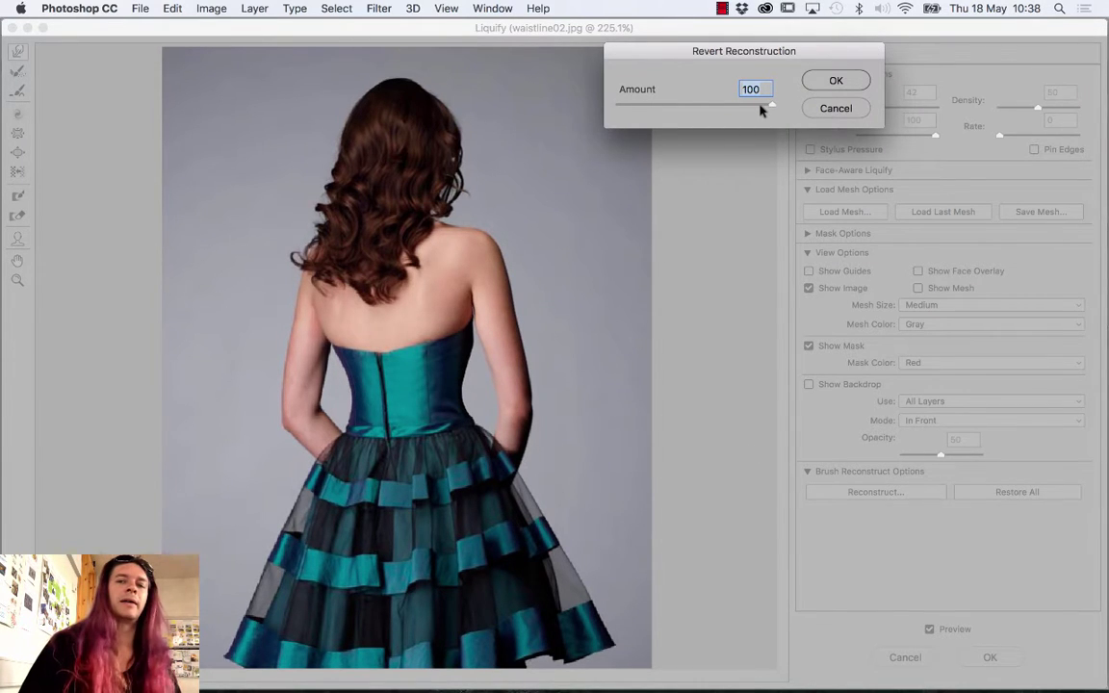
mouse_move(760, 110)
mouse_down()
mouse_move(619, 125)
mouse_move(740, 103)
mouse_move(701, 103)
mouse_move(737, 103)
mouse_move(714, 106)
mouse_up()
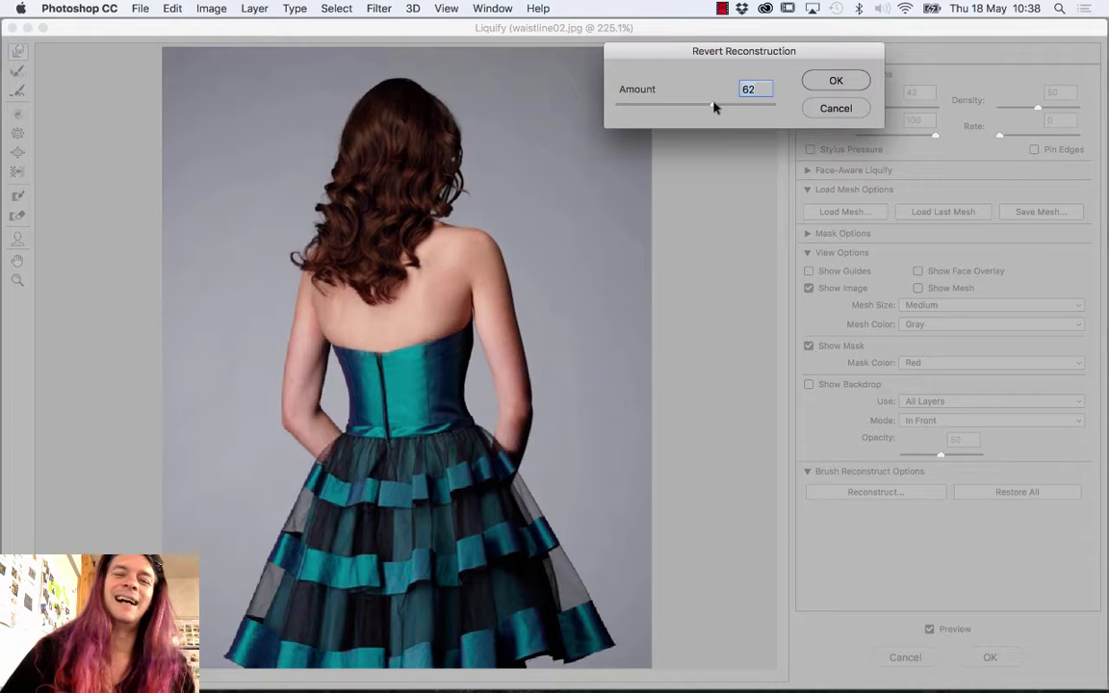
mouse_move(713, 107)
mouse_down()
mouse_move(798, 99)
mouse_move(633, 109)
mouse_move(799, 106)
mouse_up()
click(818, 108)
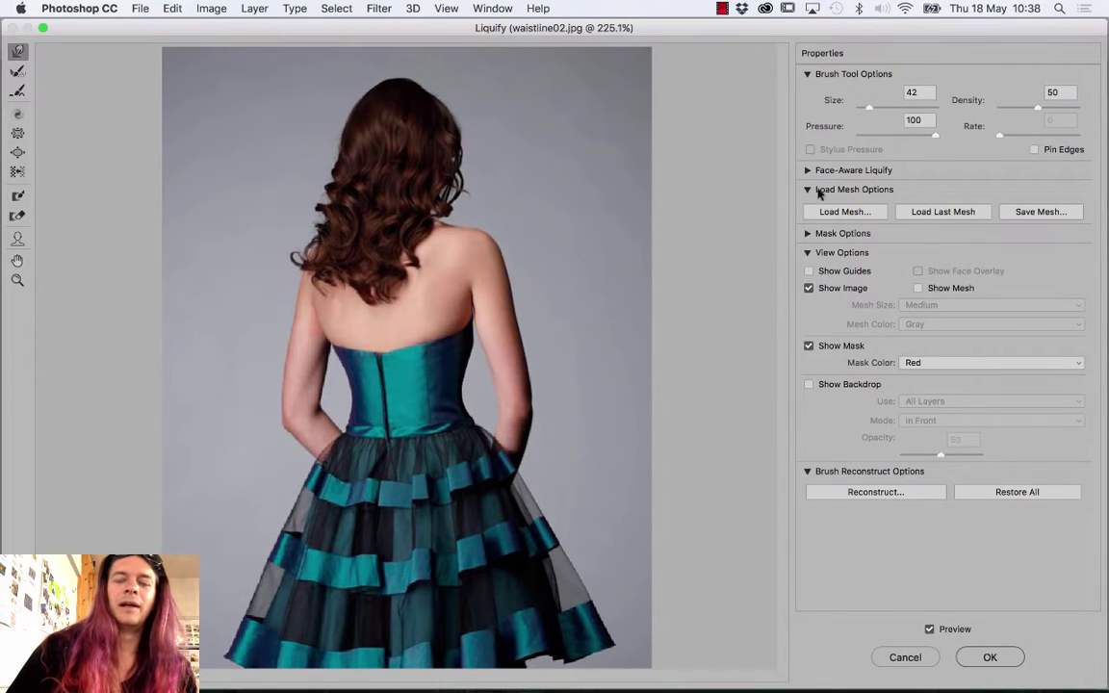
Collapse the brush, mesh and view property sections, then apply the Liquify changes with OK
click(806, 75)
click(807, 112)
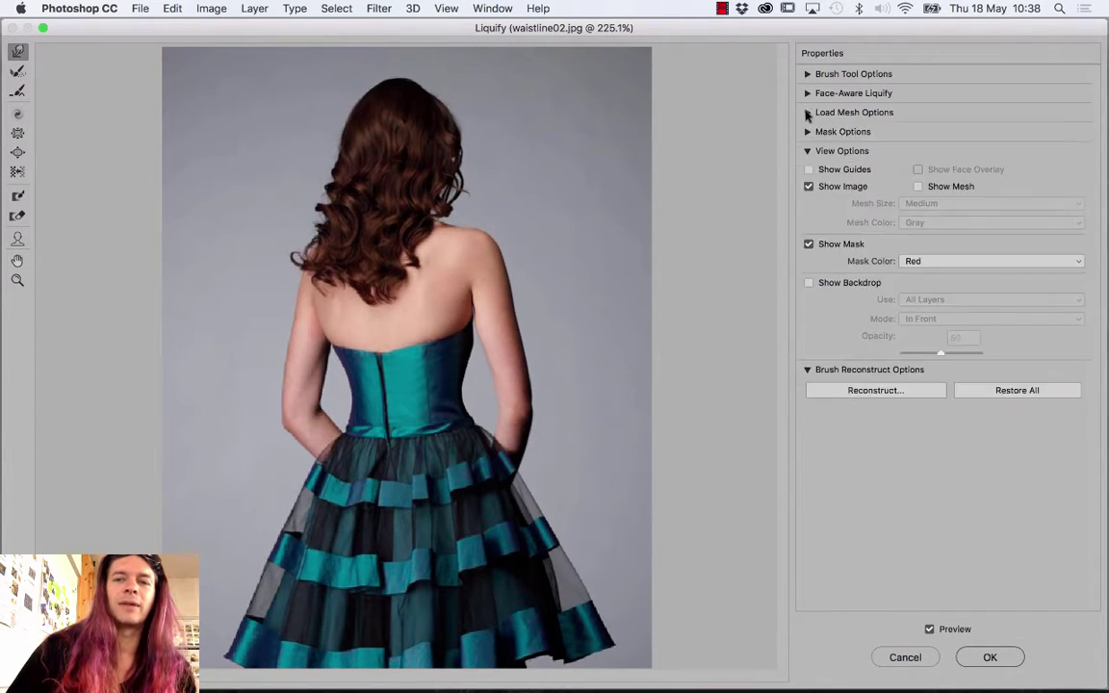
click(808, 151)
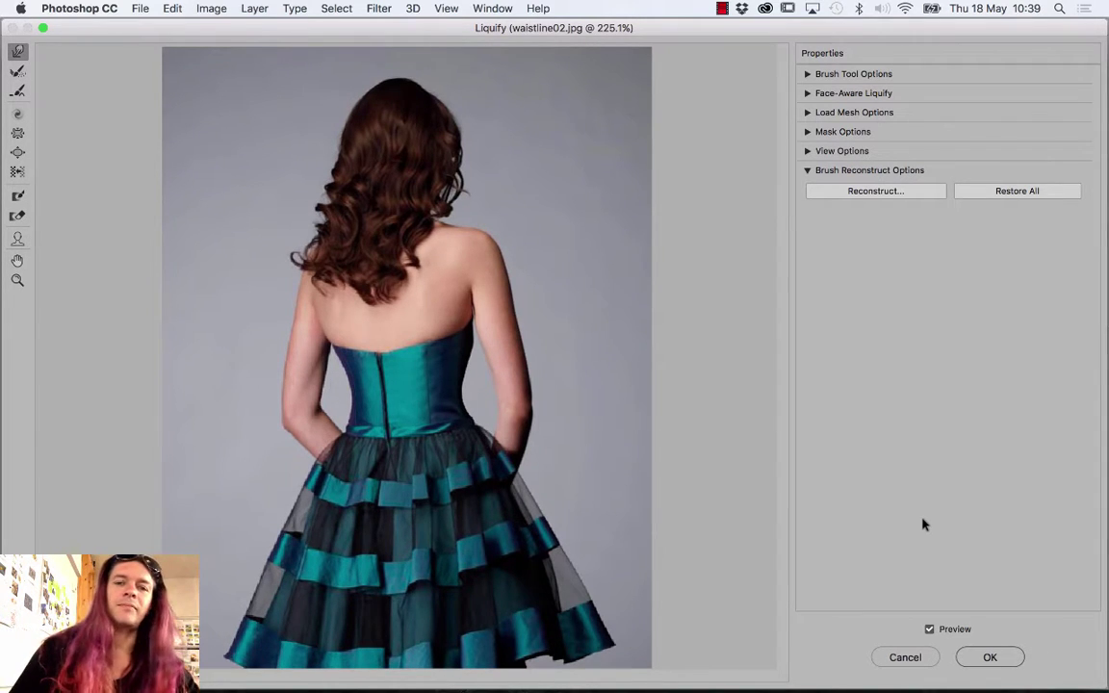
click(990, 656)
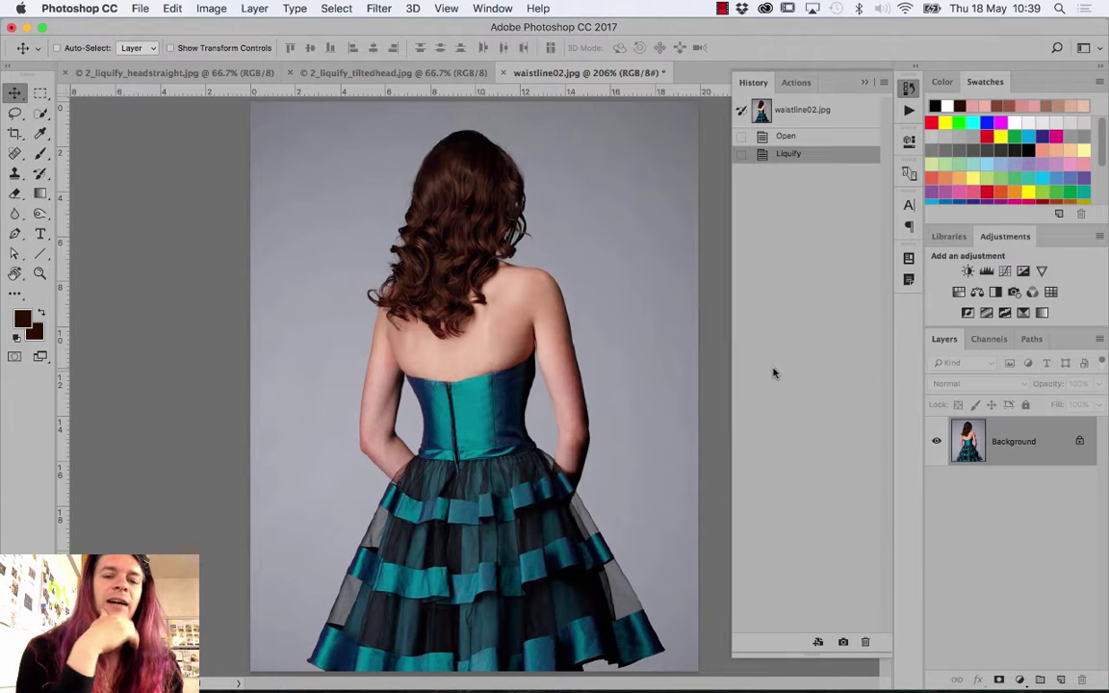
key(ctrl+z)
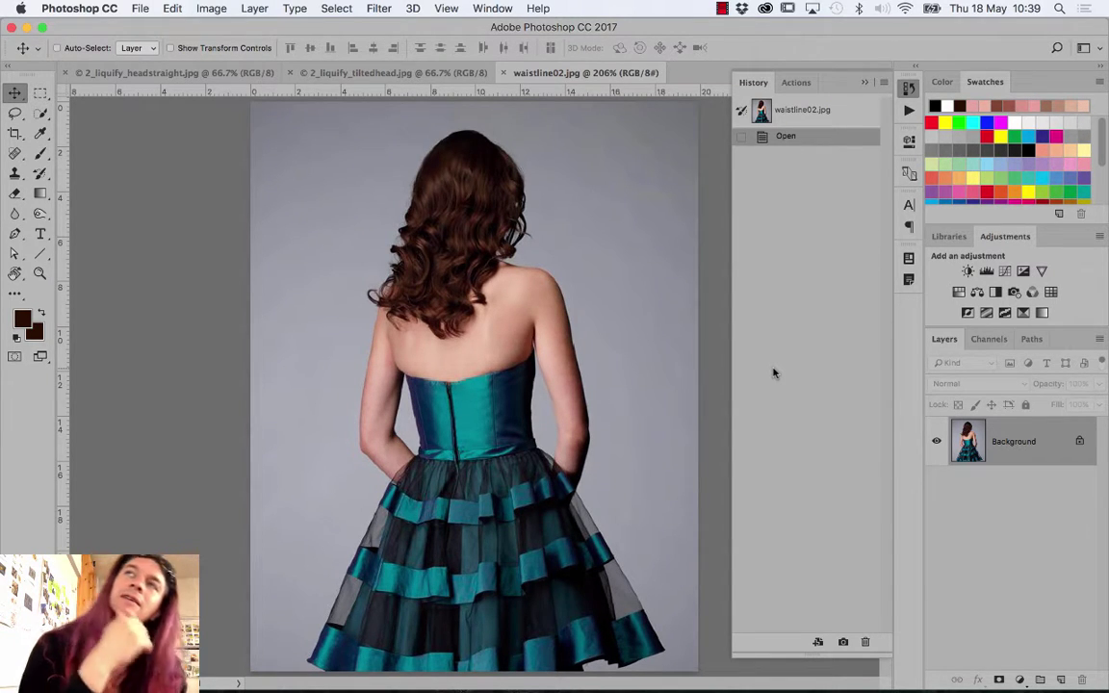
key(ctrl+z)
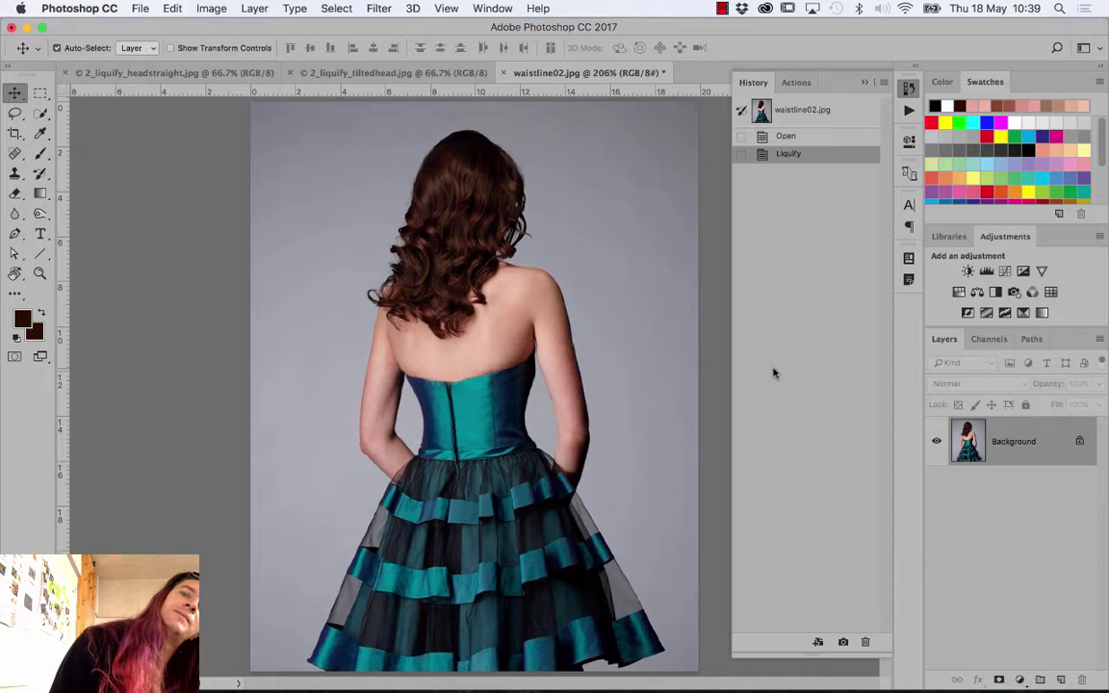
key(ctrl+z)
key(ctrl+z)
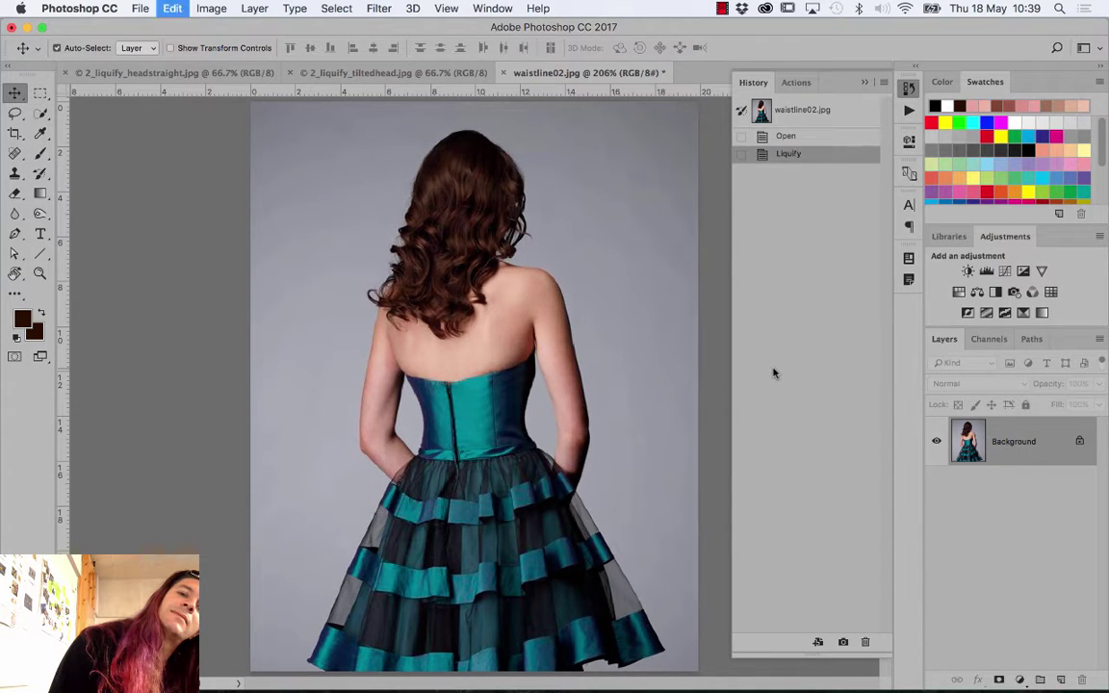
key(ctrl+z)
key(ctrl+z)
key(ctrl+z)
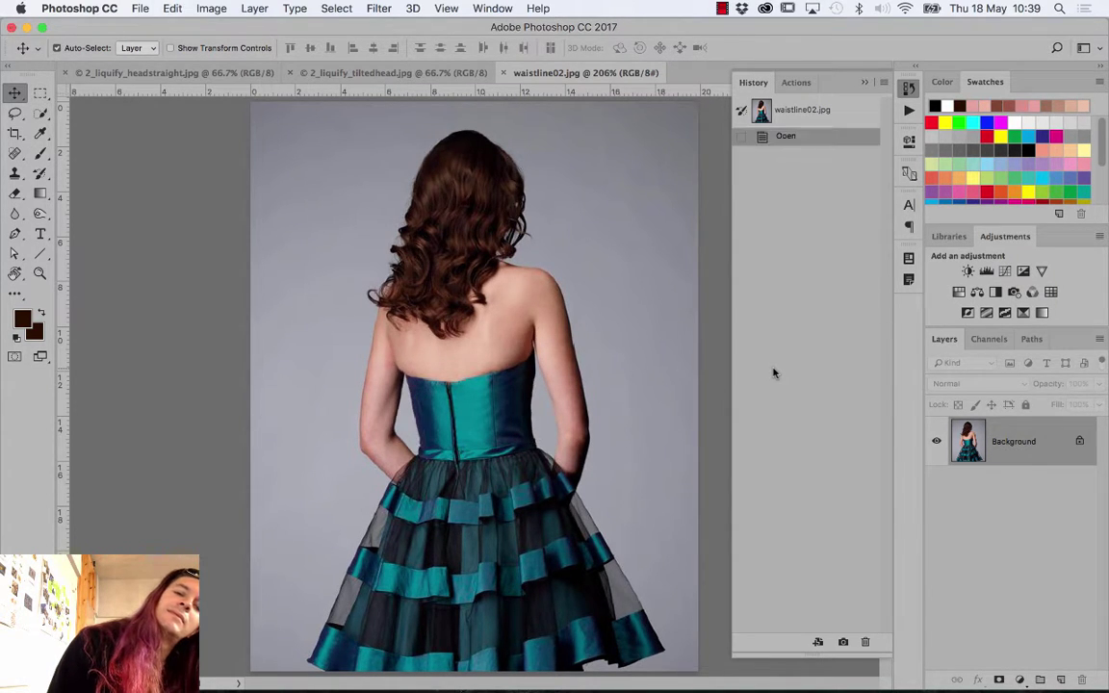
key(ctrl+z)
key(ctrl+z)
key(ctrl+z)
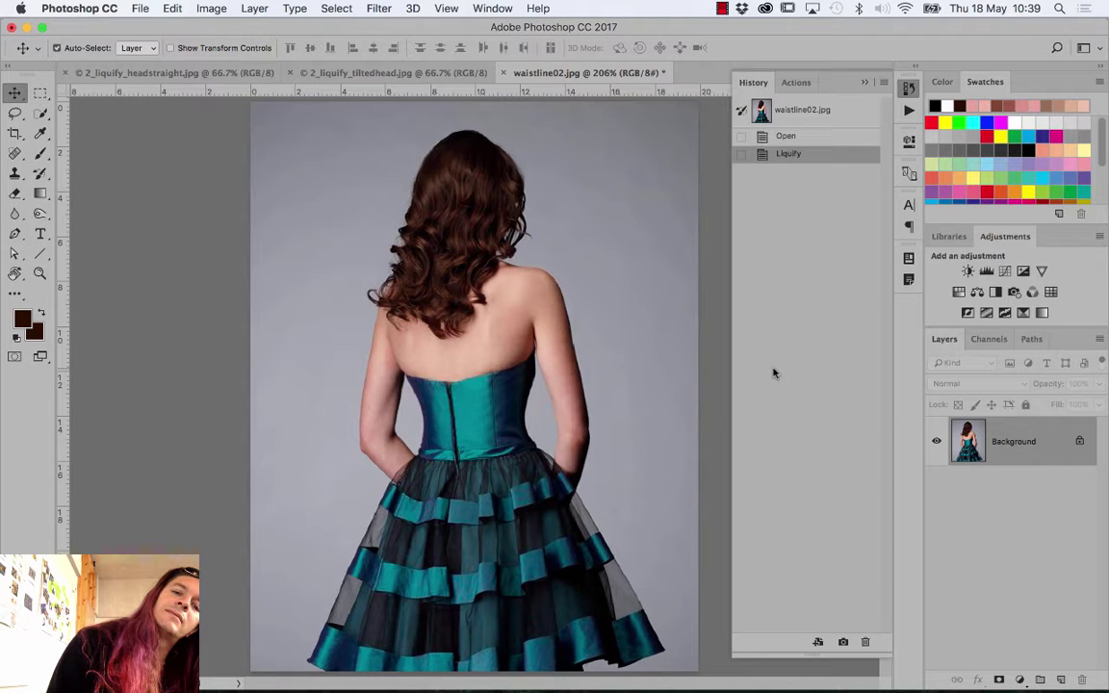
key(ctrl+z)
key(ctrl+z)
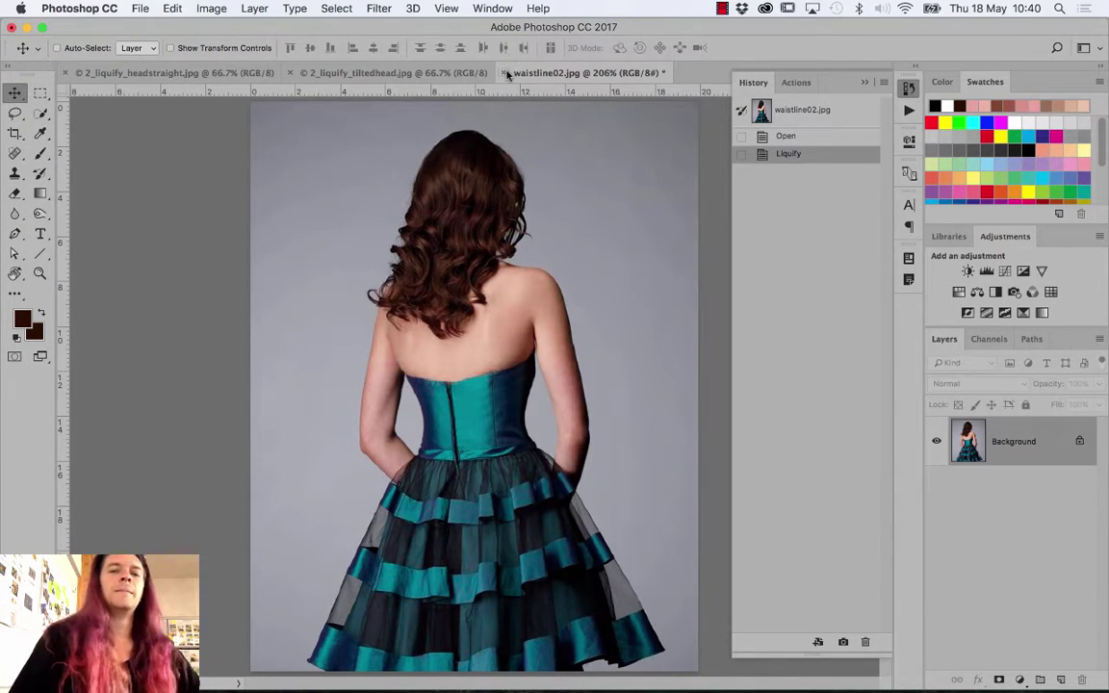
Open waistline03.jpg through File > Open
click(144, 8)
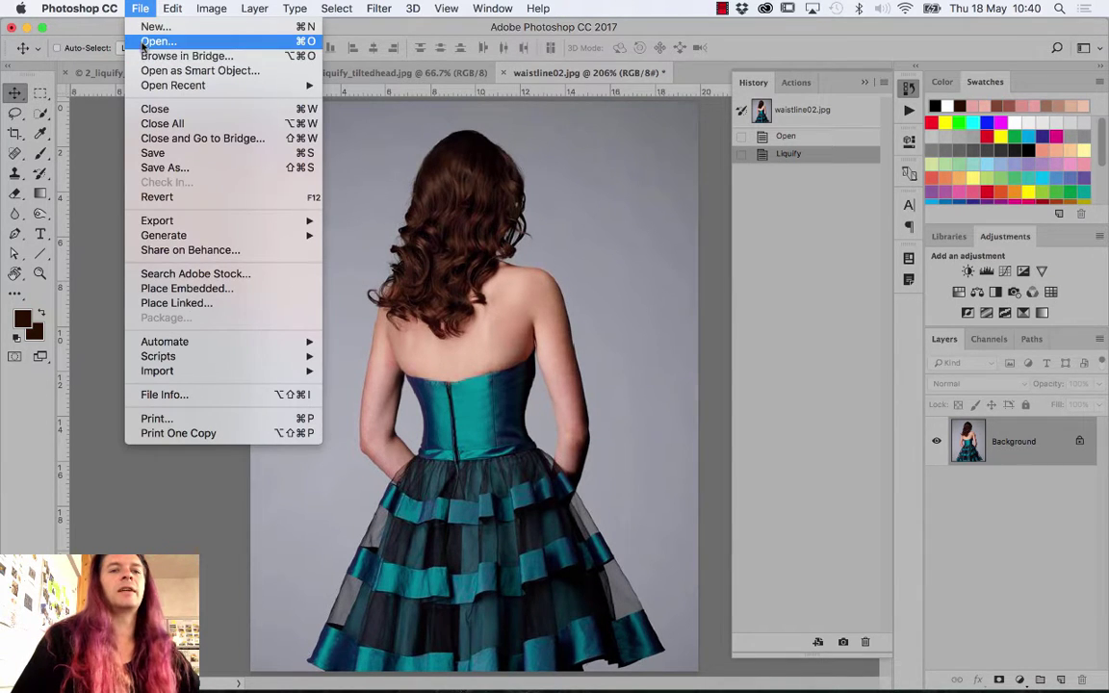
click(154, 41)
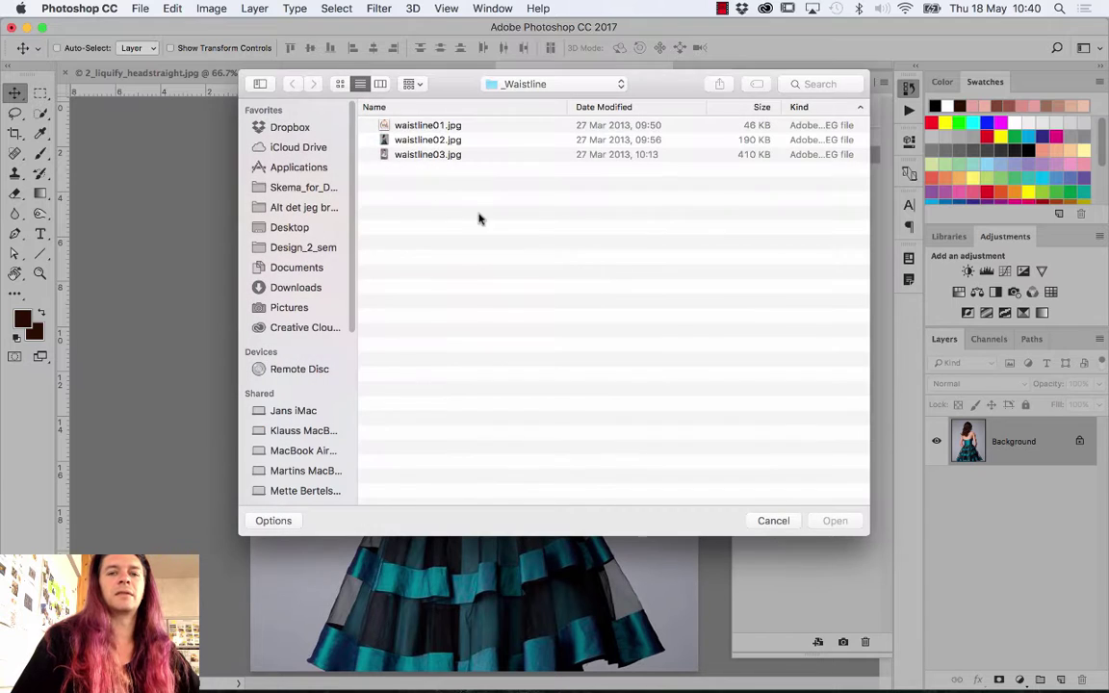
click(439, 155)
click(831, 519)
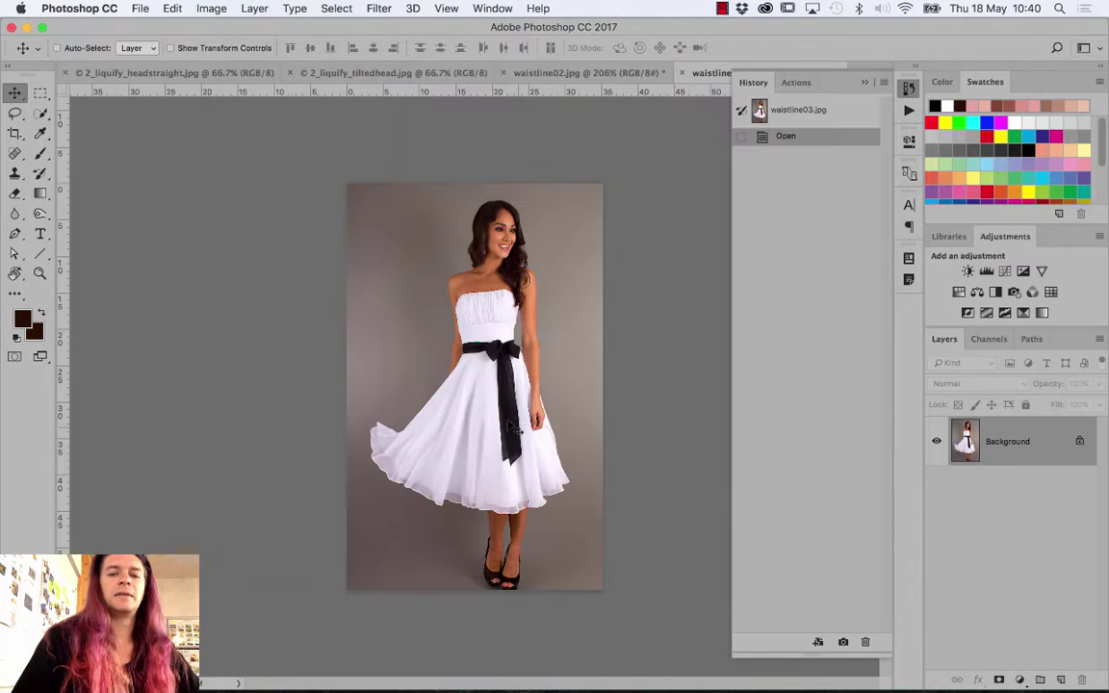
Zoom in on the waist area and launch Filter > Liquify on the photo
click(39, 273)
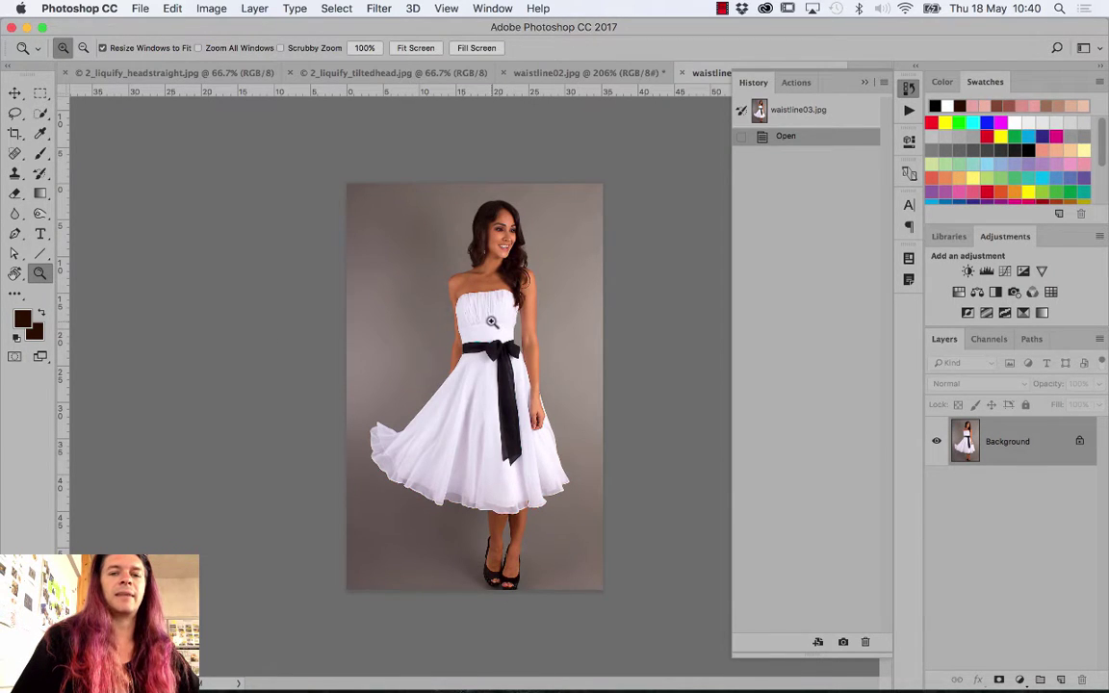
click(489, 338)
click(488, 338)
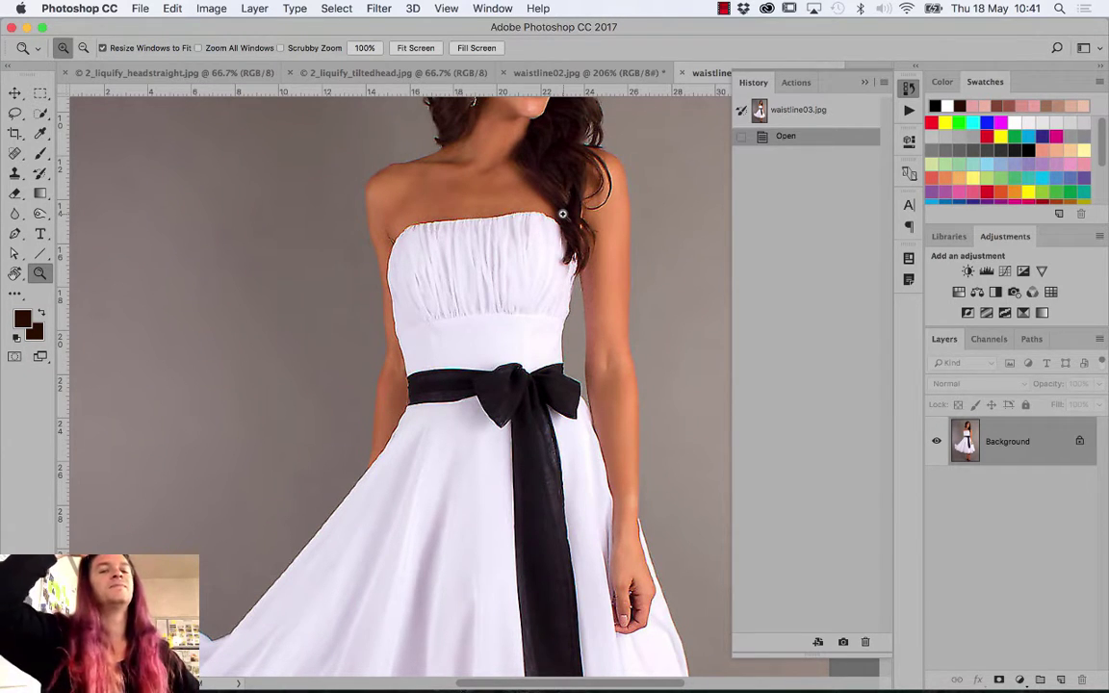
click(384, 6)
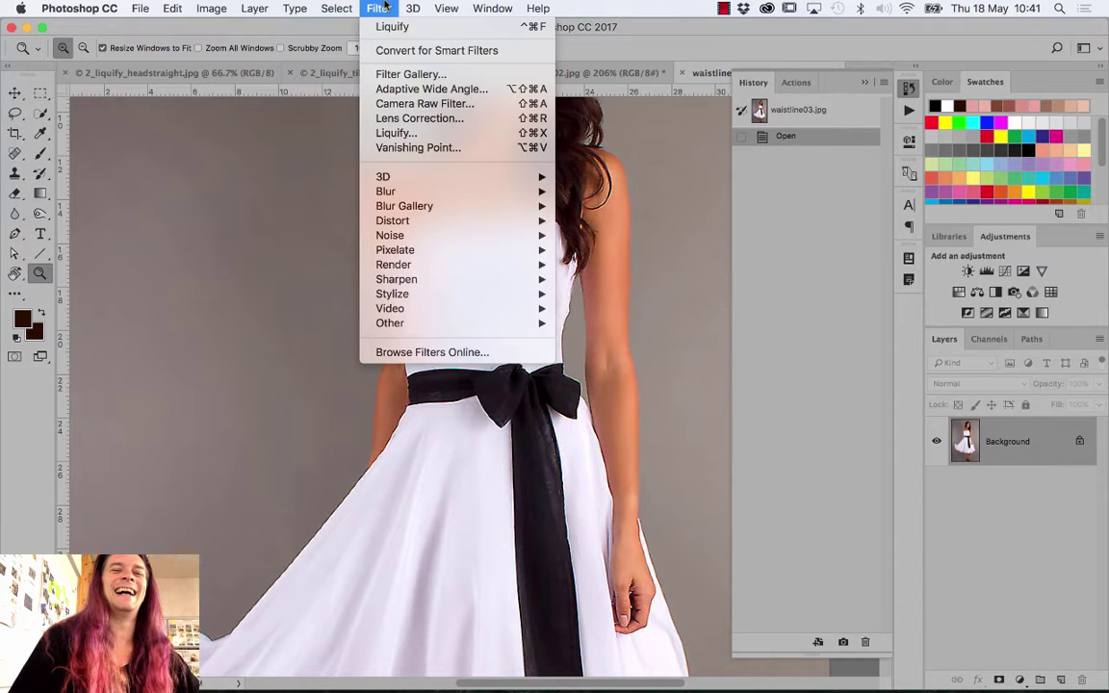
click(364, 133)
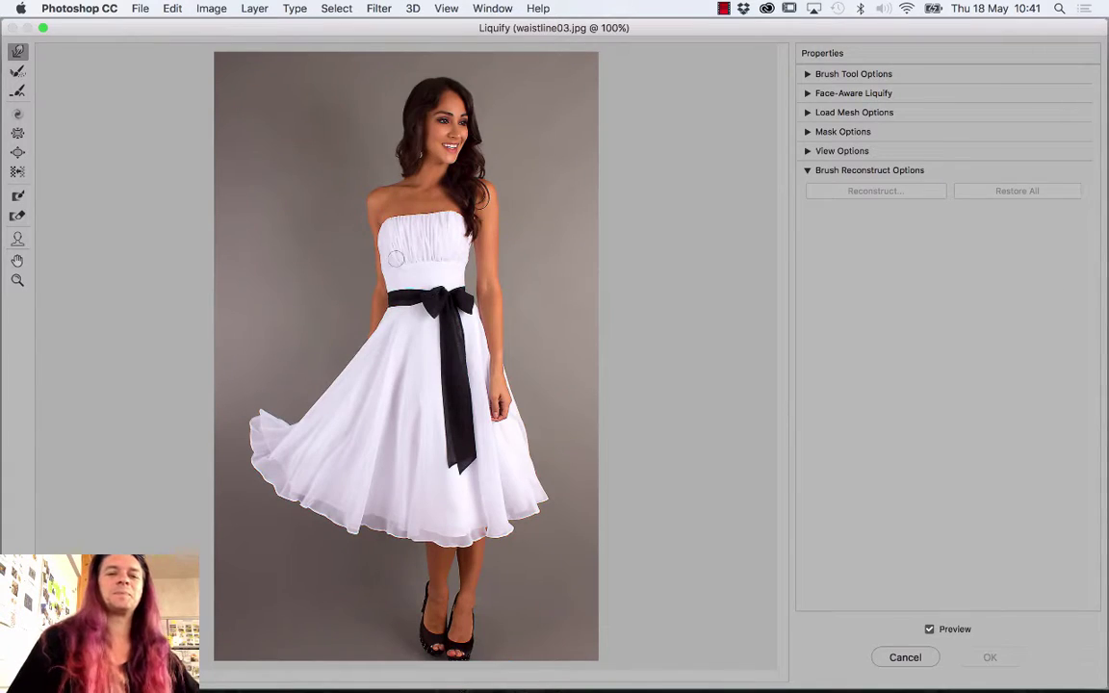
Zoom to 300% to inspect the face and bodice, then zoom back to 200% on the waist and sash
click(16, 281)
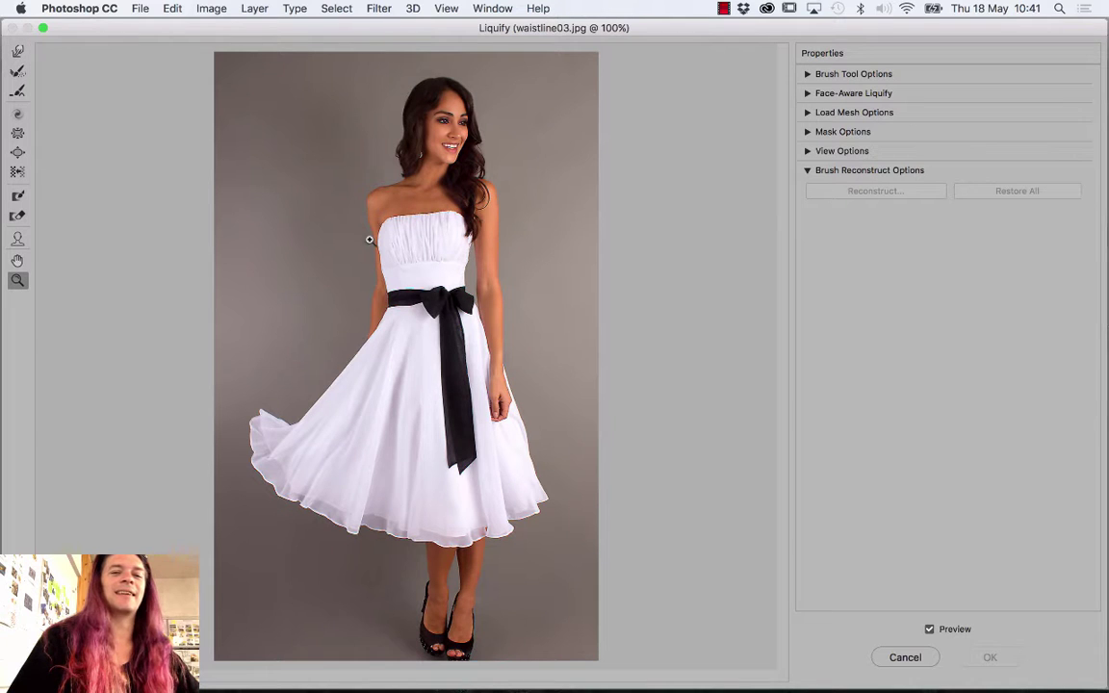
click(434, 218)
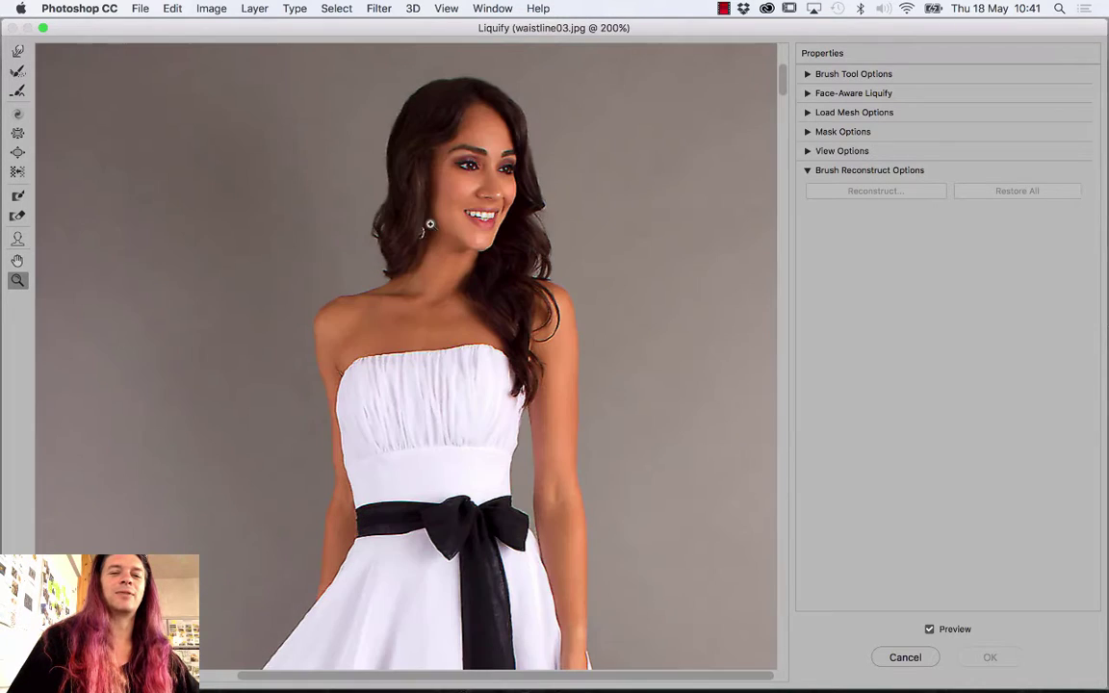
click(412, 339)
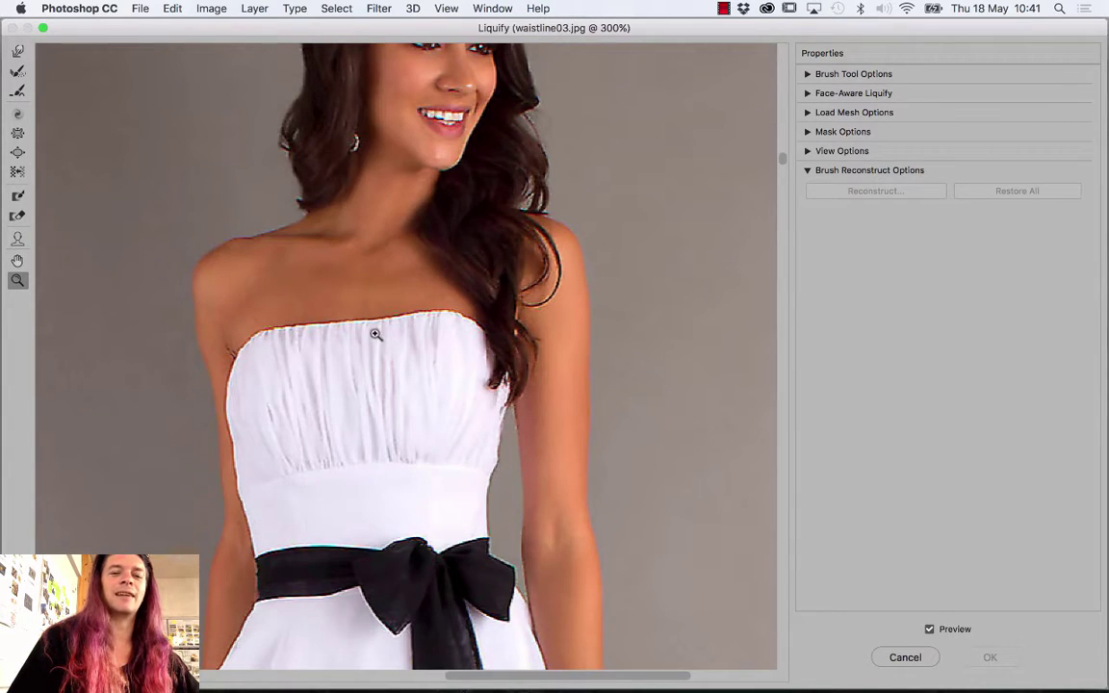
scroll(376, 334, up, 5)
scroll(374, 338, down, 2)
scroll(375, 338, down, 3)
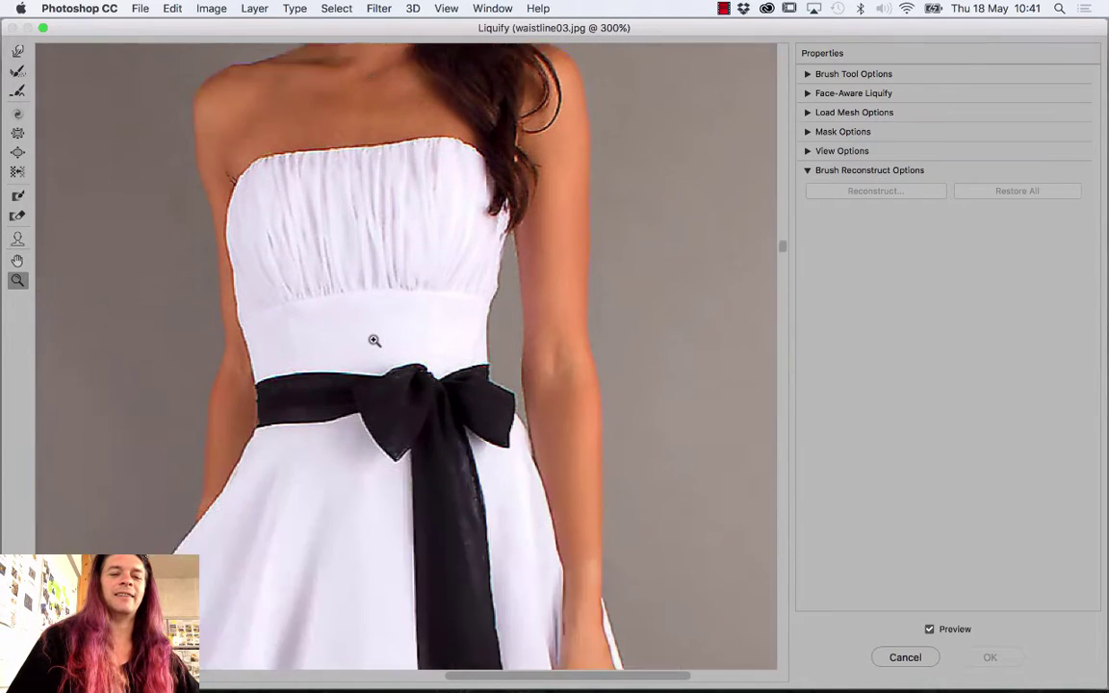
scroll(375, 338, down, 2)
scroll(374, 339, up, 3)
scroll(374, 342, up, 1)
scroll(373, 342, up, 3)
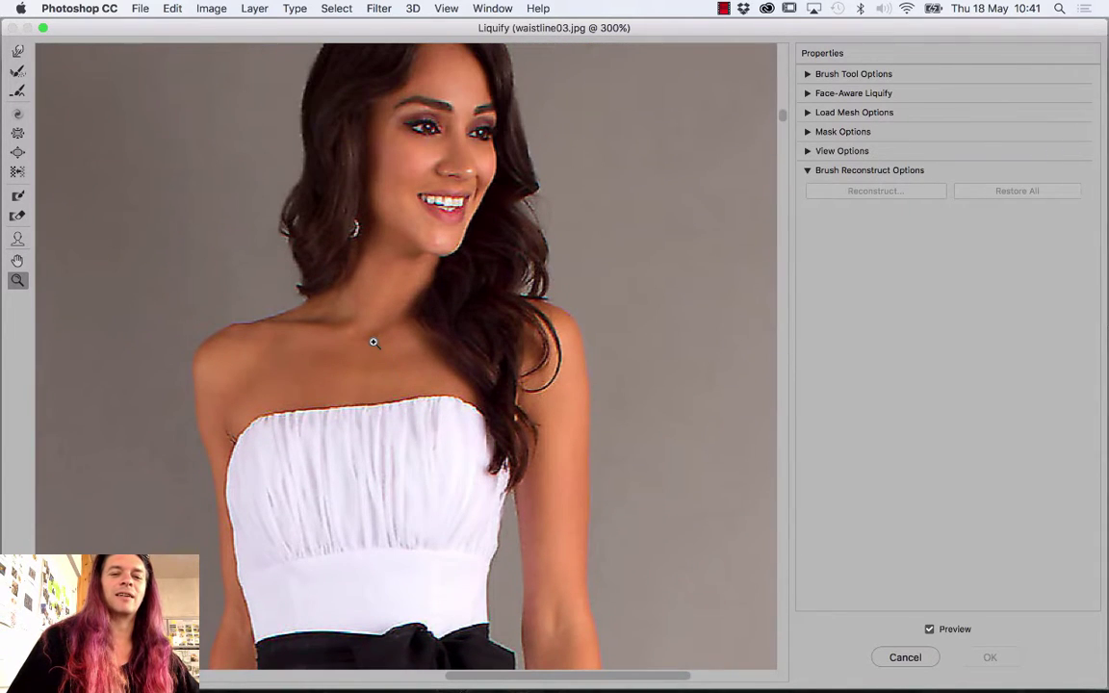
scroll(373, 336, down, 1)
scroll(372, 338, up, 2)
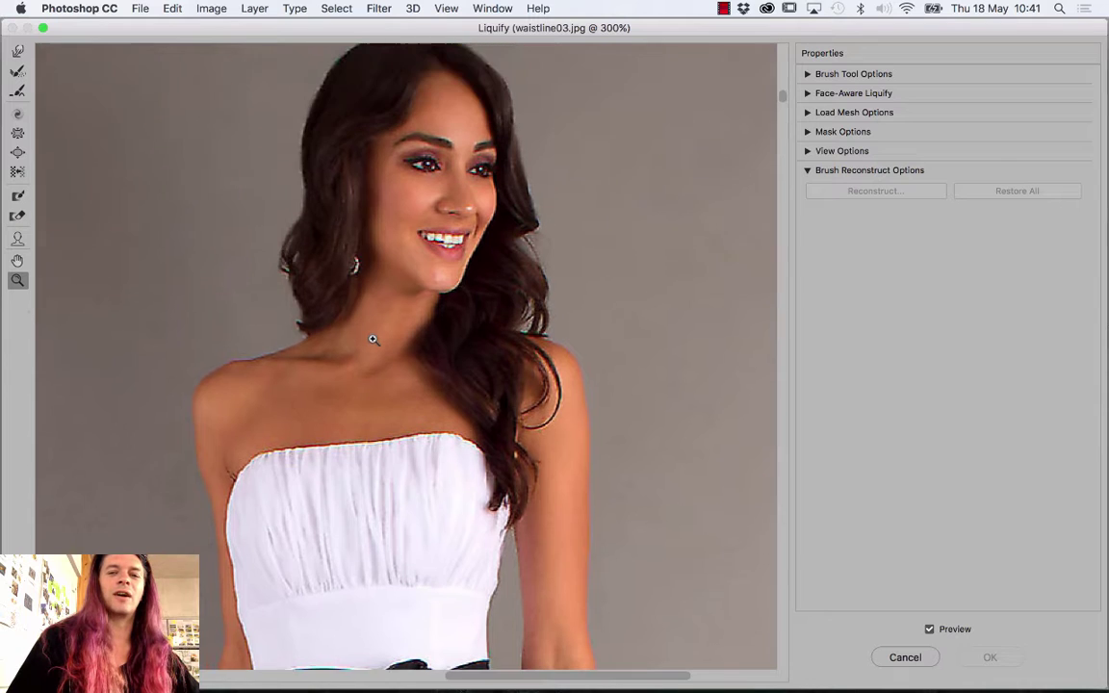
scroll(373, 339, up, 1)
scroll(373, 340, down, 1)
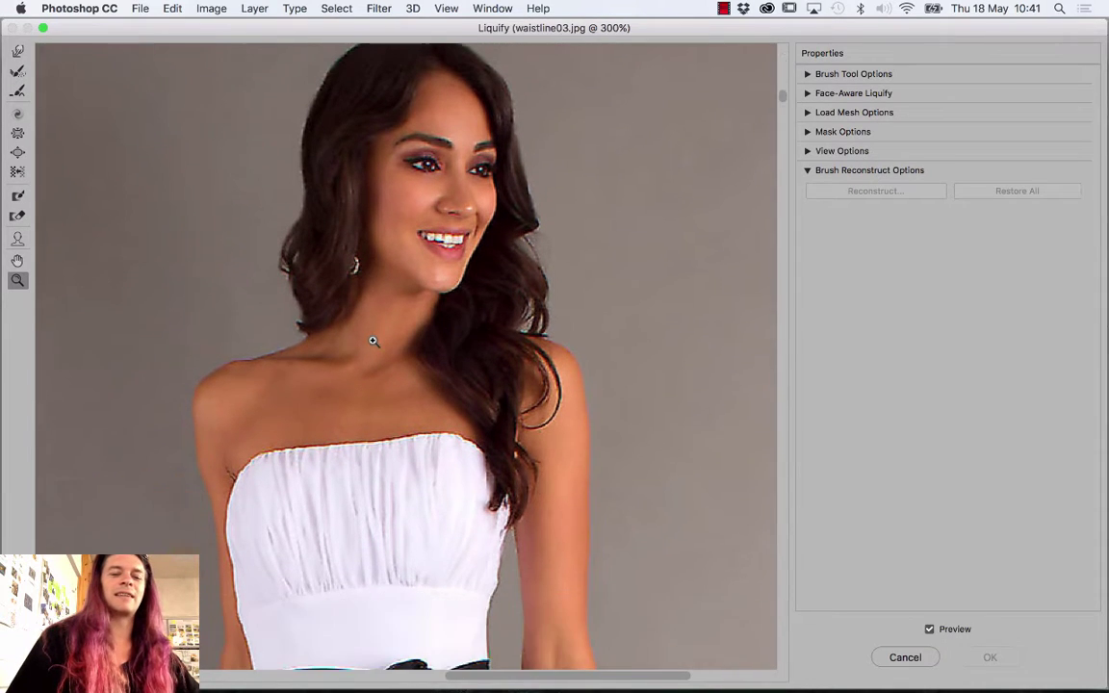
scroll(373, 341, down, 2)
scroll(372, 342, up, 3)
key(alt+space)
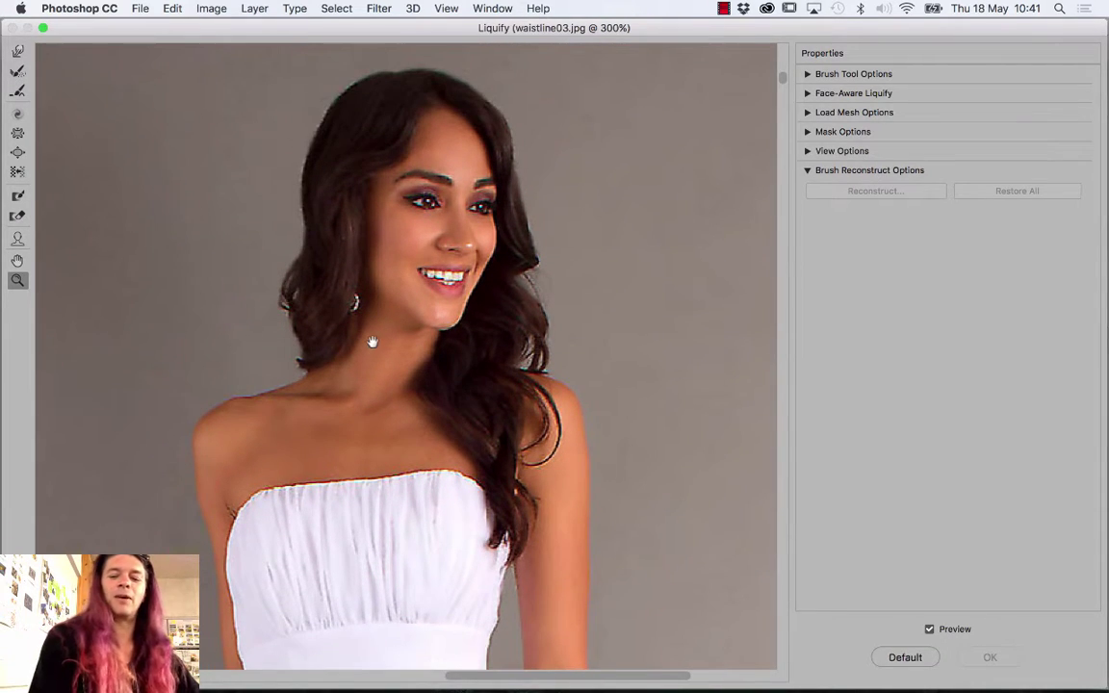
alt+click(372, 342)
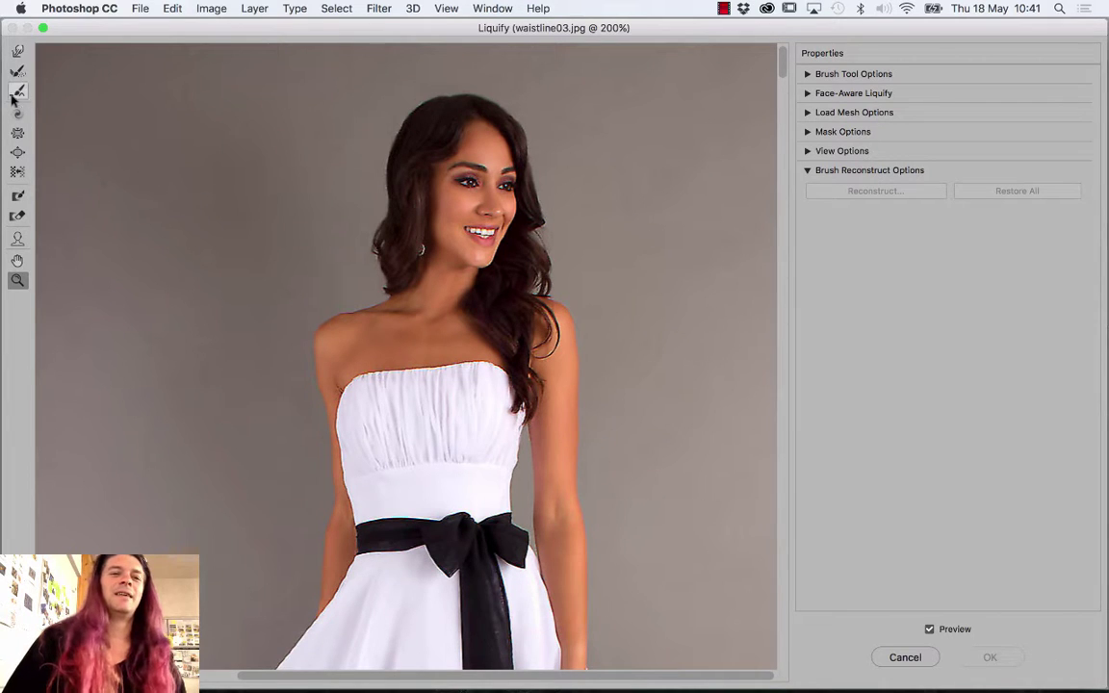
Push the left waist edge slightly inward with the Forward Warp tool
click(19, 54)
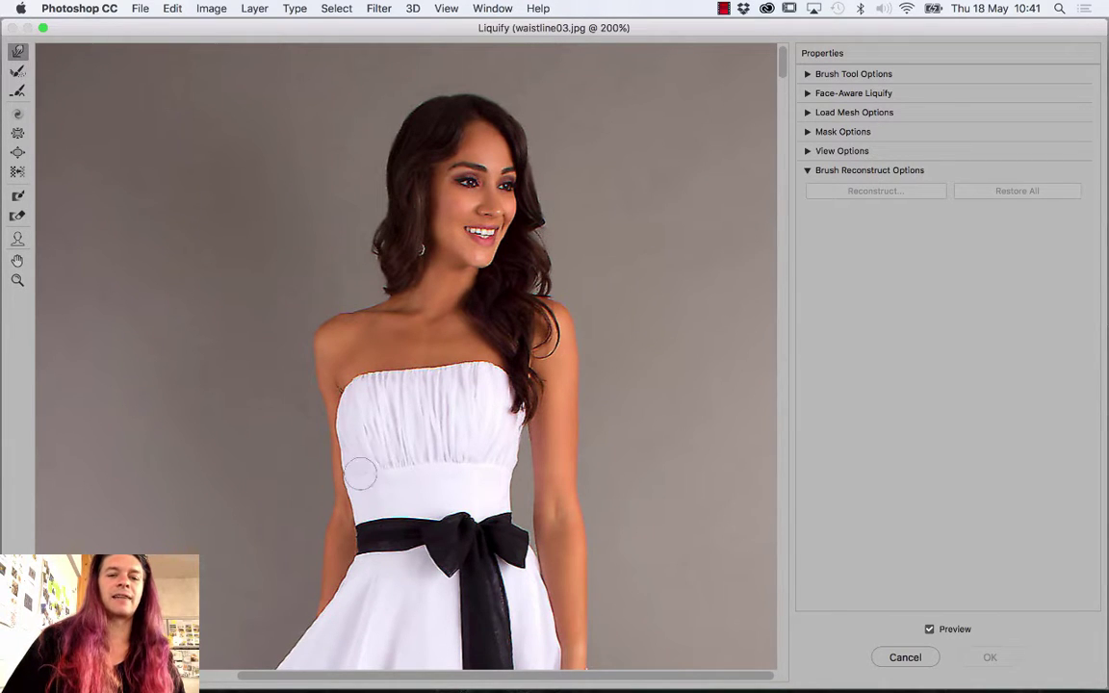
scroll(351, 452, down, 5)
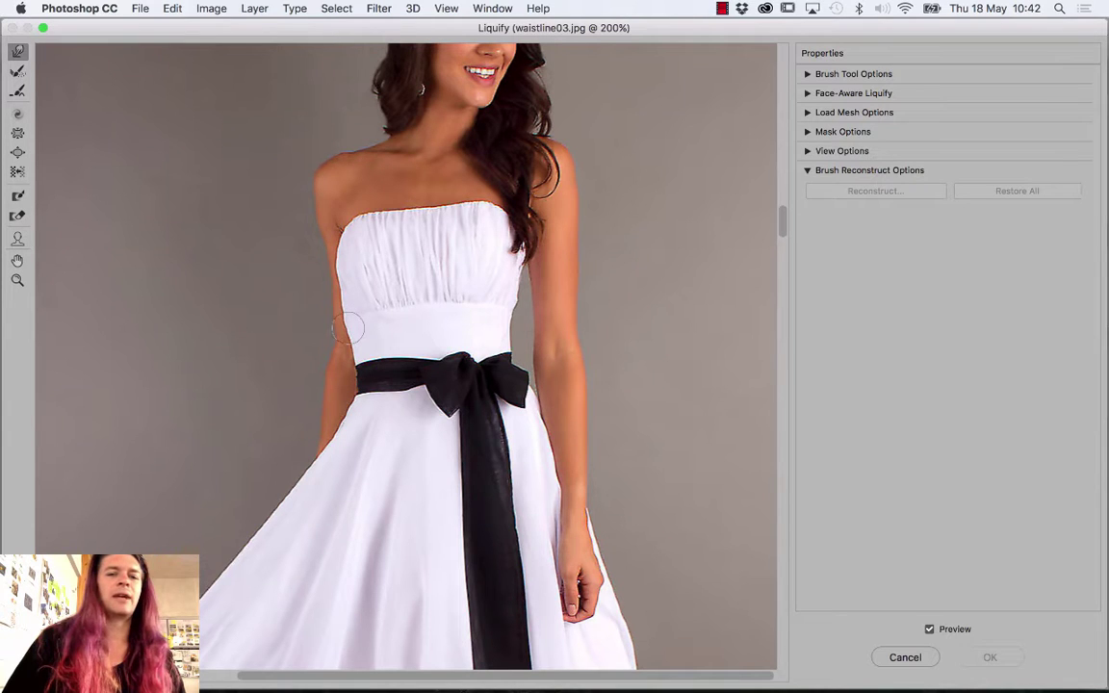
drag(353, 328, 354, 335)
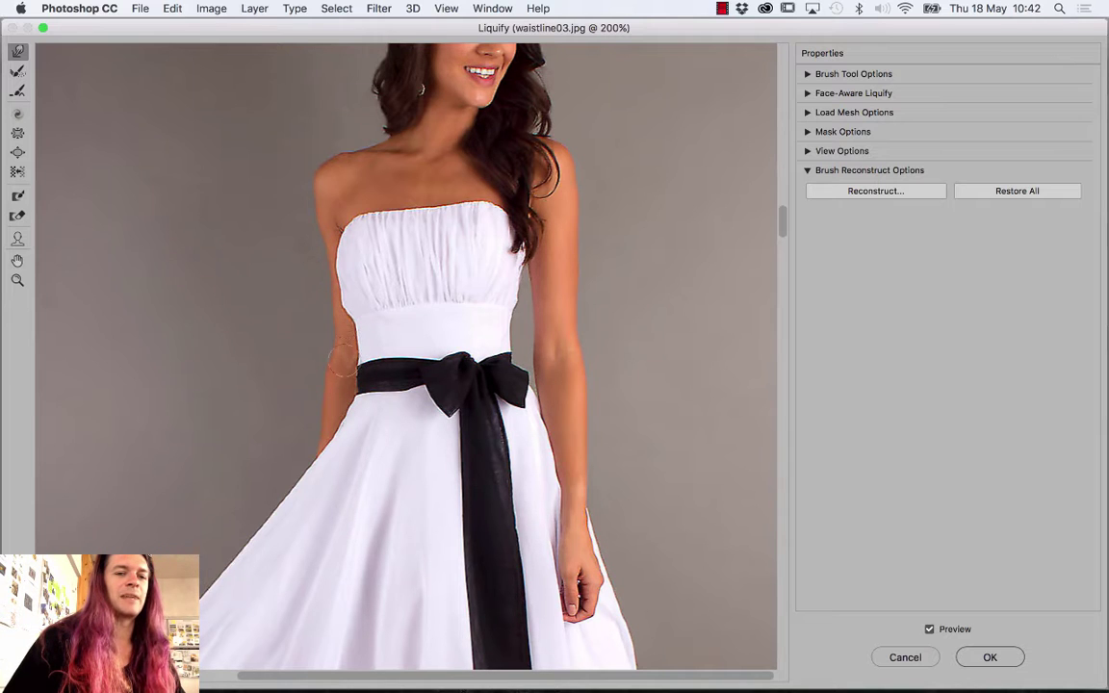
Zoom to 1600% on the left waist edge, then step back out to 600% with Cmd+minus
click(18, 280)
drag(308, 307, 374, 363)
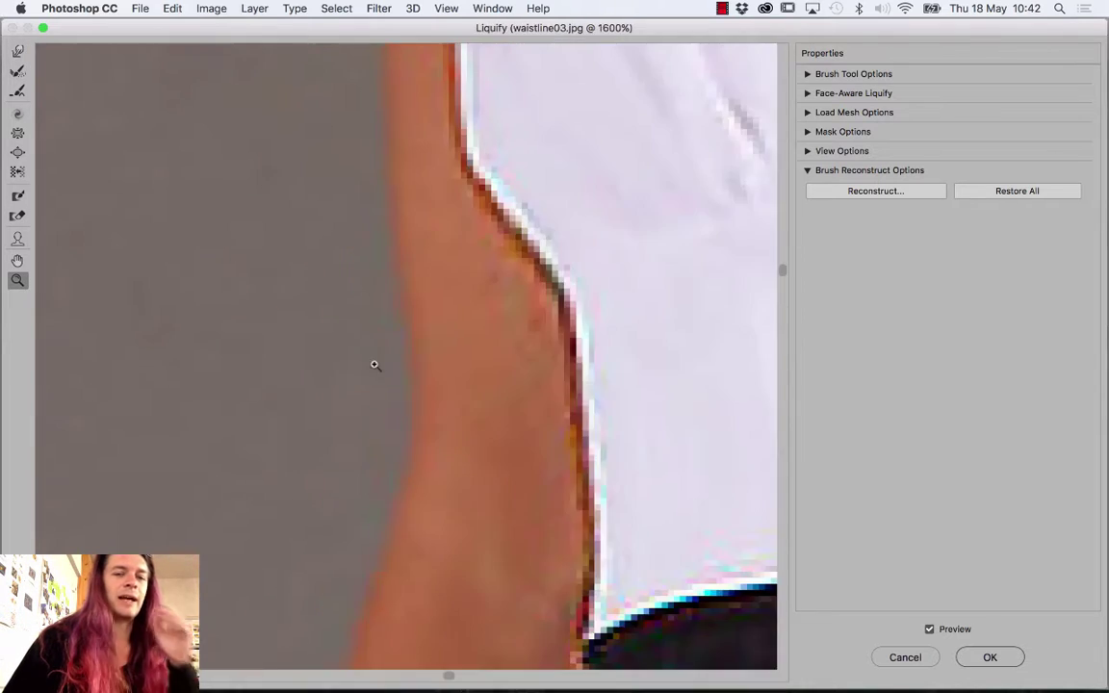
key(super+minus)
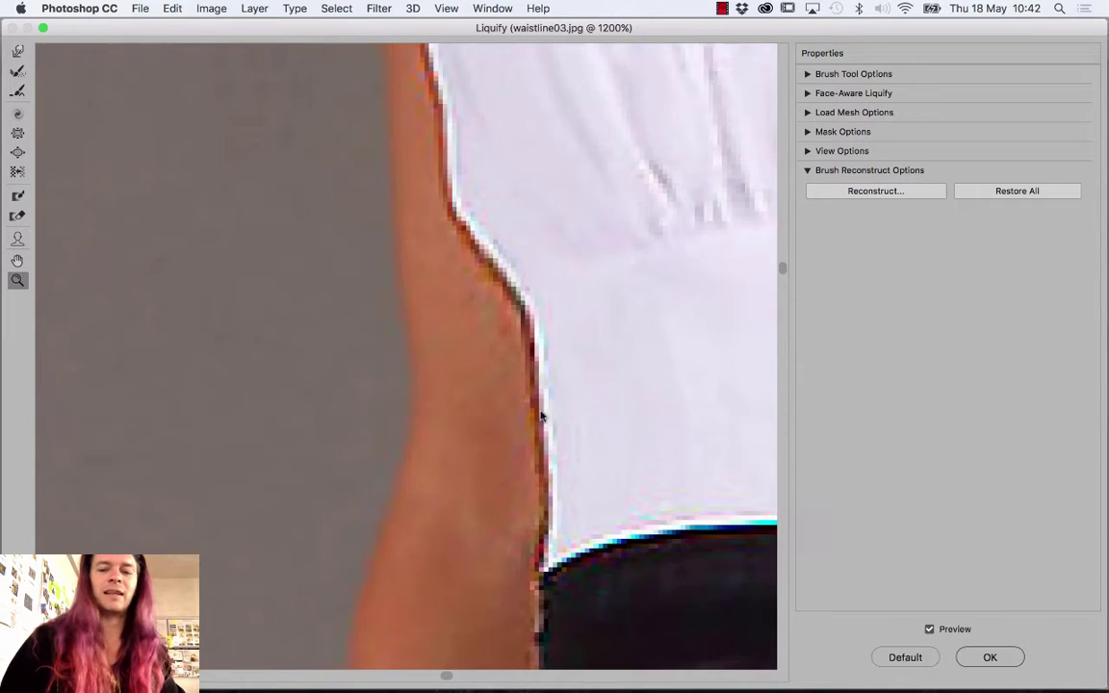
key(super+minus)
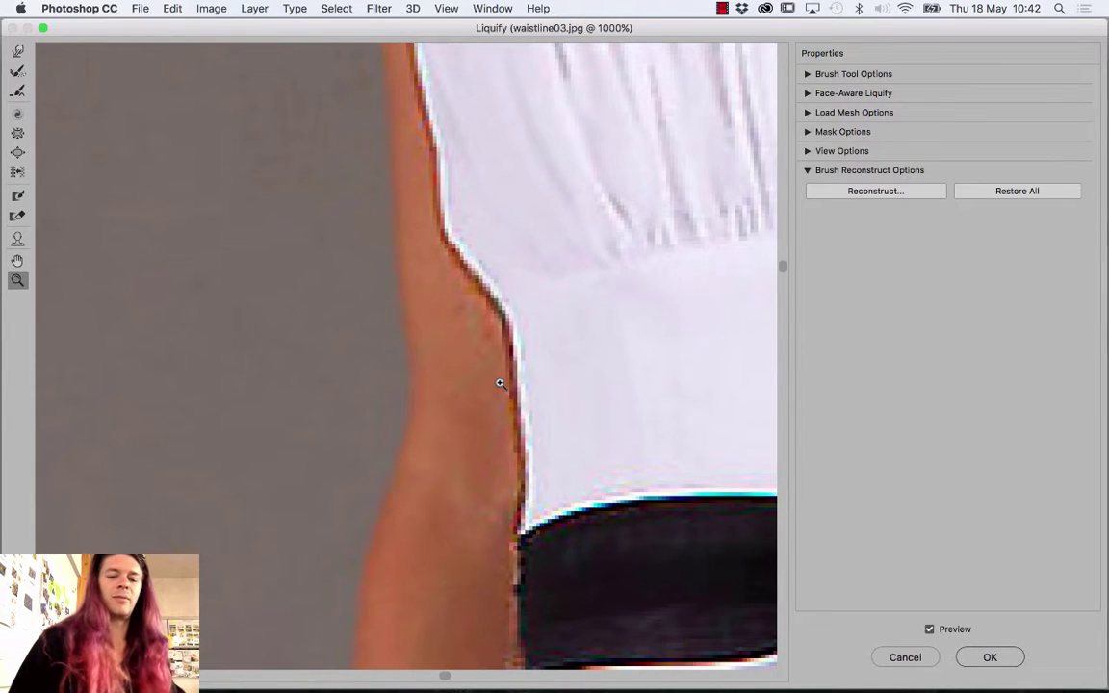
key(super+minus)
key(super+minus)
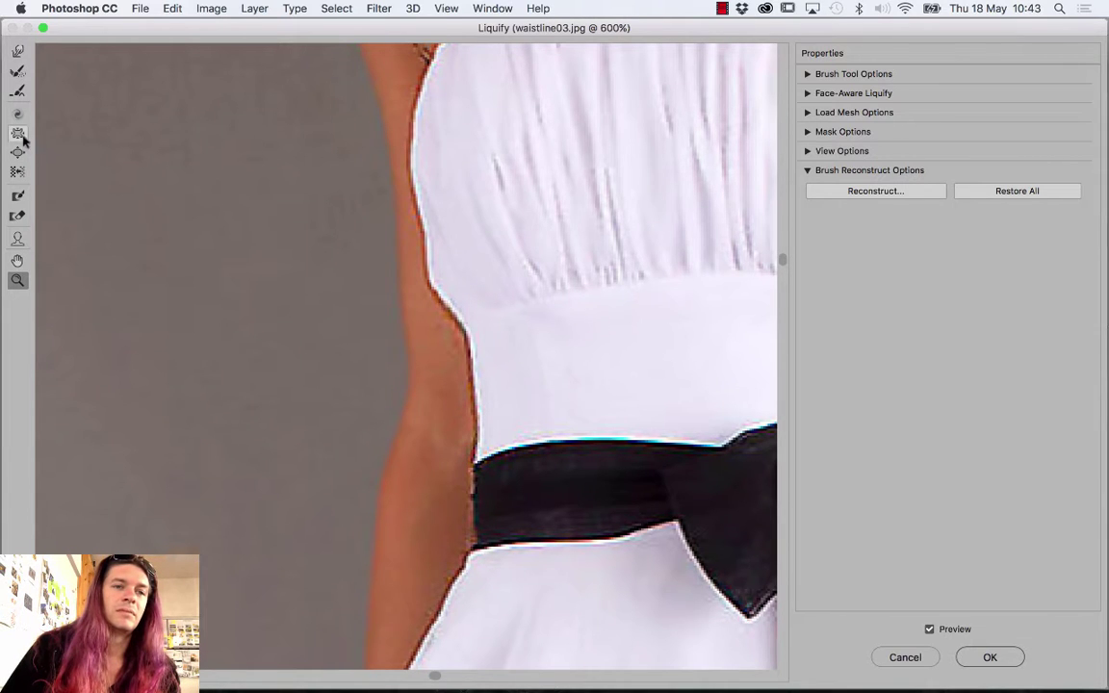
Curve the left waist edge above the sash further inward with Forward Warp, then pan slightly
click(18, 53)
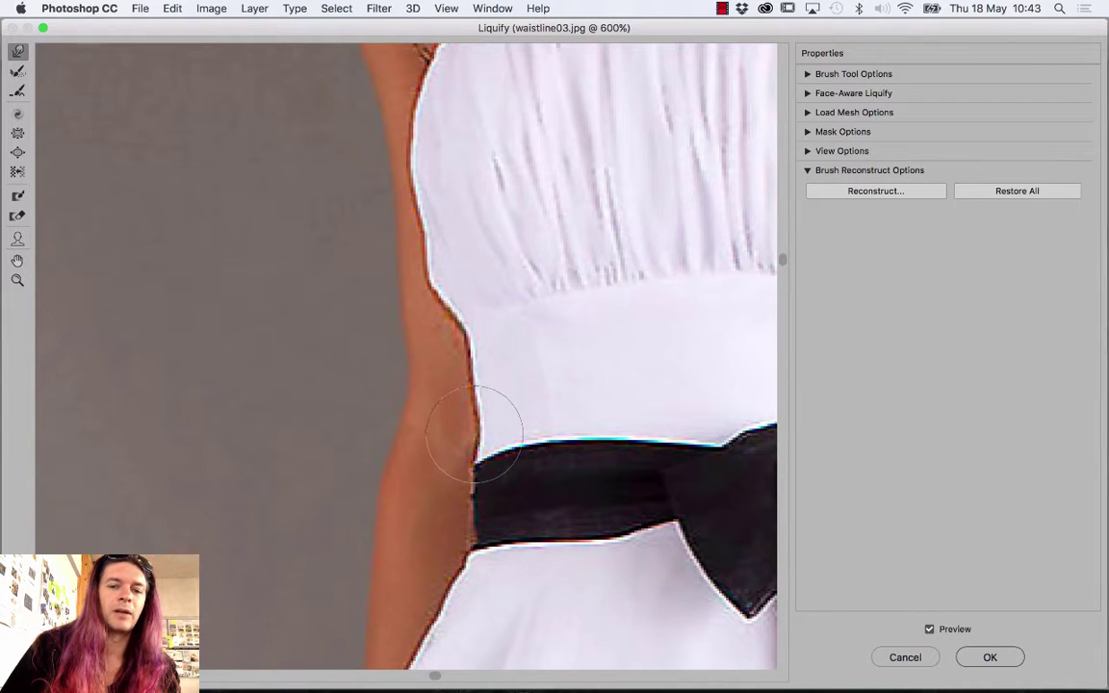
mouse_move(472, 428)
mouse_down()
mouse_move(475, 443)
mouse_move(470, 317)
mouse_move(458, 306)
mouse_move(466, 332)
mouse_move(452, 300)
mouse_up()
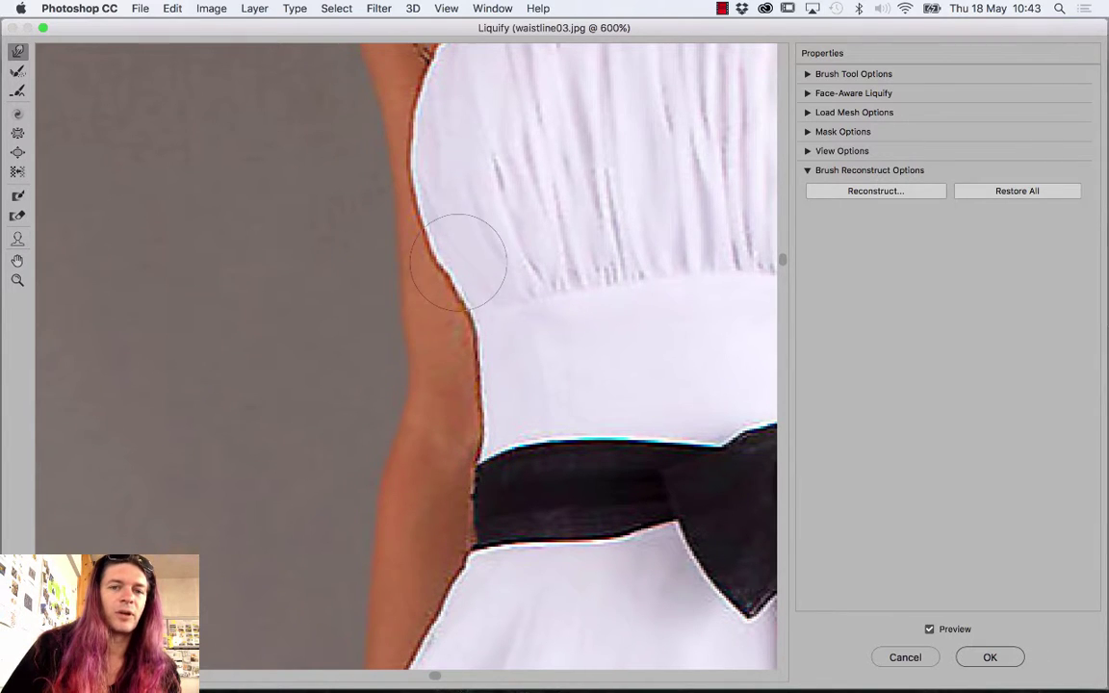
drag(549, 239, 516, 282)
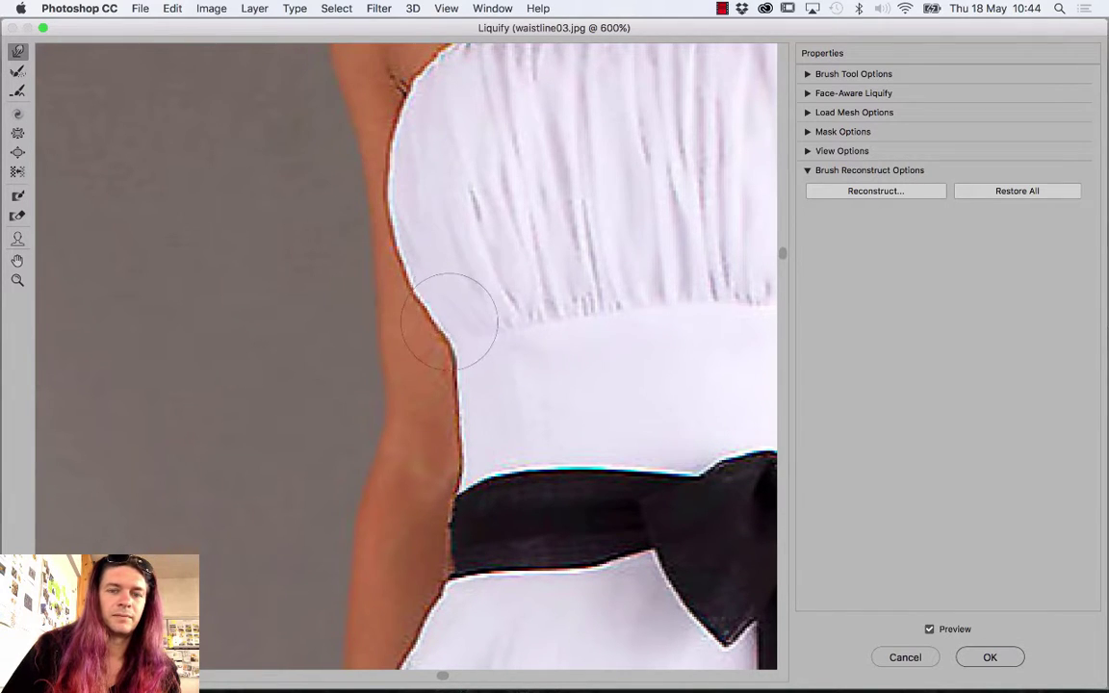
Zoom out to 300% and toggle Preview repeatedly to compare before and after, leaving it off
scroll(457, 289, down, 2)
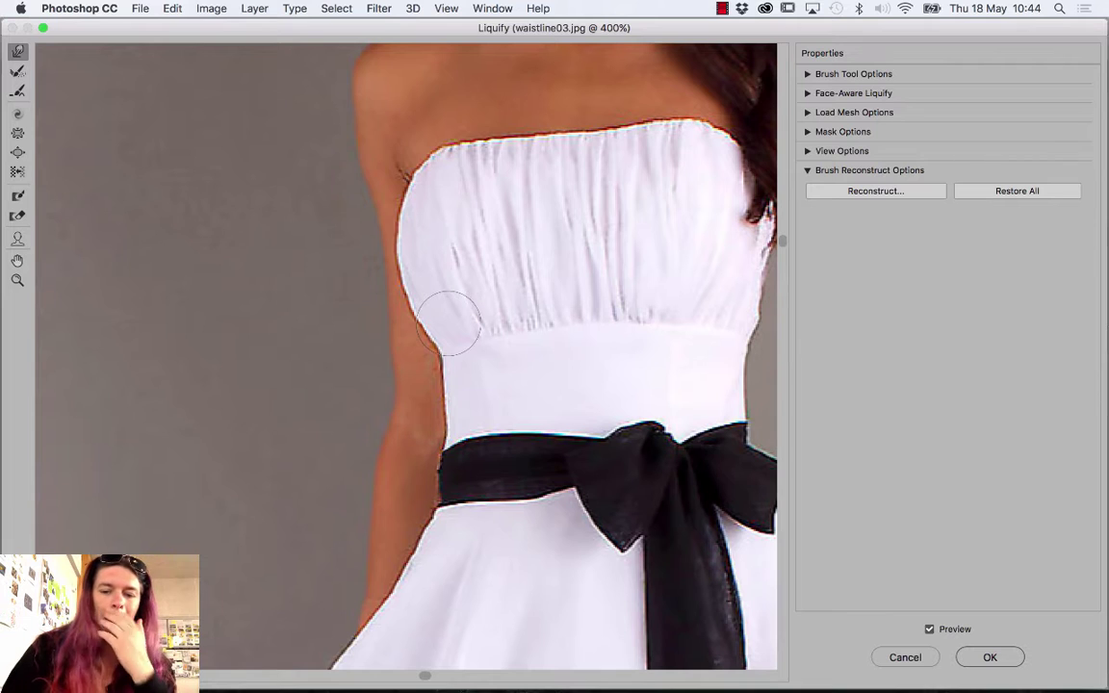
scroll(448, 321, down, 1)
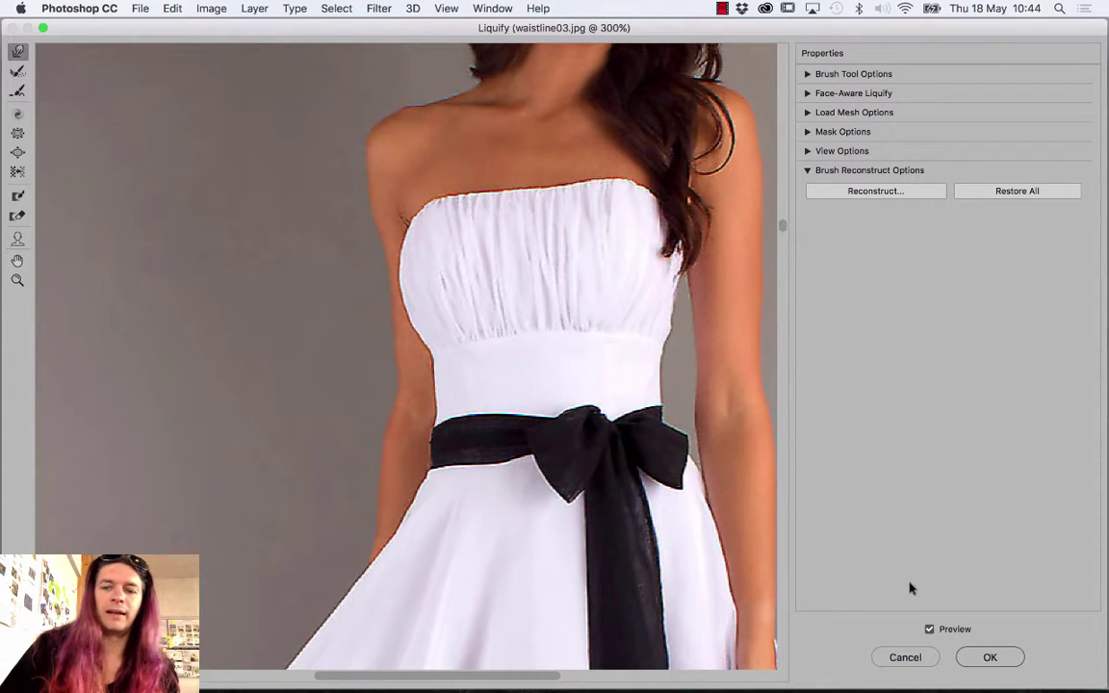
click(928, 630)
click(928, 629)
click(929, 630)
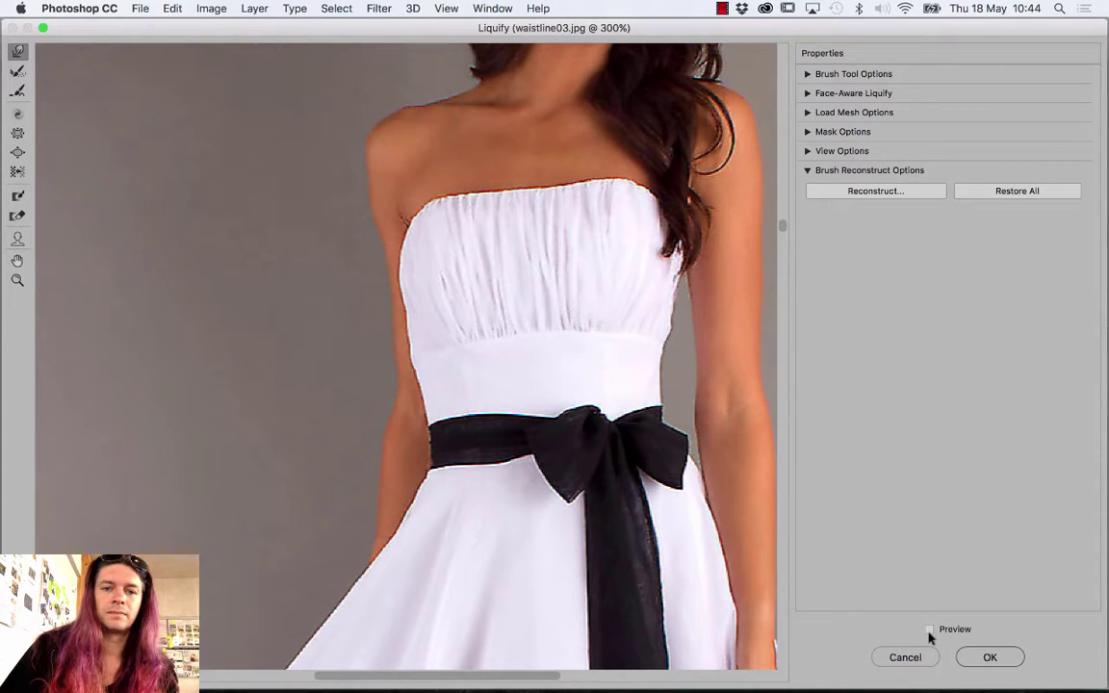
click(929, 629)
click(928, 629)
click(928, 629)
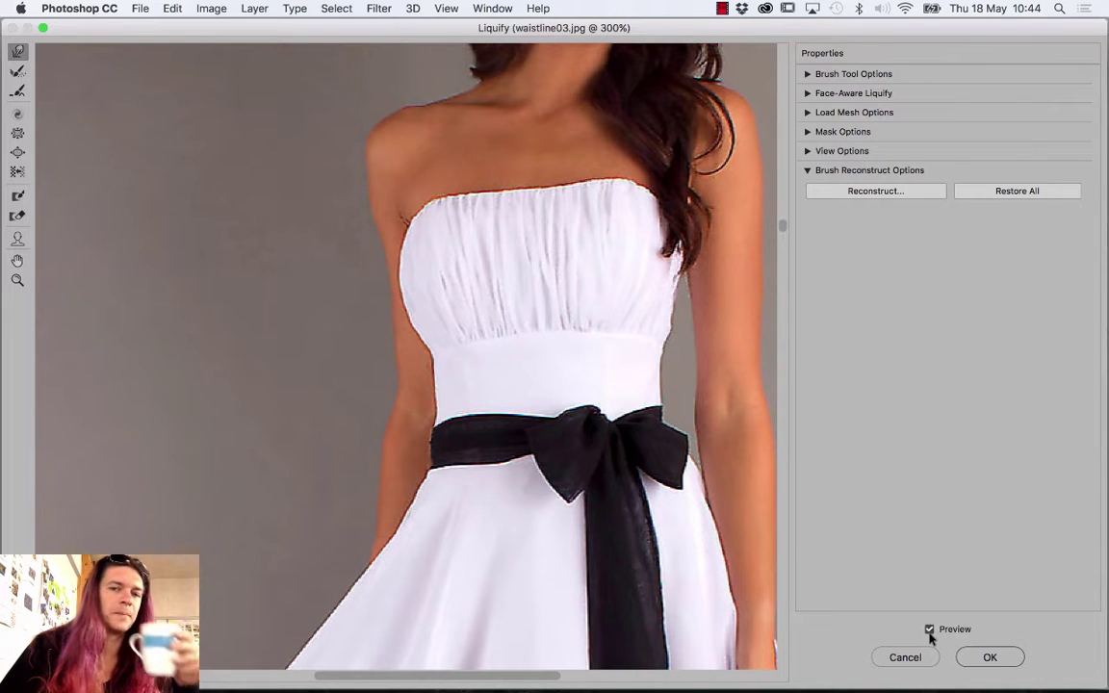
click(929, 629)
click(928, 630)
click(929, 629)
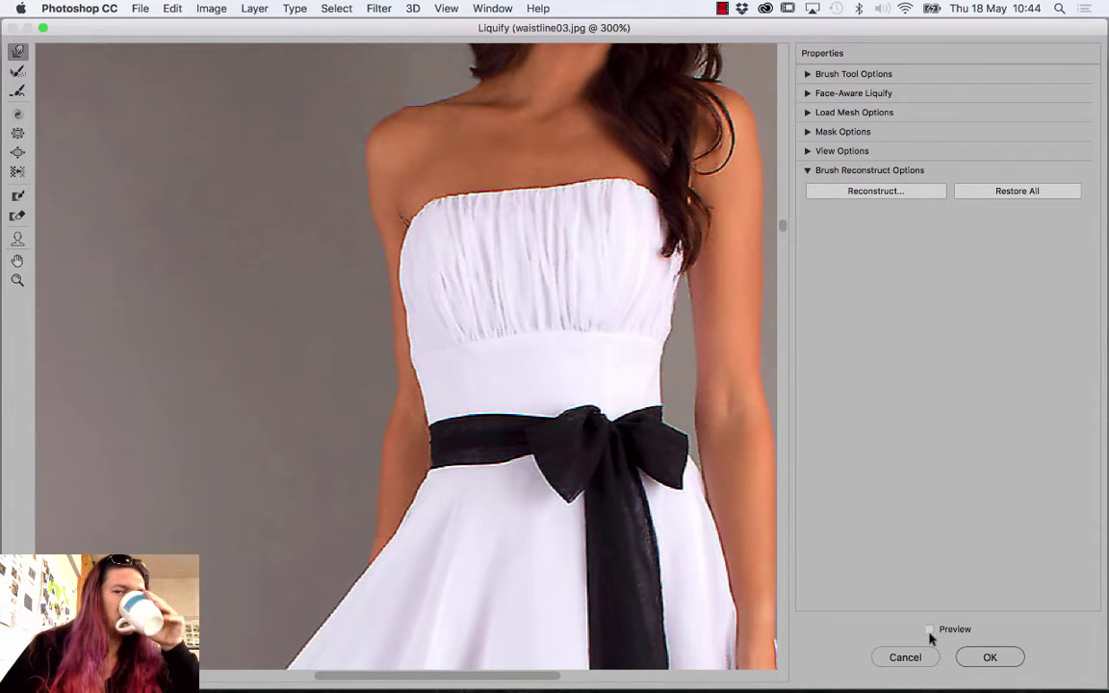
click(929, 629)
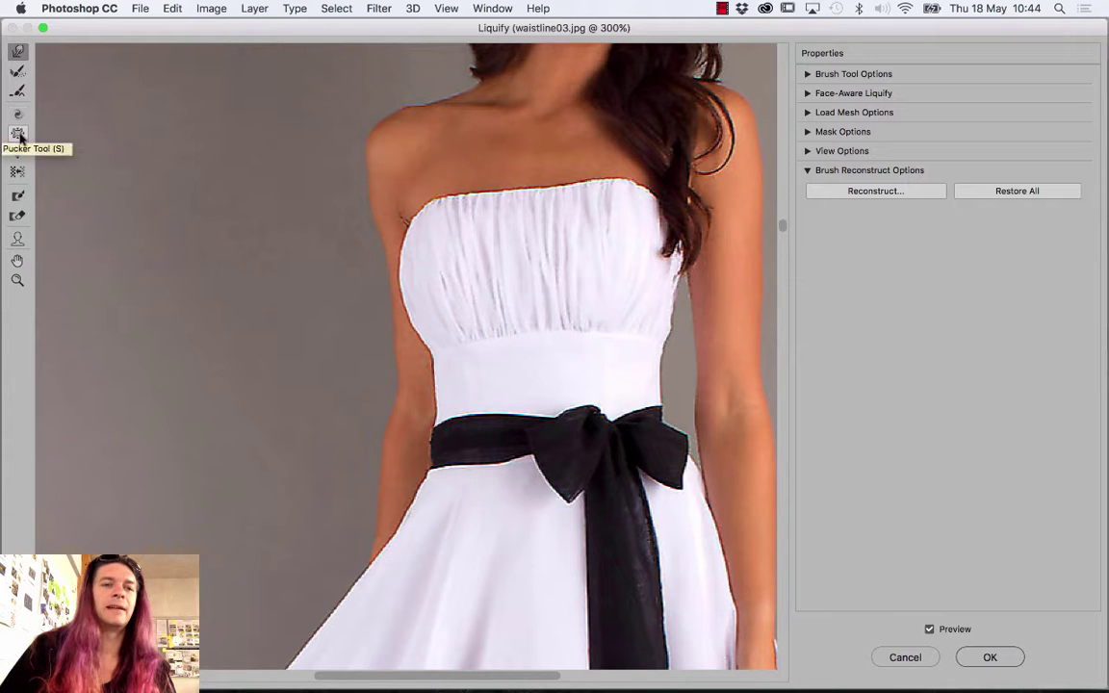
Select the Bloat tool and adjust its brush size to 161 in Brush Tool Options
click(18, 152)
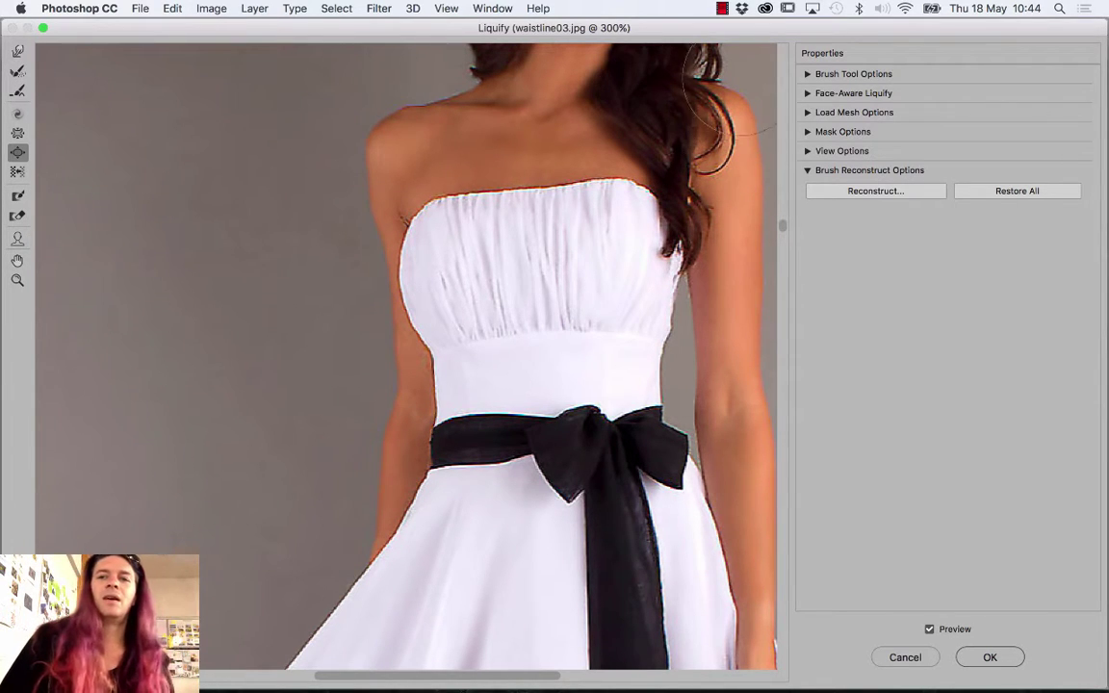
click(806, 74)
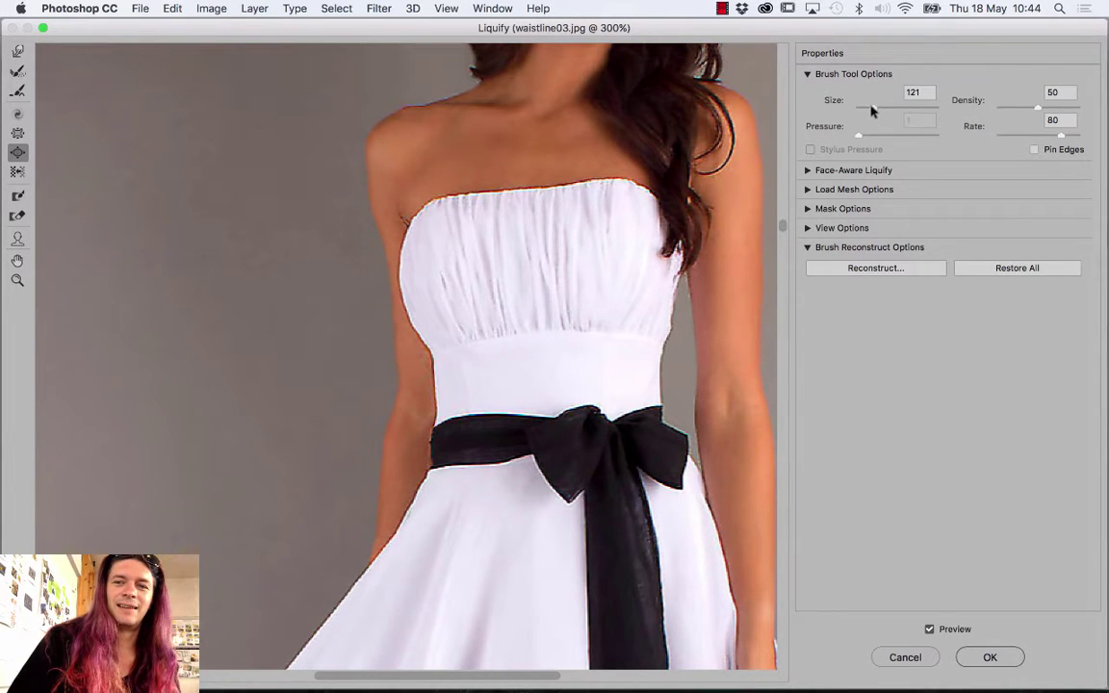
mouse_move(871, 110)
mouse_down()
mouse_move(835, 122)
mouse_move(878, 107)
mouse_up()
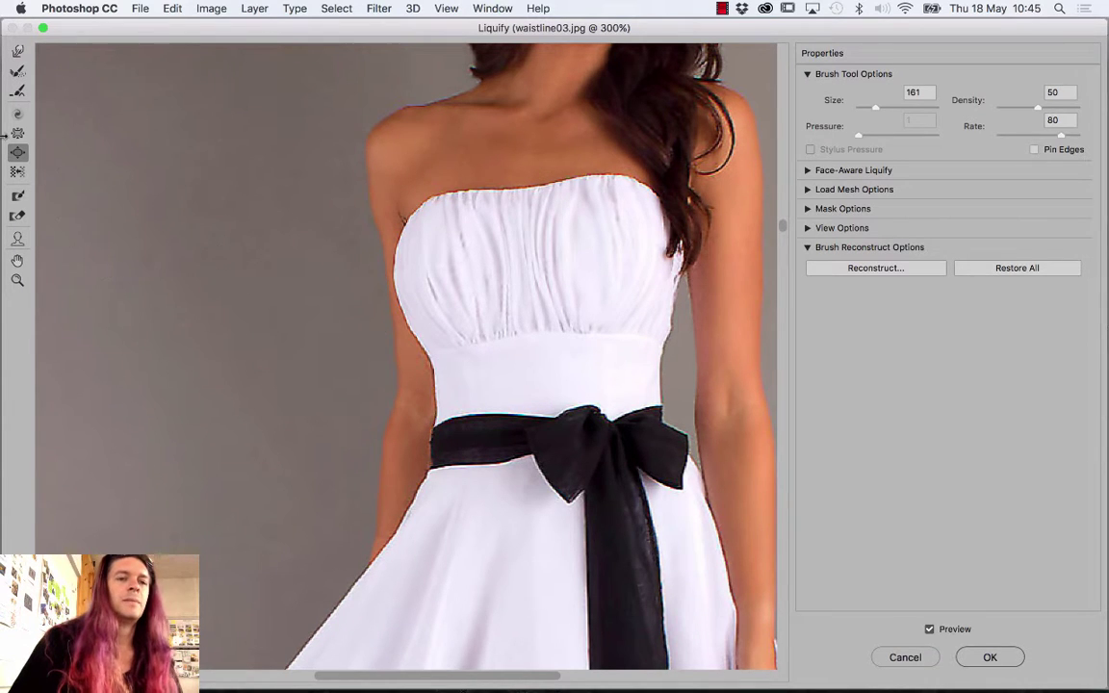
Cycle through Reconstruct and Bloat, ending on Forward Warp at size 42, pressure 100
click(17, 70)
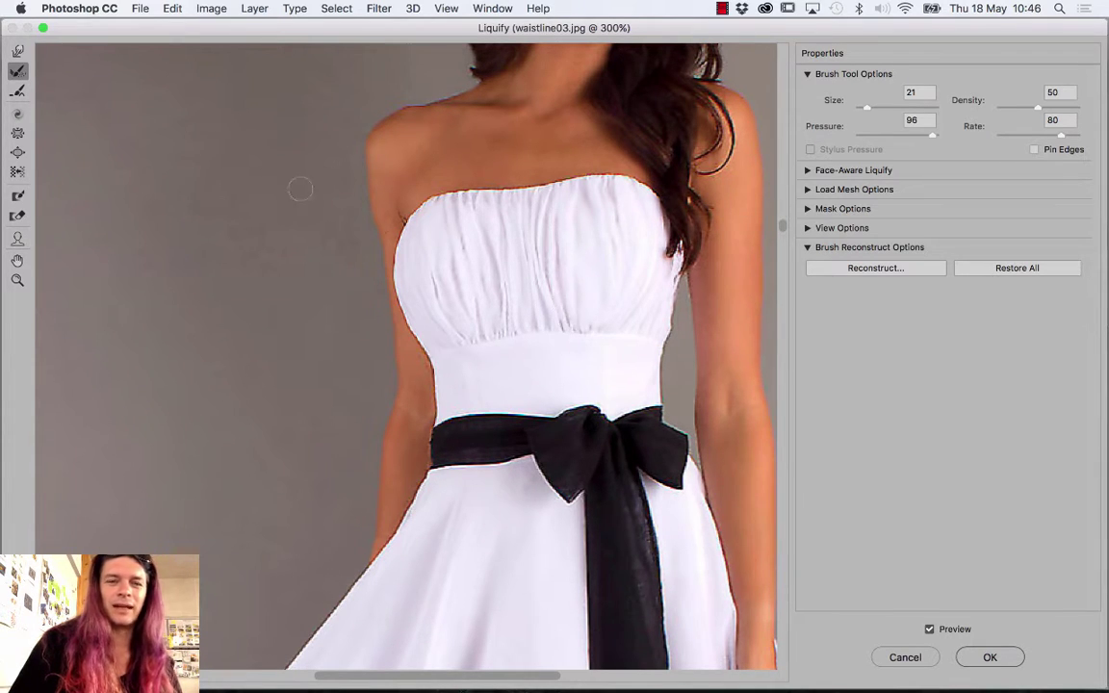
click(17, 152)
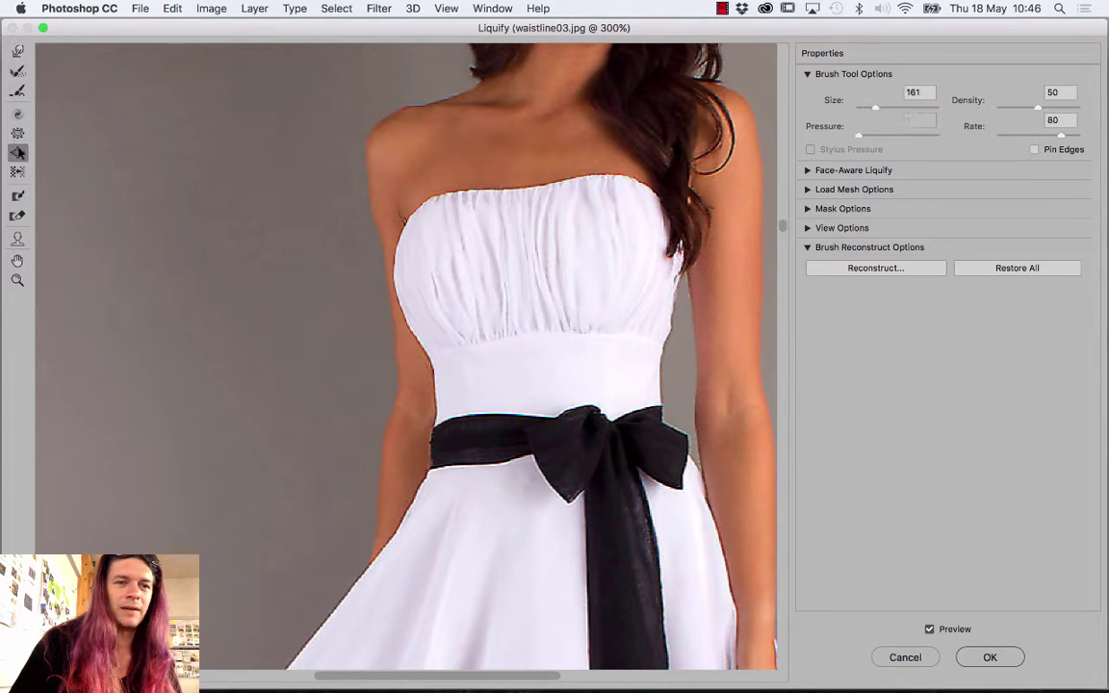
click(17, 50)
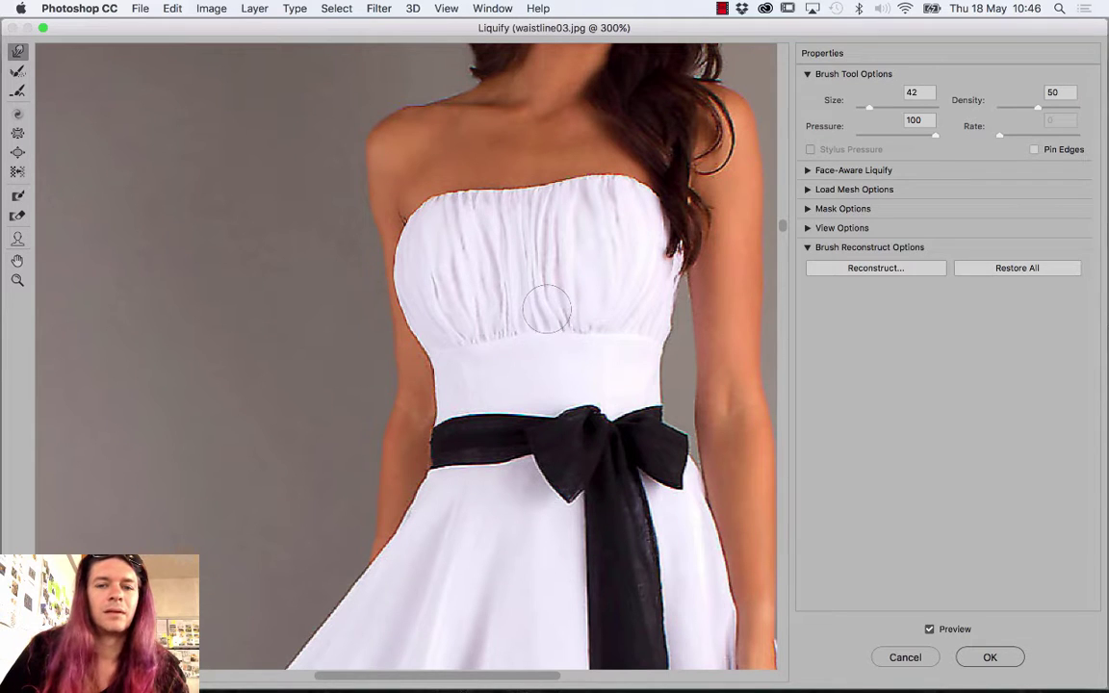
Bulge the bodice gathers with a large Bloat brush, then undo the bulging
key(alt)
key(alt)
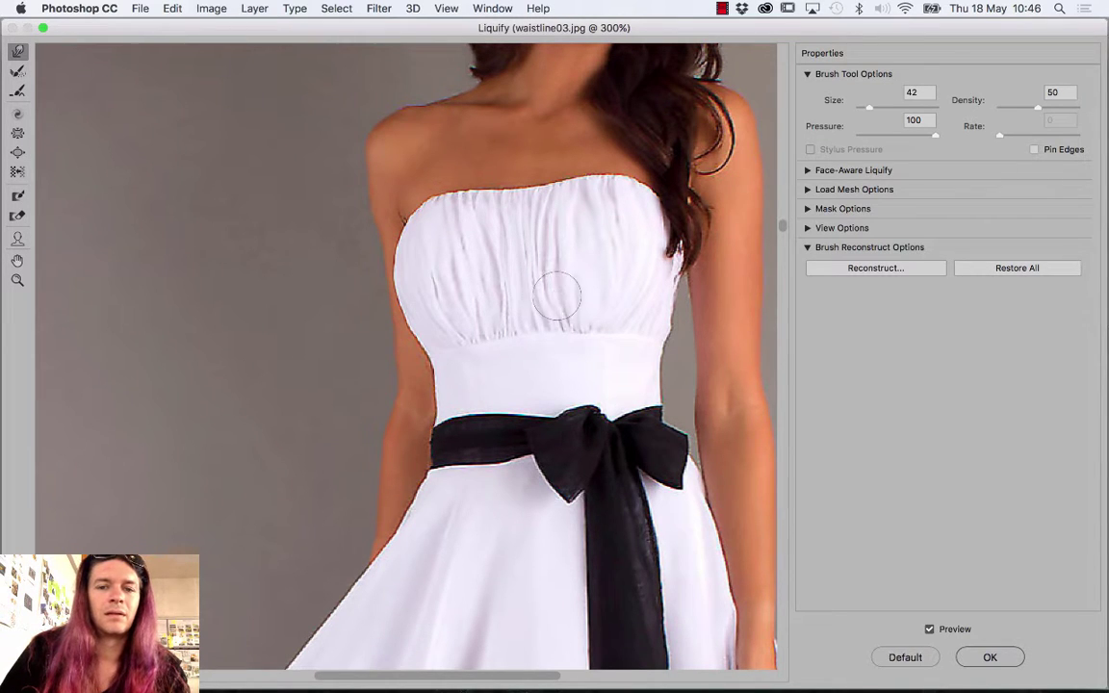
key(alt)
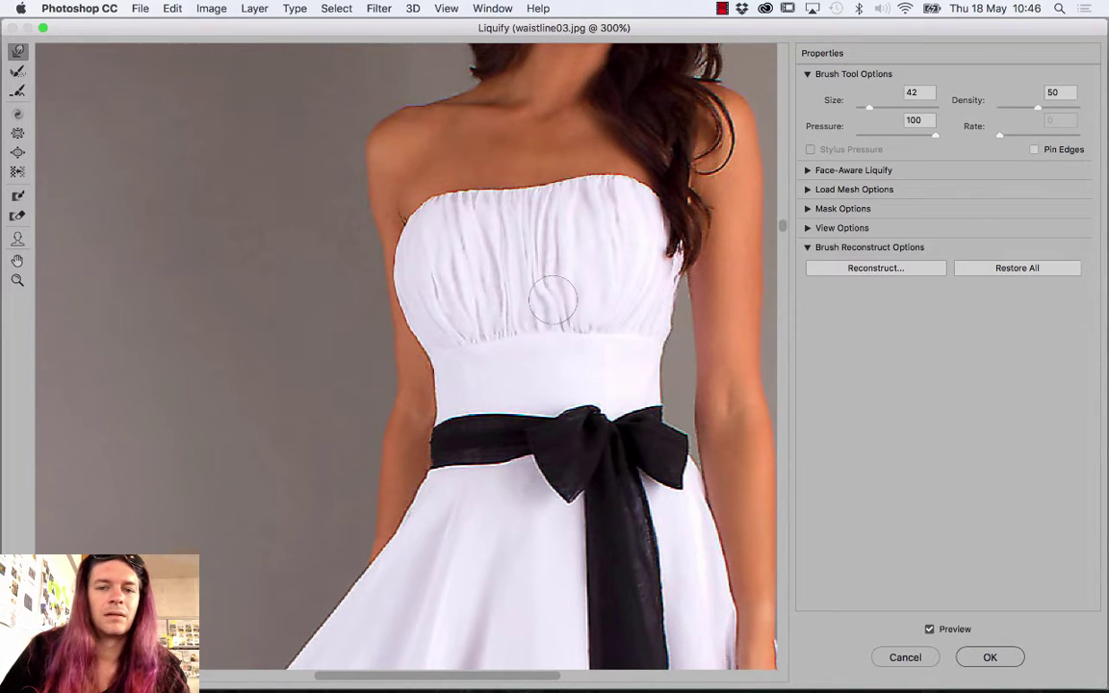
key(alt)
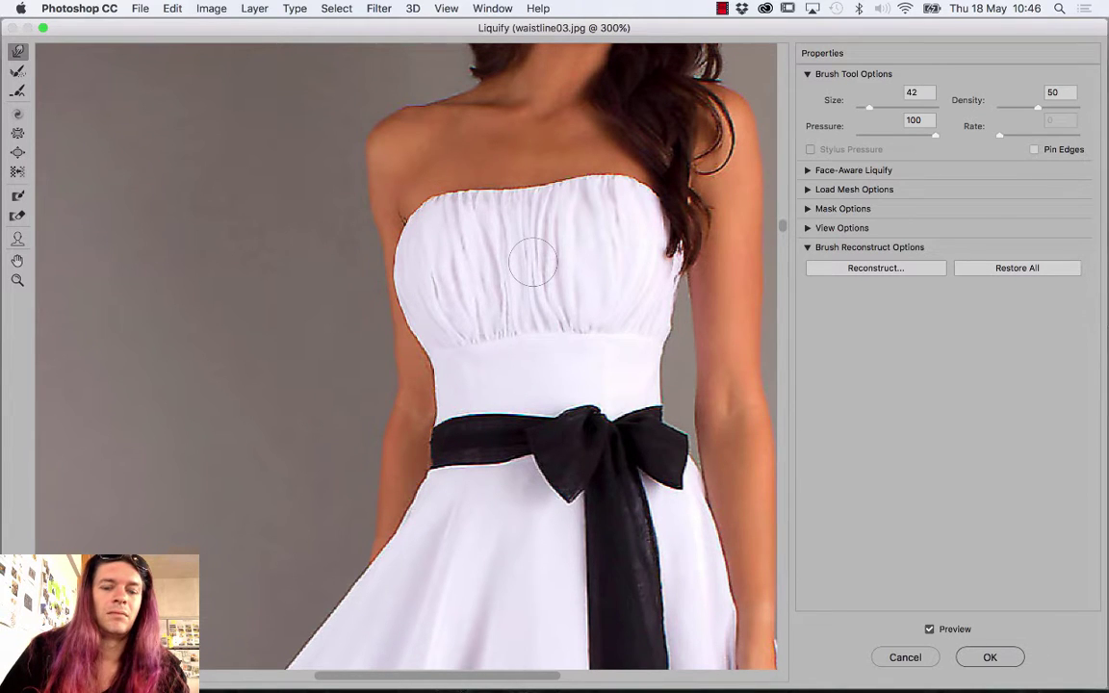
click(18, 152)
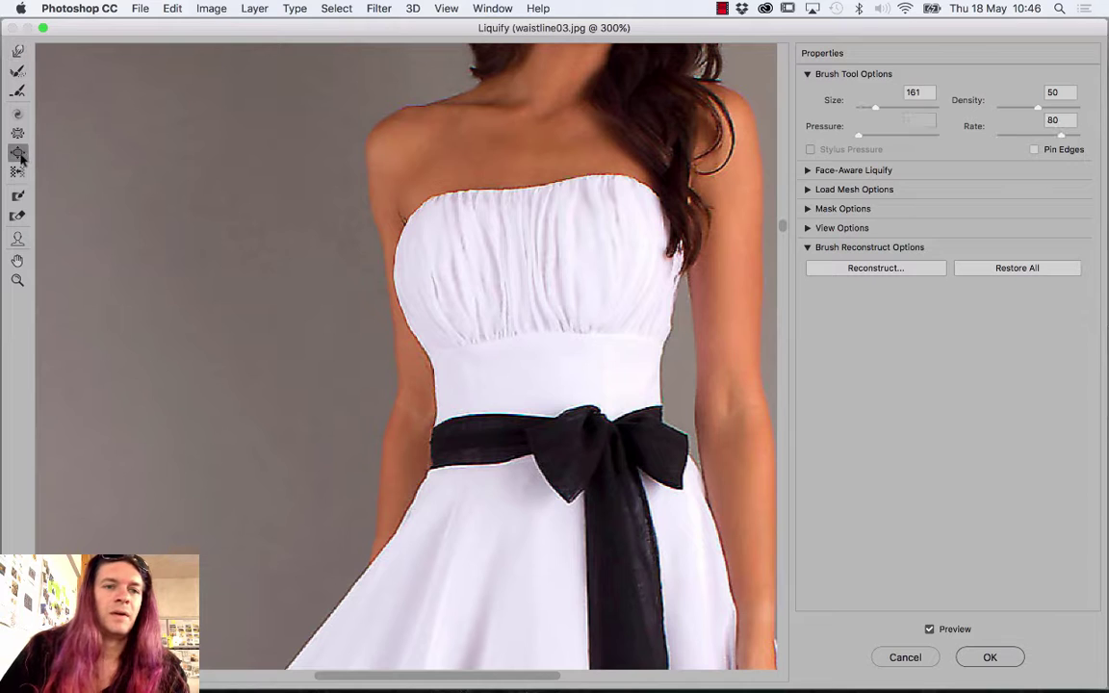
mouse_move(547, 279)
mouse_down()
mouse_move(519, 260)
mouse_move(520, 295)
mouse_move(516, 237)
mouse_up()
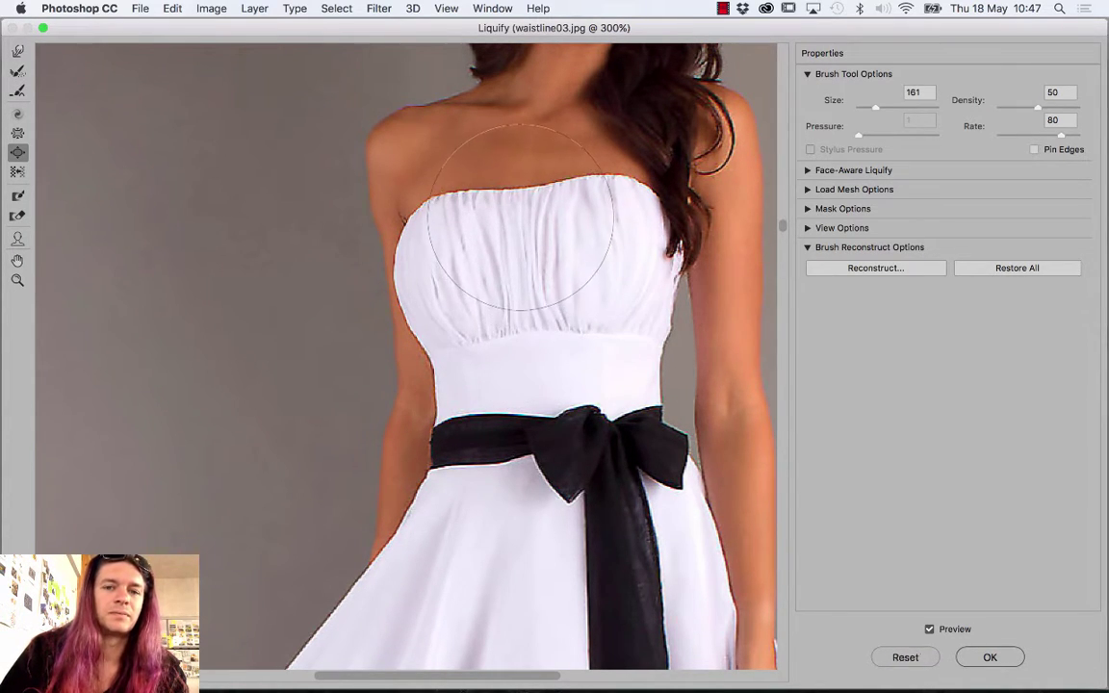
key(super+z)
key(super+z)
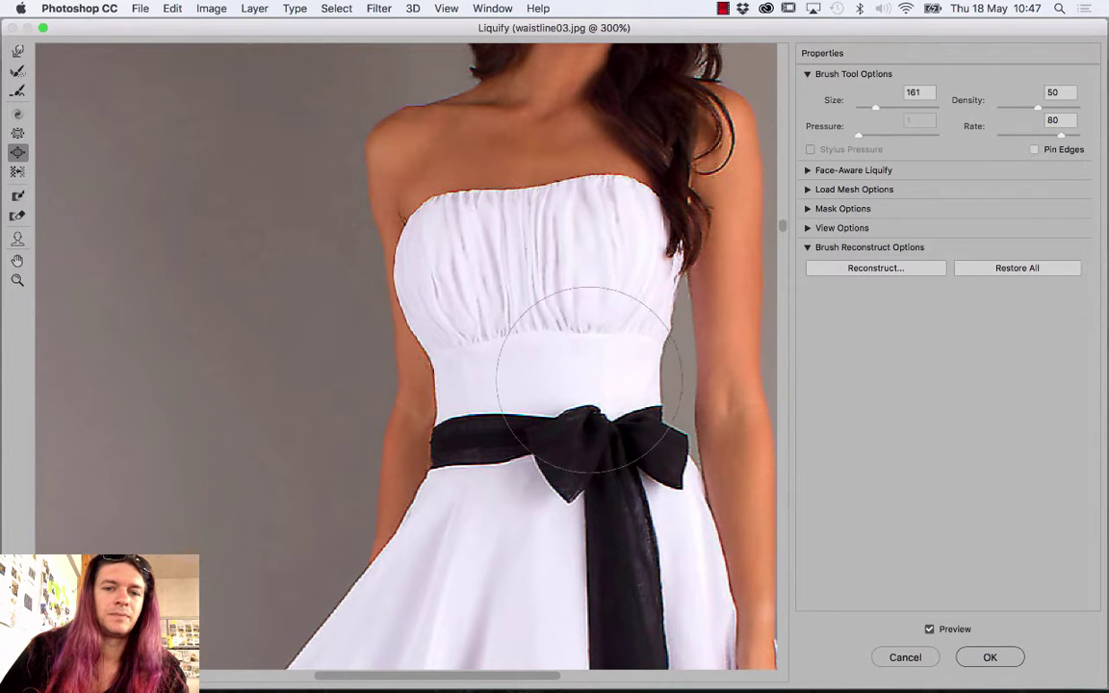
key(super+z)
key(super+z)
key(super+z)
key(super+z)
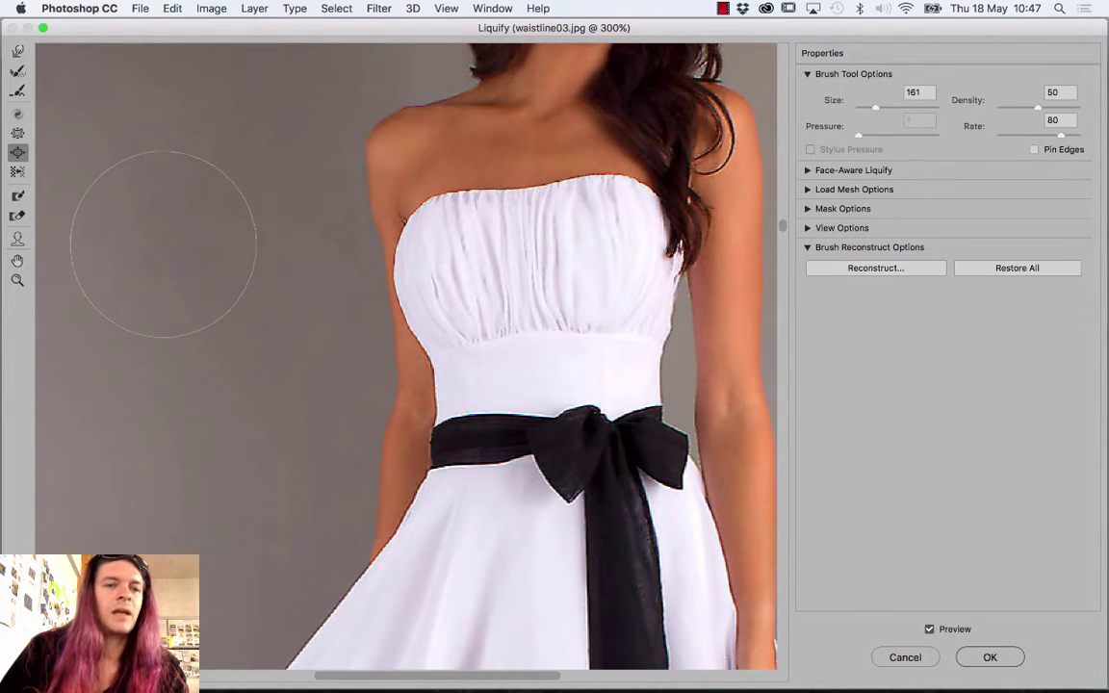
Try Pucker and Bloat again, ending on the Reconstruct tool at size 21, pressure 96
click(19, 133)
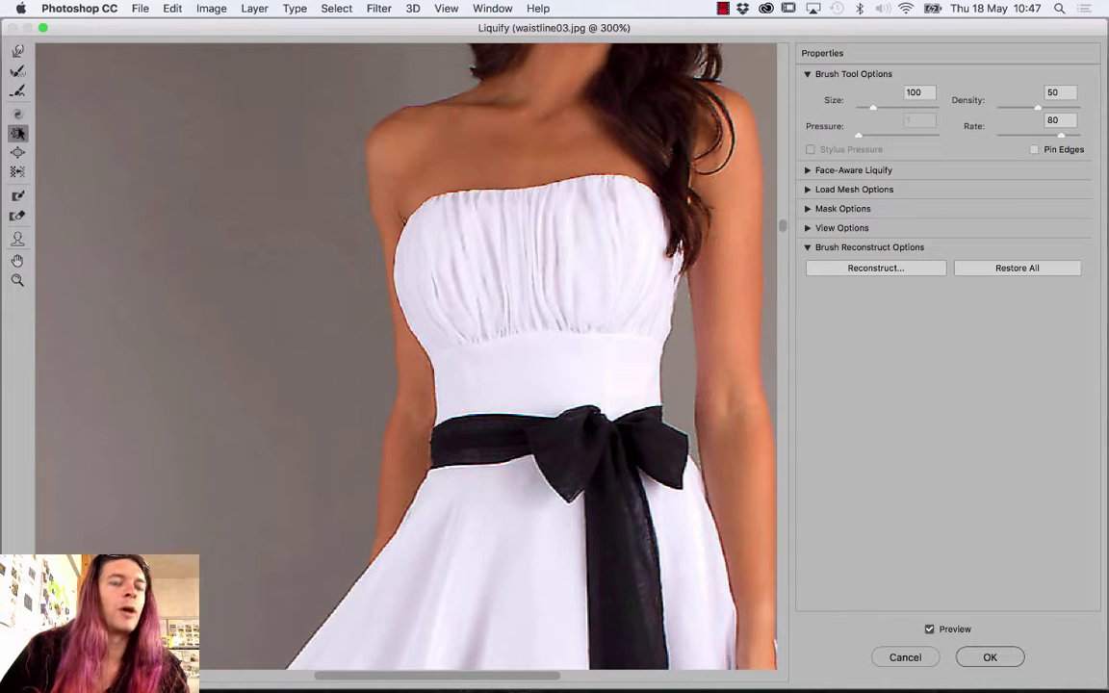
click(17, 152)
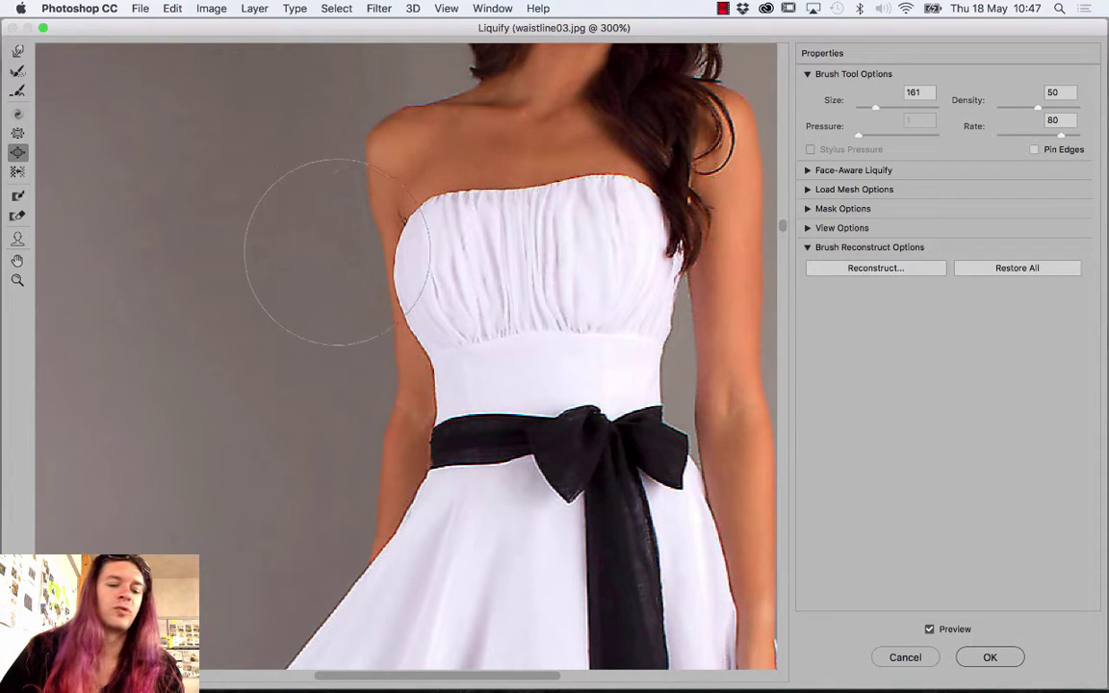
key(alt)
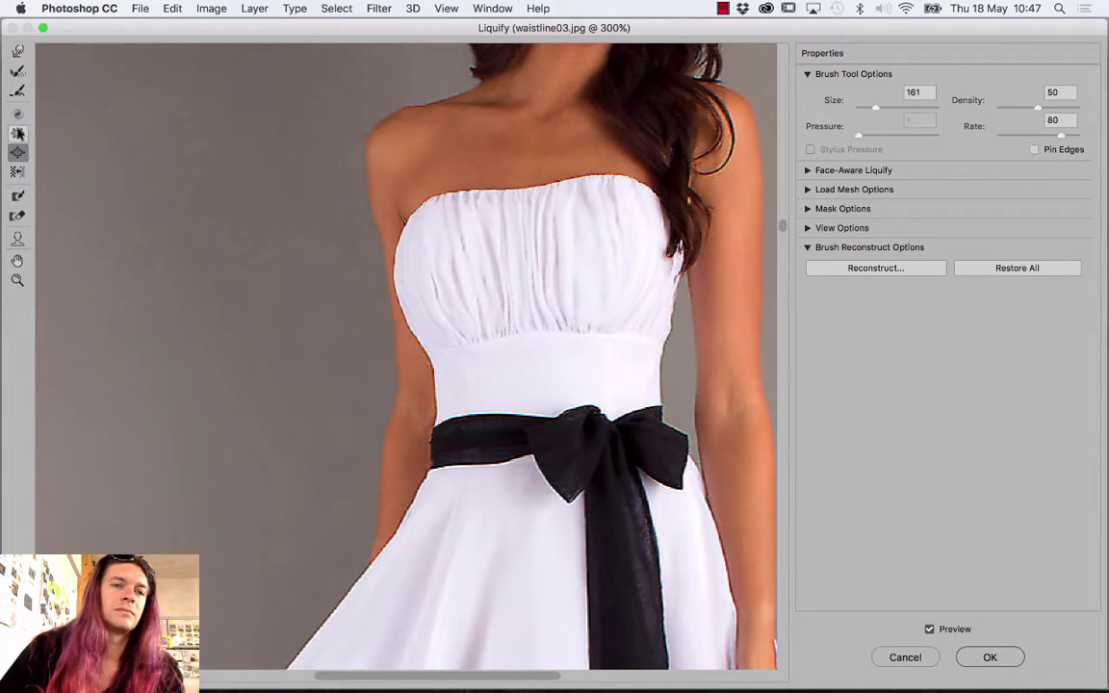
click(18, 135)
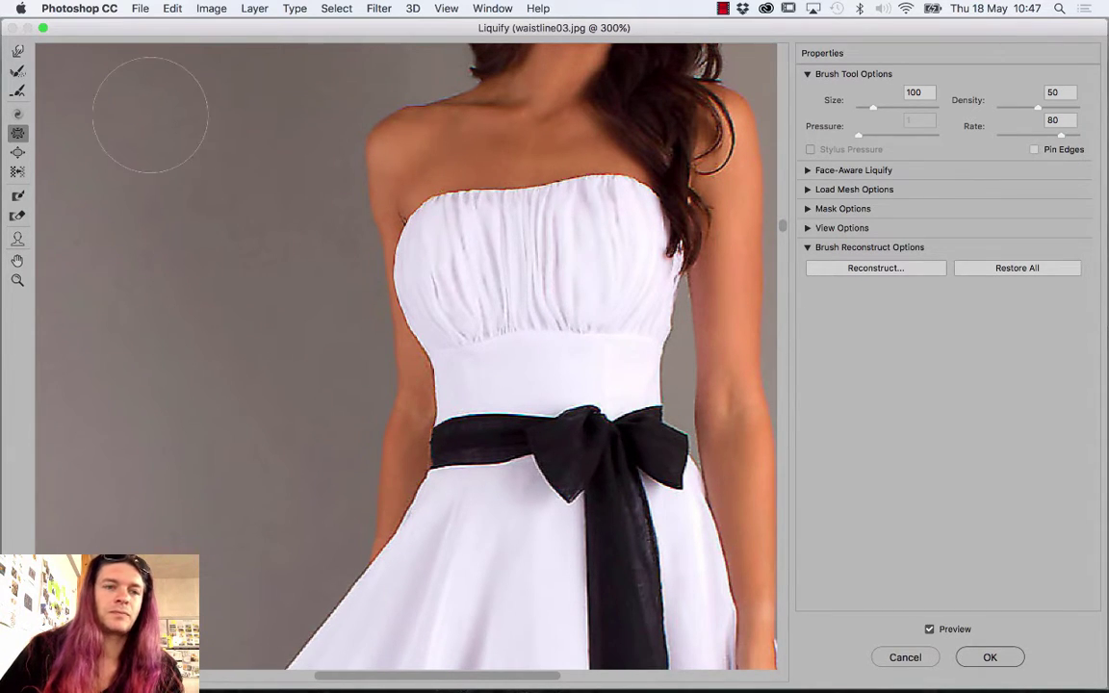
click(19, 71)
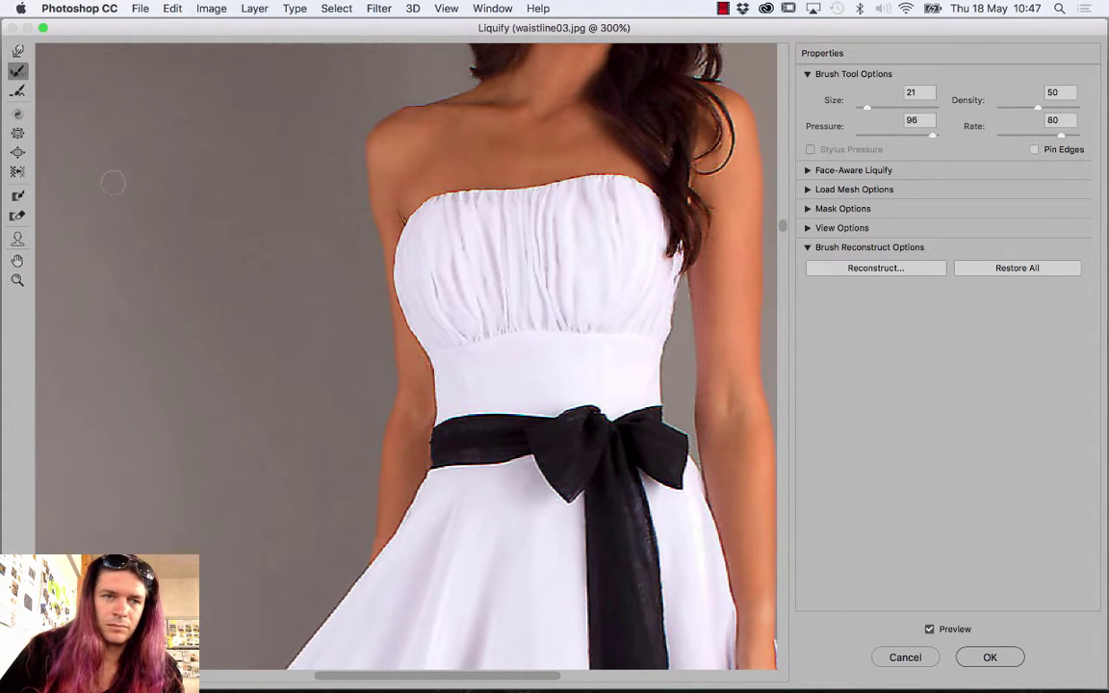
Return to the Forward Warp brush at size 42 and pressure 100 after briefly picking Reconstruct
key(w)
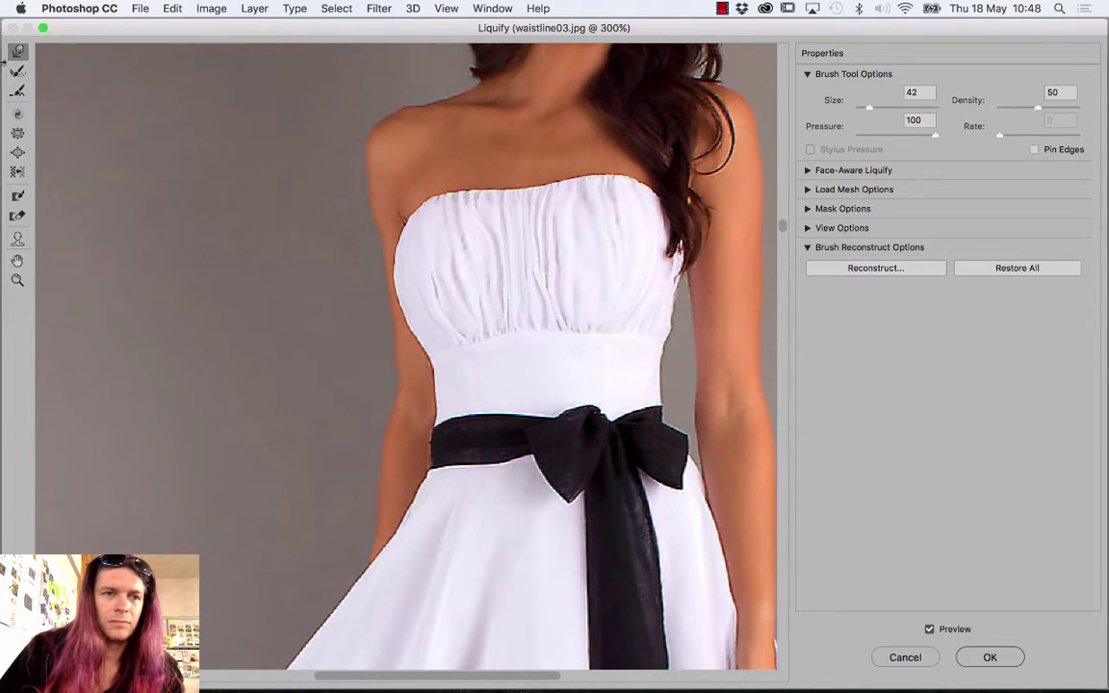
click(18, 70)
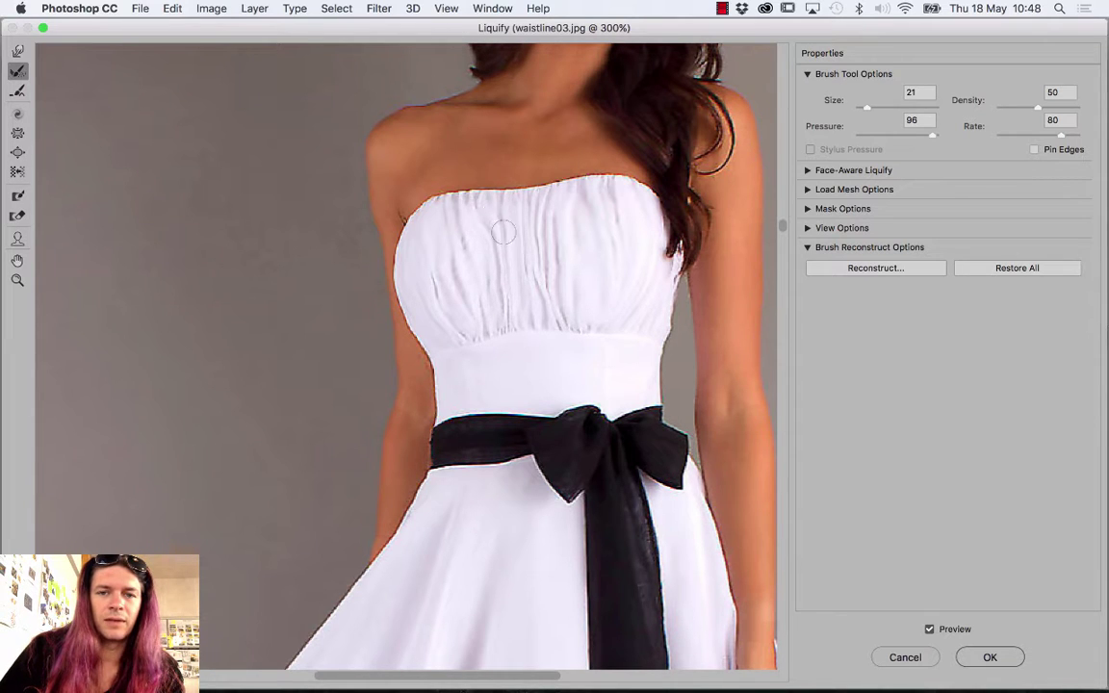
click(18, 51)
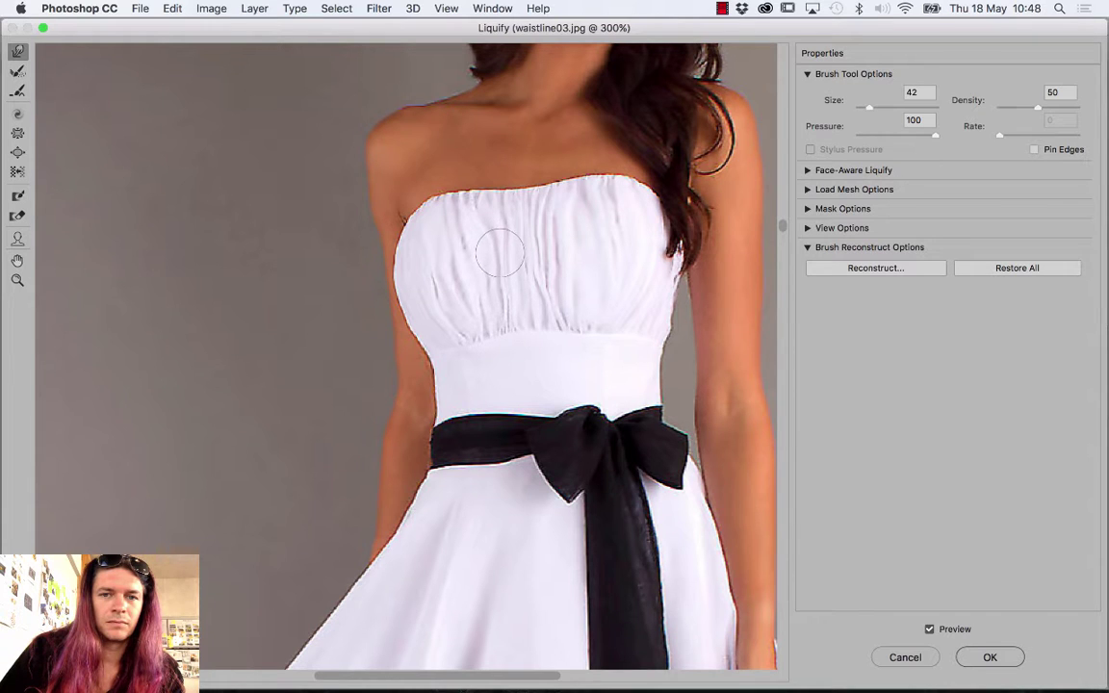
Nudge the bodice seam and demo swirly warps on the fabric, then undo the swirls
drag(490, 326, 536, 306)
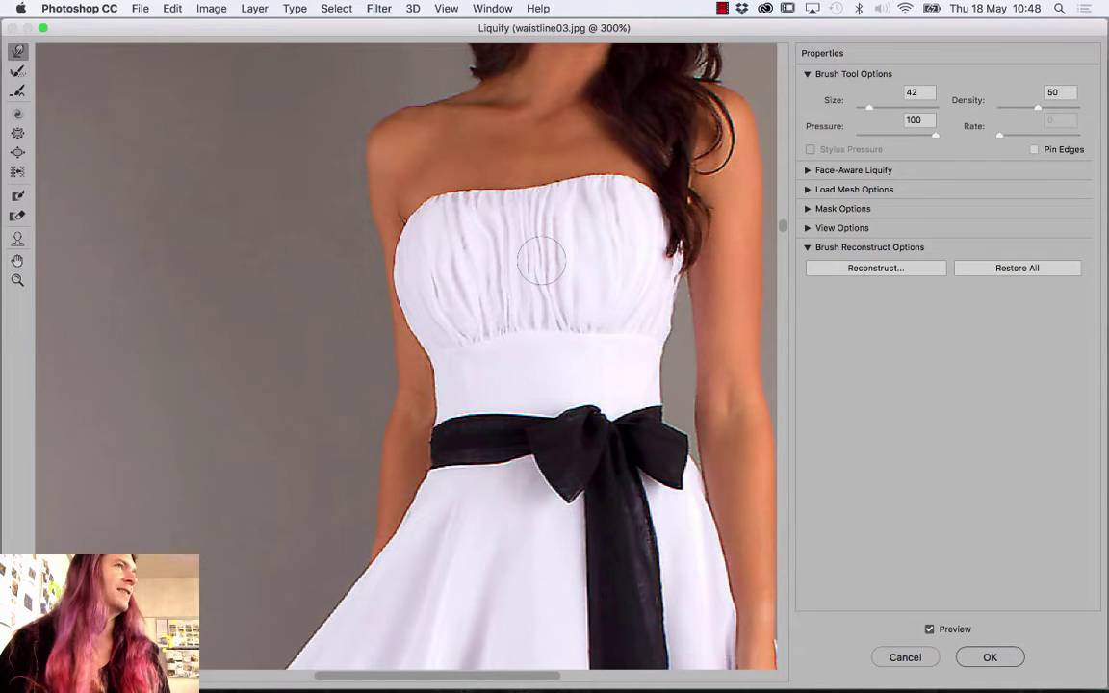
drag(561, 241, 417, 301)
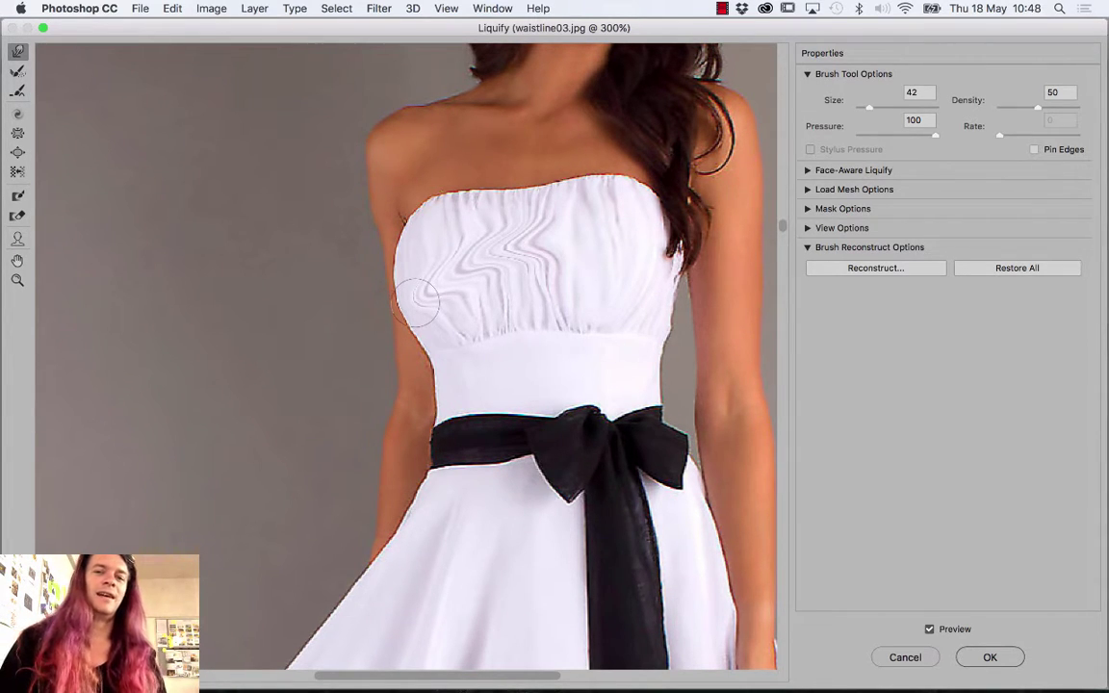
key(super+alt+z)
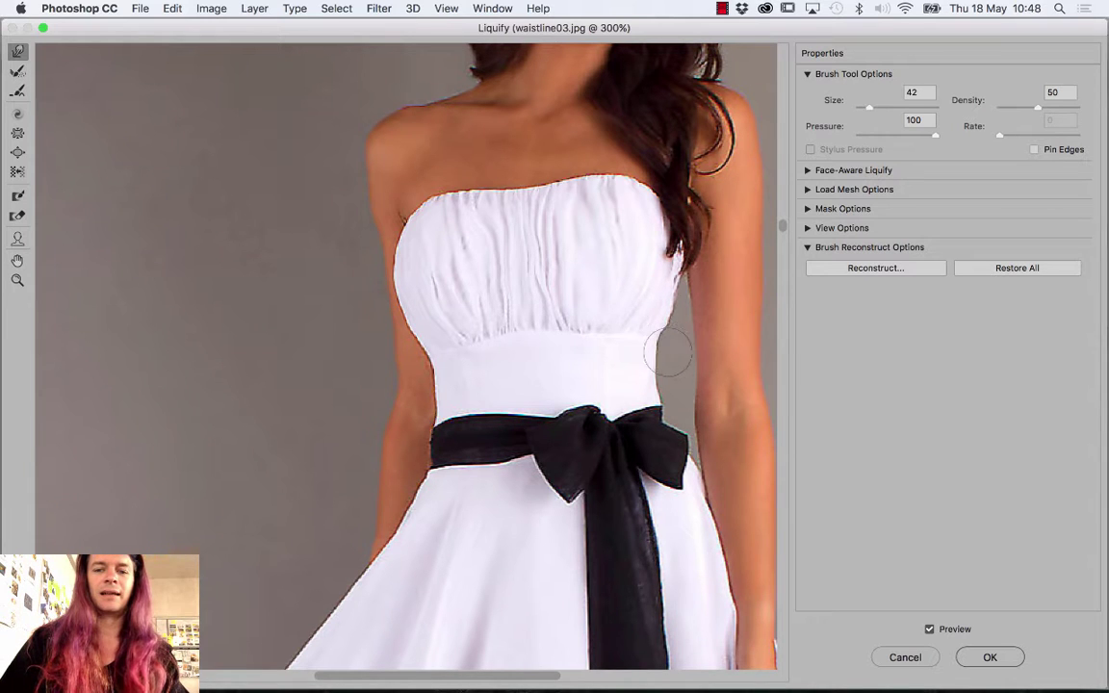
Apply the Liquify edits, zoom out to the whole figure, and undo Liquify to compare
scroll(624, 472, down, 5)
scroll(624, 472, up, 6)
scroll(624, 471, up, 3)
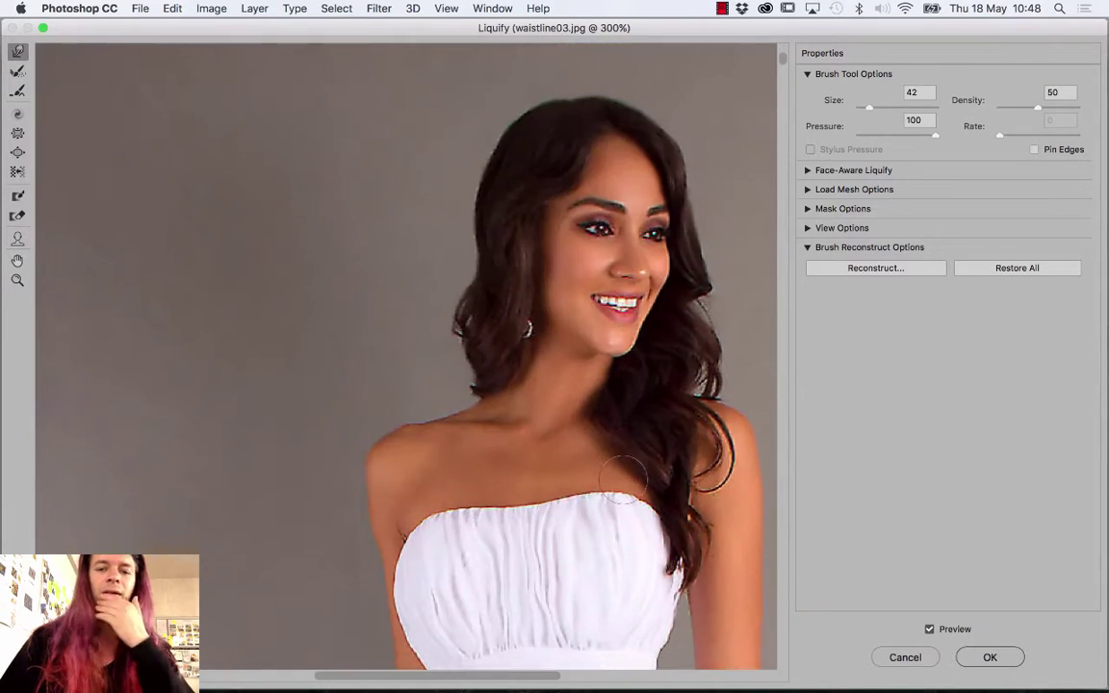
scroll(624, 476, down, 3)
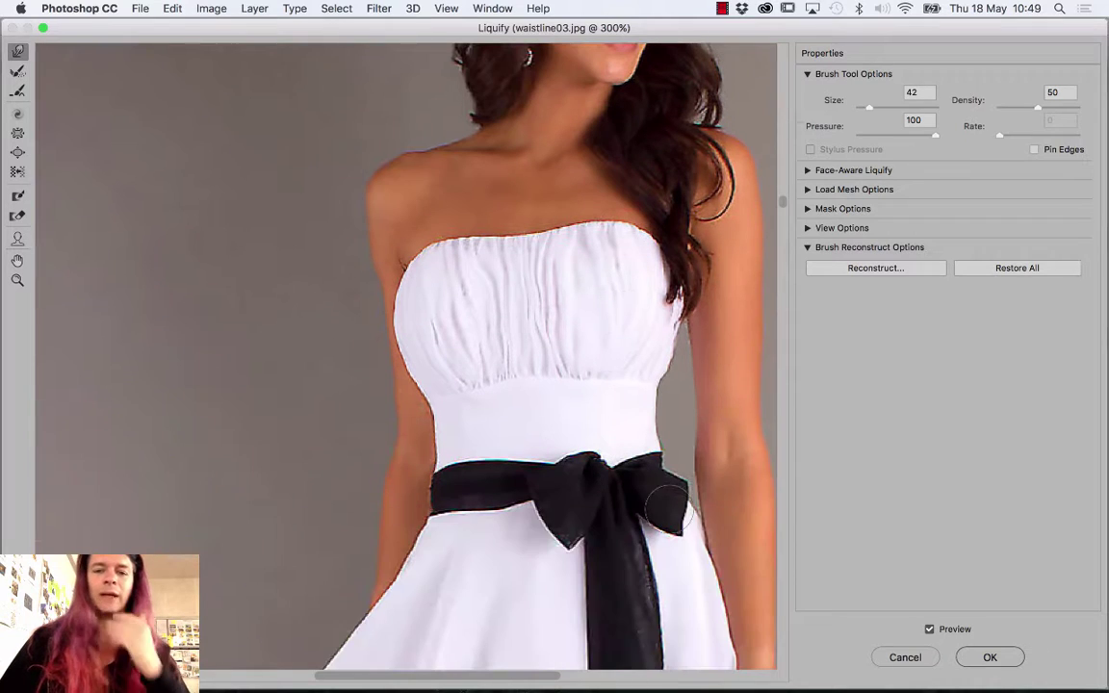
click(989, 657)
alt+click(724, 476)
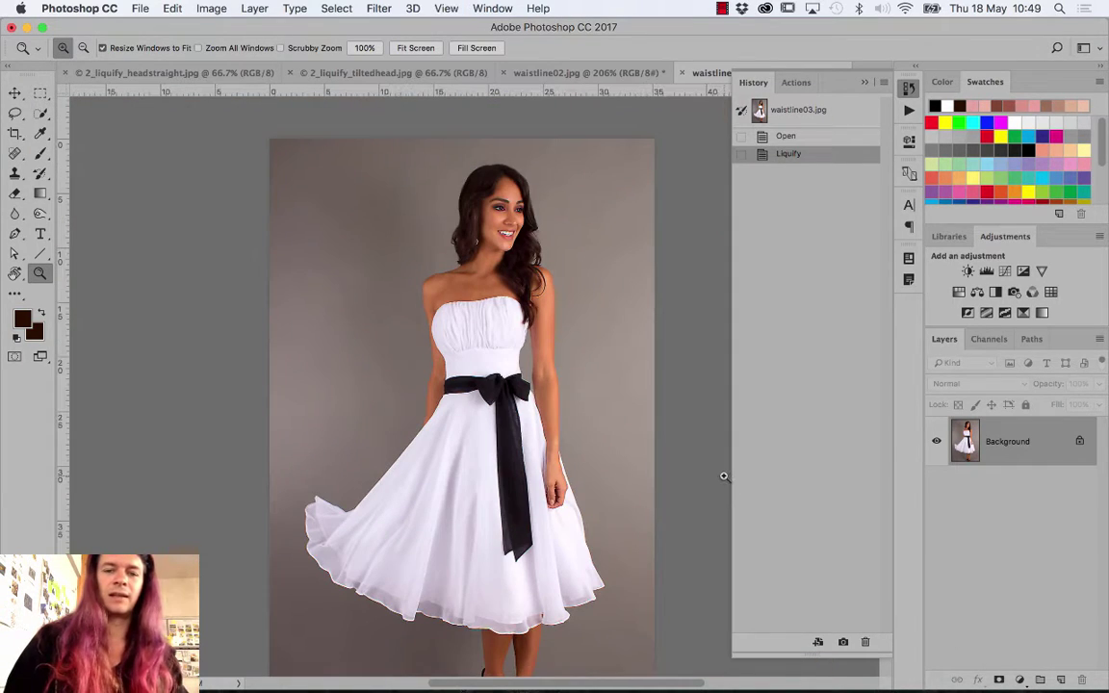
key(ctrl+z)
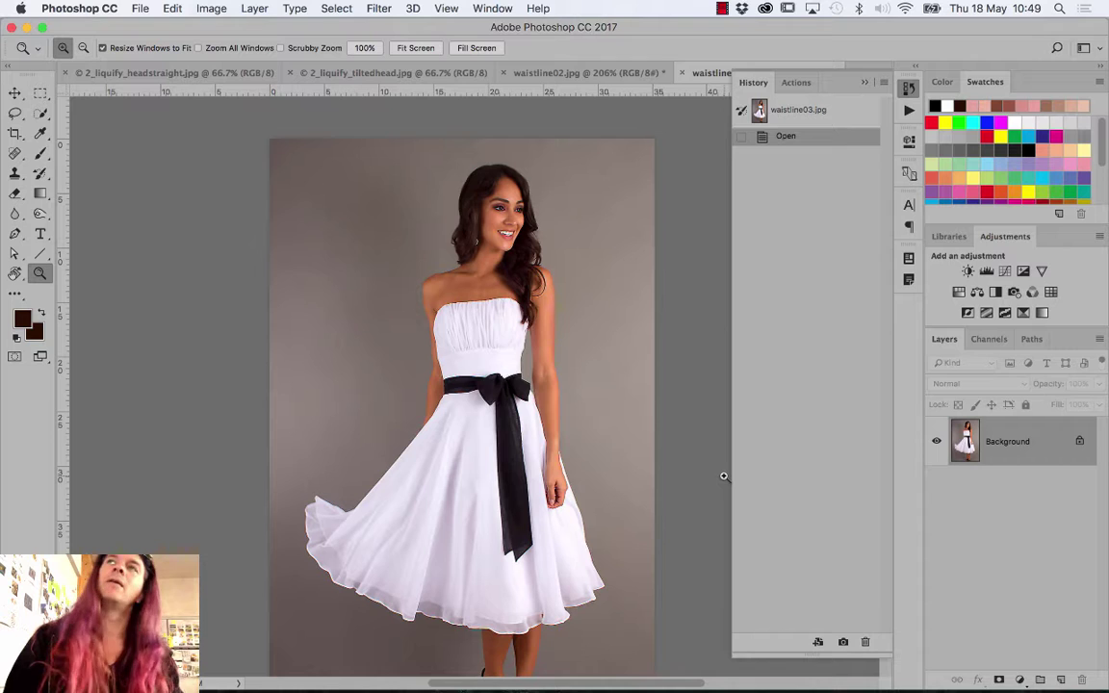
Toggle the Liquify step off and on, finishing with the slimmed waist restored
key(ctrl+z)
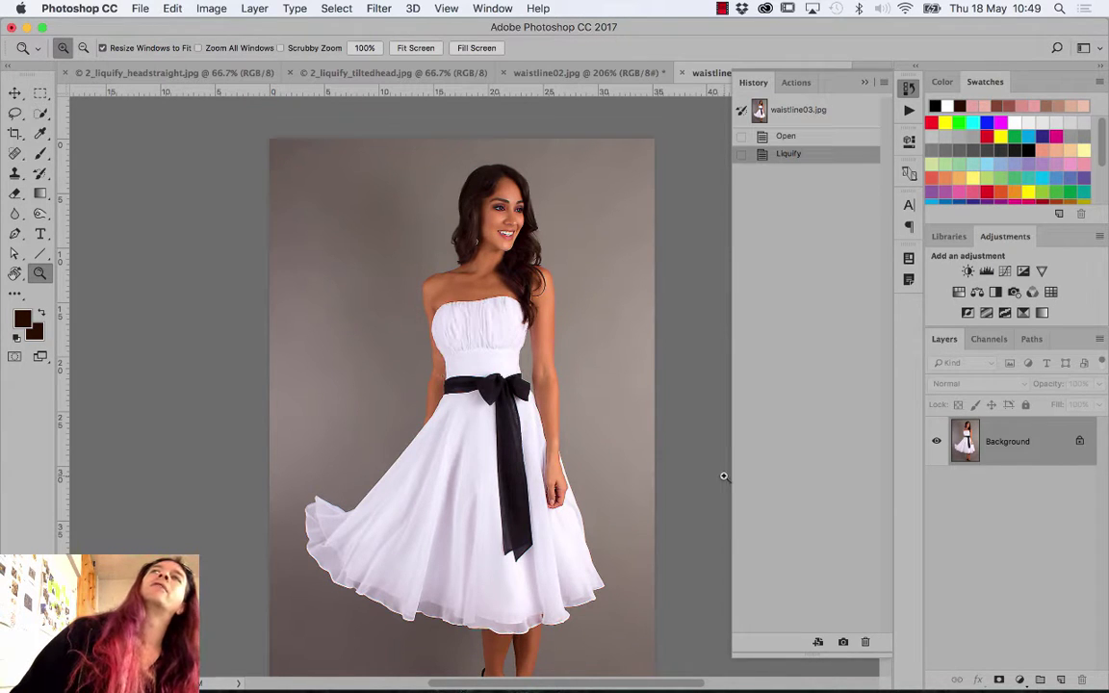
key(ctrl+z)
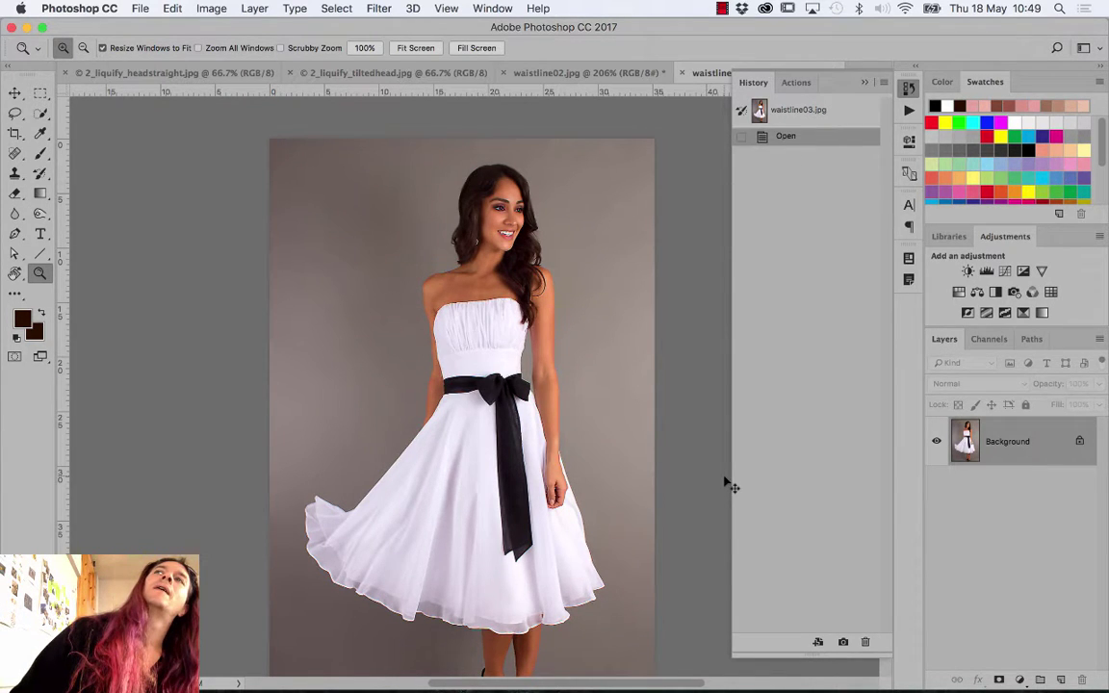
key(ctrl+z)
key(ctrl+z)
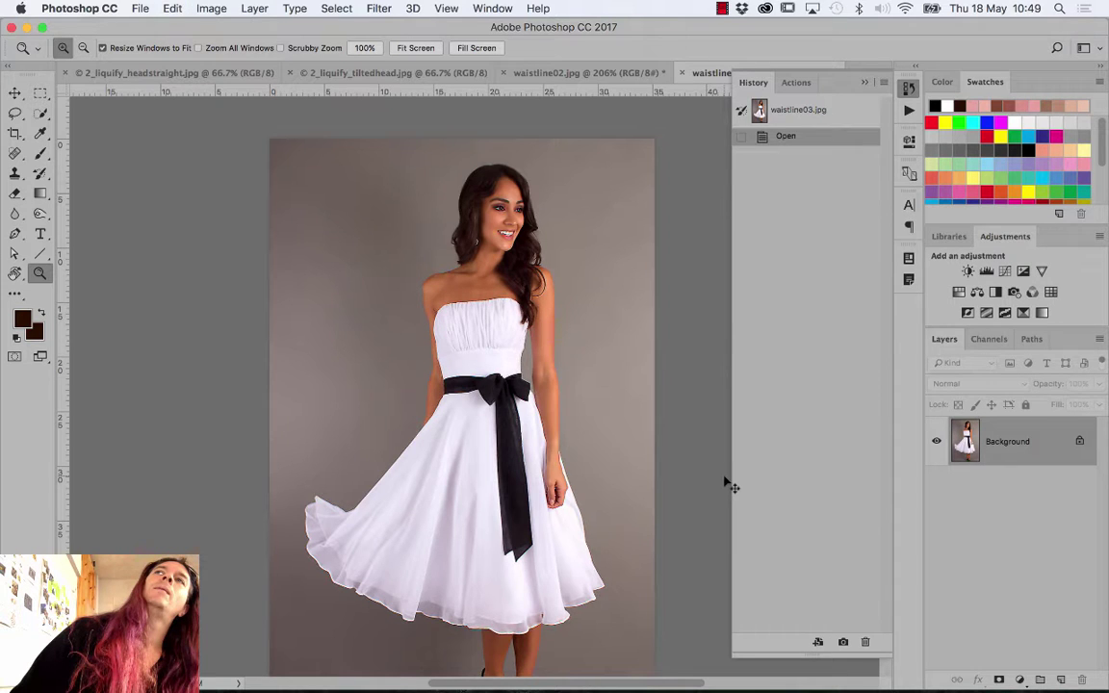
key(ctrl+z)
key(ctrl+z)
key(ctrl+z)
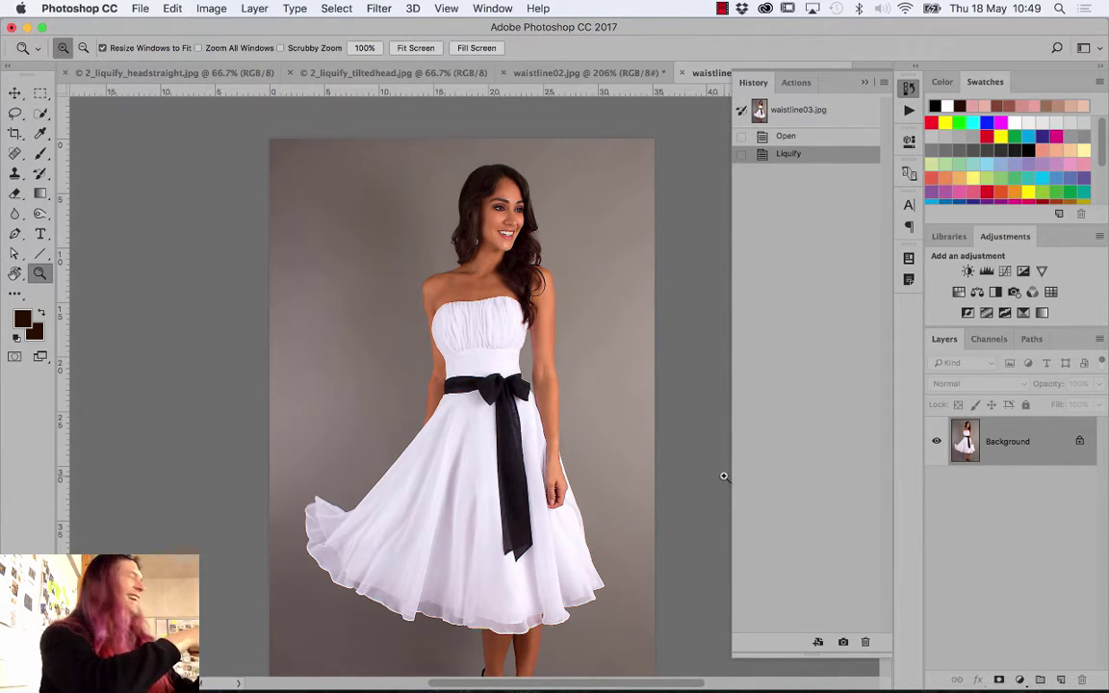
key(super+z)
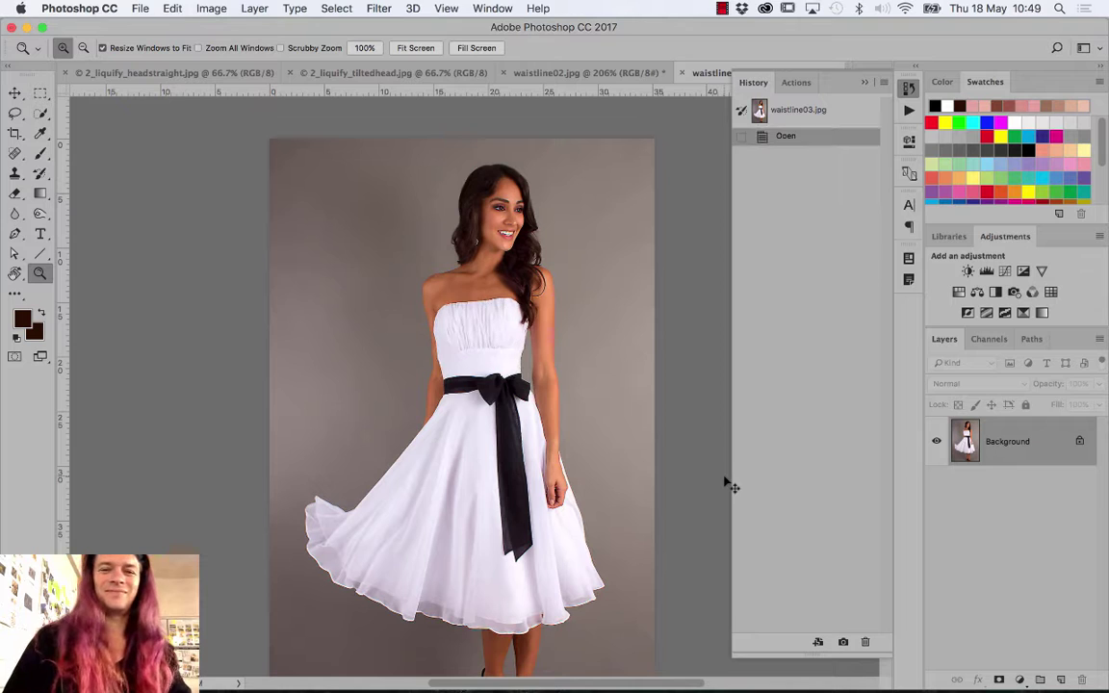
key(super+z)
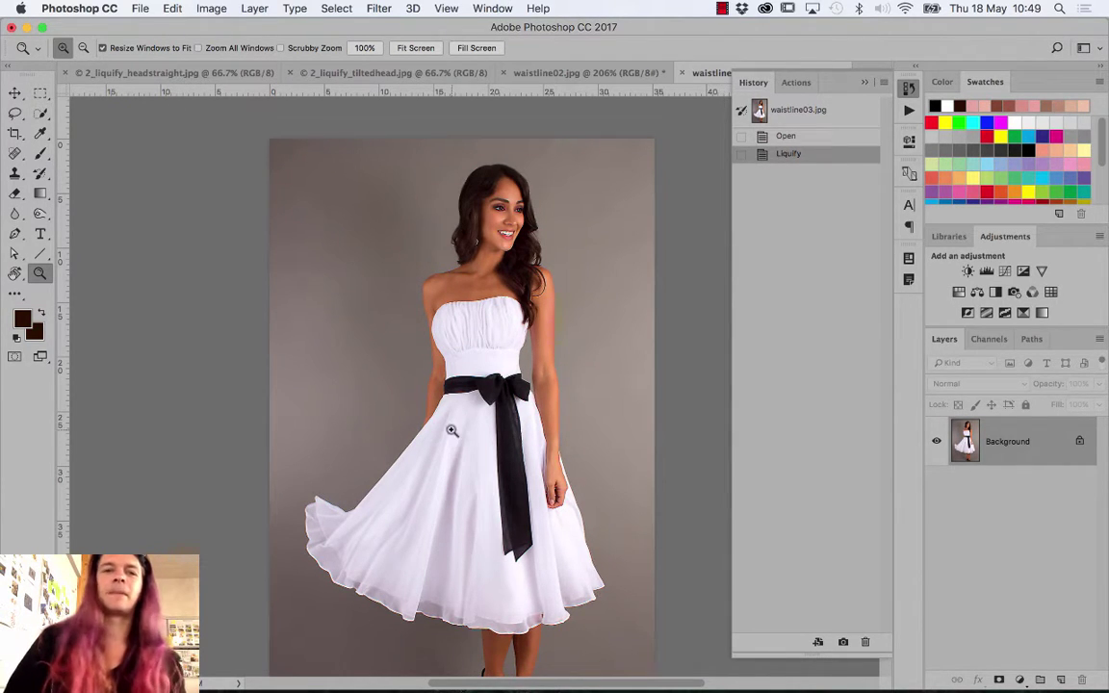
Close waistline03, waistline02, 2_liquify_tiltedhead and 2_liquify_headstraight without saving
click(680, 74)
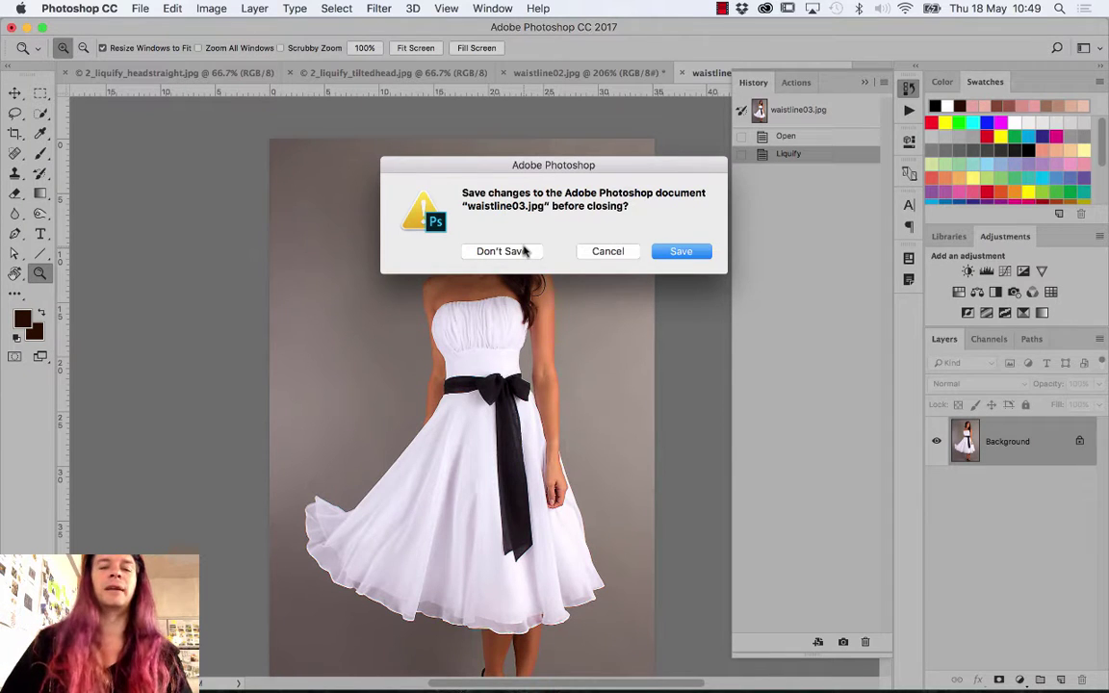
click(524, 250)
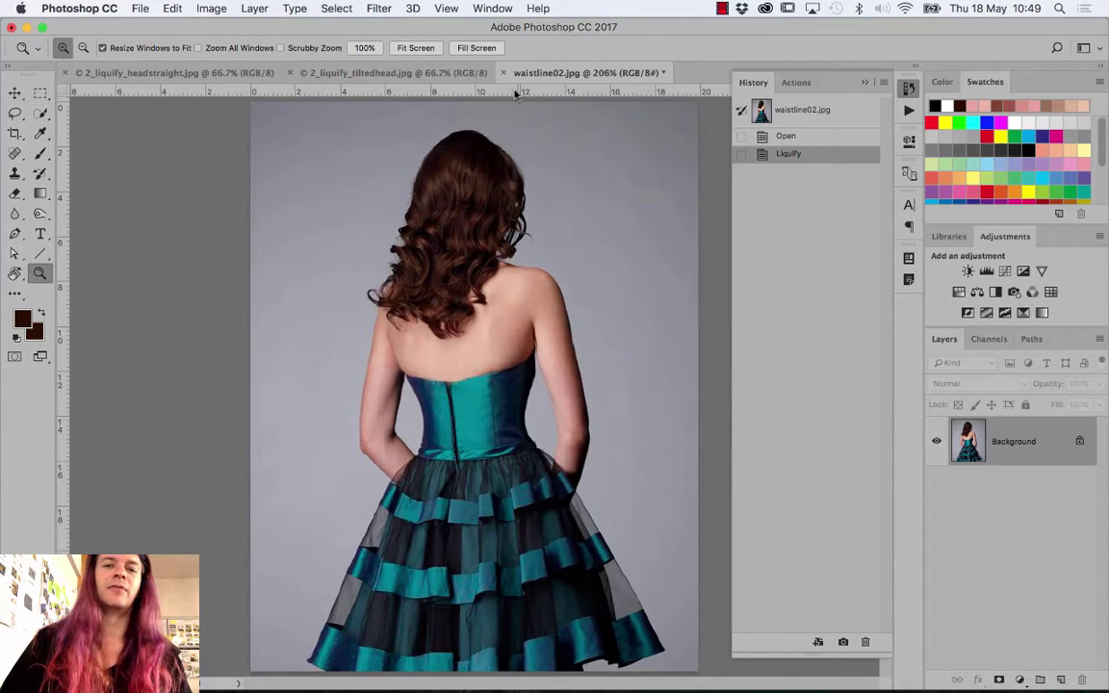
key(super+w)
click(510, 250)
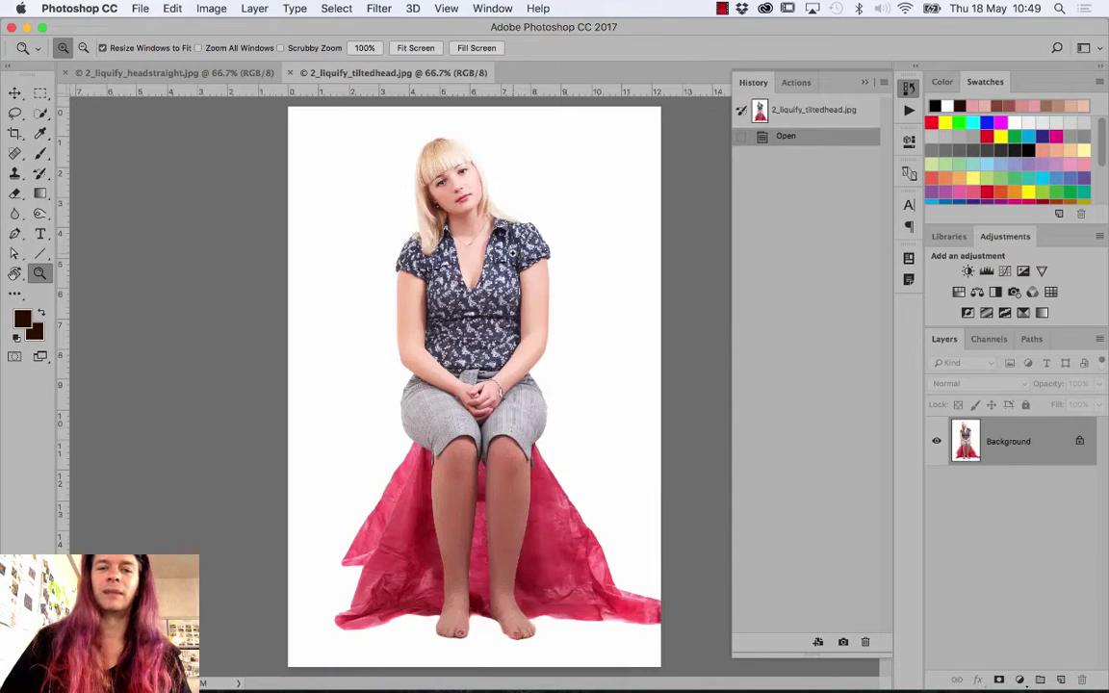
key(super+w)
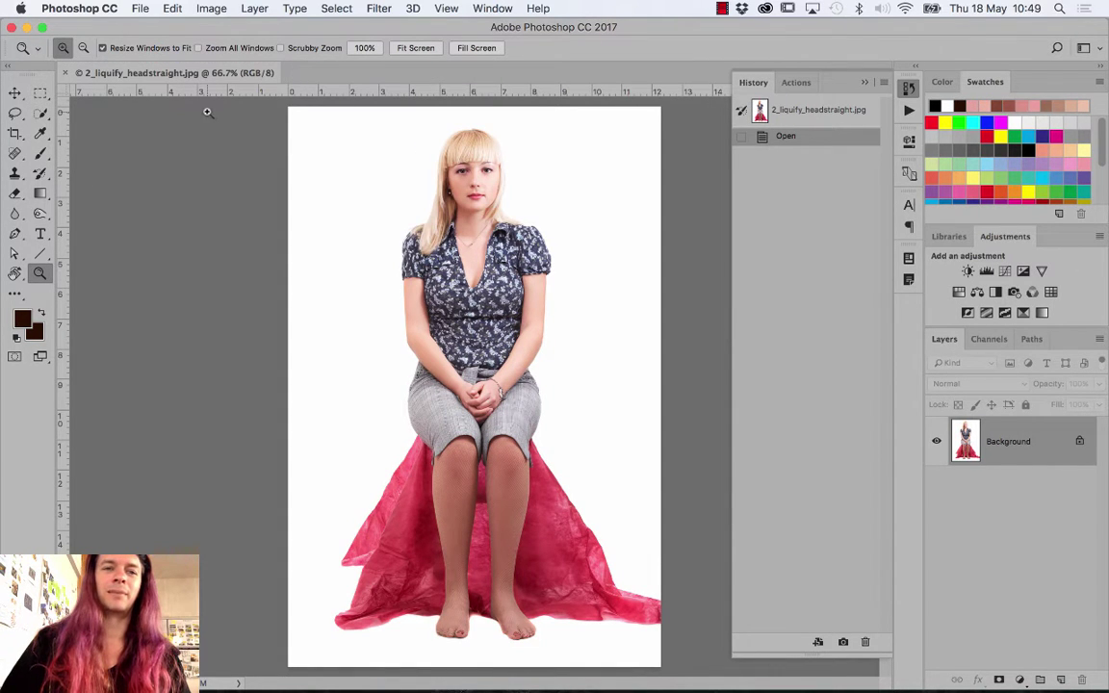
click(66, 74)
Start File > Open and browse to the Cover_Transform > PS_Transform folder
click(139, 8)
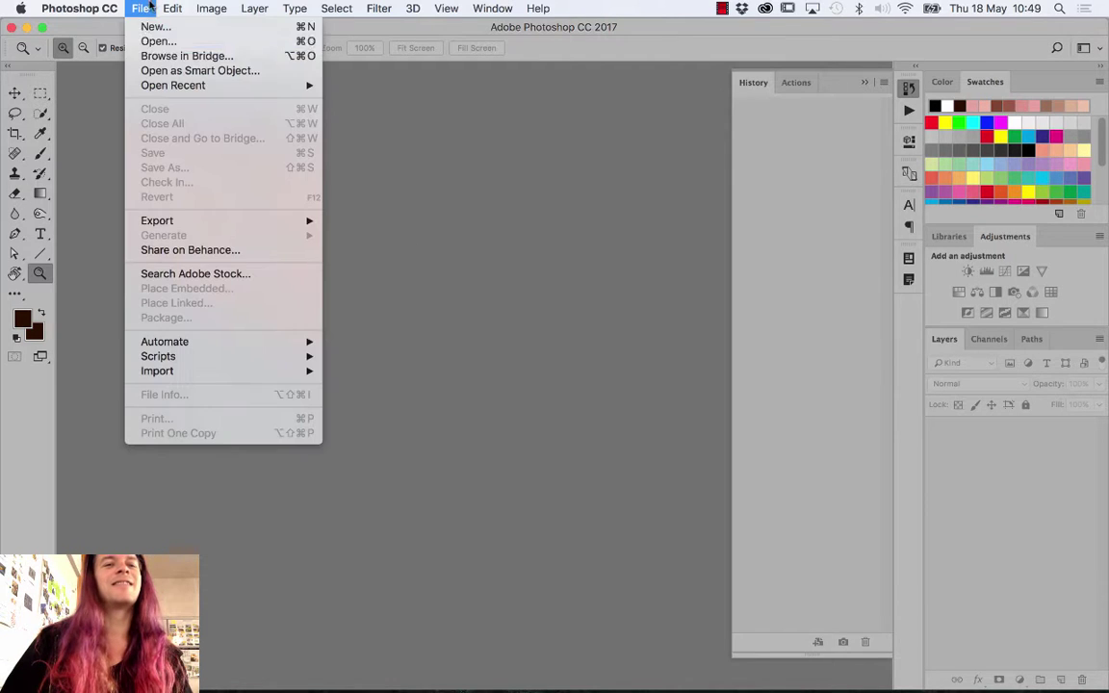
click(157, 41)
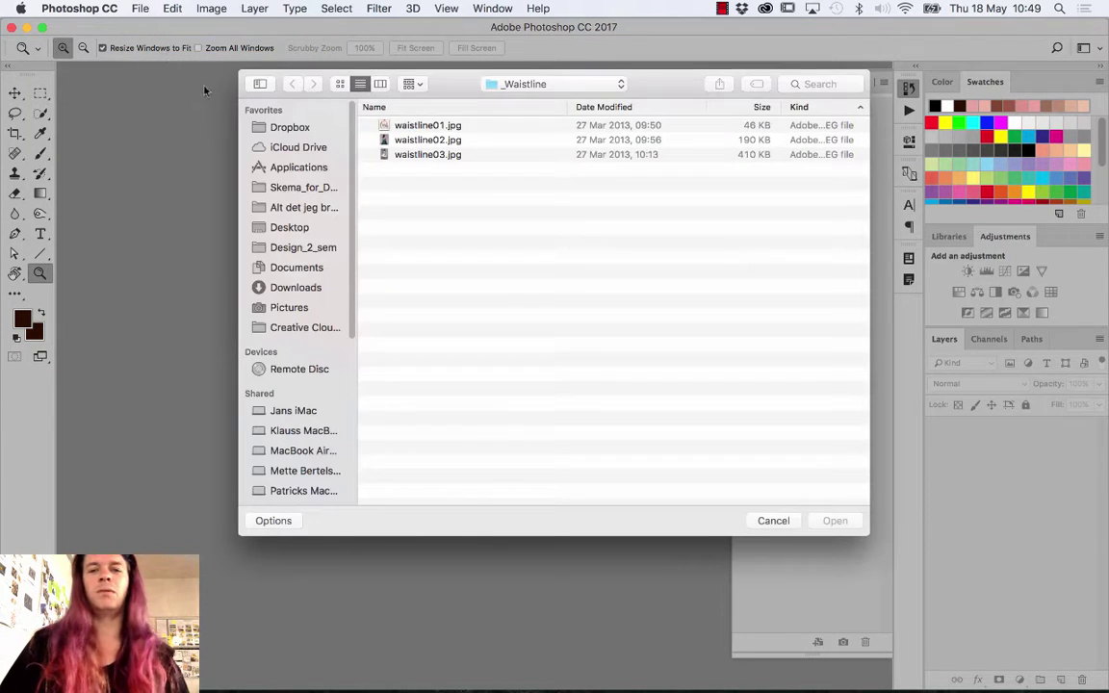
click(491, 86)
click(516, 101)
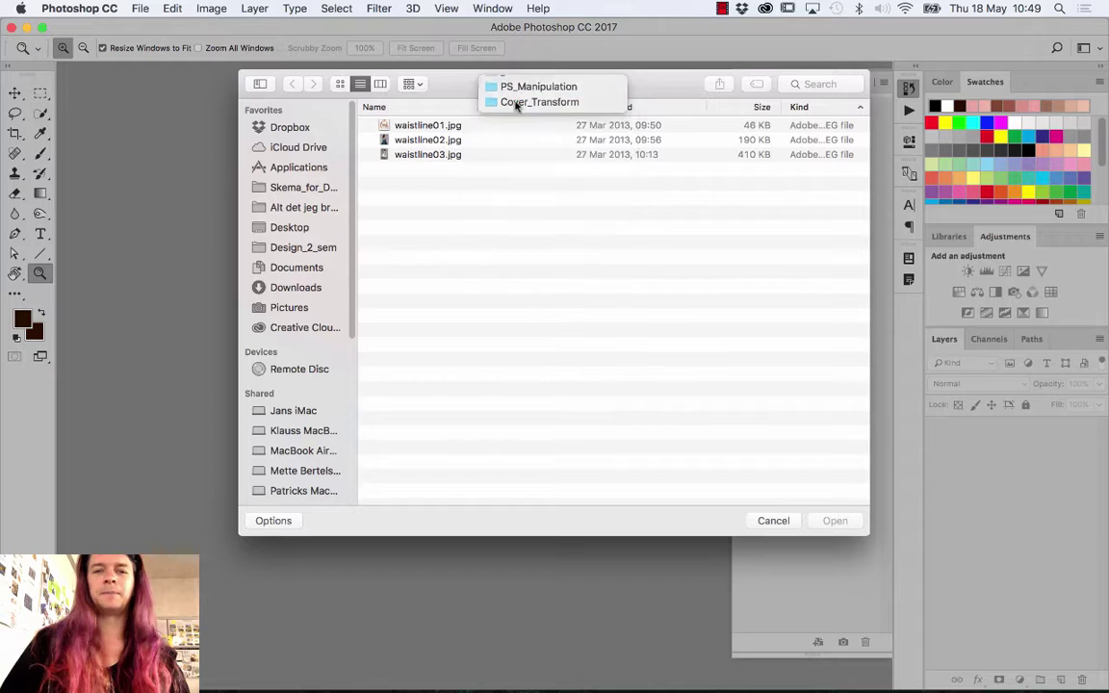
click(510, 85)
click(510, 101)
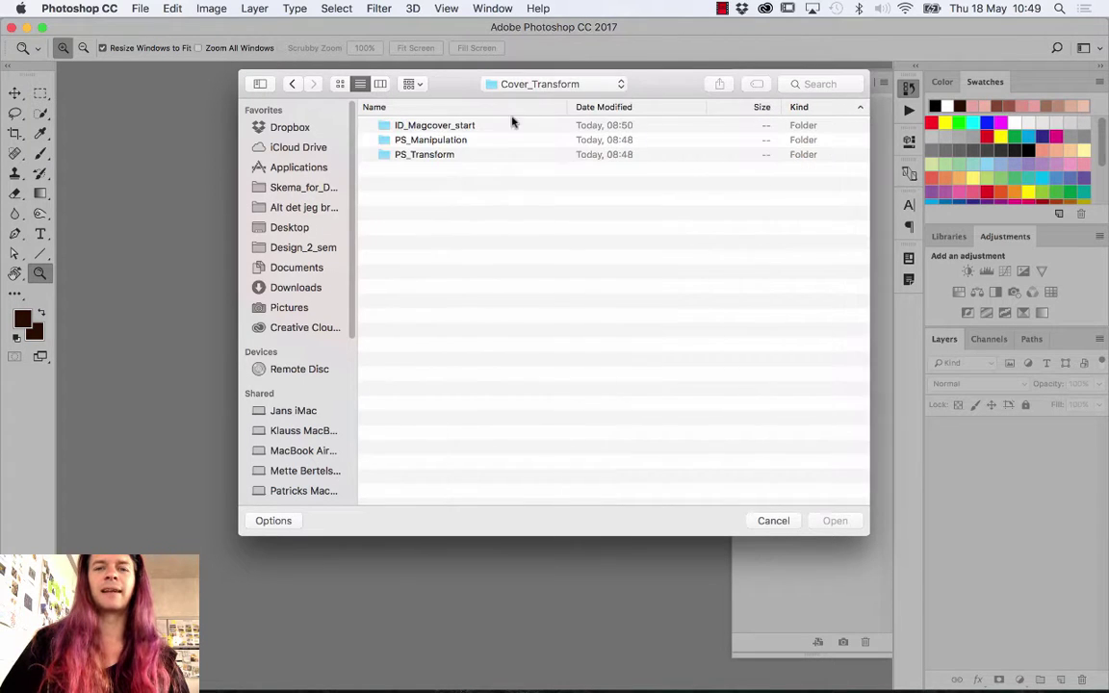
click(440, 159)
double_click(440, 159)
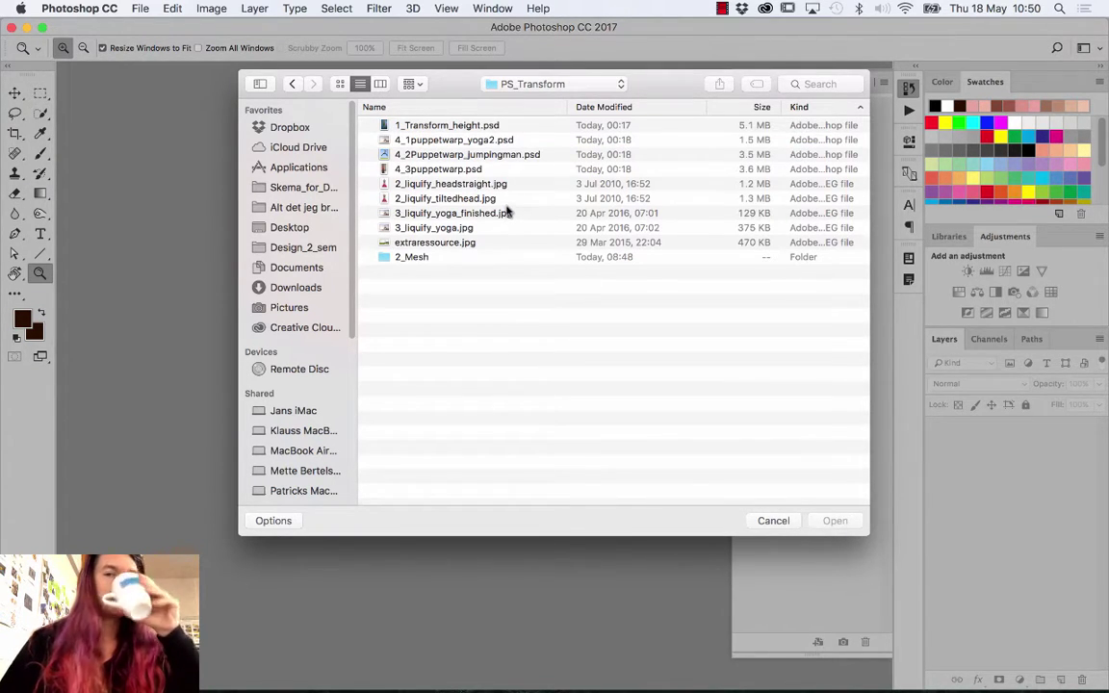
Select 3_liquify_yoga.jpg and 3_liquify_yoga_finished.jpg and open both
click(465, 141)
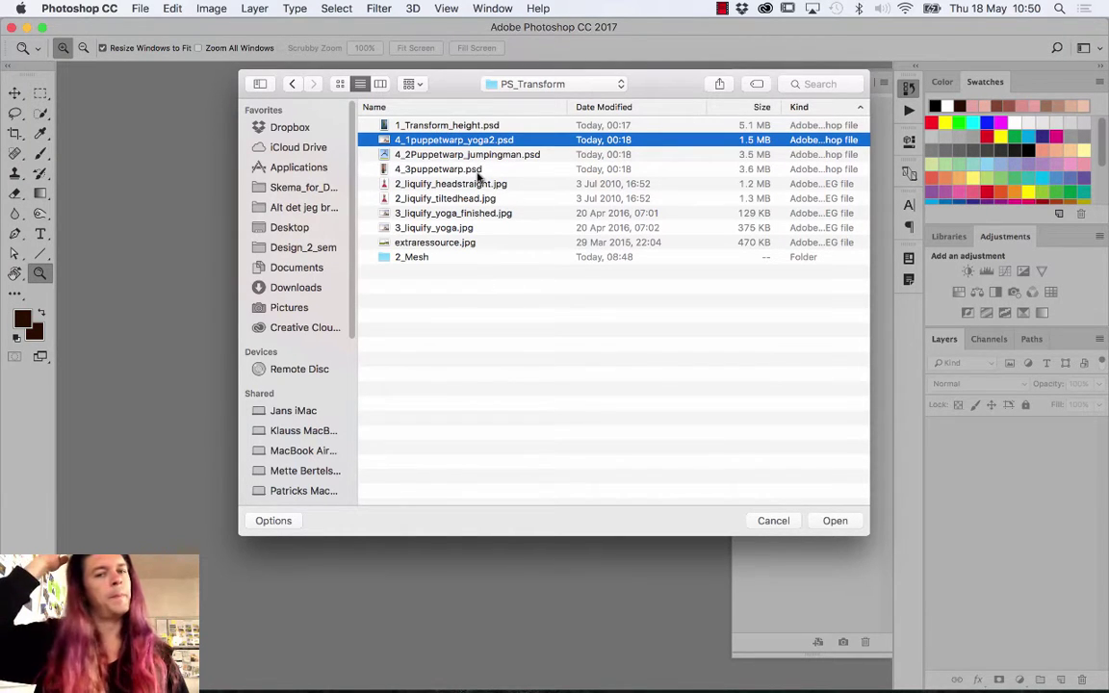
click(459, 214)
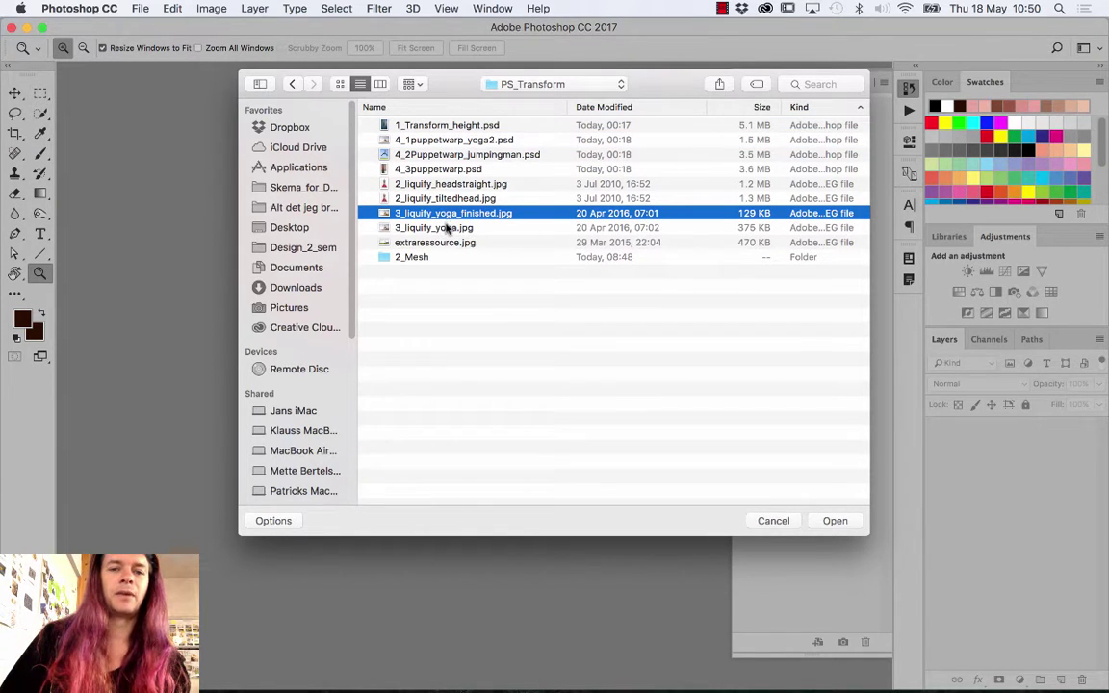
click(440, 229)
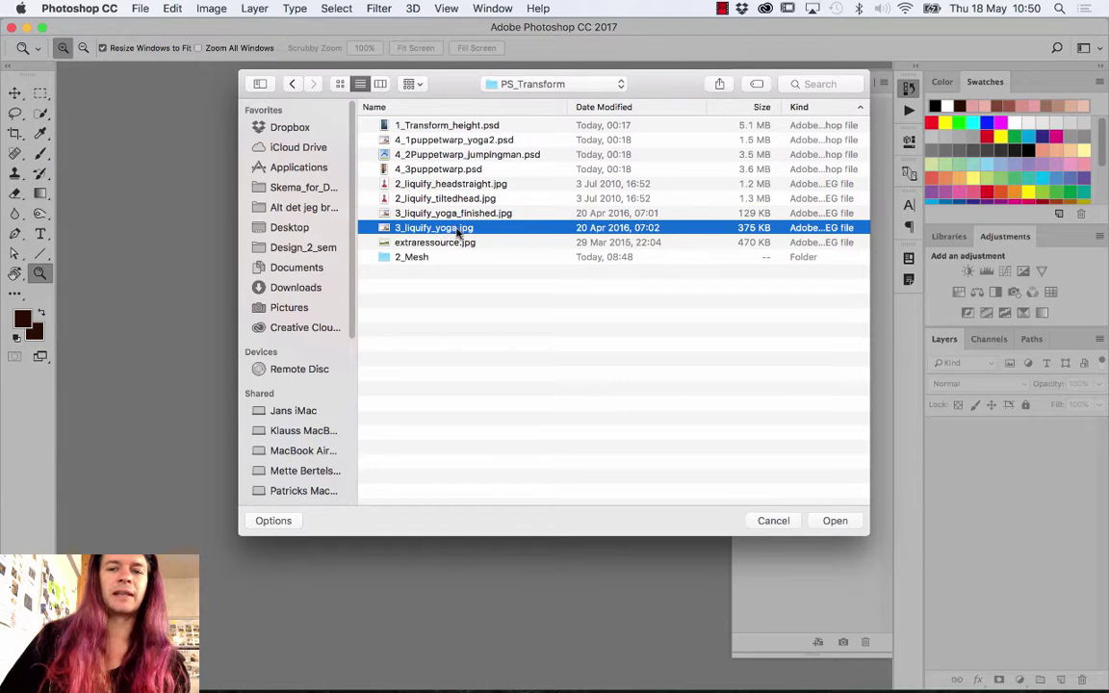
shift+click(445, 216)
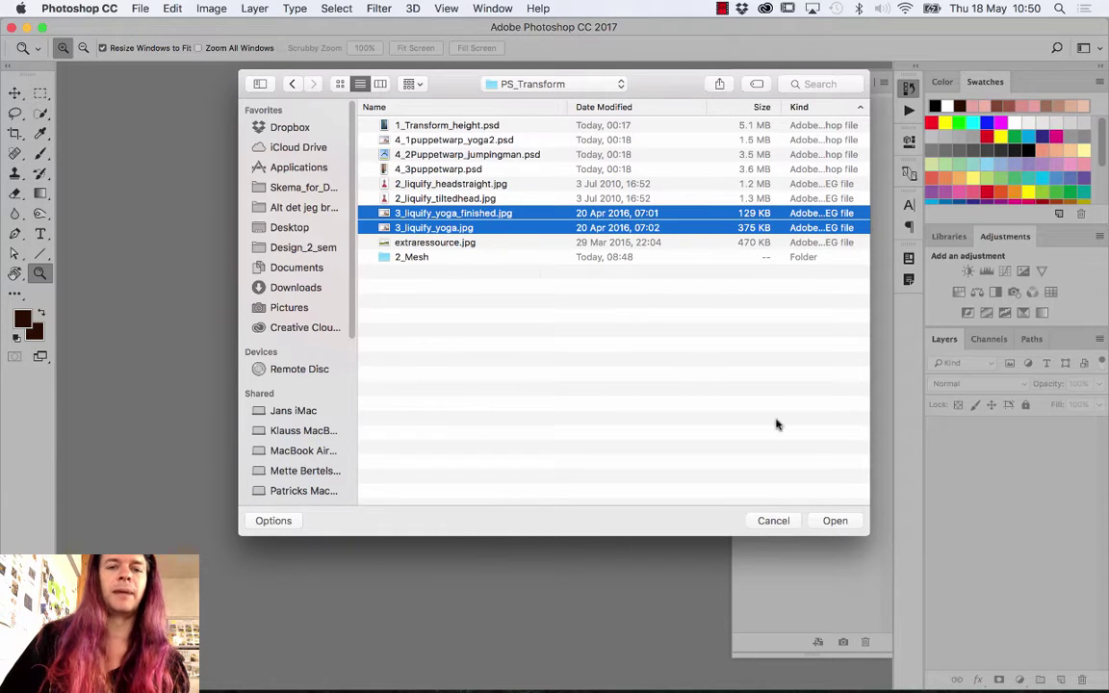
click(835, 520)
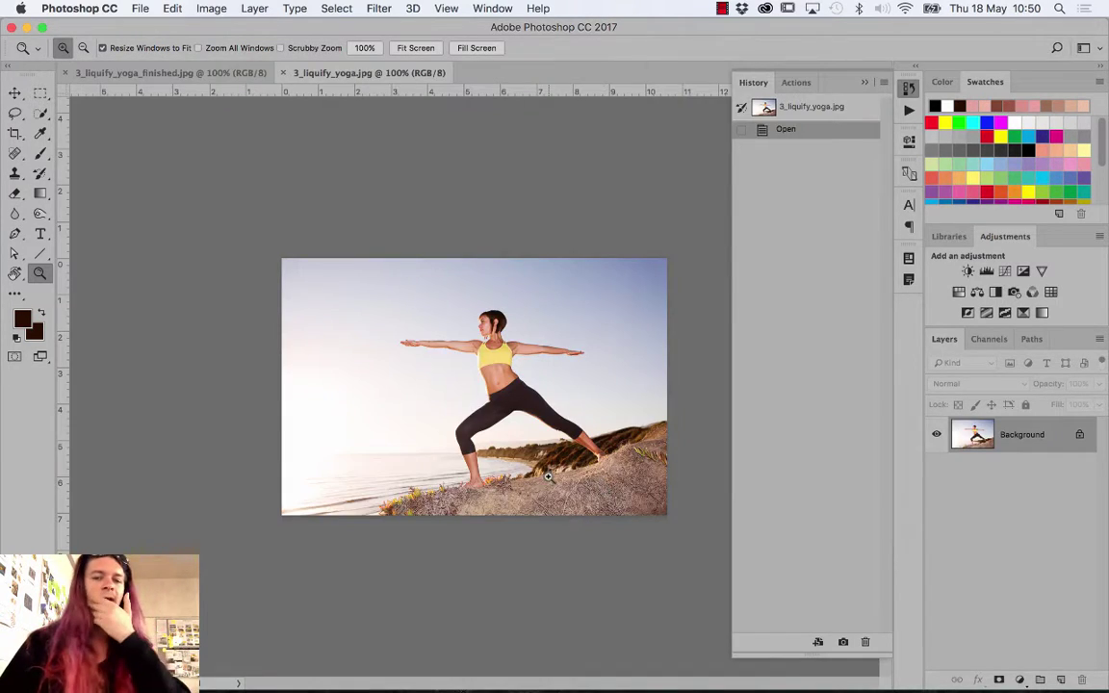
Zoom in on the torso, collapse the History panel, and enlarge the finished image to match
click(449, 395)
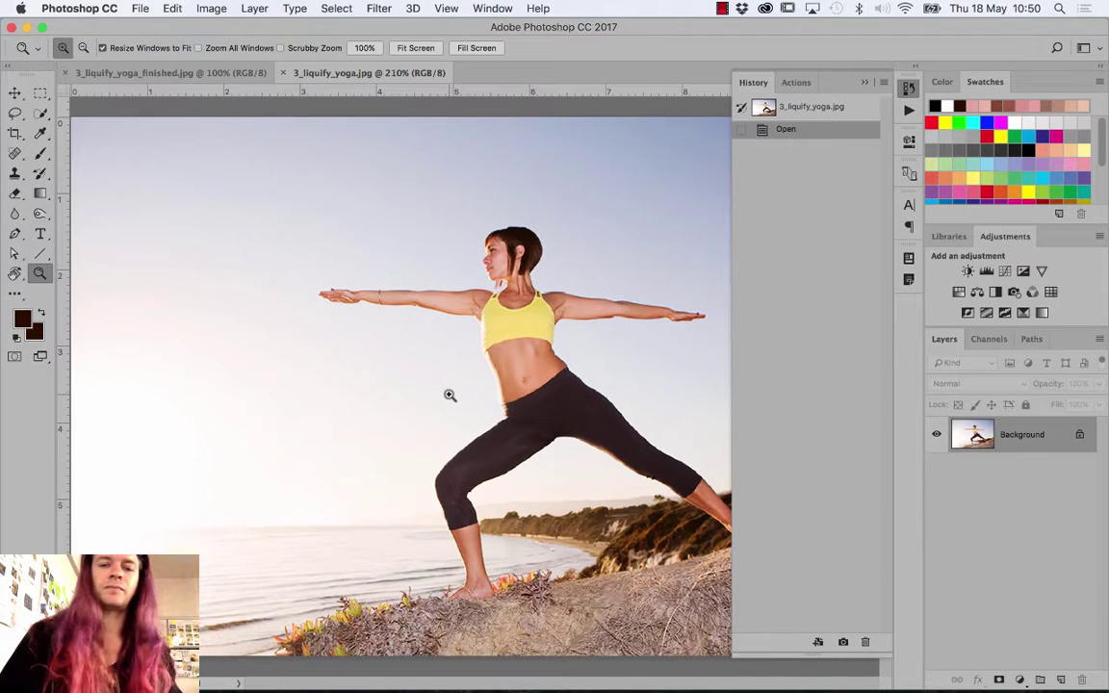
click(864, 82)
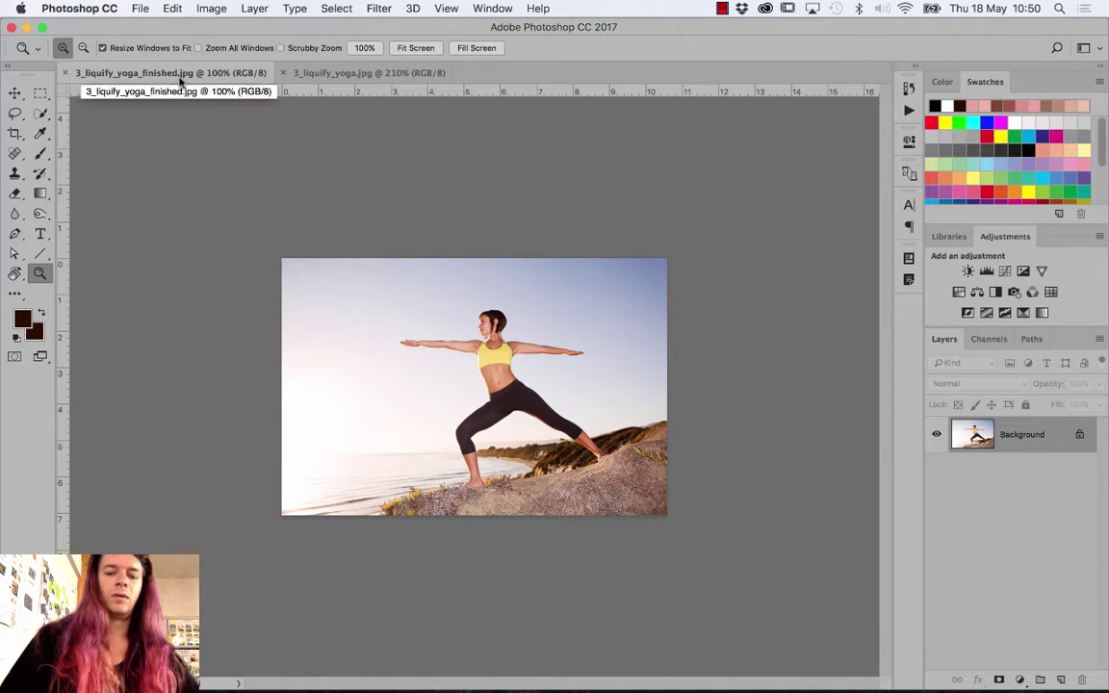
key(super+plus)
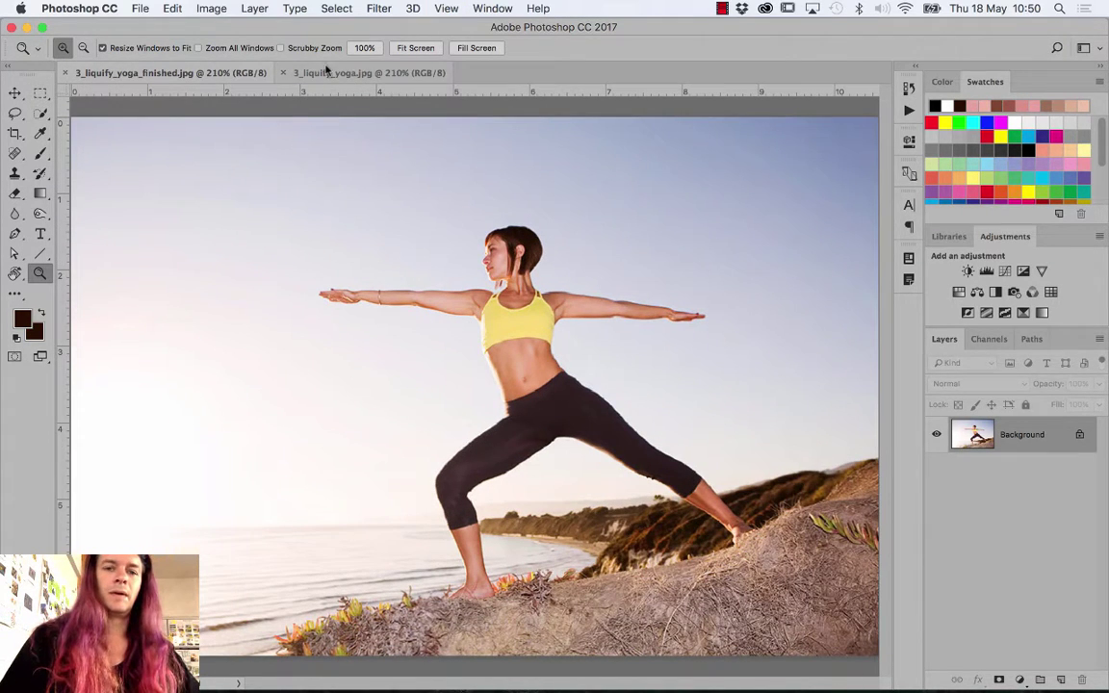
Flip between the original and finished yoga photos, ending on the original
click(317, 73)
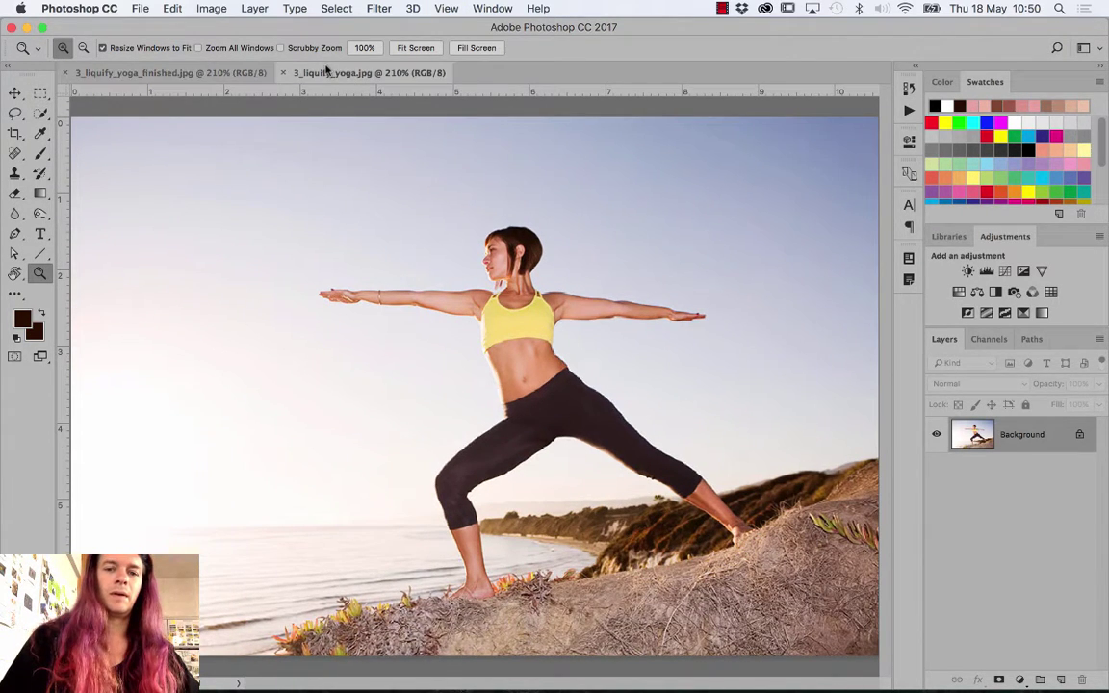
click(202, 73)
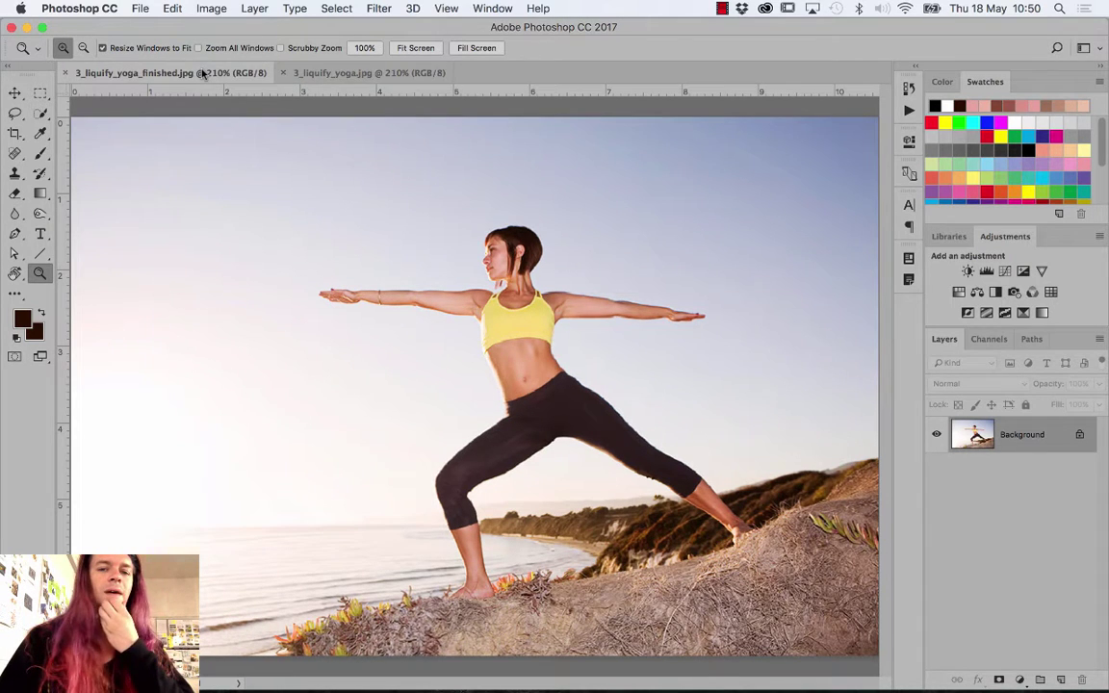
click(378, 74)
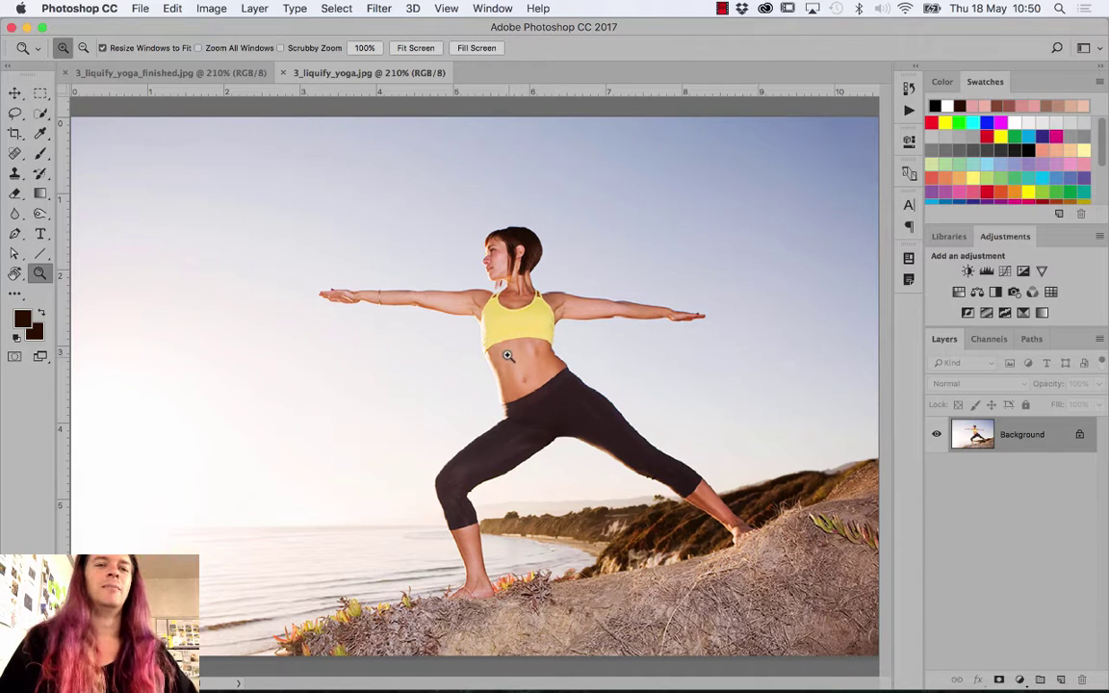
click(197, 74)
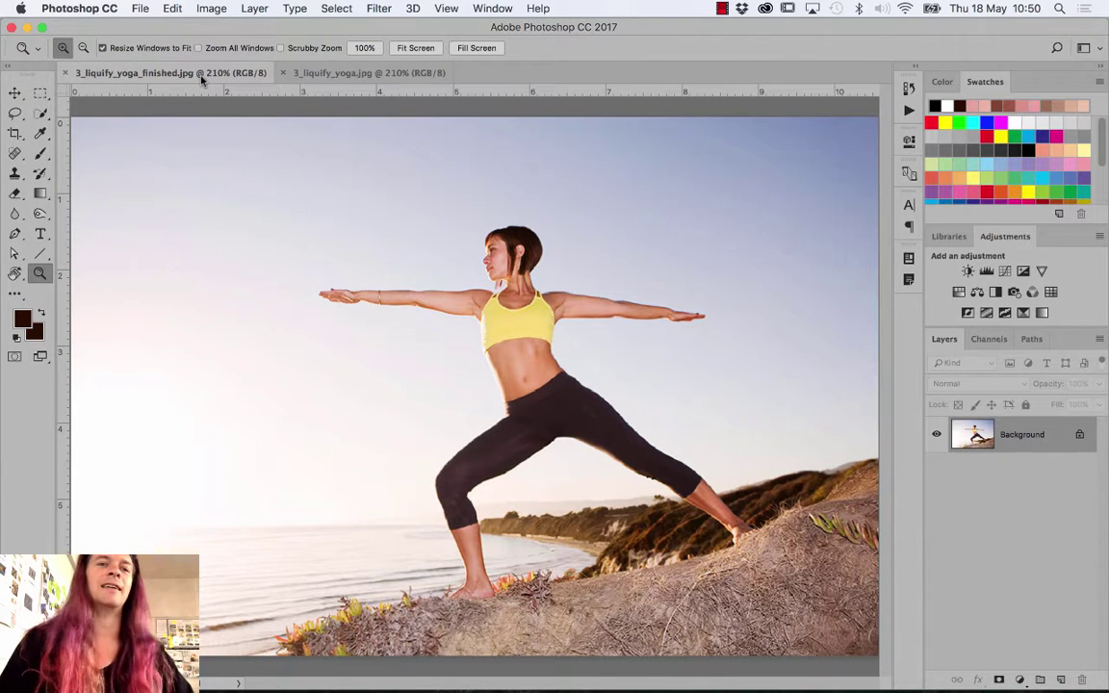
click(339, 73)
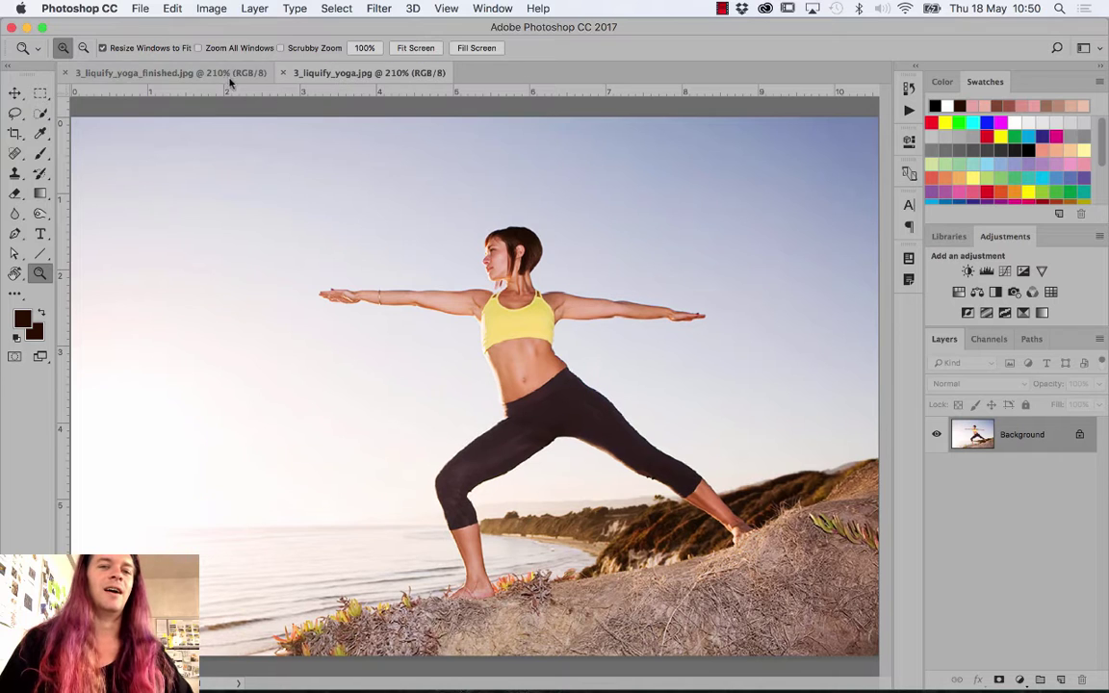
click(222, 79)
click(339, 77)
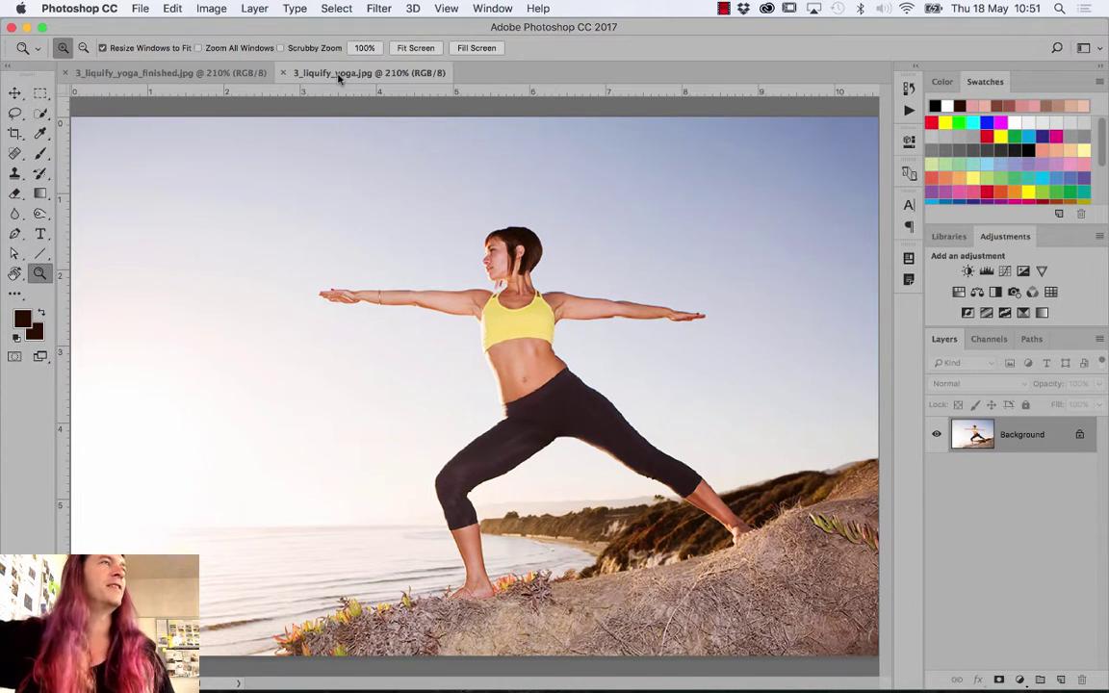
click(193, 73)
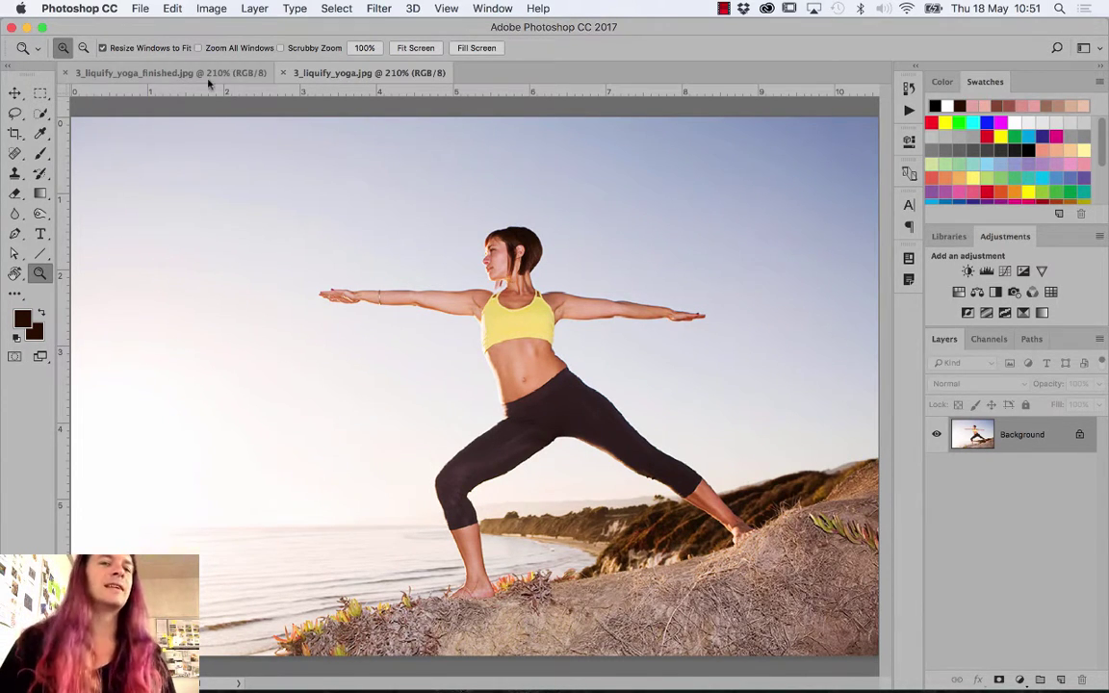
click(301, 74)
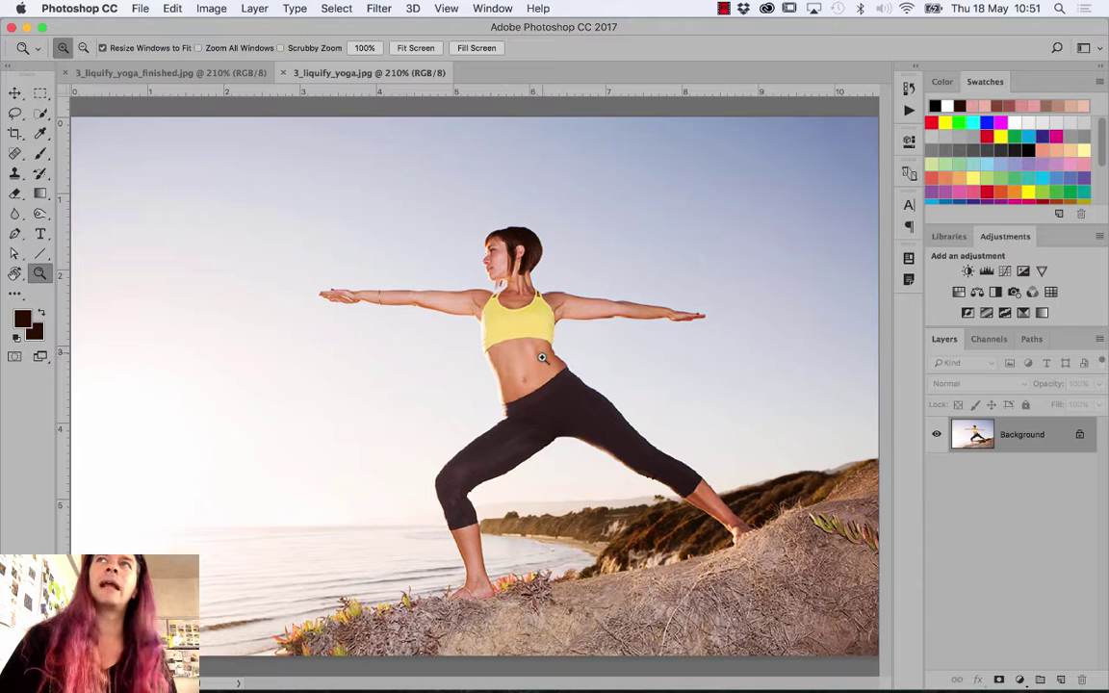
Zoom in on the woman's upper body in both photos, the finished one at 300%, then flip between them
drag(285, 205, 763, 476)
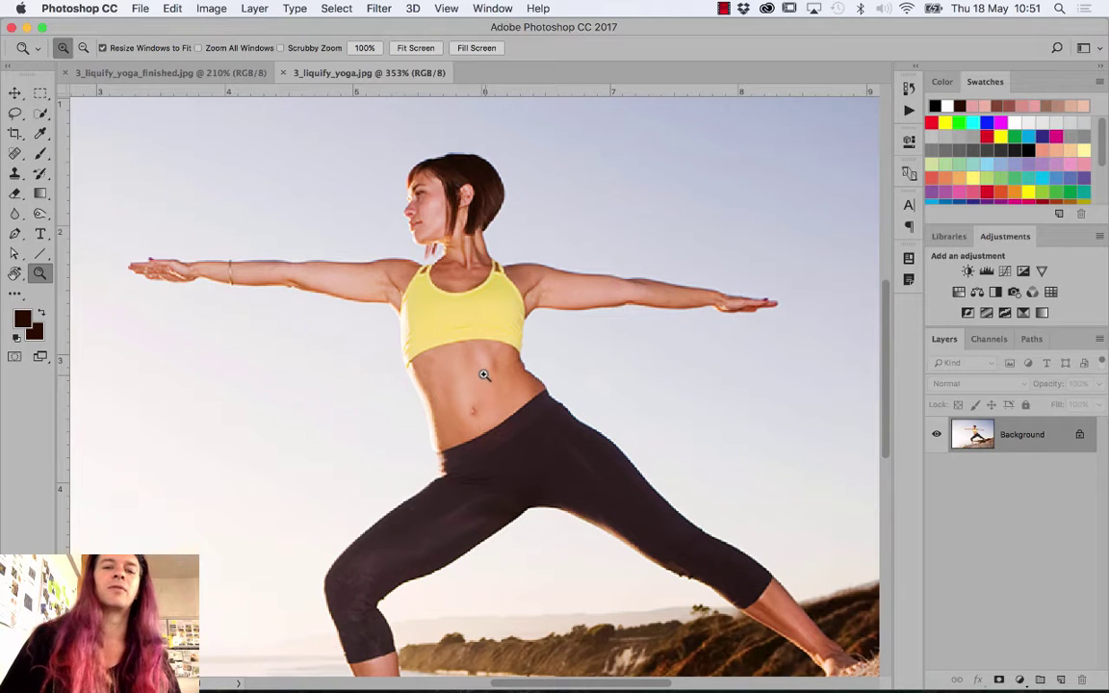
click(201, 82)
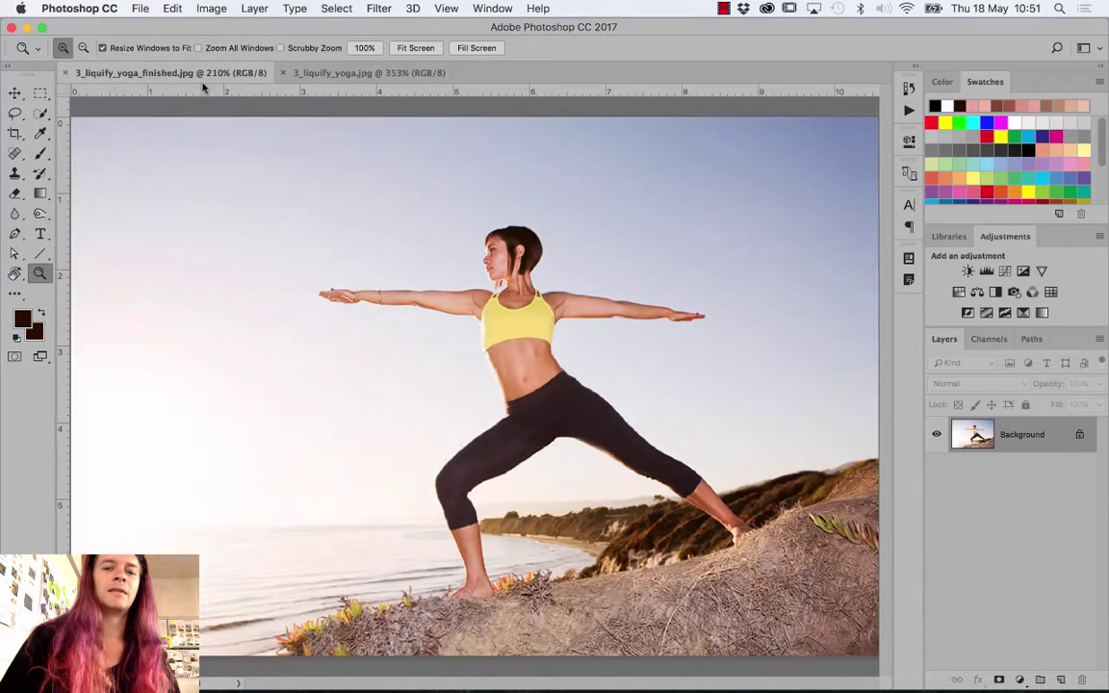
drag(367, 233, 517, 370)
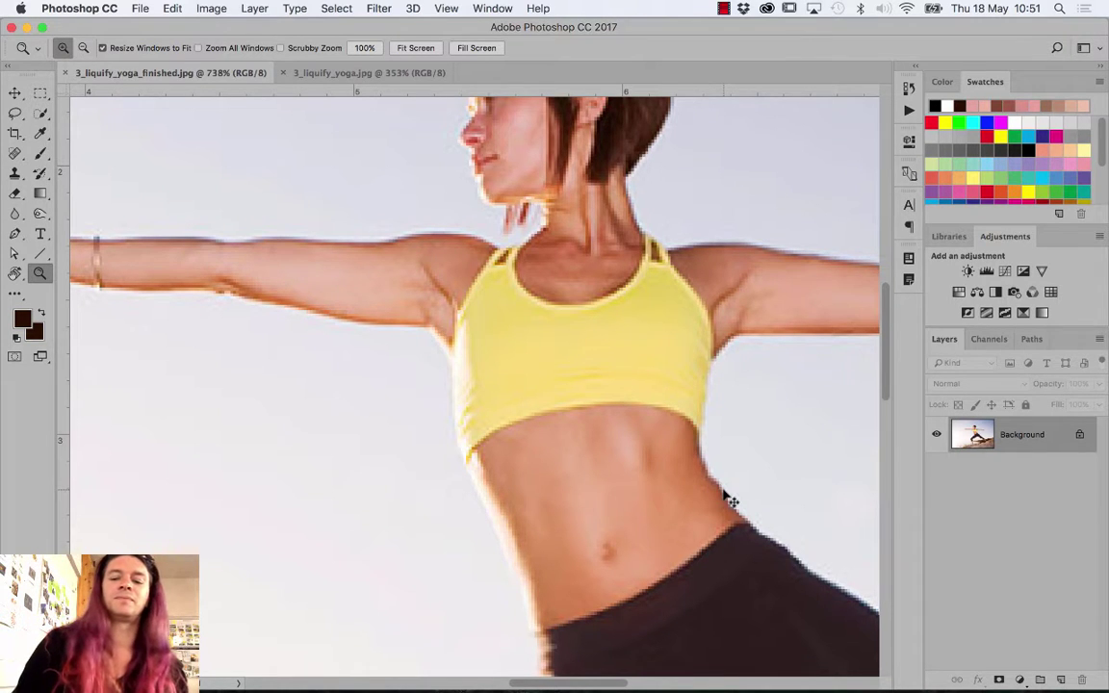
key(ctrl+minus)
key(ctrl+minus)
key(ctrl+minus)
key(ctrl+minus)
key(ctrl+minus)
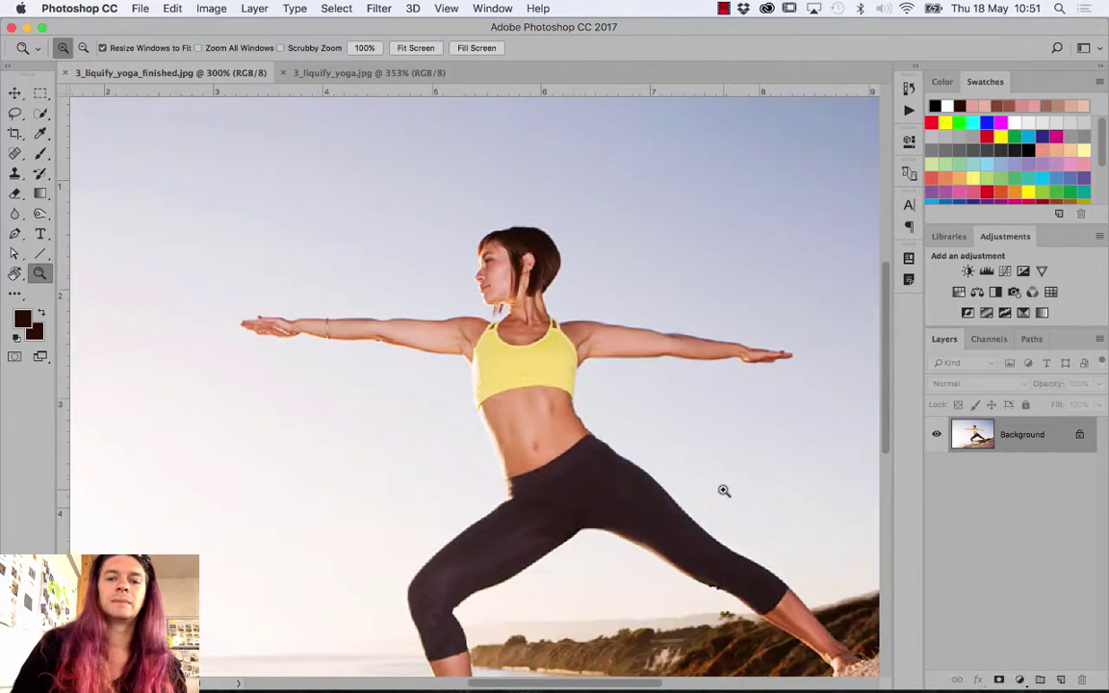
click(350, 77)
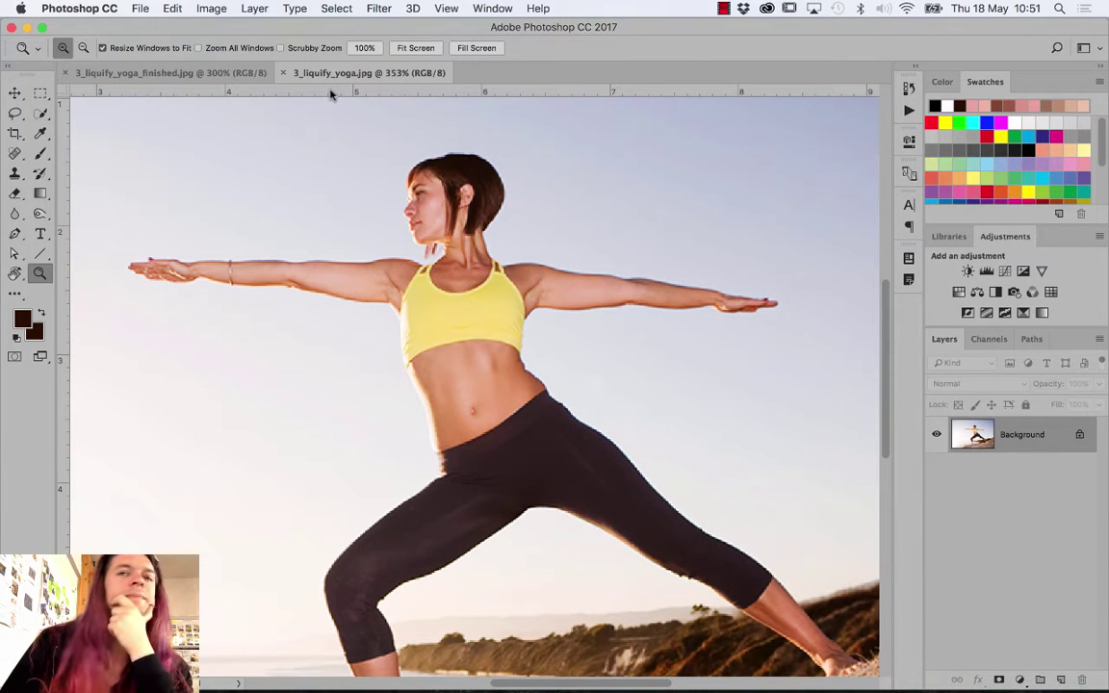
click(212, 75)
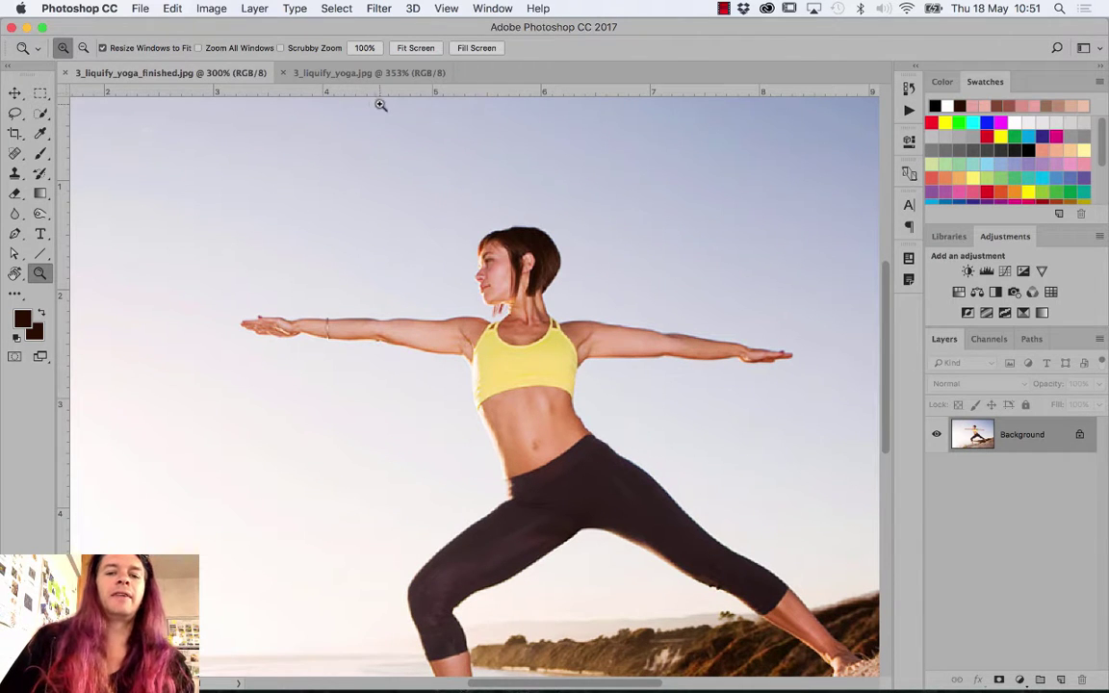
Open Filter > Liquify on the original 3_liquify_yoga.jpg
click(393, 77)
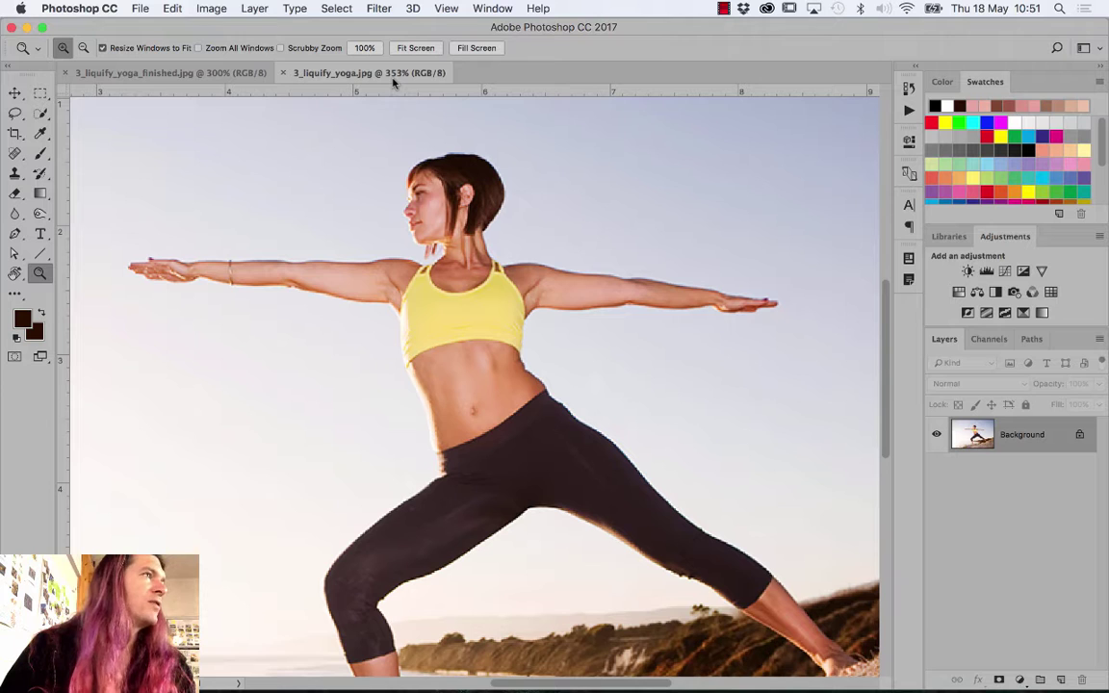
click(376, 9)
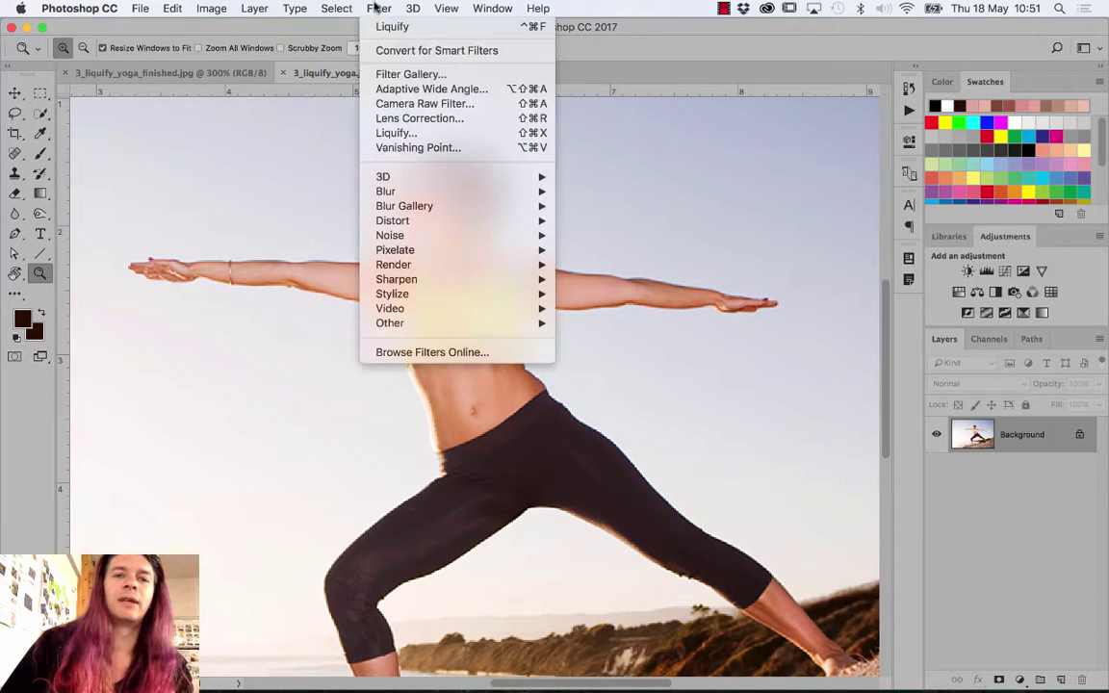
click(404, 133)
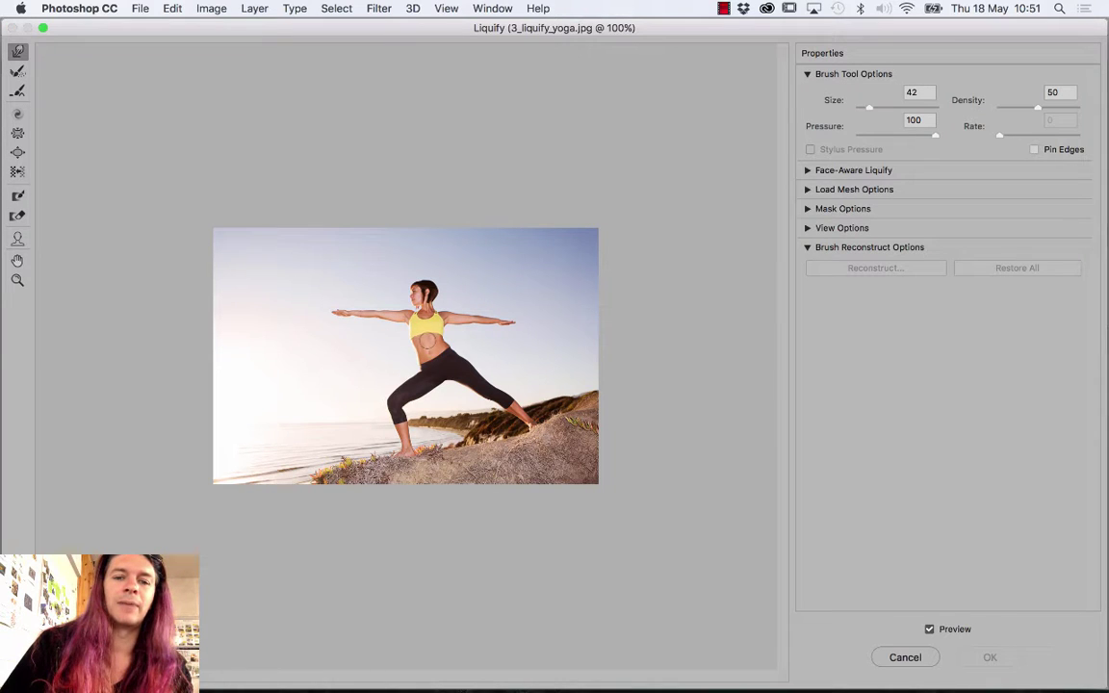
Zoom into the woman in the Liquify preview and push the right waist edge inward
key(alt)
alt+click(433, 337)
scroll(433, 337, up, 3)
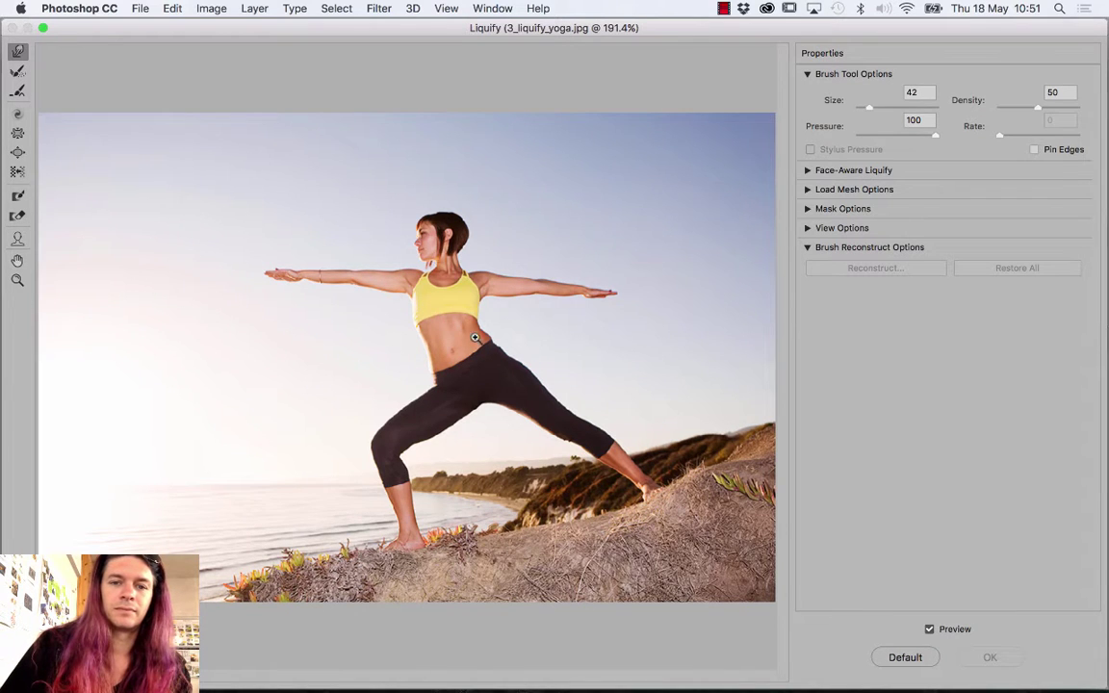
scroll(435, 308, up, 1)
scroll(474, 343, up, 2)
scroll(332, 381, up, 2)
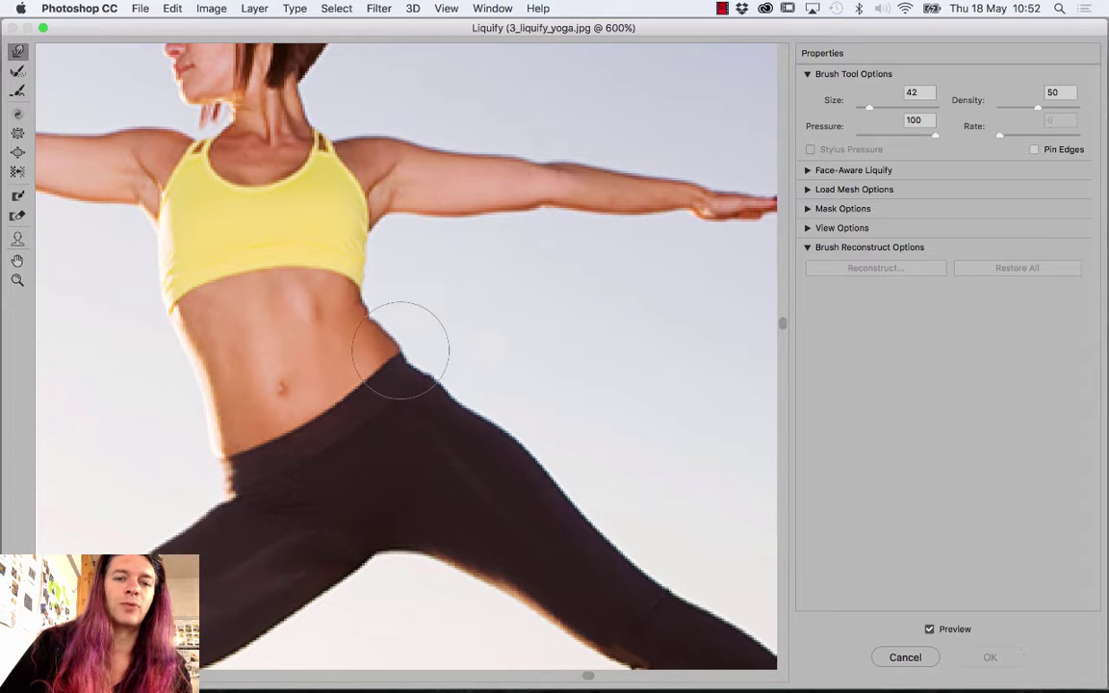
drag(408, 334, 408, 317)
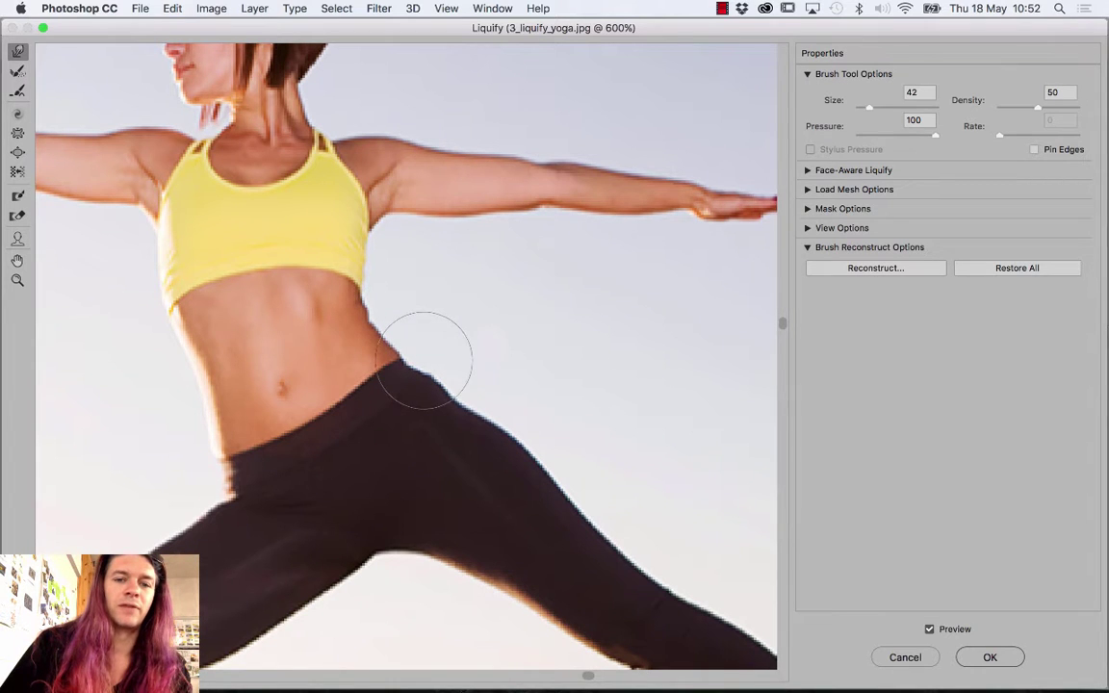
Check the bent leg and shoreline, then nudge the right waist edge further inward
scroll(534, 416, down, 2)
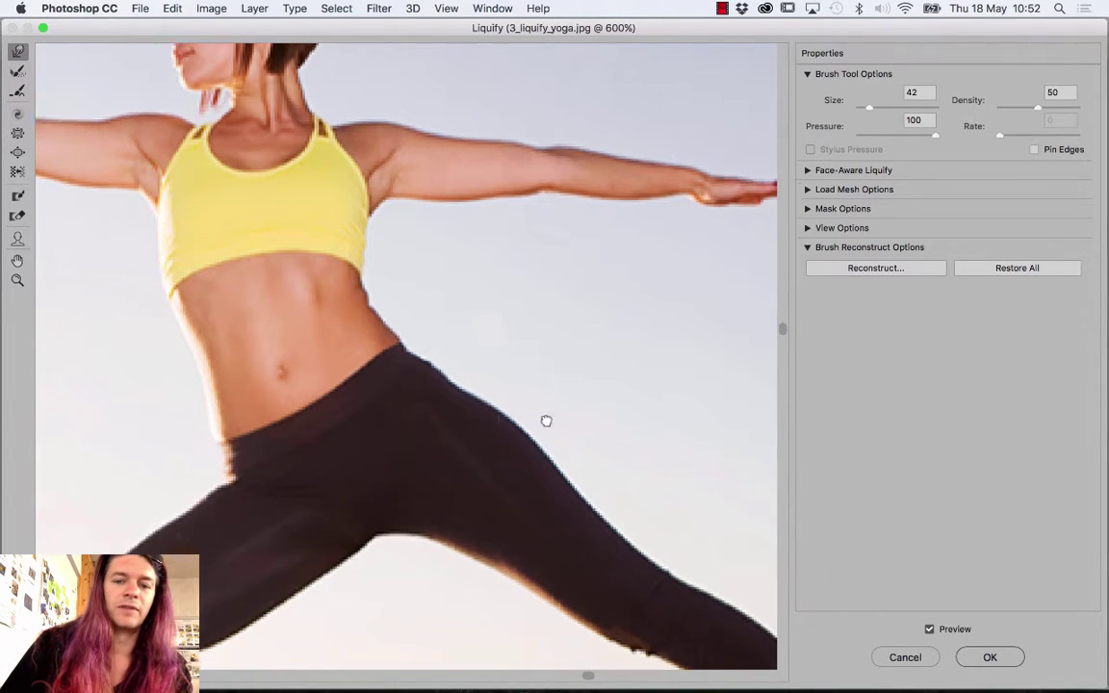
scroll(545, 420, down, 2)
scroll(479, 425, down, 2)
drag(365, 506, 420, 471)
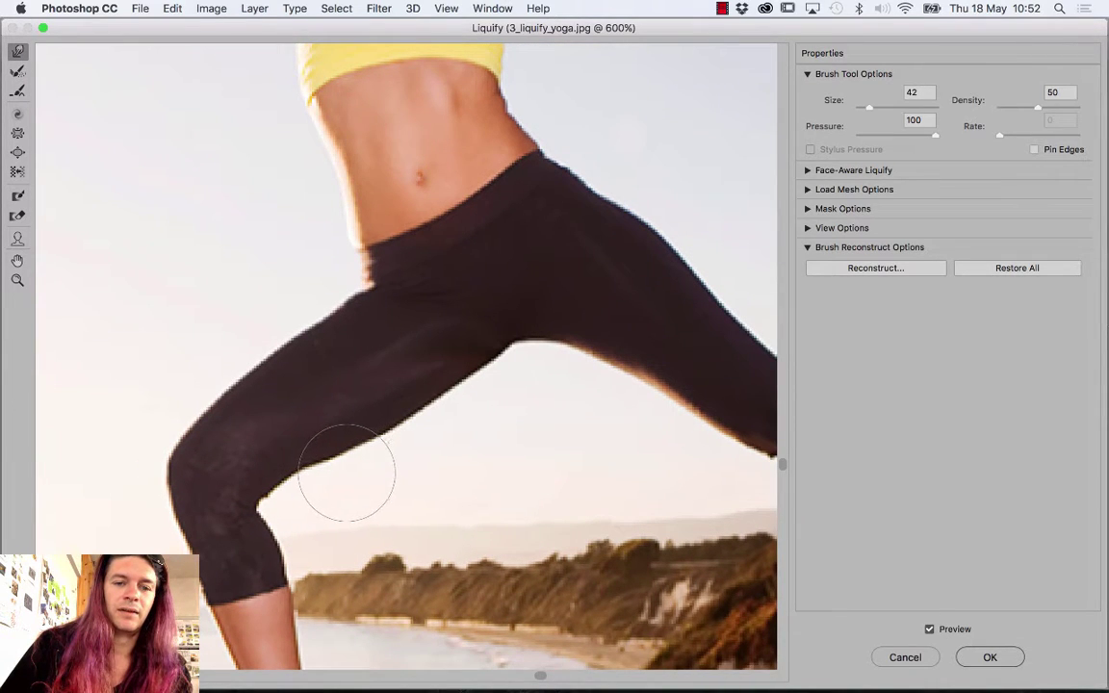
scroll(443, 313, up, 2)
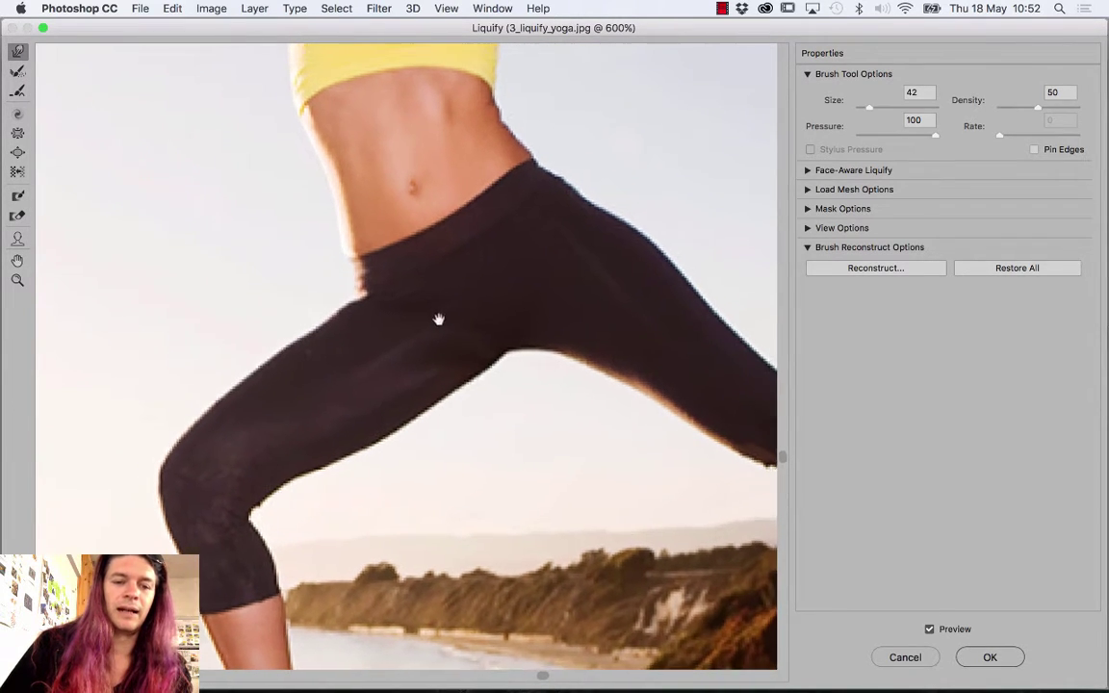
scroll(404, 385, up, 4)
scroll(395, 404, up, 1)
mouse_move(398, 321)
mouse_down()
mouse_move(406, 297)
mouse_move(396, 291)
mouse_up()
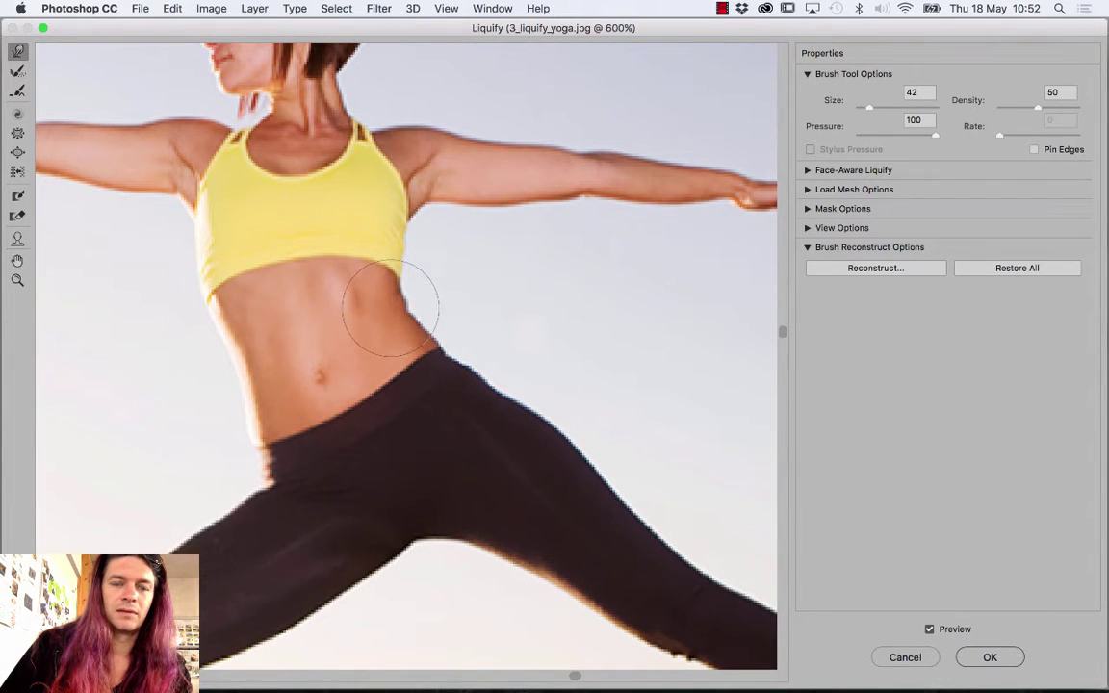
Partly restore the over-warped waist edge with the Reconstruct tool
click(17, 70)
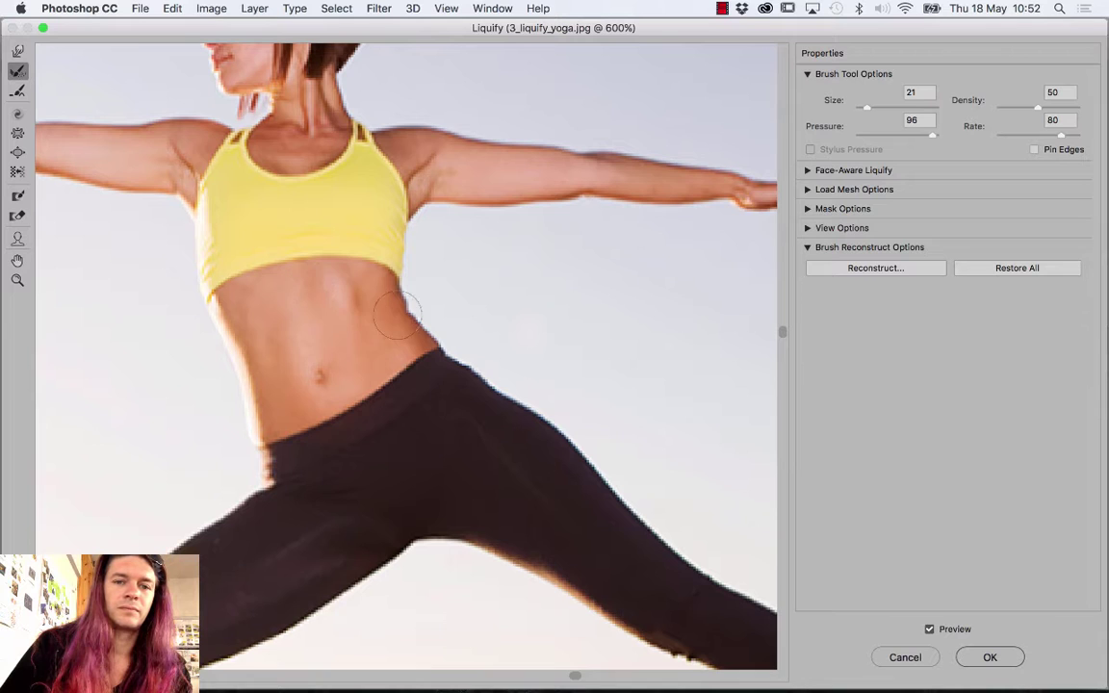
drag(404, 308, 406, 294)
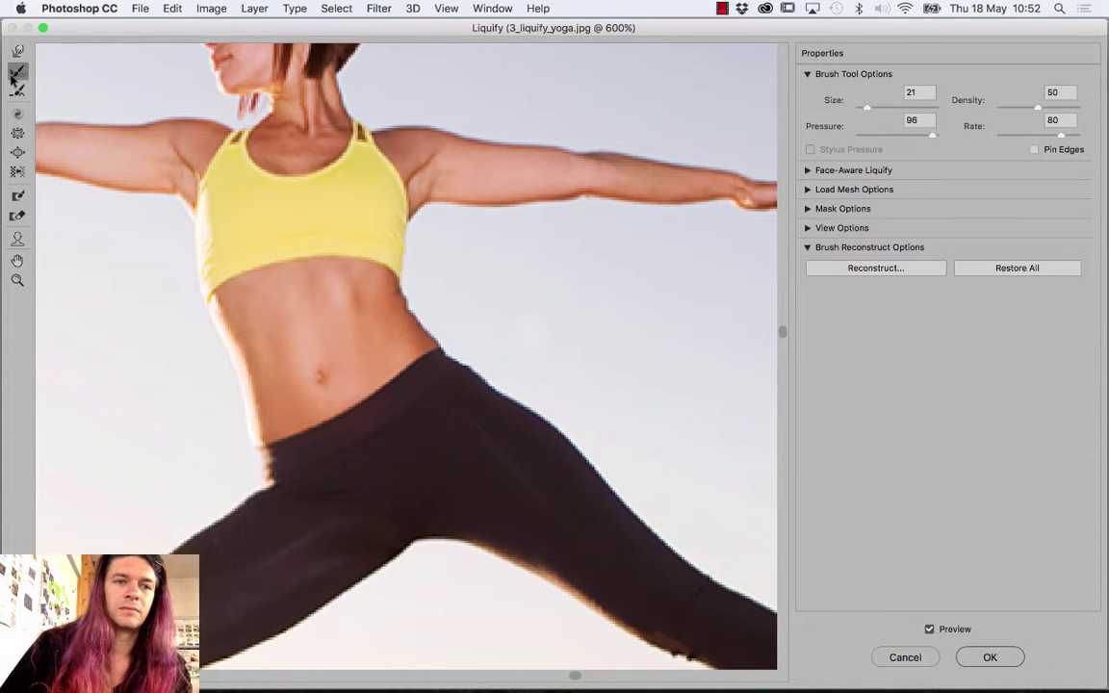
click(18, 50)
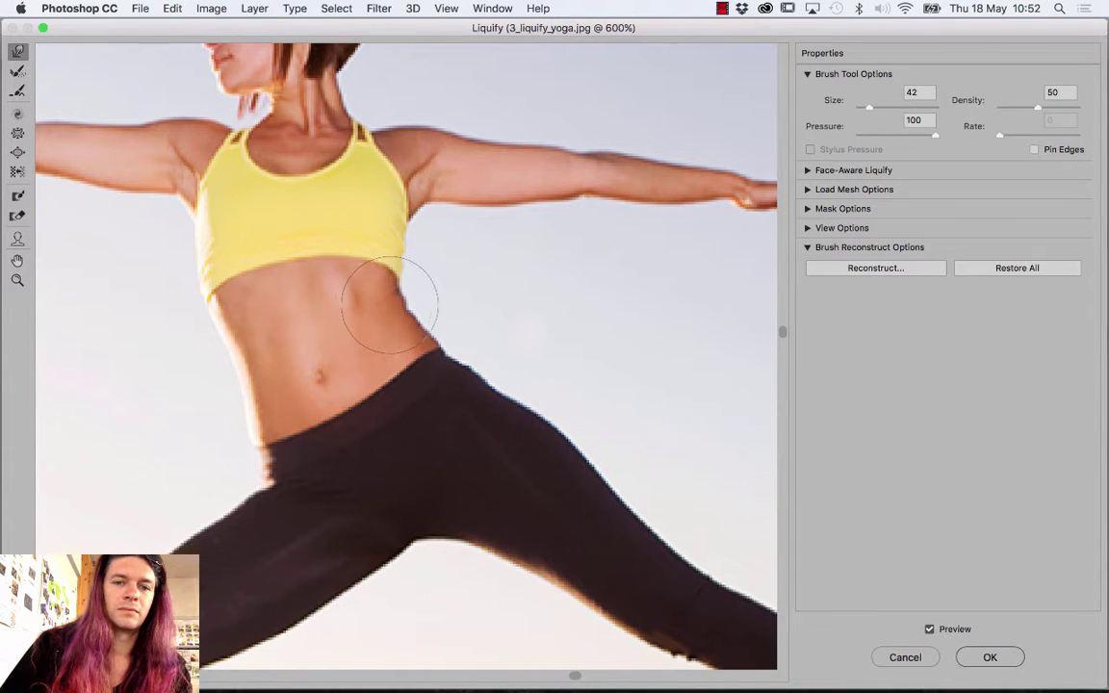
Try Pucker at brush size 9 and Bloat, then return to Reconstruct (size 21, pressure 96)
click(18, 133)
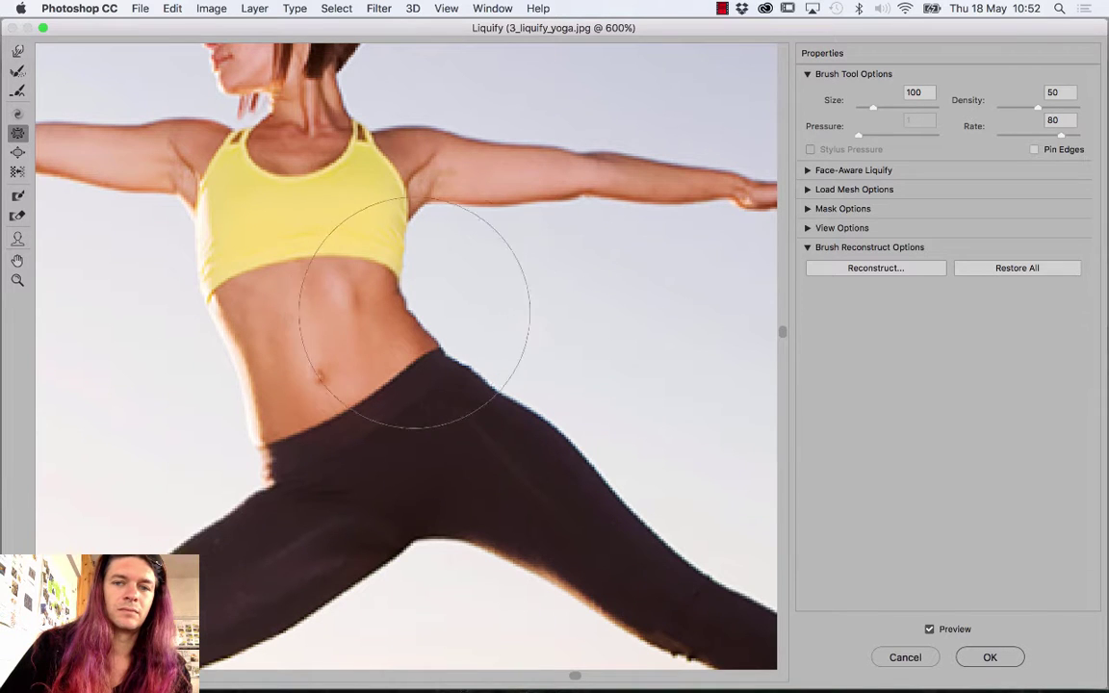
drag(865, 109, 861, 109)
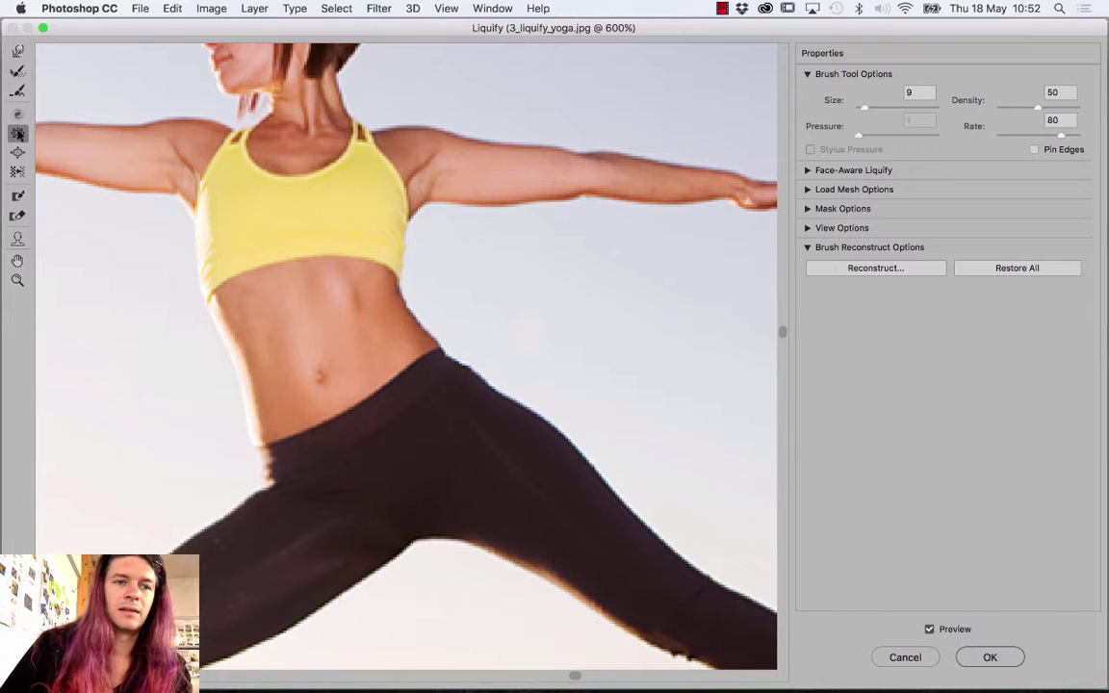
key(alt)
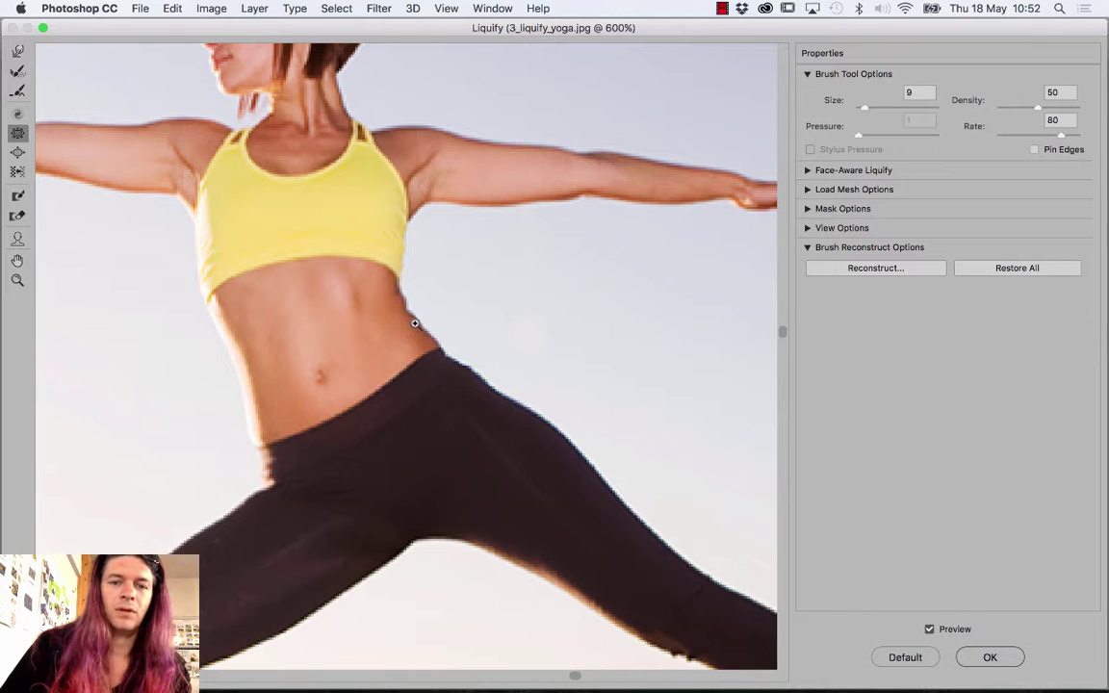
key(alt)
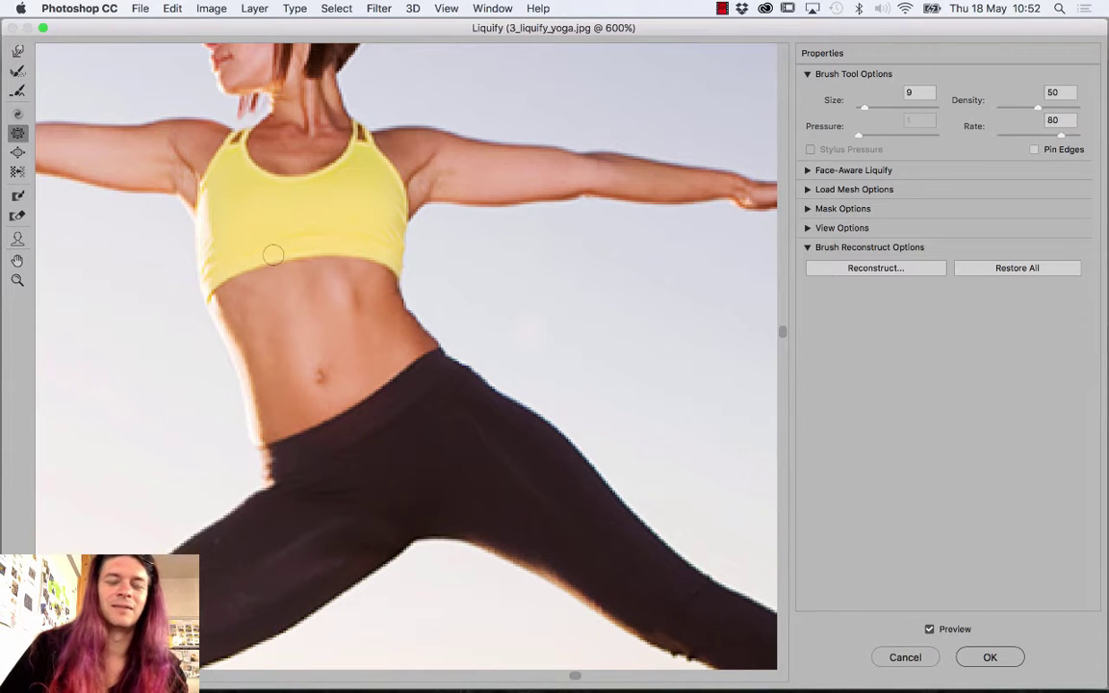
click(17, 152)
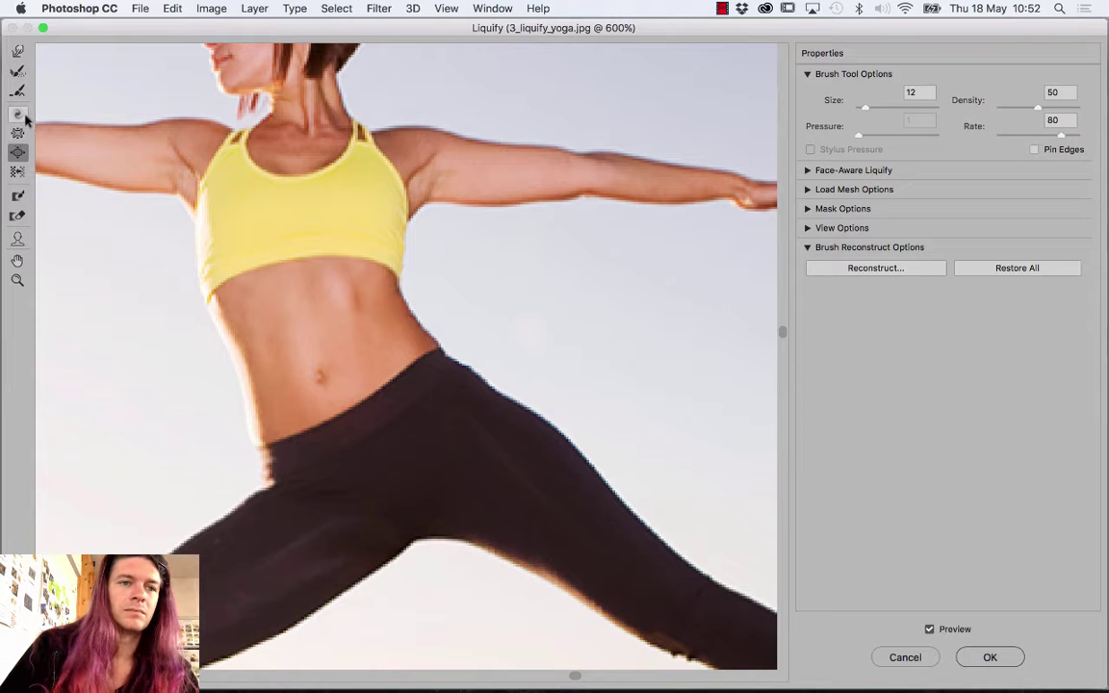
click(17, 70)
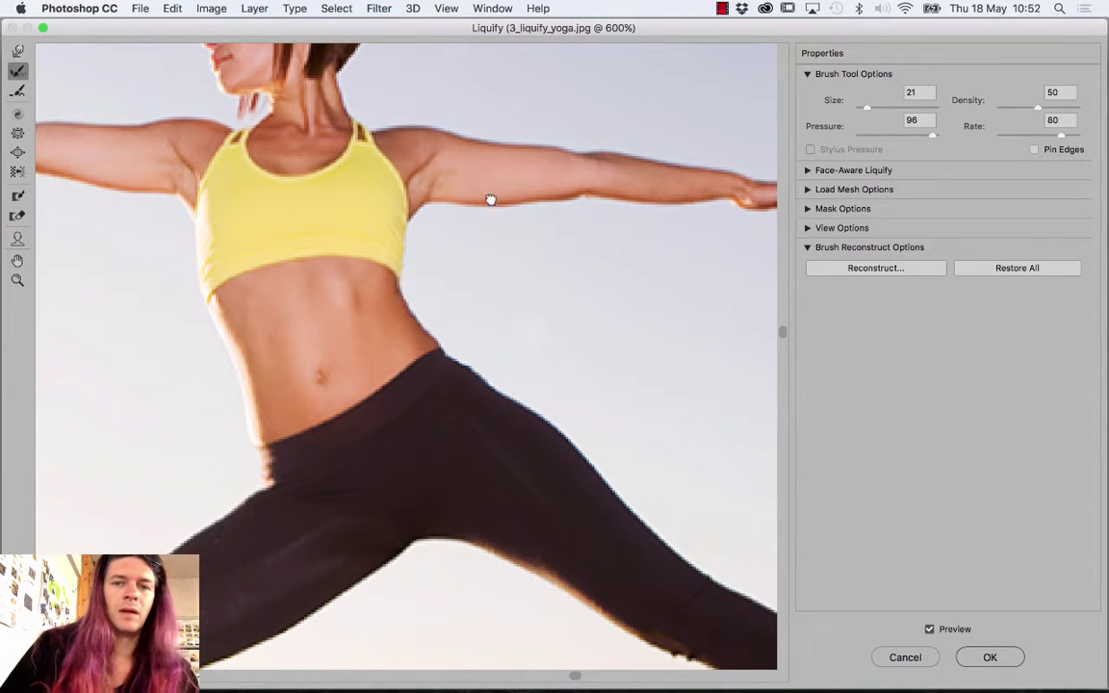
Restore more of the waist edge, Forward Warp the trouser hip edge inward, and apply Liquify
mouse_move(490, 198)
mouse_down()
mouse_move(416, 291)
mouse_move(490, 237)
mouse_up()
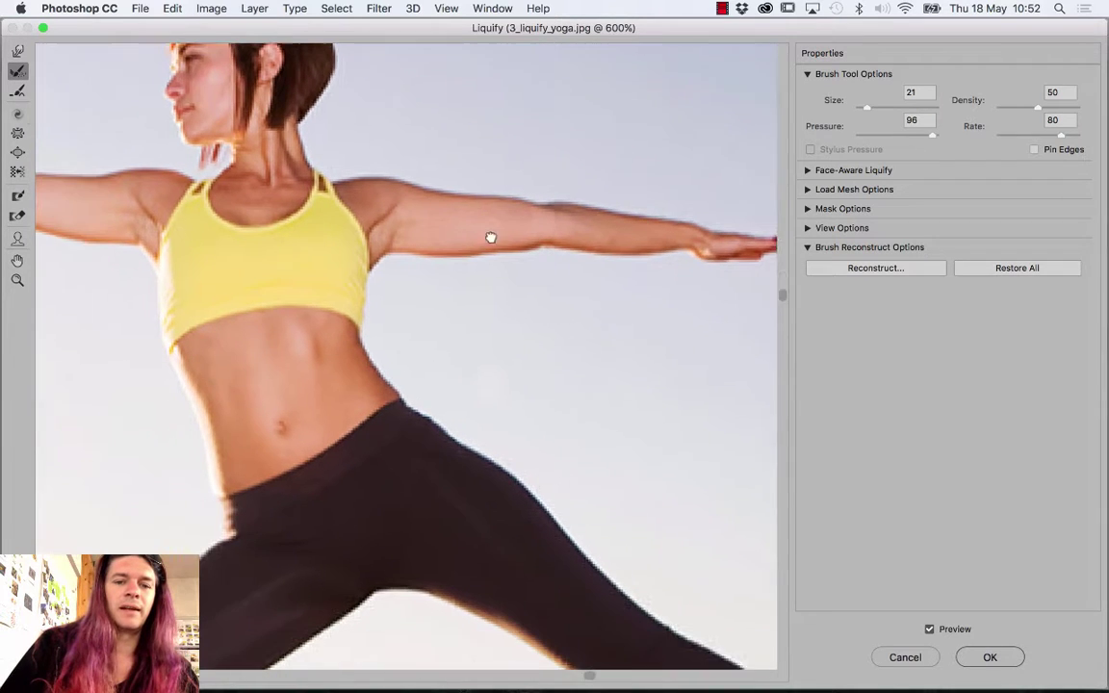
mouse_move(414, 378)
mouse_down()
mouse_move(408, 372)
mouse_move(433, 383)
mouse_up()
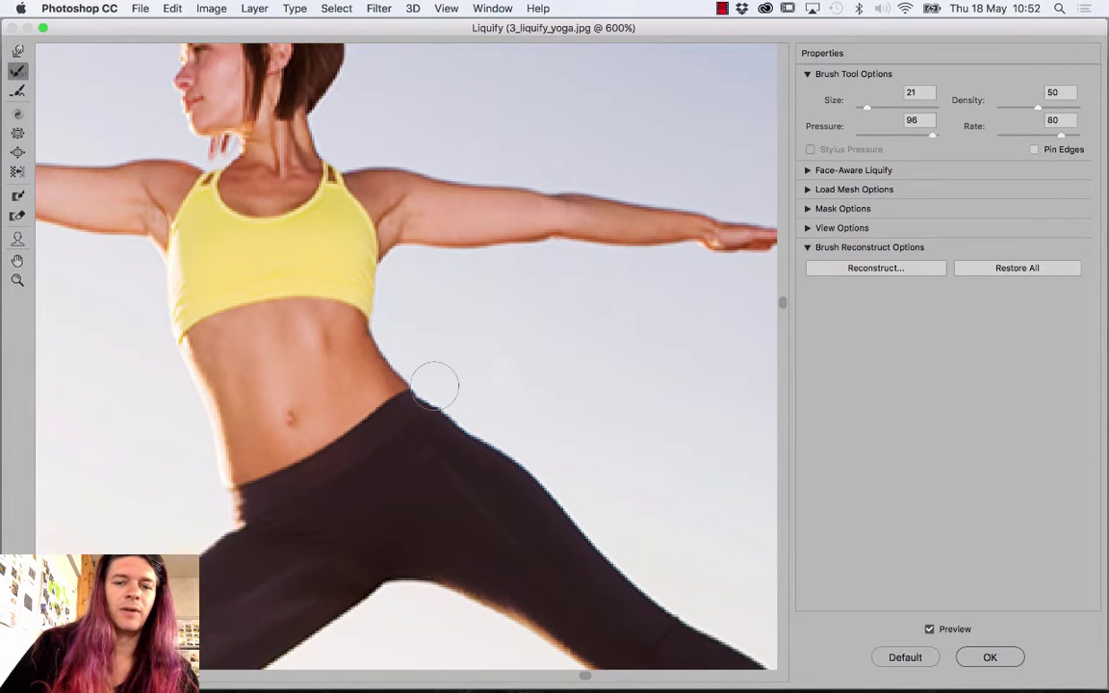
click(17, 50)
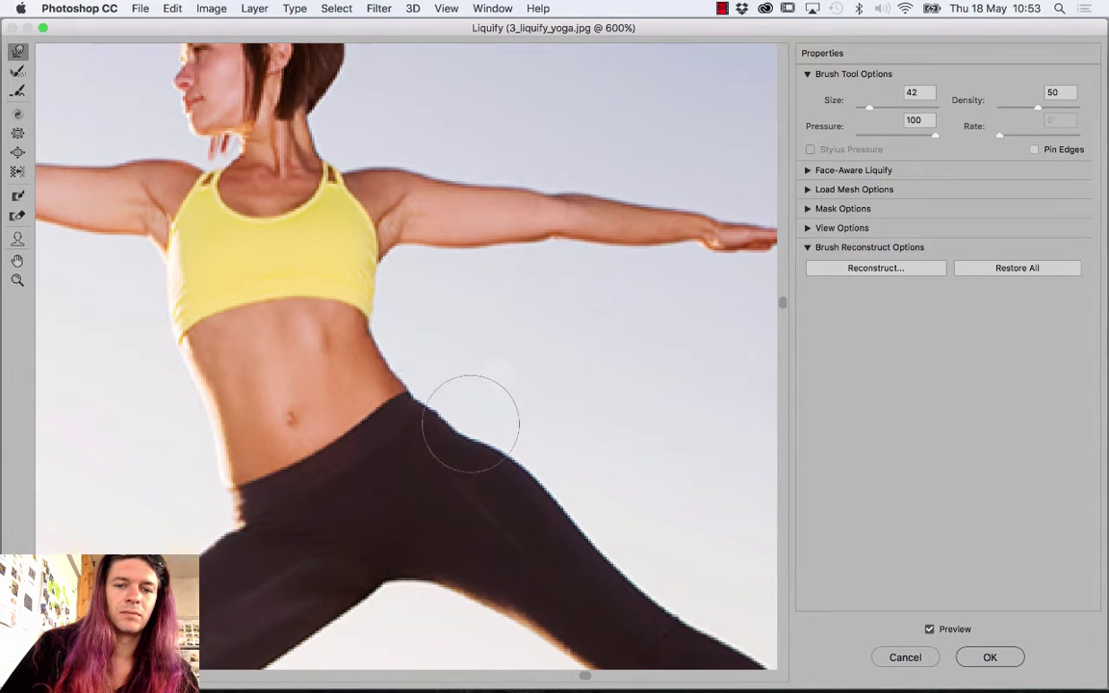
mouse_move(465, 421)
mouse_down()
mouse_move(390, 414)
mouse_move(462, 448)
mouse_up()
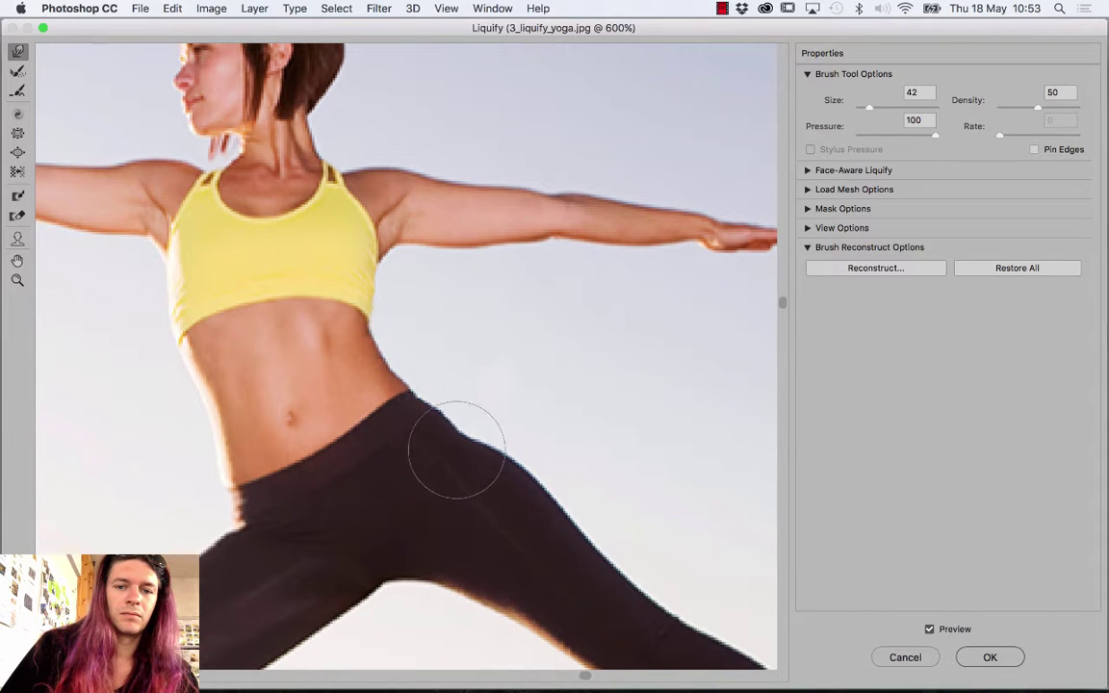
drag(462, 449, 478, 458)
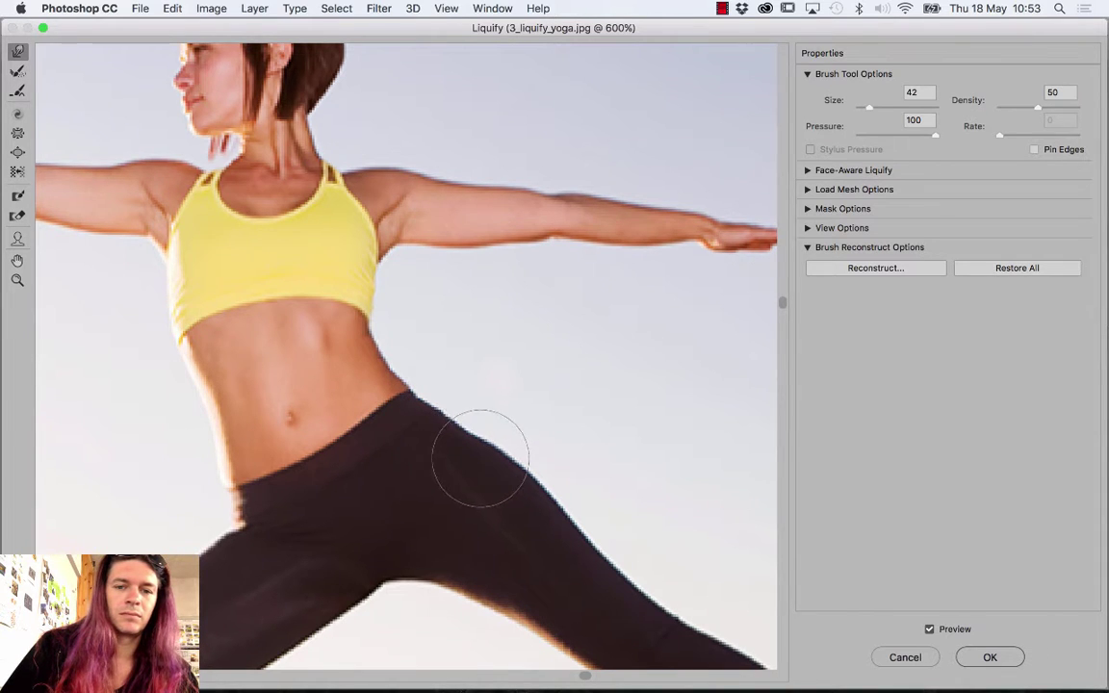
click(987, 654)
Toggle undo/redo to compare original and slimmed waist, then zoom out to 200%
key(ctrl+z)
key(ctrl+z)
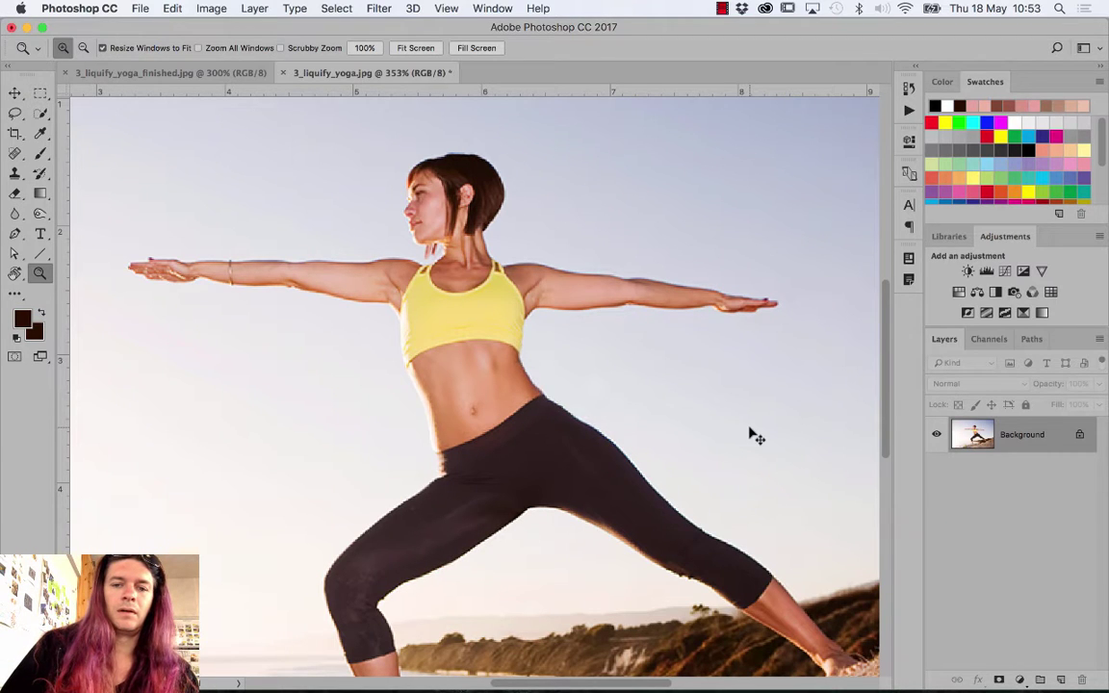
key(ctrl+z)
key(ctrl+z)
key(ctrl+z)
key(ctrl+z)
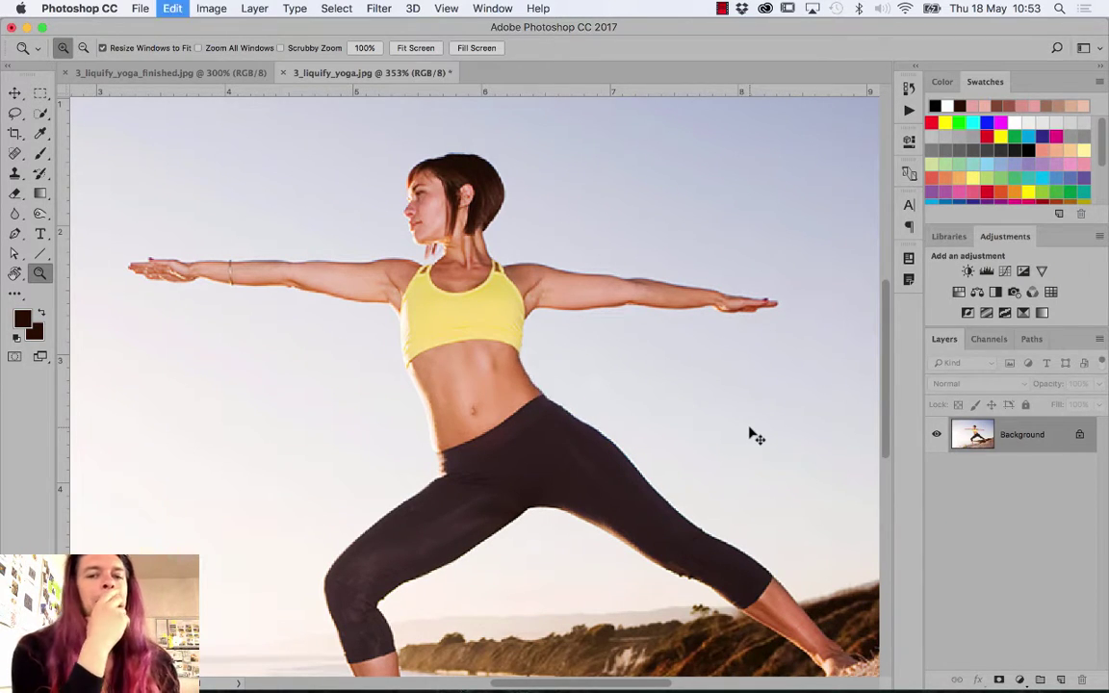
key(ctrl+z)
key(ctrl+z)
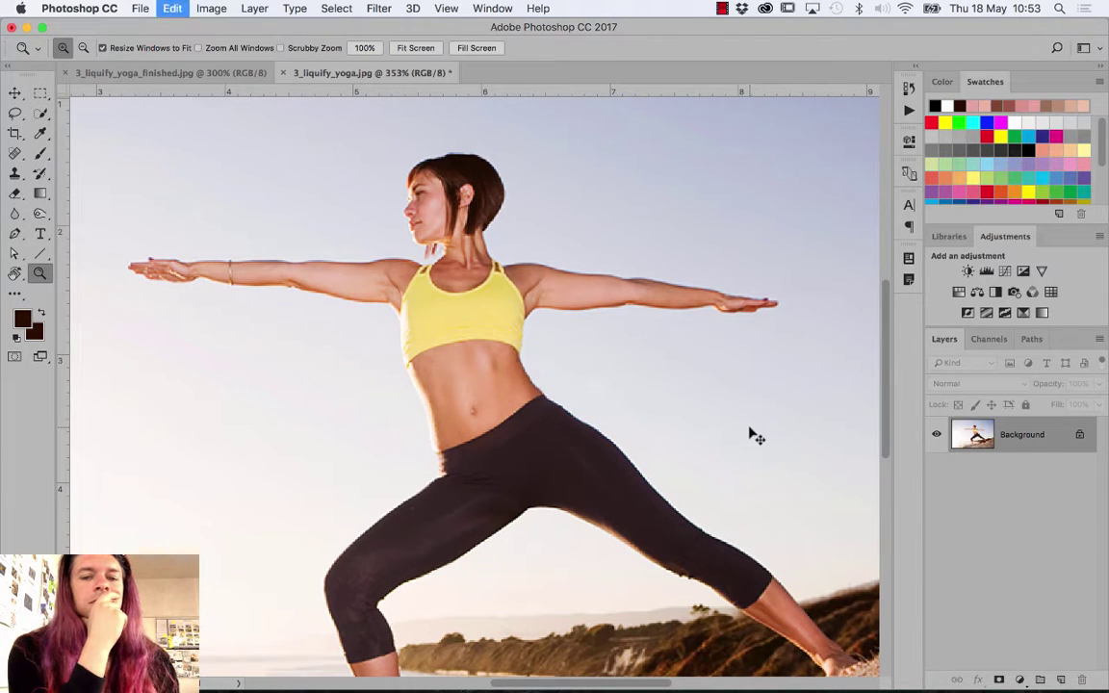
key(ctrl+z)
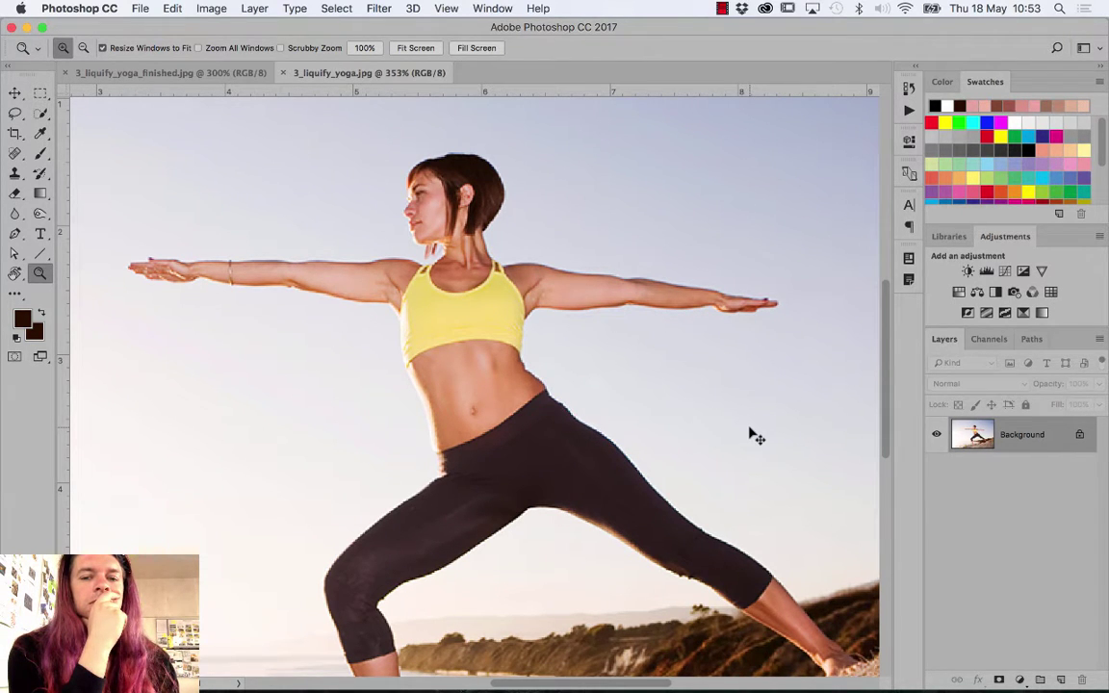
key(ctrl+z)
key(ctrl+z)
key(ctrl+z)
key(ctrl+z)
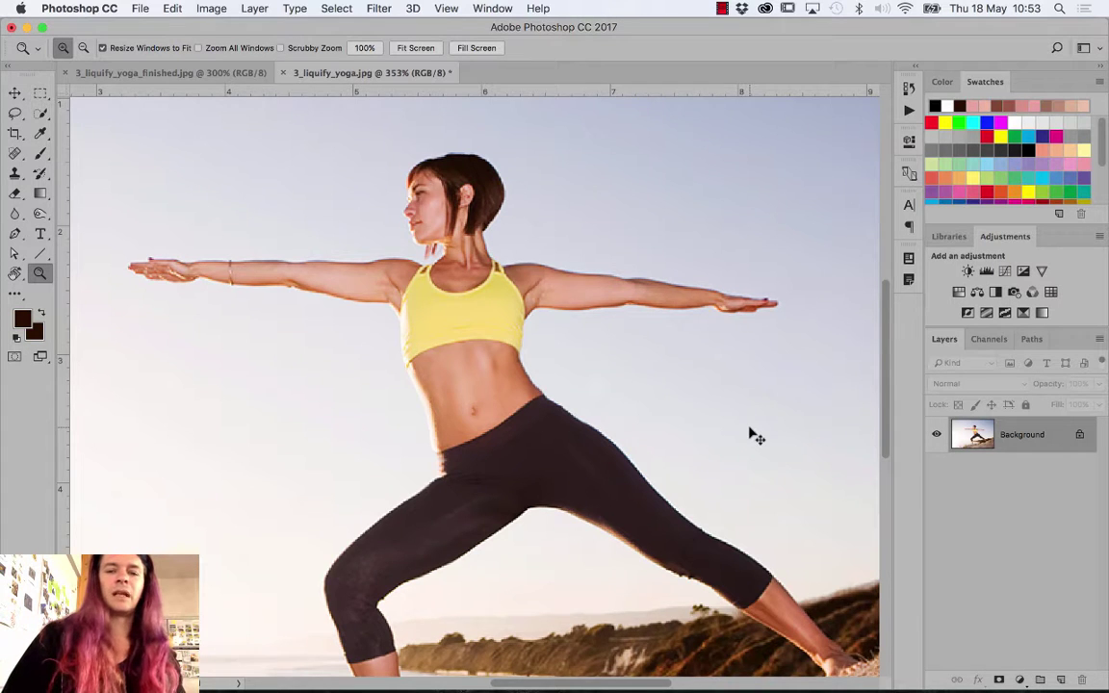
key(super+minus)
key(super+minus)
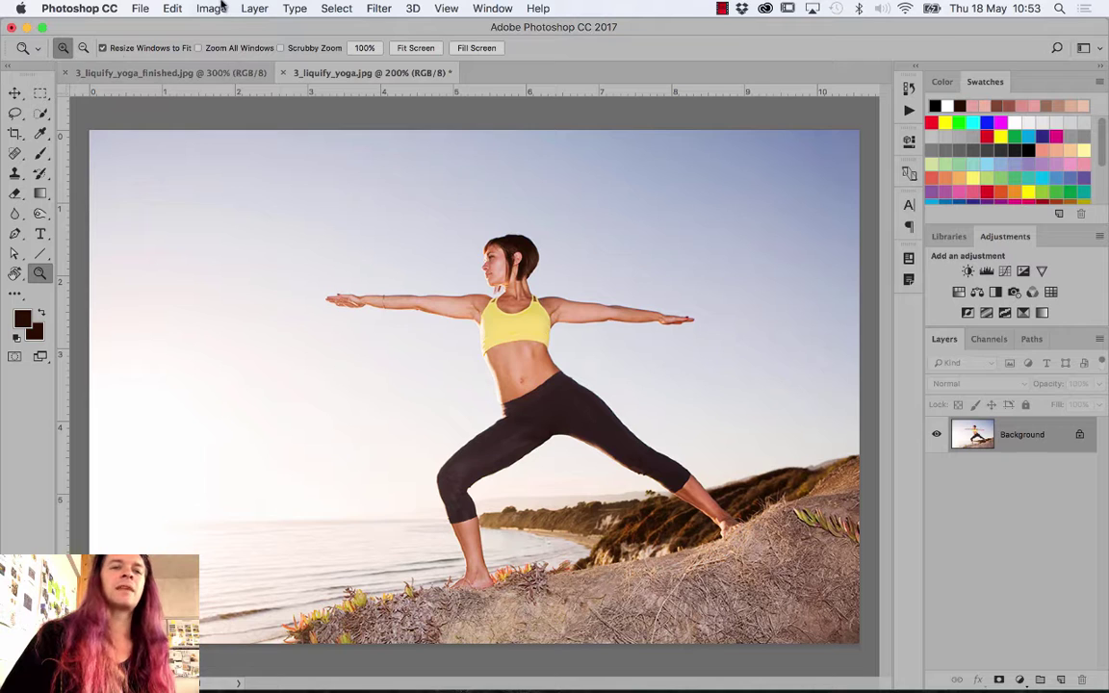
Convert the Background layer to a Smart Object named Layer 0
click(173, 8)
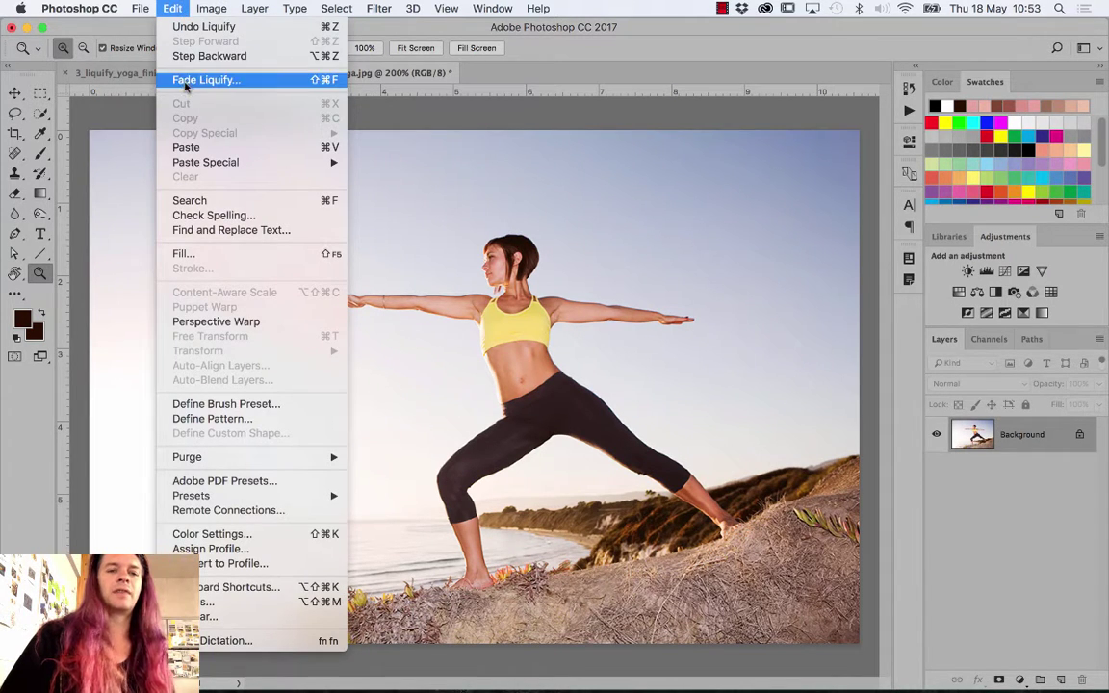
click(948, 362)
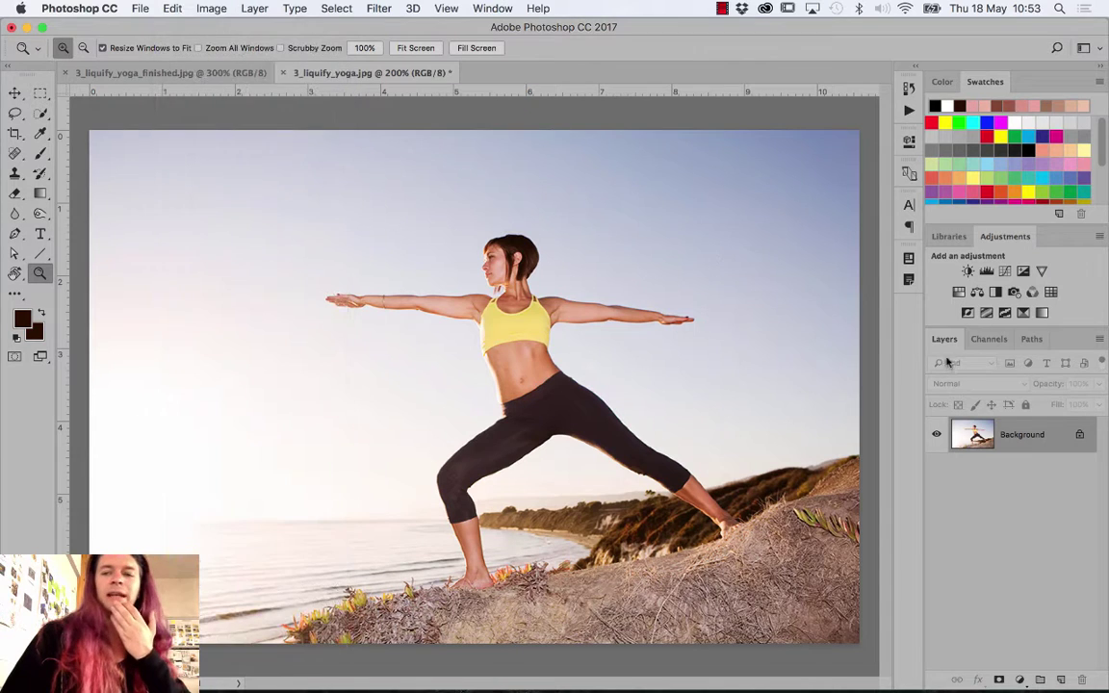
right_click(1029, 456)
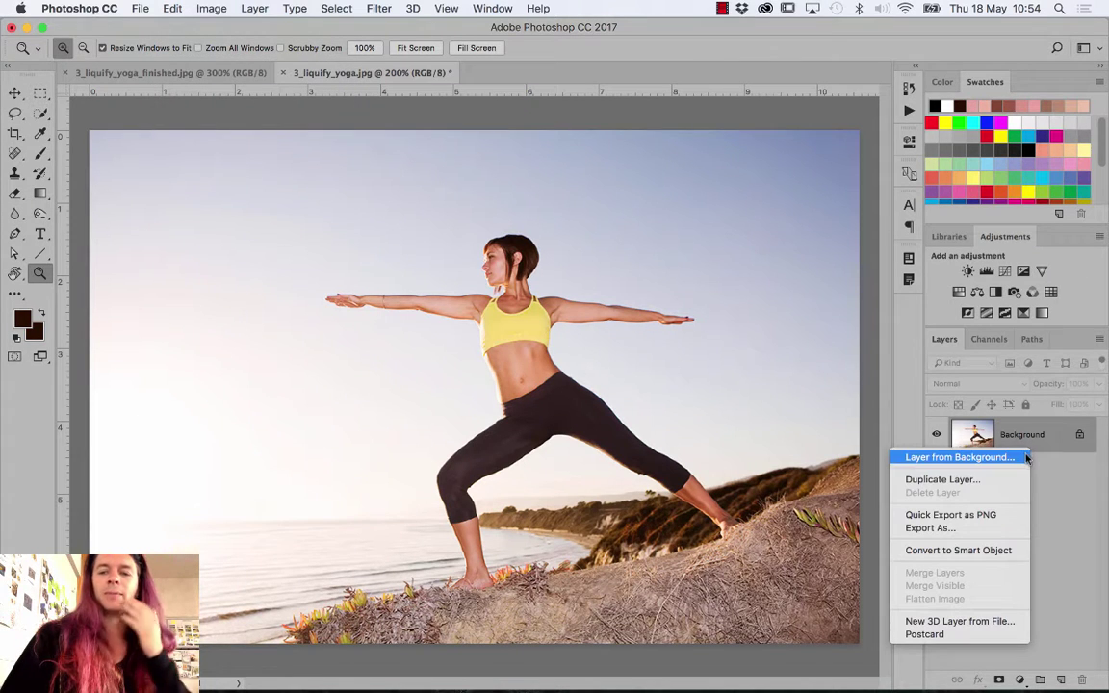
click(1001, 551)
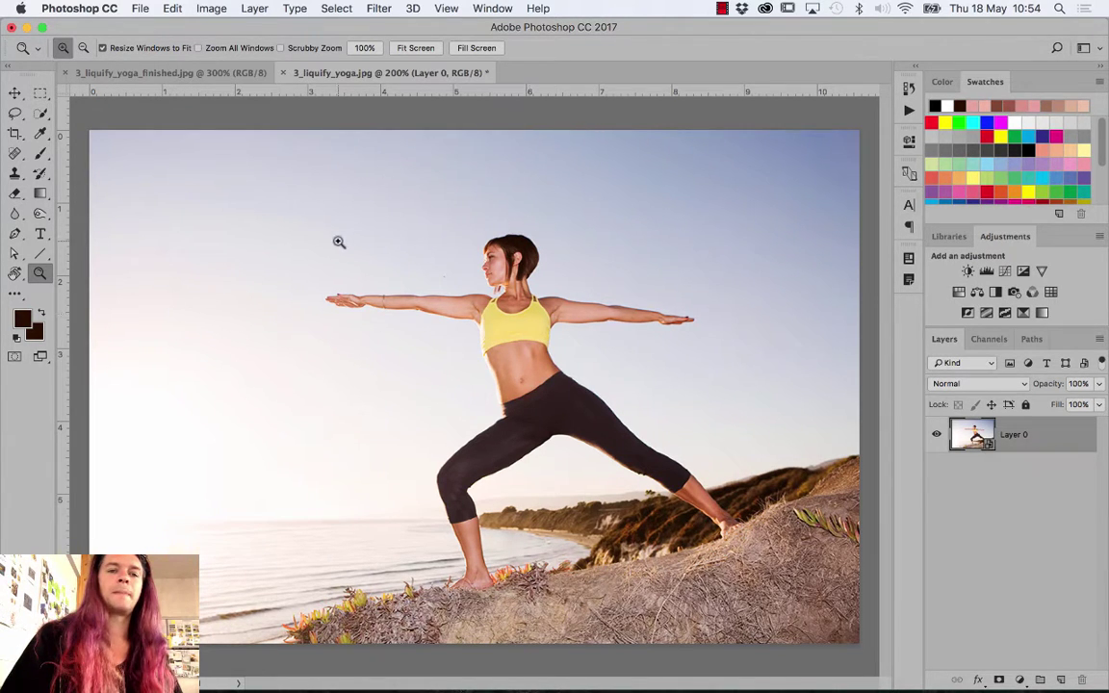
Open the Edit menu to look for the warp commands
click(172, 8)
click(175, 8)
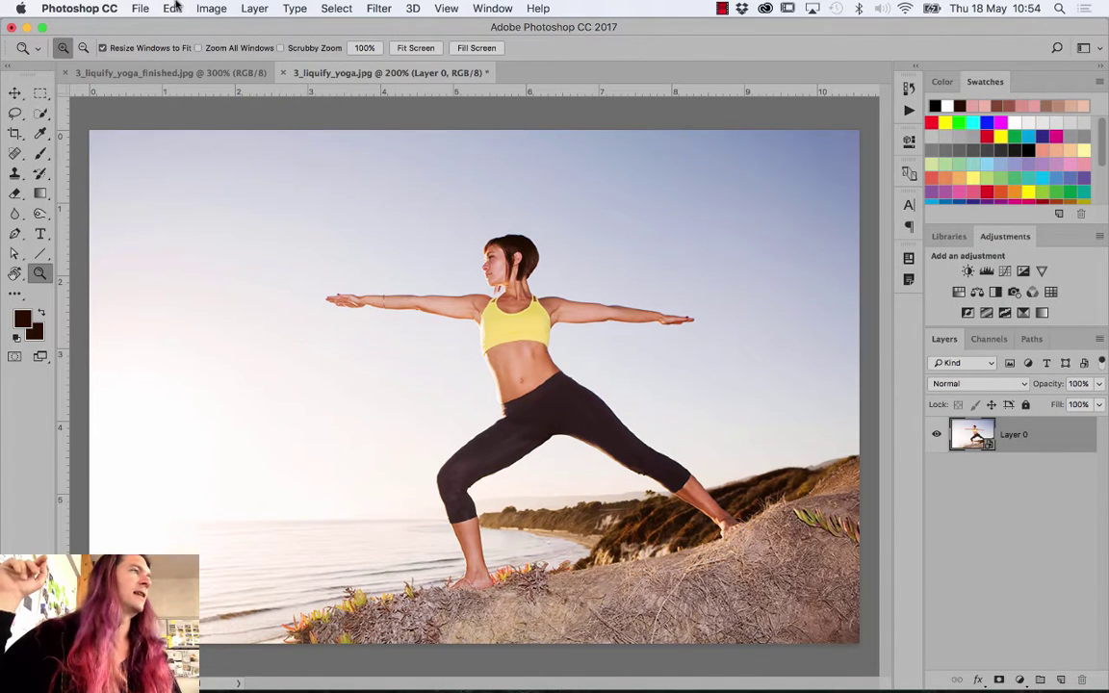
click(174, 8)
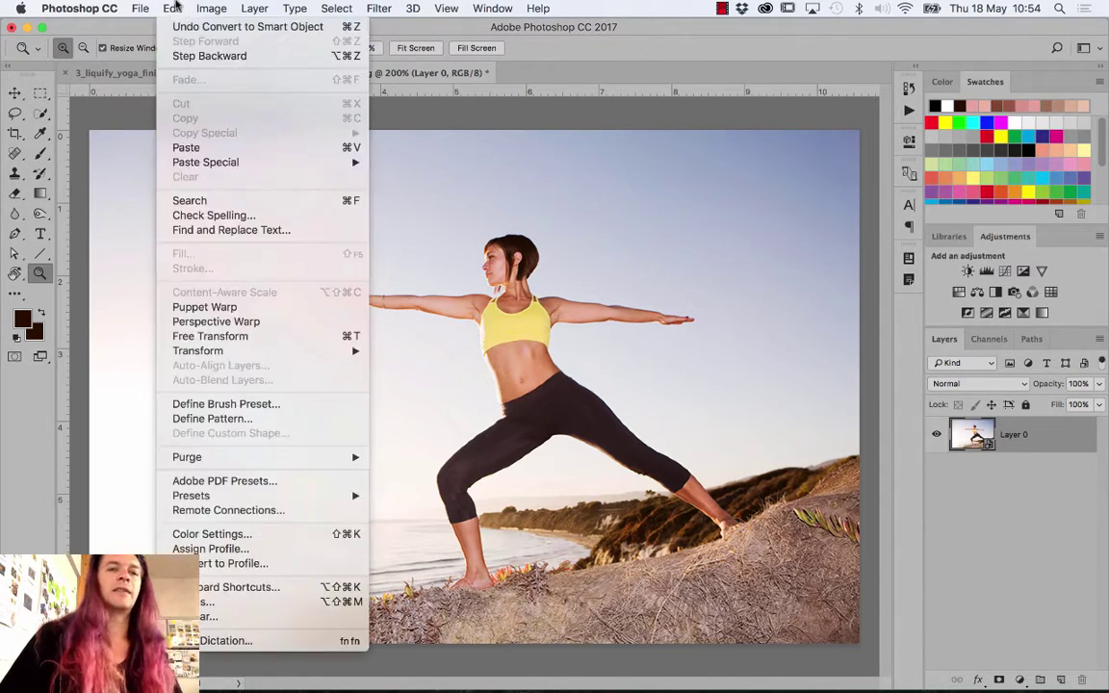
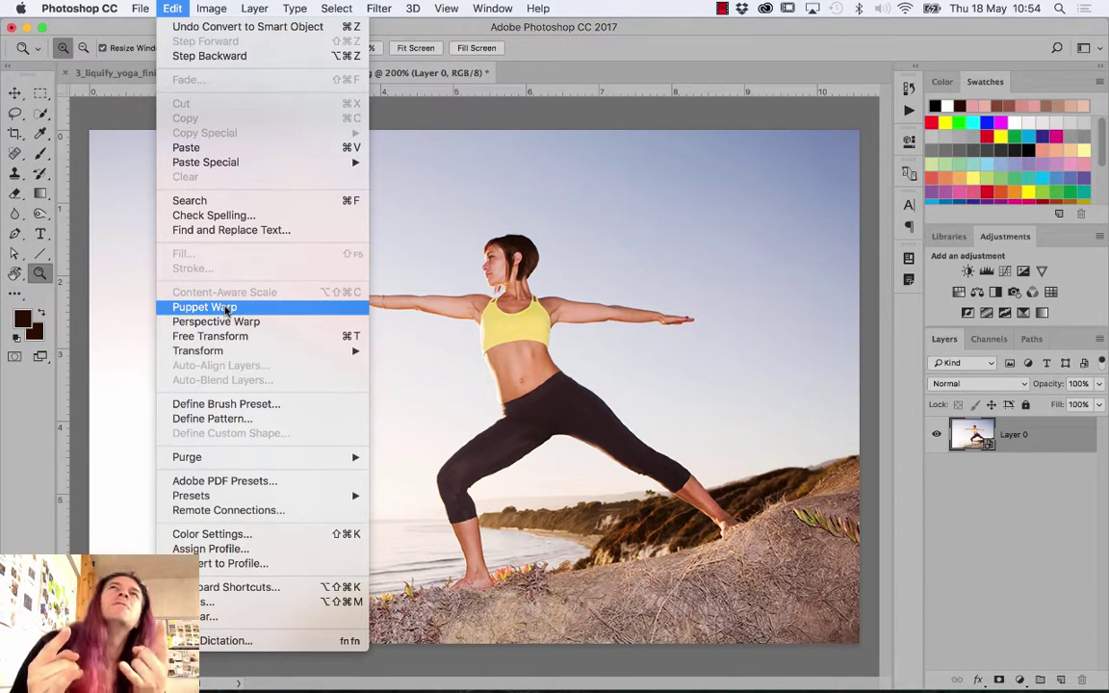
Apply Edit > Puppet Warp to the yoga photo's Layer 0
click(225, 308)
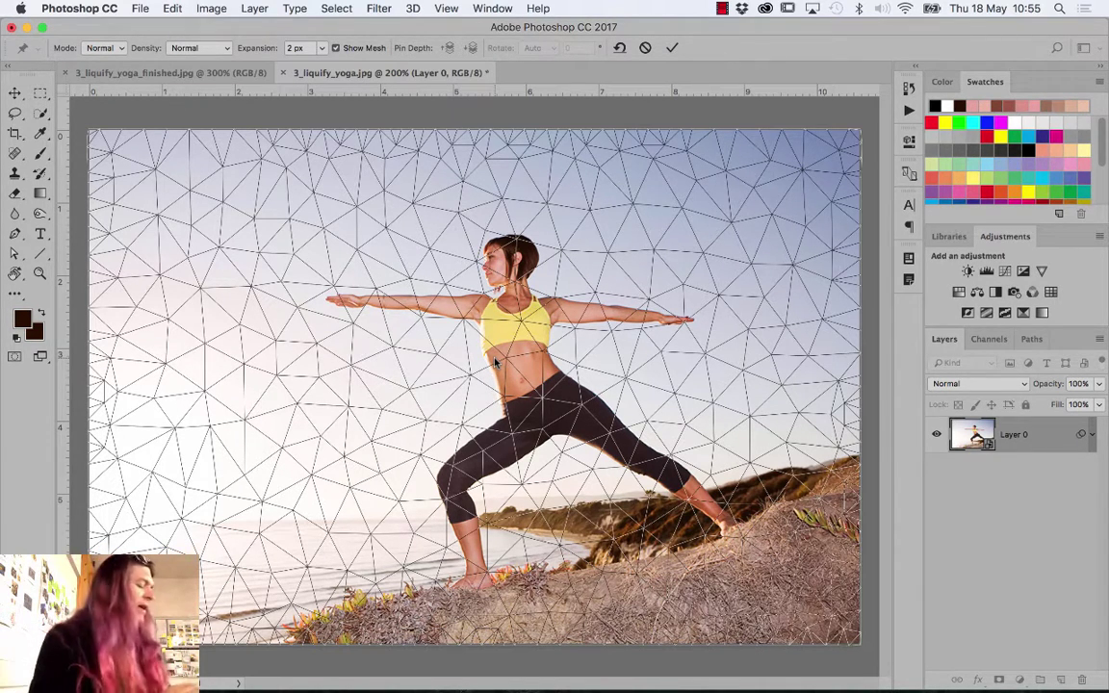
Toggle Show Mesh off and on several times, leaving the warp mesh visible
click(337, 48)
click(337, 48)
click(336, 48)
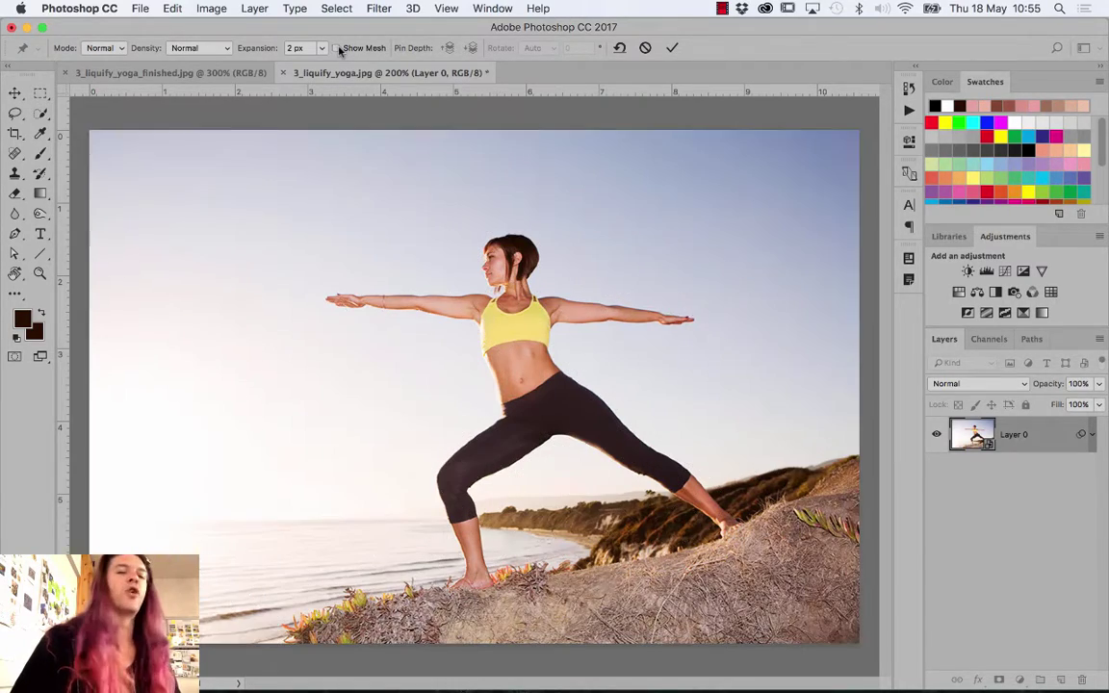
click(336, 48)
click(337, 48)
click(337, 48)
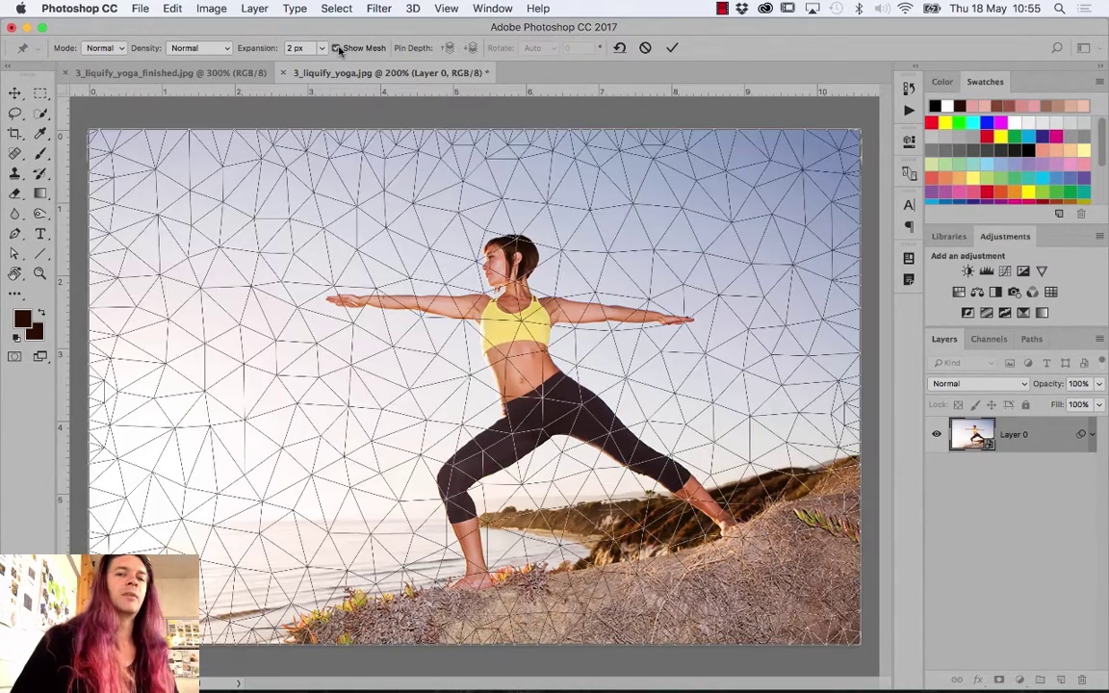
click(337, 48)
click(336, 48)
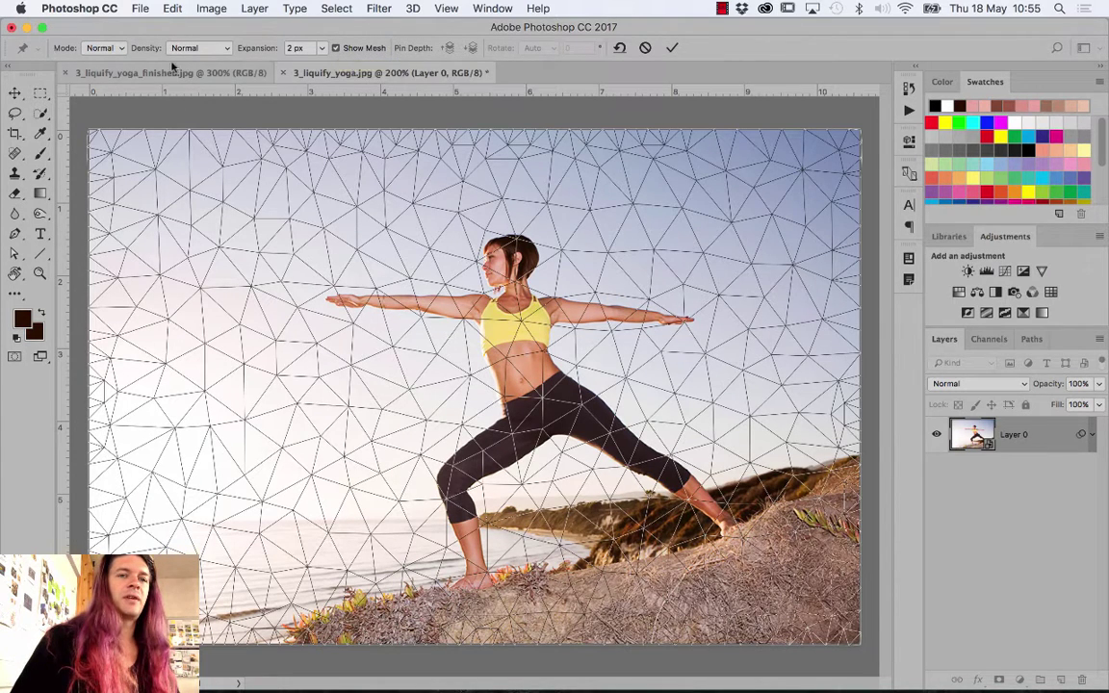
Keep mode at Normal and step Density from Fewer Points through Normal to More Points
click(118, 47)
click(133, 45)
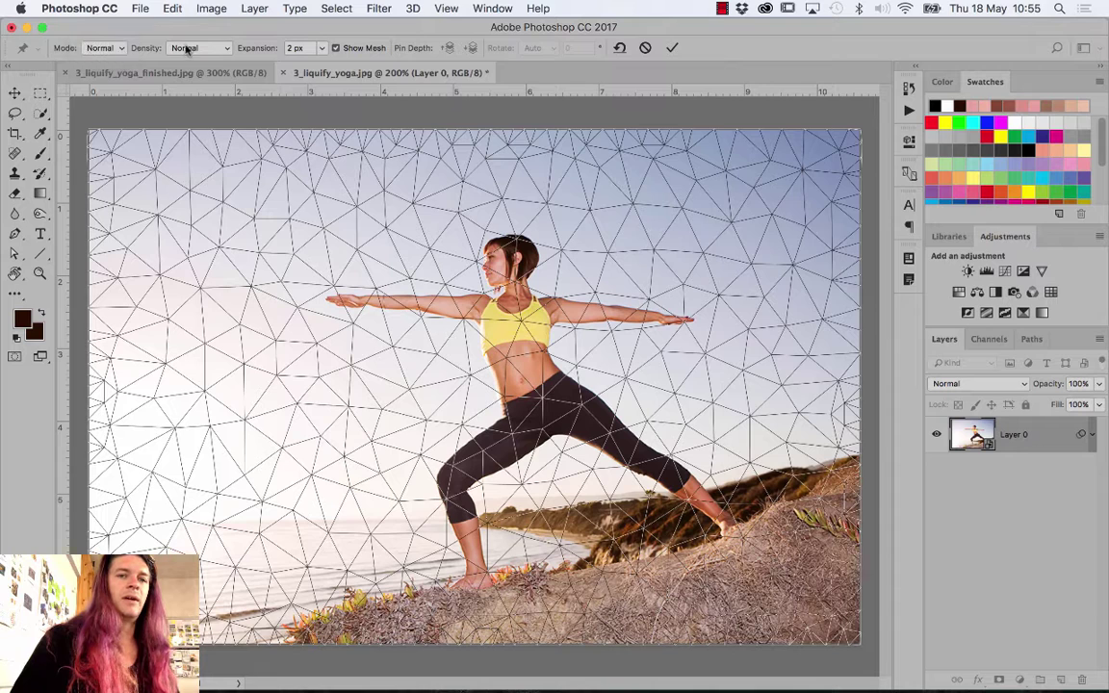
click(228, 49)
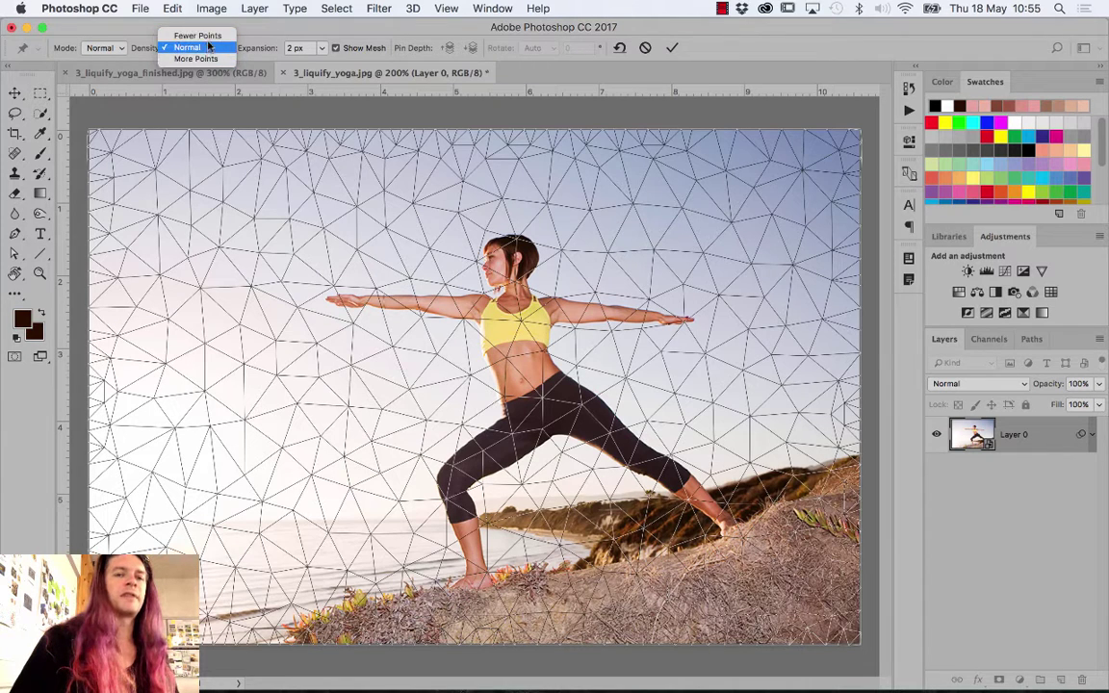
click(208, 37)
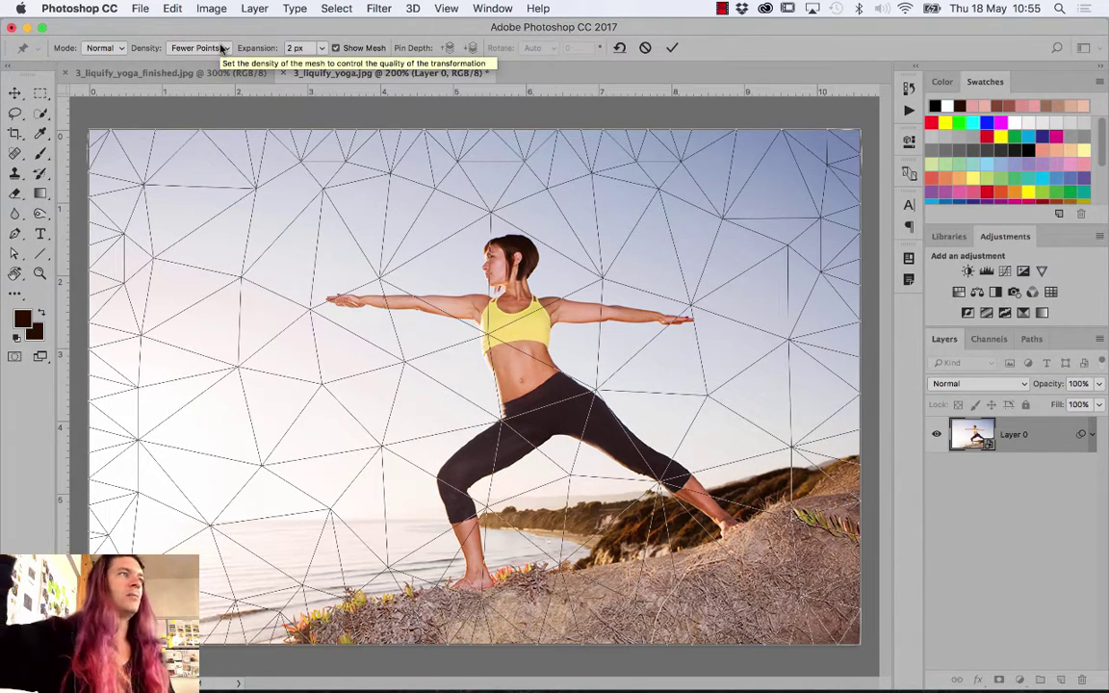
mouse_move(197, 48)
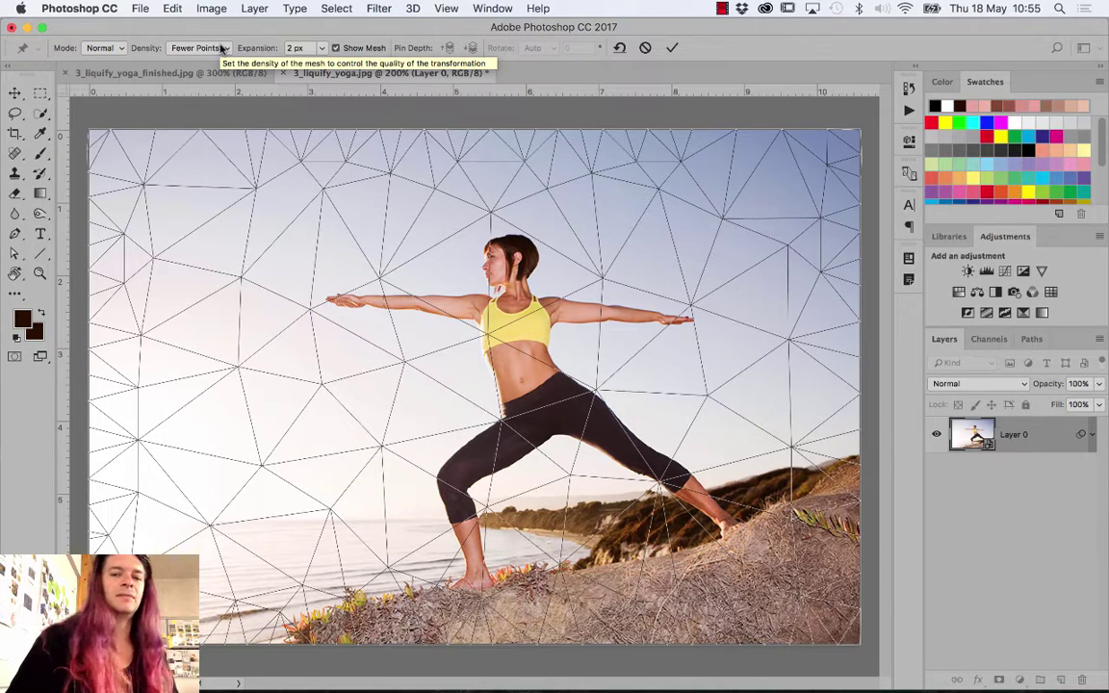
click(220, 49)
click(221, 58)
click(223, 48)
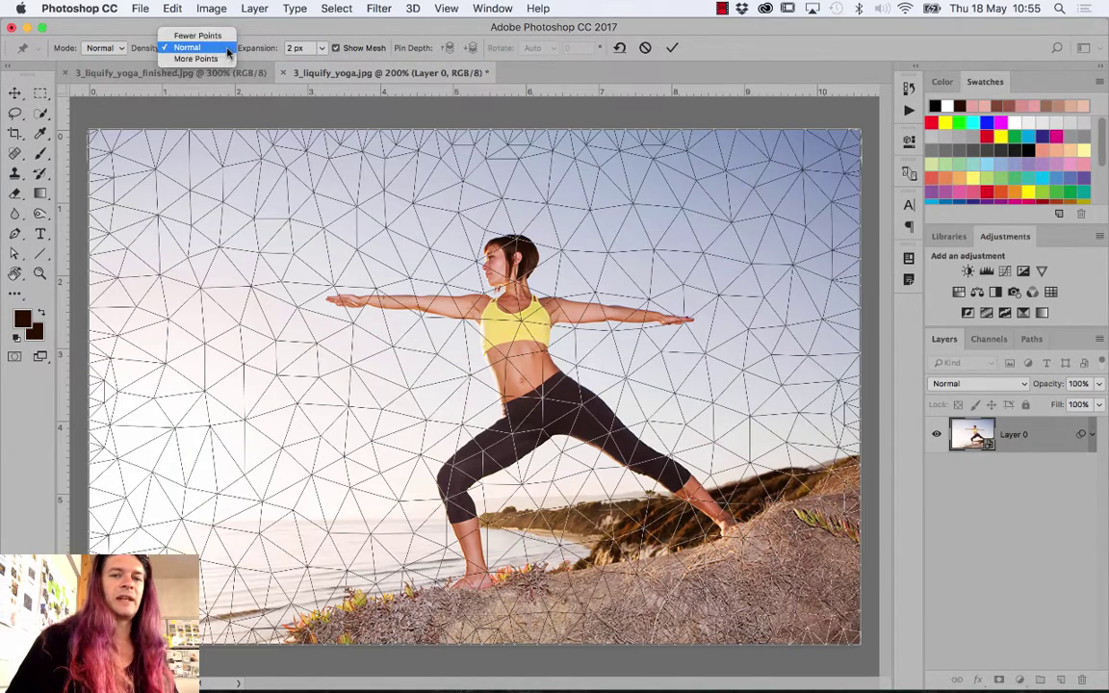
click(226, 60)
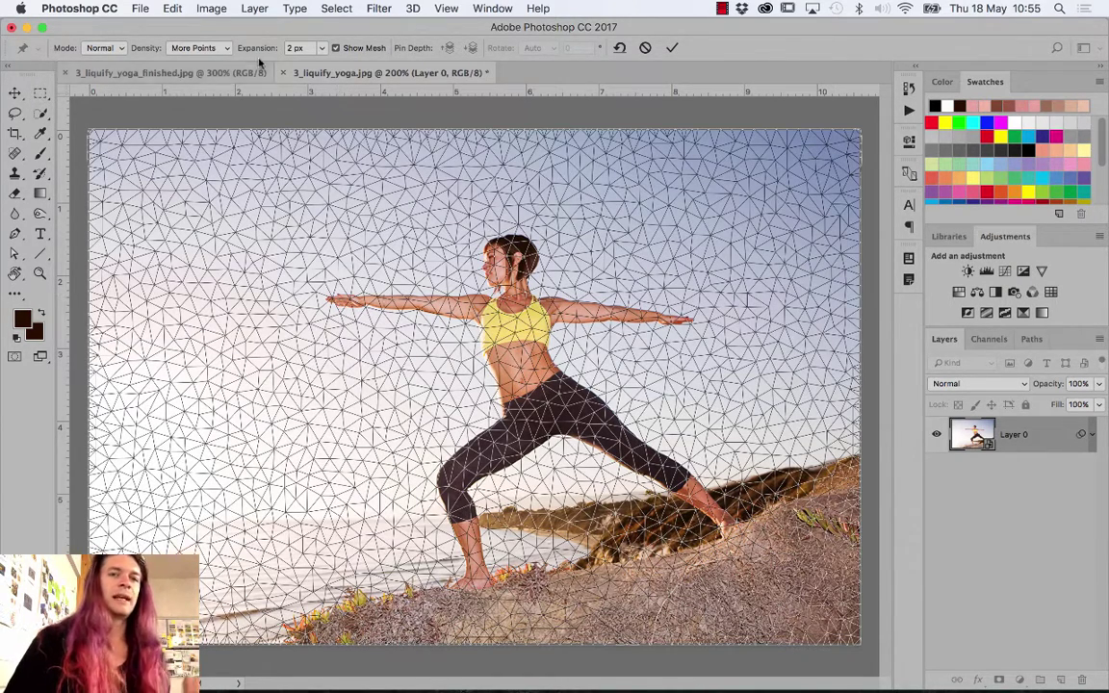
Compare Fewer Points against Normal mesh density, settling back on Normal
click(200, 47)
click(193, 36)
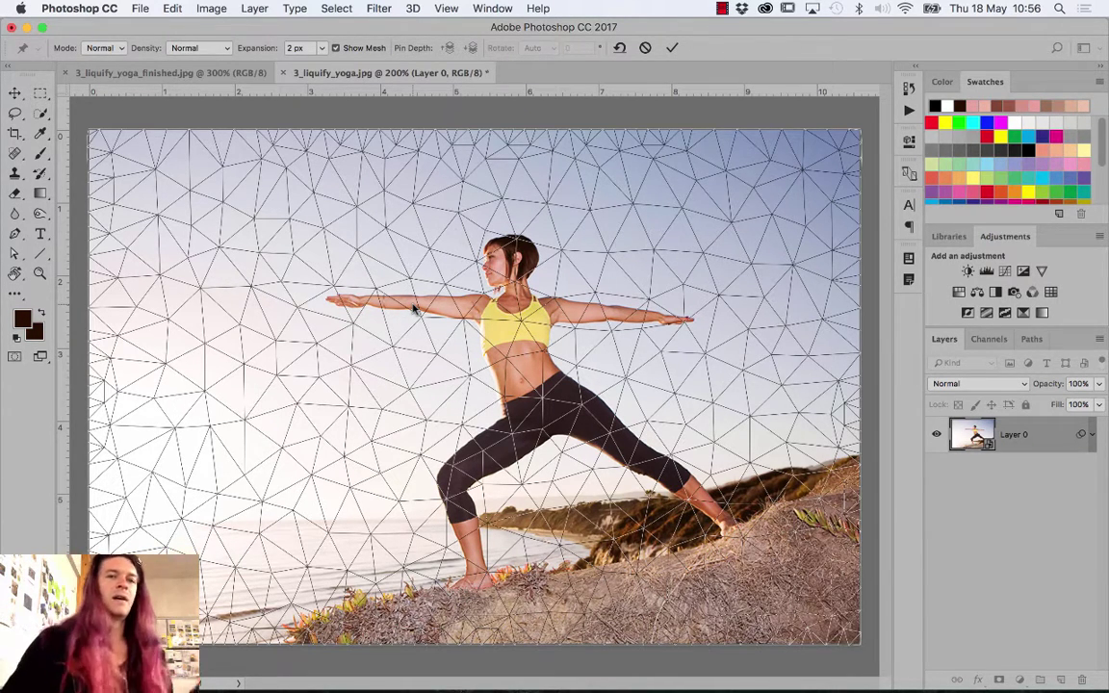
click(208, 47)
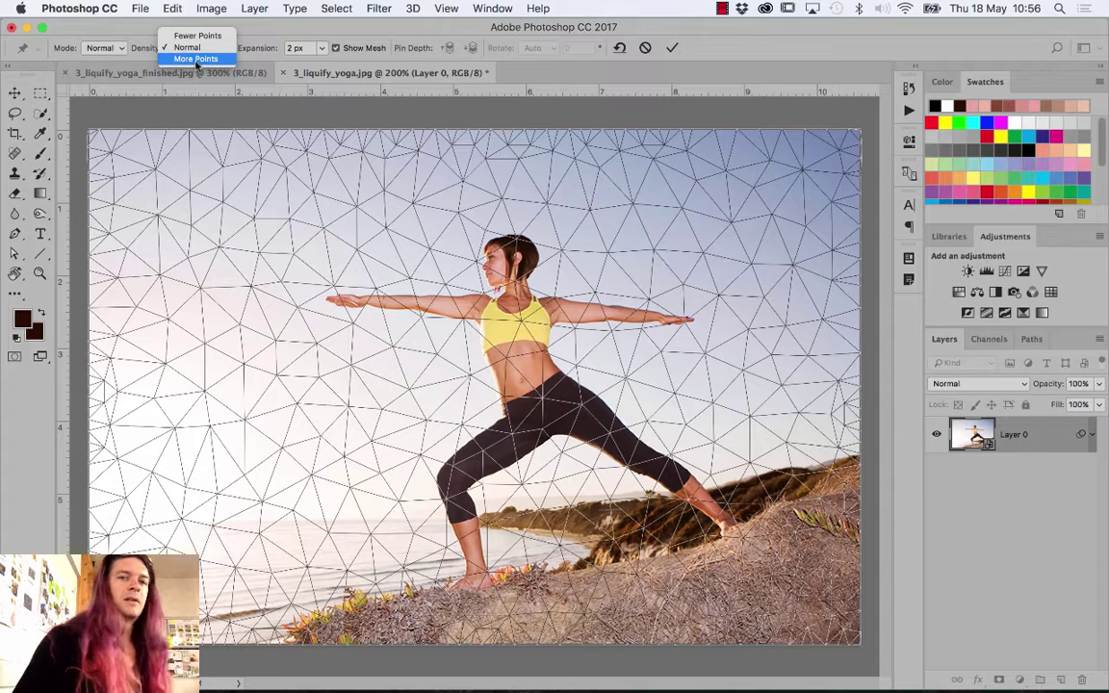
click(197, 36)
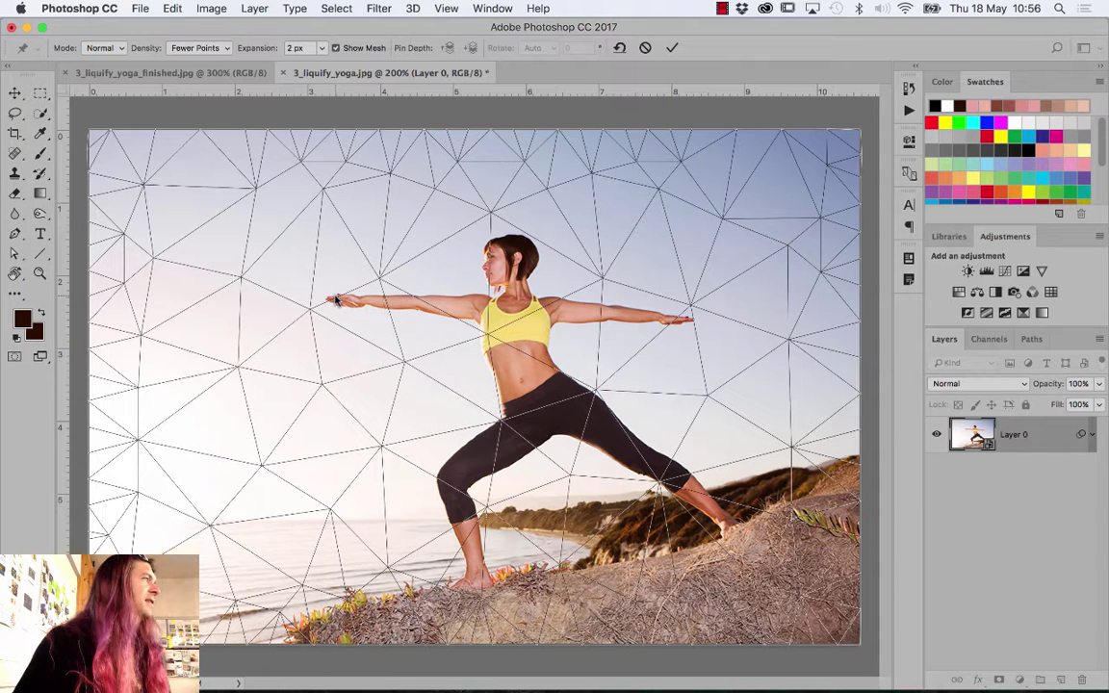
click(225, 49)
click(187, 58)
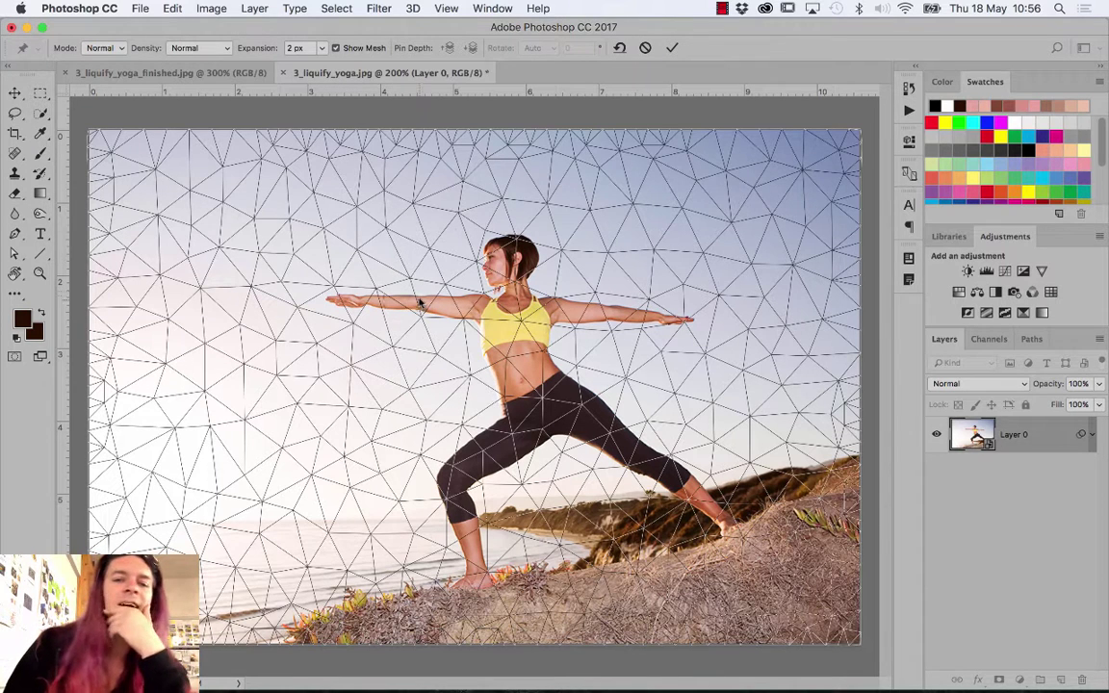
click(227, 48)
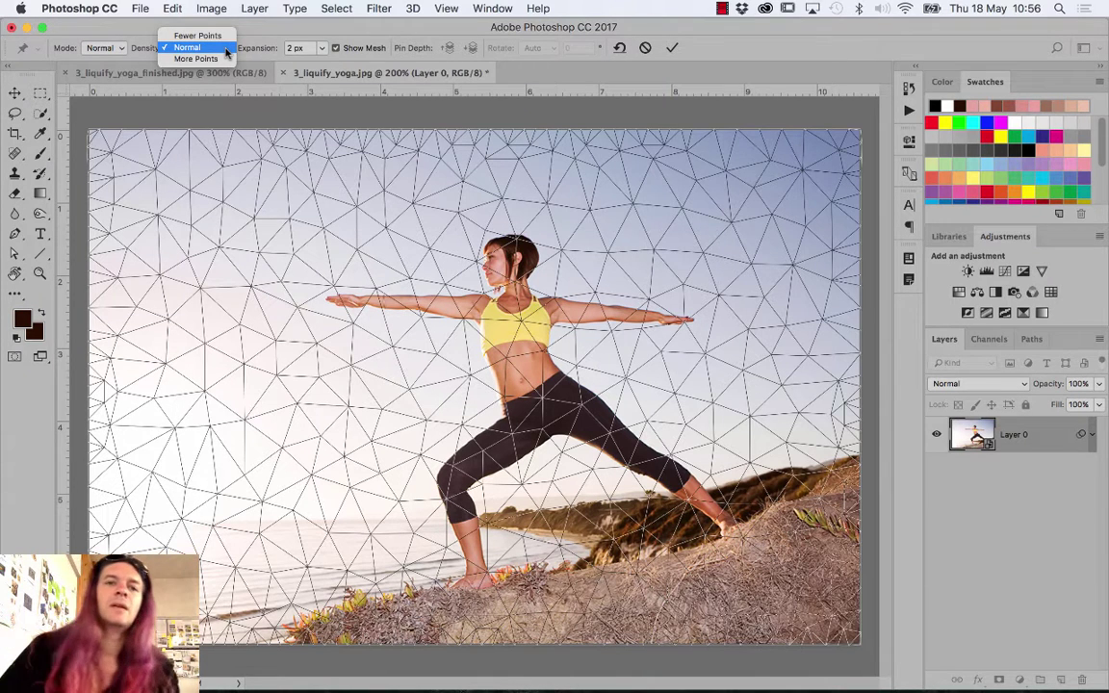
click(225, 49)
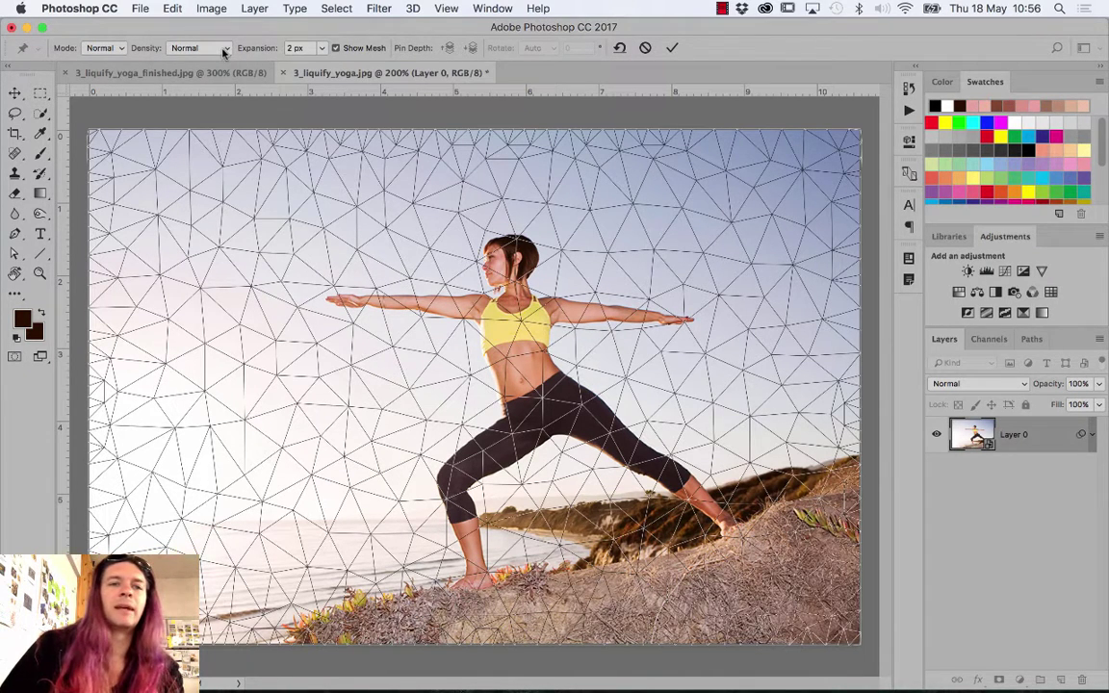
click(108, 47)
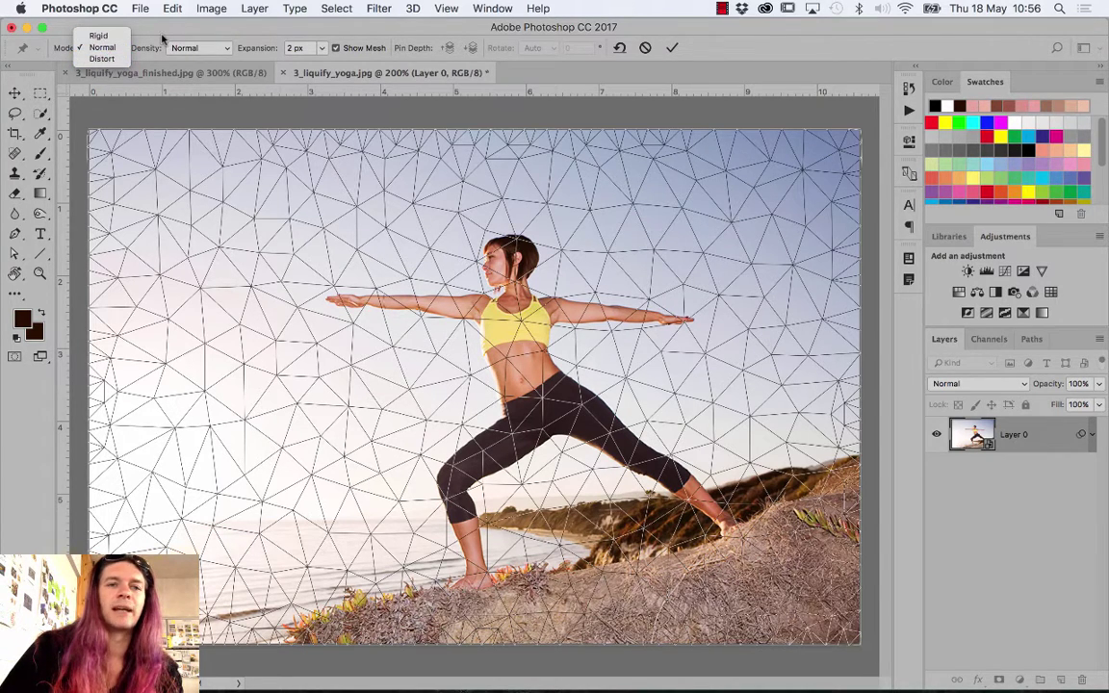
Pin the tip of the outstretched hand and the middle of the arm
click(279, 27)
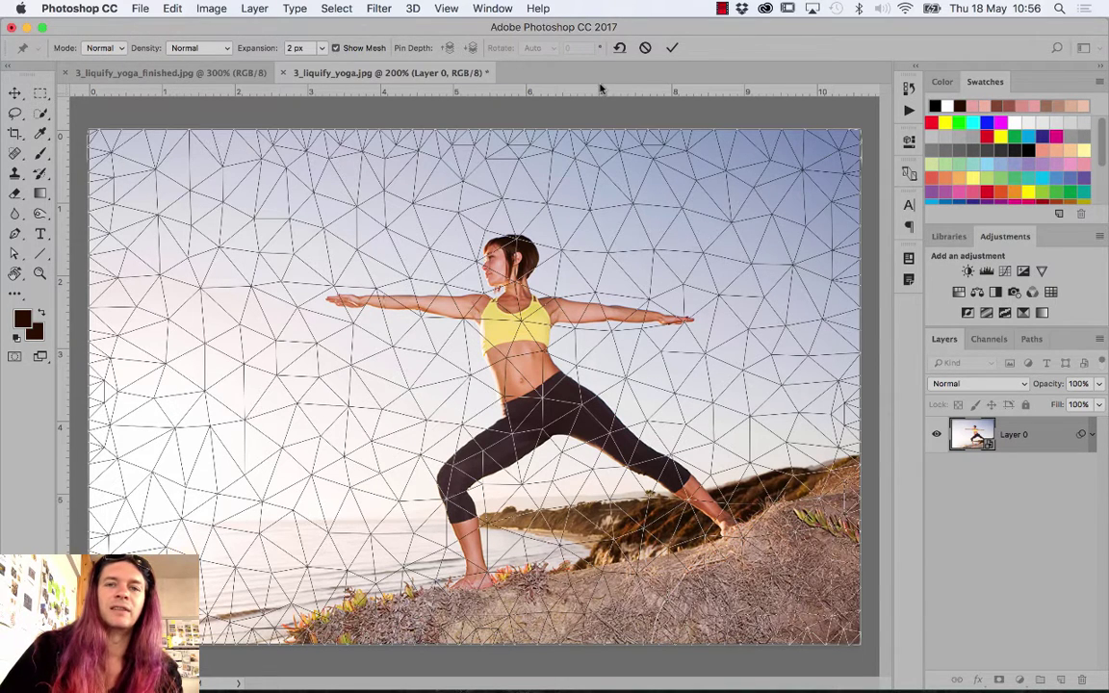
click(347, 301)
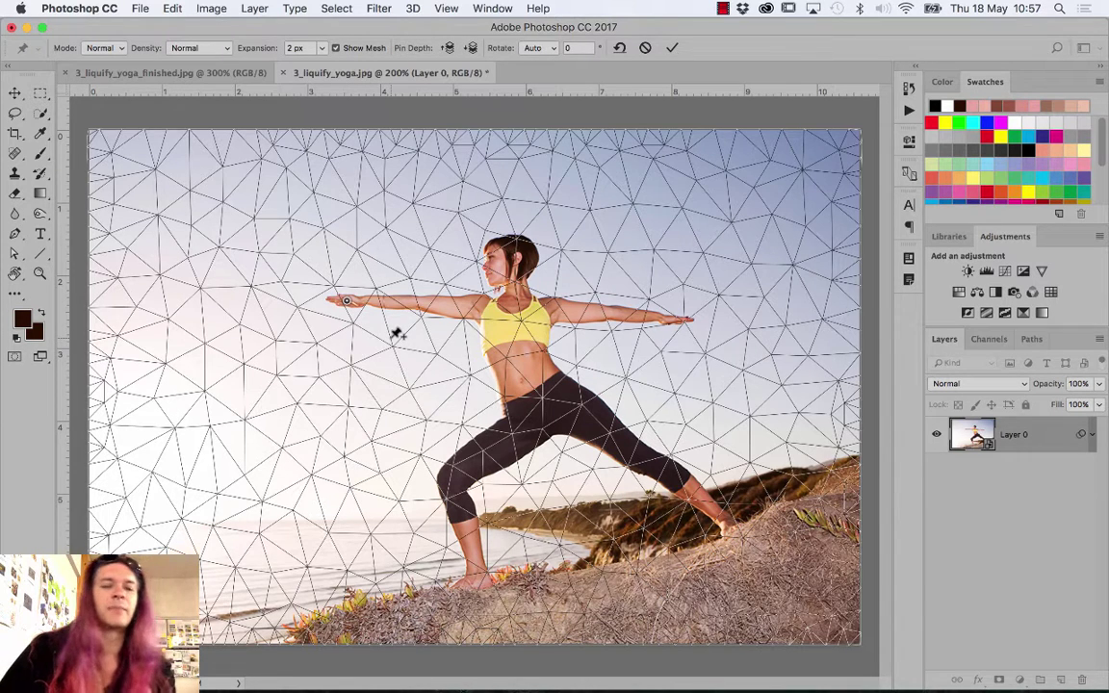
alt+click(348, 300)
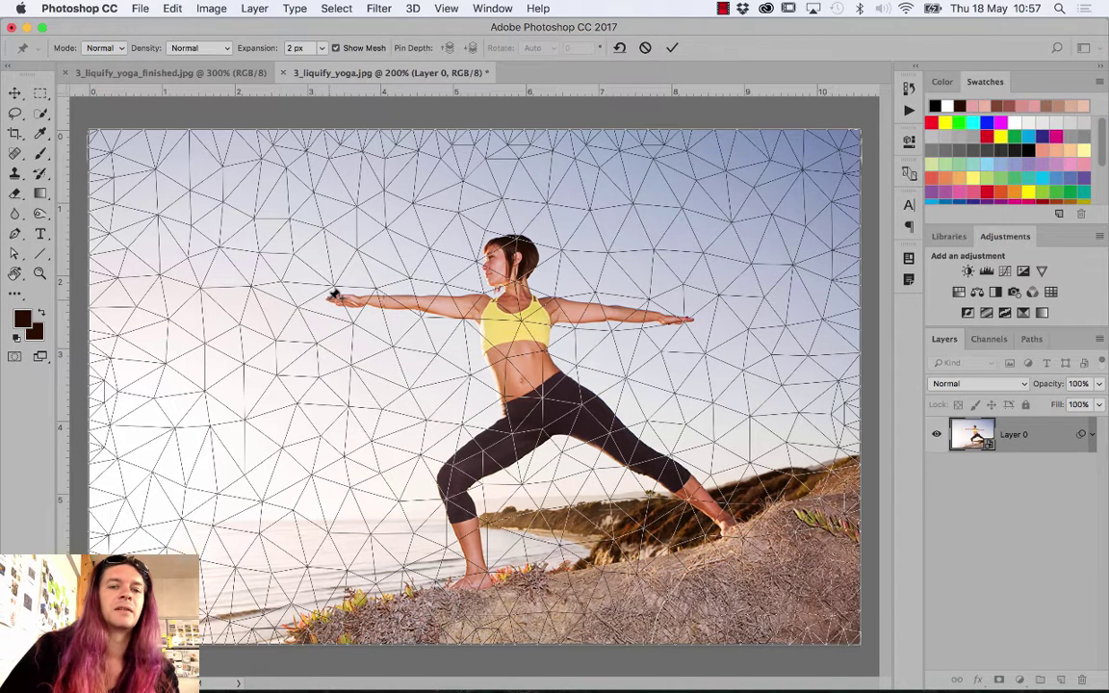
click(329, 299)
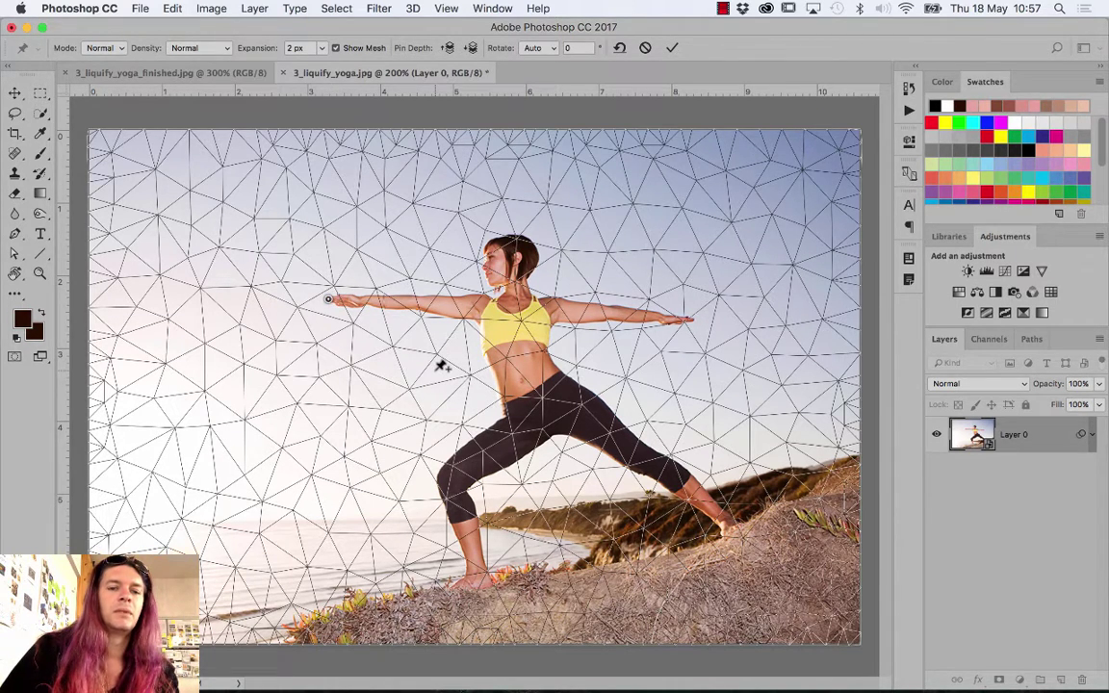
click(415, 301)
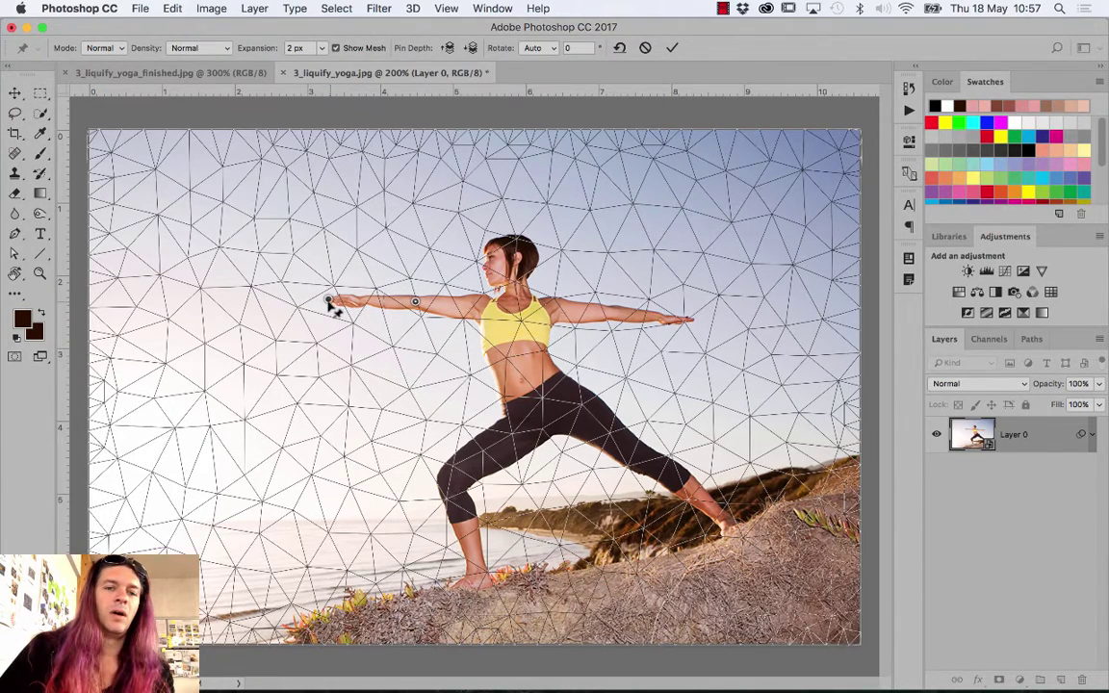
Test bending, rotating and stretching with the hand pin, undoing each, and pin the top-left corner
mouse_move(328, 302)
mouse_down()
mouse_move(112, 258)
mouse_move(77, 346)
mouse_move(75, 262)
mouse_move(246, 217)
mouse_move(448, 203)
mouse_move(537, 366)
mouse_move(255, 376)
mouse_move(577, 310)
mouse_move(159, 372)
mouse_move(544, 396)
mouse_move(117, 297)
mouse_move(535, 360)
mouse_move(517, 378)
mouse_move(520, 361)
mouse_up()
key(ctrl+z)
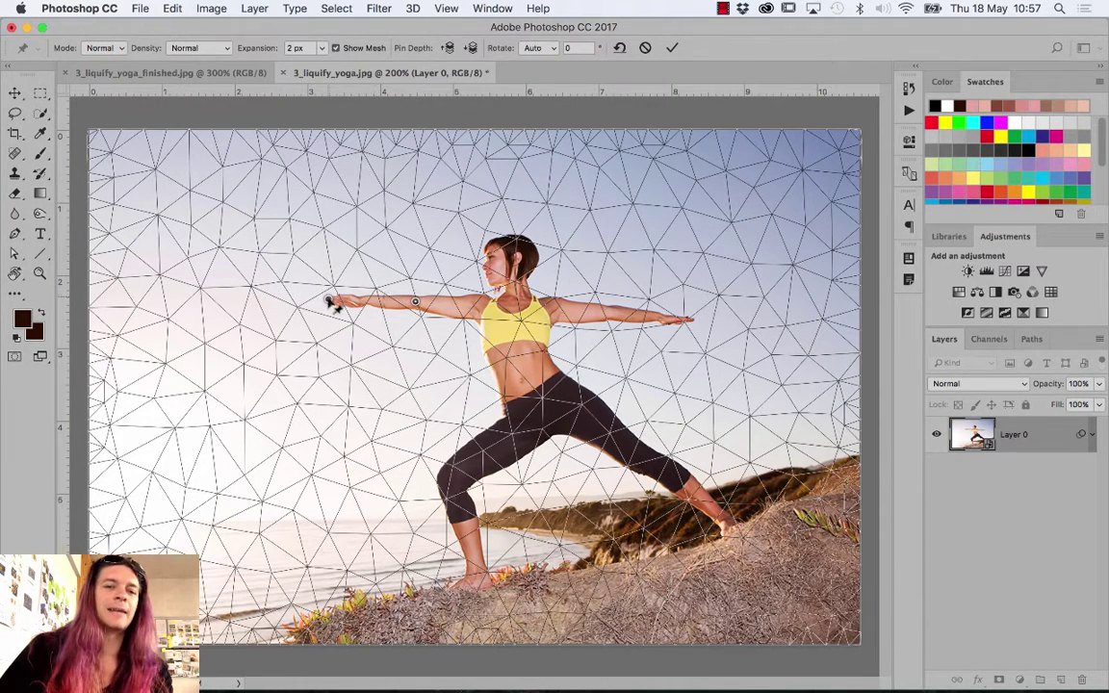
drag(328, 302, 199, 281)
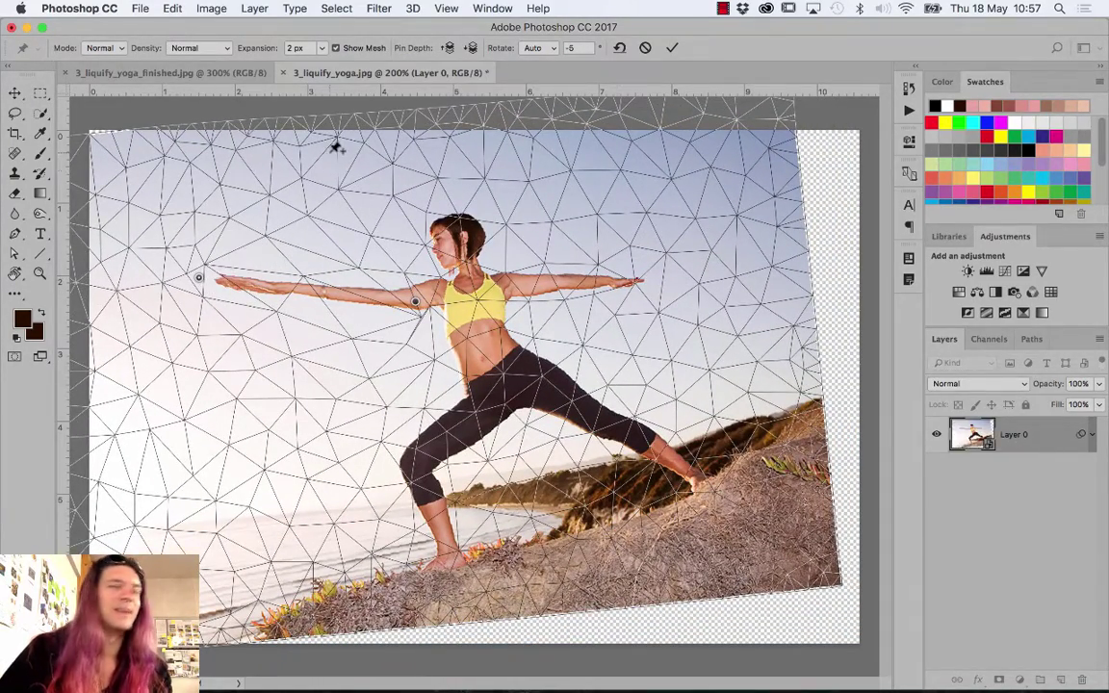
key(ctrl+z)
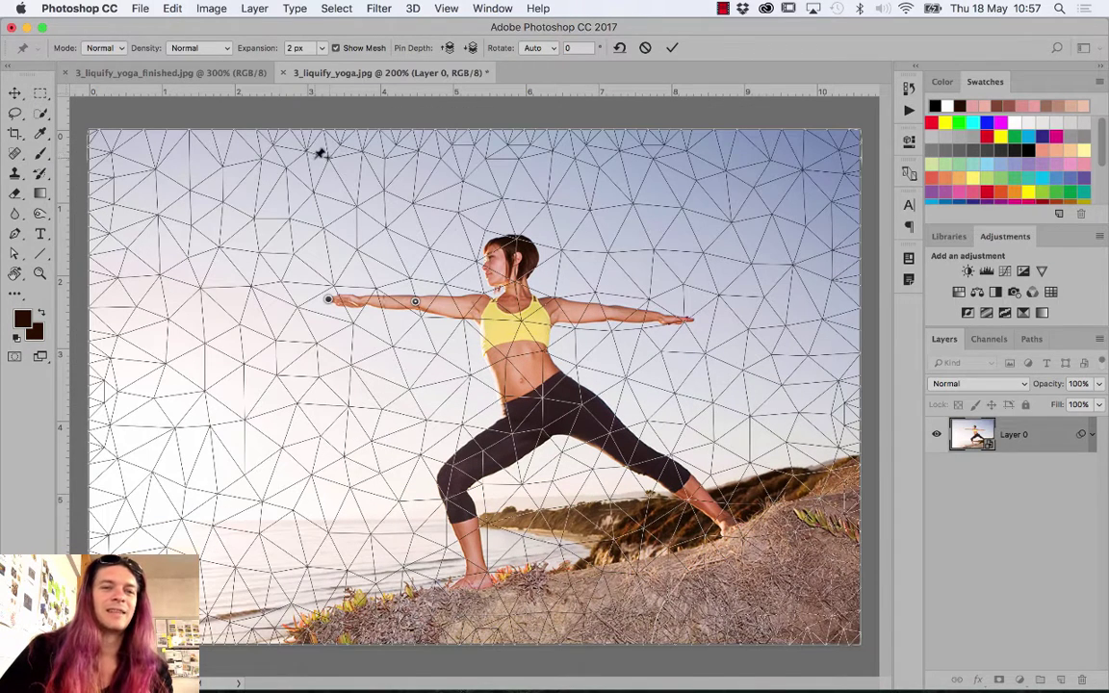
click(89, 130)
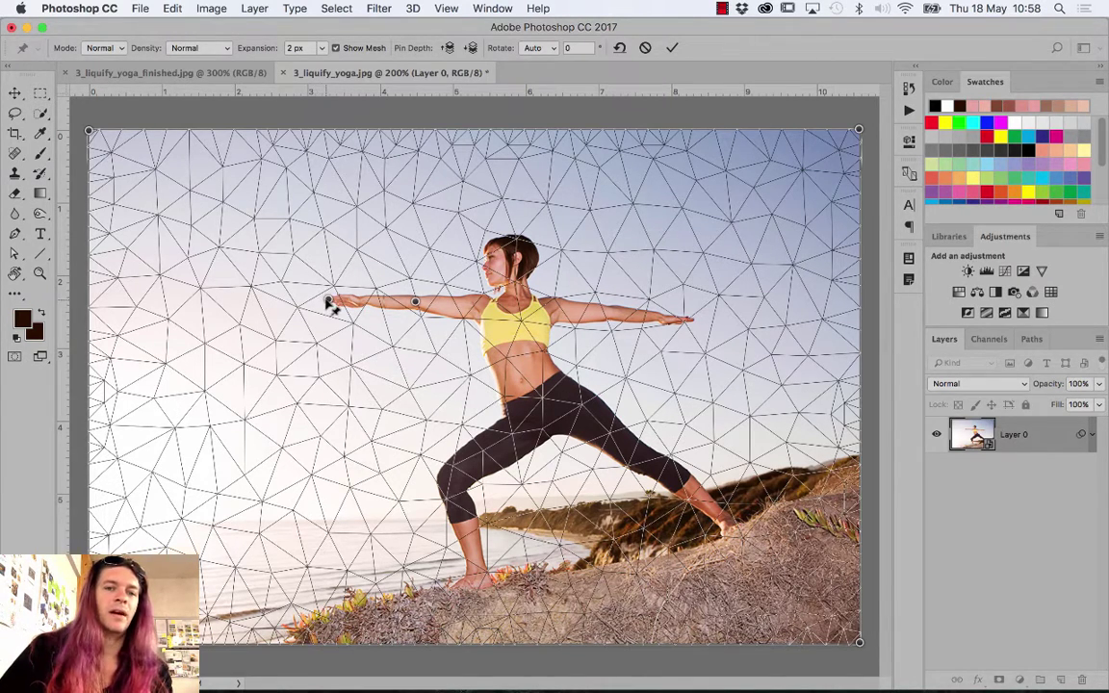
drag(328, 302, 213, 324)
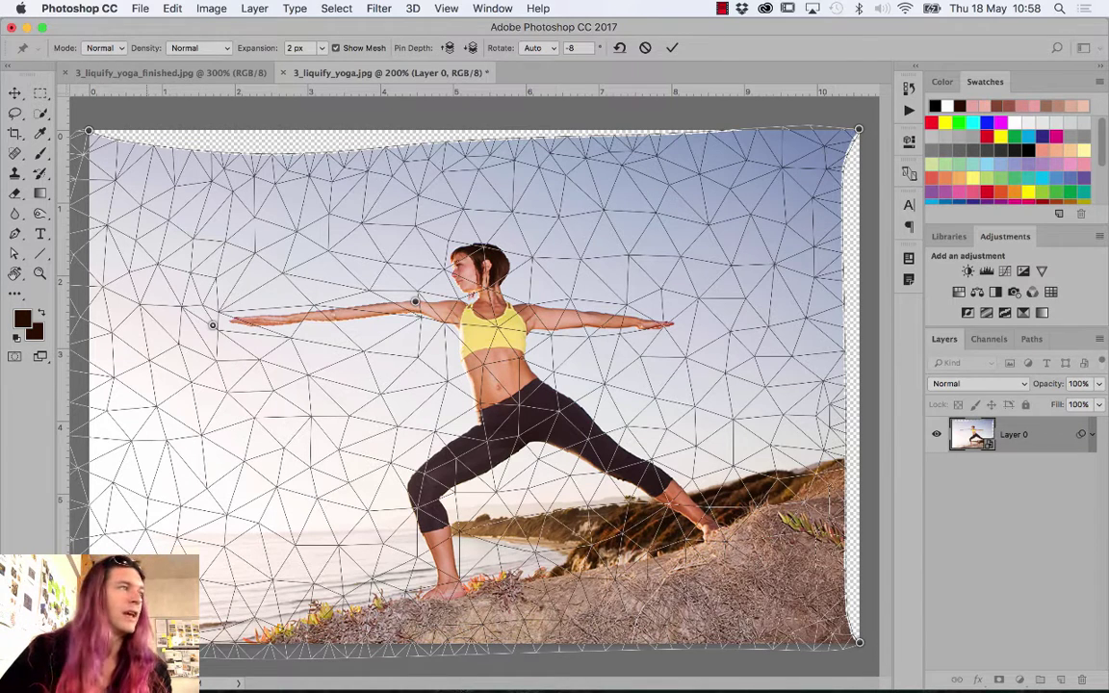
key(super+z)
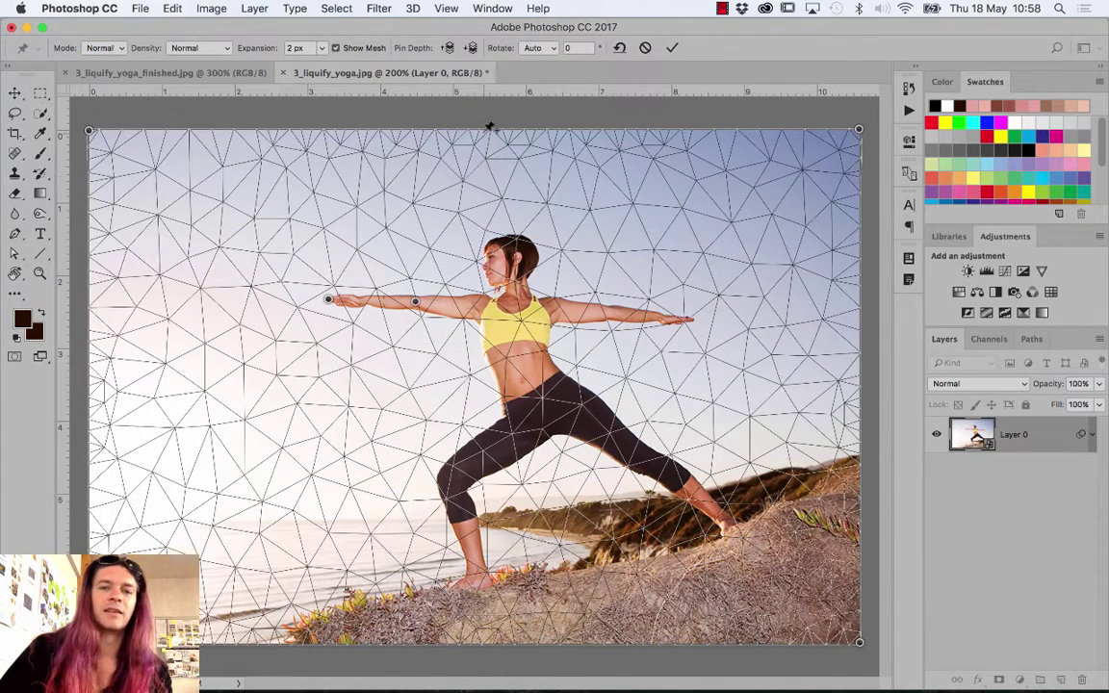
Add six pins along the image's left, bottom and top edges
click(87, 369)
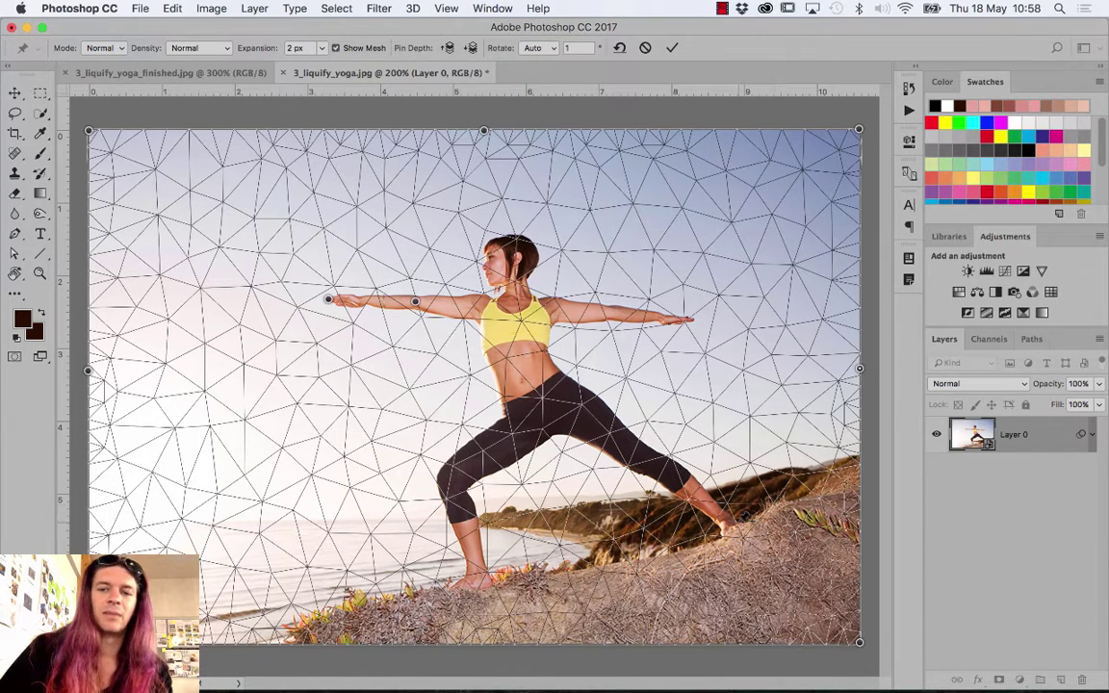
click(471, 639)
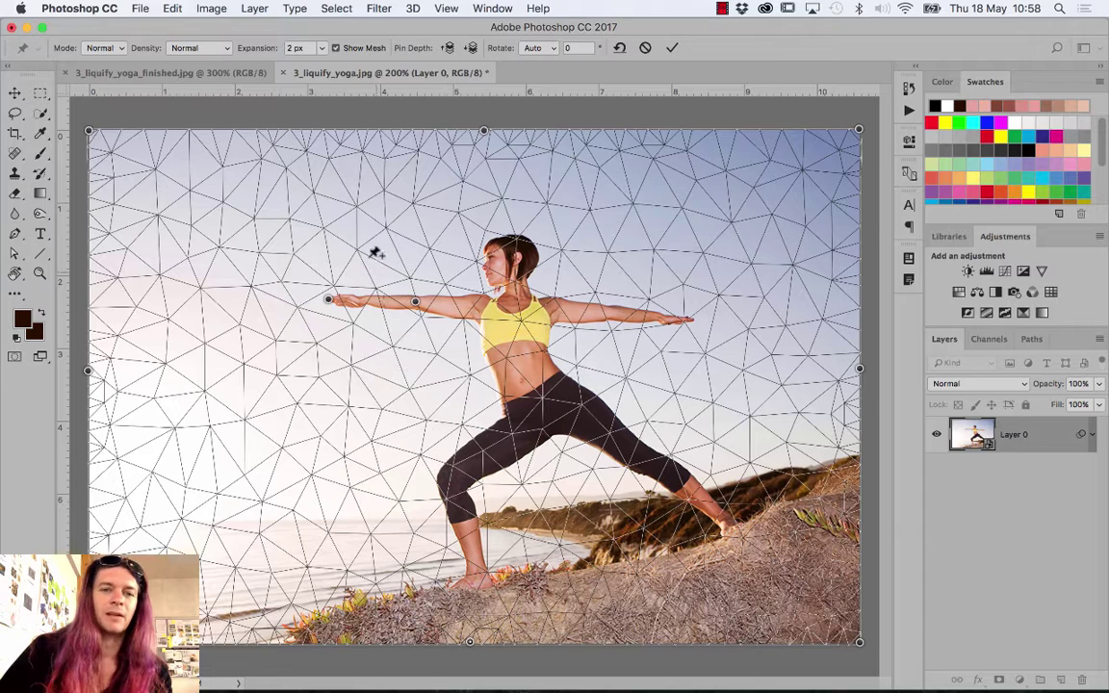
click(282, 129)
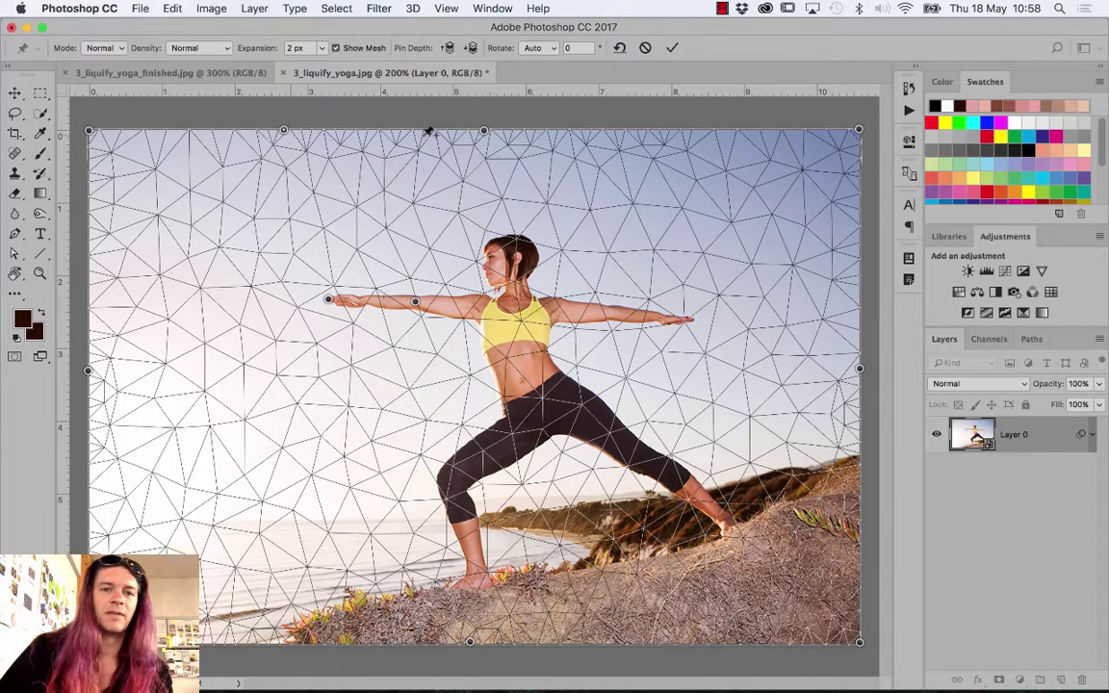
click(640, 128)
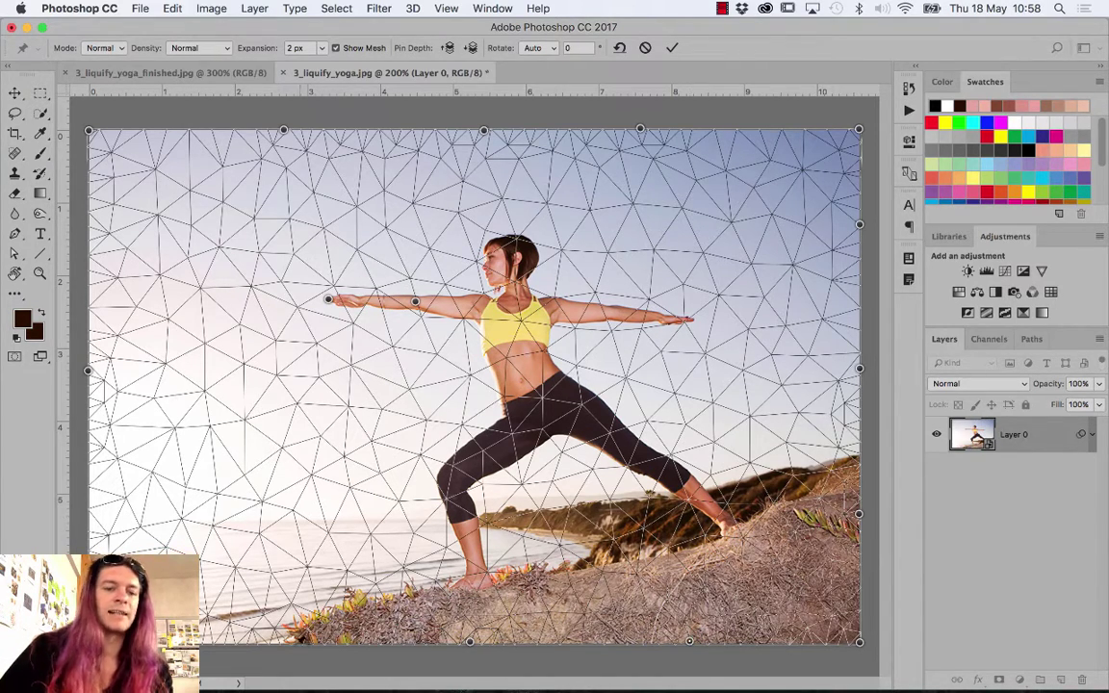
click(88, 487)
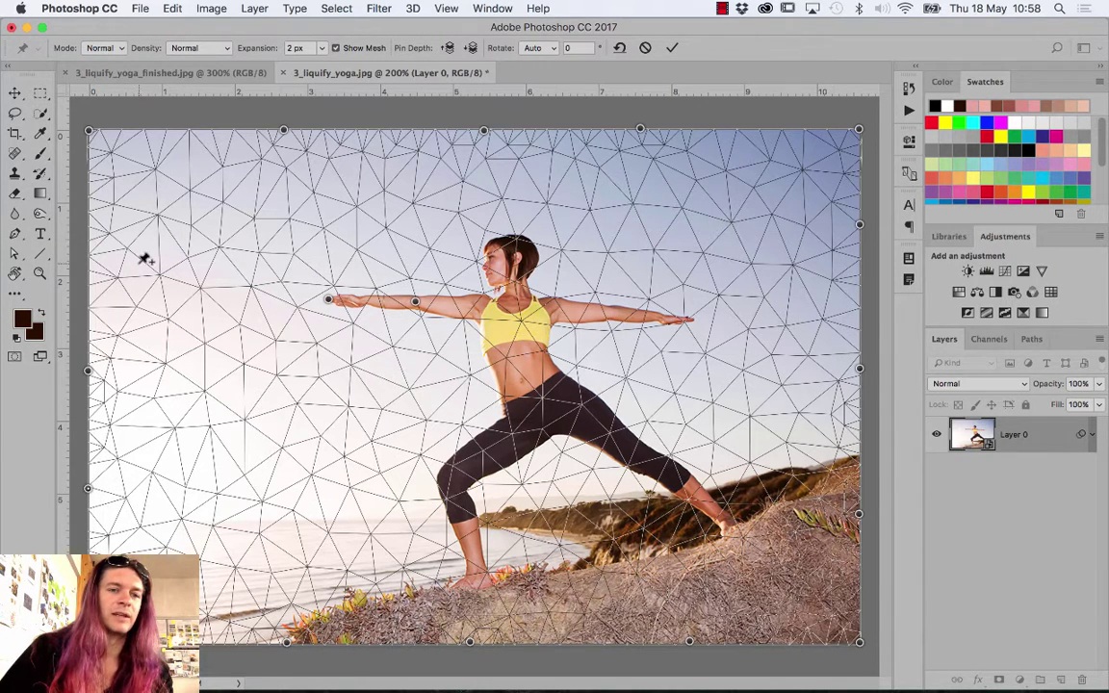
click(88, 237)
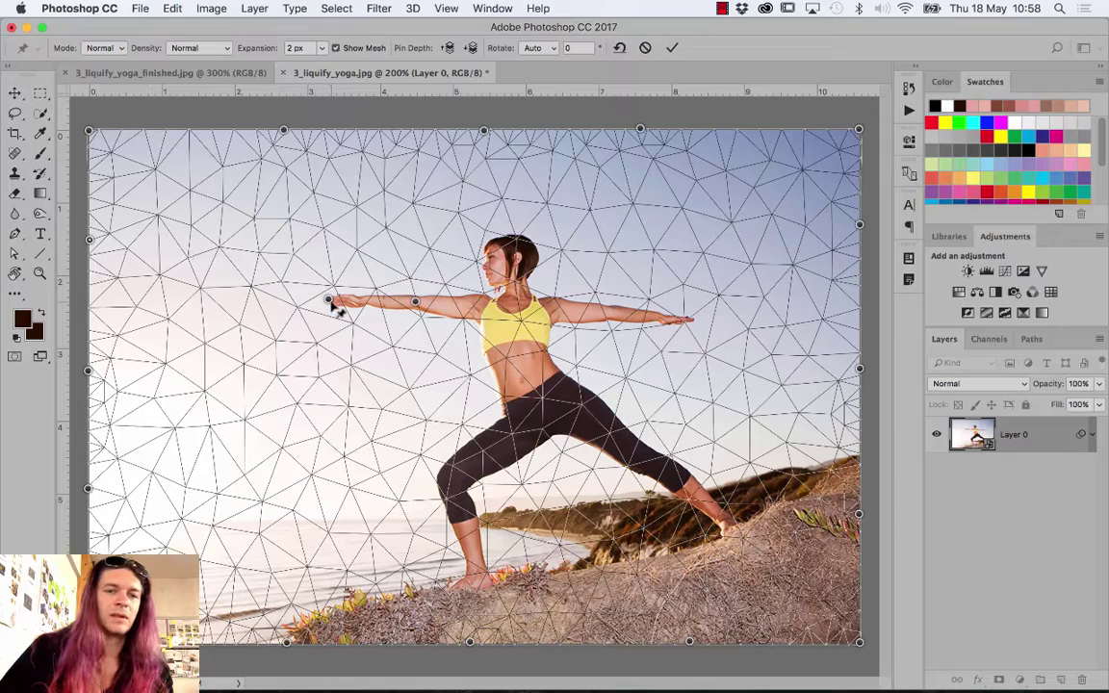
Test lifting the outstretched arm pin, then bring the arm back to horizontal
drag(328, 300, 312, 299)
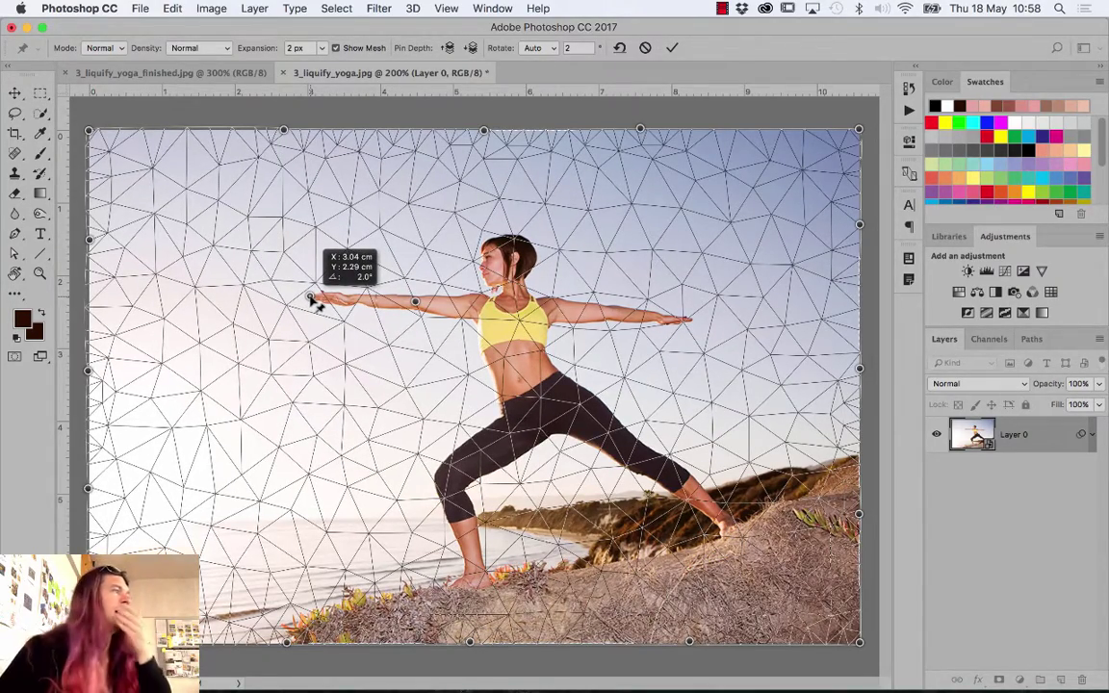
mouse_move(312, 299)
mouse_down()
mouse_move(301, 299)
mouse_move(349, 250)
mouse_move(385, 253)
mouse_move(467, 198)
mouse_move(351, 228)
mouse_move(329, 295)
mouse_move(336, 278)
mouse_up()
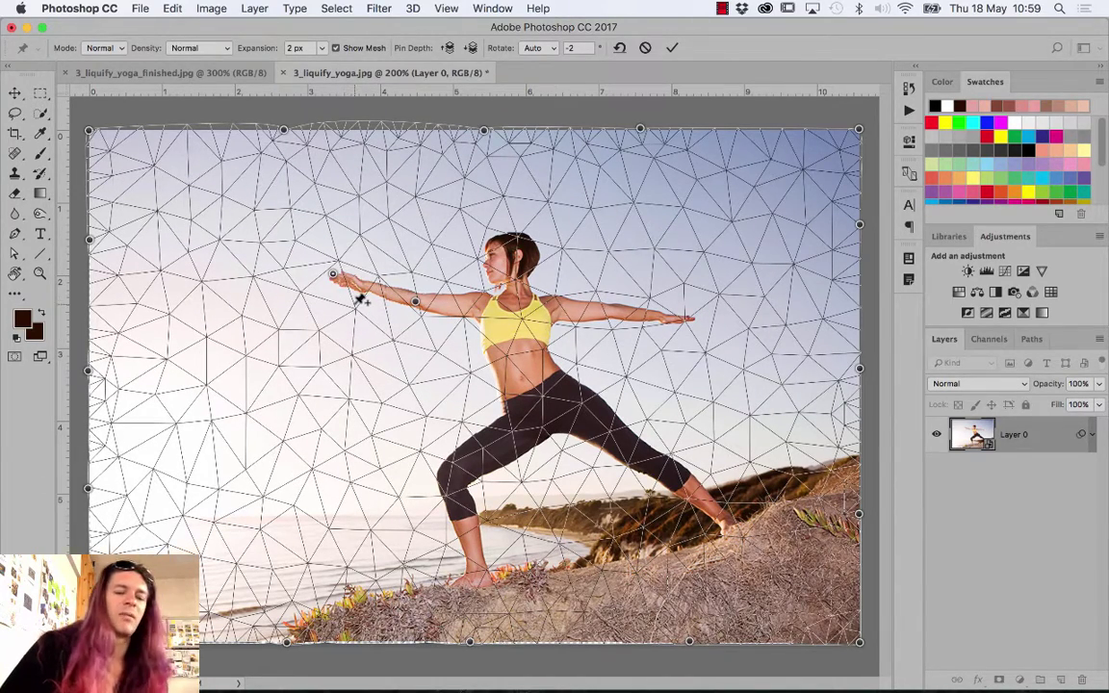
drag(334, 277, 331, 303)
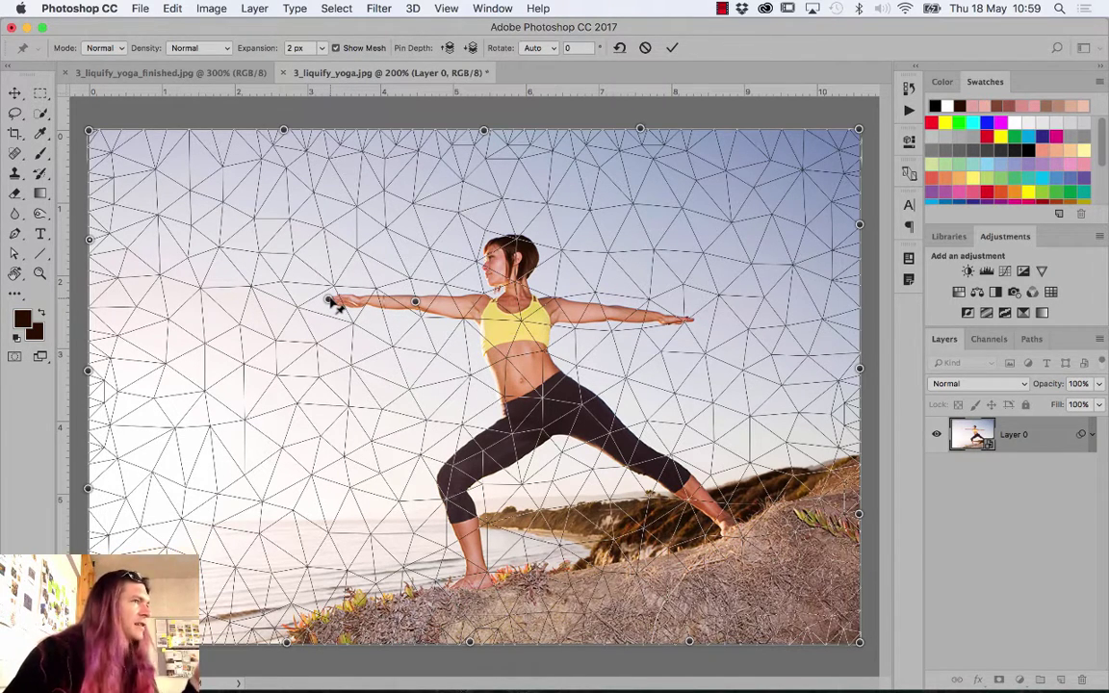
key(alt)
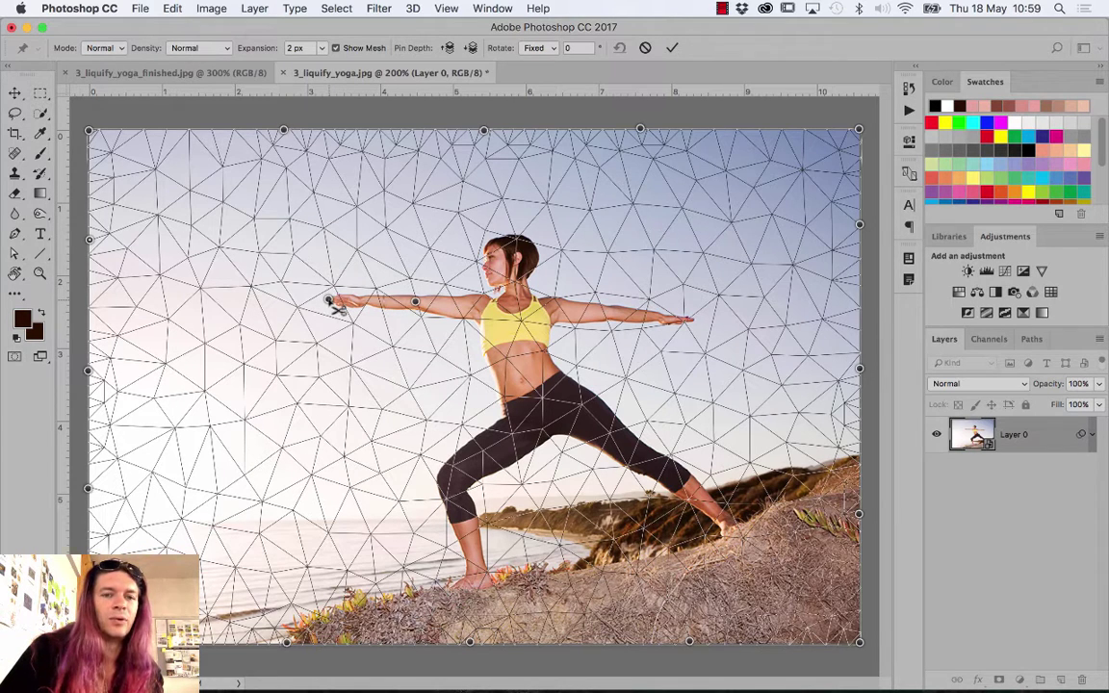
Replace the fingertip pin with a forearm pin and drag it slightly left to lengthen the arm
alt+click(330, 301)
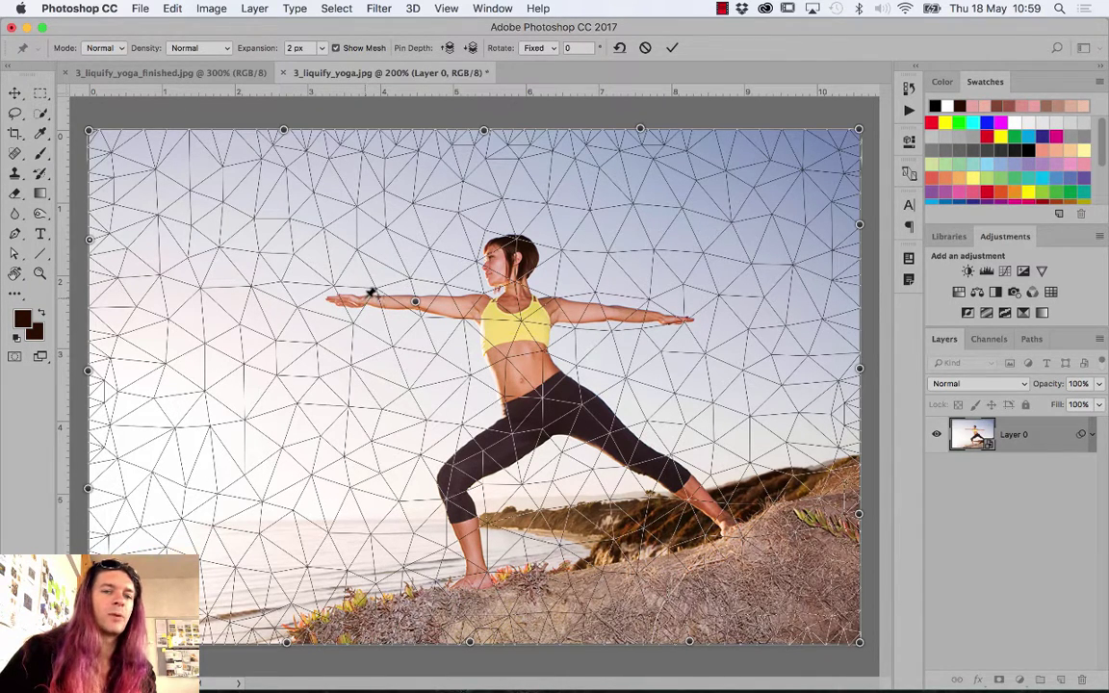
click(363, 301)
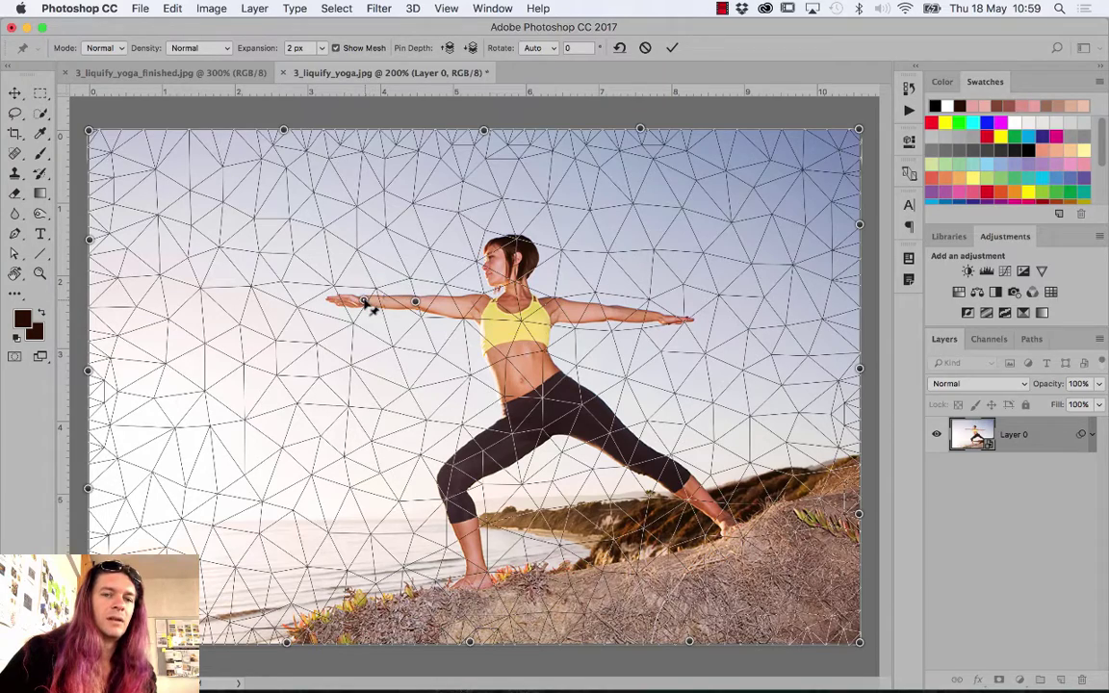
drag(364, 302, 353, 303)
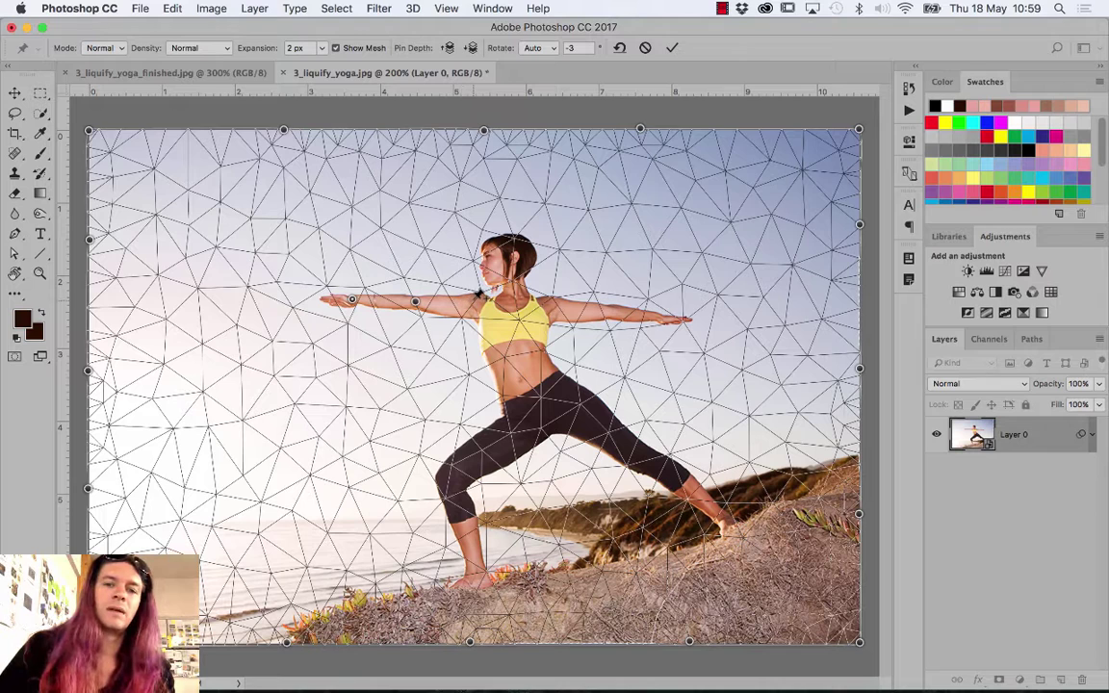
Pin the left shoulder, then the right arm's shoulder, forearm and wrist
click(476, 298)
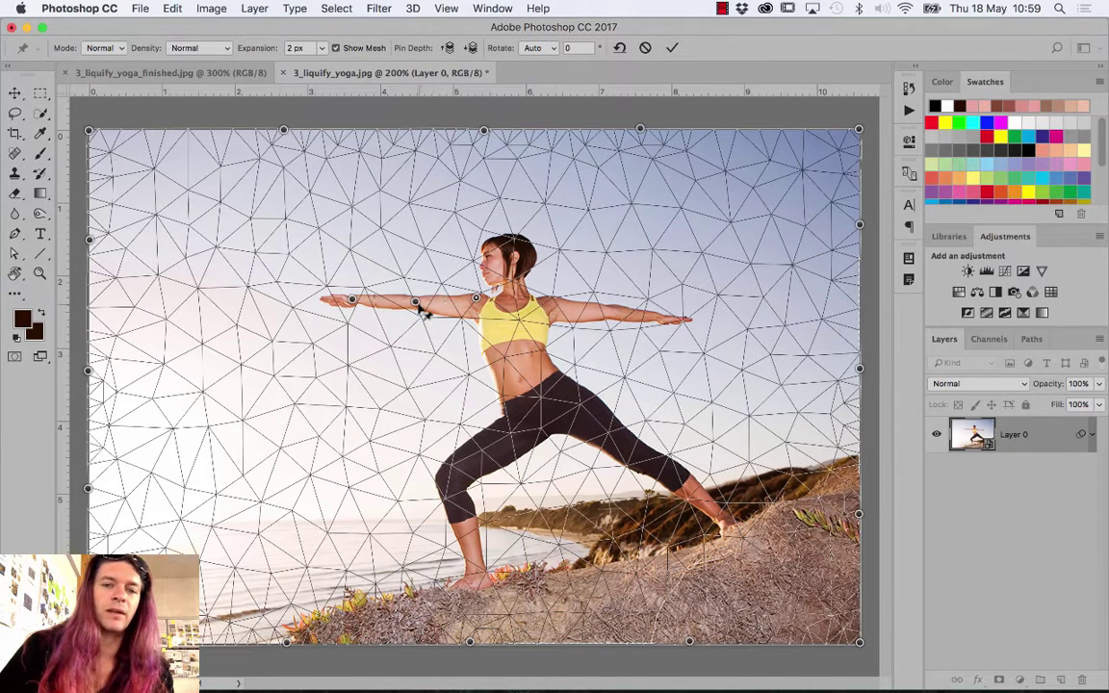
drag(417, 305, 410, 301)
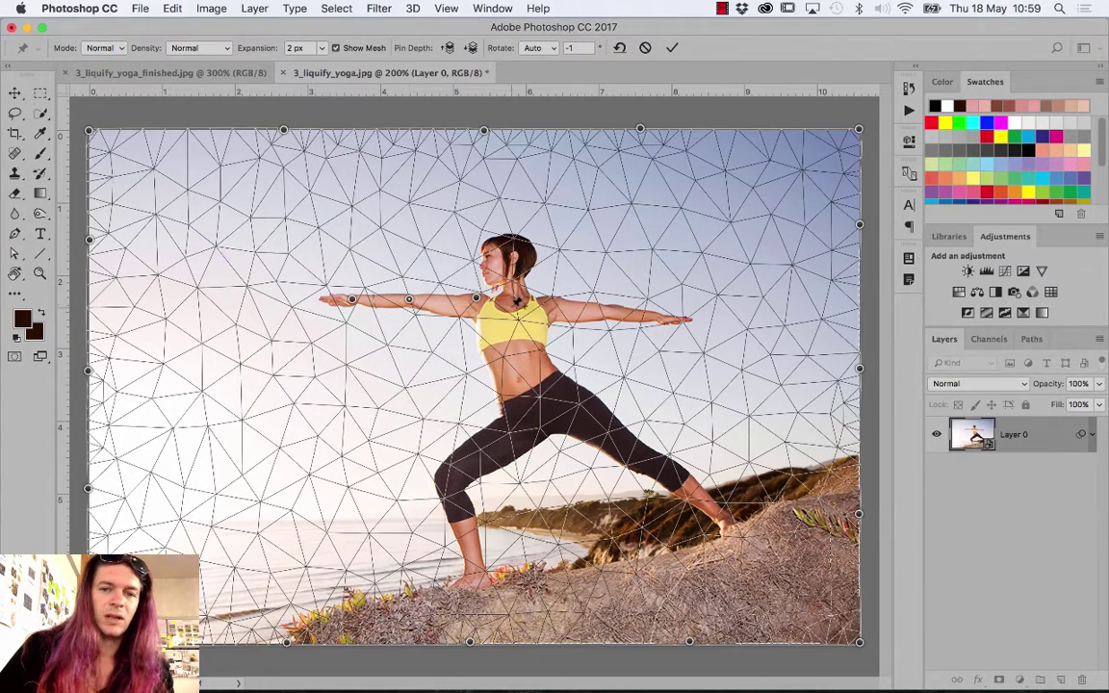
click(547, 297)
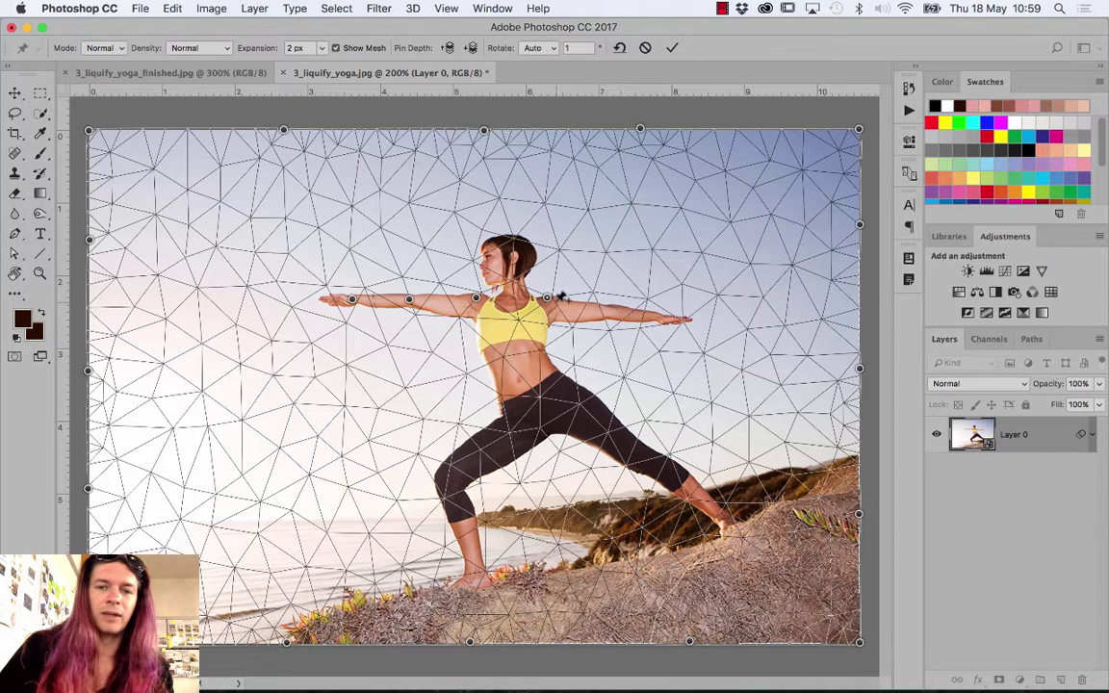
click(603, 311)
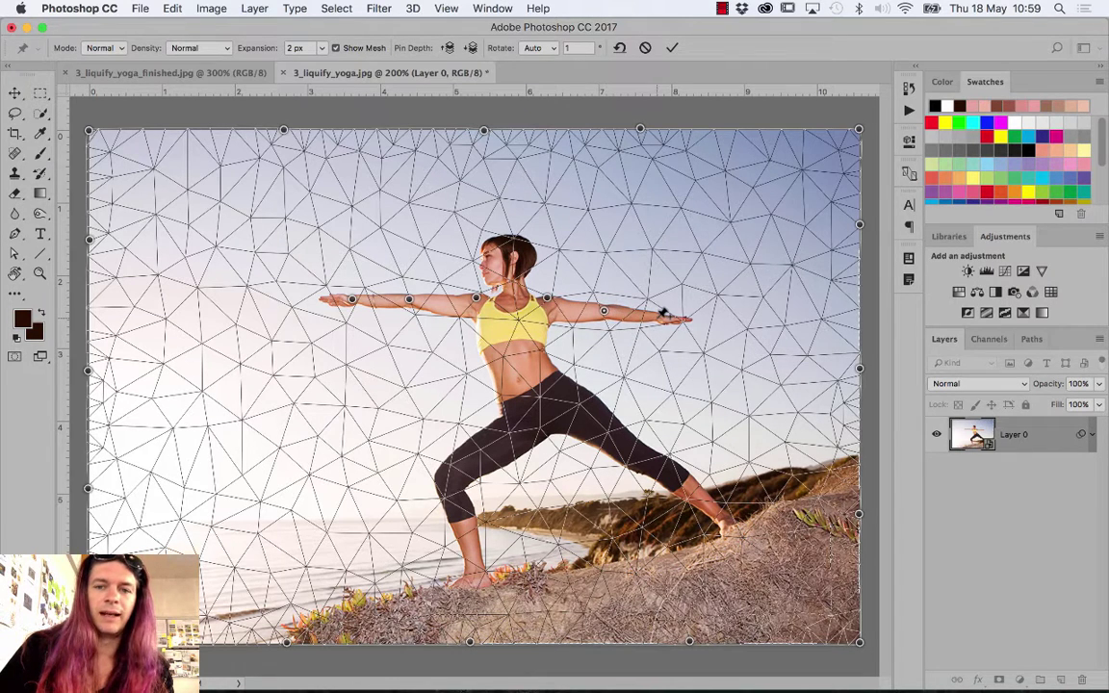
click(658, 317)
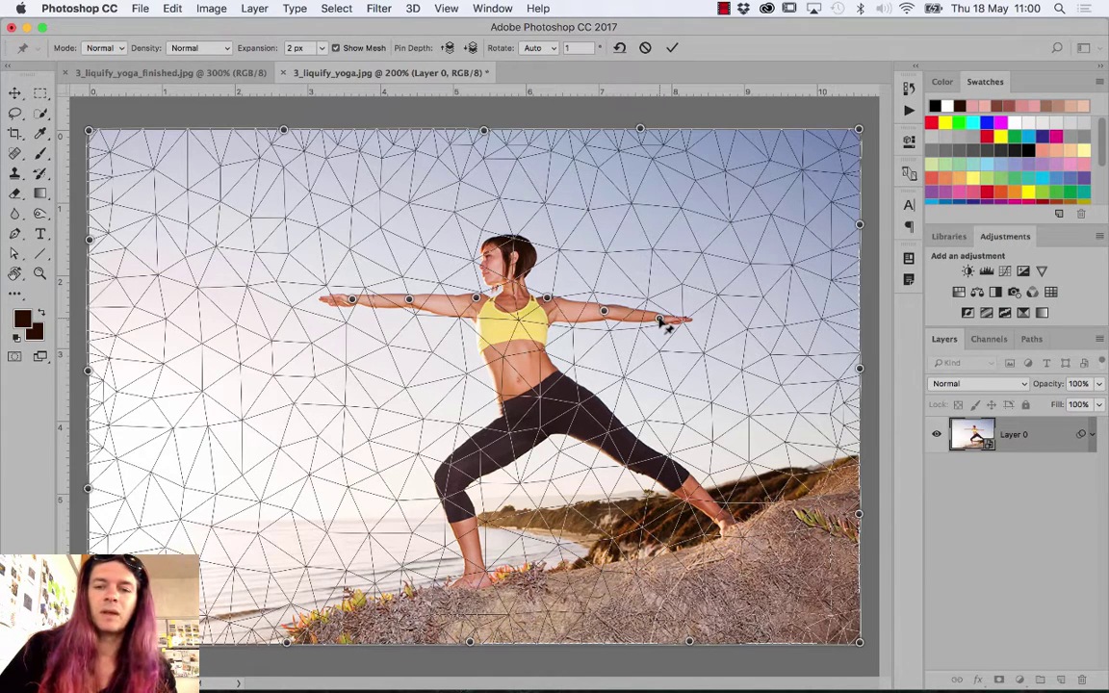
Drag the wrist and forearm pins slightly right and fine-tune both shoulder pins
drag(670, 327, 676, 323)
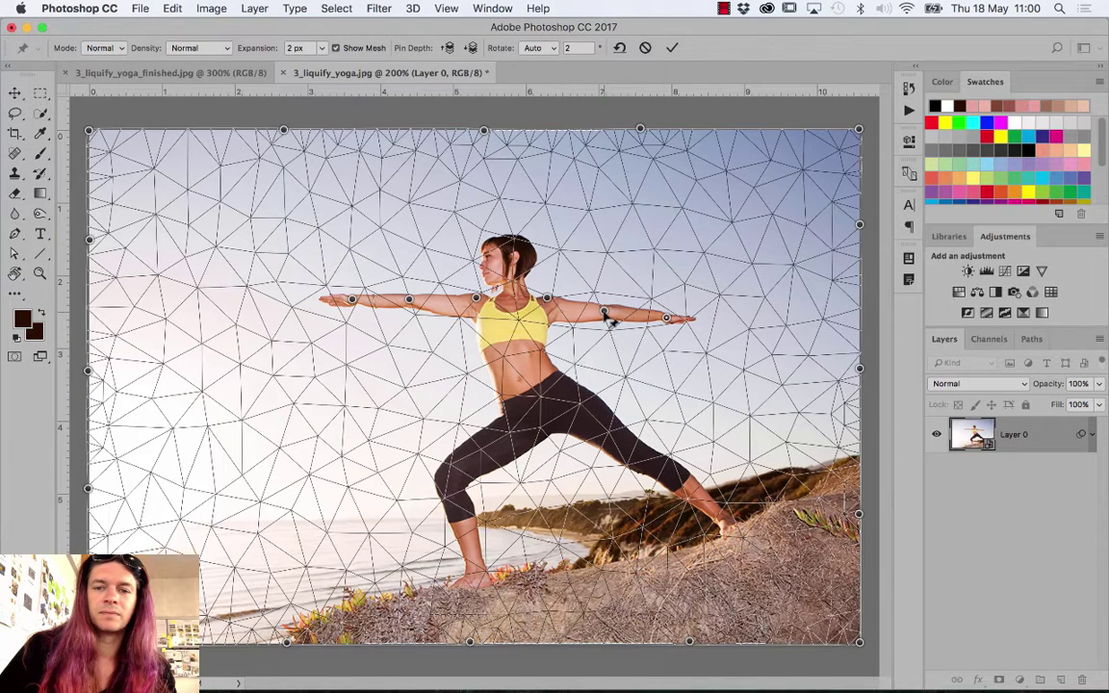
drag(605, 314, 615, 318)
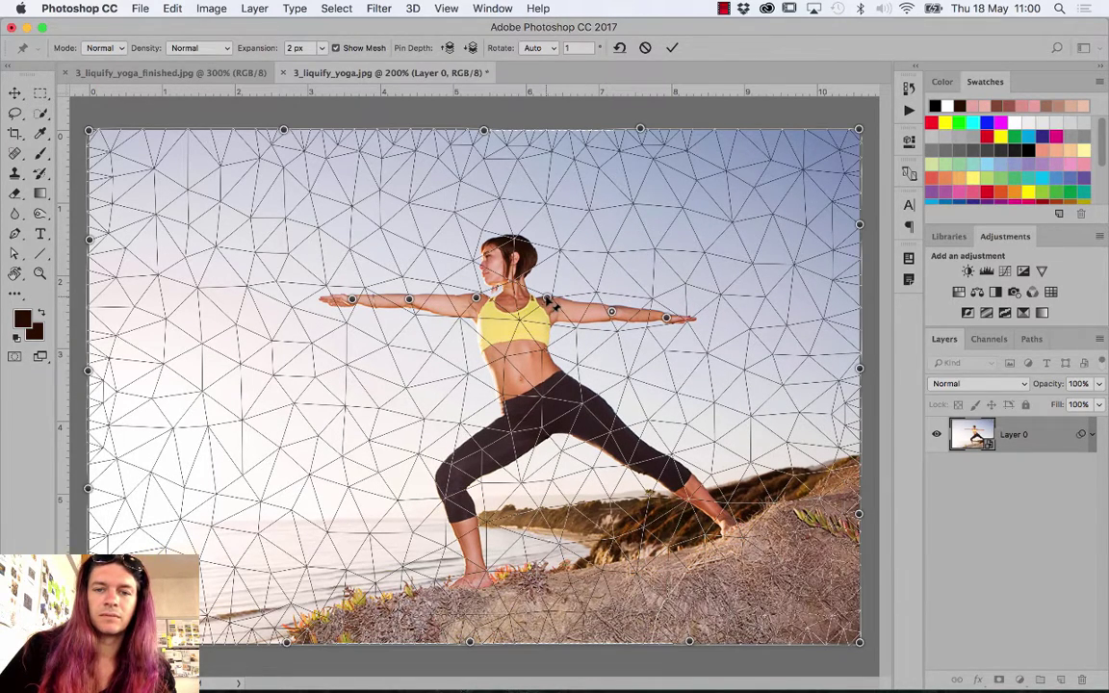
drag(549, 299, 551, 297)
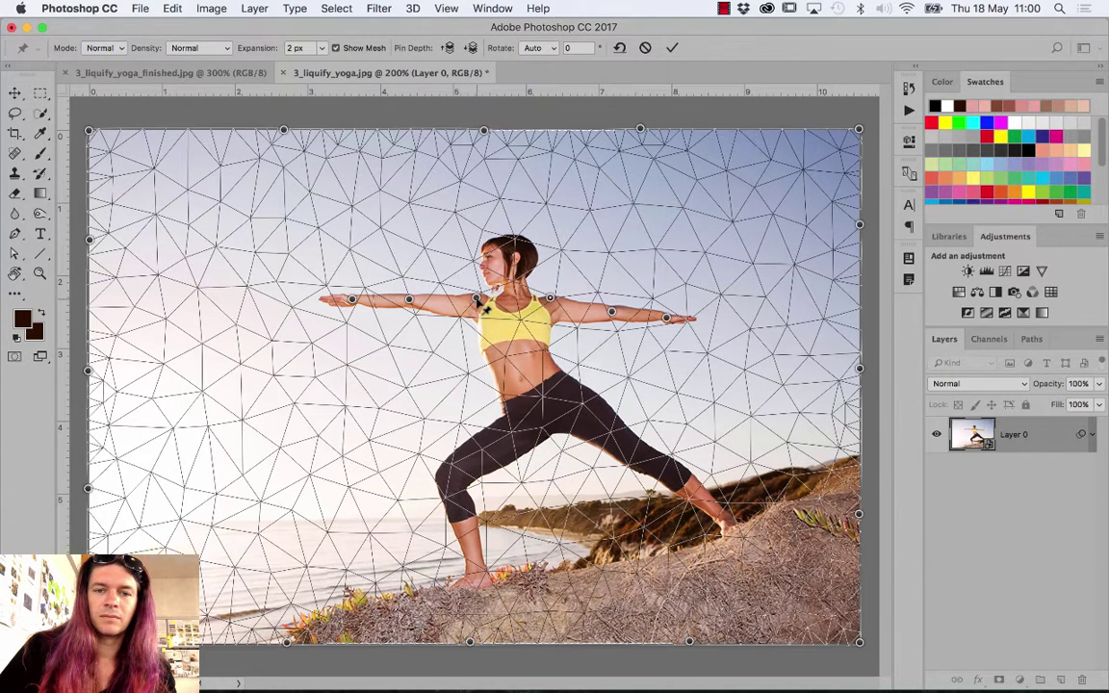
drag(478, 303, 479, 305)
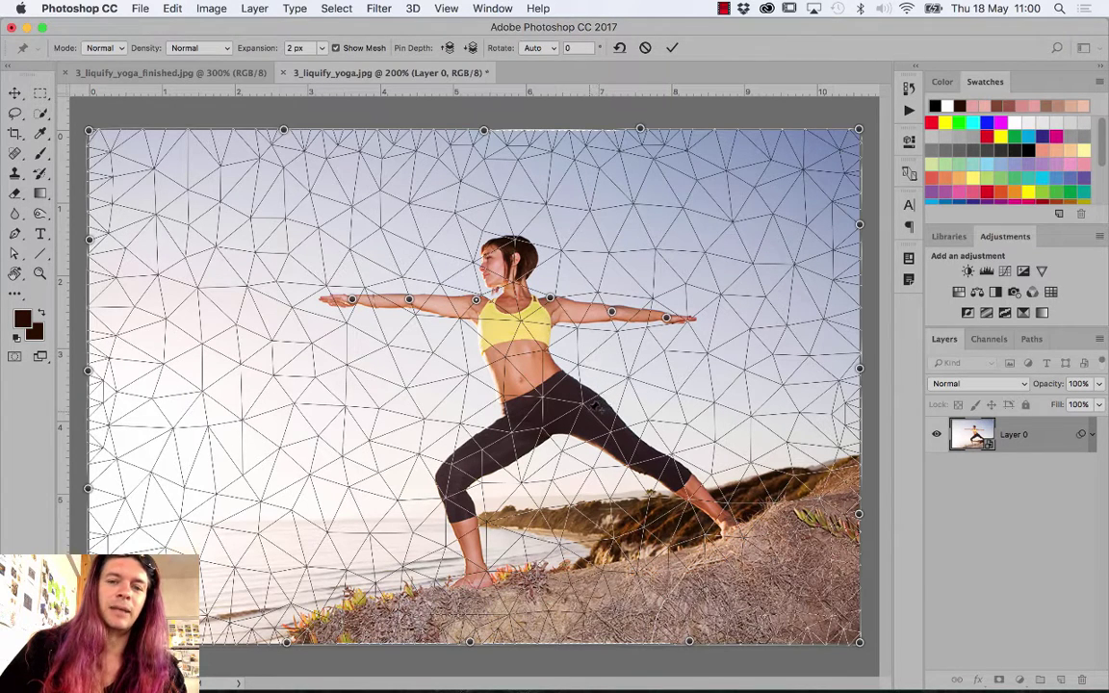
Pin the hip, waist and rear thigh, then nudge the hip pin to reshape the leg
click(588, 410)
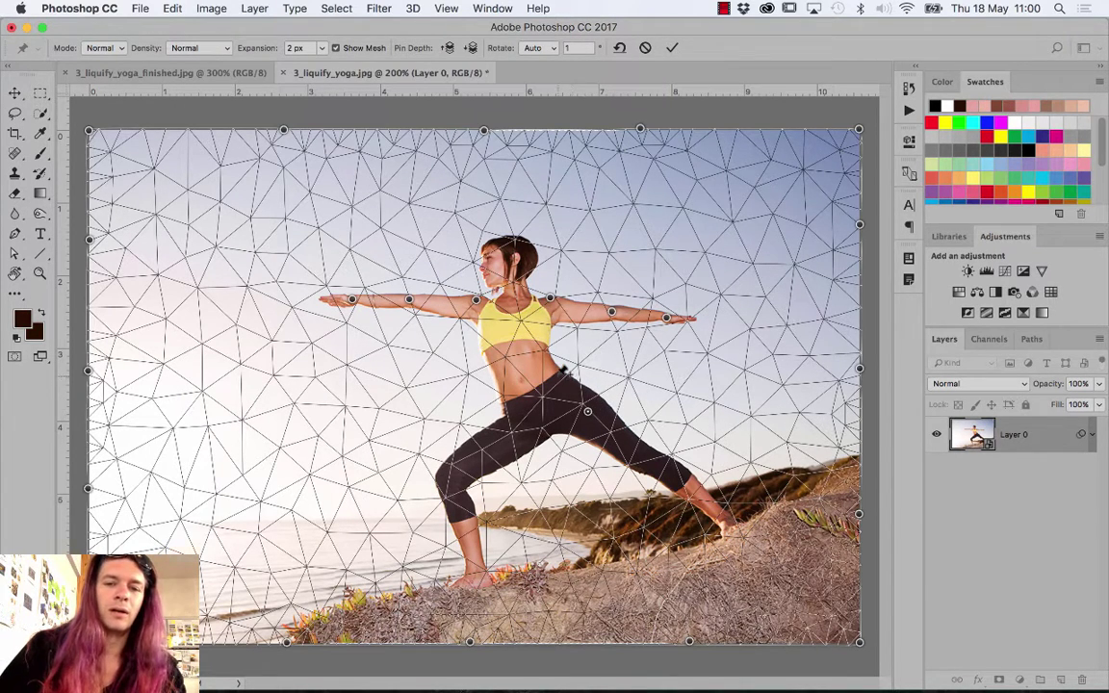
click(556, 375)
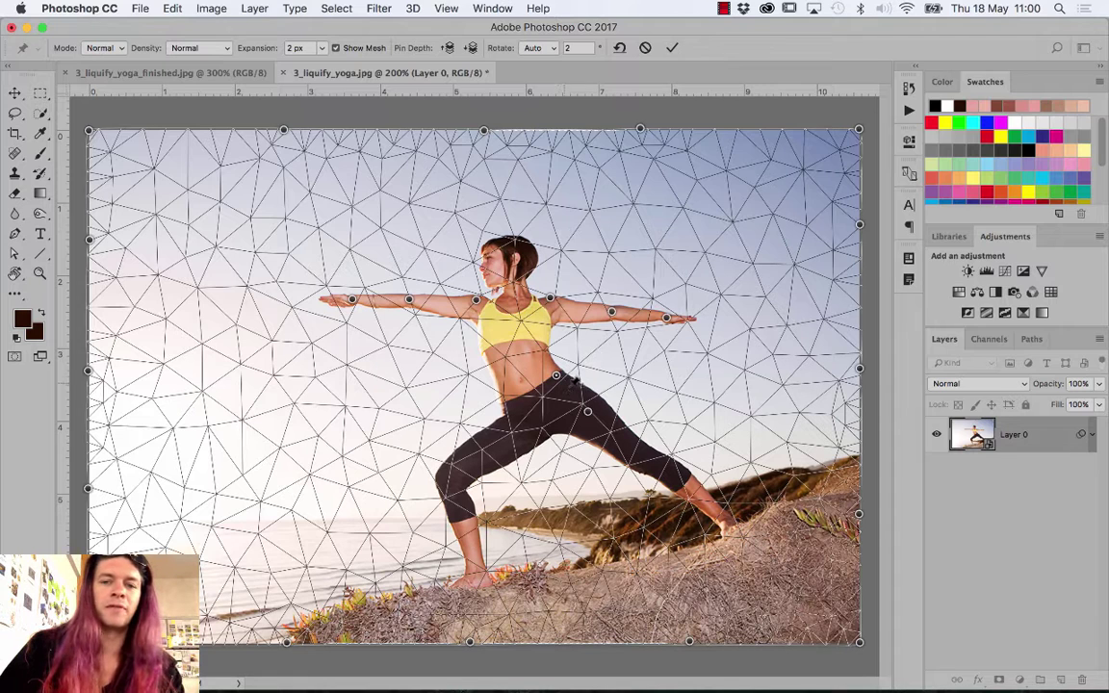
click(631, 448)
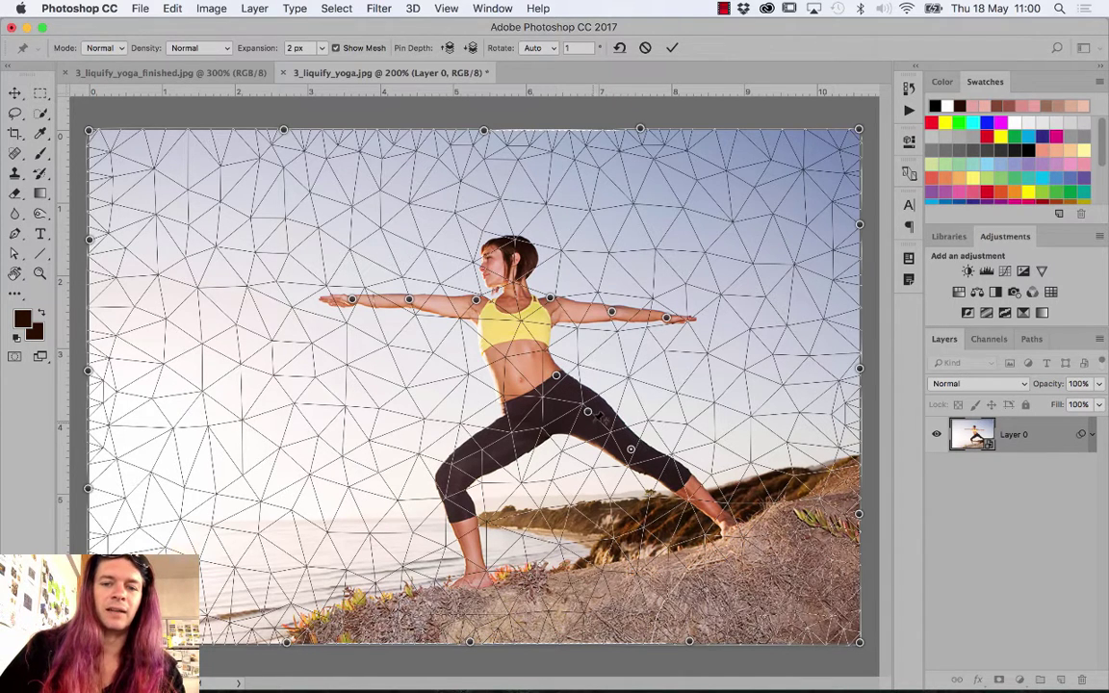
drag(587, 412, 580, 414)
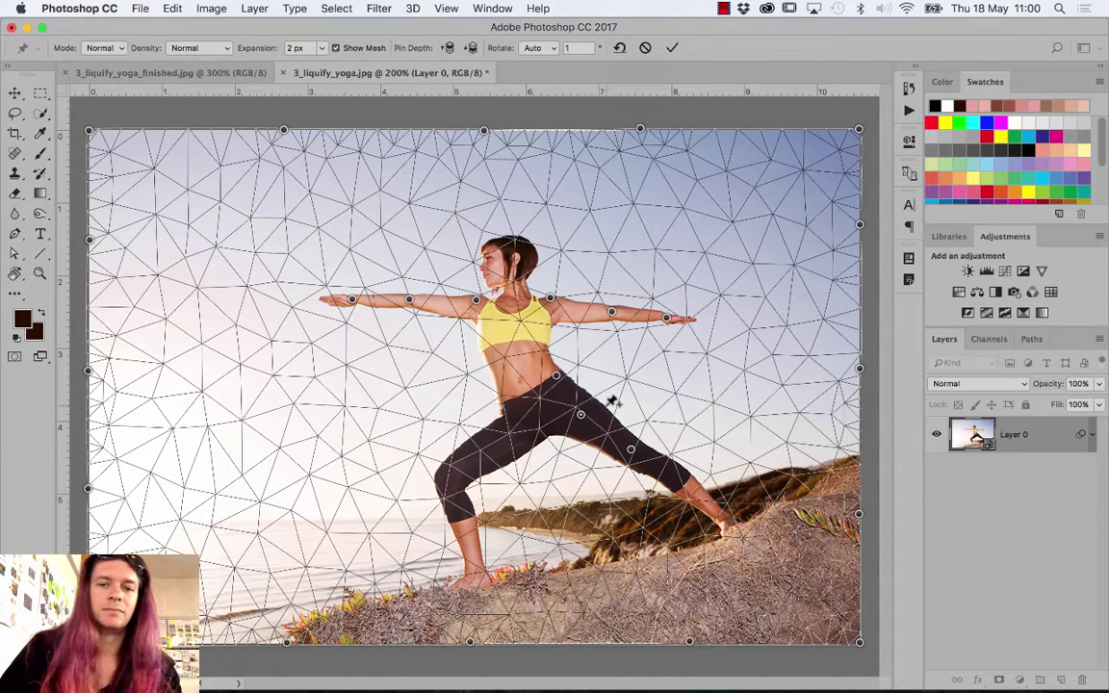
Cancel the apply prompt, zoom in twice on the torso, then fit the image to the window
click(39, 272)
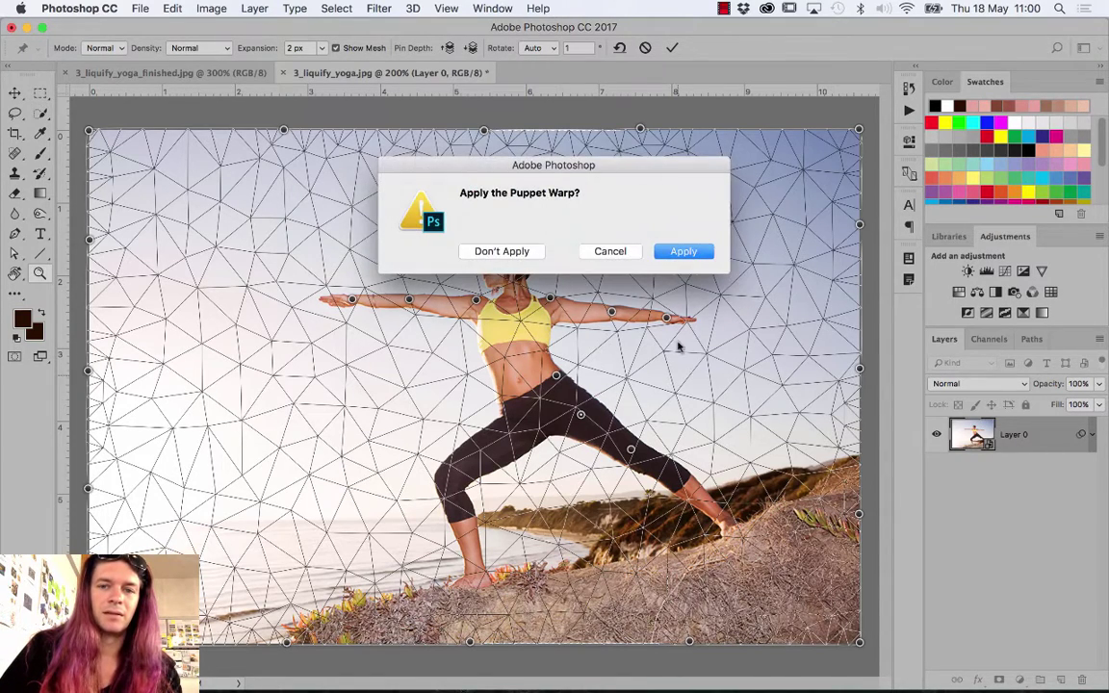
click(616, 253)
key(super+equal)
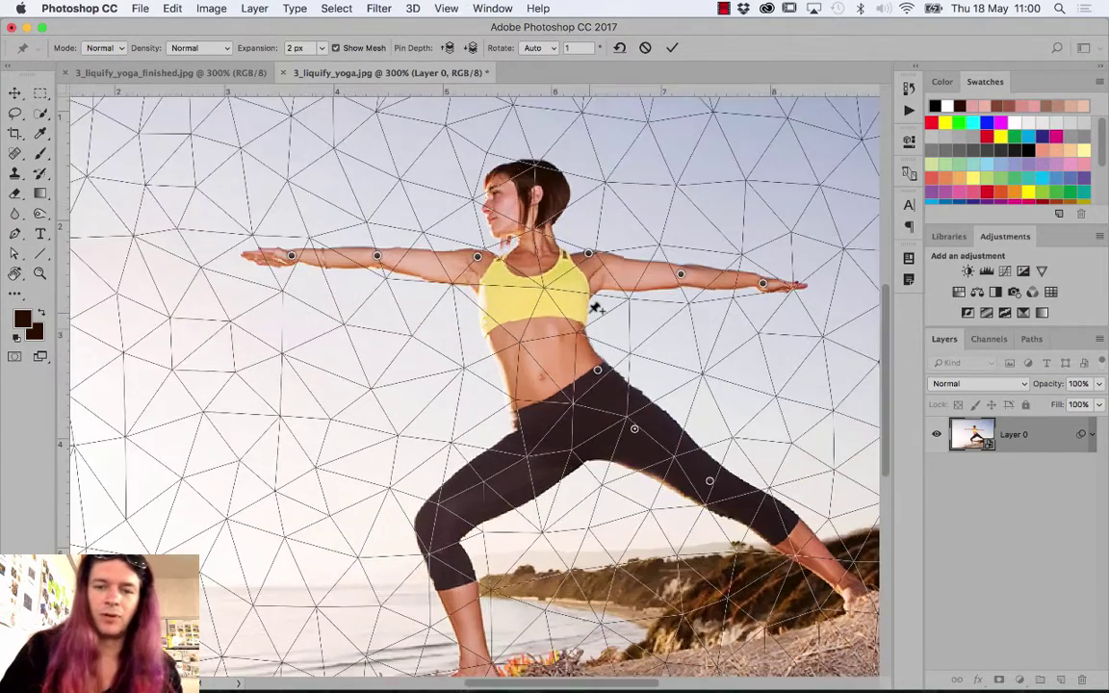
key(super+equal)
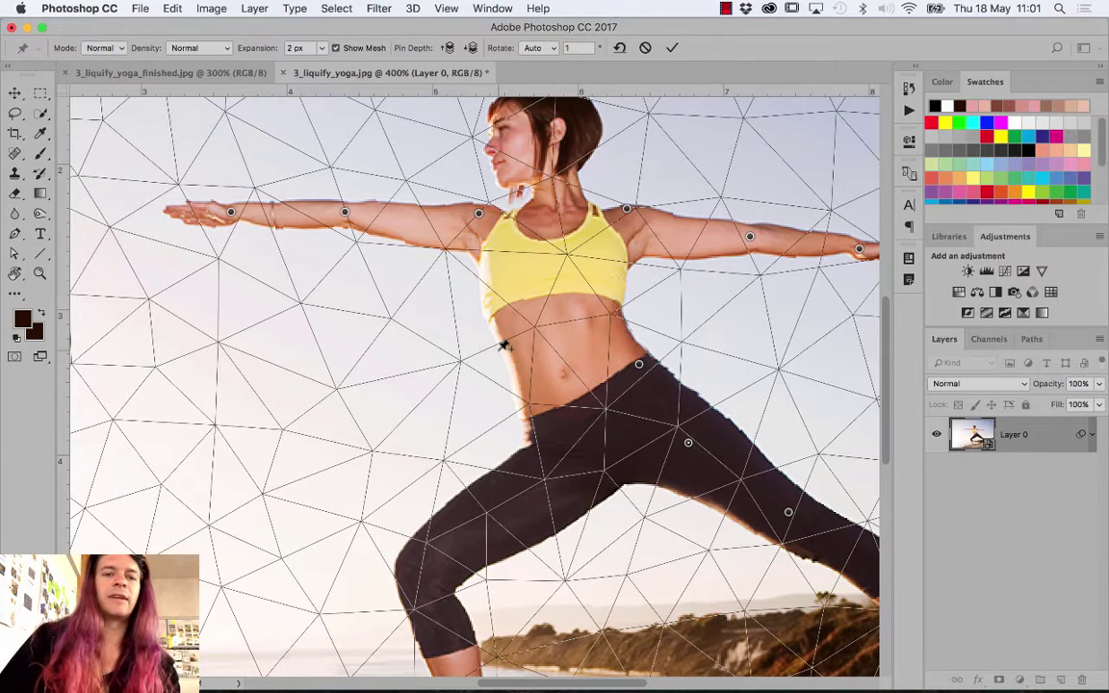
key(ctrl+0)
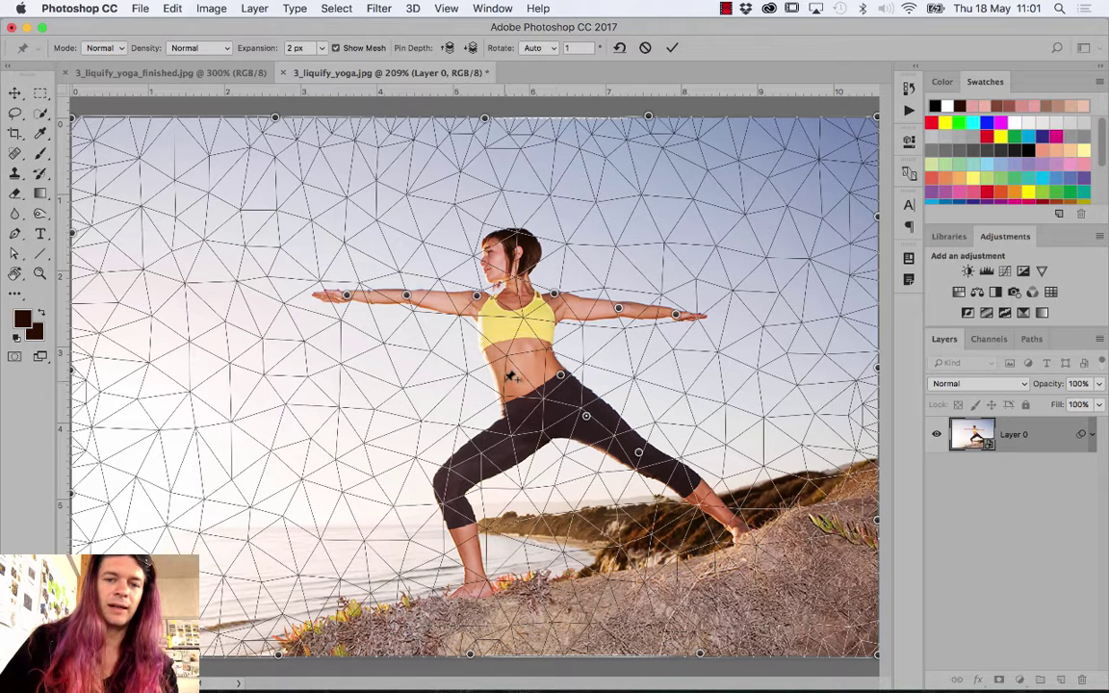
Add abdomen and waist pins, dismissing the too-close warning, and nudge them slightly to reshape the torso
click(521, 377)
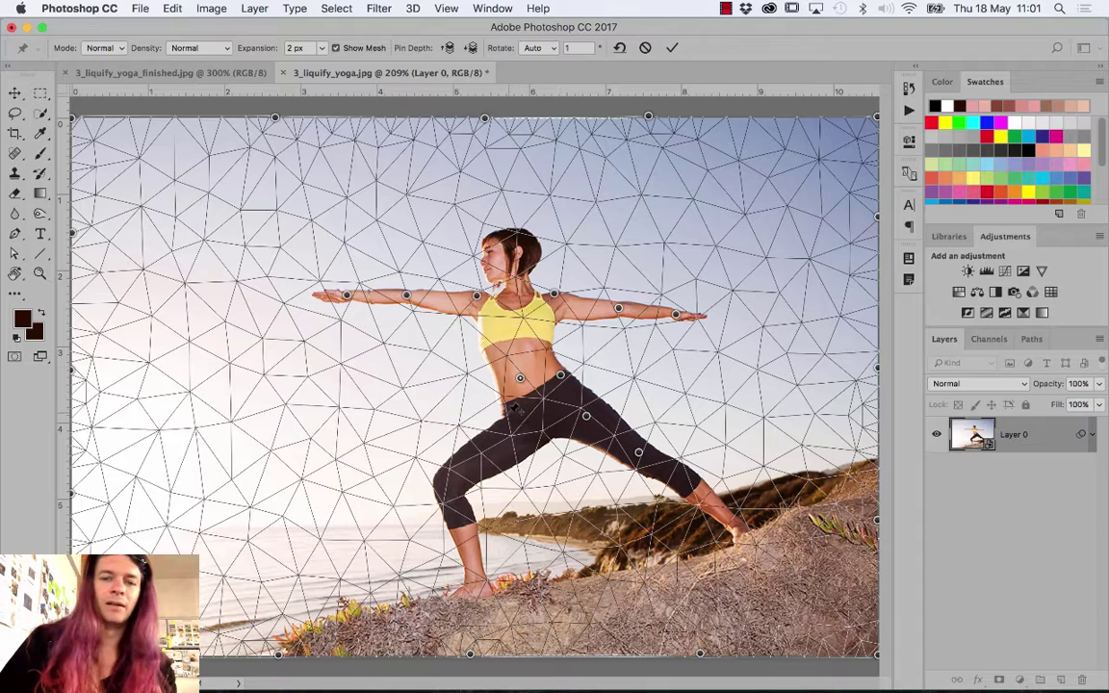
click(513, 409)
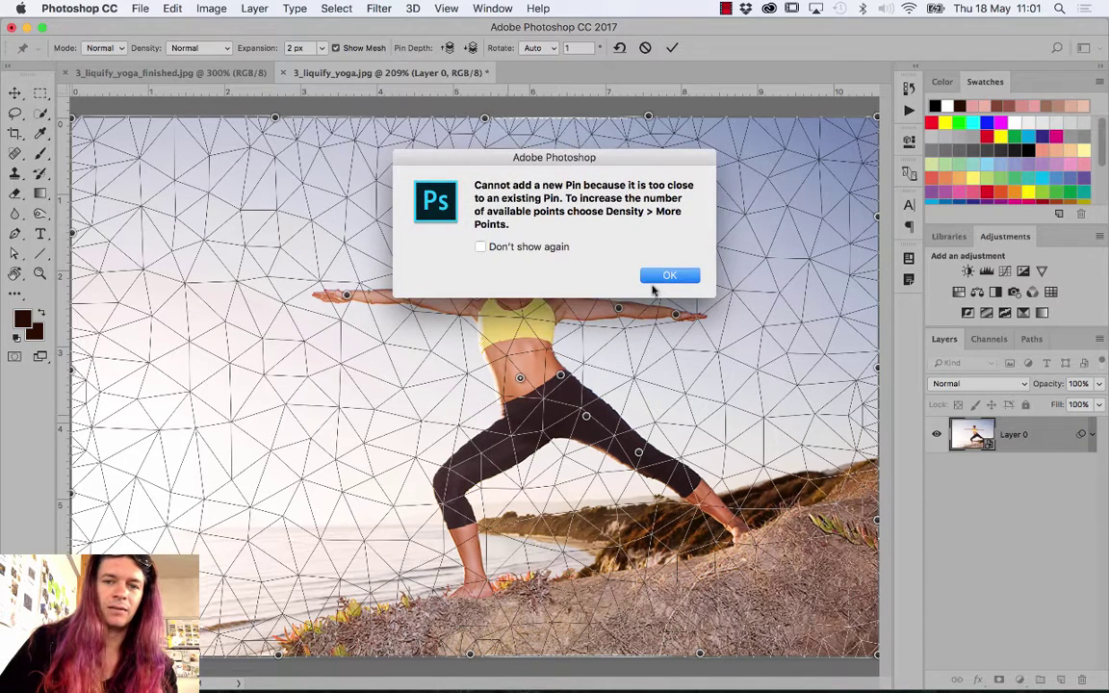
click(662, 277)
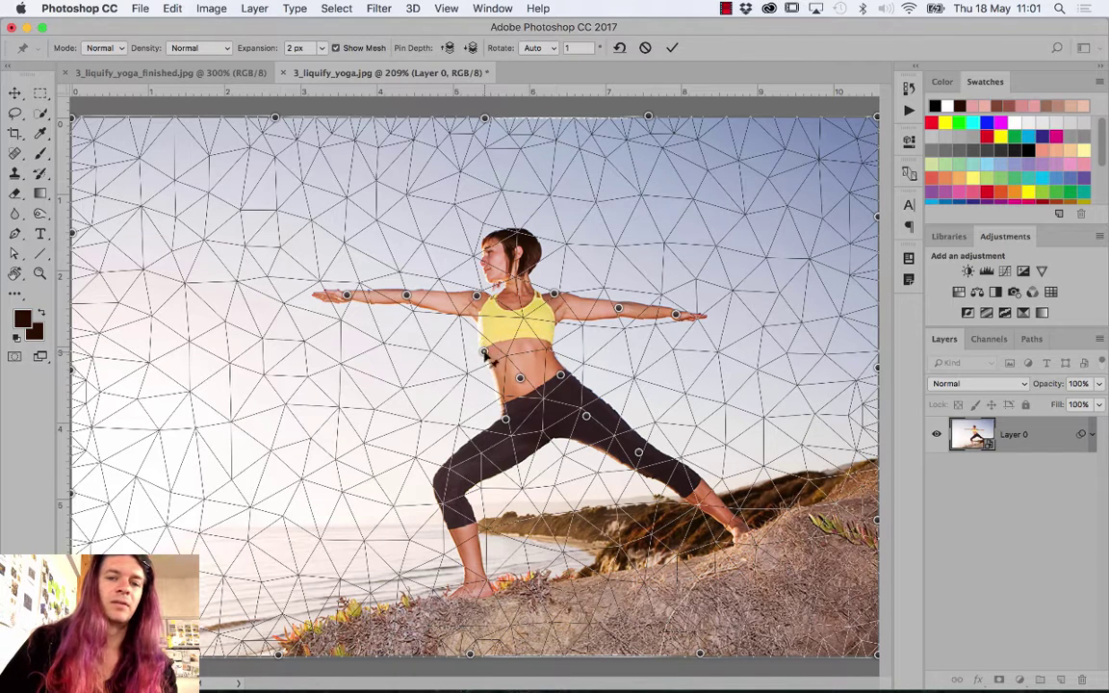
click(484, 351)
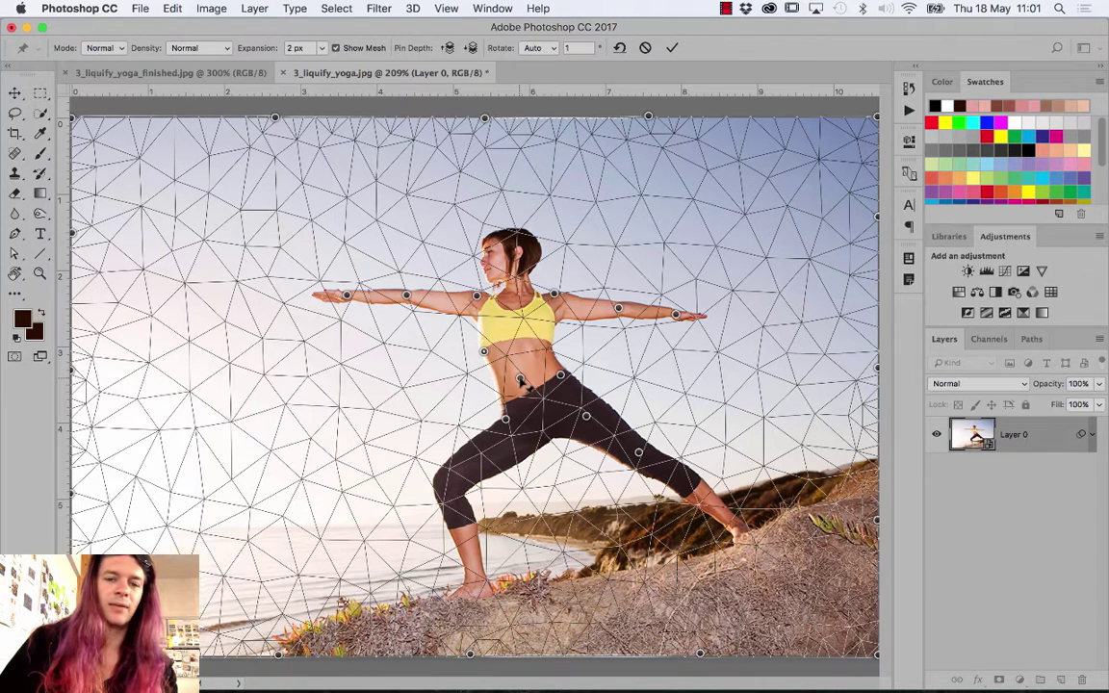
drag(519, 380, 523, 378)
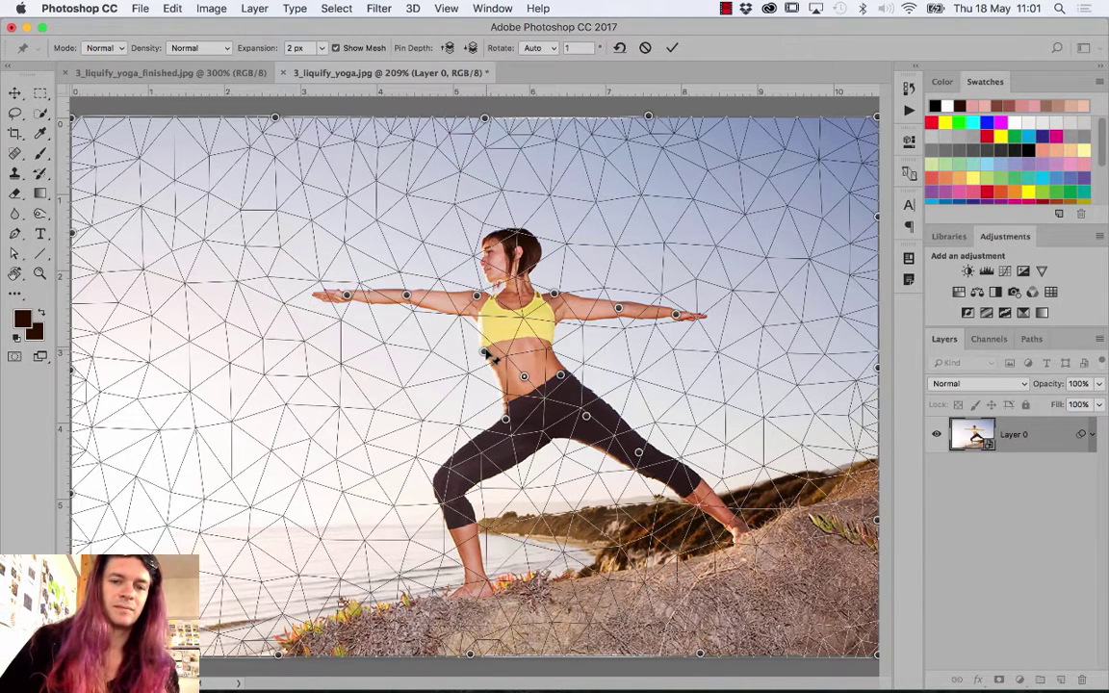
drag(496, 358, 491, 354)
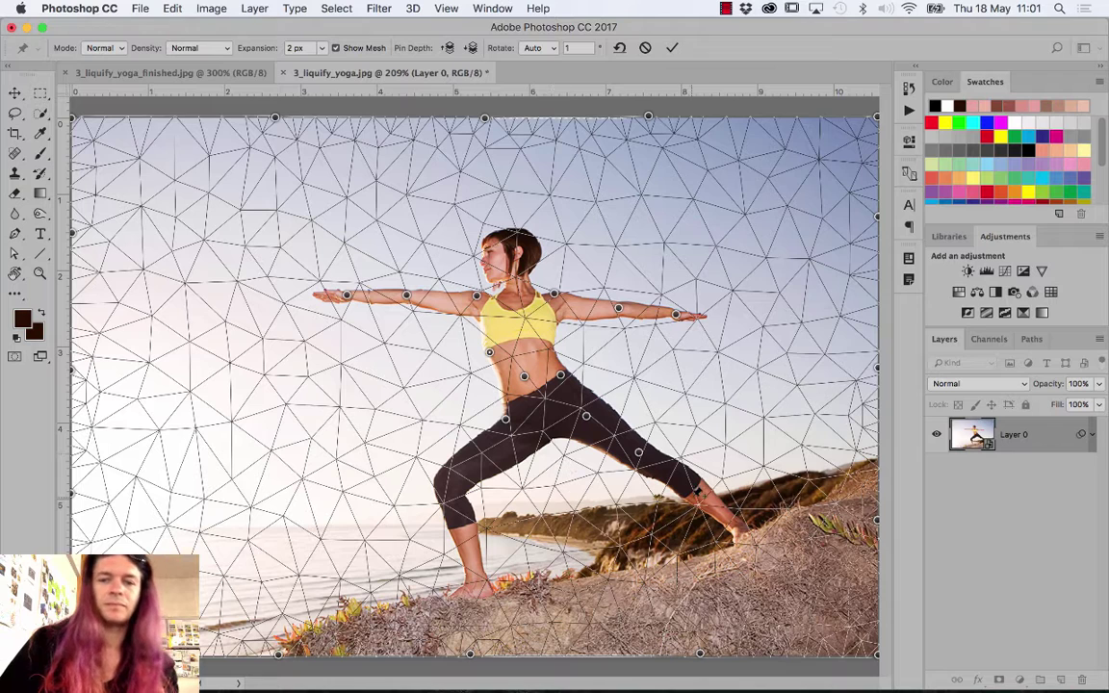
Commit the warp, zoom in to check the thigh edge, and reopen the Puppet Warp filter
key(Return)
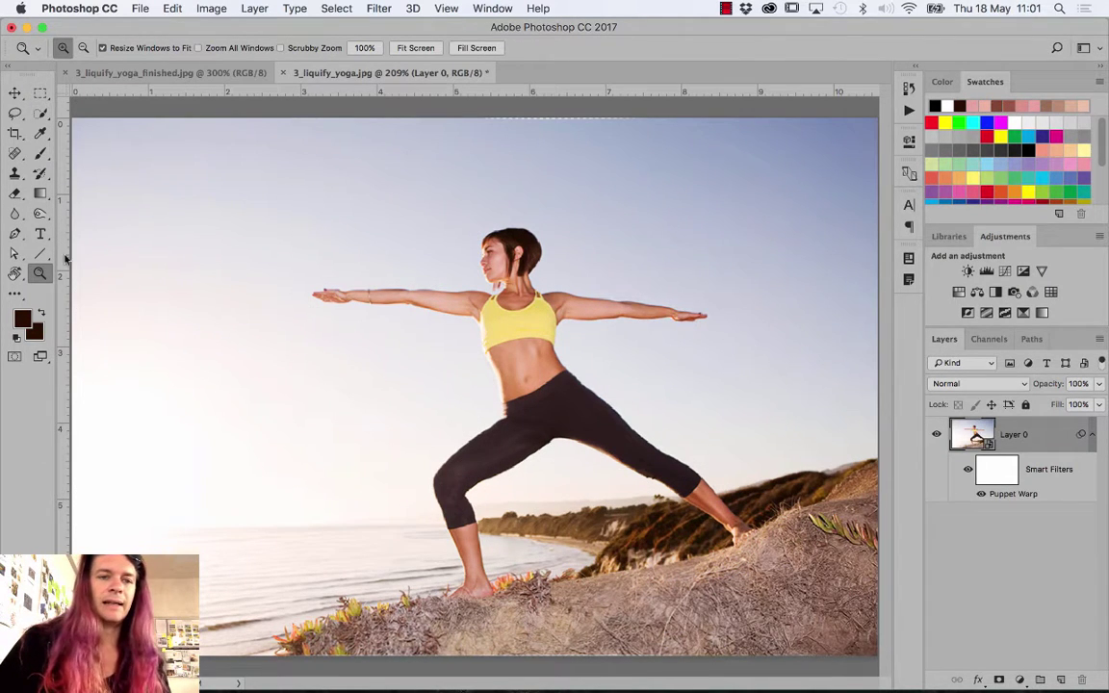
drag(577, 371, 645, 438)
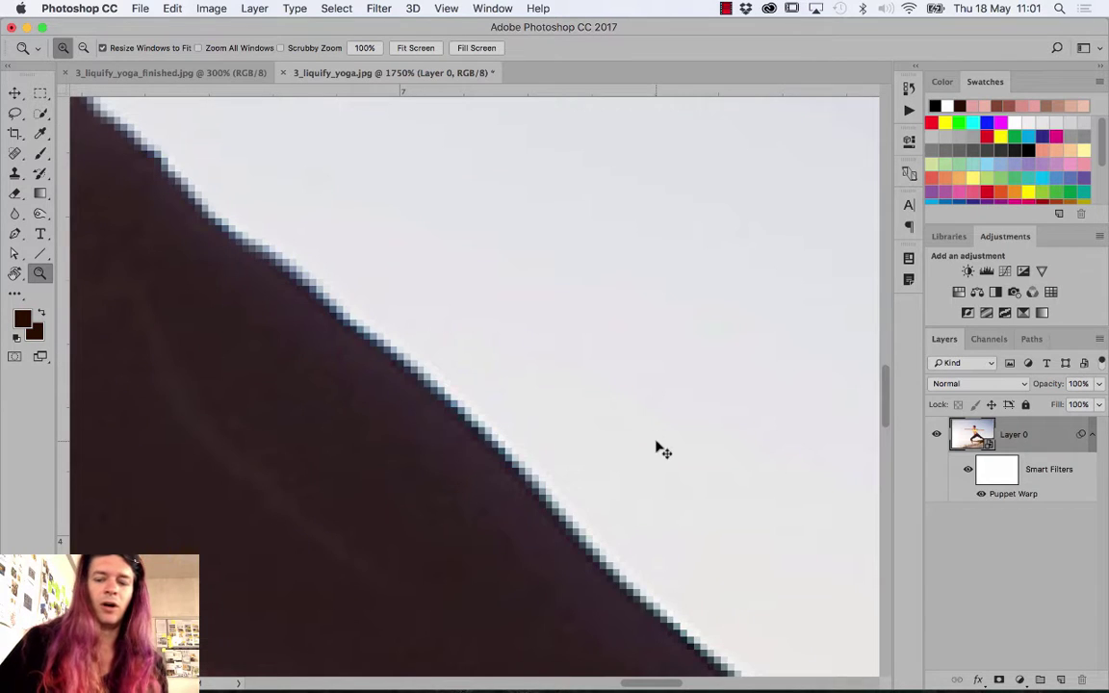
key(ctrl+minus)
key(ctrl+minus)
key(ctrl+minus)
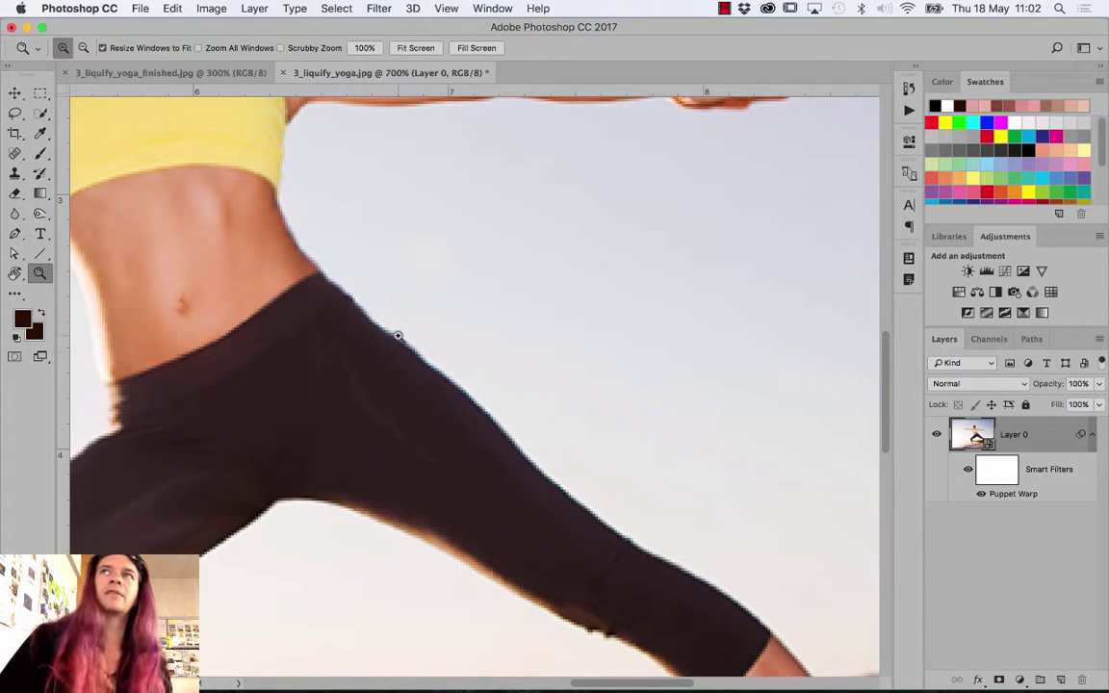
key(super+0)
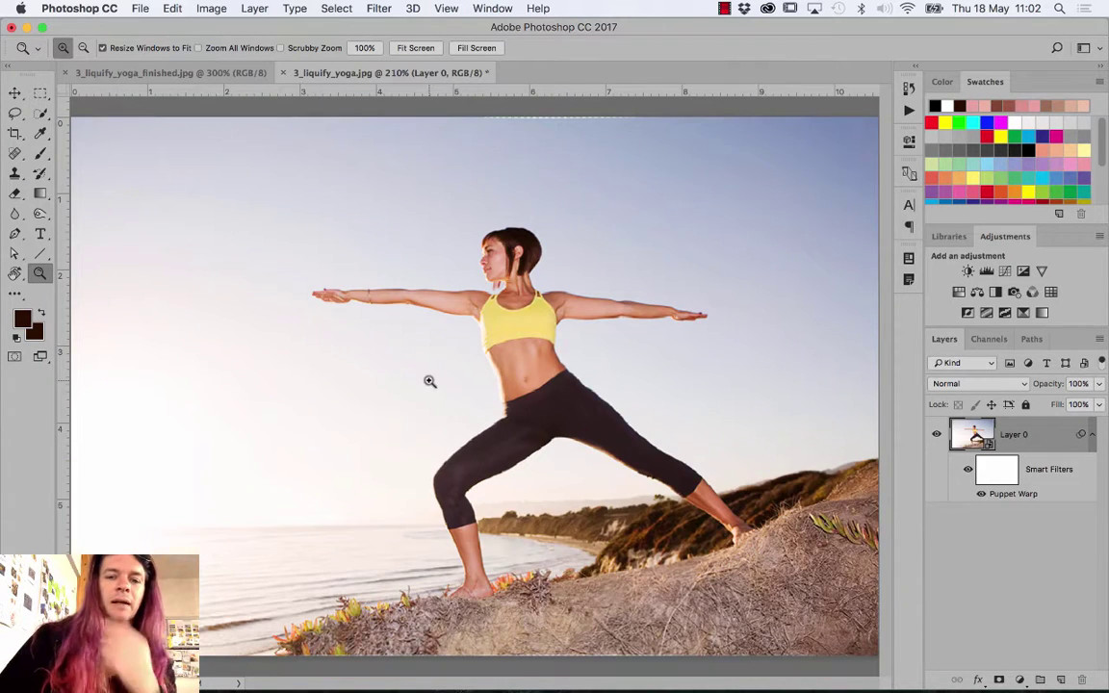
double_click(1006, 493)
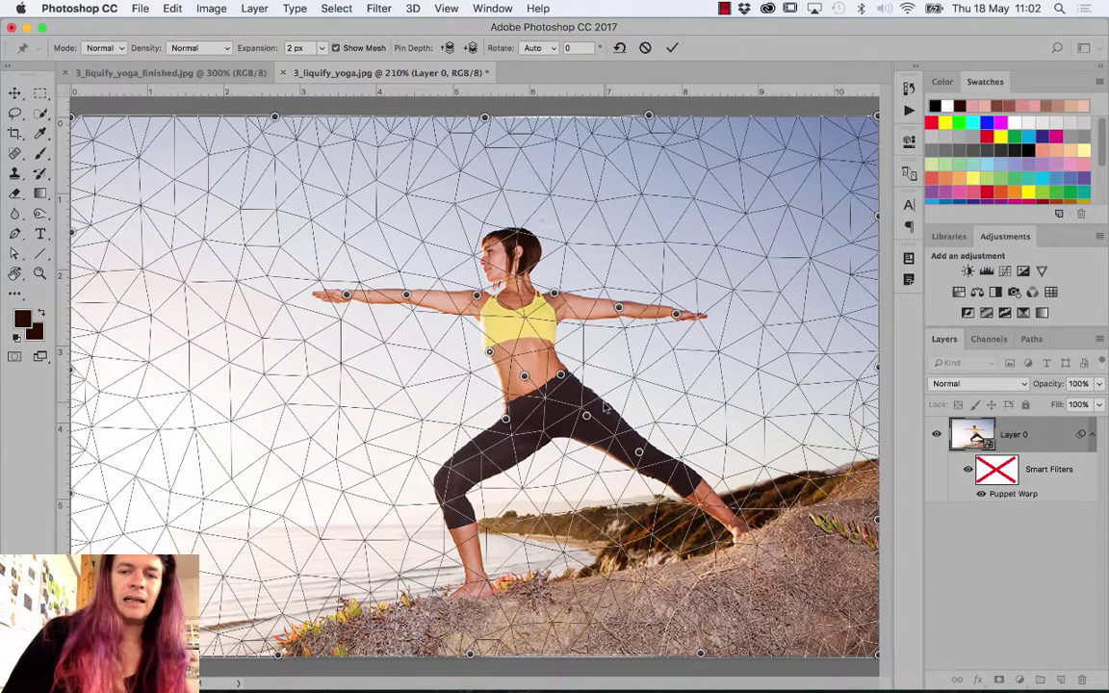
Nudge the front-leg pin, rotate the torso pin 3°, and commit the puppet warp
click(605, 407)
click(667, 277)
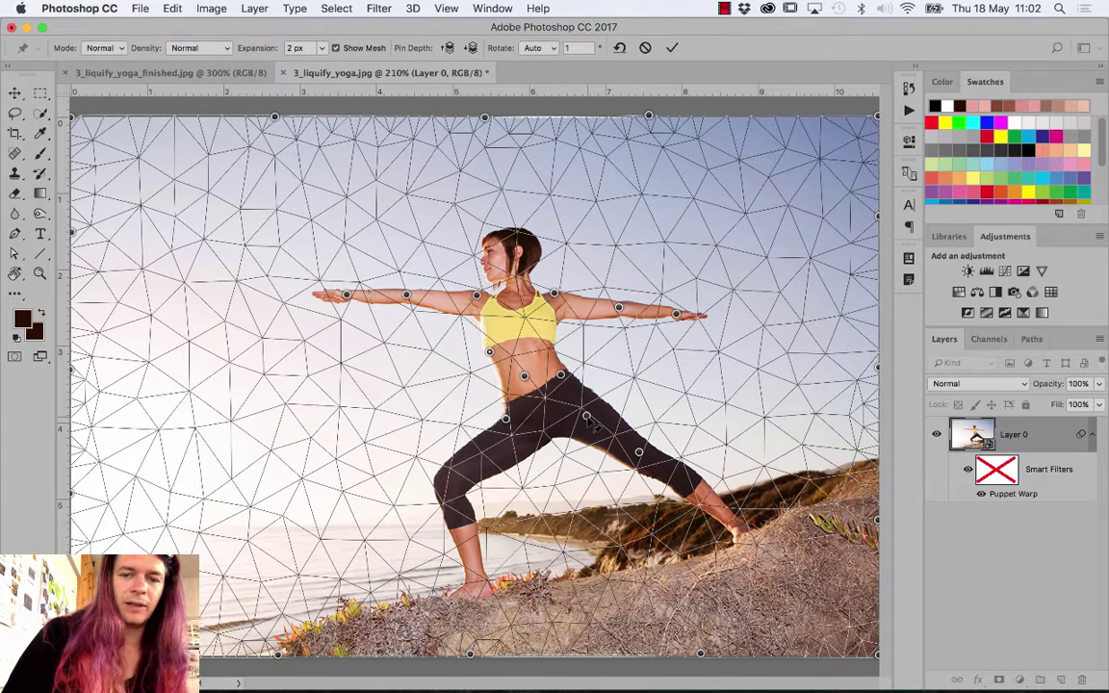
drag(586, 415, 587, 412)
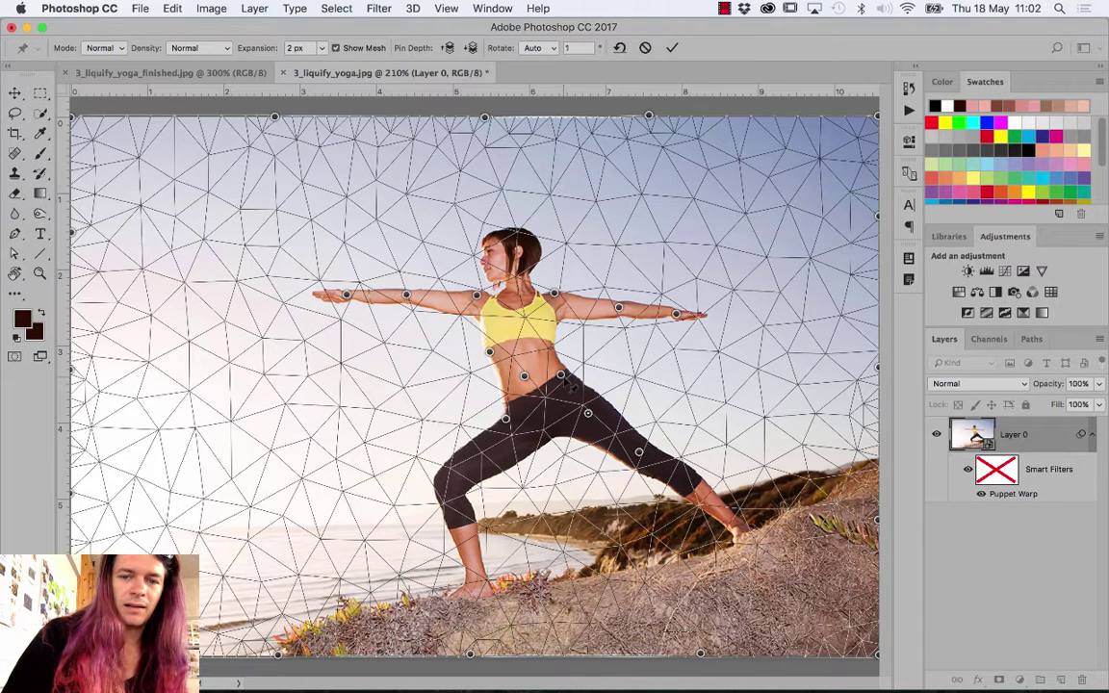
drag(568, 384, 568, 385)
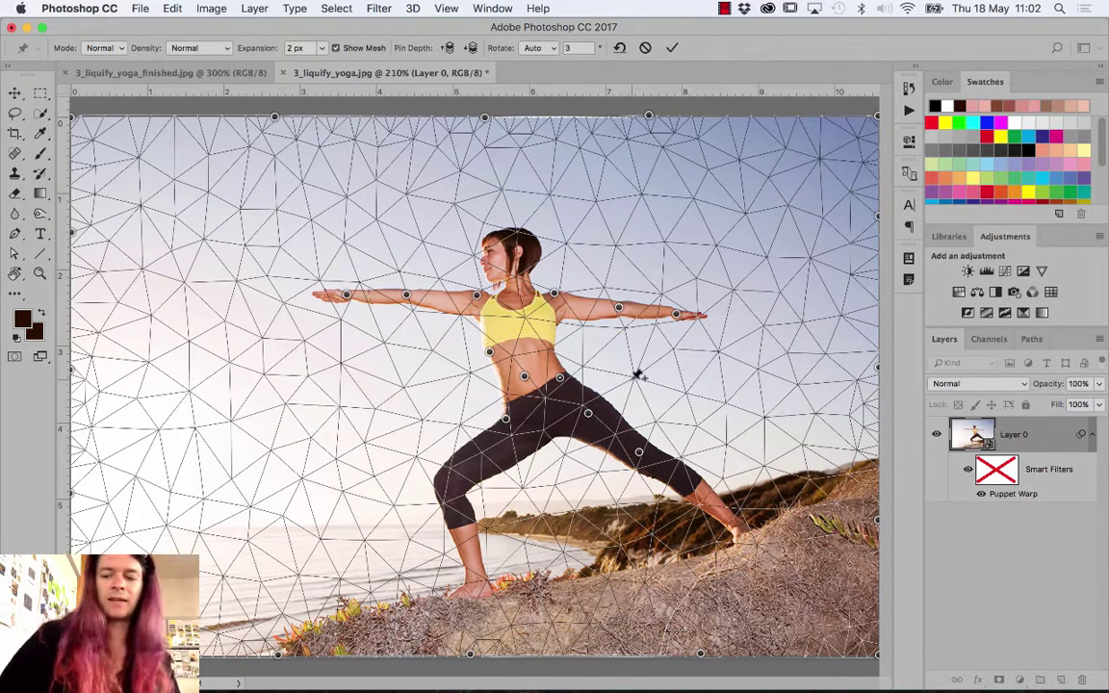
key(Return)
key(z)
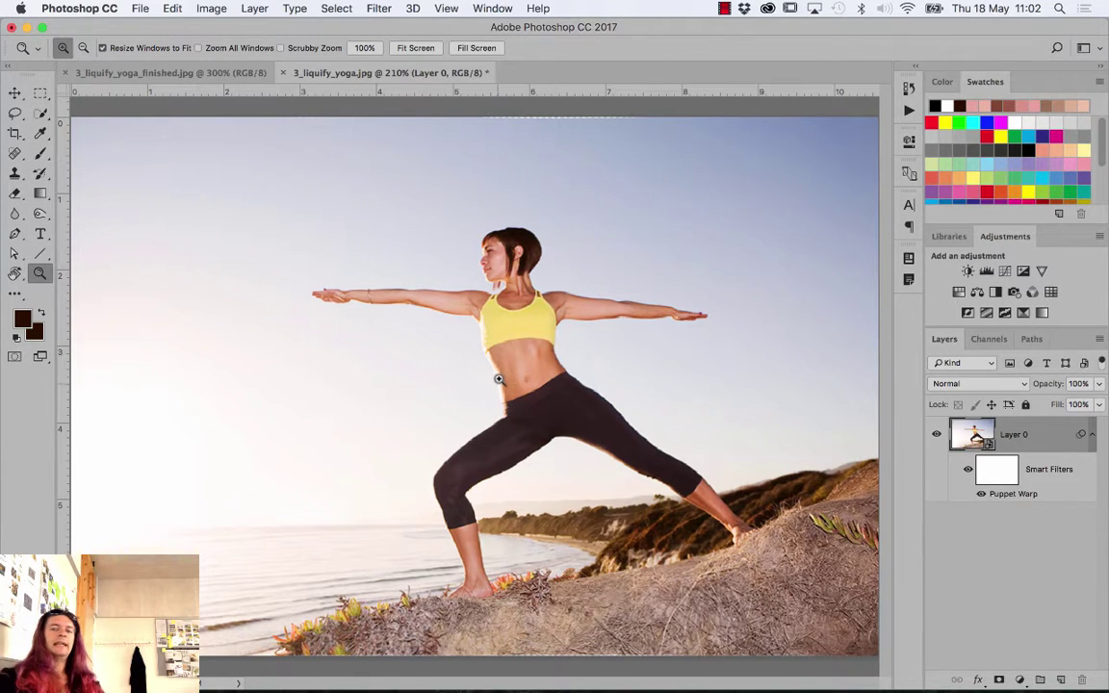
Attempt brushing the smart object, decline rasterizing, and open its contents as Layer 0.psb
click(41, 155)
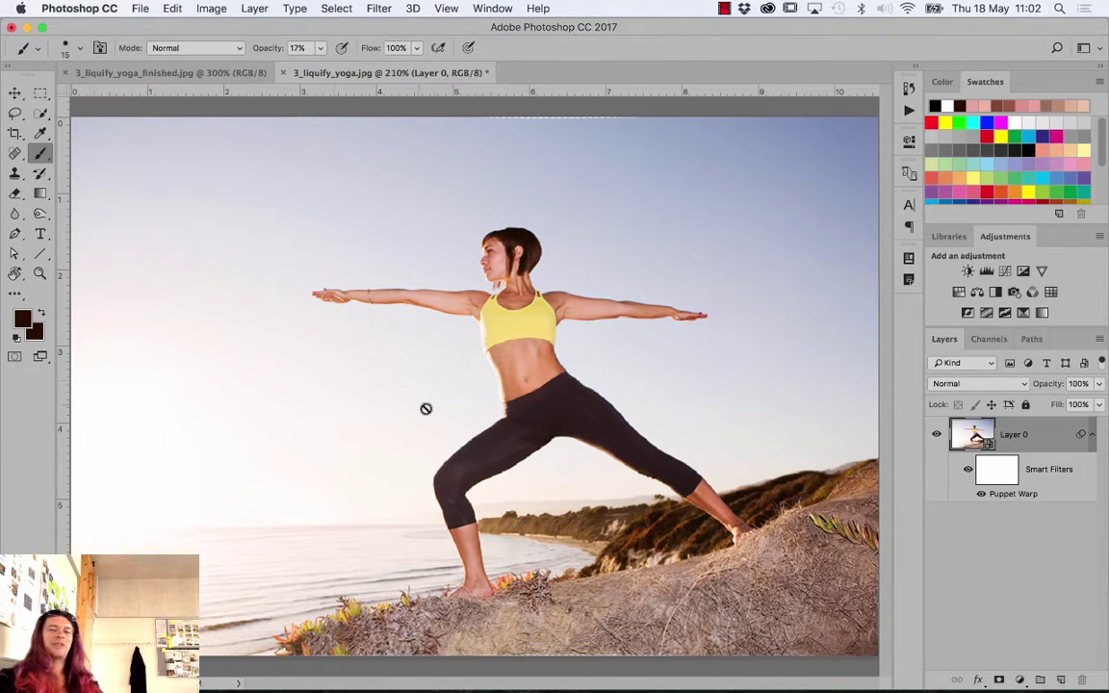
click(457, 335)
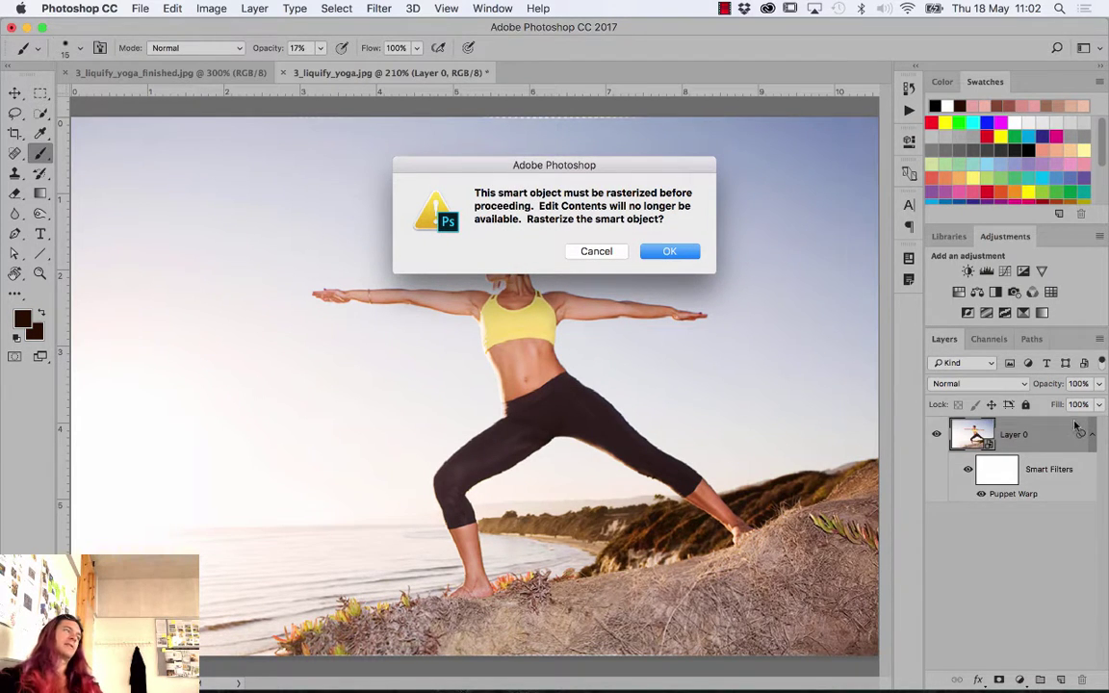
click(606, 252)
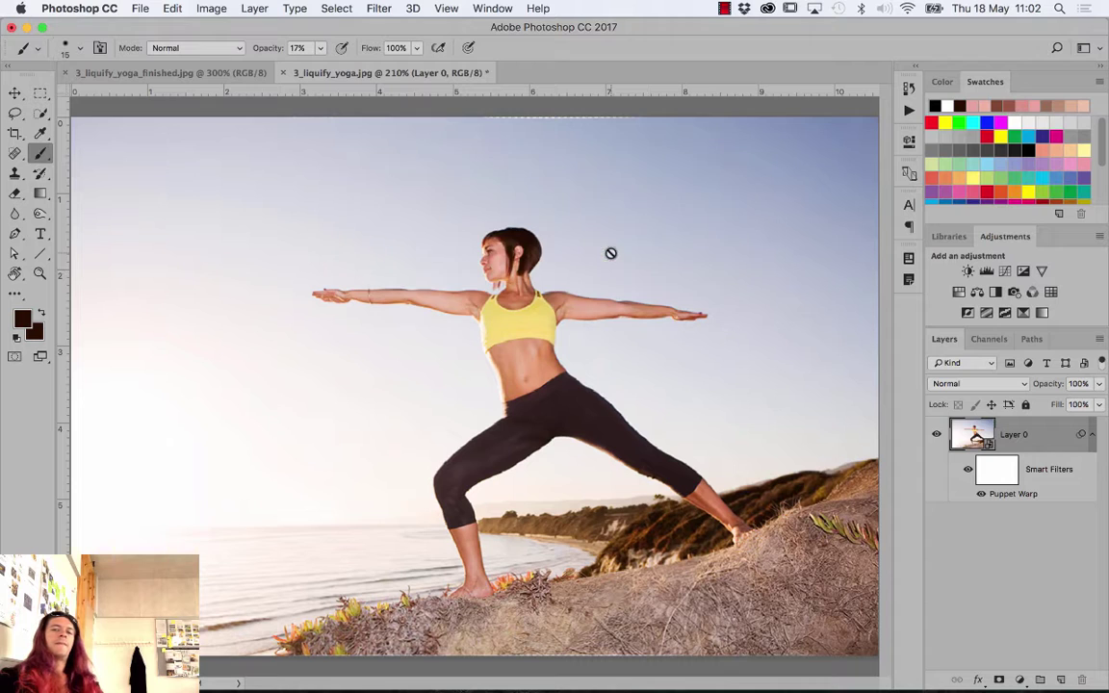
double_click(974, 435)
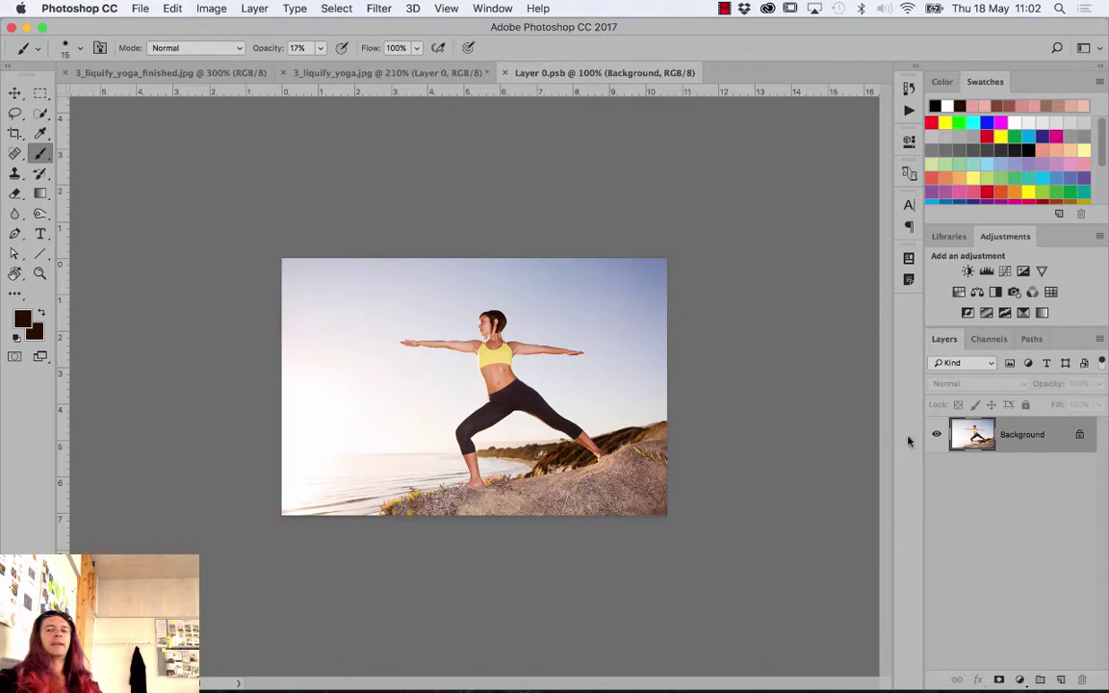
Scribble grey brush strokes over the woman's torso and arms in Layer 0.psb, then return to 3_liquify_yoga.jpg
click(360, 74)
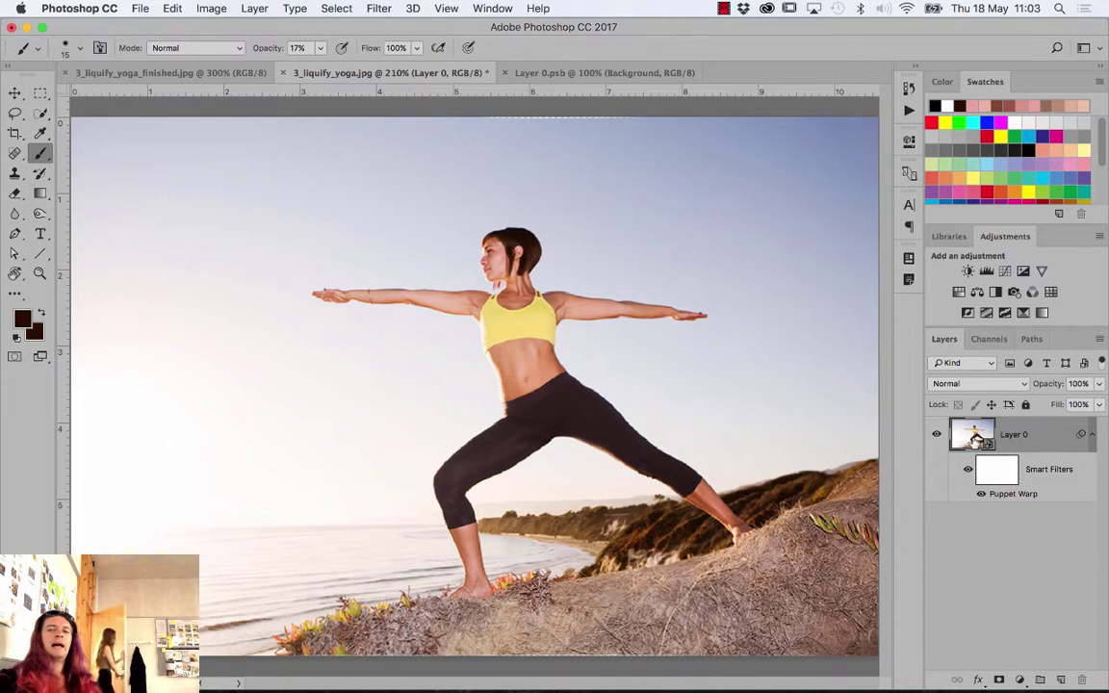
double_click(974, 435)
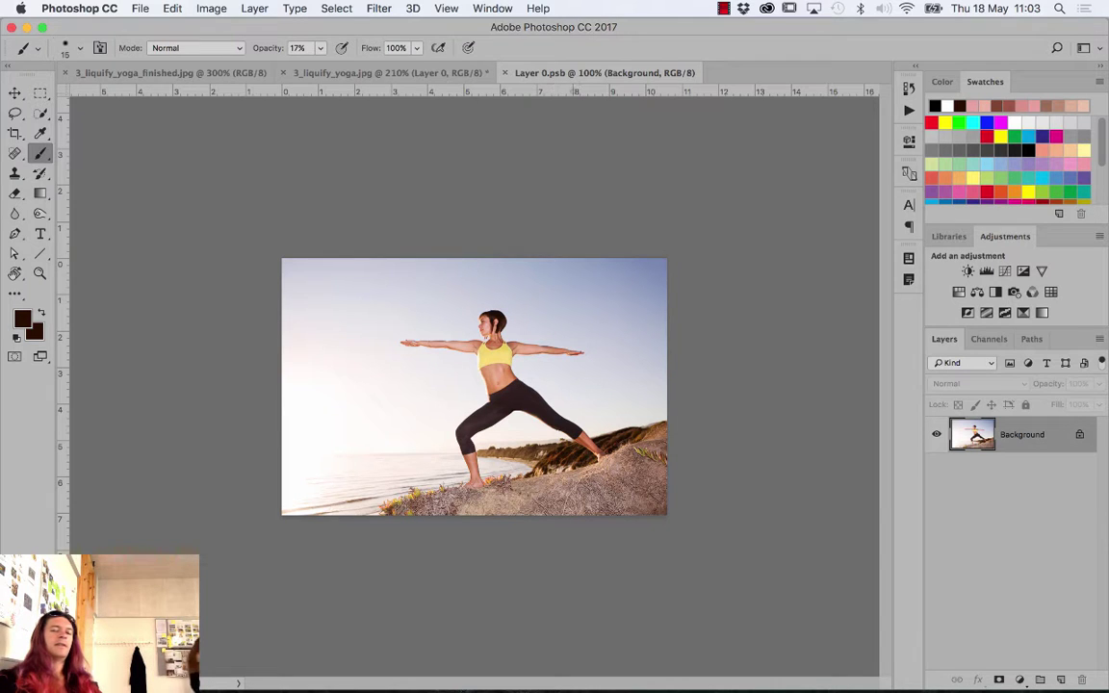
drag(481, 309, 447, 370)
drag(424, 288, 549, 372)
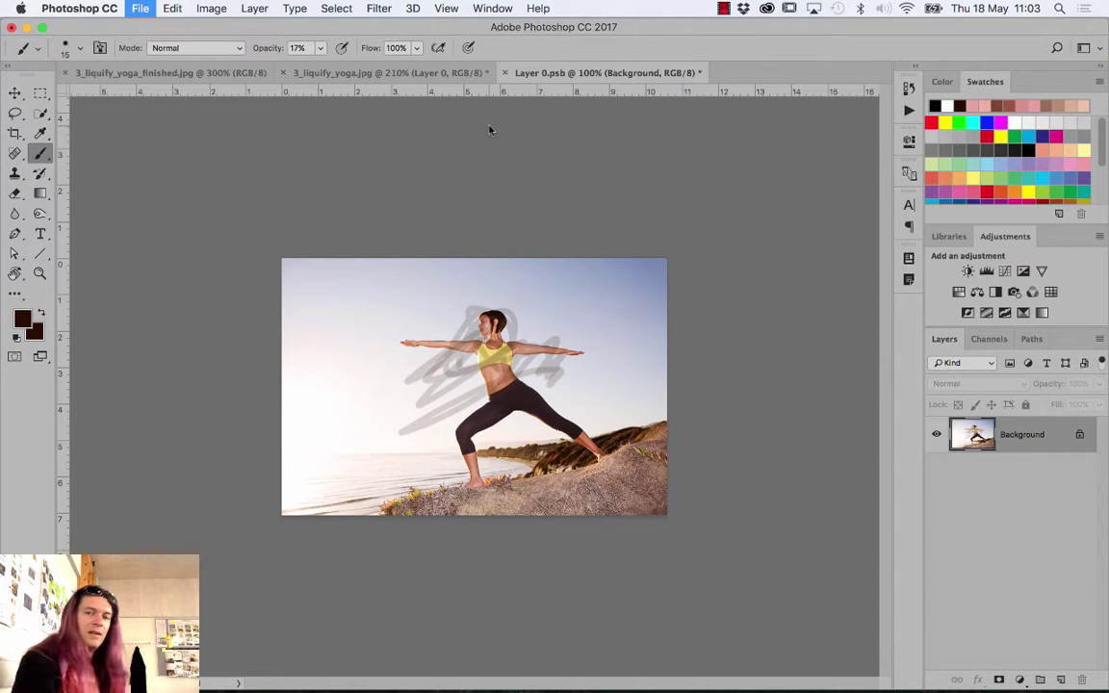
click(420, 74)
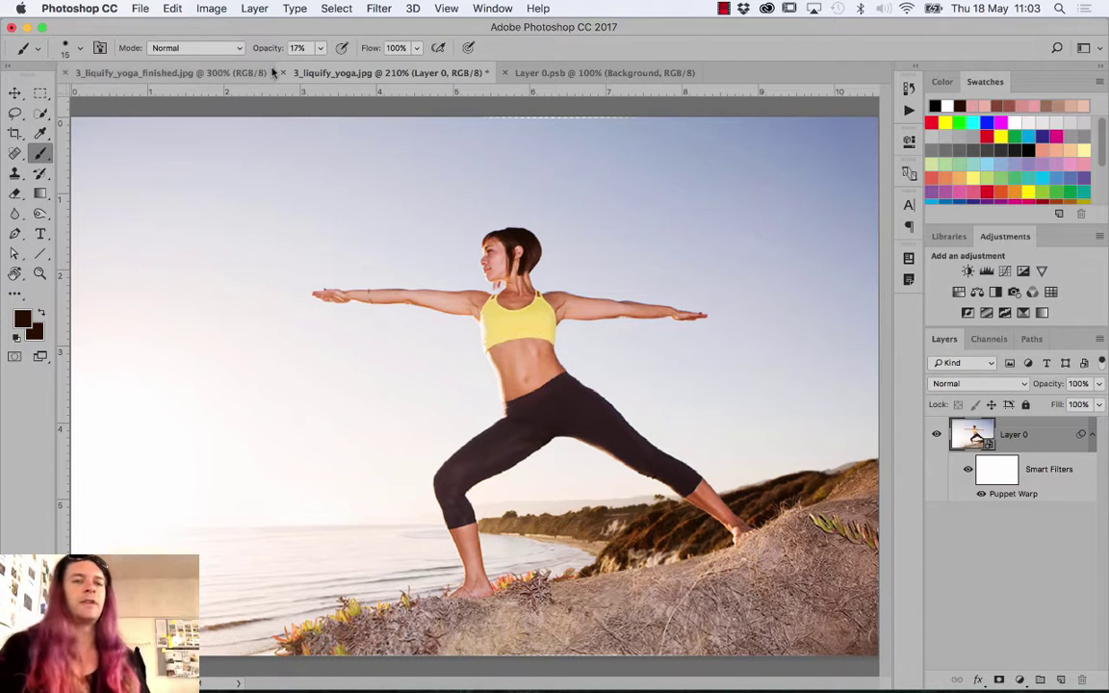
click(141, 8)
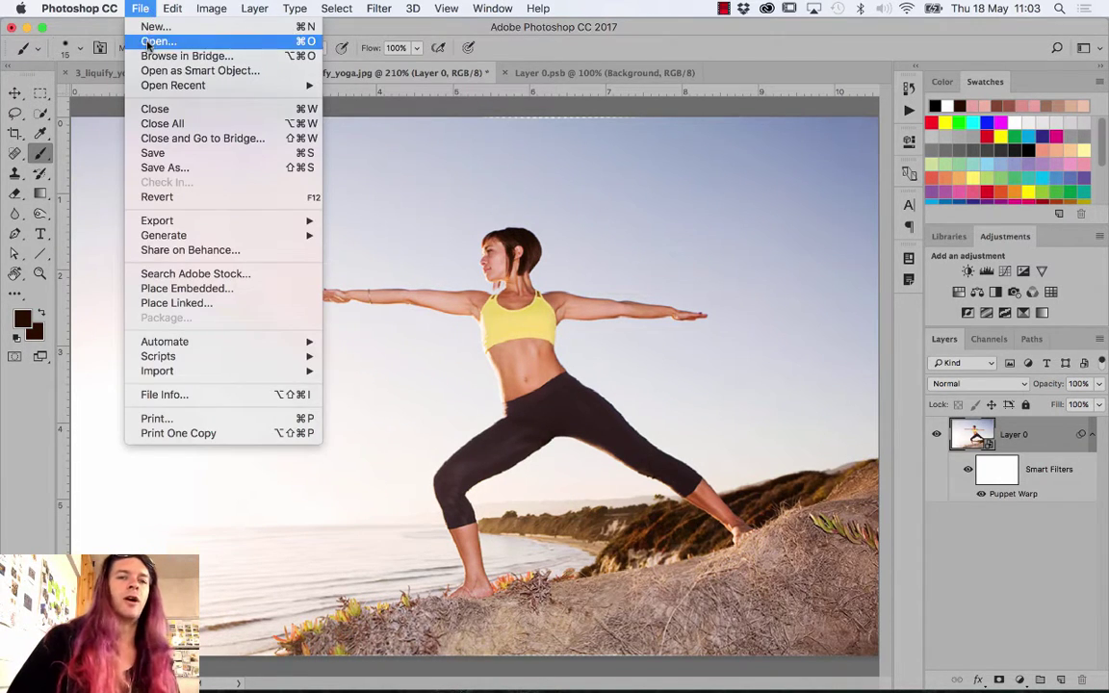
Open 4_2Puppetwarp_jumpingman.psd and select the visible middle jumpist layer
click(156, 41)
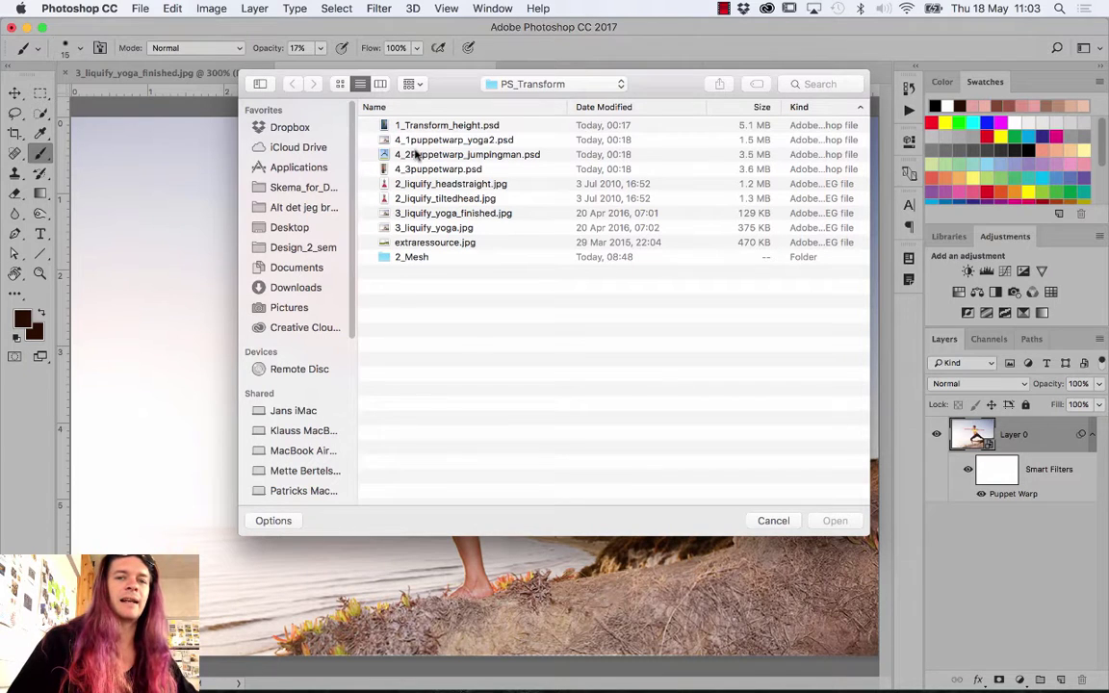
click(418, 156)
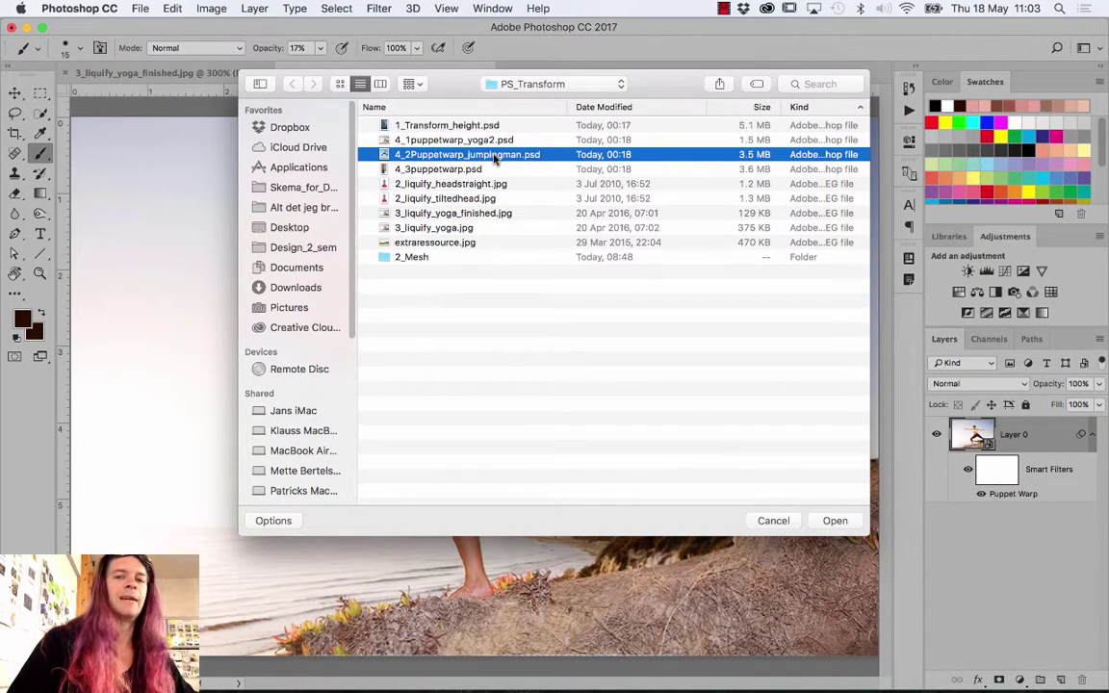
click(833, 521)
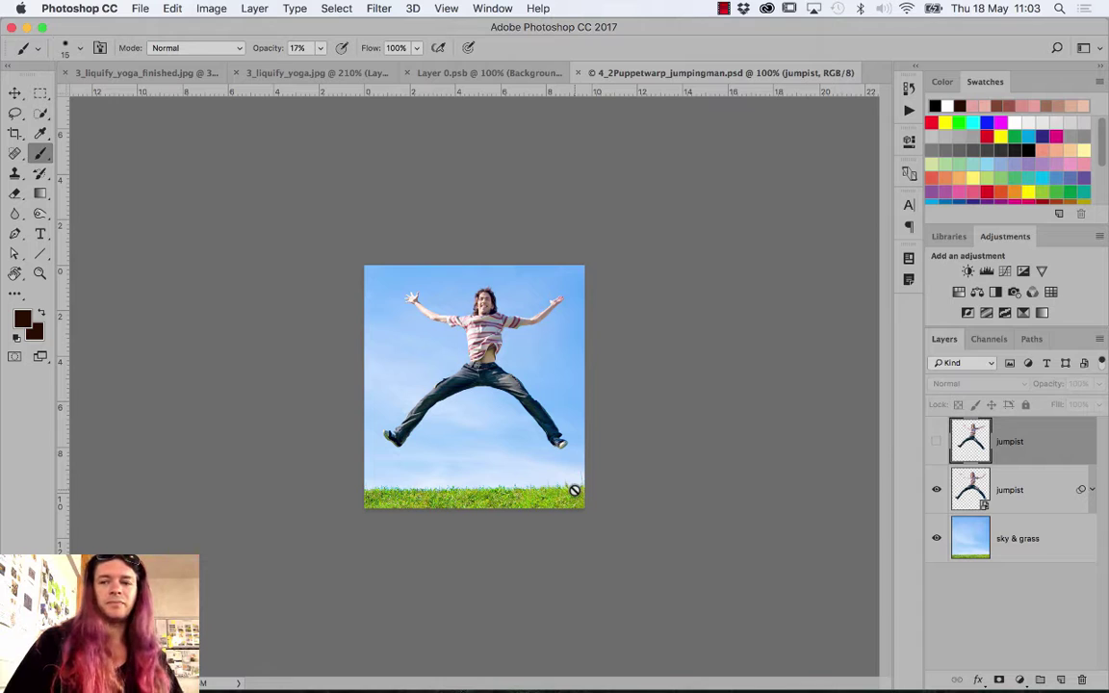
click(1001, 483)
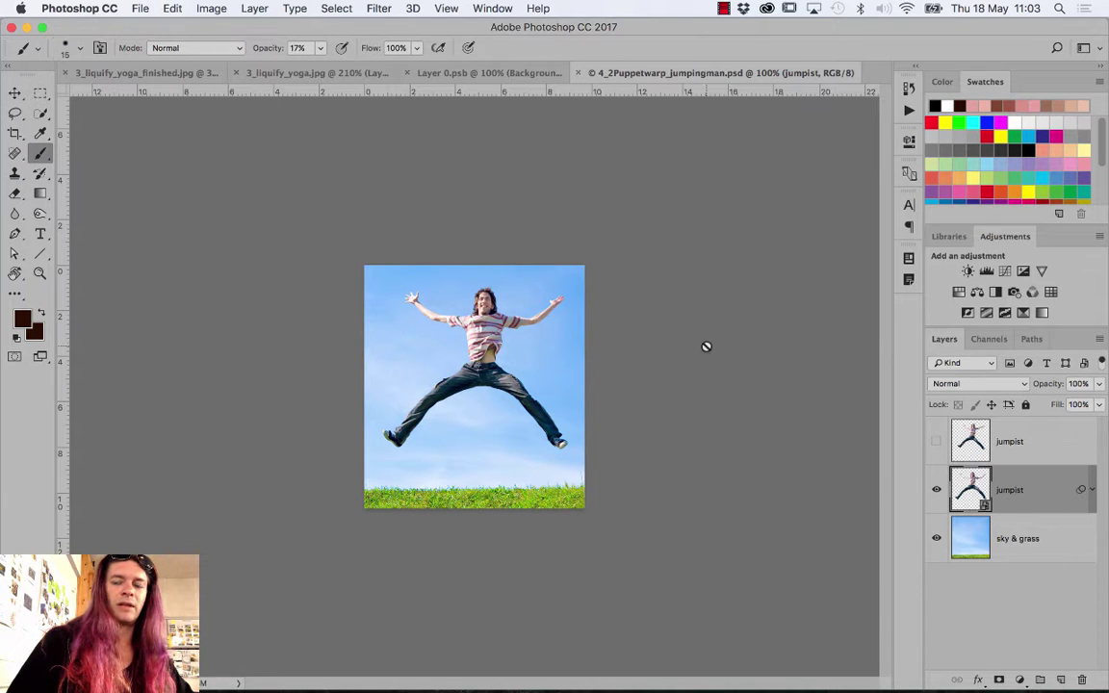
click(172, 8)
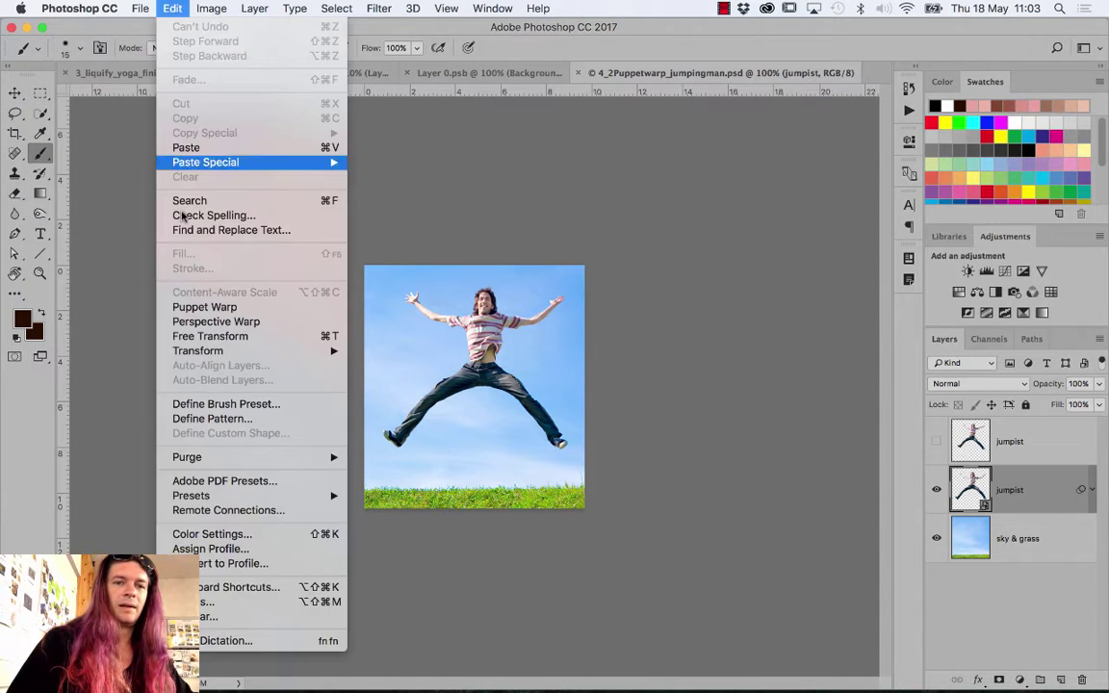
Apply Puppet Warp to the jumping man, fit the image on screen, and hide the mesh
click(210, 307)
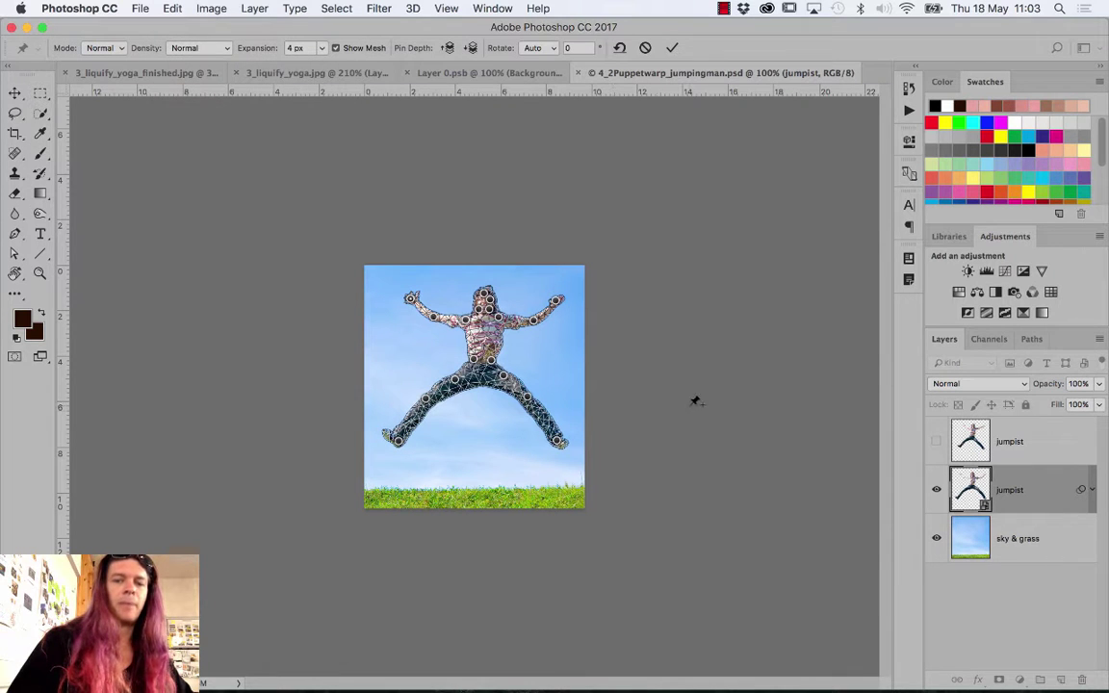
key(super+minus)
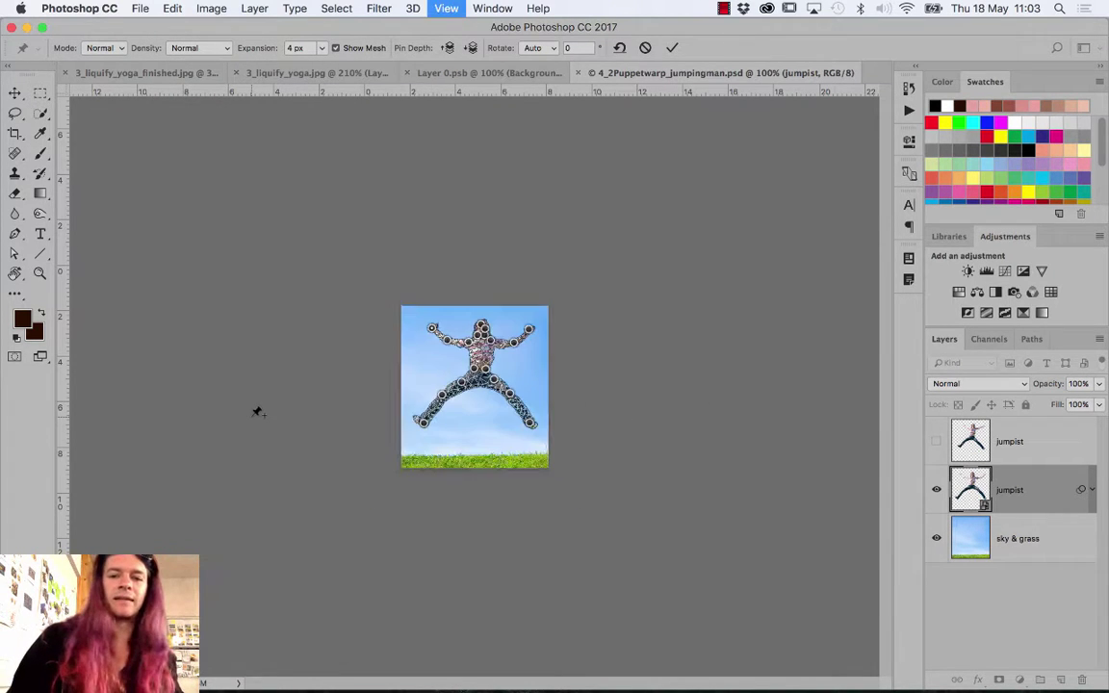
key(super+0)
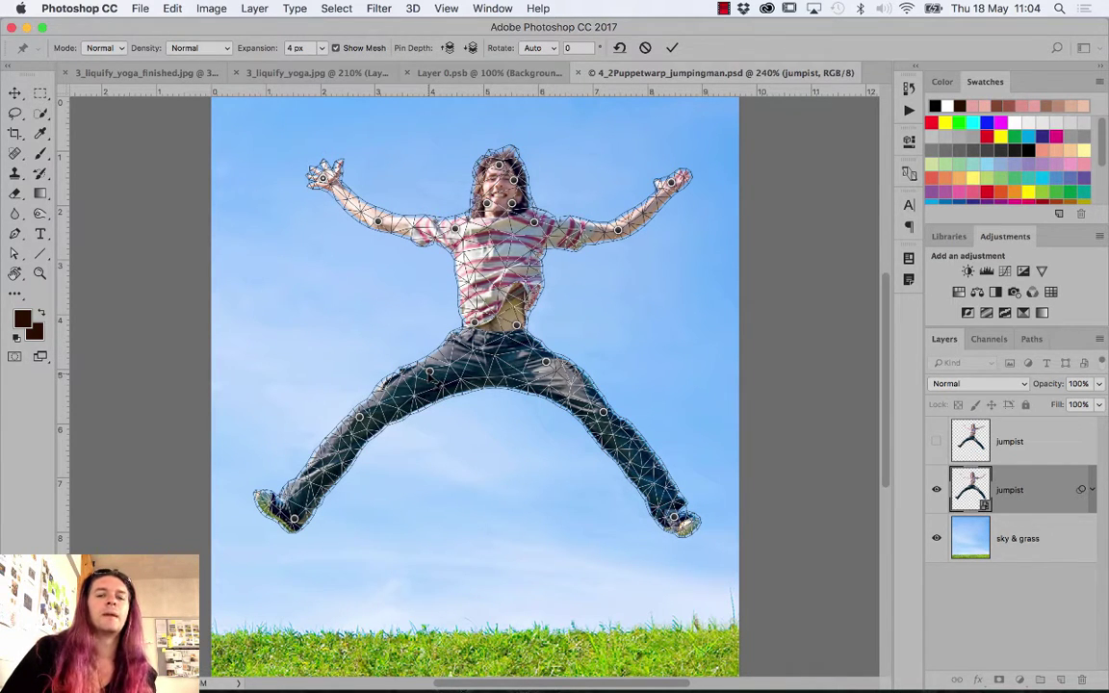
click(336, 48)
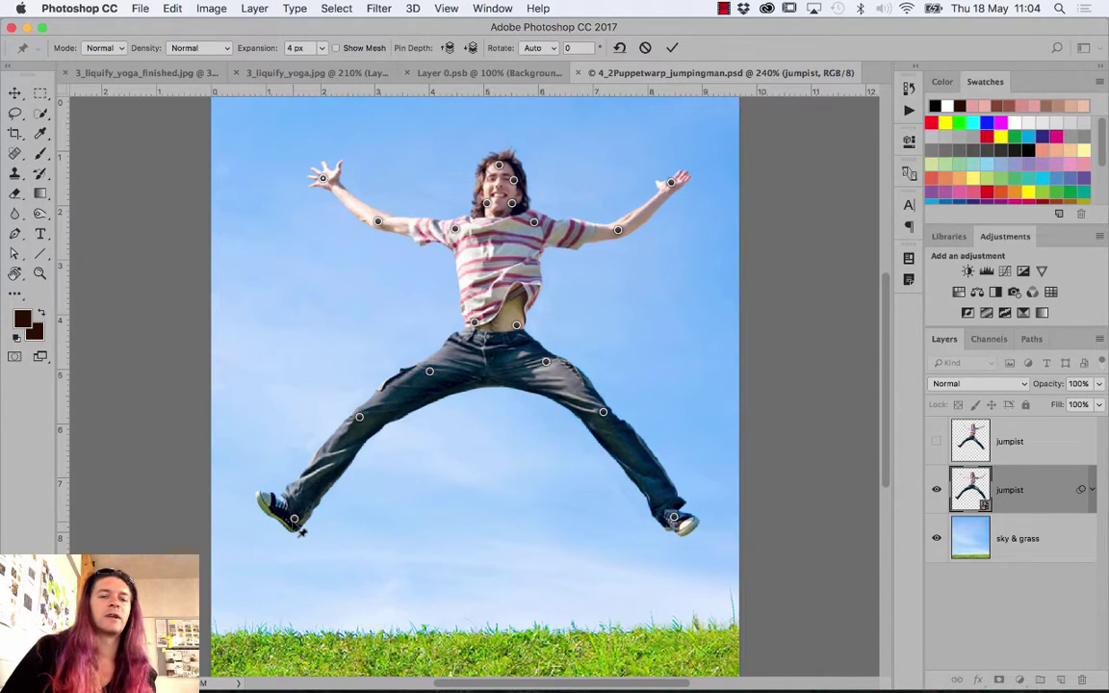
Reposition both foot pins to reshape the legs and nudge the head pin
drag(296, 521, 249, 500)
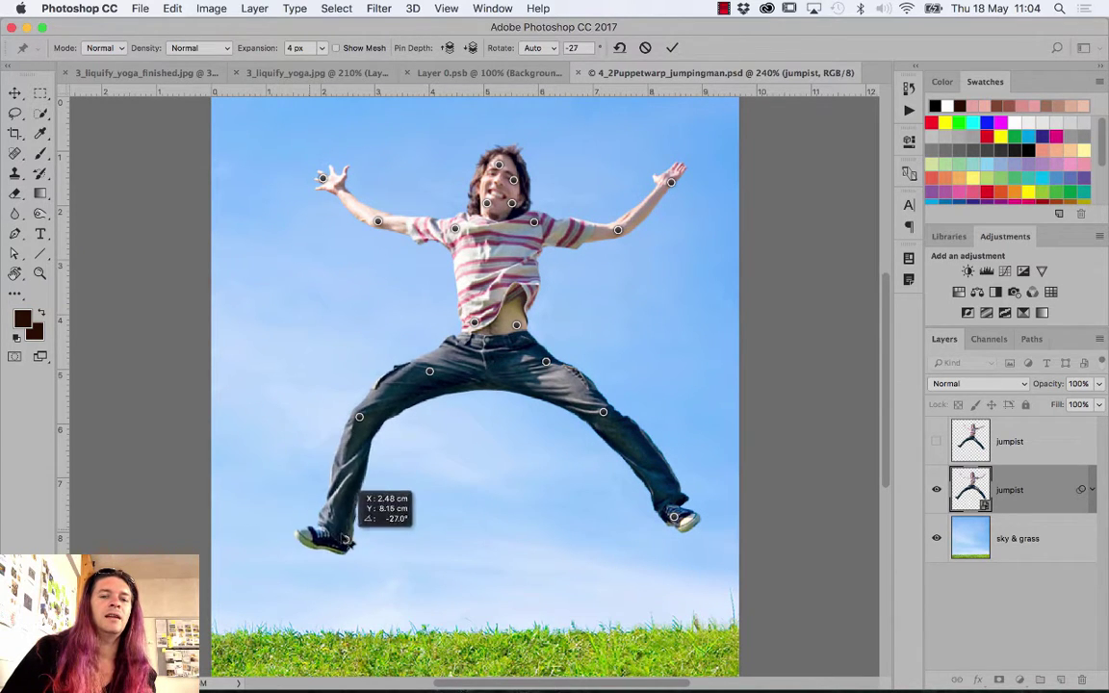
drag(249, 499, 320, 516)
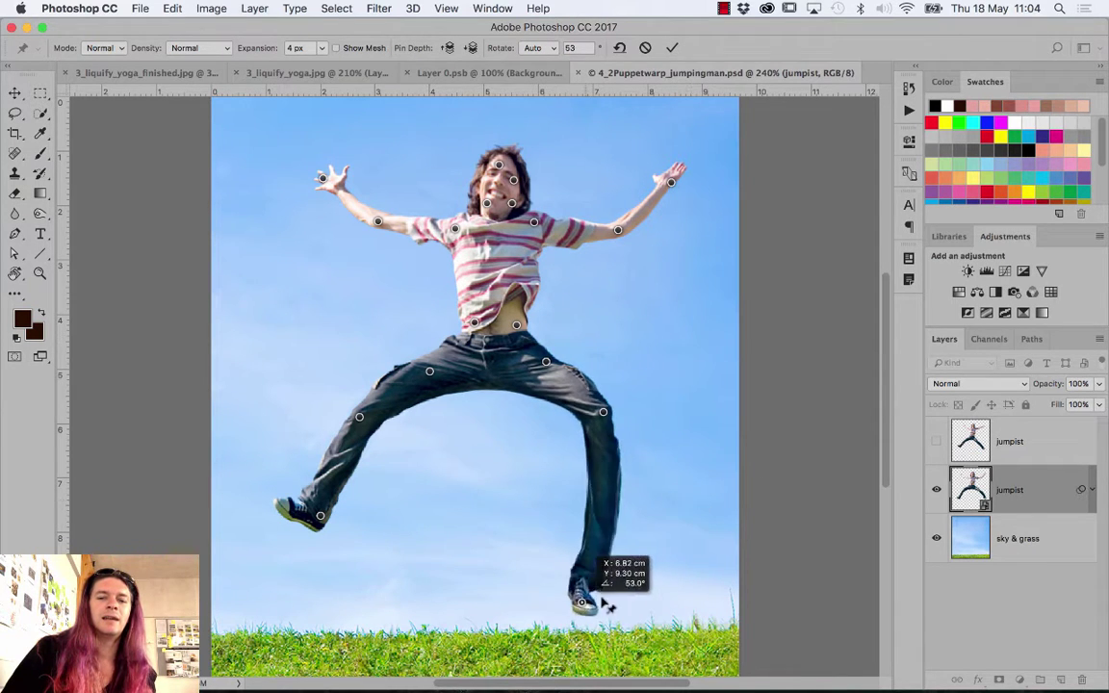
mouse_move(678, 523)
mouse_down()
mouse_move(681, 492)
mouse_move(654, 502)
mouse_up()
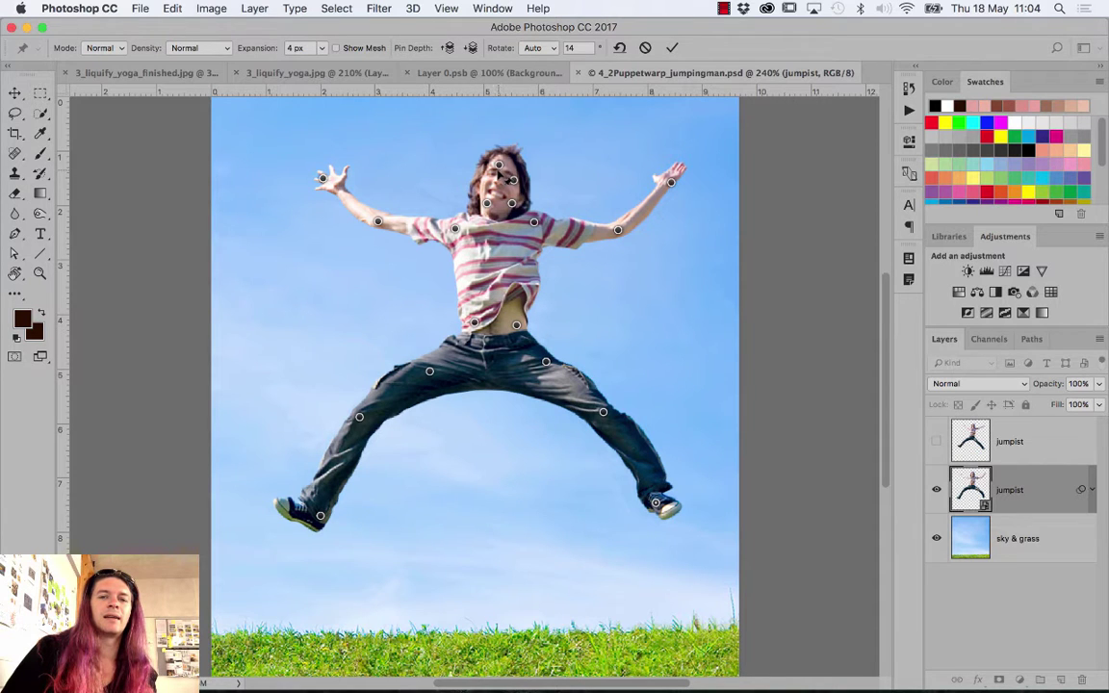
drag(498, 166, 498, 170)
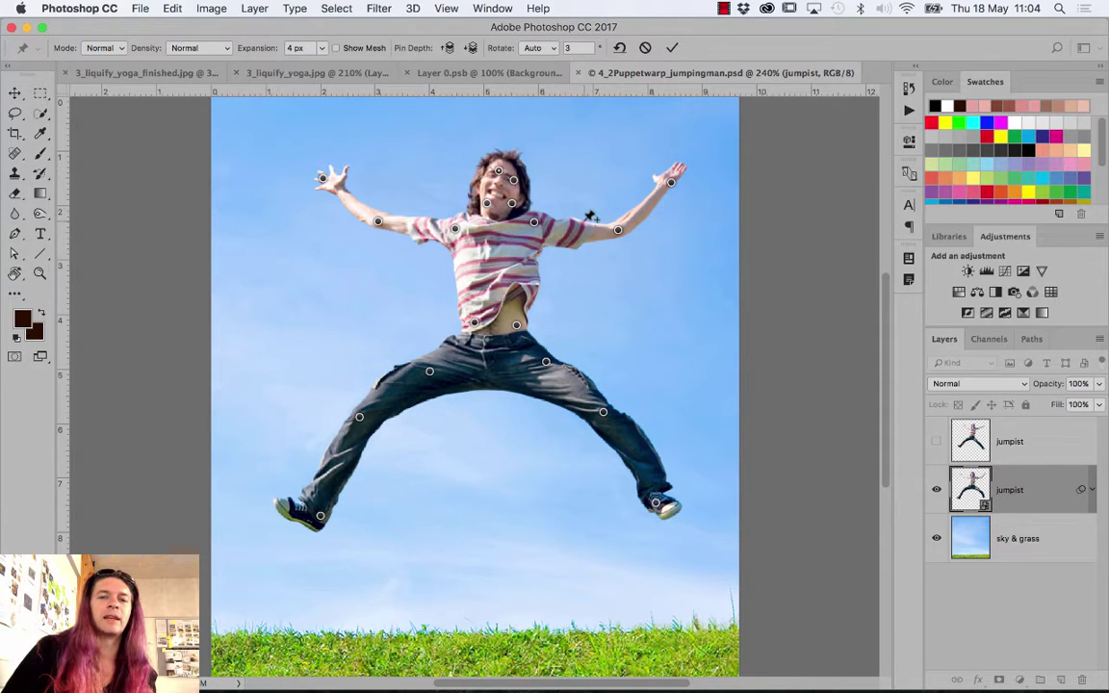
Try raised and bent arm poses with the elbow and hand pins, then cancel the warp
drag(617, 229, 657, 253)
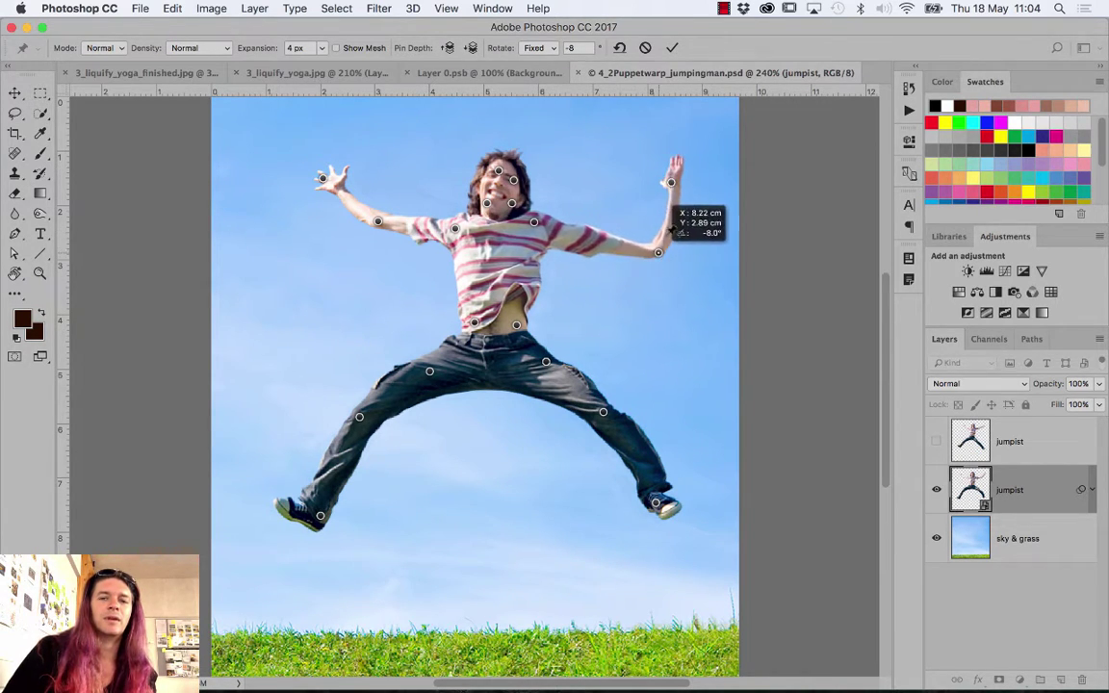
mouse_move(672, 183)
mouse_down()
mouse_move(727, 141)
mouse_move(537, 162)
mouse_move(660, 154)
mouse_up()
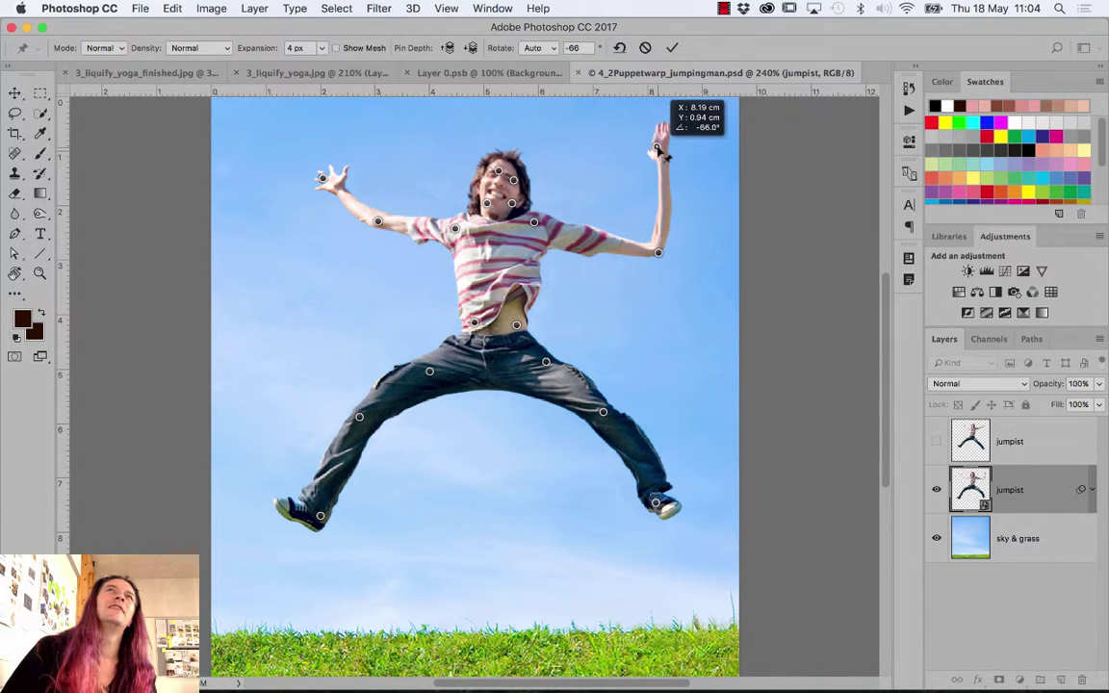
mouse_move(660, 154)
mouse_down()
mouse_move(631, 135)
mouse_move(606, 169)
mouse_move(602, 152)
mouse_up()
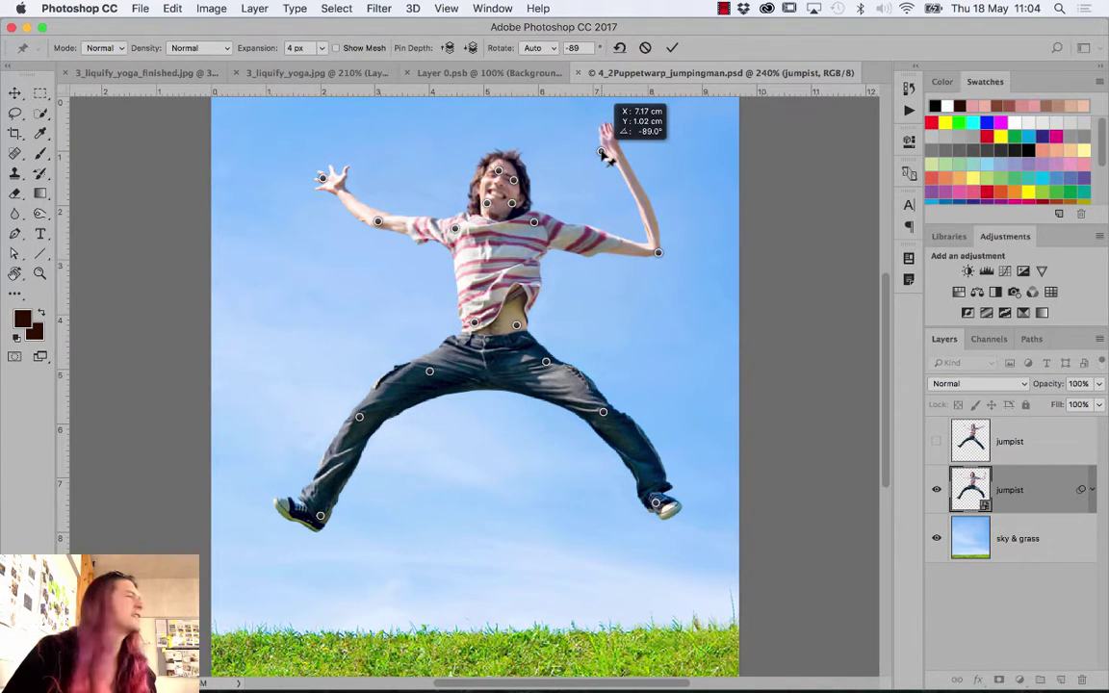
mouse_move(606, 157)
mouse_down()
mouse_move(695, 148)
mouse_move(794, 159)
mouse_move(675, 167)
mouse_up()
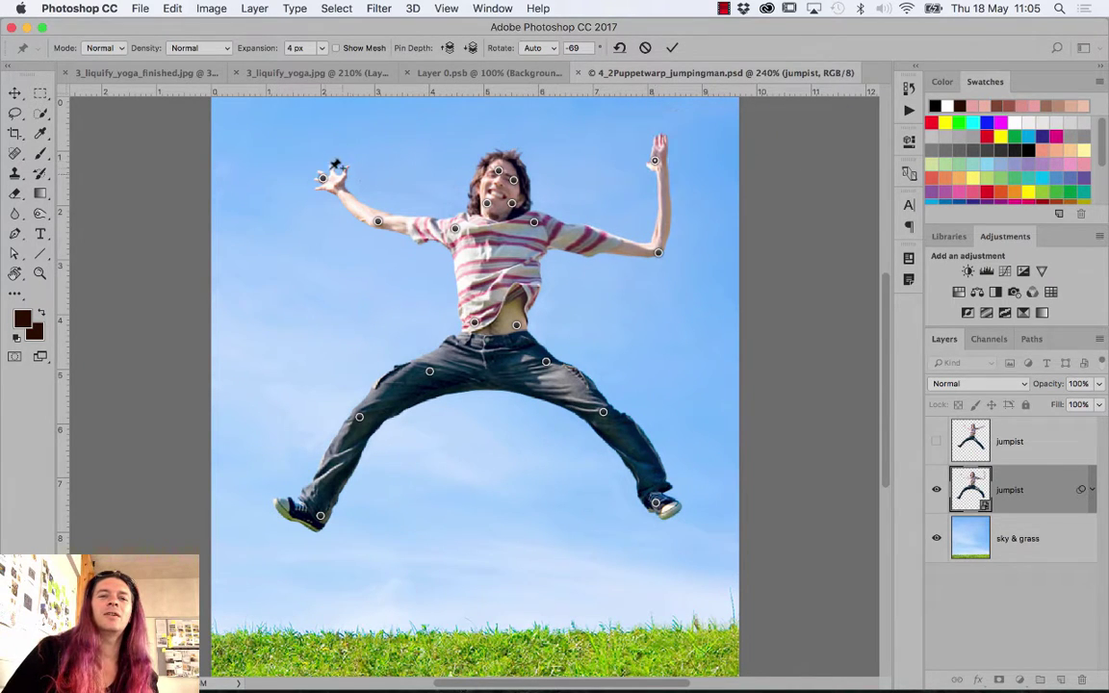
mouse_move(321, 180)
mouse_down()
mouse_move(363, 159)
mouse_move(349, 167)
mouse_up()
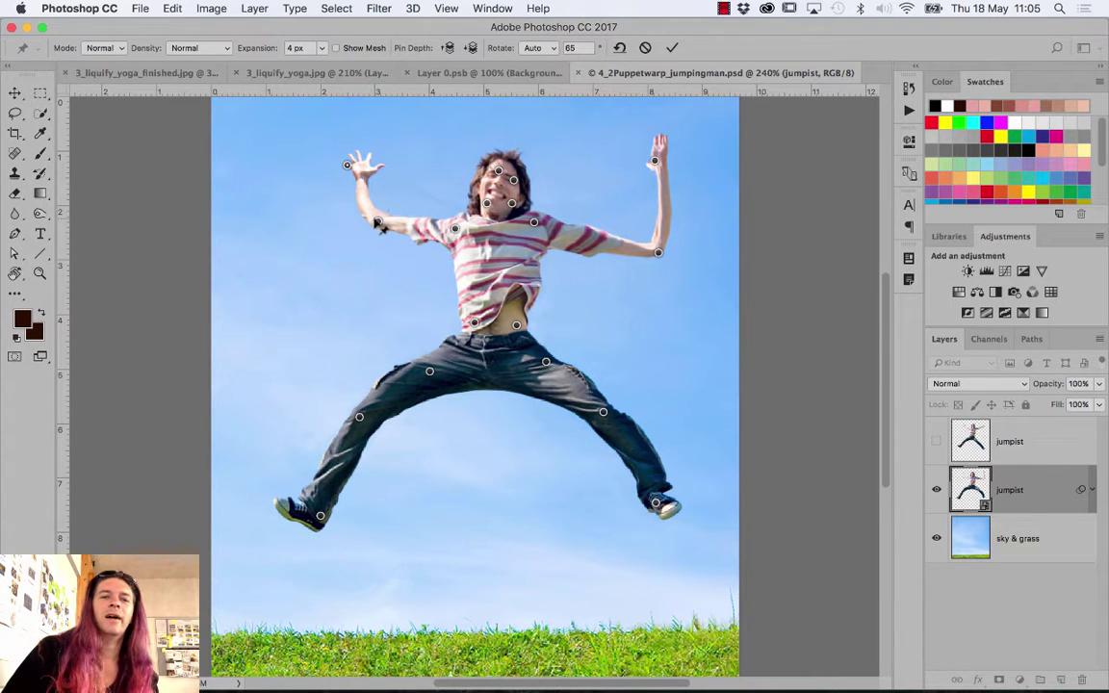
mouse_move(377, 221)
mouse_down()
mouse_move(416, 214)
mouse_move(331, 243)
mouse_move(505, 135)
mouse_move(279, 258)
mouse_move(630, 115)
mouse_move(323, 289)
mouse_move(594, 136)
mouse_move(487, 123)
mouse_move(262, 204)
mouse_move(525, 187)
mouse_move(351, 115)
mouse_move(309, 327)
mouse_move(449, 121)
mouse_move(302, 208)
mouse_move(378, 247)
mouse_move(388, 135)
mouse_move(245, 192)
mouse_move(339, 307)
mouse_move(389, 279)
mouse_move(365, 135)
mouse_move(354, 152)
mouse_move(292, 176)
mouse_move(339, 230)
mouse_move(431, 169)
mouse_move(369, 142)
mouse_move(236, 181)
mouse_move(297, 230)
mouse_move(376, 238)
mouse_move(366, 281)
mouse_move(414, 193)
mouse_move(377, 269)
mouse_move(419, 233)
mouse_move(406, 206)
mouse_up()
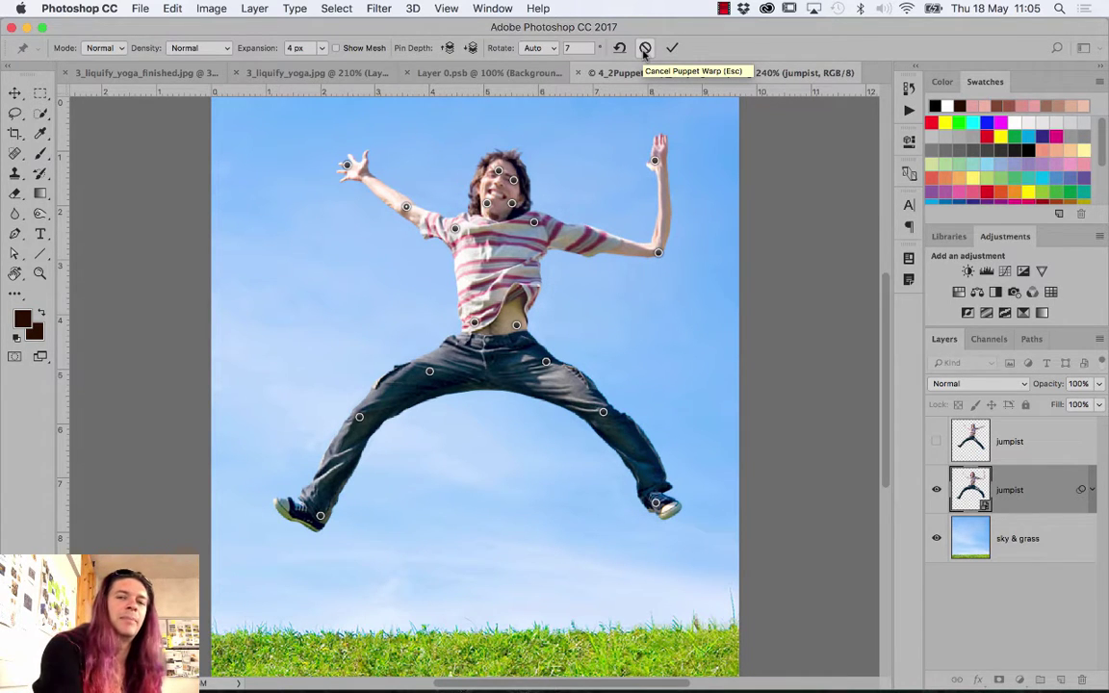
click(644, 50)
Toggle the two jumpist layers' visibility to compare poses and open the History panel
click(935, 441)
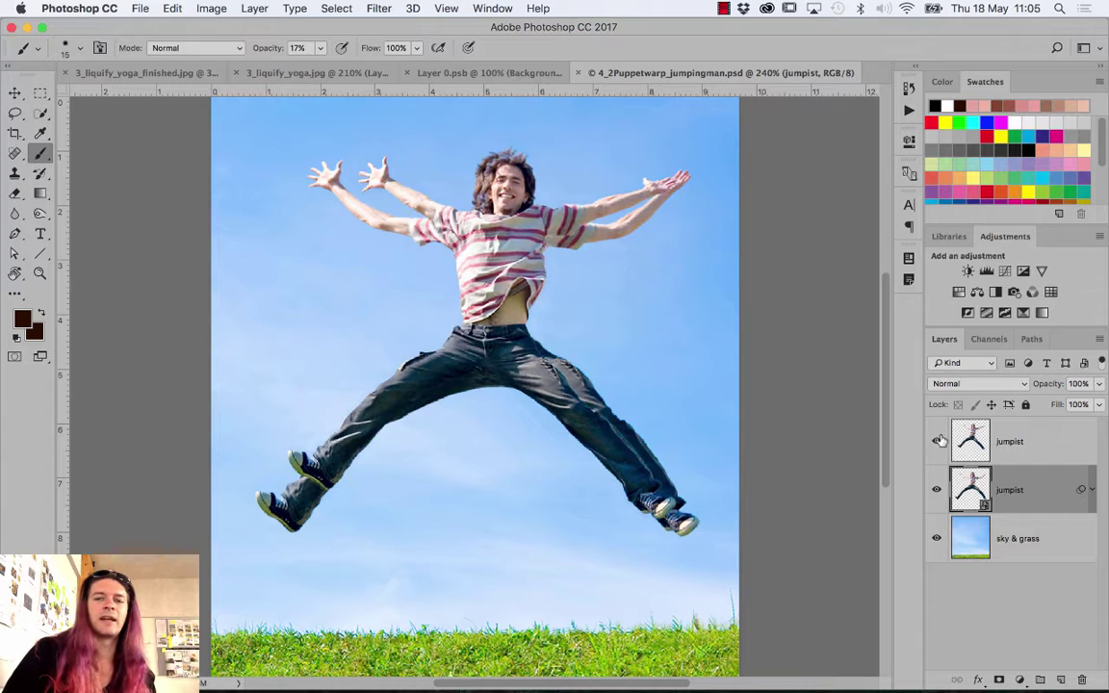
click(937, 489)
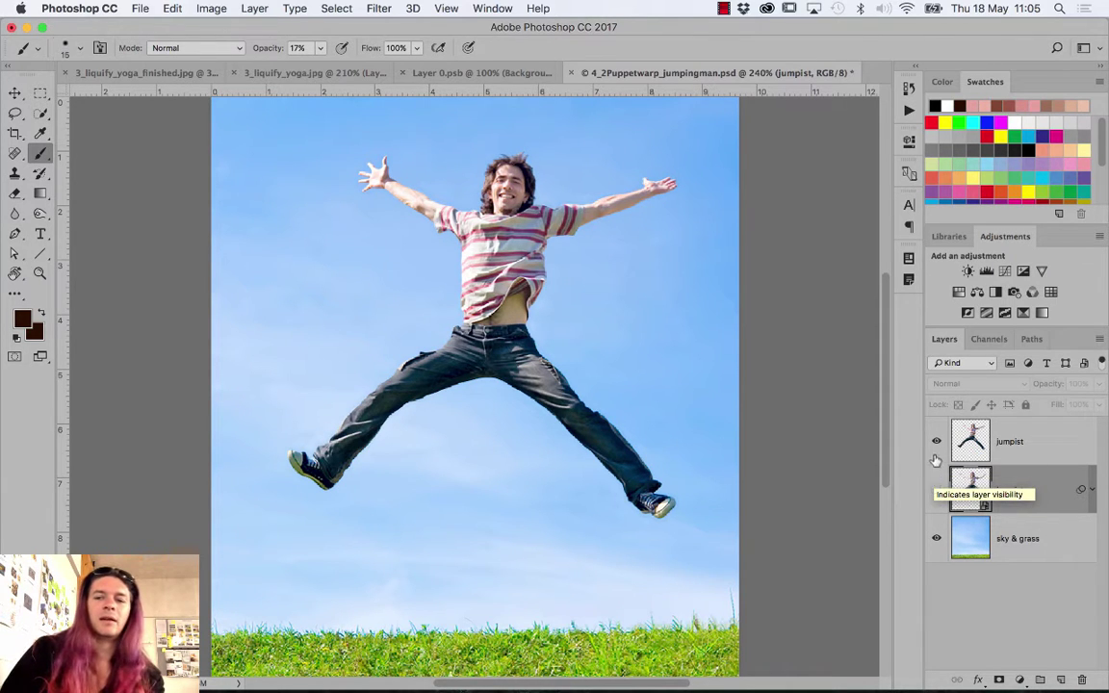
click(937, 441)
click(937, 489)
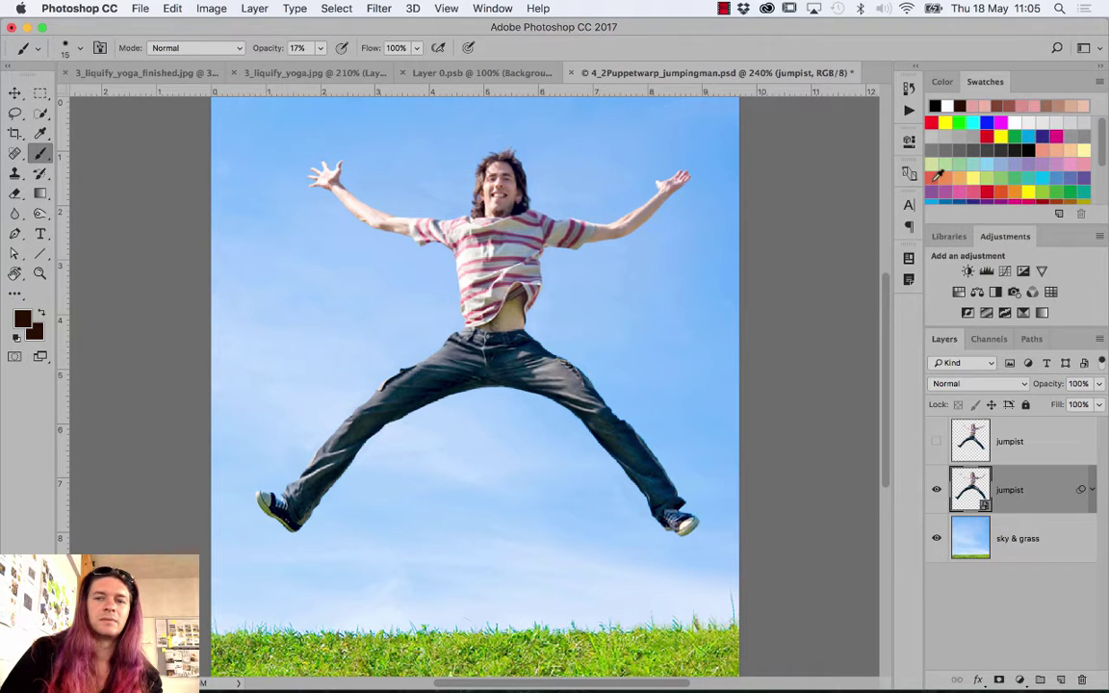
click(908, 88)
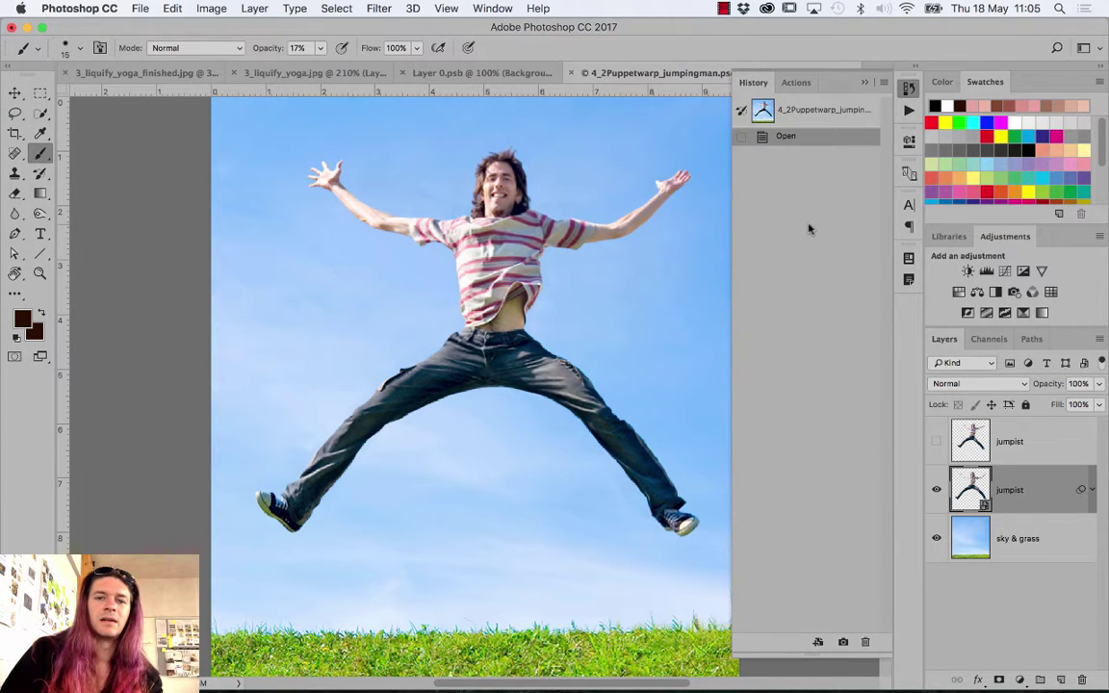
click(935, 490)
click(936, 441)
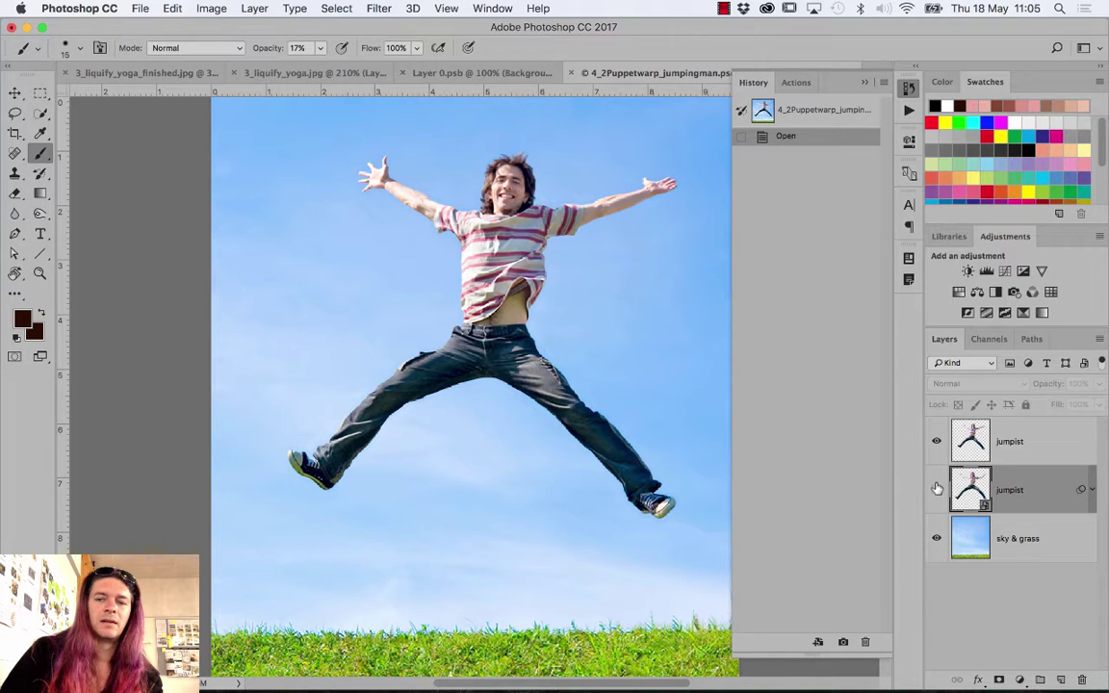
Reorder the jumpist layers so the warped pose is on top, showing only it
drag(1012, 441, 1012, 510)
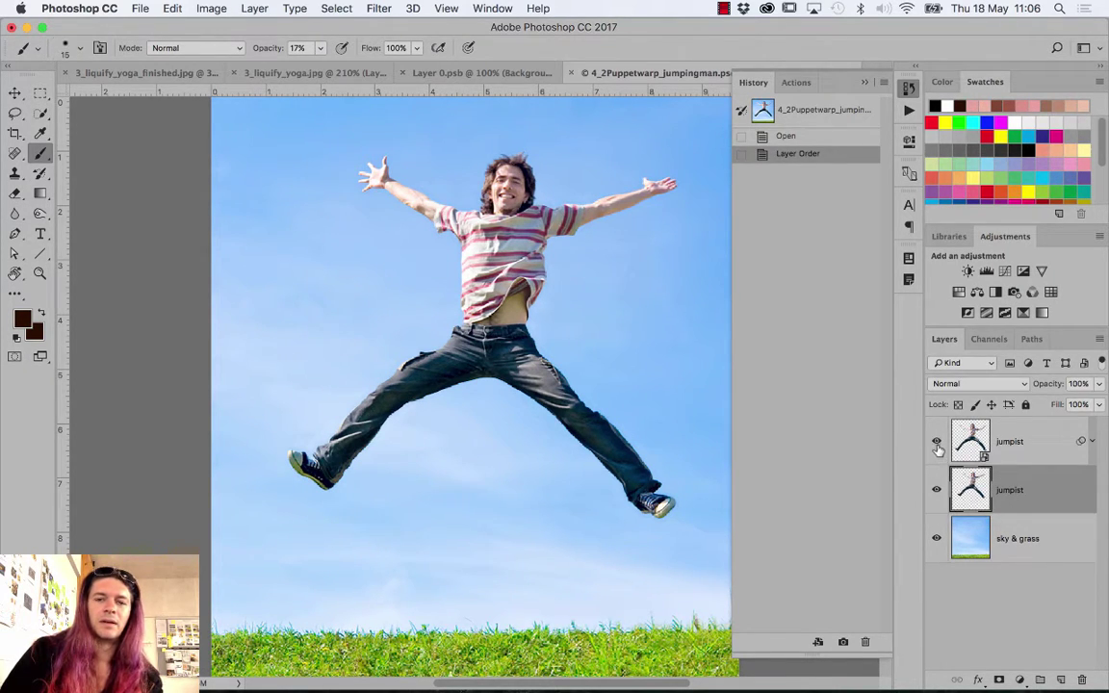
click(936, 442)
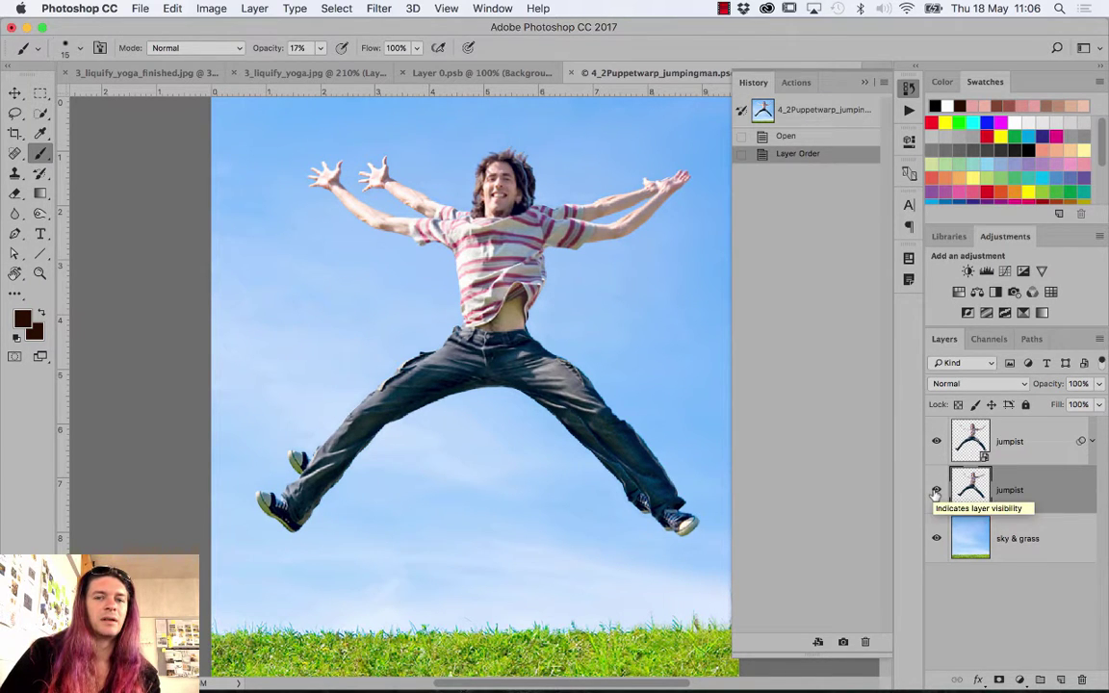
click(935, 492)
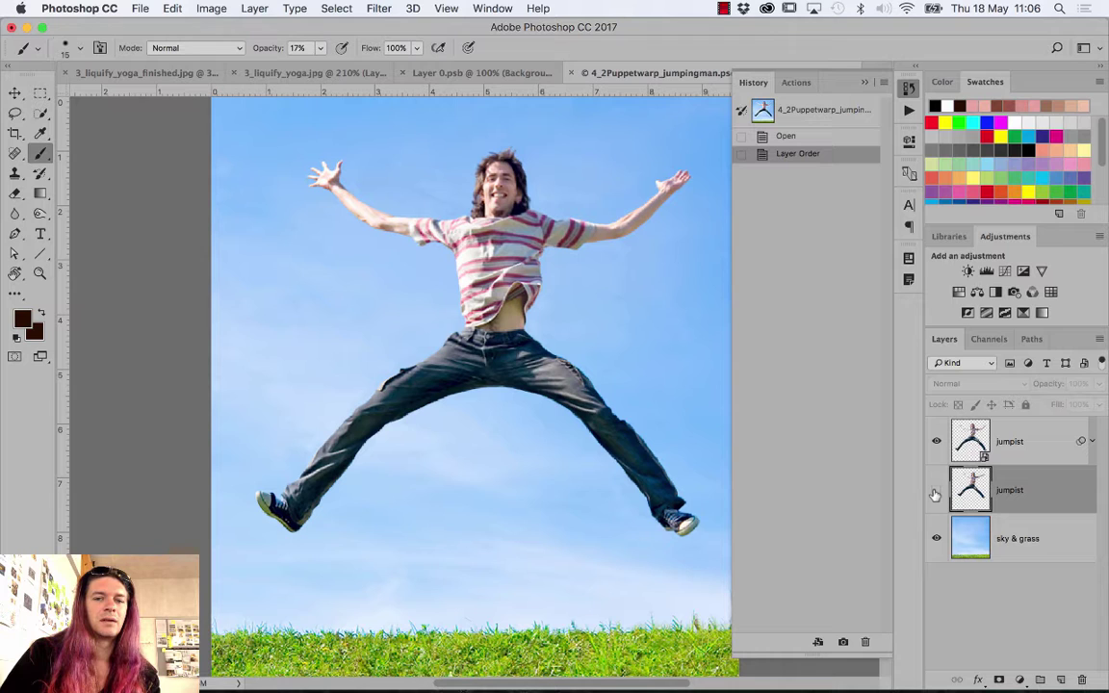
click(936, 490)
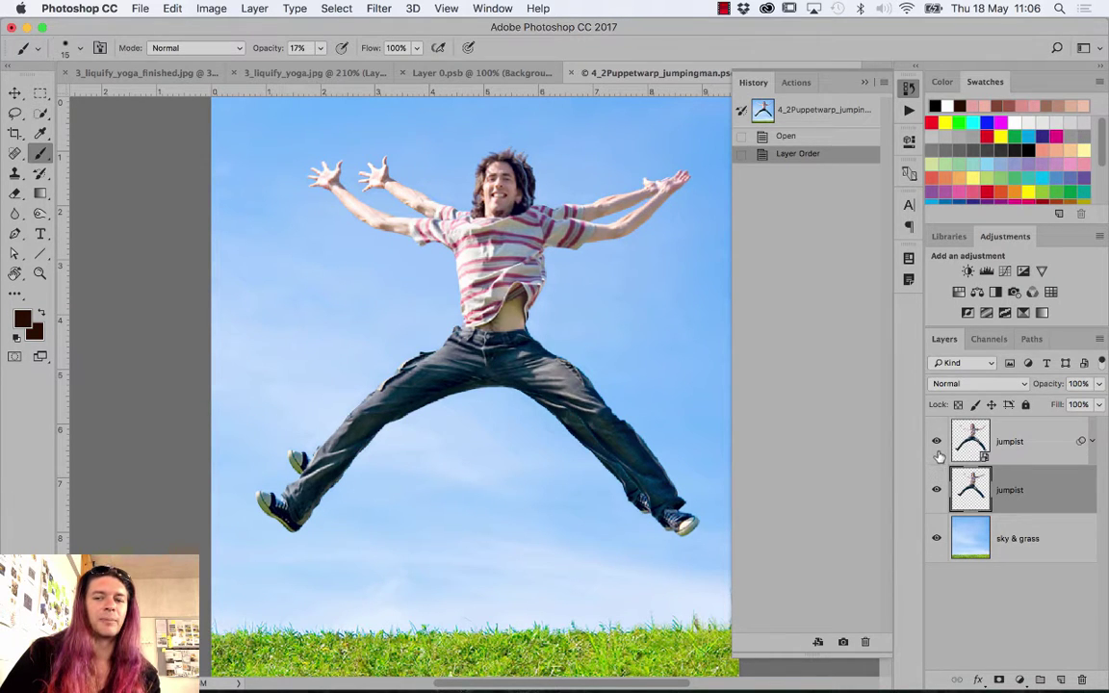
click(938, 454)
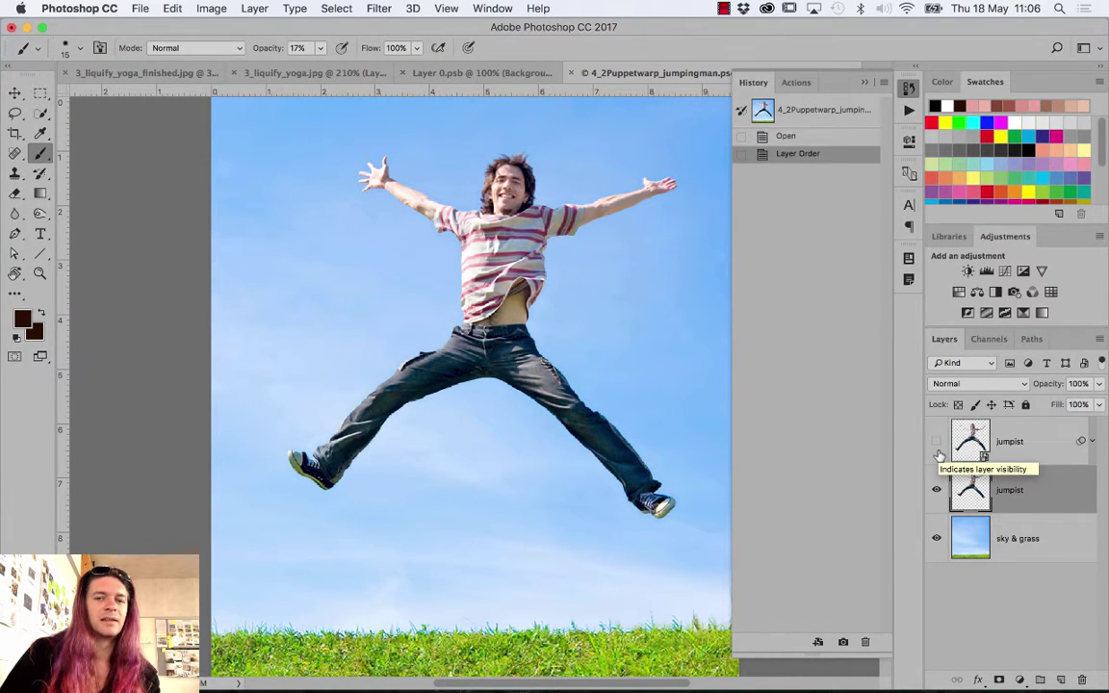
click(936, 490)
click(936, 443)
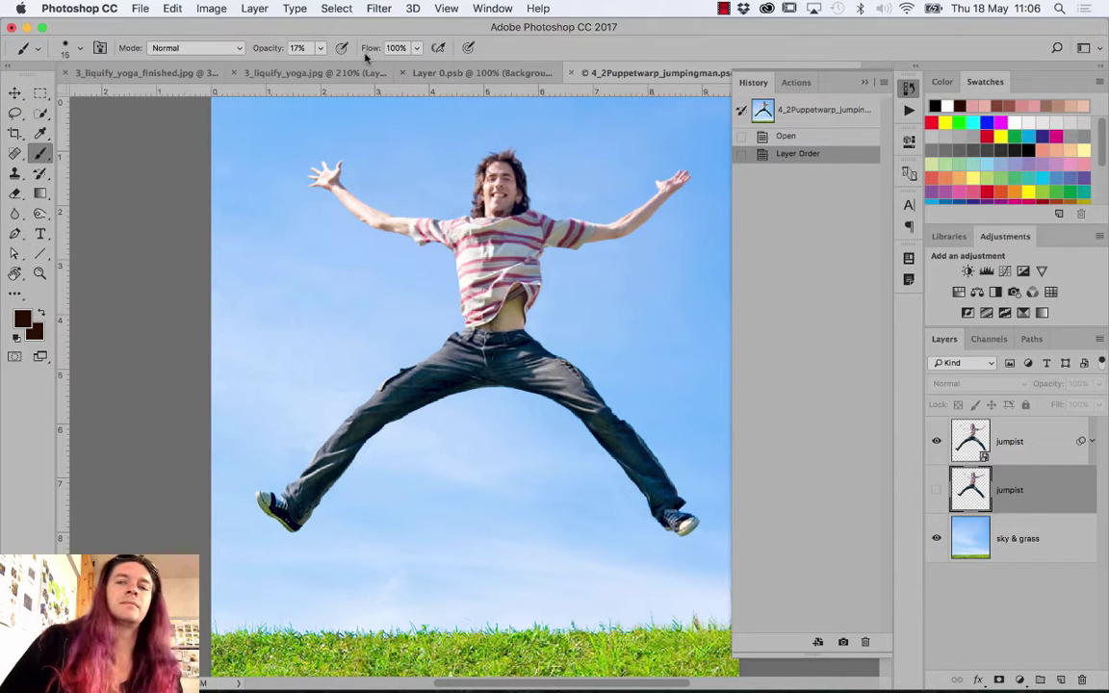
In the Open dialog, Quick Look preview 4_3puppetwarp.psd and extraressource.jpg
click(145, 8)
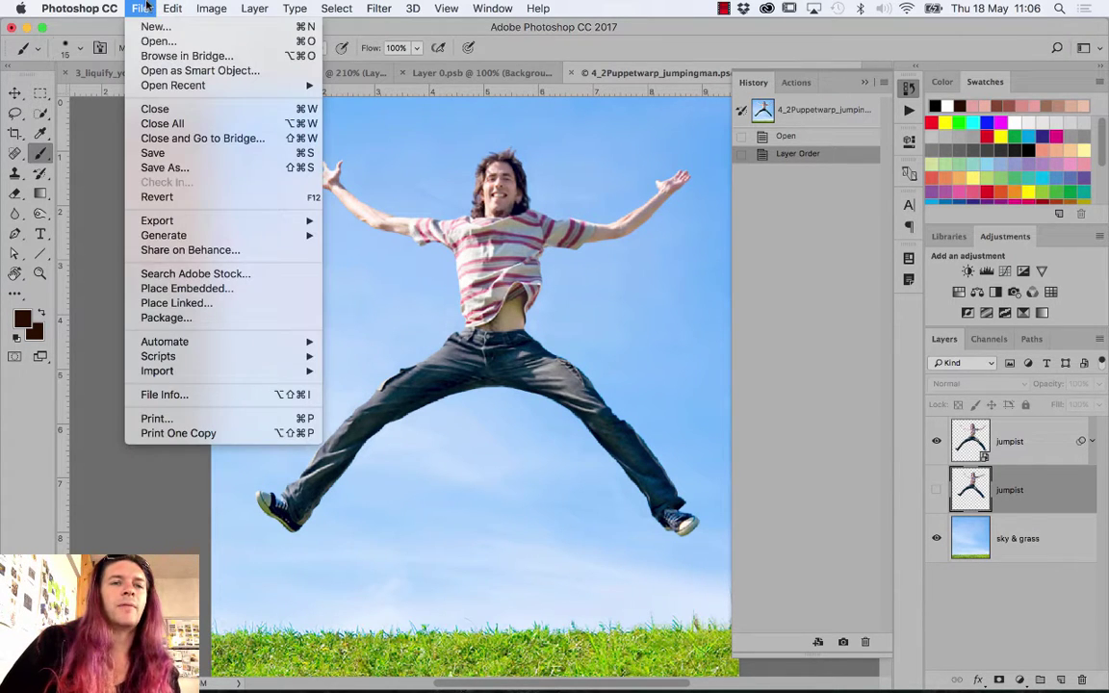
click(144, 8)
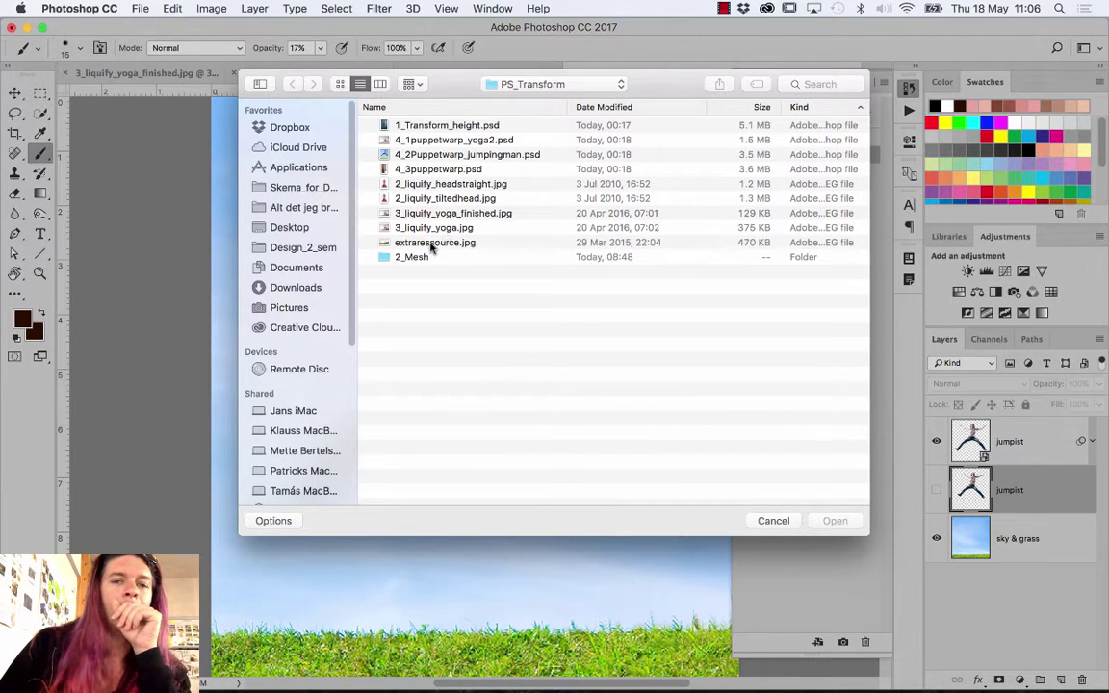
click(455, 174)
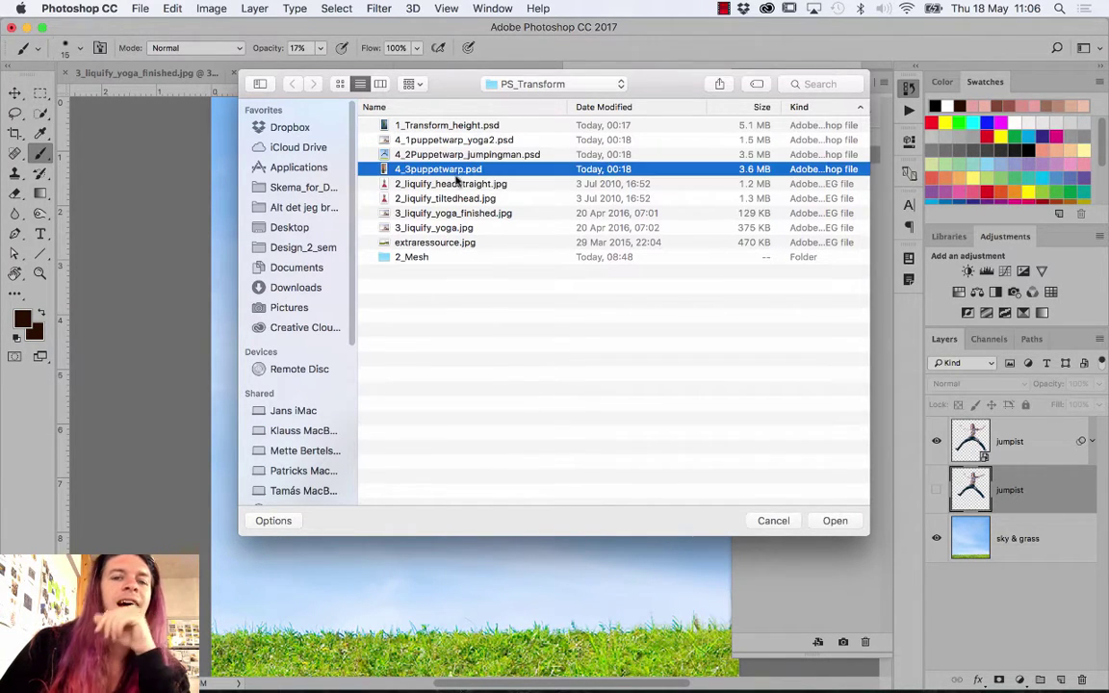
key(space)
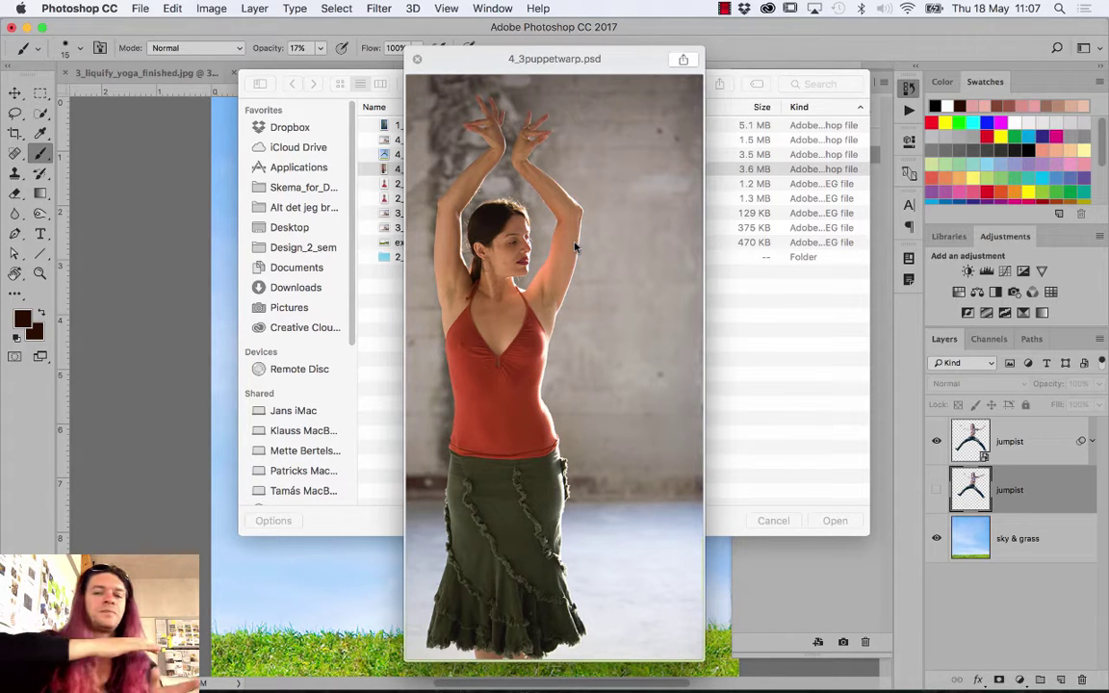
click(417, 59)
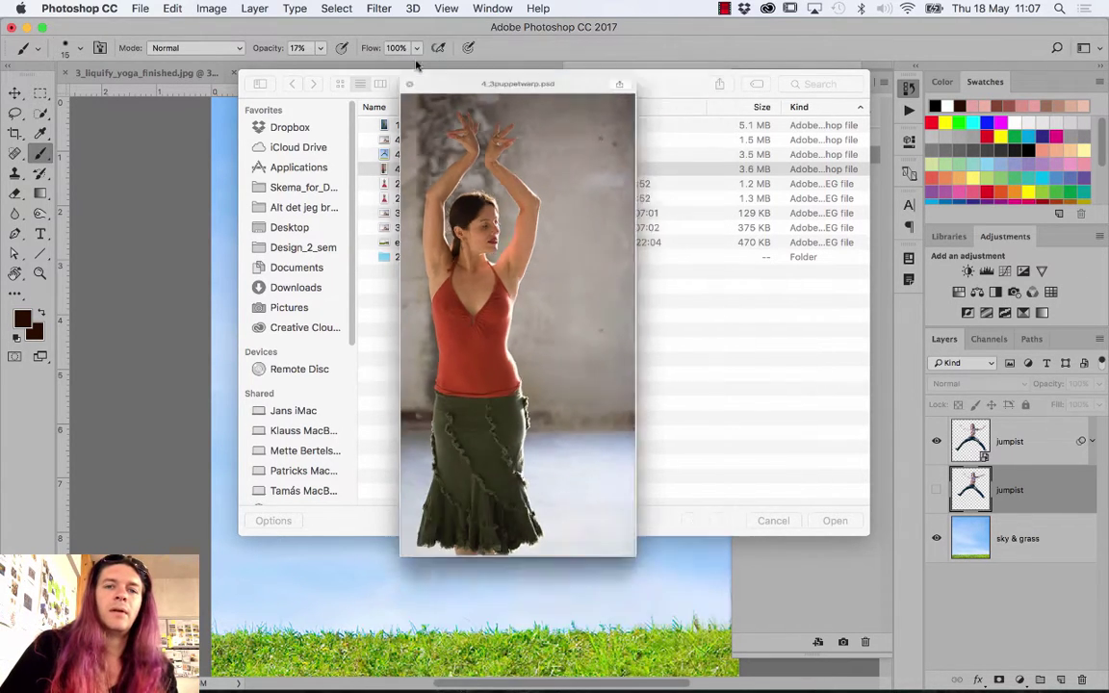
click(427, 242)
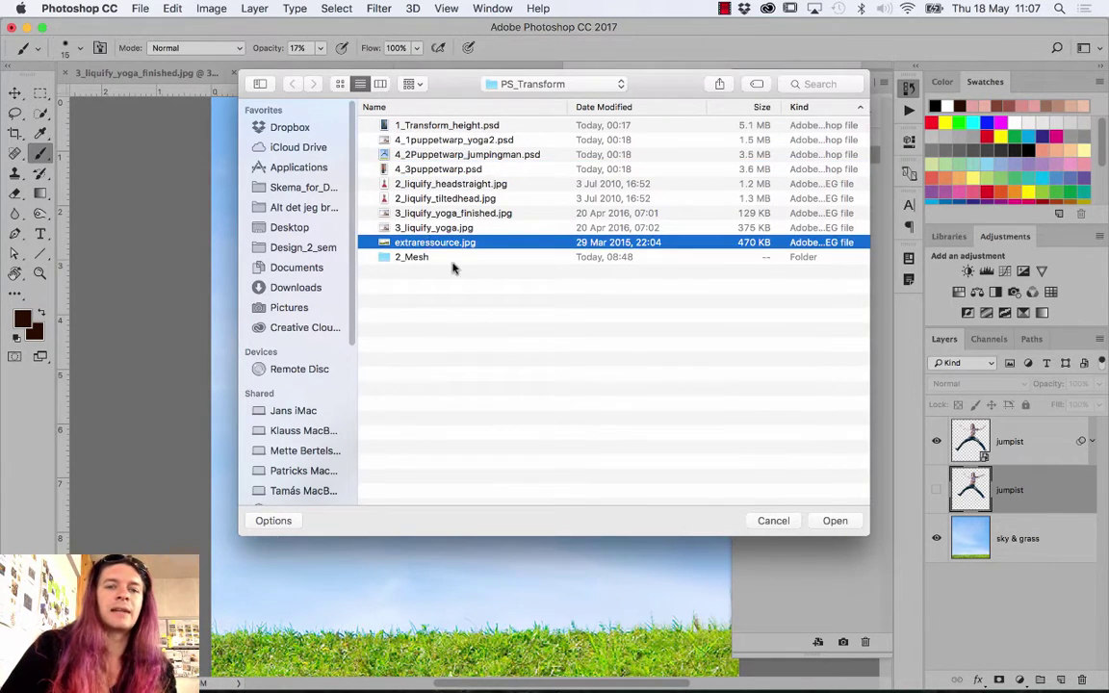
key(space)
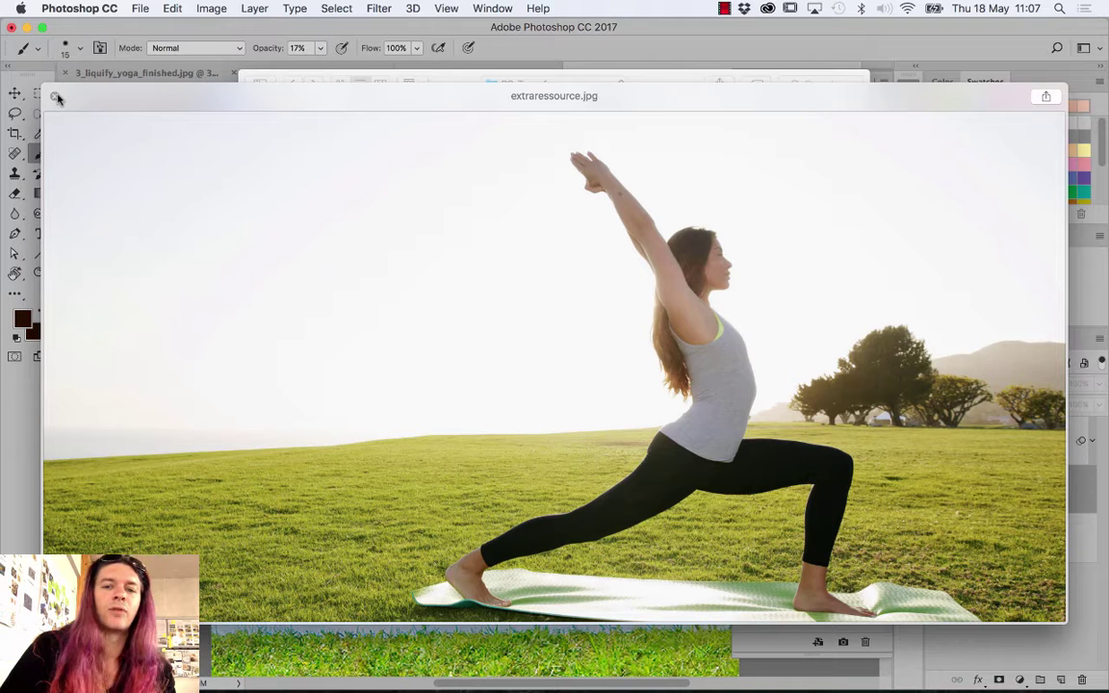
click(57, 98)
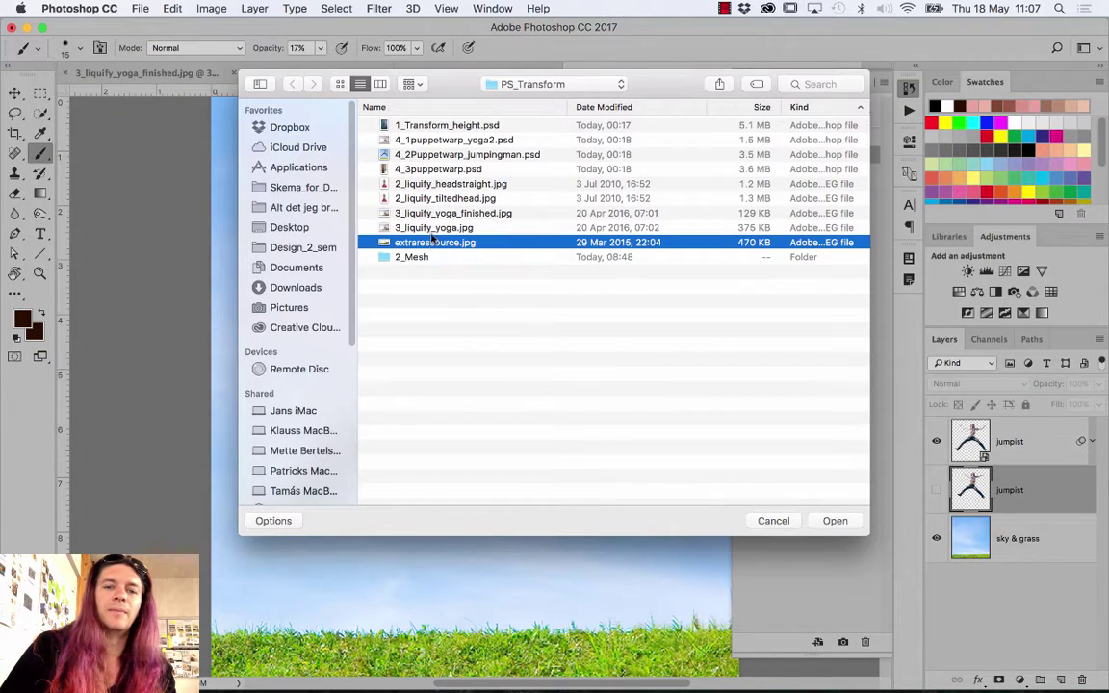
Go up to Cover_Transform via the path popup and select the PS_Manipulation folder
click(517, 90)
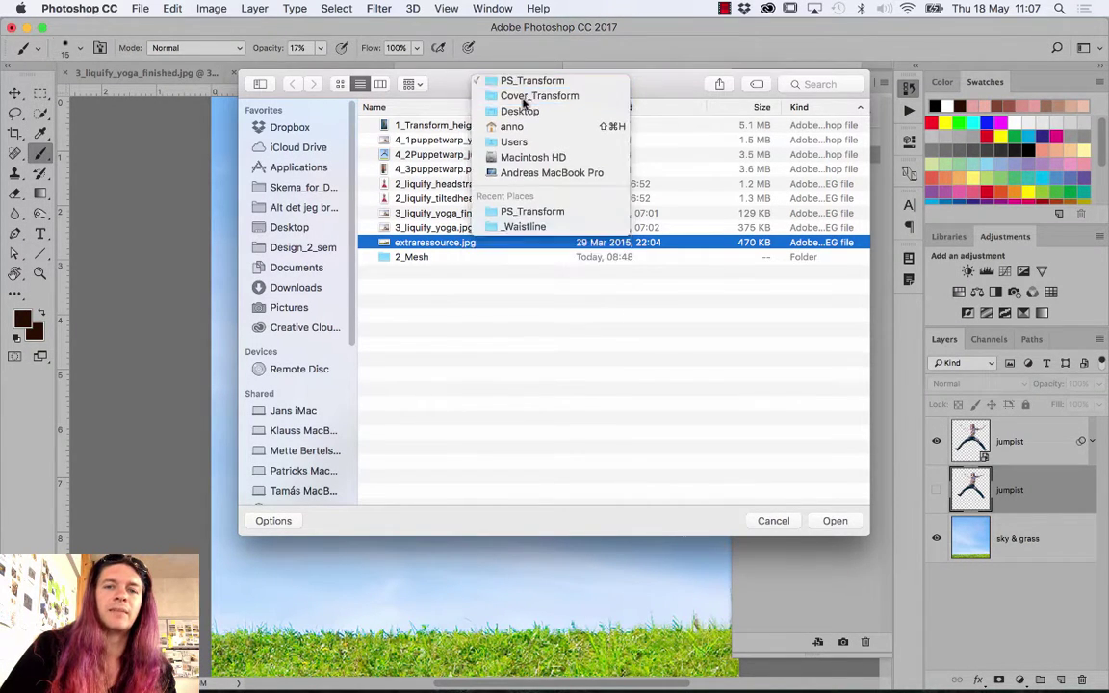
click(527, 100)
click(445, 142)
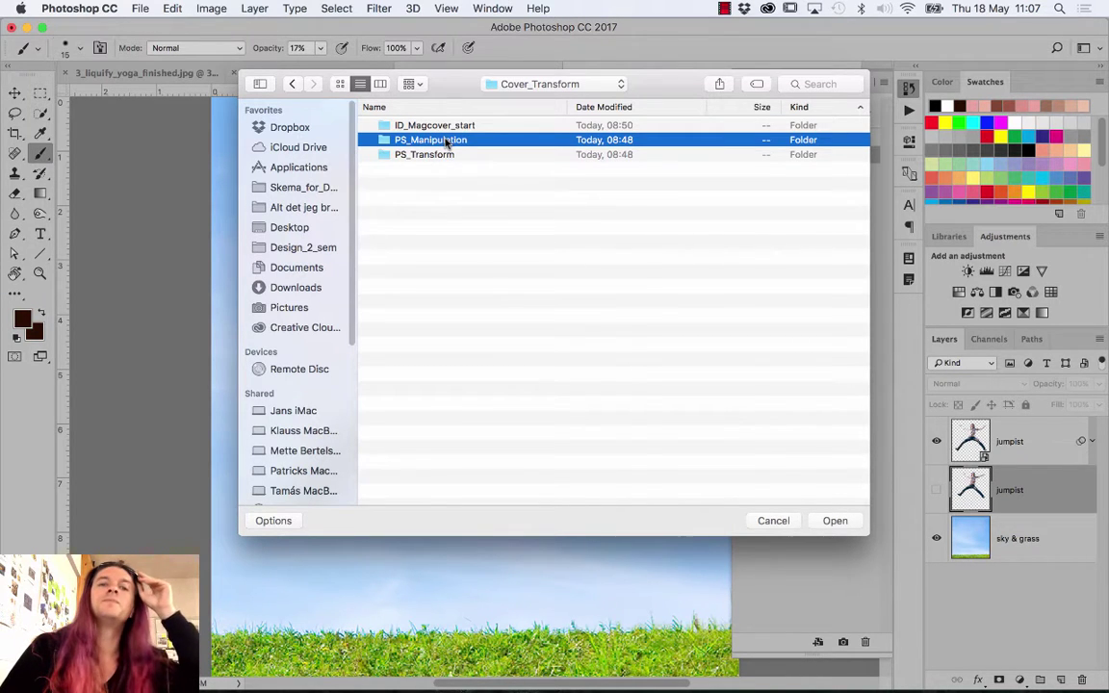
Enter PS_Manipulation and preview the female20.jpg and female14.jpg portraits
double_click(445, 140)
scroll(427, 242, down, 5)
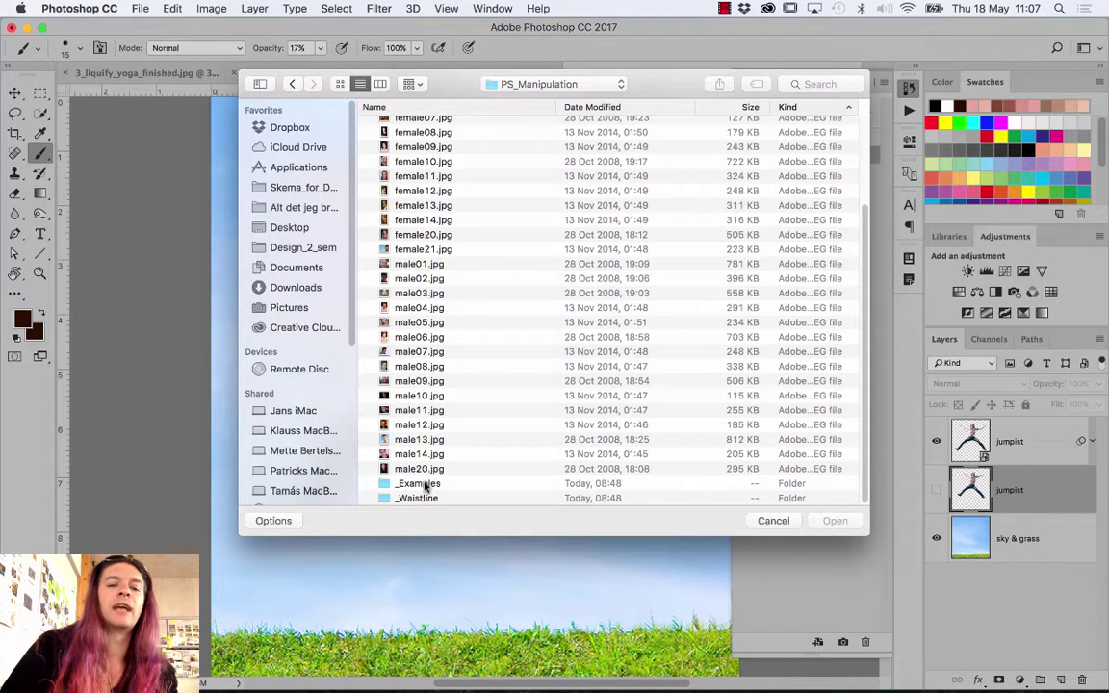
click(385, 234)
key(space)
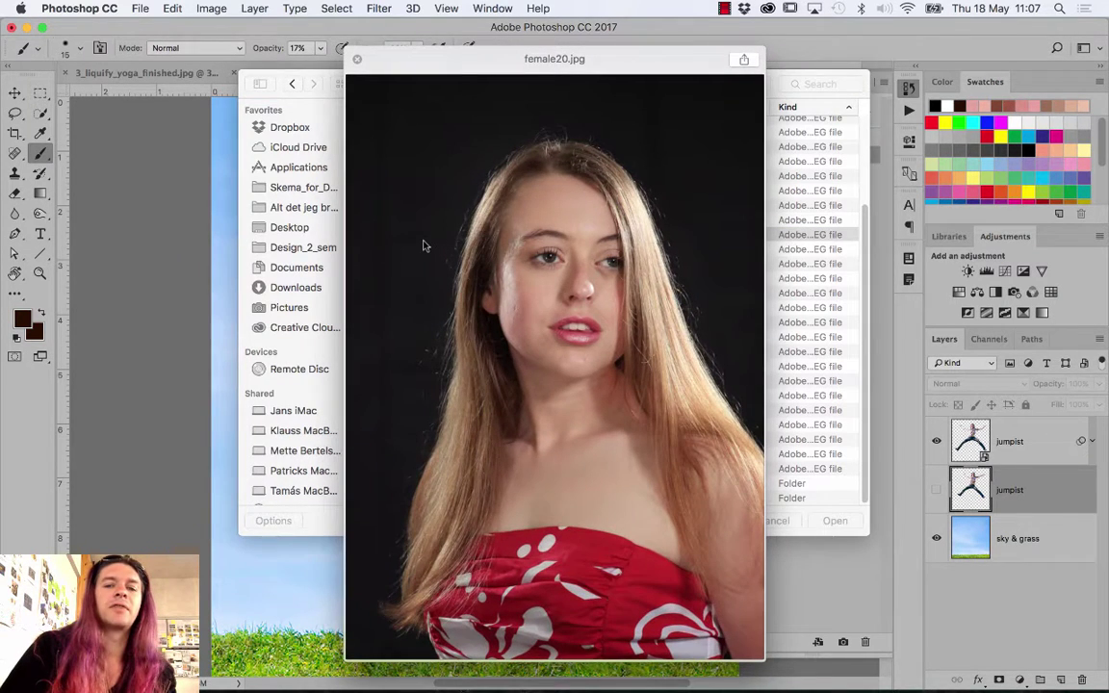
key(Up)
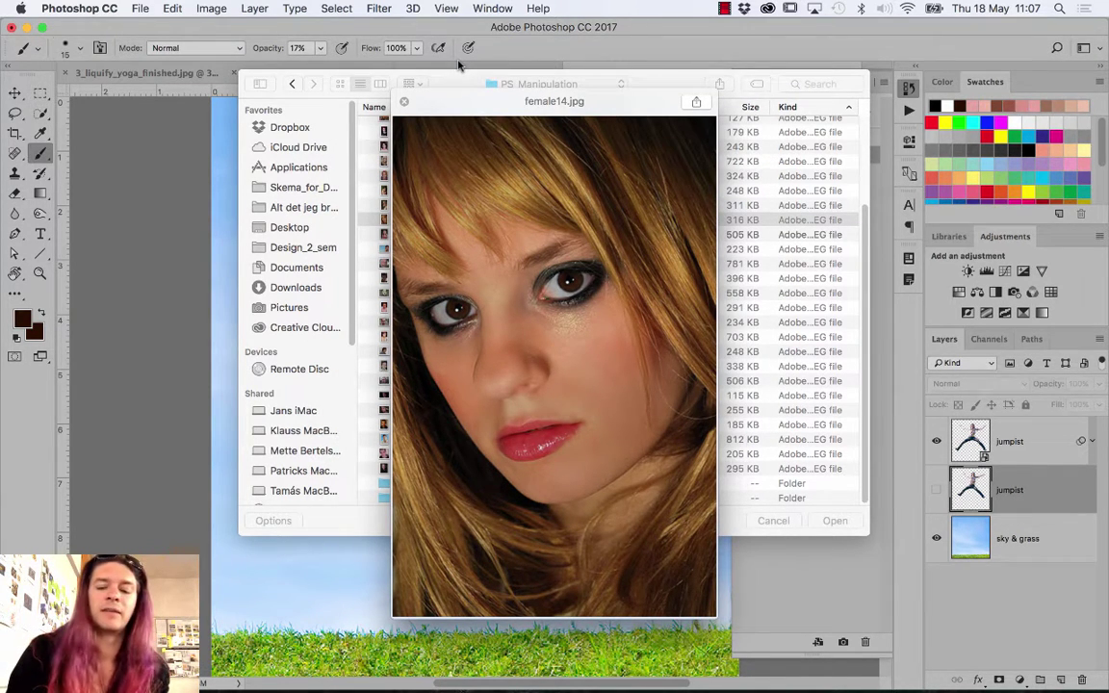
key(Down)
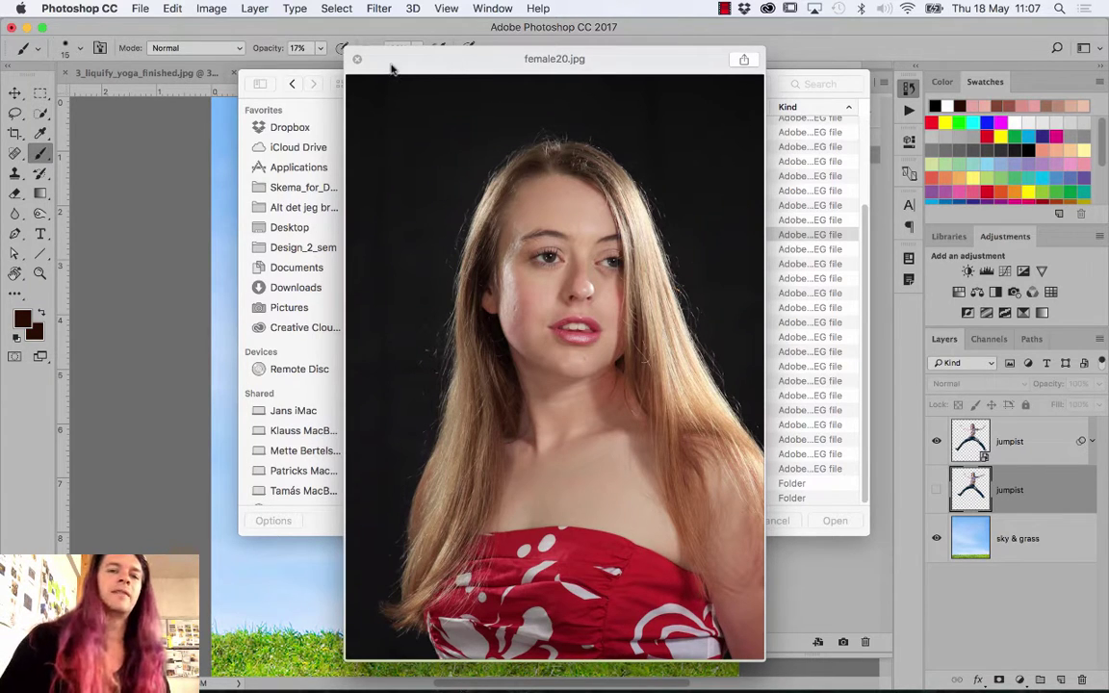
drag(391, 66, 543, 45)
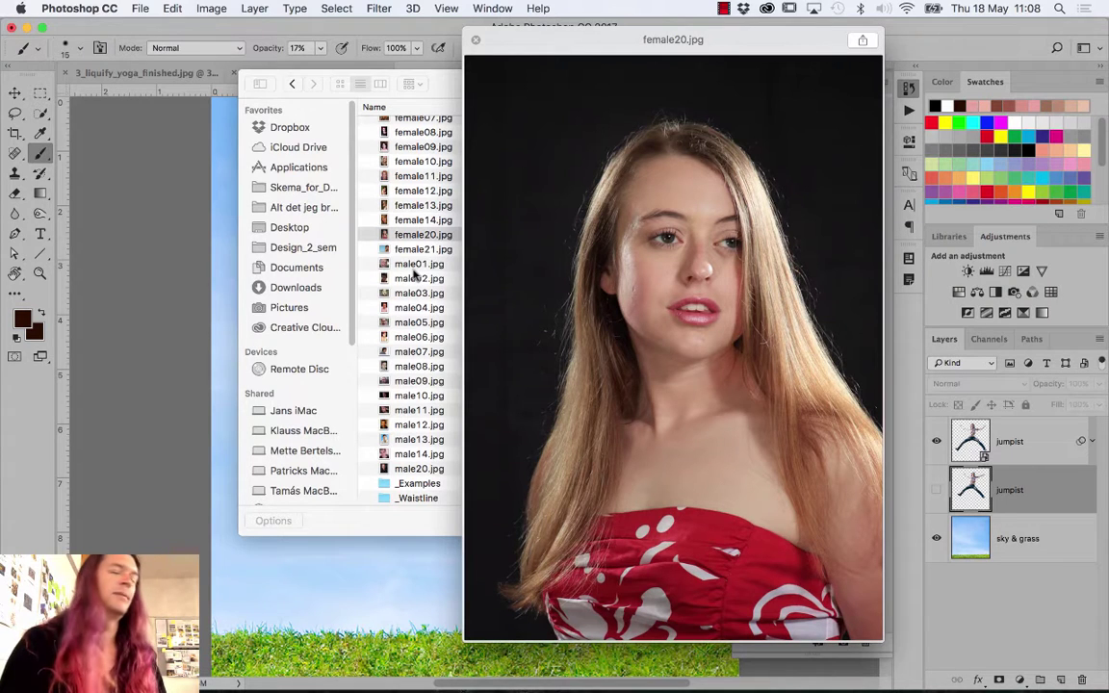
click(476, 42)
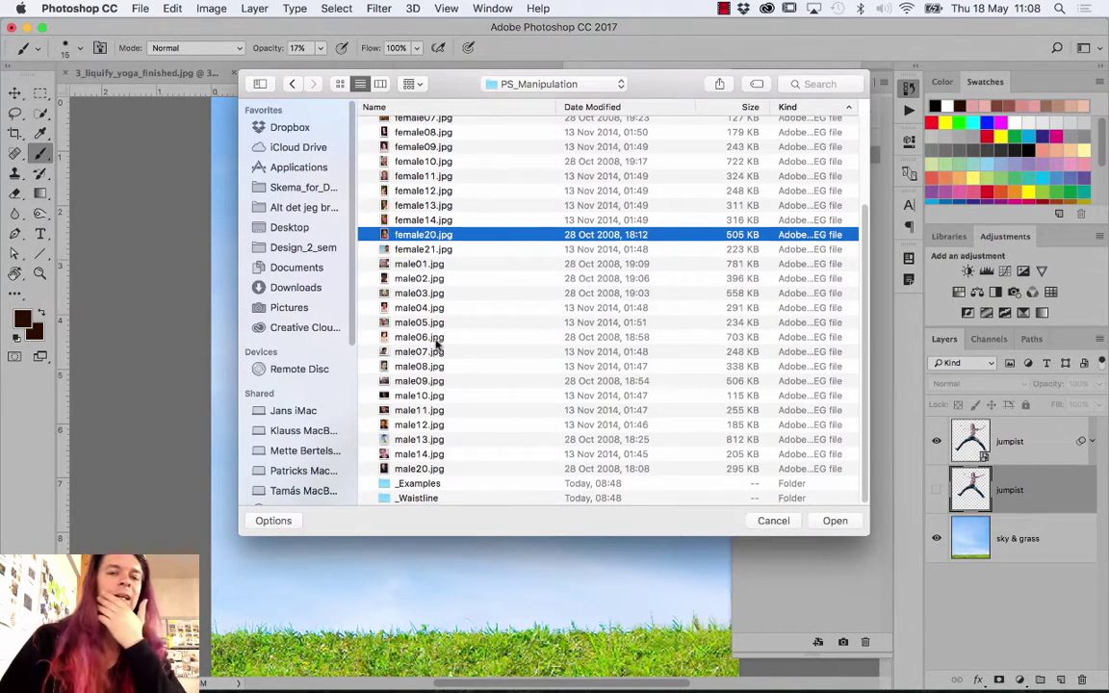
Step through previews of the portraits from female01.jpg to male11.jpg
scroll(436, 344, up, 3)
scroll(436, 343, down, 3)
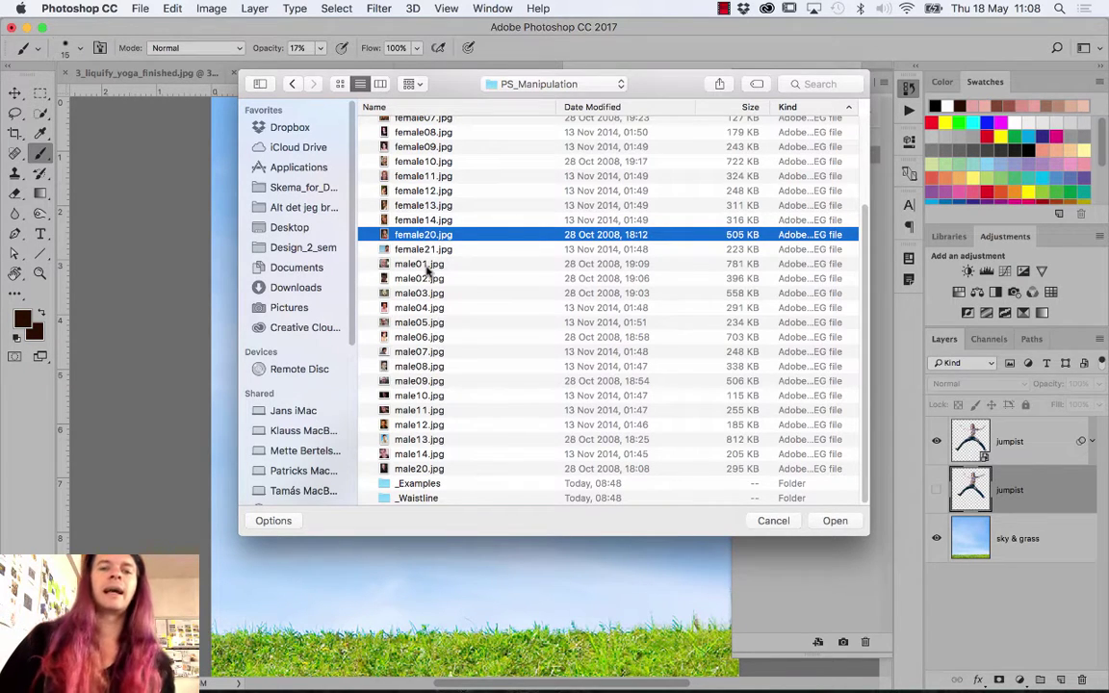
scroll(430, 273, up, 5)
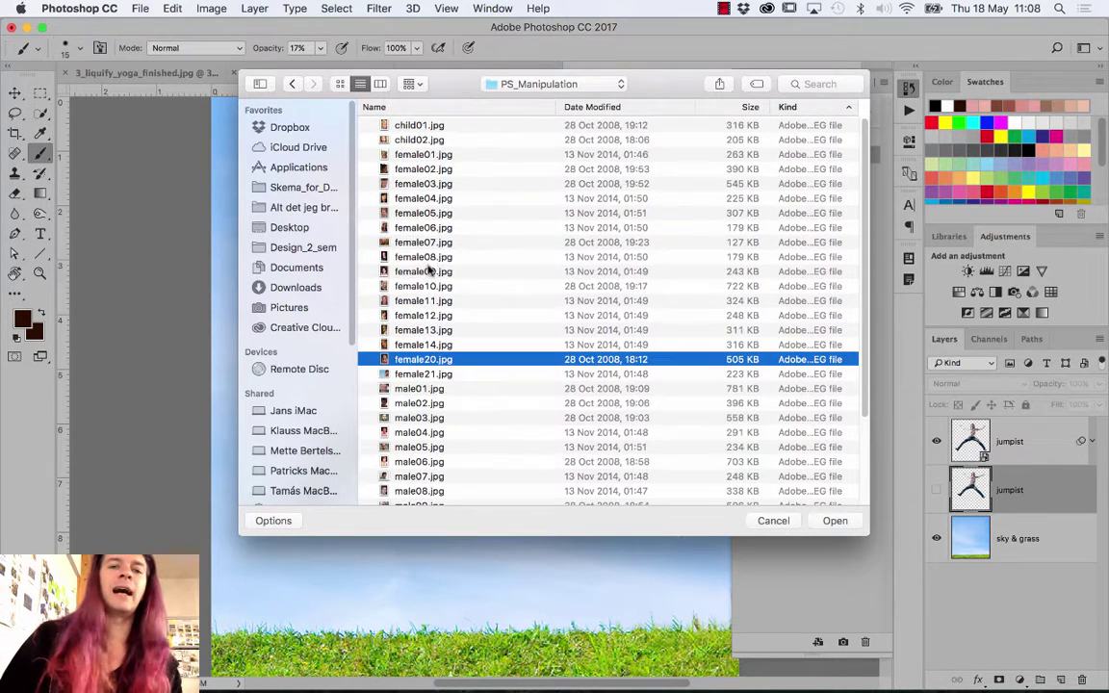
click(435, 154)
key(space)
key(Down)
key(Down)
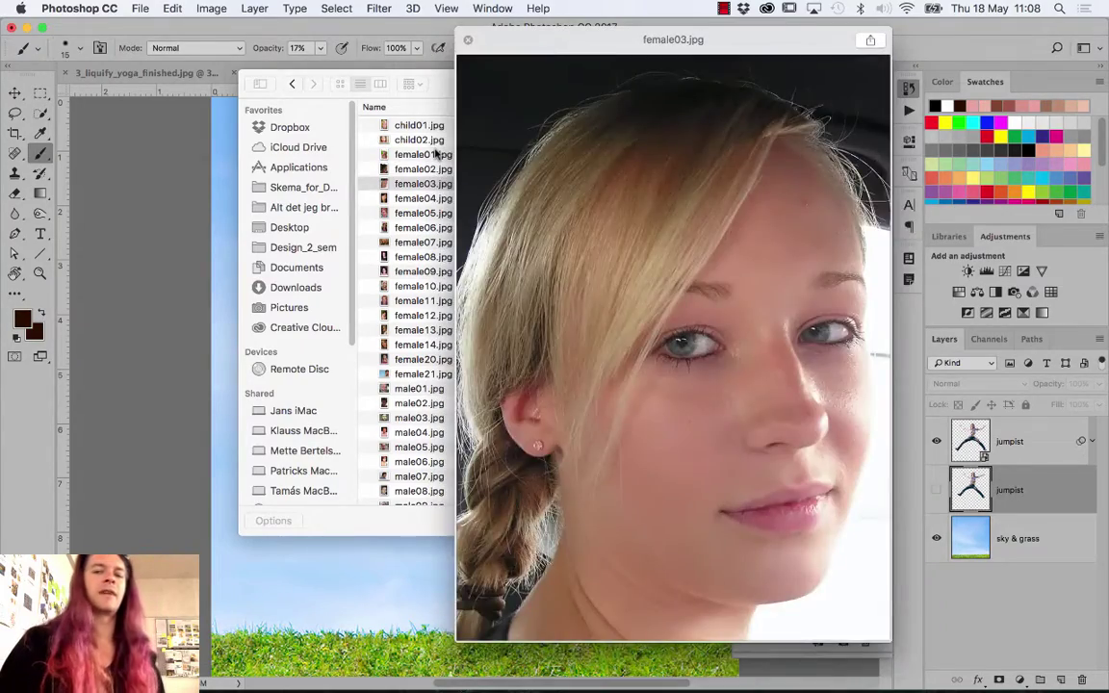
key(Down)
key(Down)
key(Down)
key(Down)
key(Down)
key(Down)
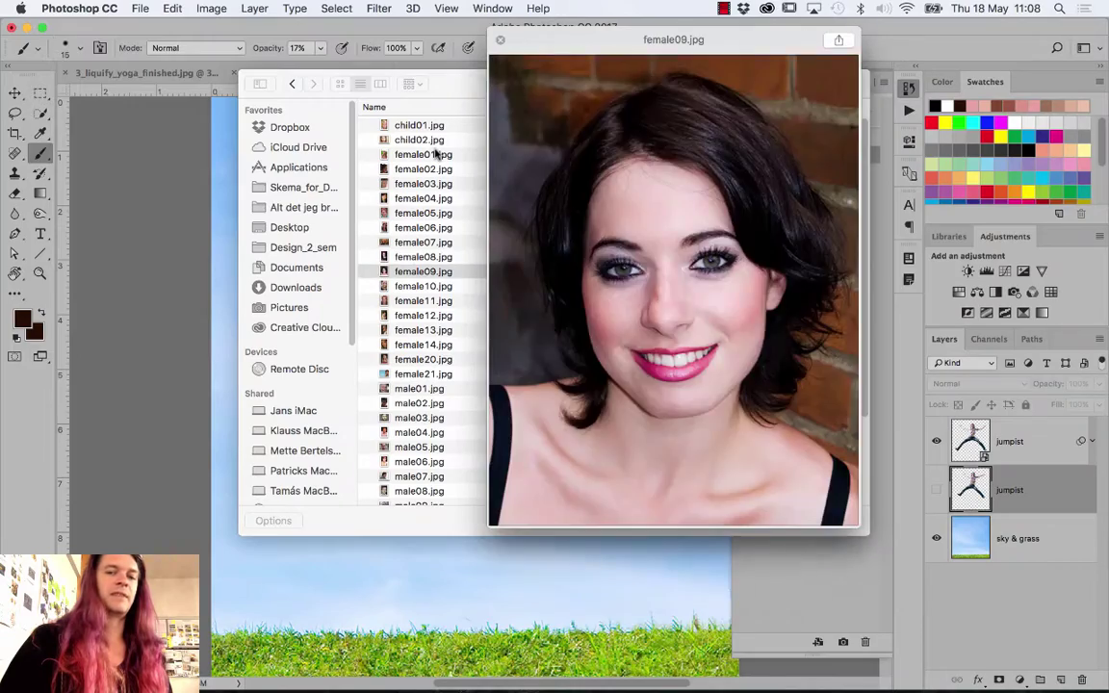
key(Down)
key(Down)
key(Down)
key(Down)
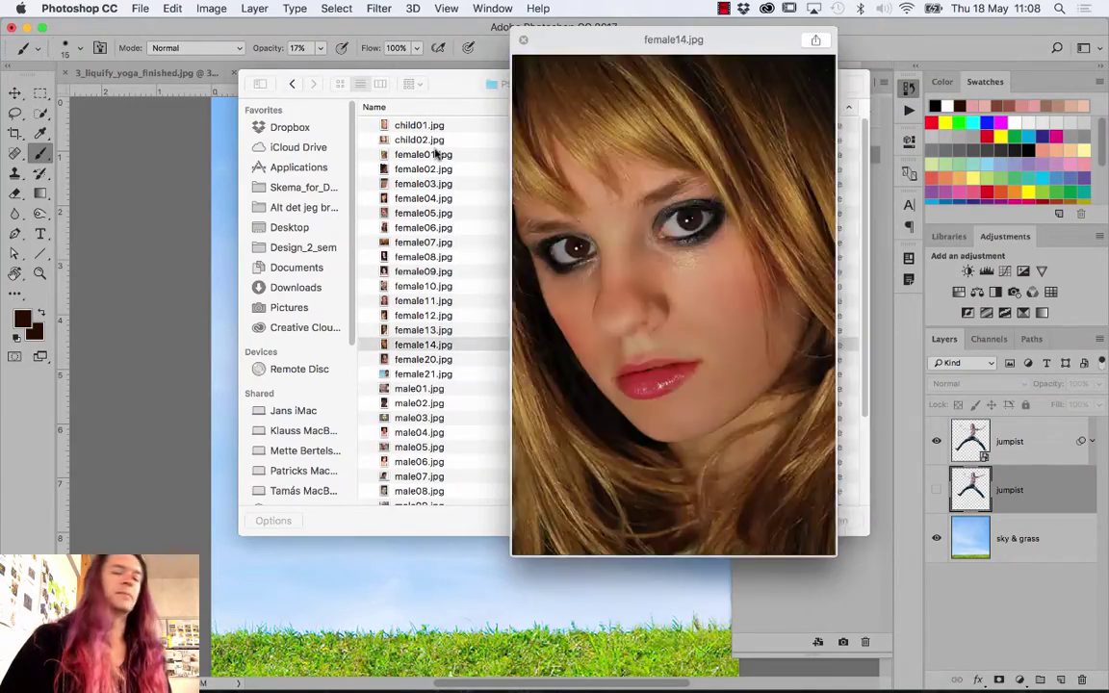
key(Down)
key(Down)
key(Down)
key(Down)
key(Down)
key(Down)
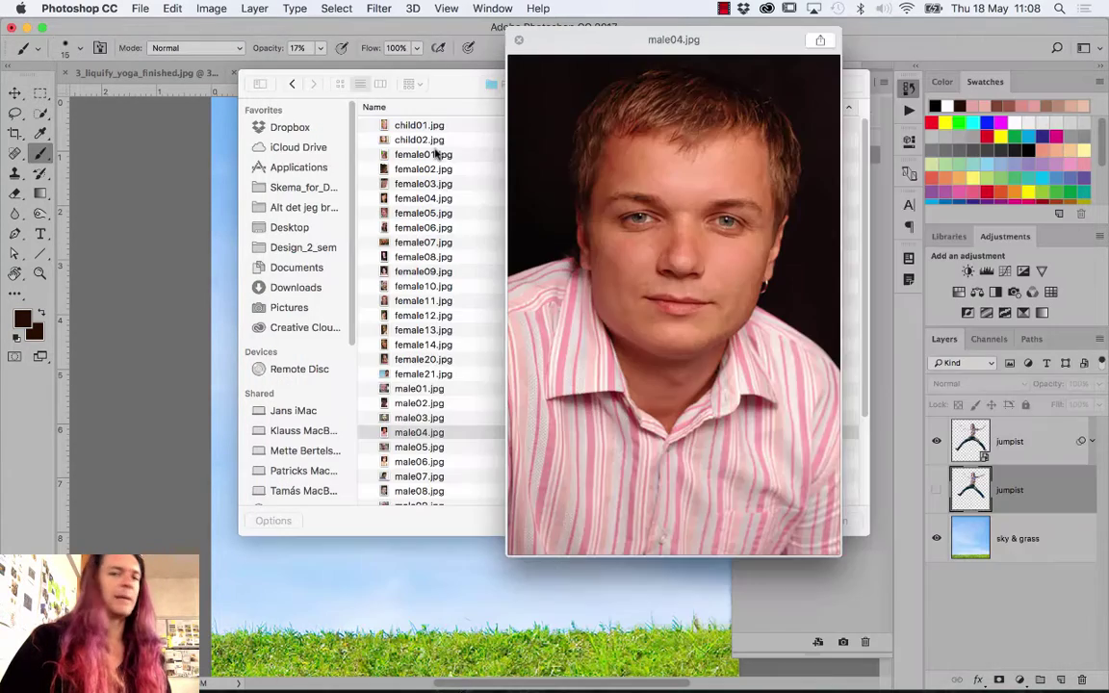
key(Down)
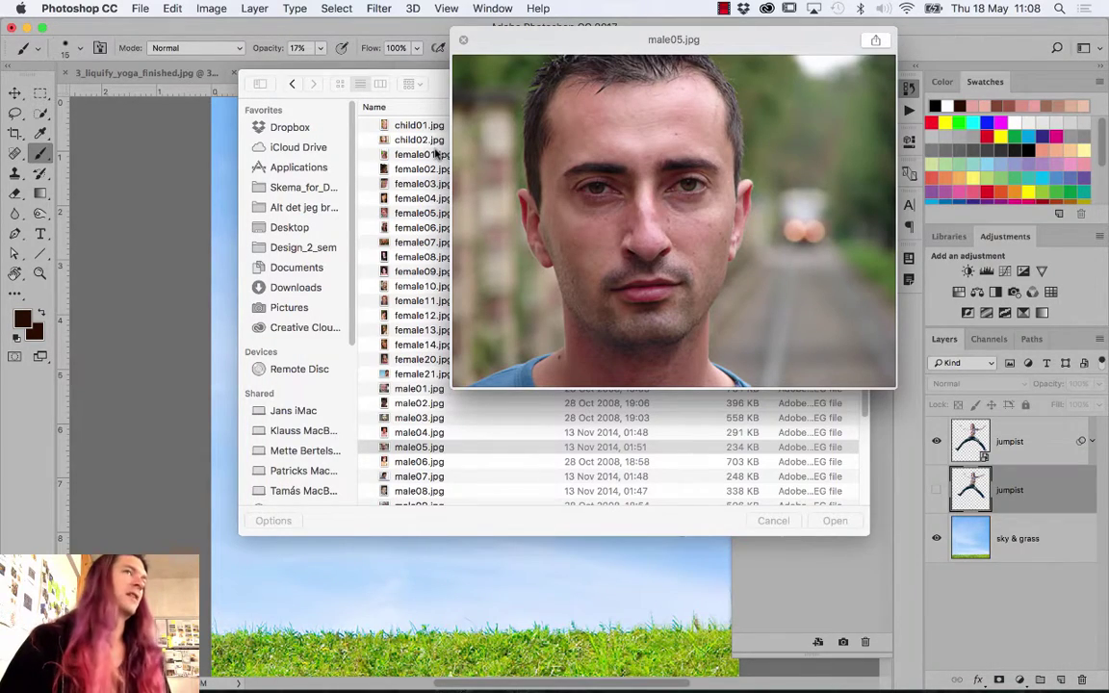
key(Down)
key(Down)
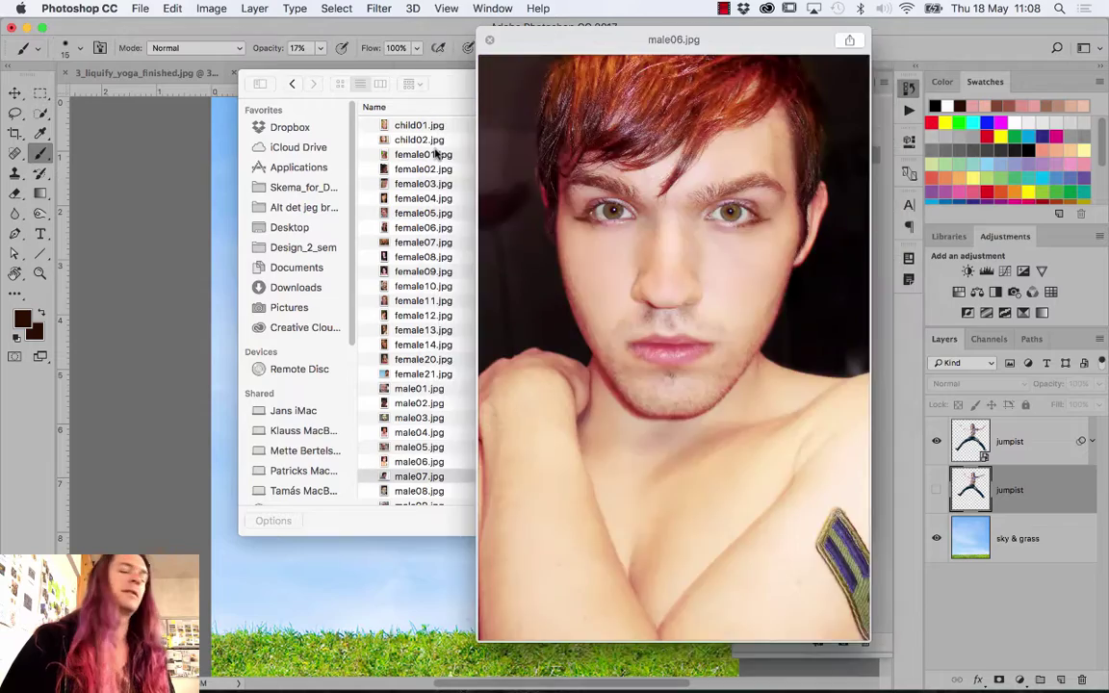
key(Down)
key(Down)
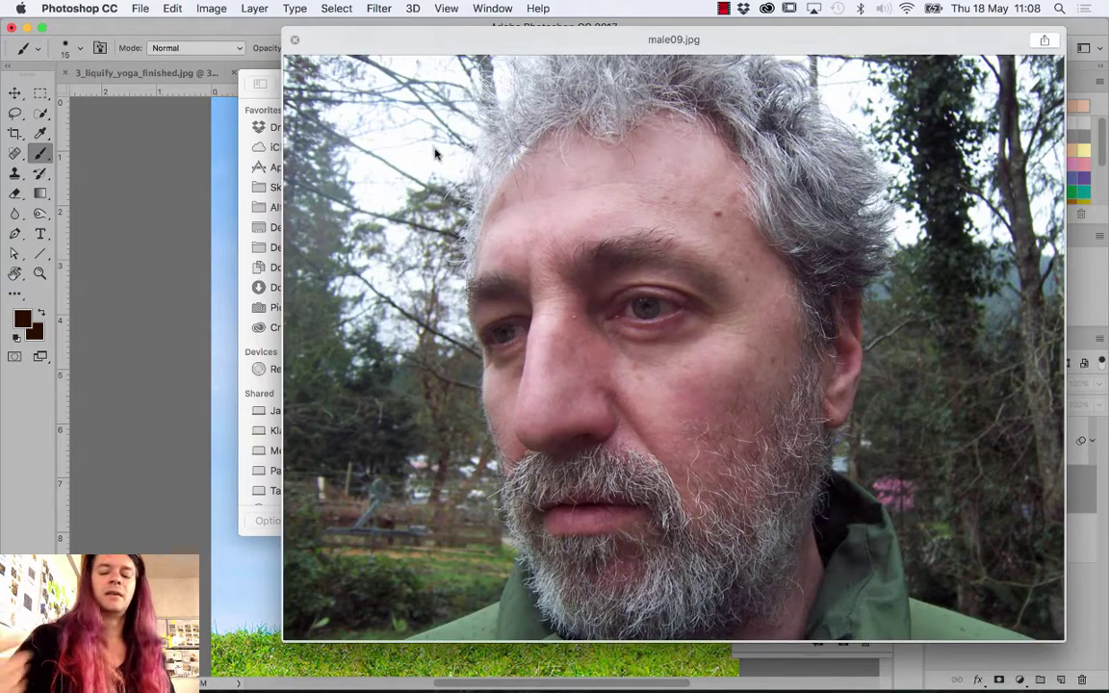
key(Down)
key(Down)
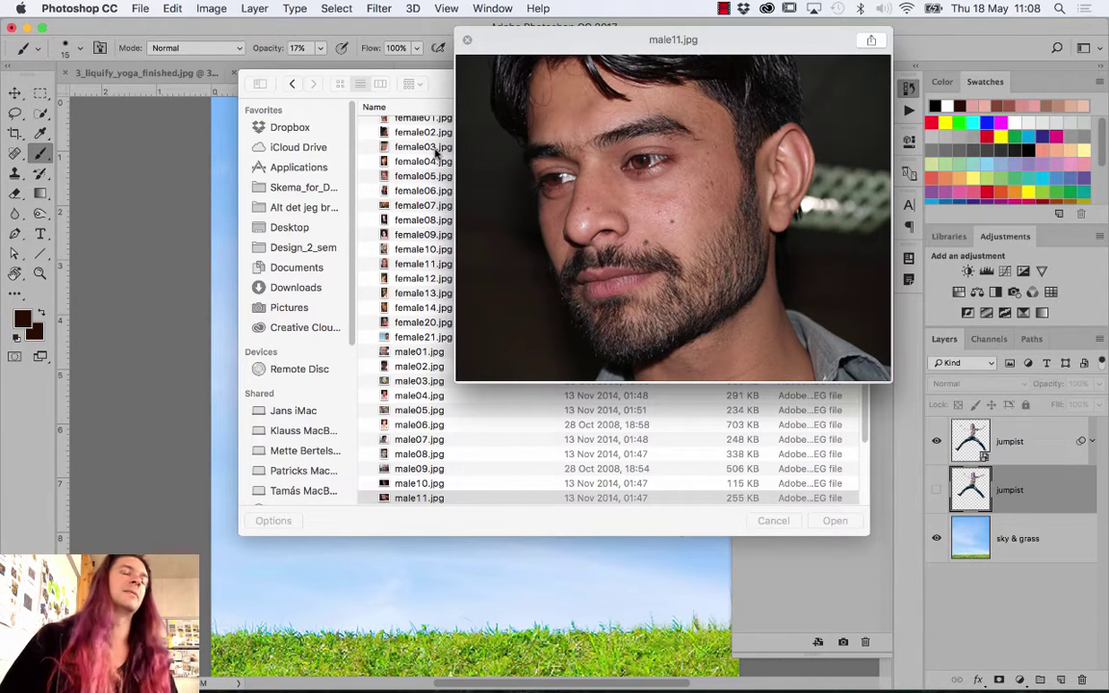
click(468, 43)
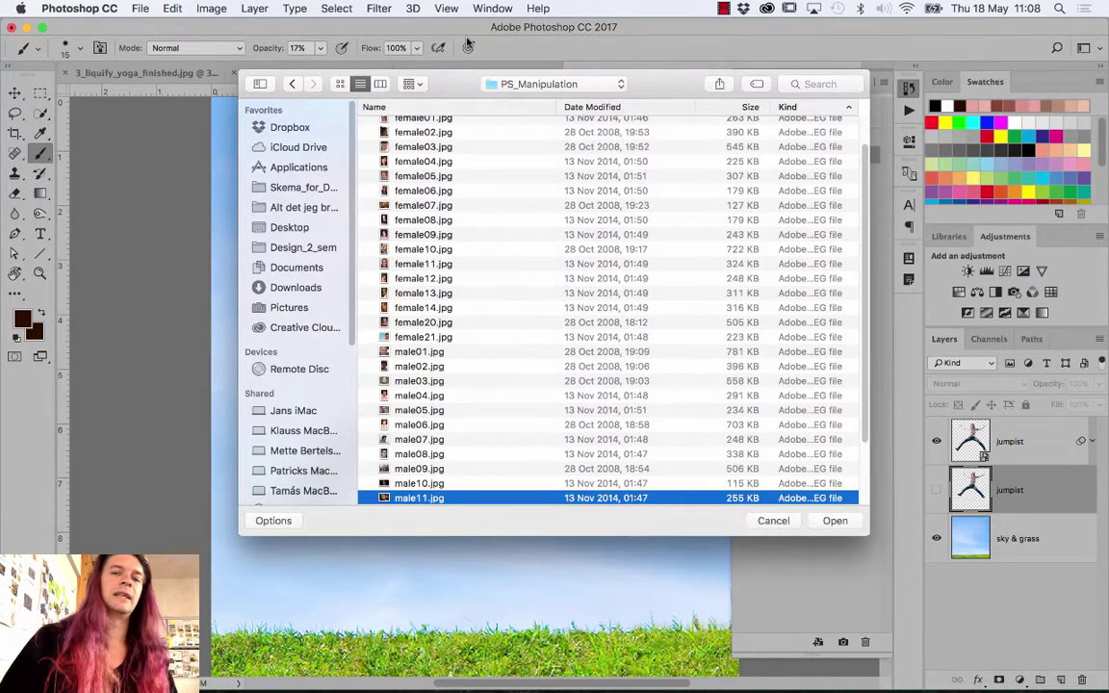
In the _Examples folder, select child01.psd through Nosejob05.psd and open all six
scroll(448, 400, down, 5)
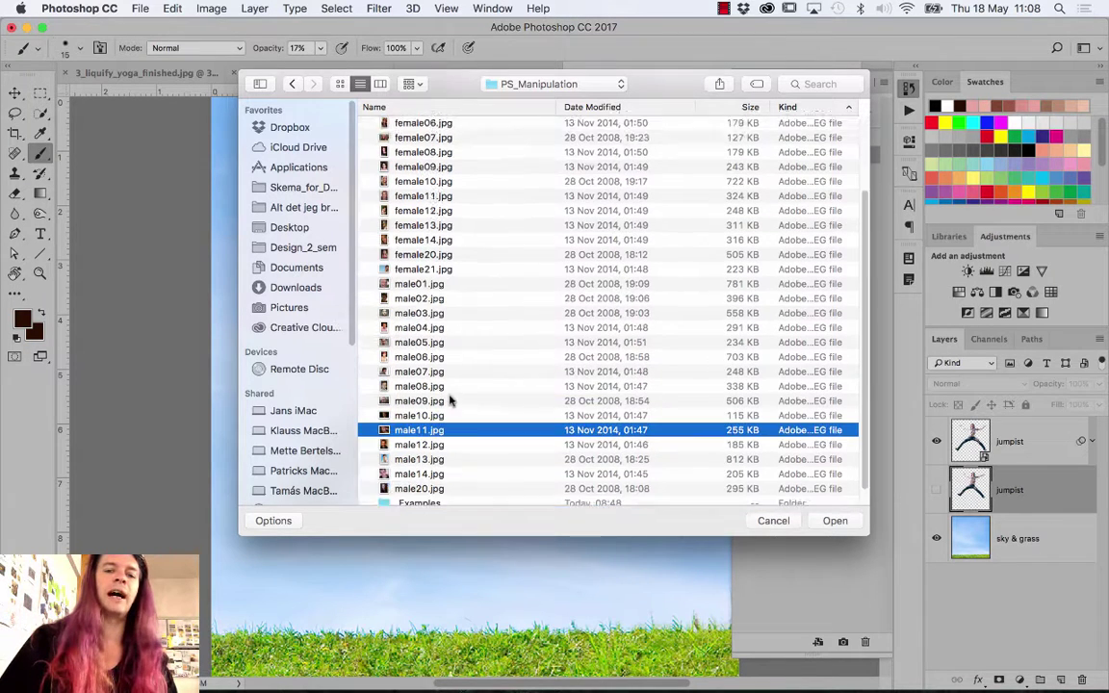
scroll(449, 400, down, 1)
double_click(432, 483)
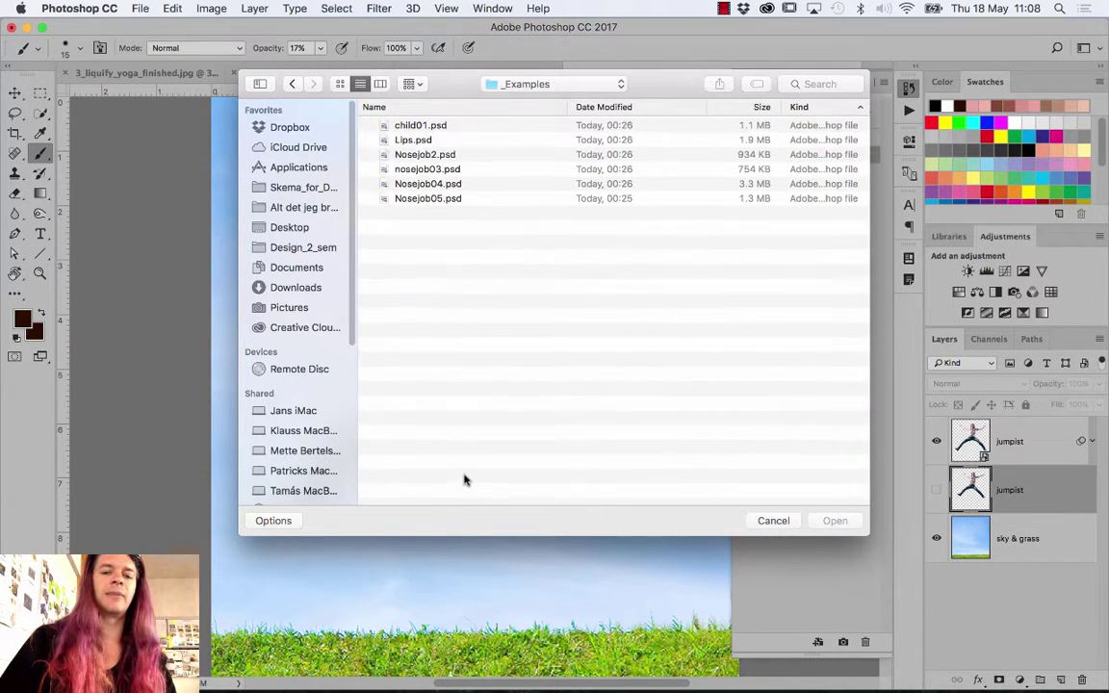
click(432, 129)
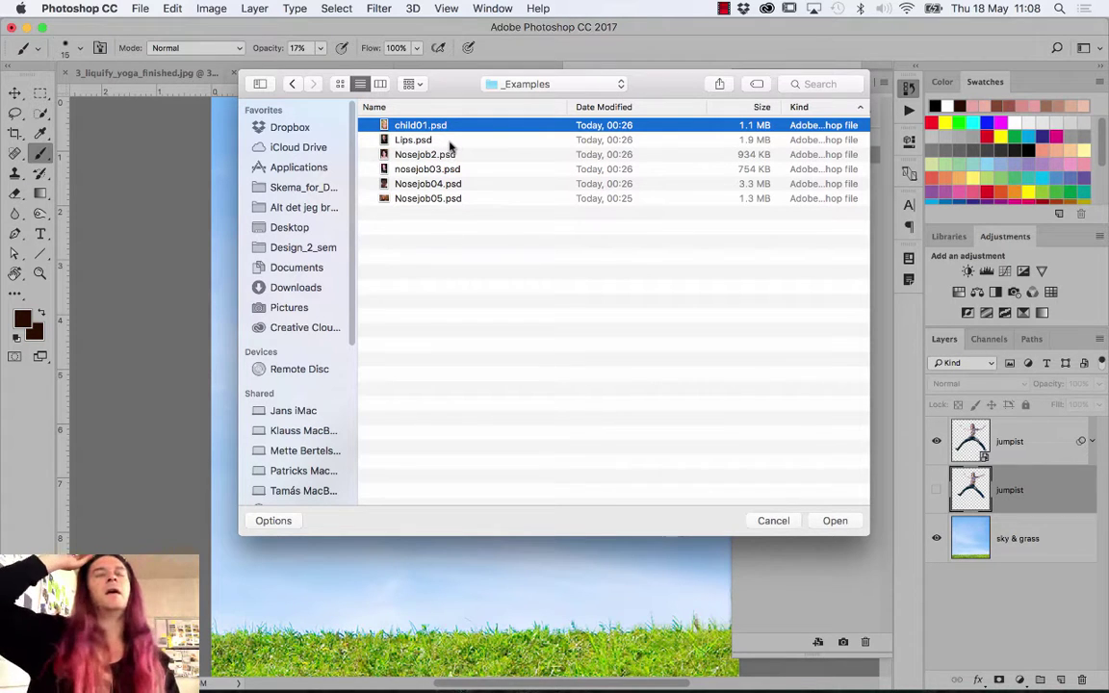
shift+click(443, 198)
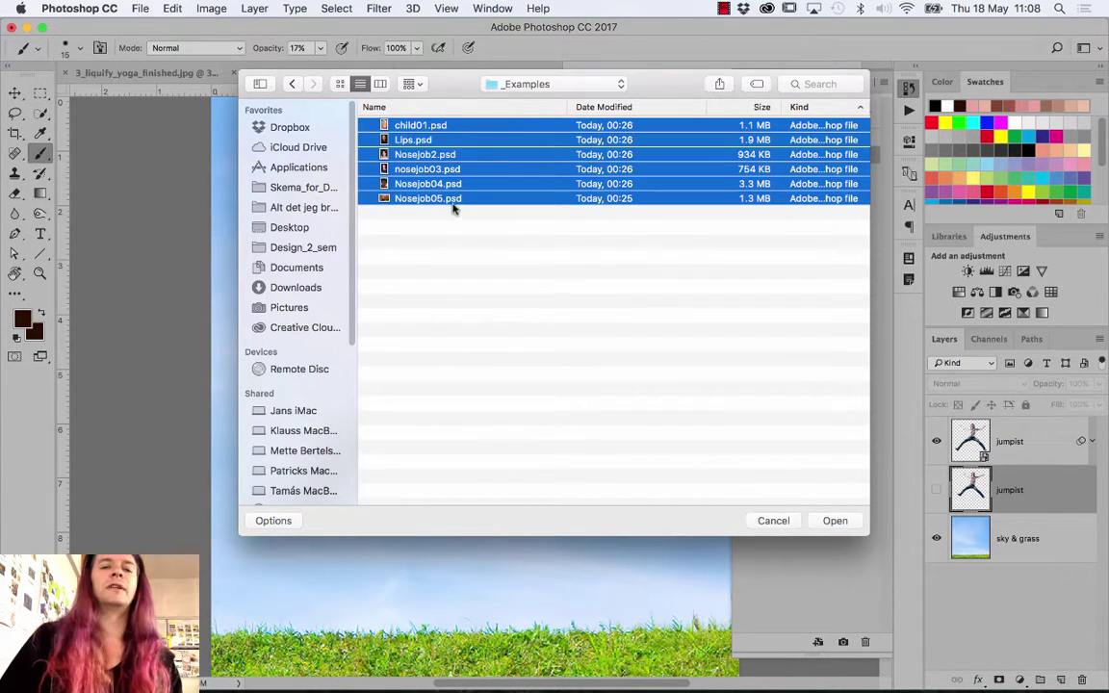
click(829, 518)
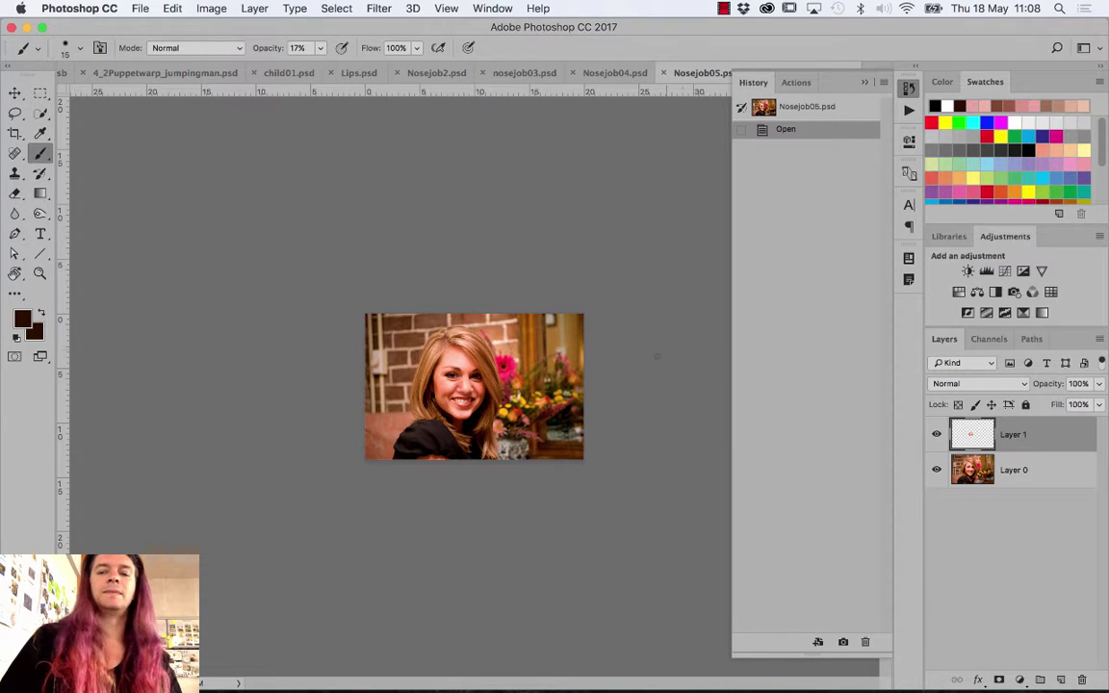
Fit Nosejob05 to the window and toggle Layer 1 on and off to compare the retouch
key(super+0)
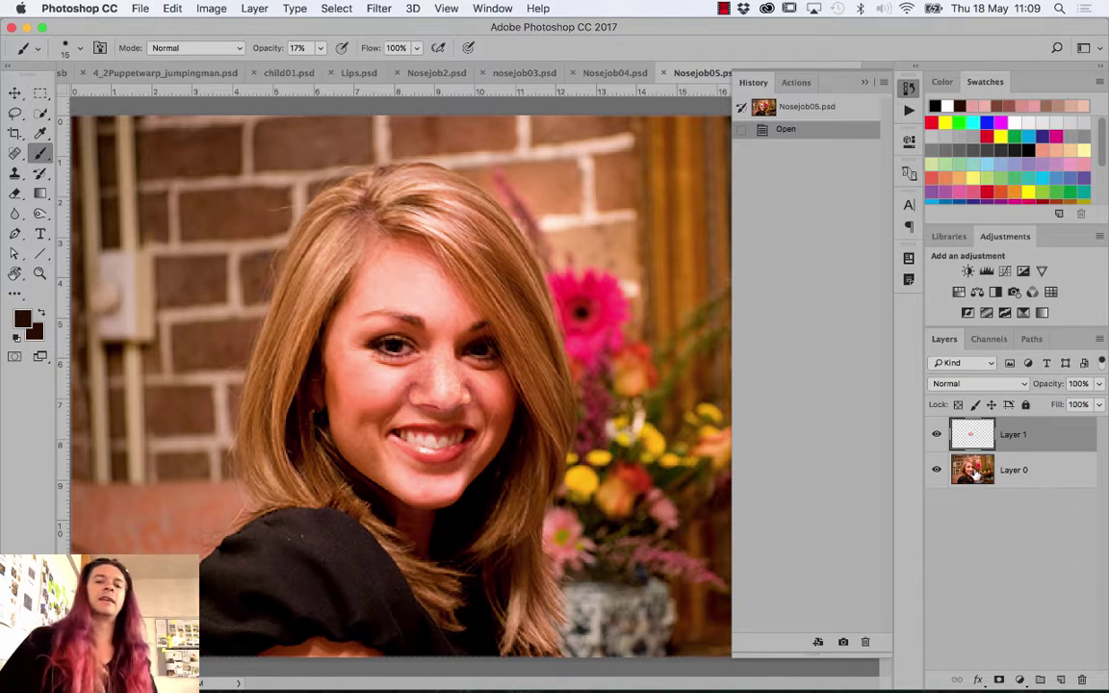
click(937, 436)
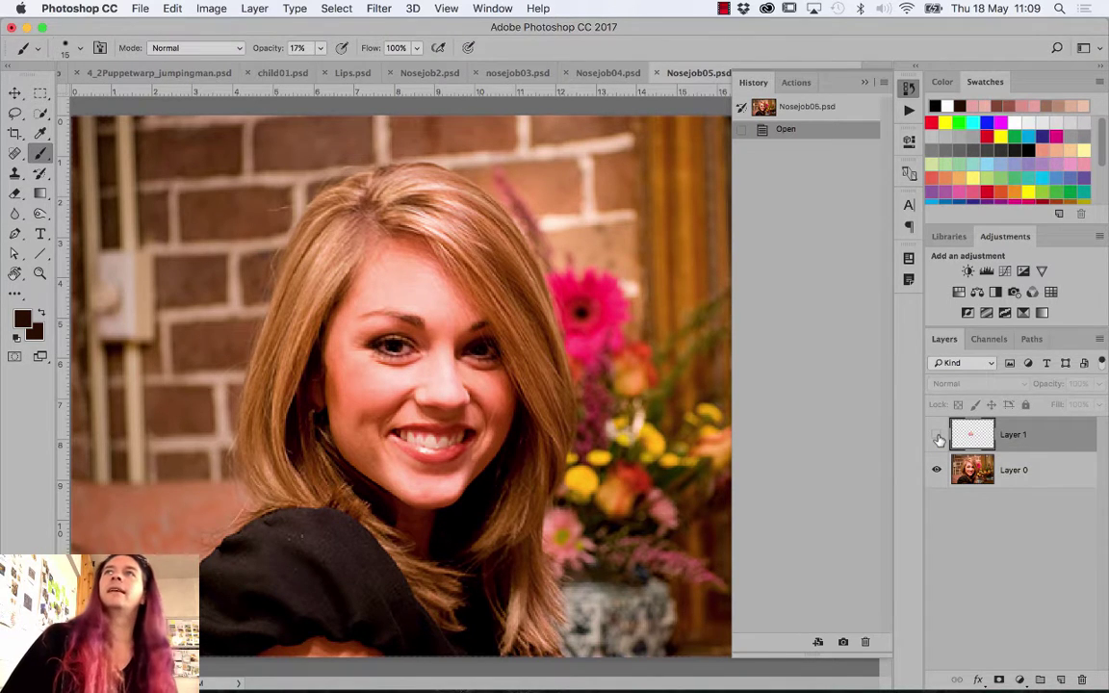
click(938, 436)
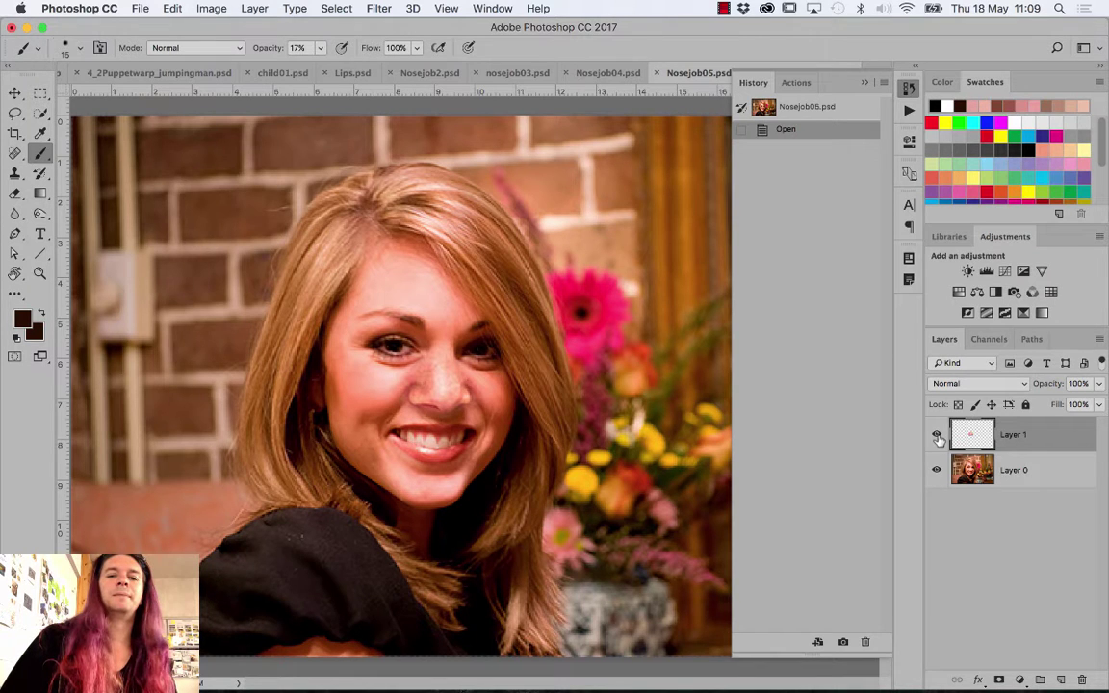
click(937, 436)
click(937, 436)
click(937, 436)
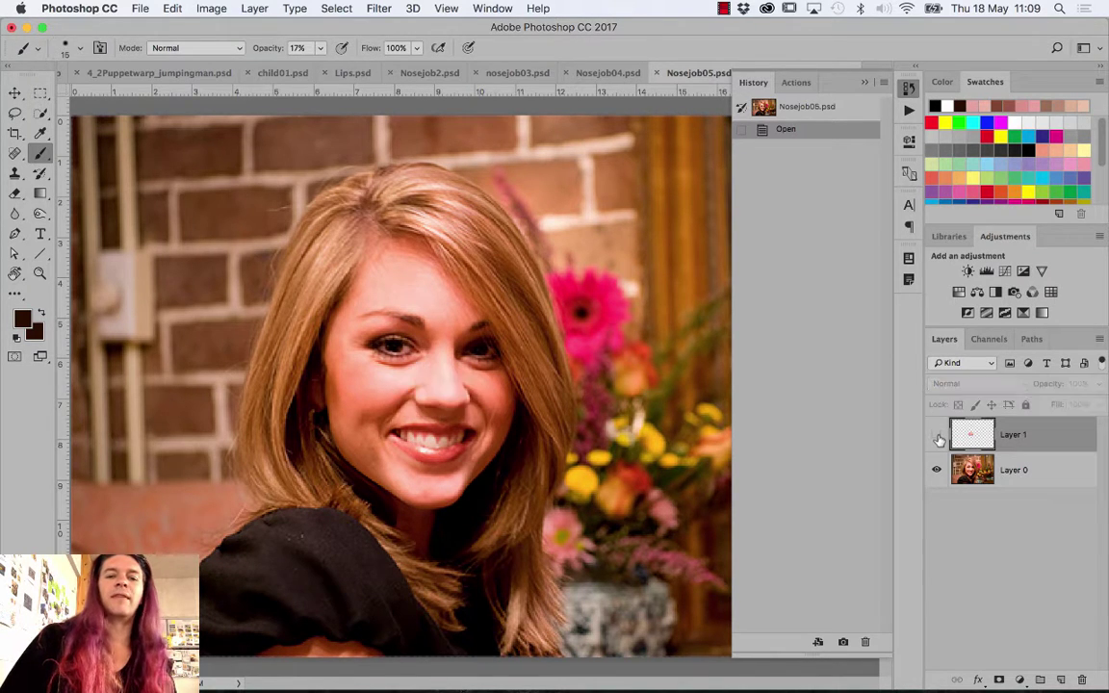
click(937, 436)
click(937, 436)
click(937, 436)
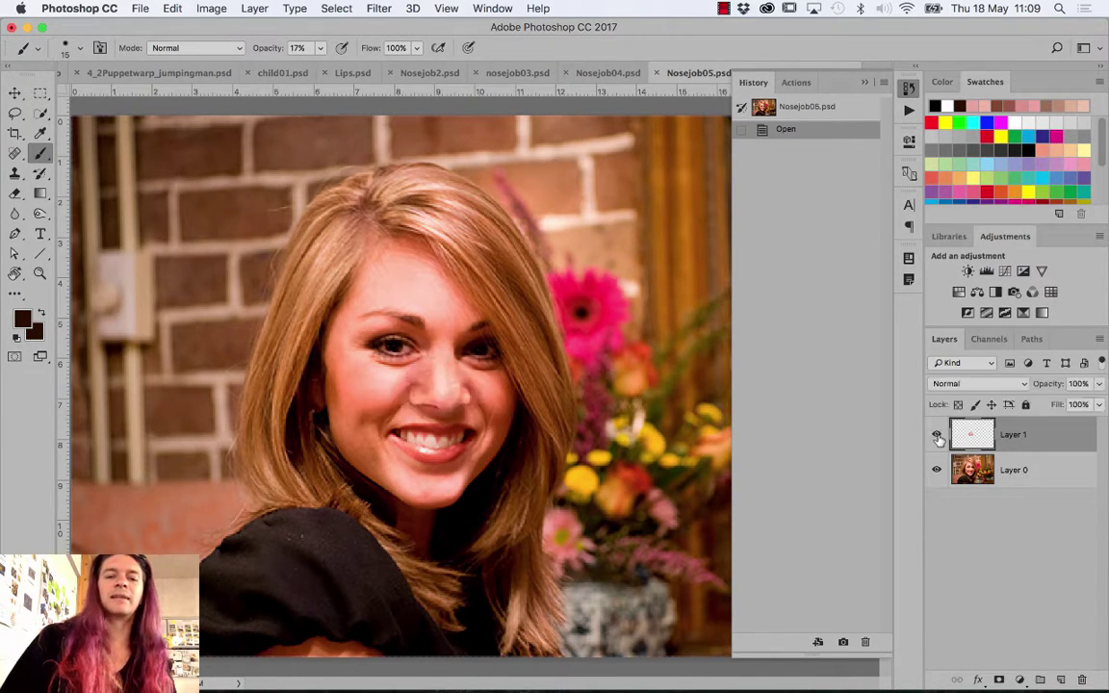
click(937, 436)
click(938, 436)
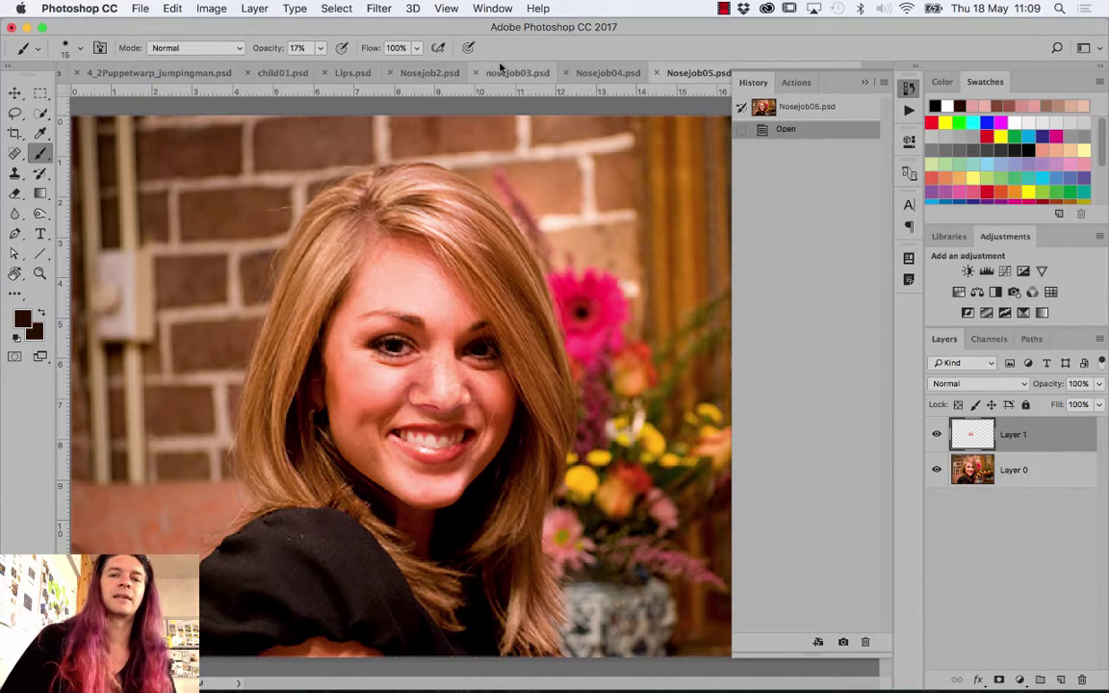
In Nosejob04.psd, compare Layer 4 and Layer 2 nose retouches, leaving both hidden
click(587, 73)
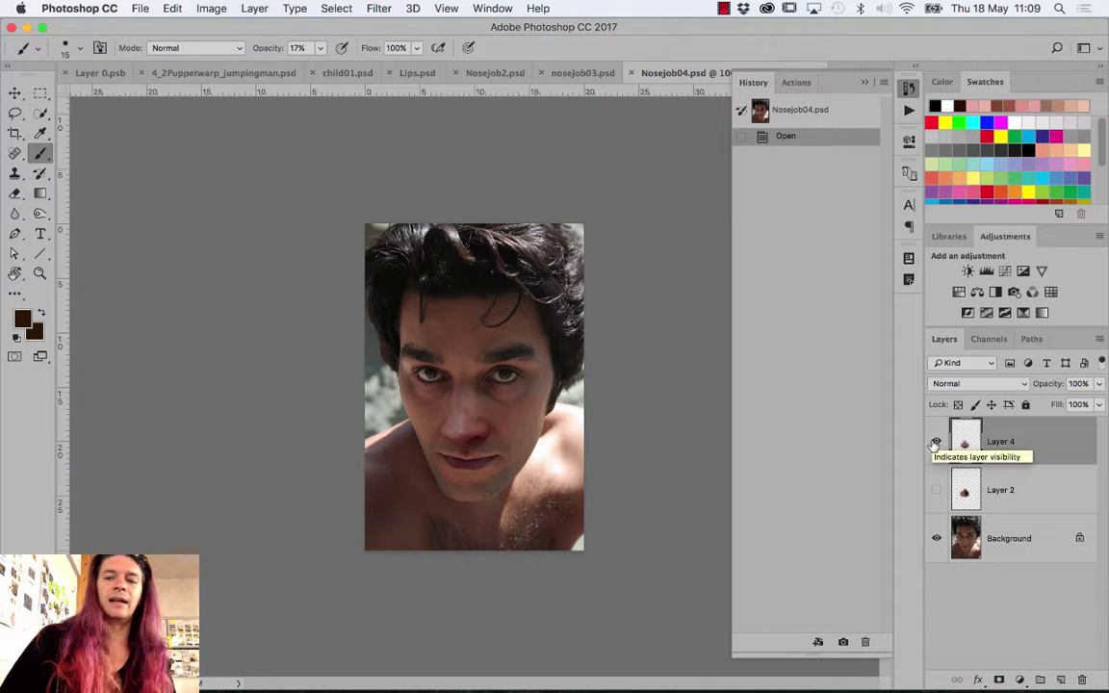
click(934, 442)
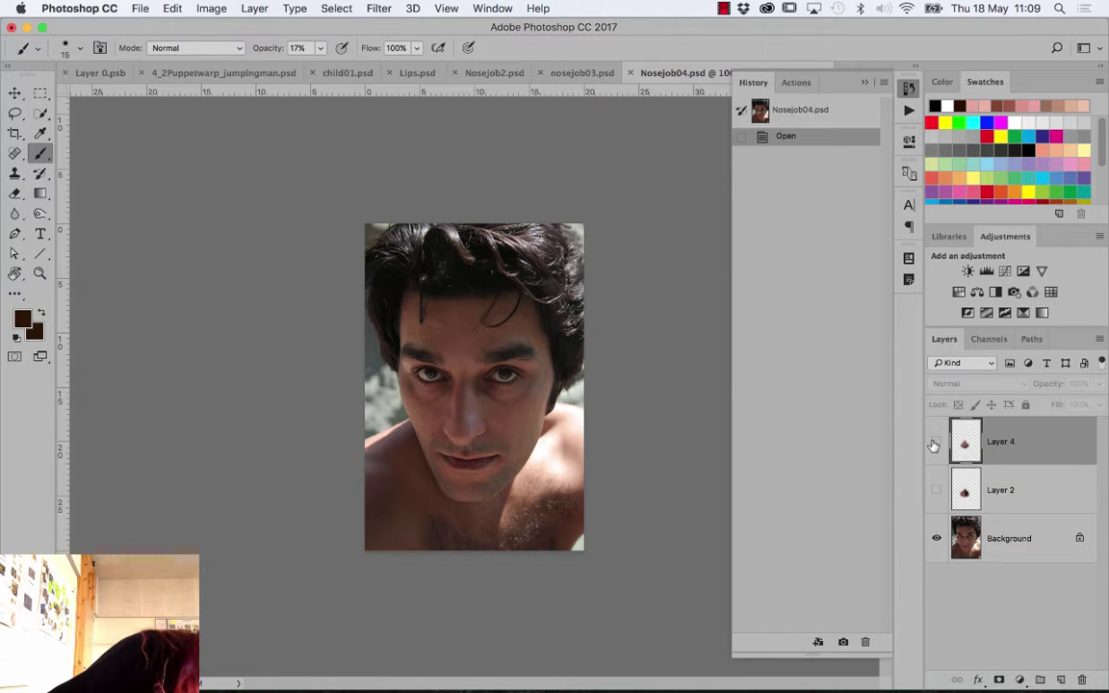
click(933, 442)
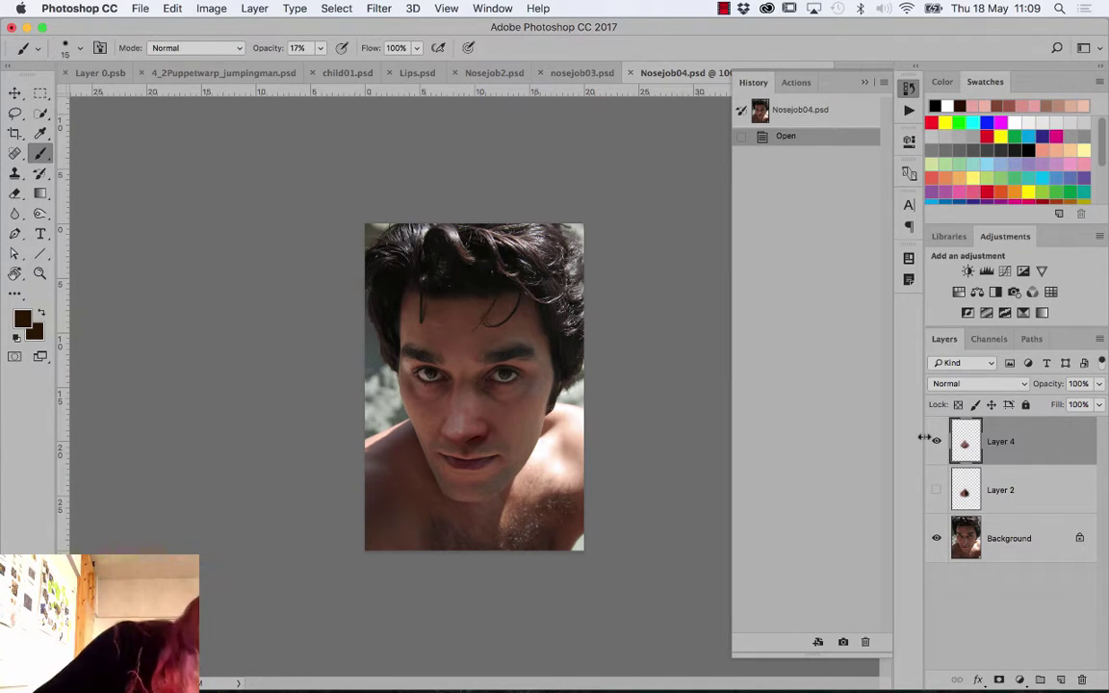
click(936, 441)
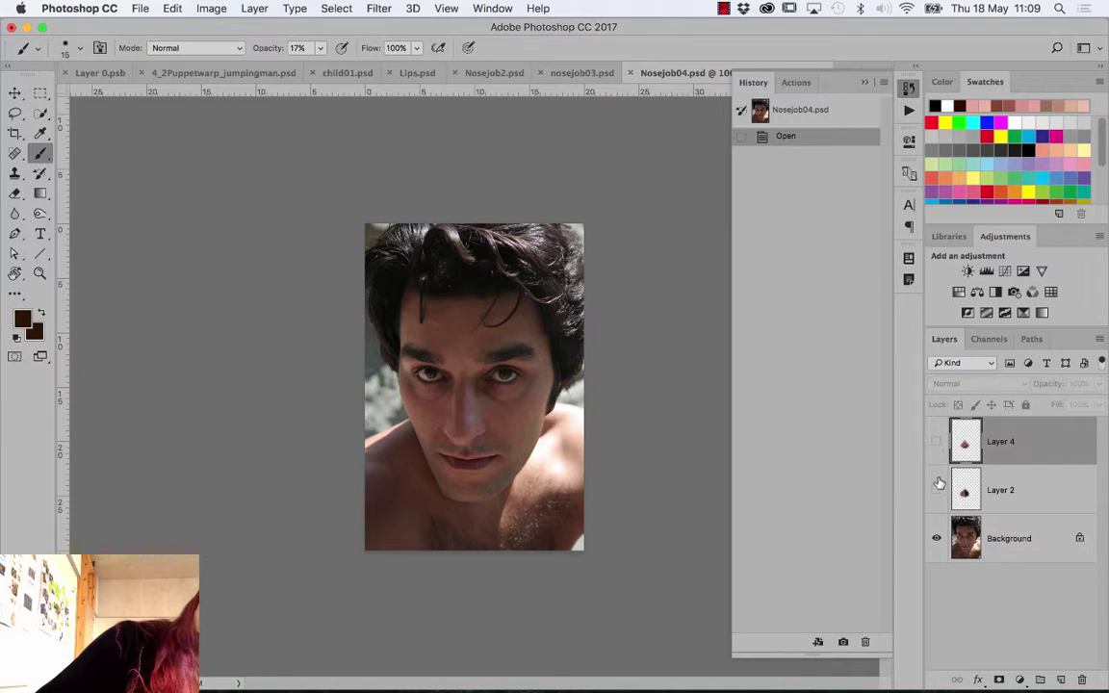
click(935, 490)
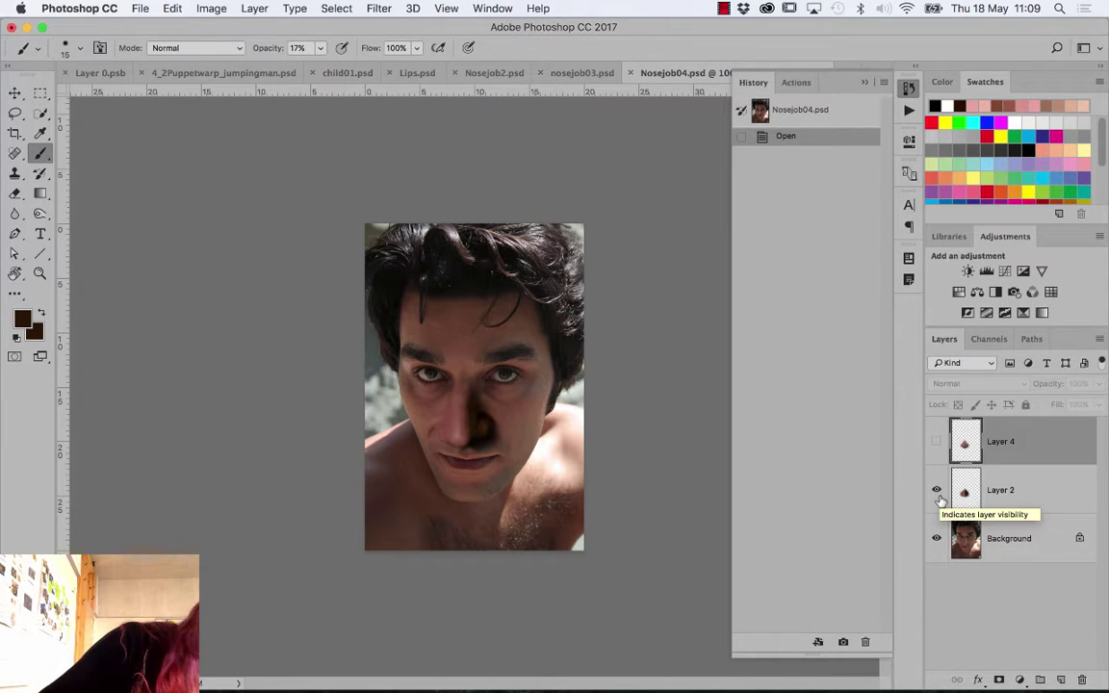
click(937, 492)
click(938, 492)
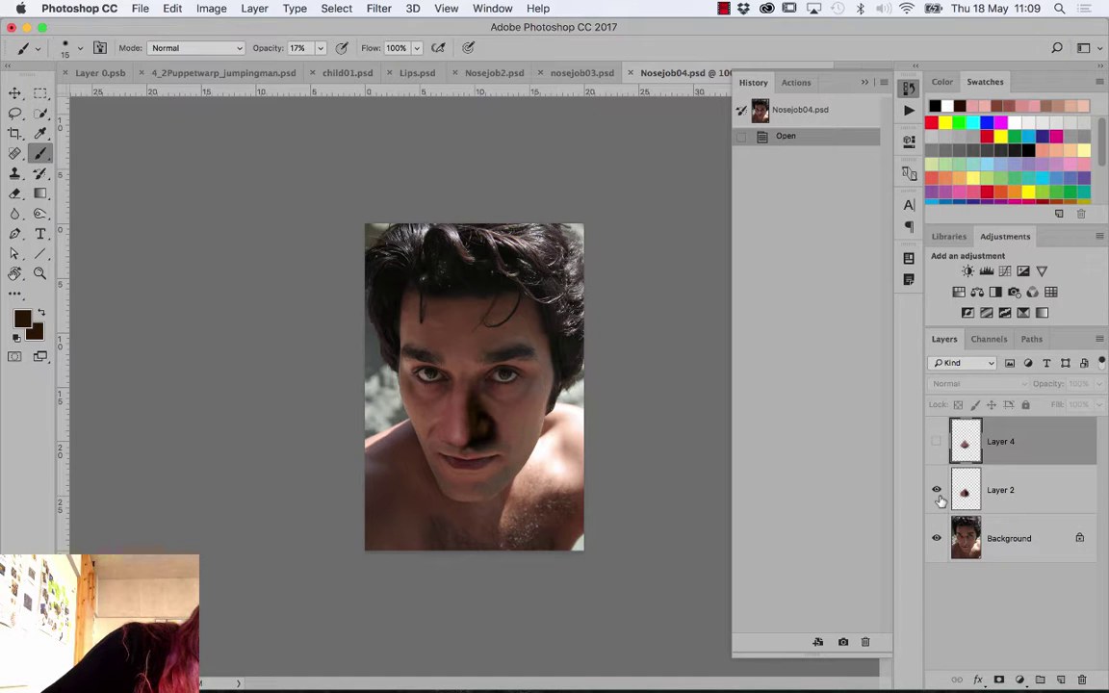
click(937, 492)
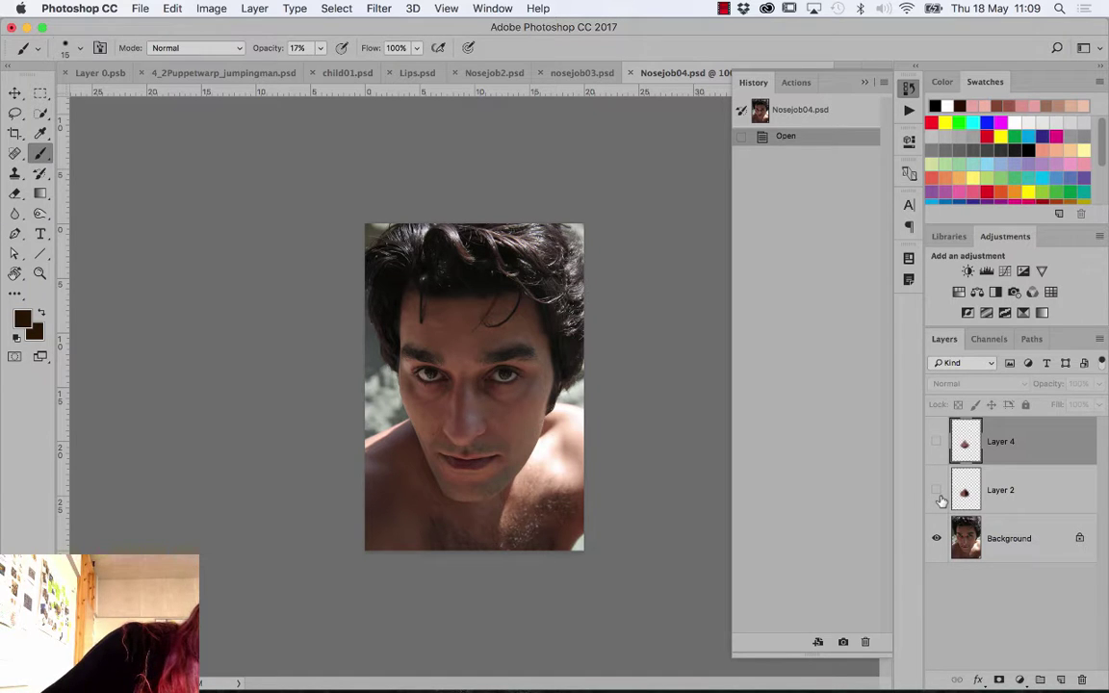
click(937, 491)
click(937, 492)
click(937, 492)
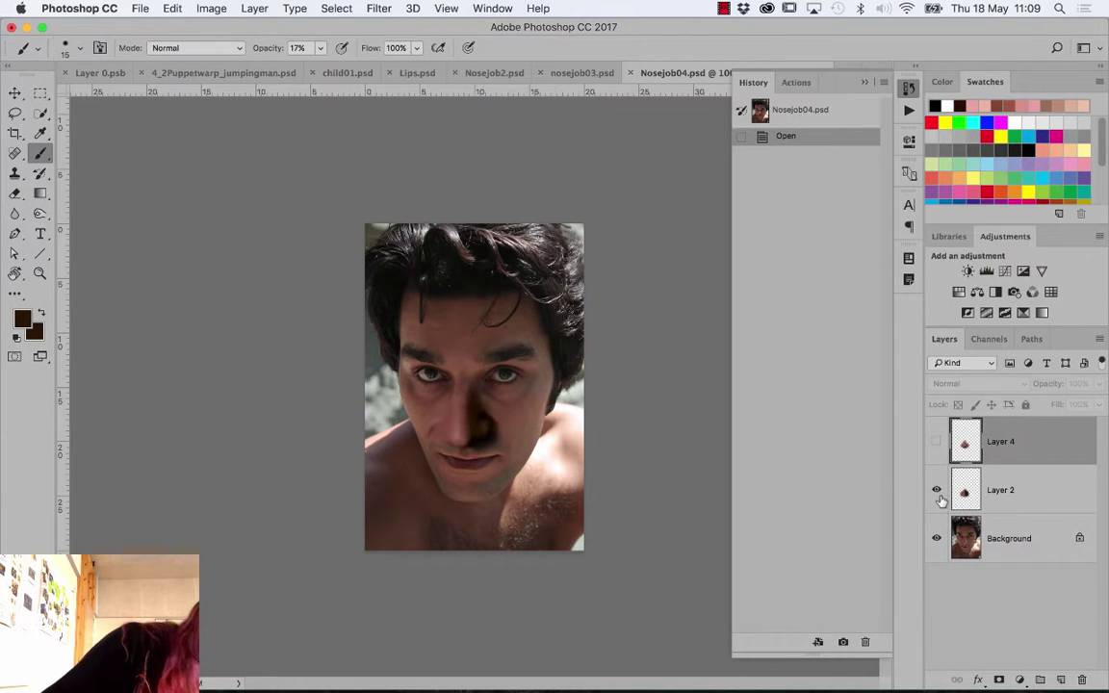
click(938, 492)
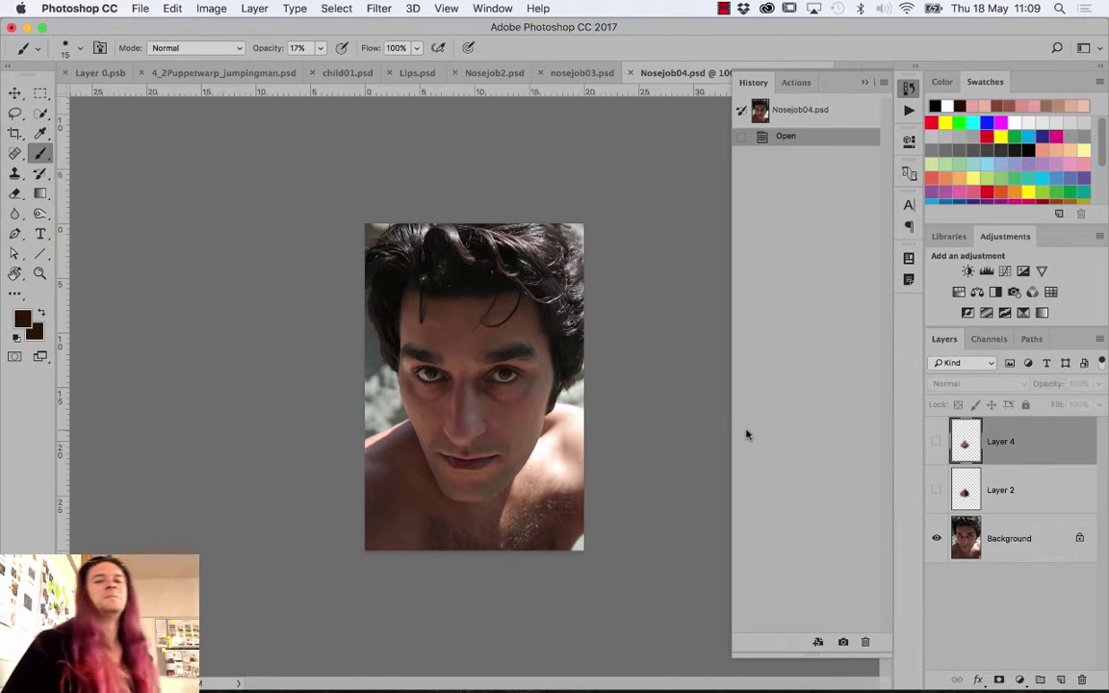
click(578, 72)
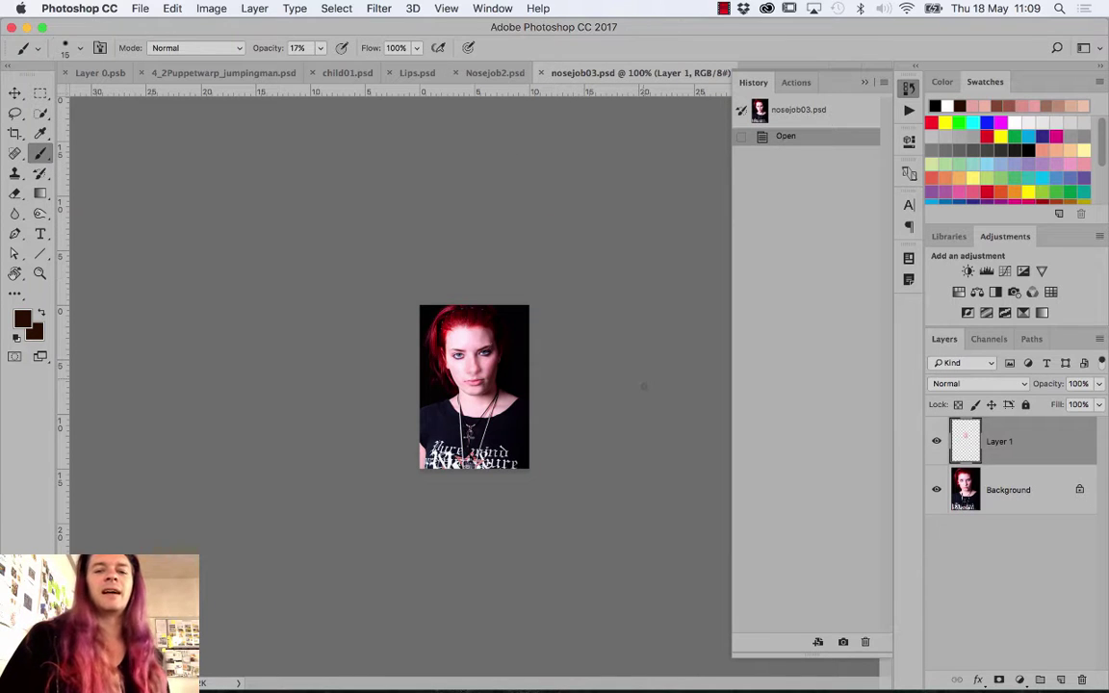
Fit nosejob03 to the window and toggle its Layer 1 nose retouch to compare
key(super+0)
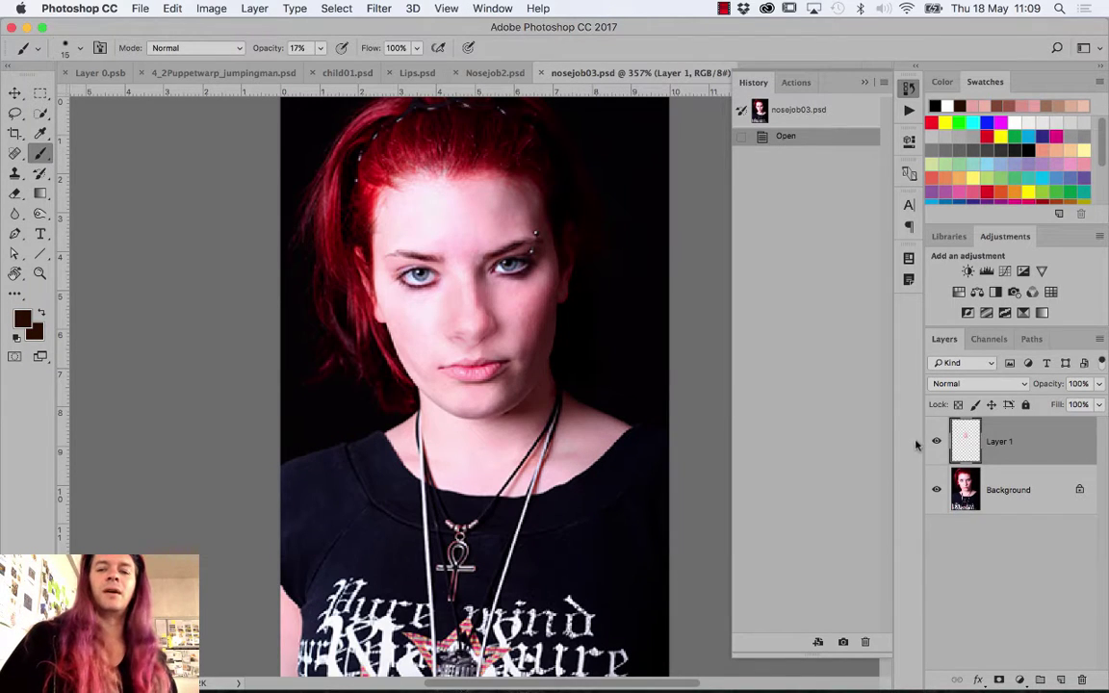
click(934, 443)
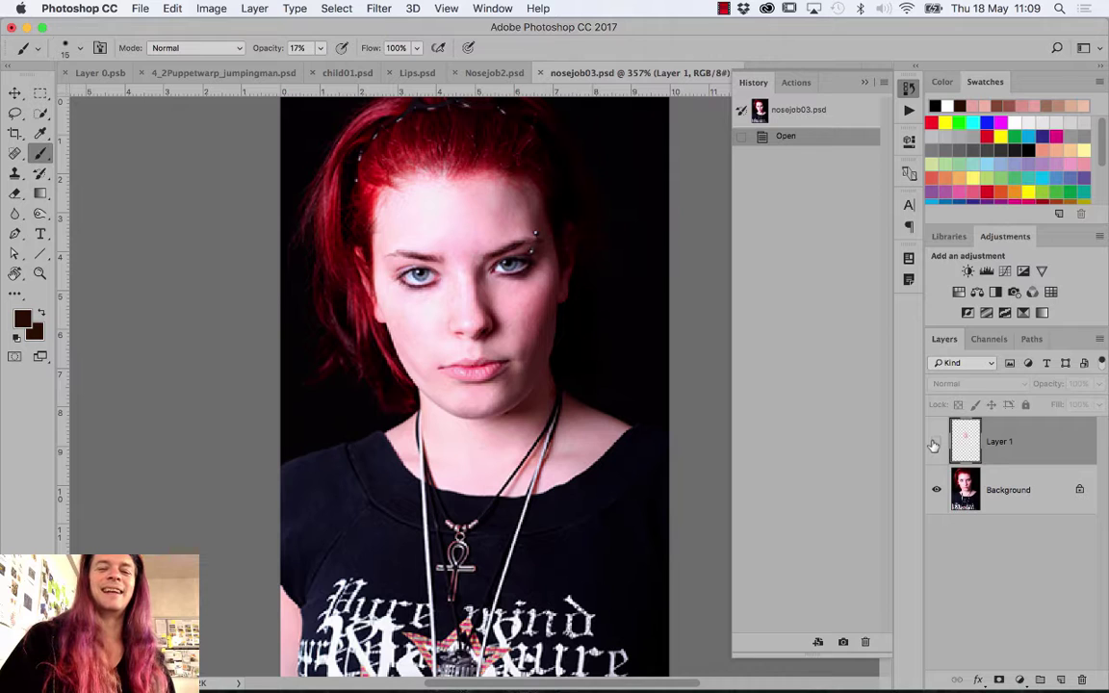
click(934, 443)
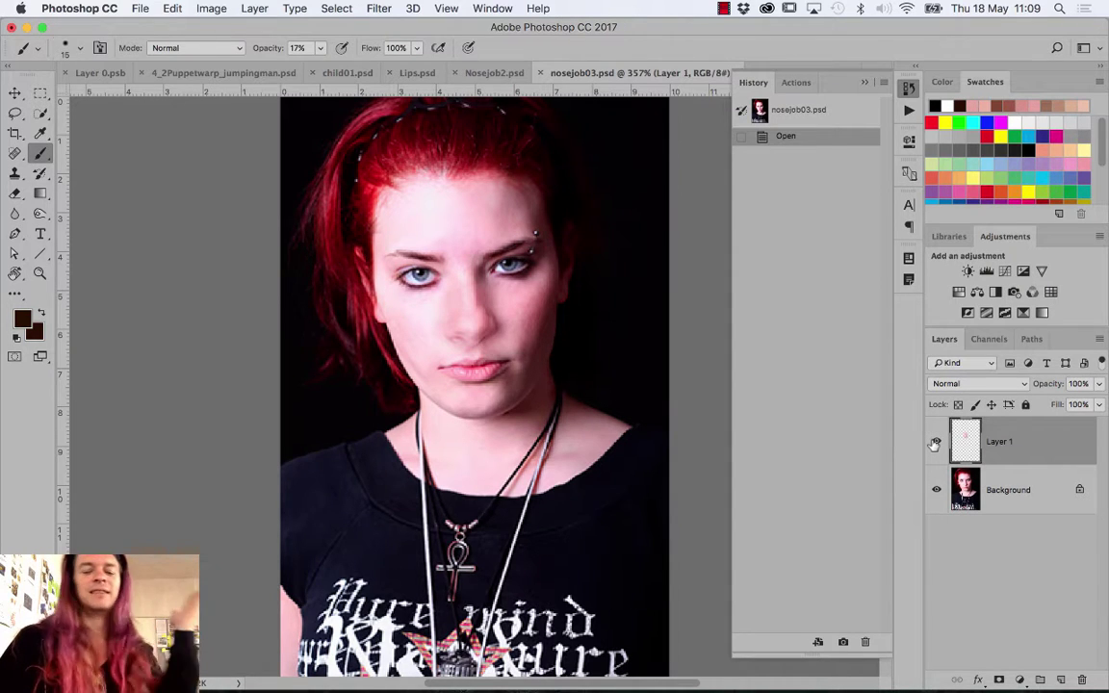
click(933, 442)
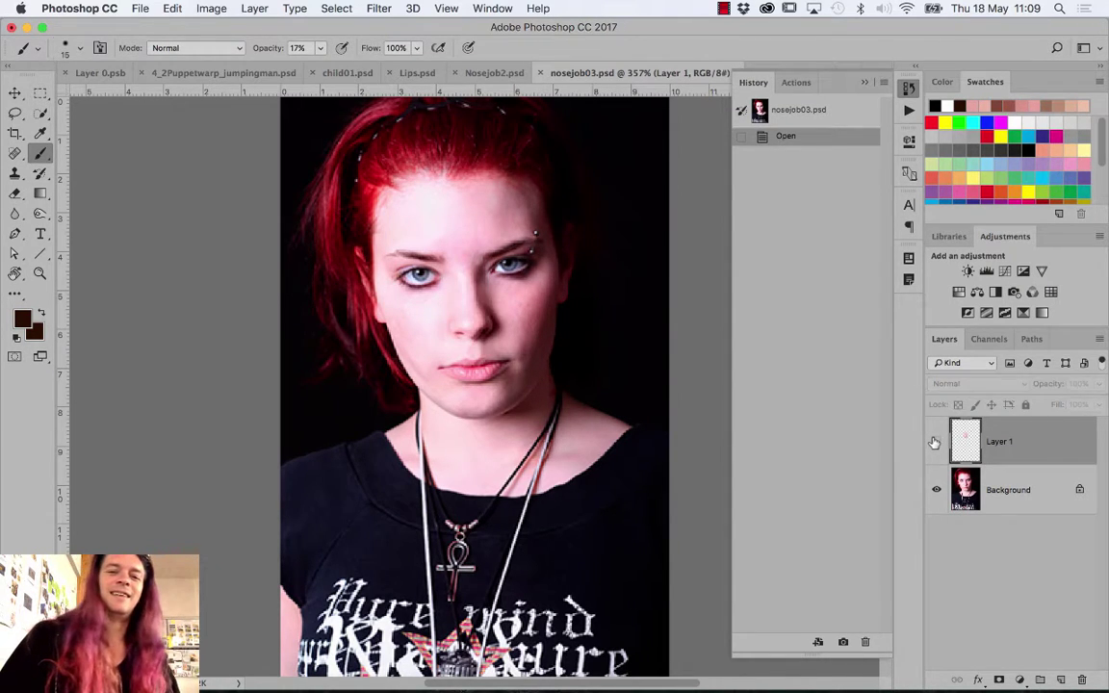
click(934, 442)
In Nosejob2.psd, fit the portrait and toggle Layer 1 to compare the retouch
click(498, 73)
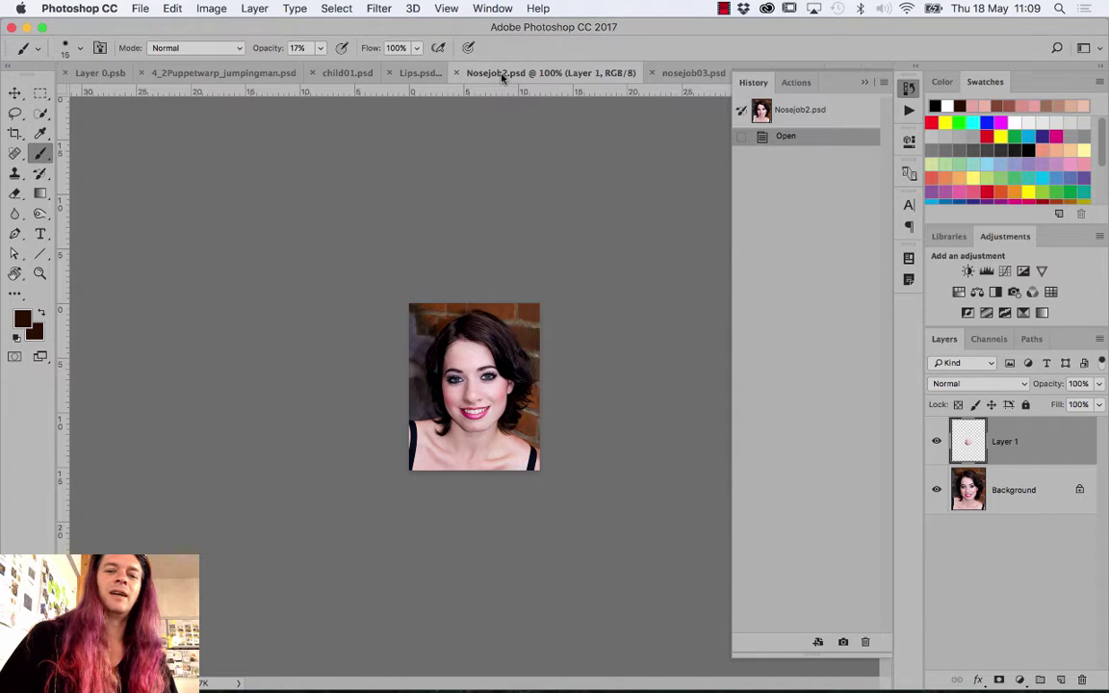
key(super+0)
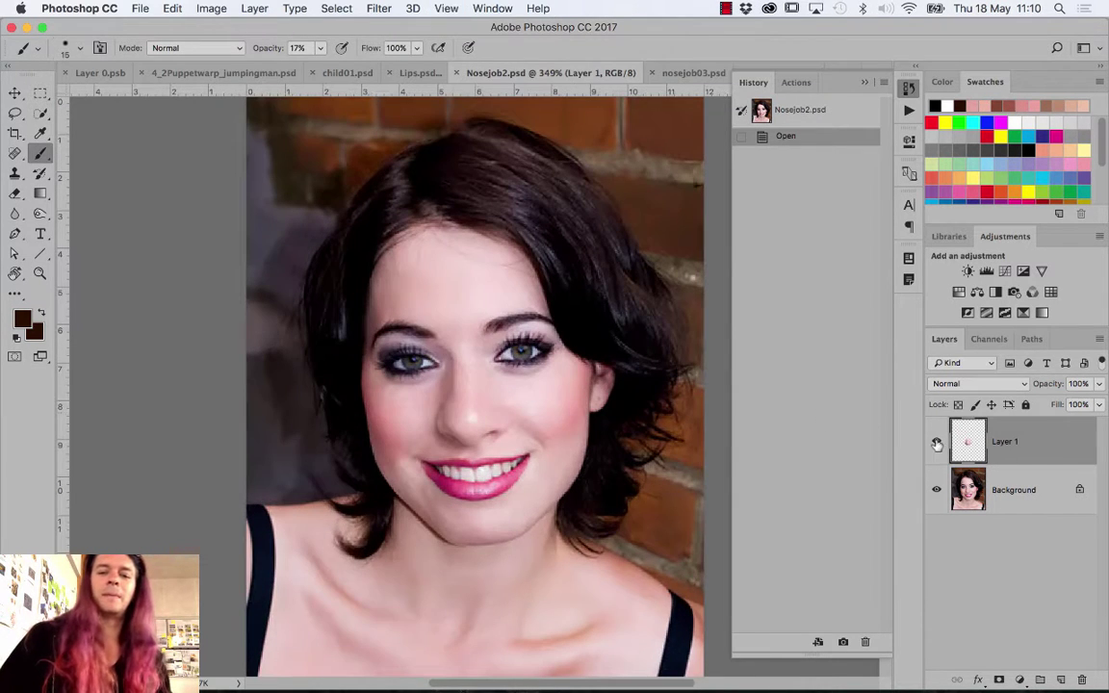
click(936, 441)
click(936, 442)
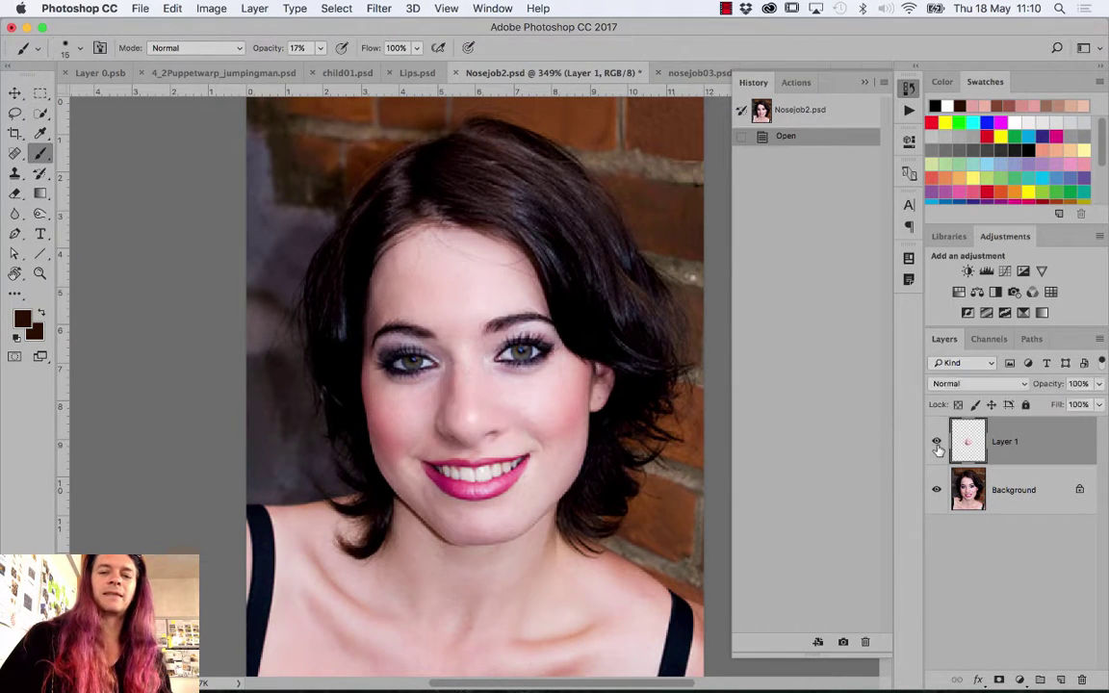
click(936, 443)
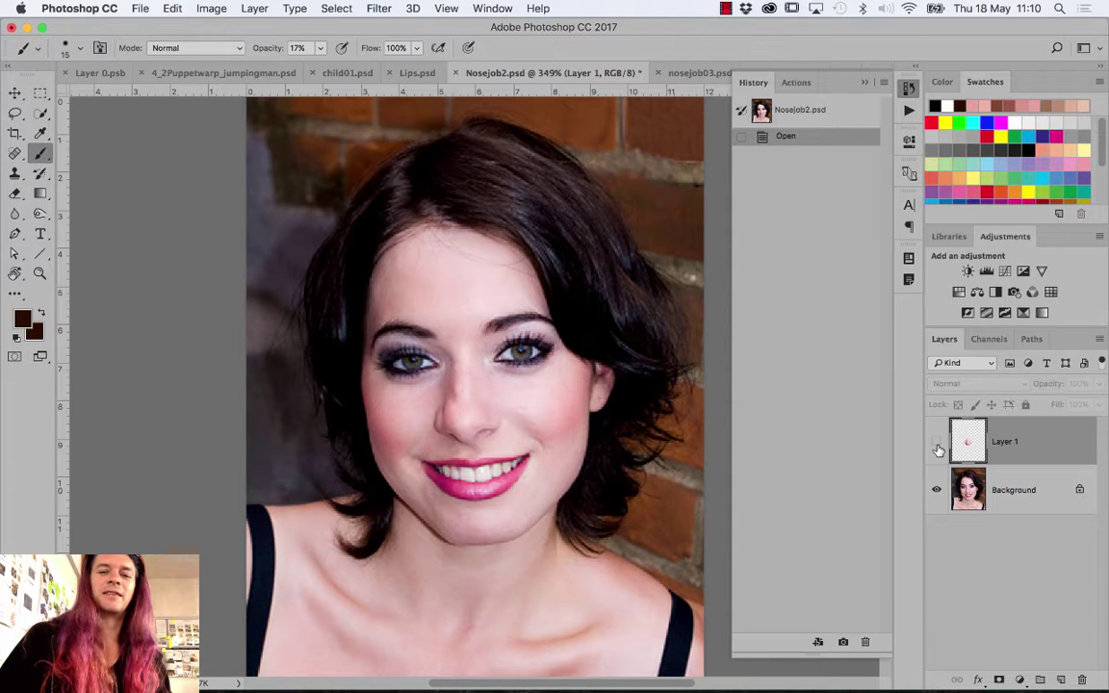
click(936, 442)
In Lips.psd, fit the portrait and compare the lip retouch, leaving Layer 1 hidden
click(421, 75)
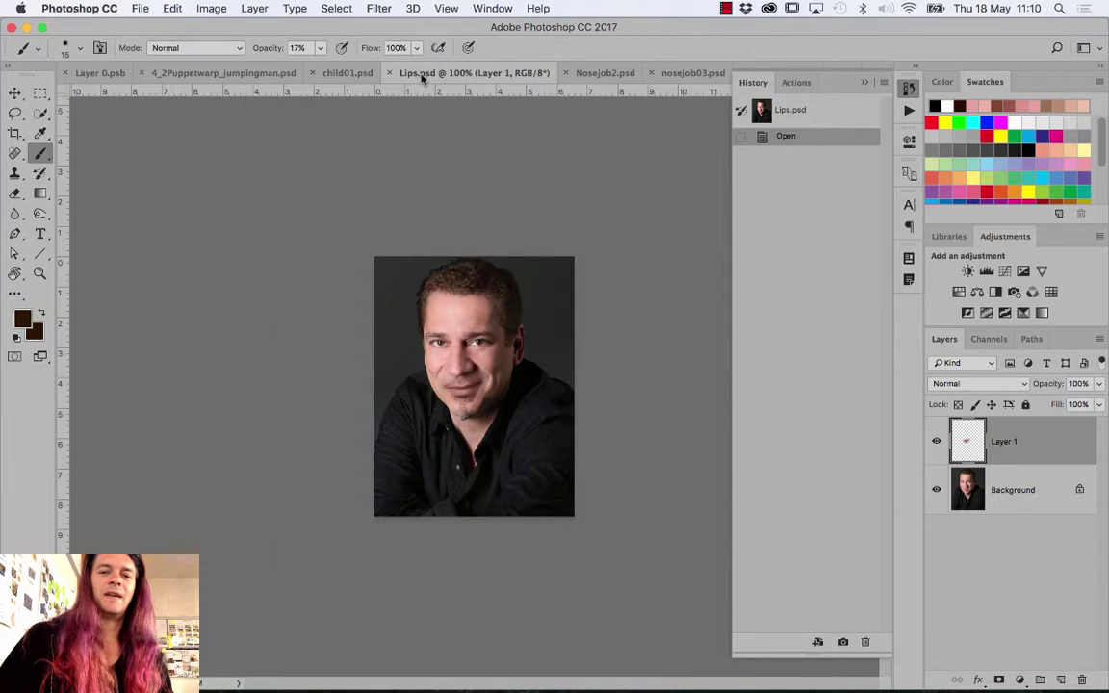
key(super+0)
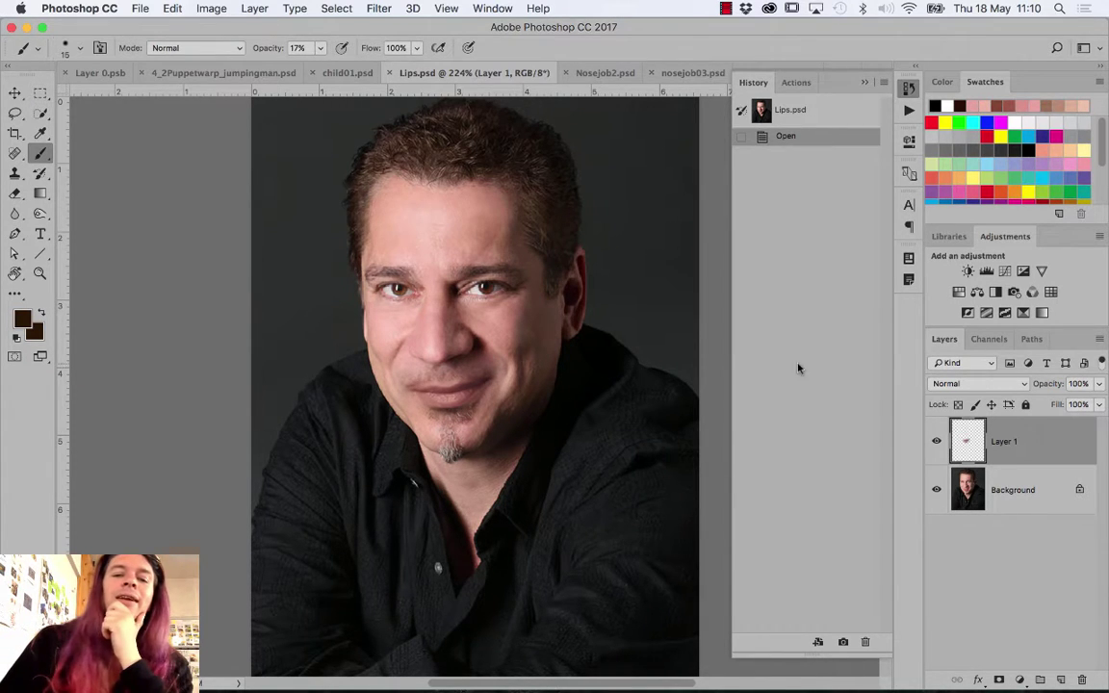
click(937, 442)
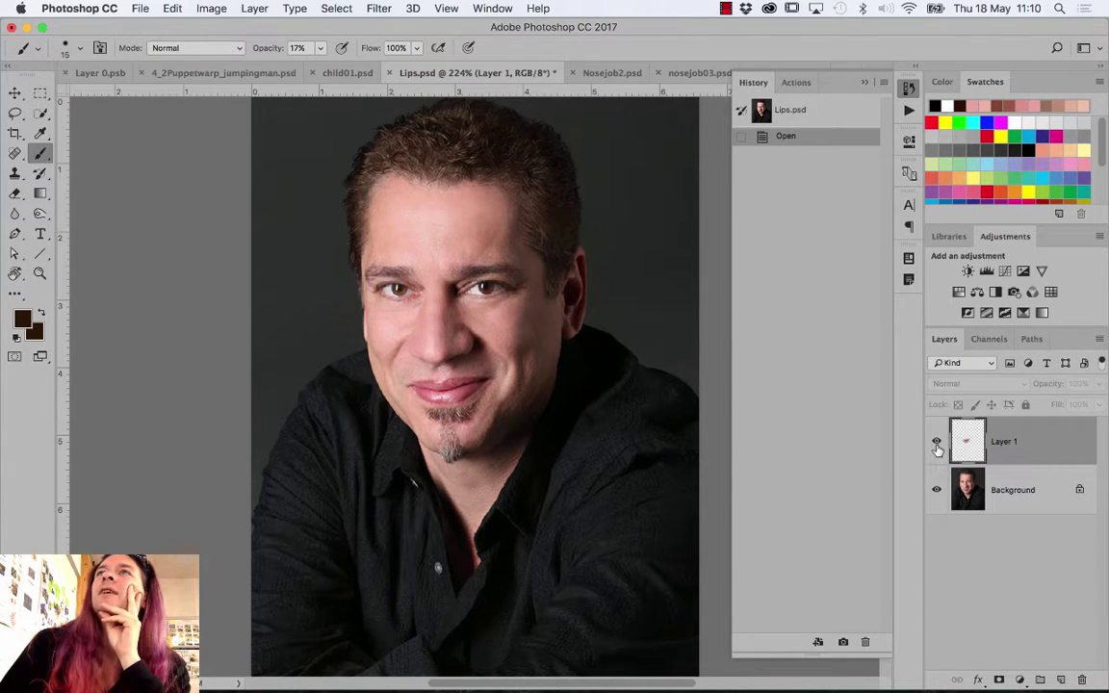
click(936, 445)
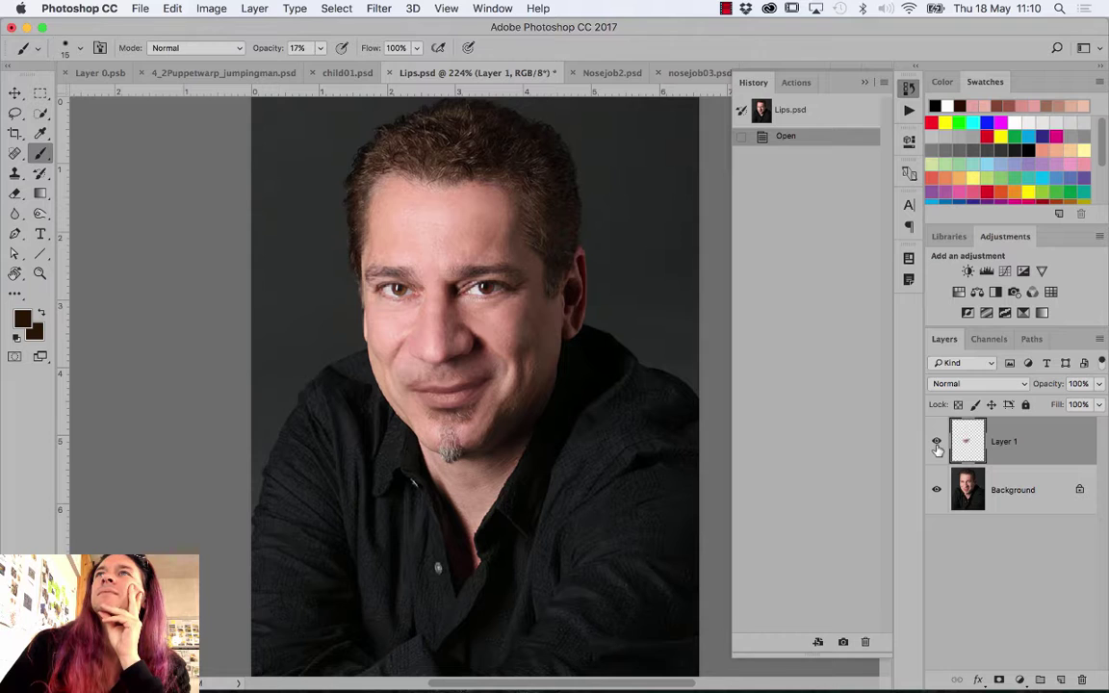
click(936, 442)
click(936, 445)
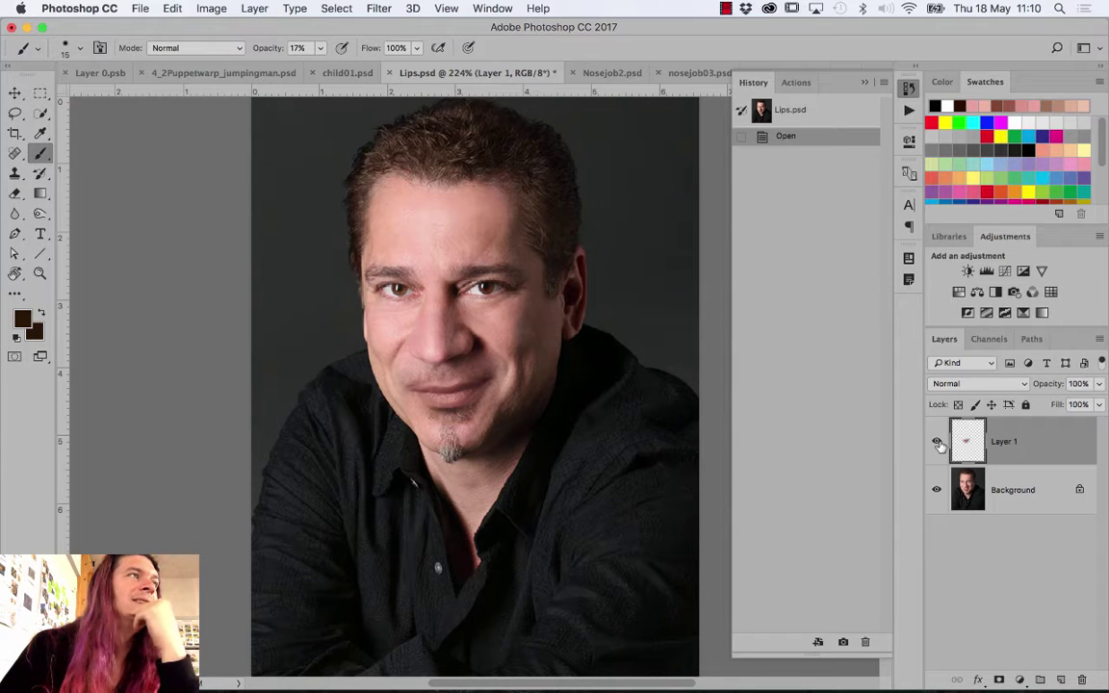
click(937, 441)
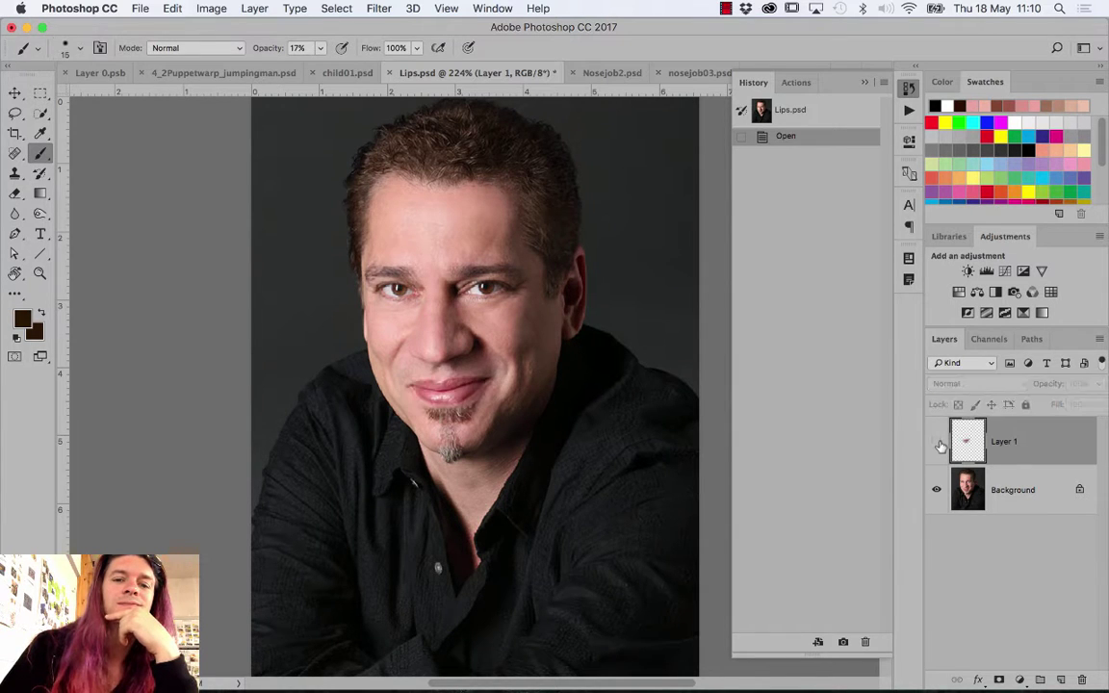
Fit child01.psd on screen and toggle Layer 2's lip overlay off and on twice to compare
click(332, 72)
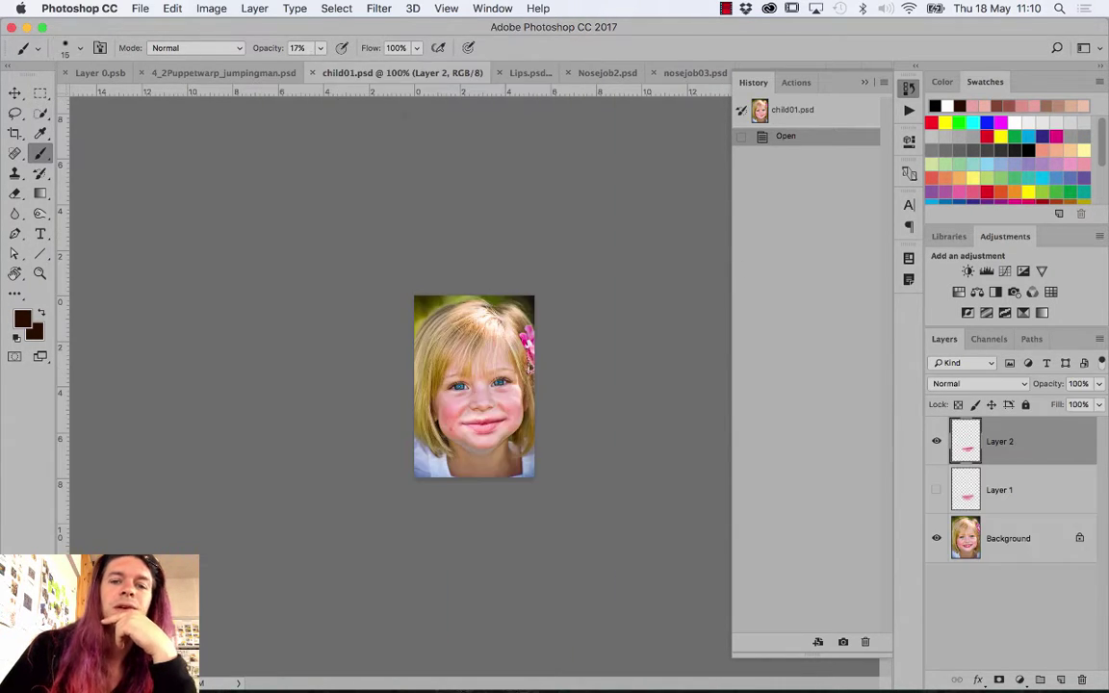
key(ctrl+0)
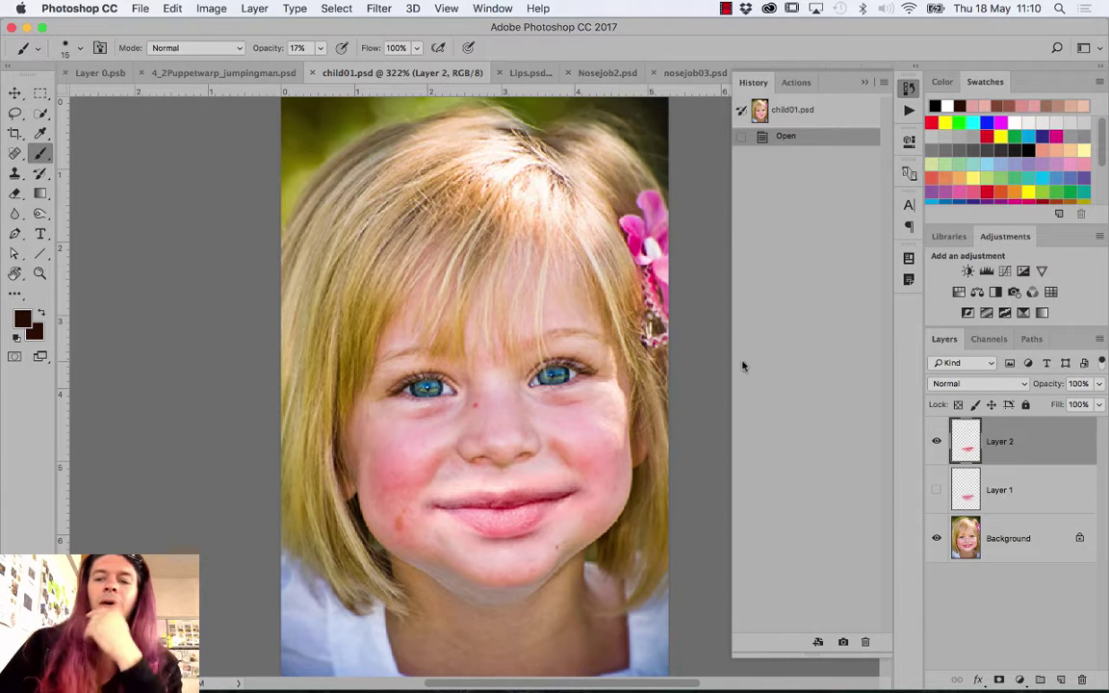
click(936, 442)
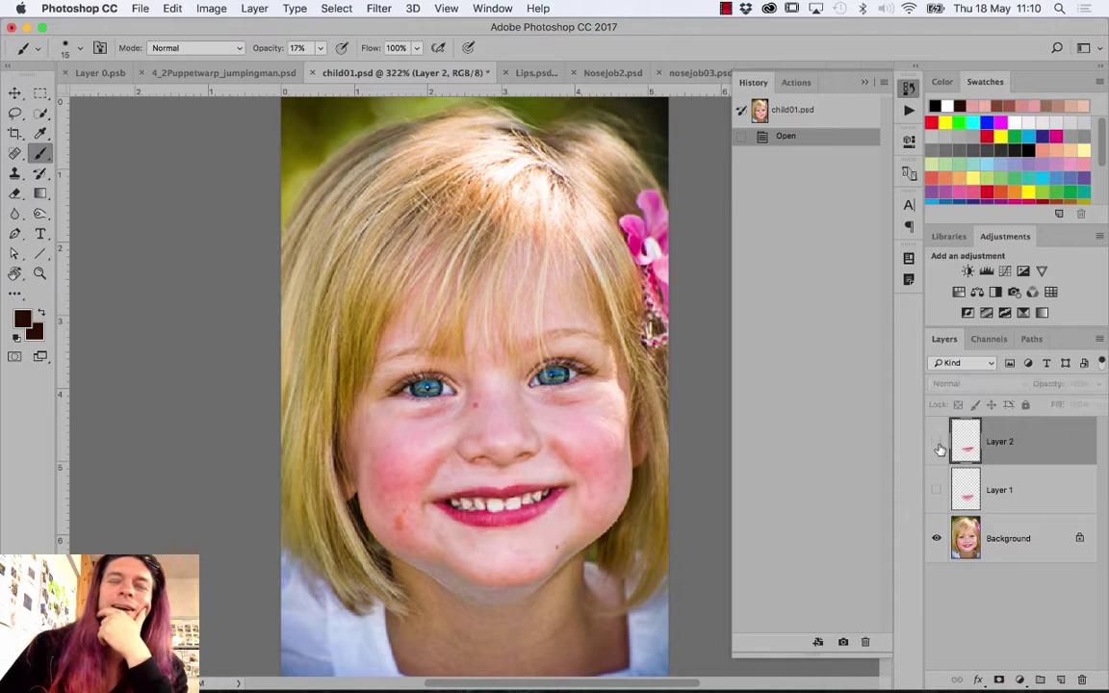
click(936, 443)
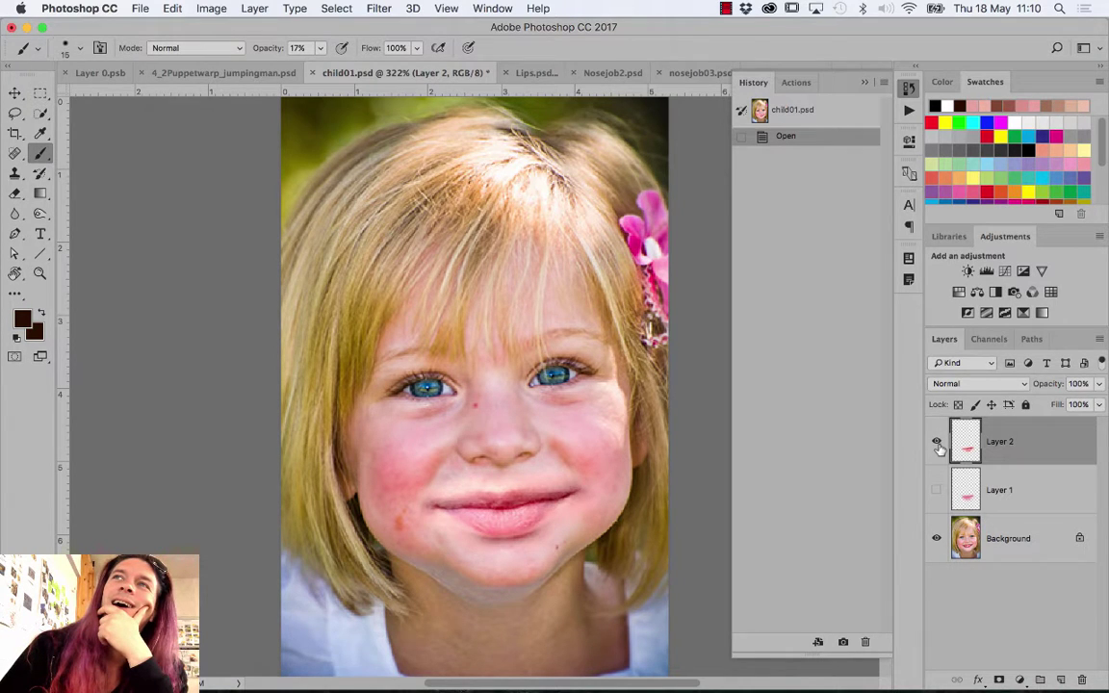
click(936, 443)
click(937, 442)
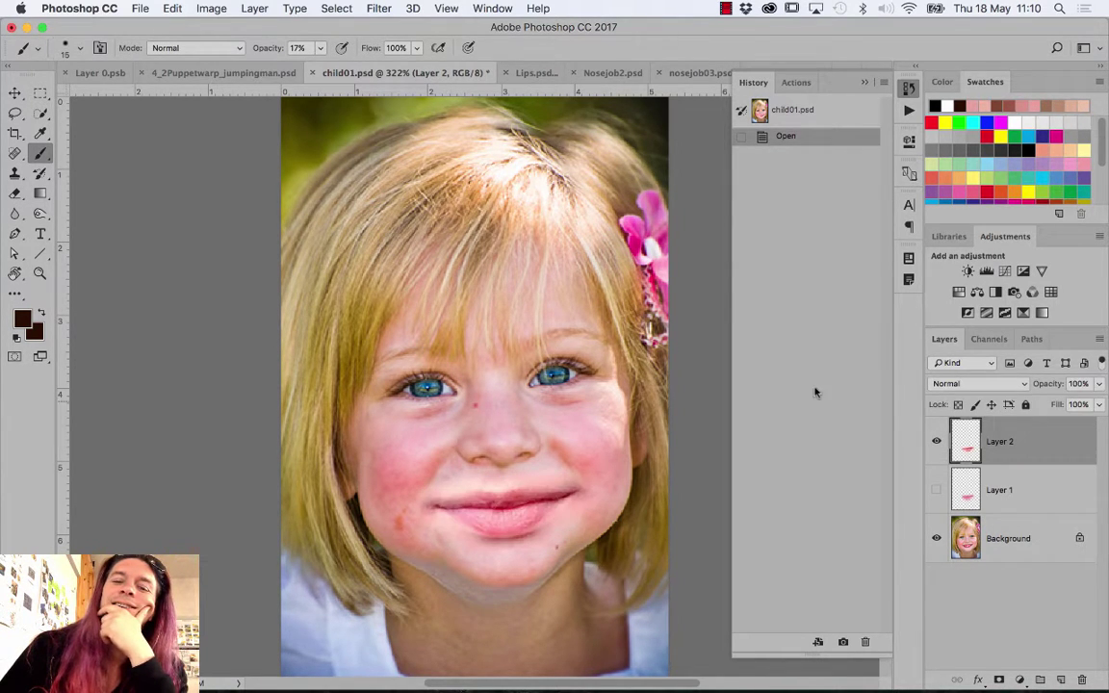
Close child01.psd and the jumping-man document without saving
click(241, 74)
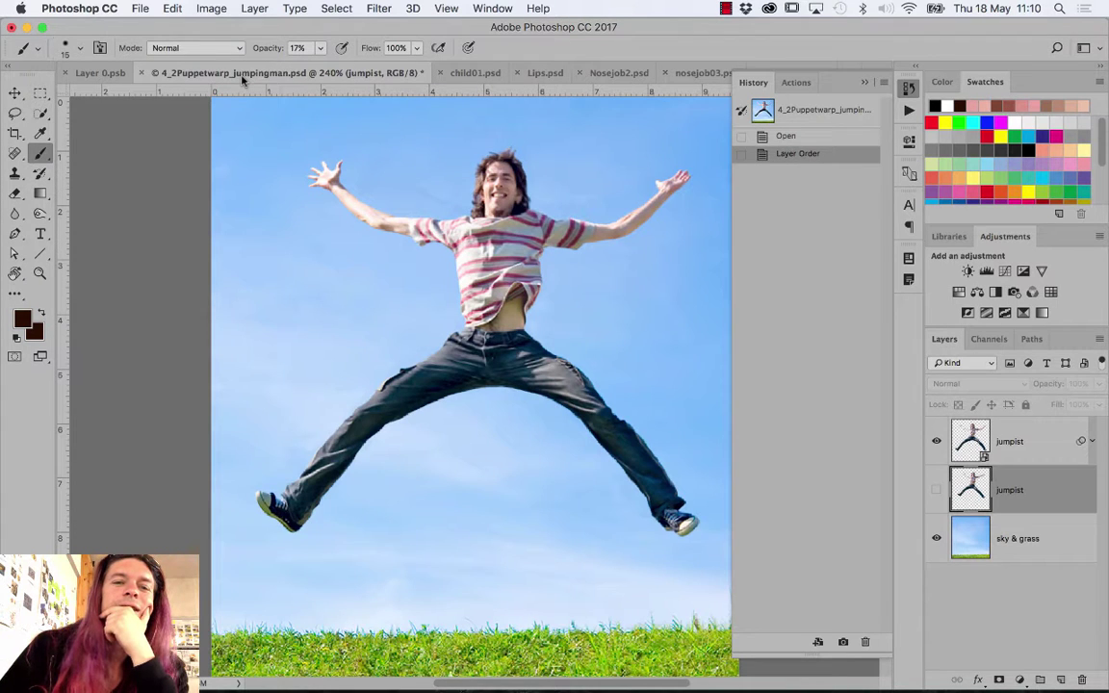
click(442, 73)
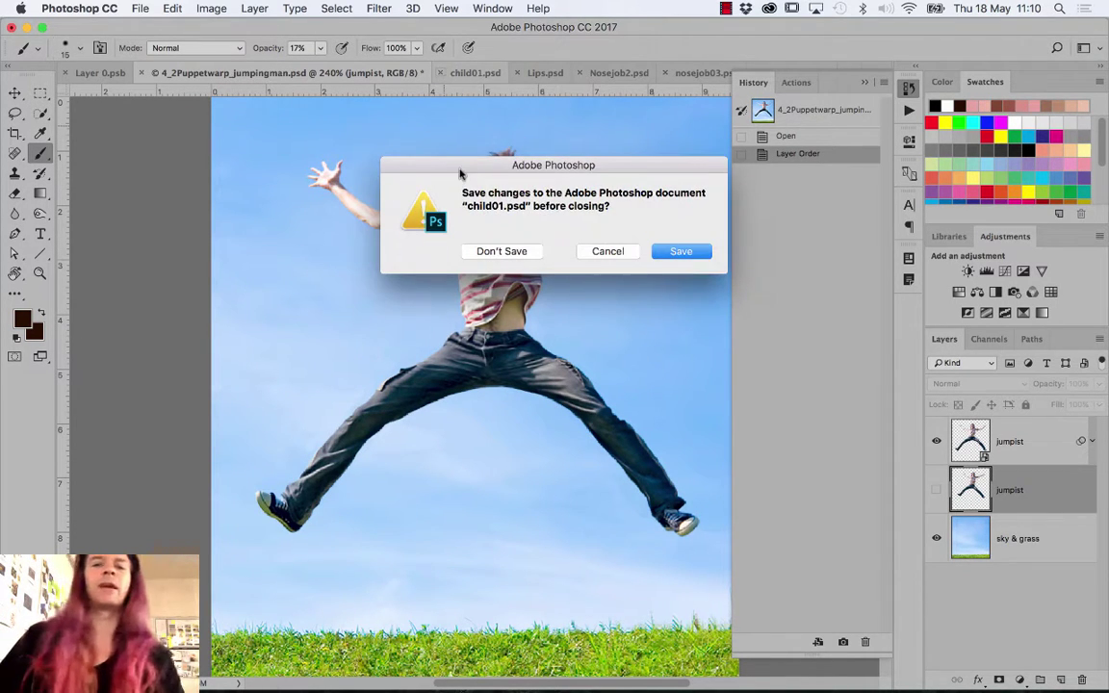
click(495, 250)
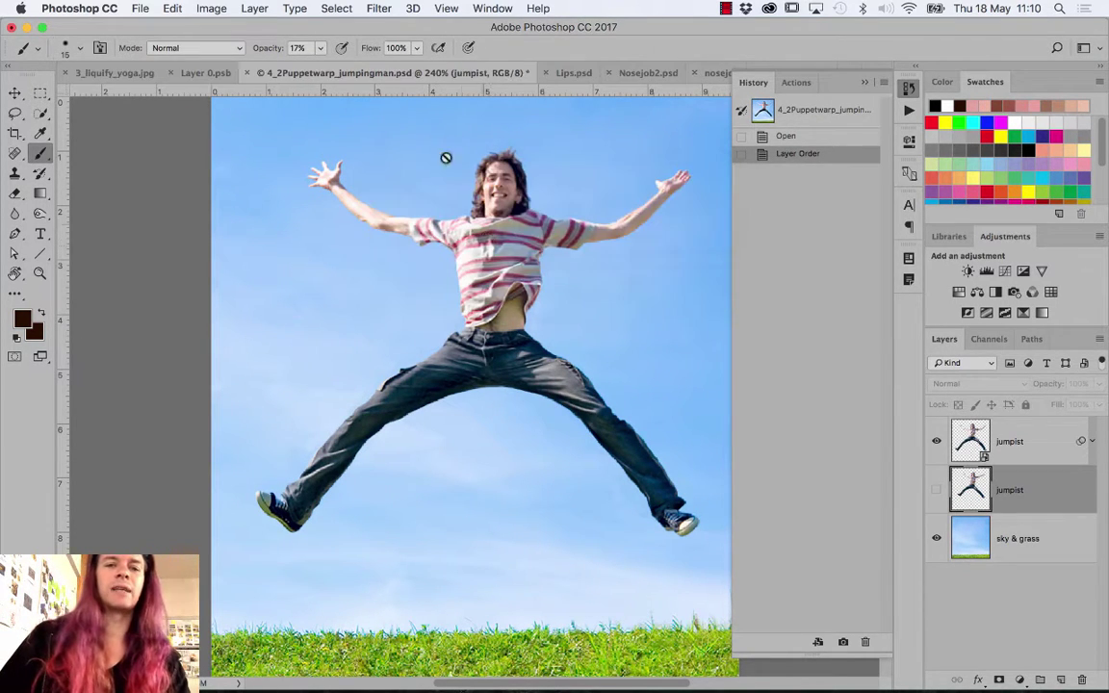
click(250, 74)
click(500, 250)
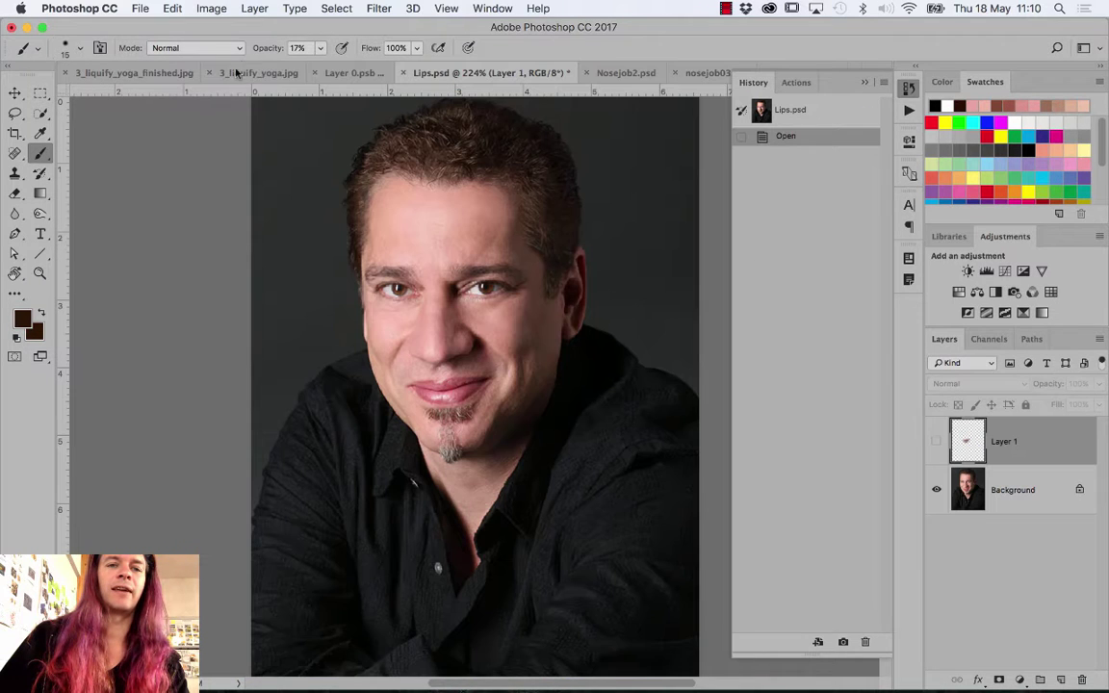
Close Layer 0.psb, Lips.psd, Nosejob2.psd and nosejob03, discarding changes
click(316, 73)
click(316, 73)
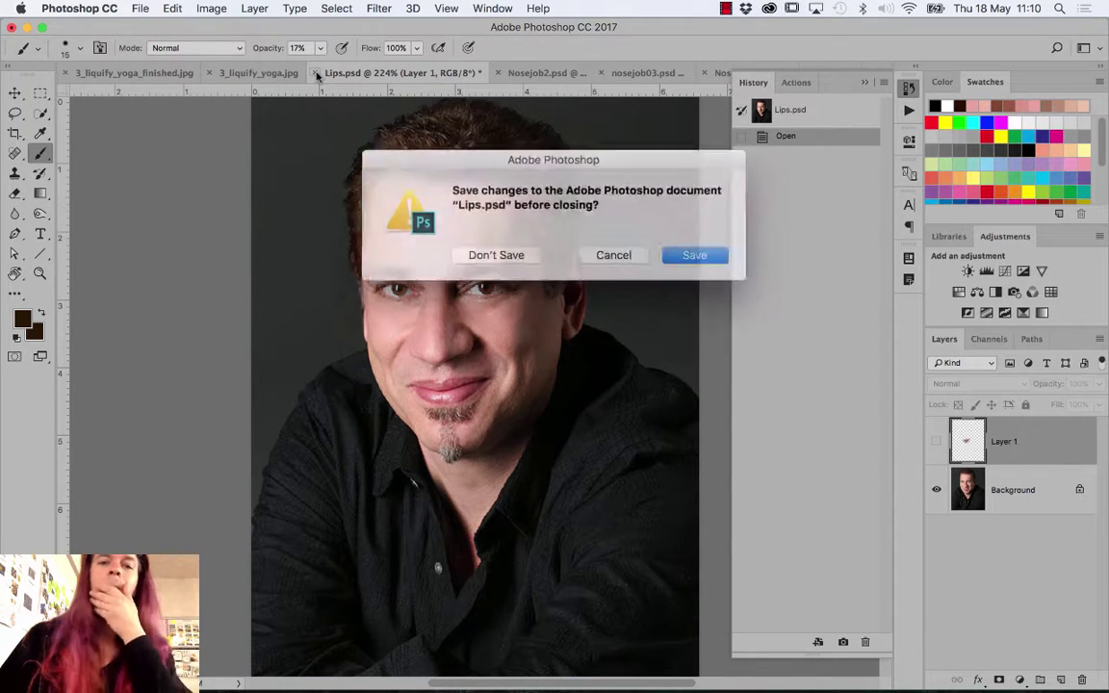
click(491, 250)
key(super+w)
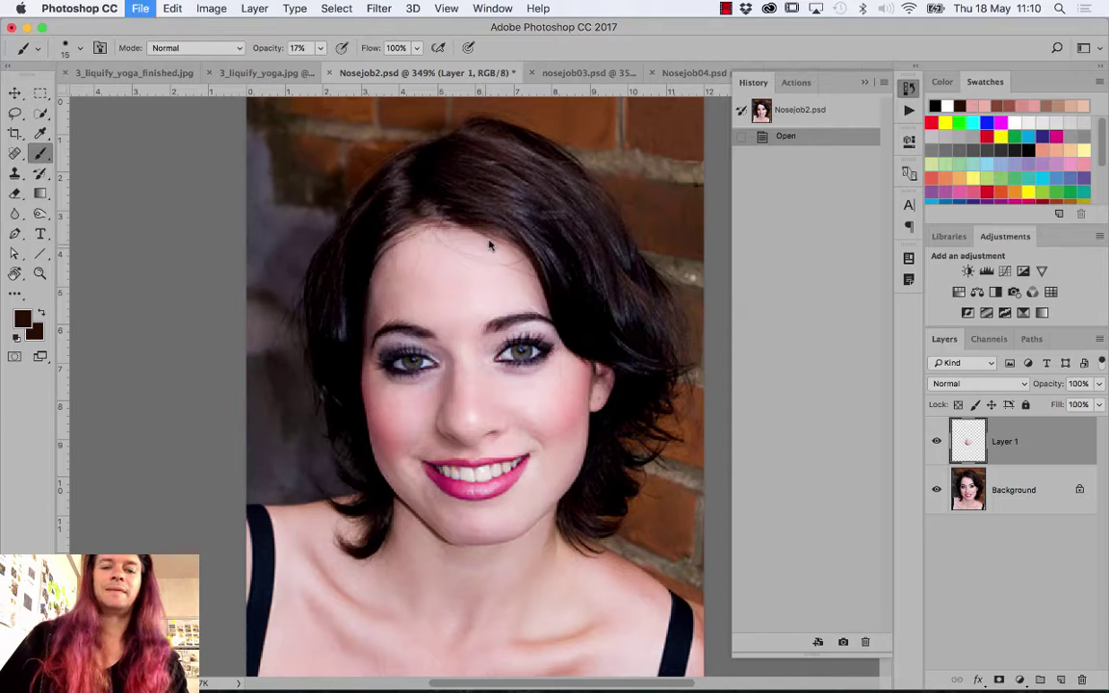
click(478, 249)
key(super+w)
click(486, 252)
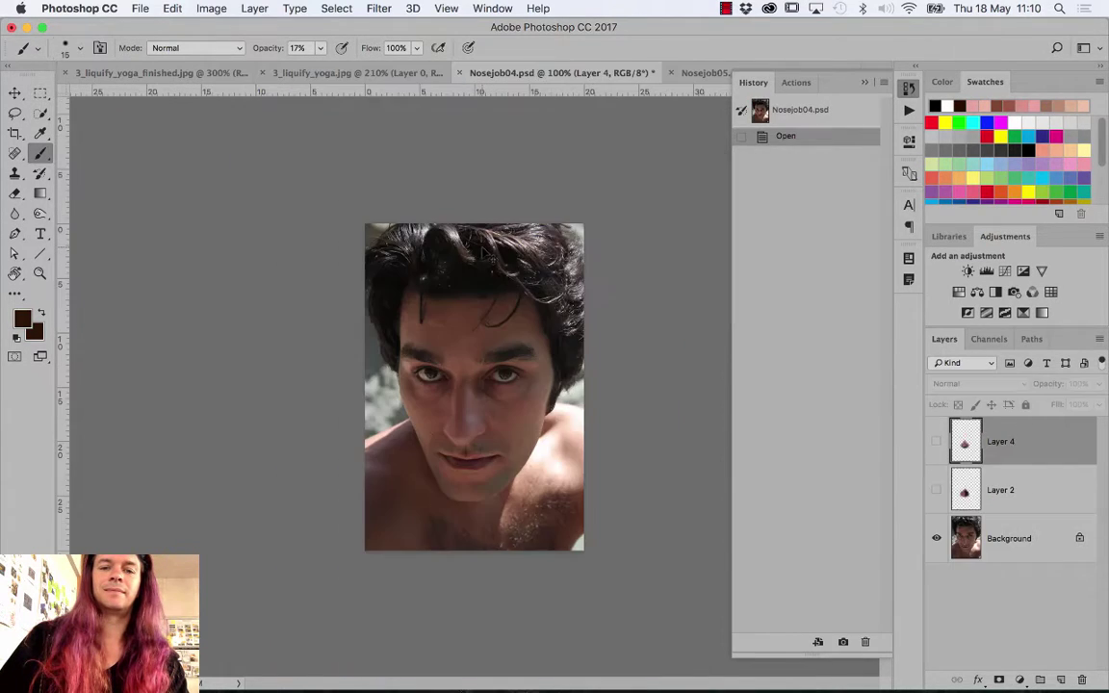
Close Nosejob04.psd, the next portrait and both yoga documents without saving
key(super+w)
click(483, 252)
key(super+w)
click(483, 252)
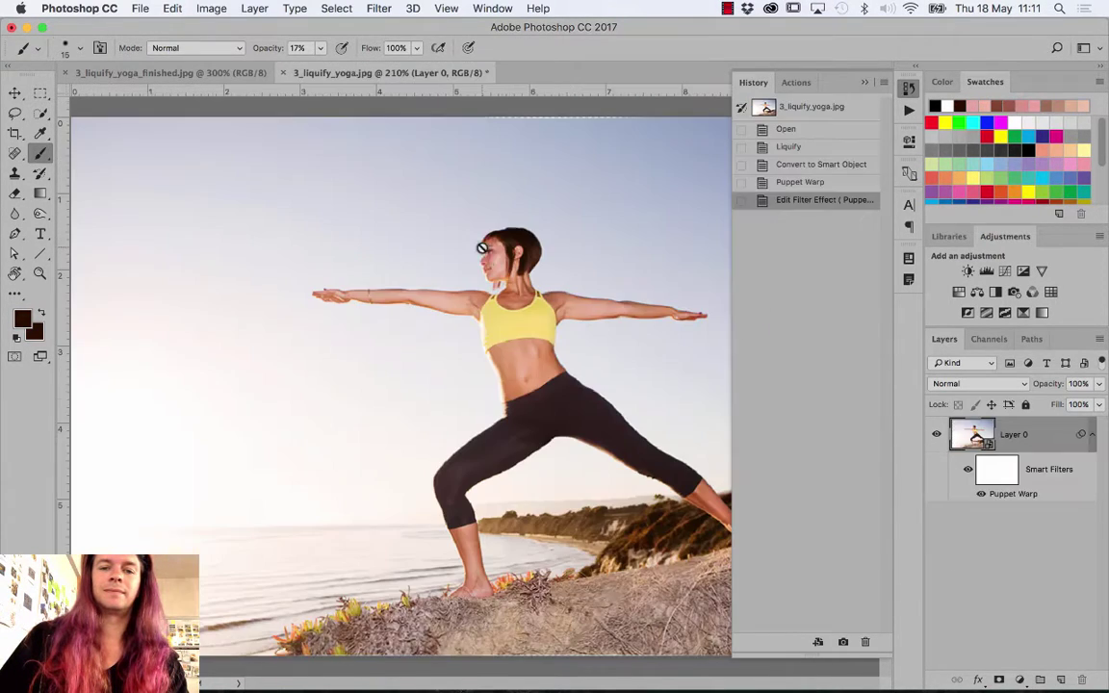
key(super+w)
click(486, 251)
key(super+w)
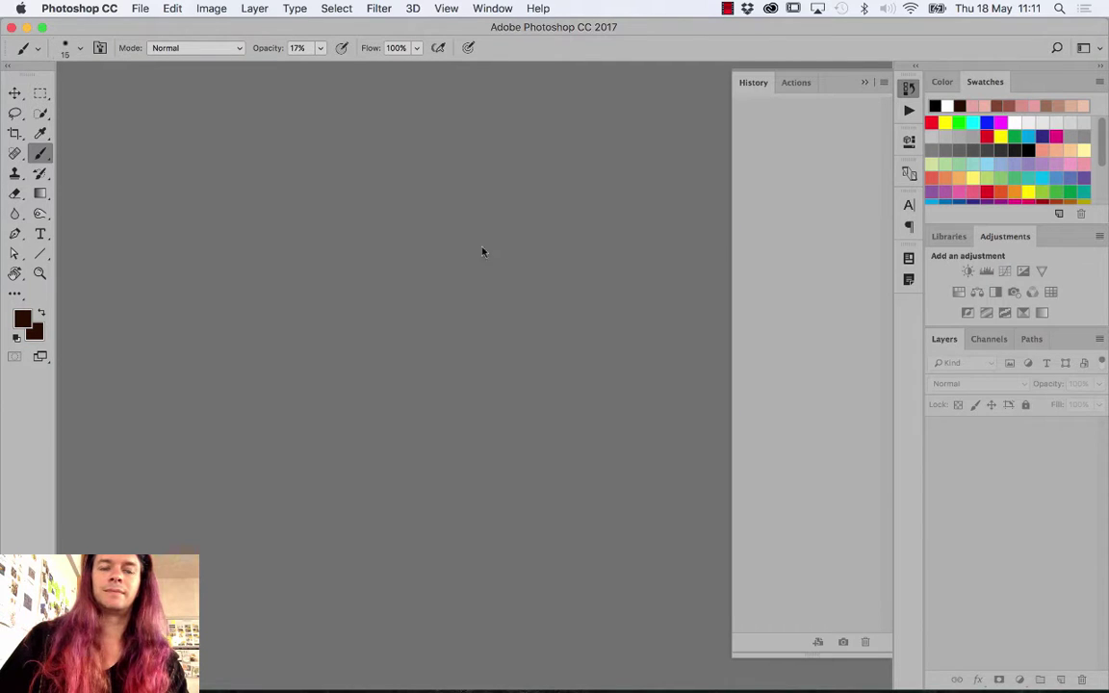
Glance at the File menu, dismiss it, and switch over to the desktop
click(145, 8)
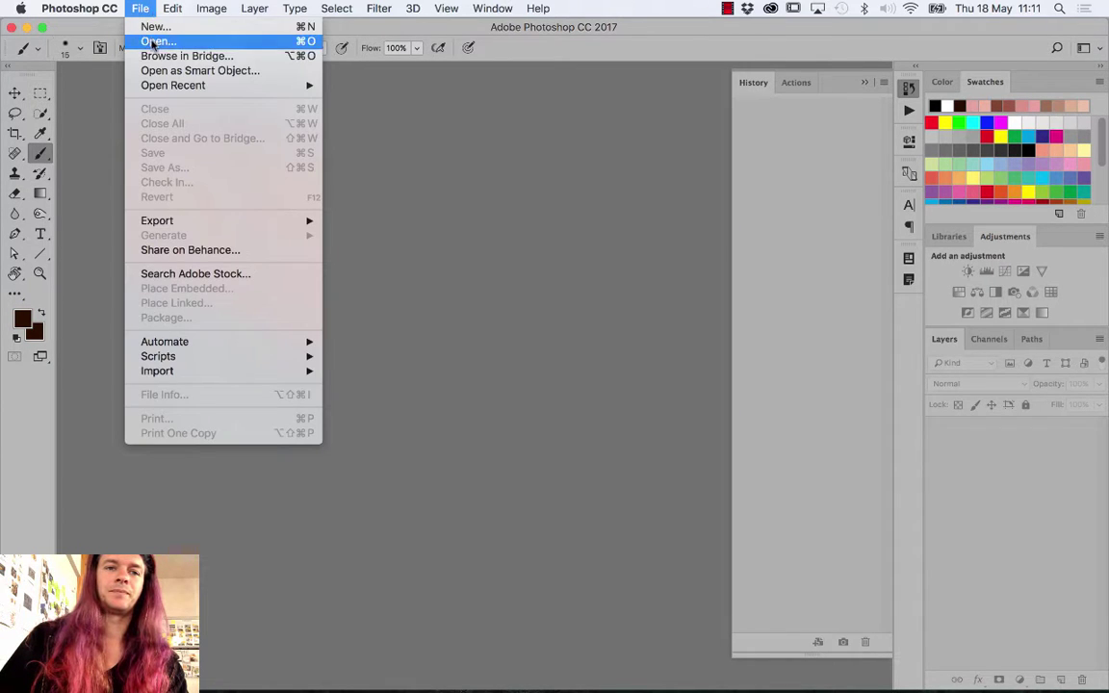
click(152, 41)
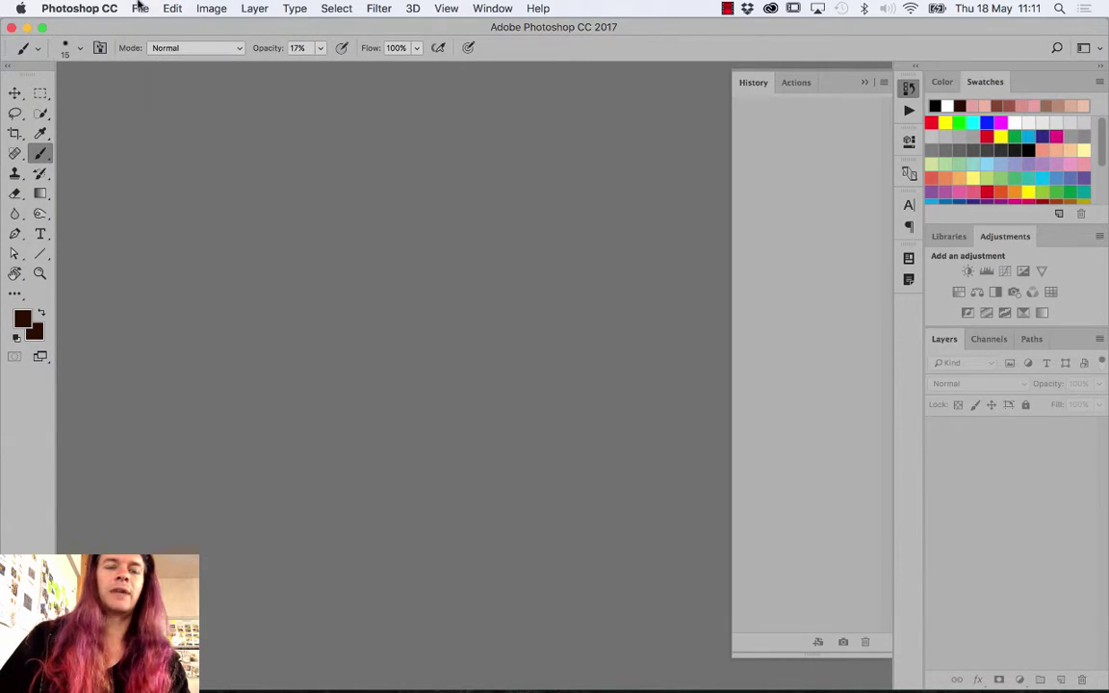
key(ctrl+Left)
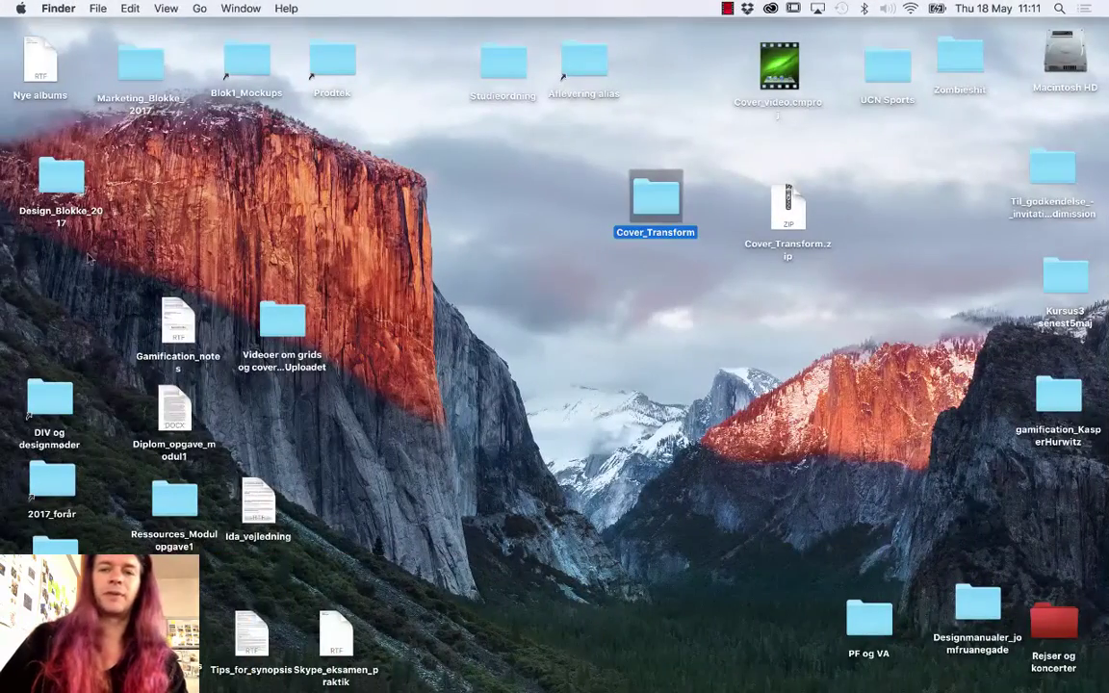
Open Cover_Transform > PS_Manipulation and drag child01.jpg onto the Bridge Dock icon
click(563, 241)
double_click(662, 197)
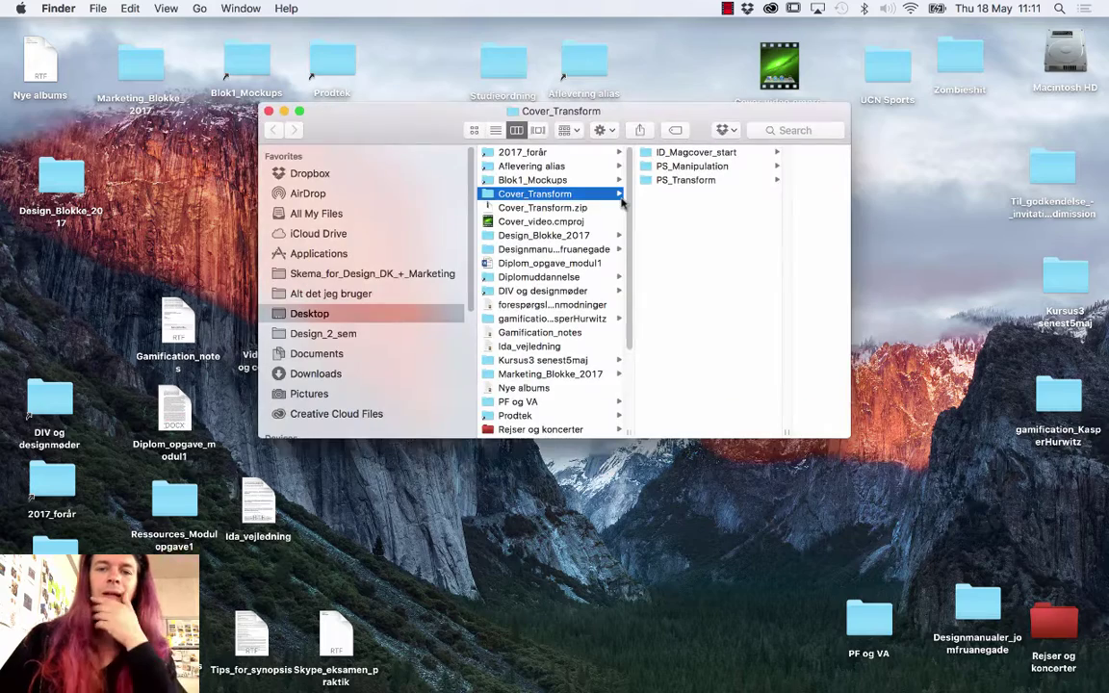
click(679, 167)
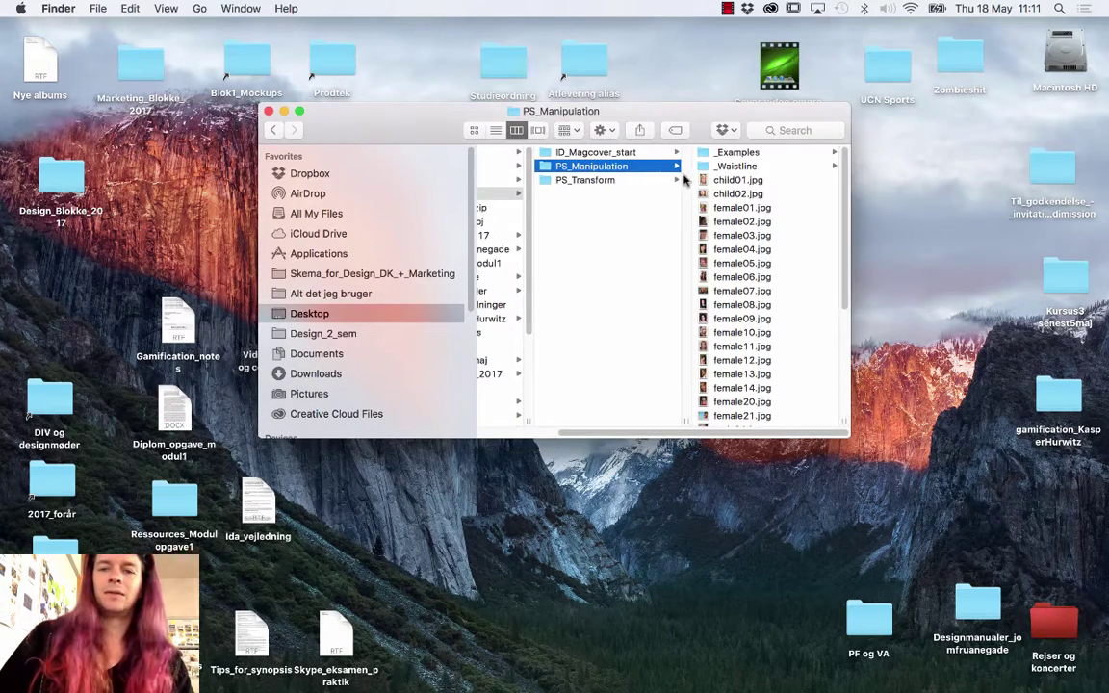
click(737, 180)
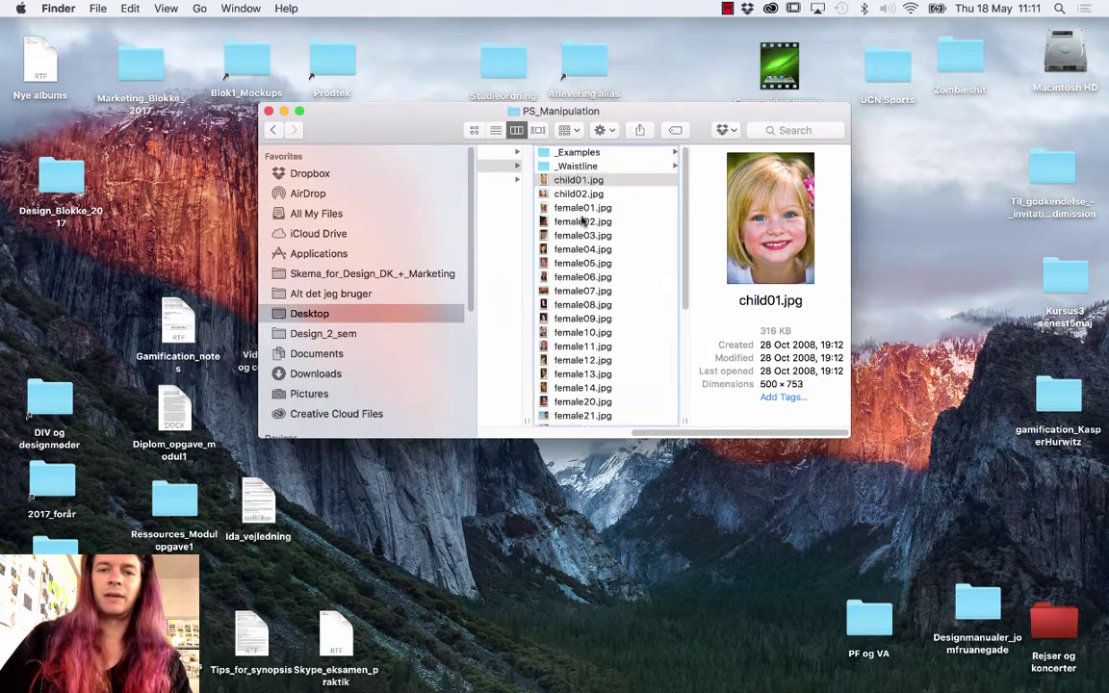
mouse_move(578, 180)
mouse_down()
mouse_move(412, 664)
mouse_move(454, 685)
mouse_up()
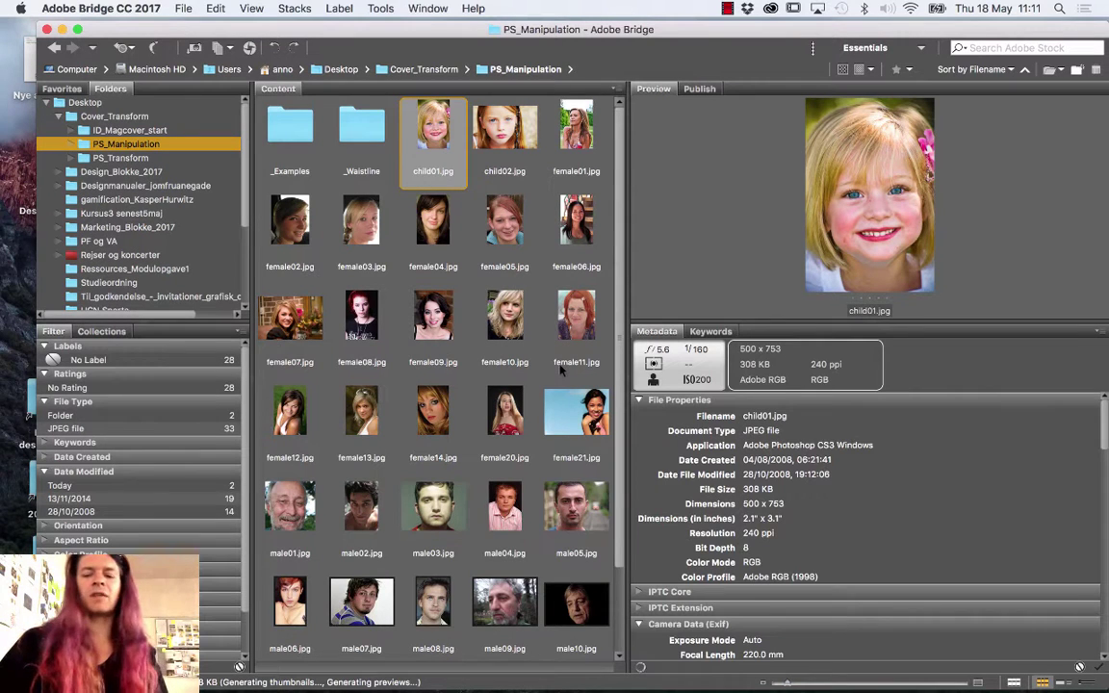
Preview the portraits full-screen, arrowing back and forth from child02.jpg through the male portraits
key(space)
key(Right)
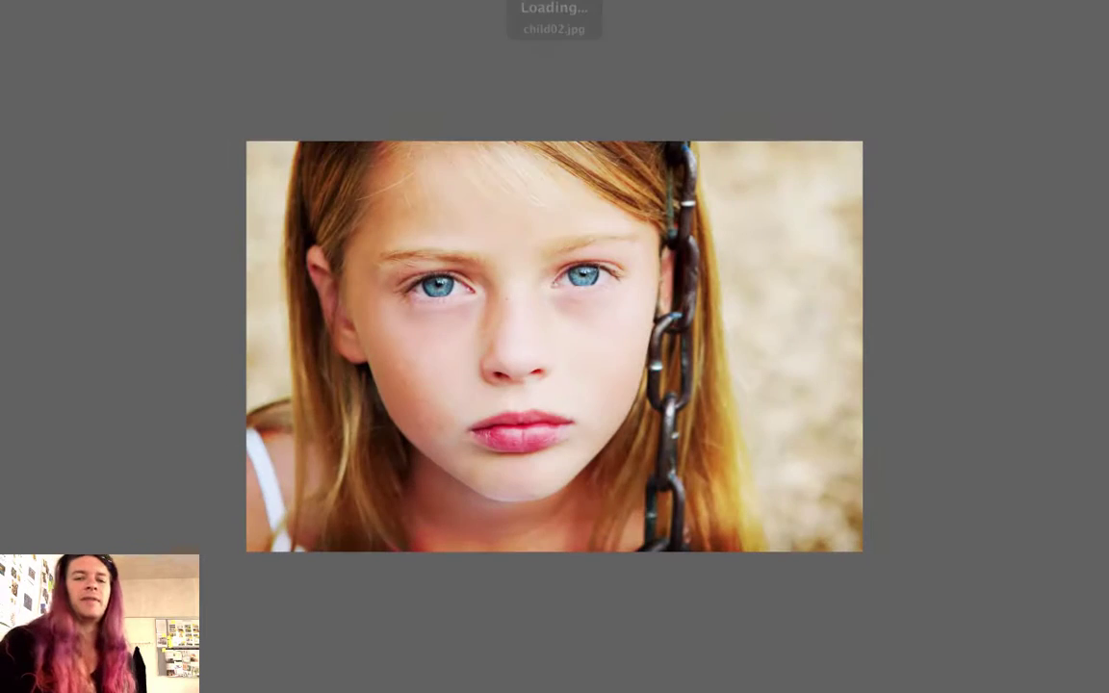
key(Right)
key(Right)
key(Right)
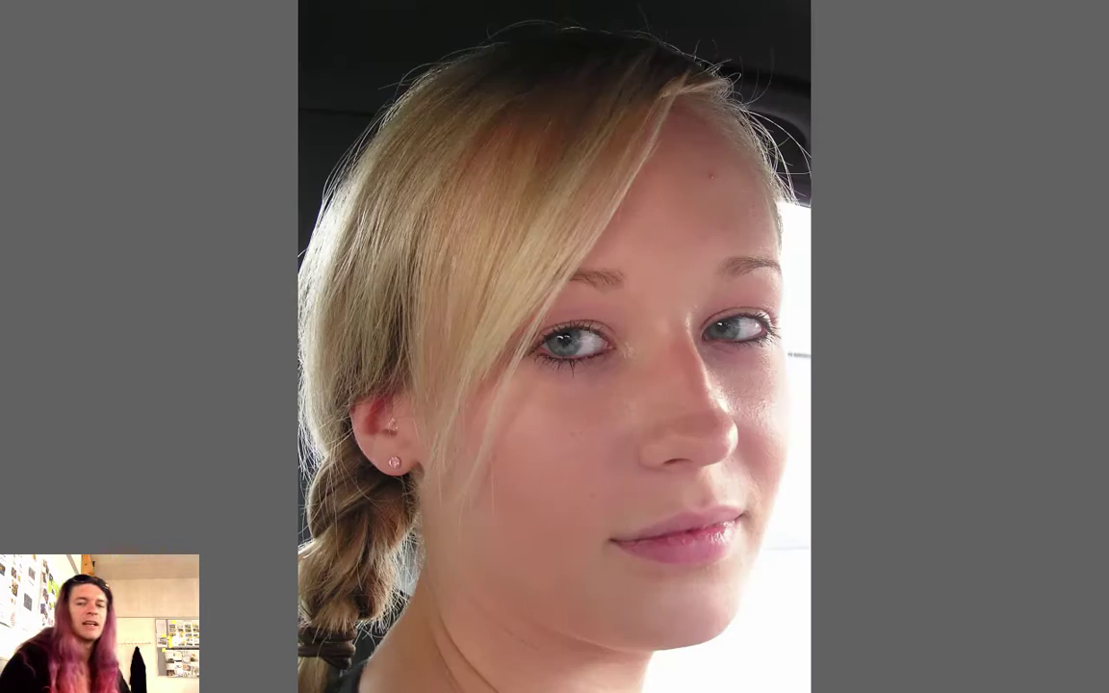
key(Right)
key(Right)
key(Right)
key(Right)
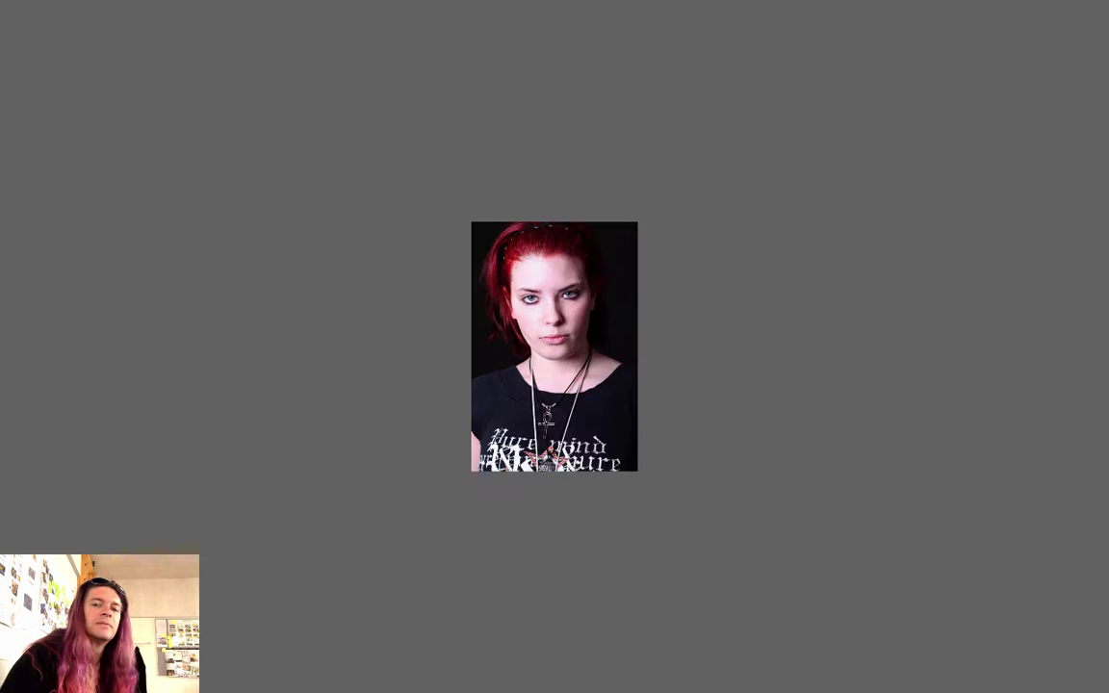
key(Right)
key(Right)
key(Right)
key(Right)
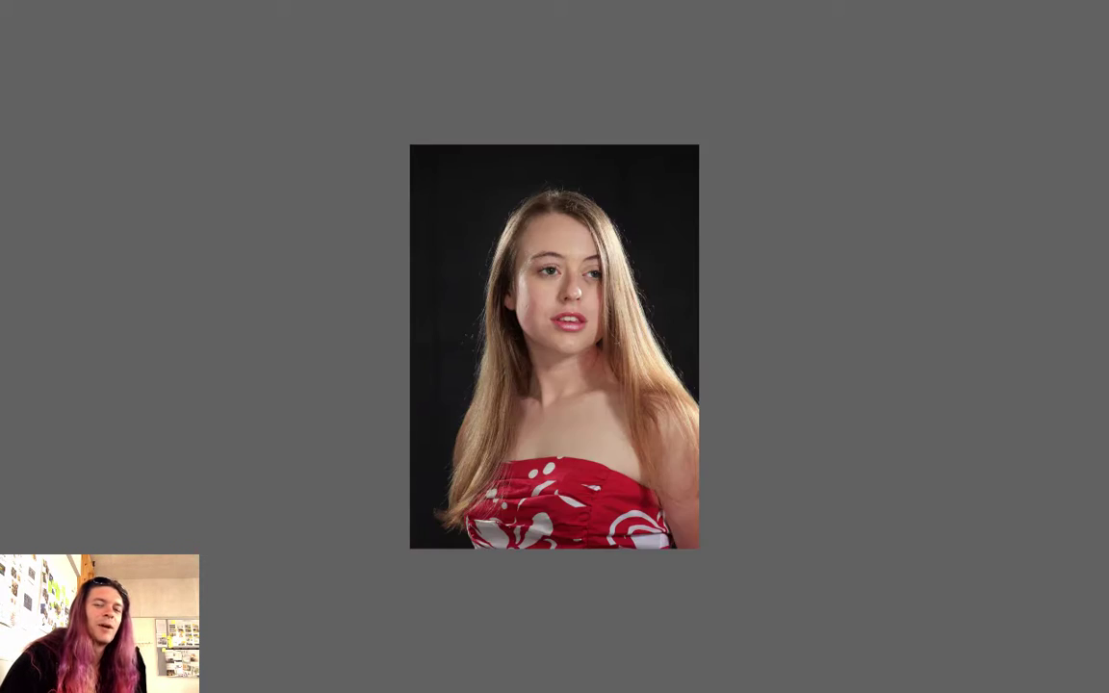
key(Right)
key(Right)
key(Right)
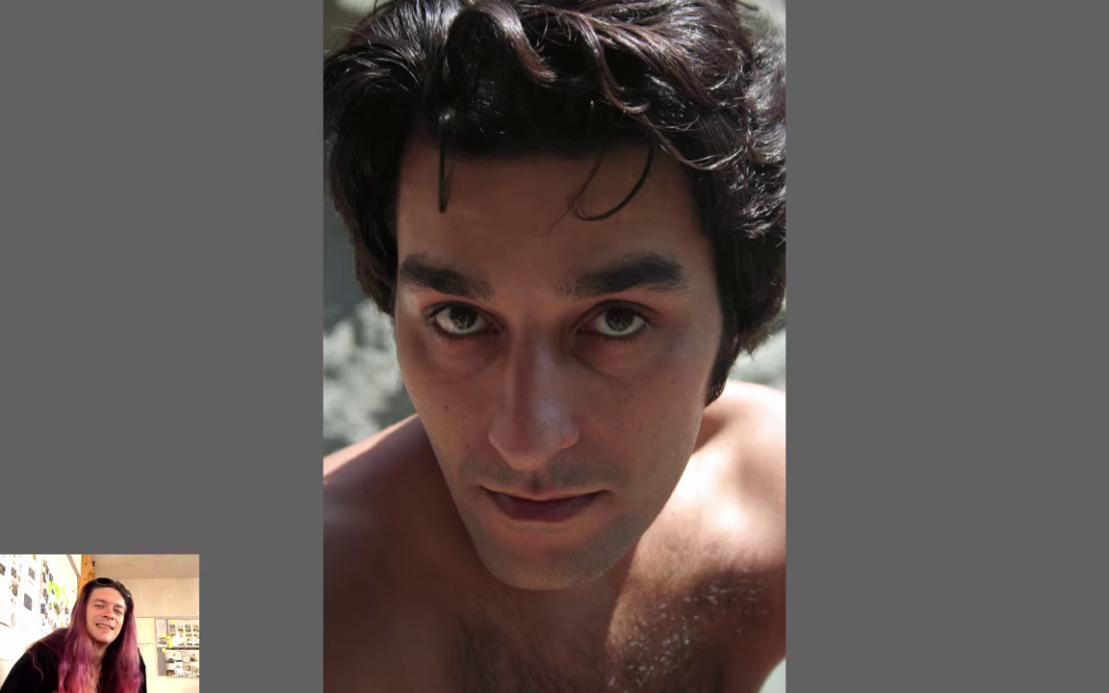
key(Left)
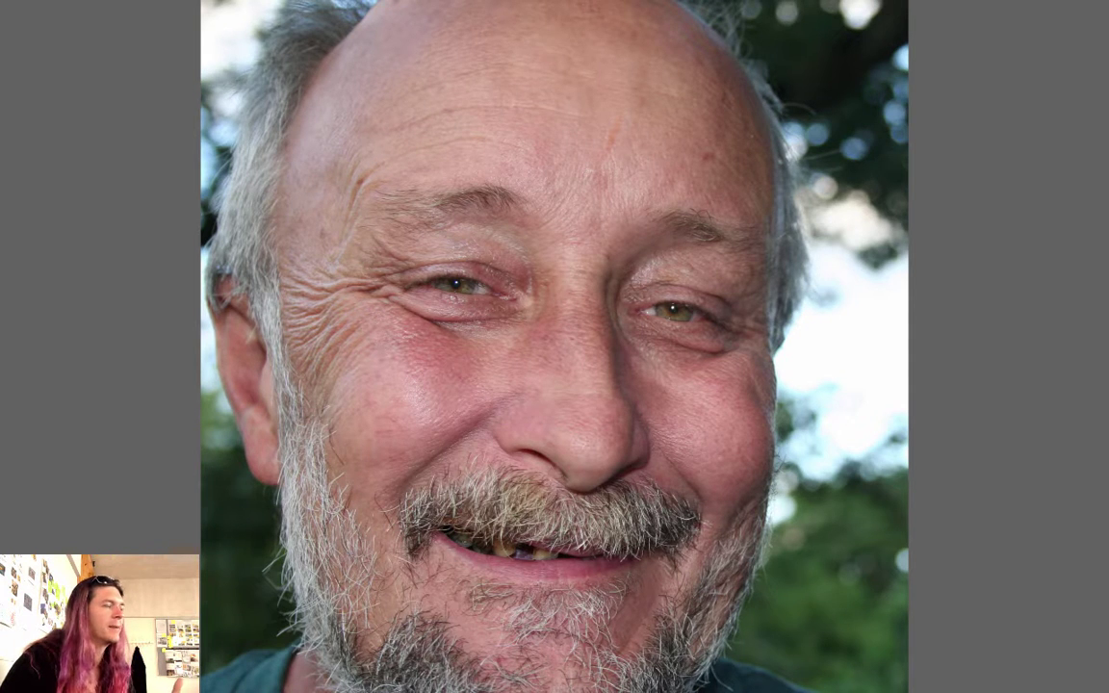
key(Right)
key(Right)
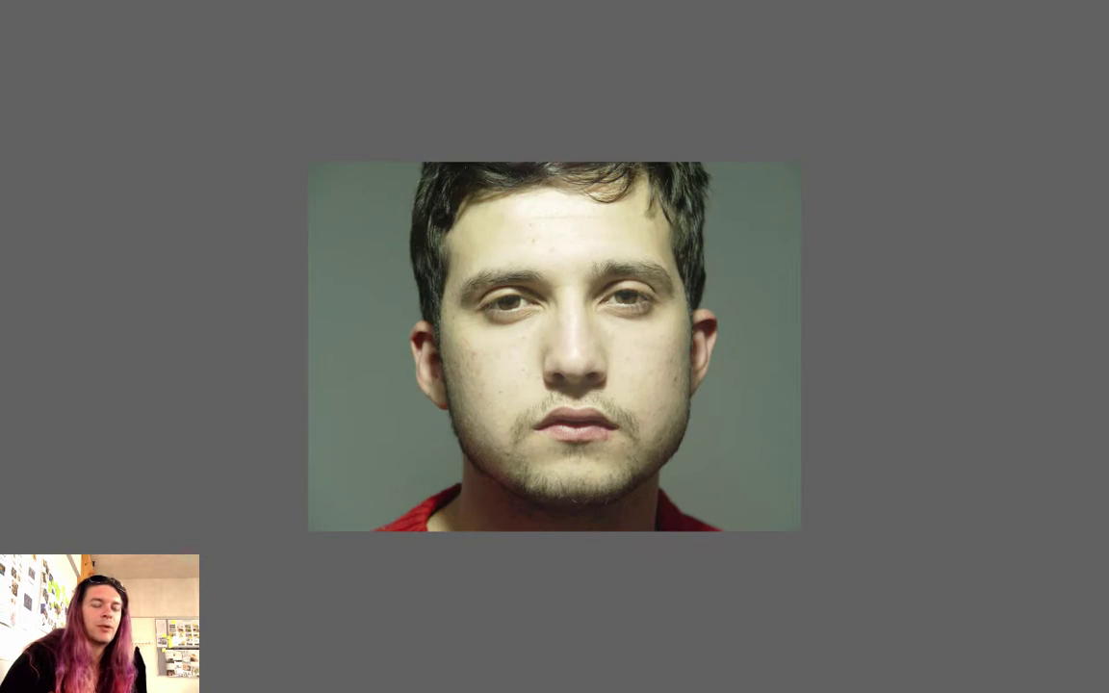
key(Left)
key(Right)
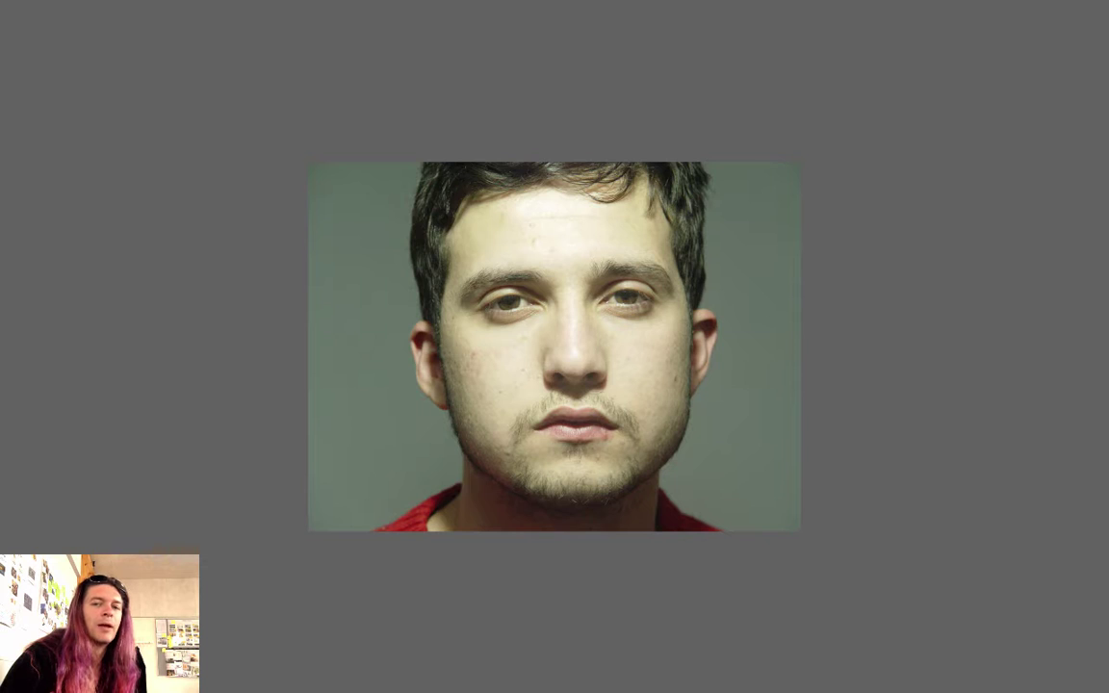
key(Right)
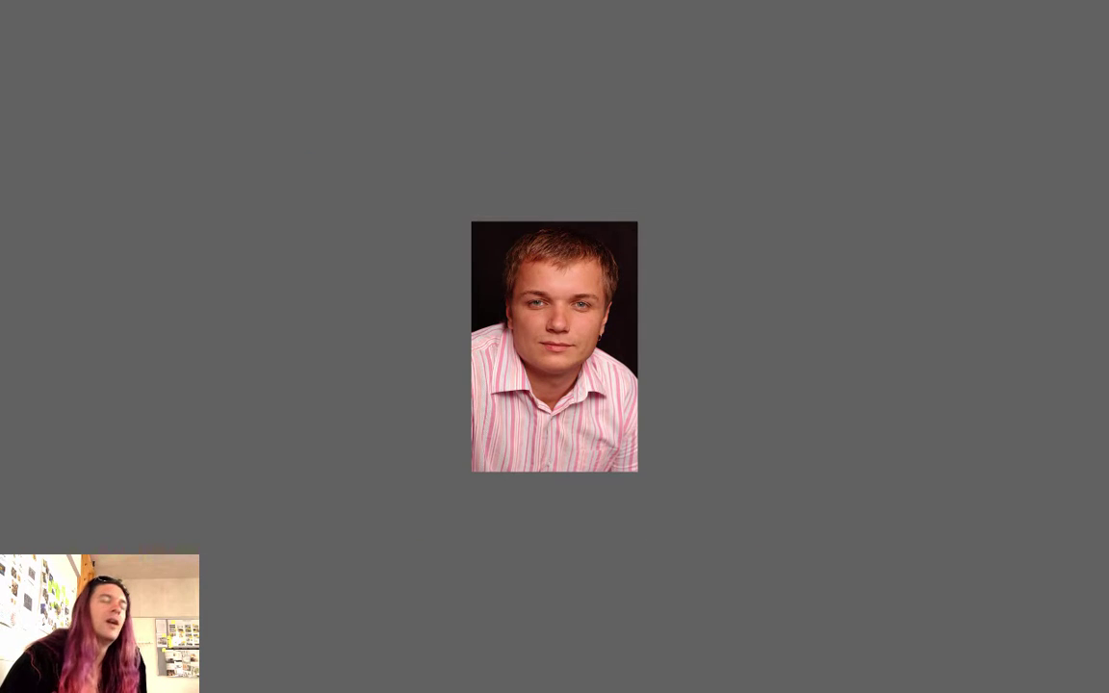
key(Right)
key(Right)
key(Right)
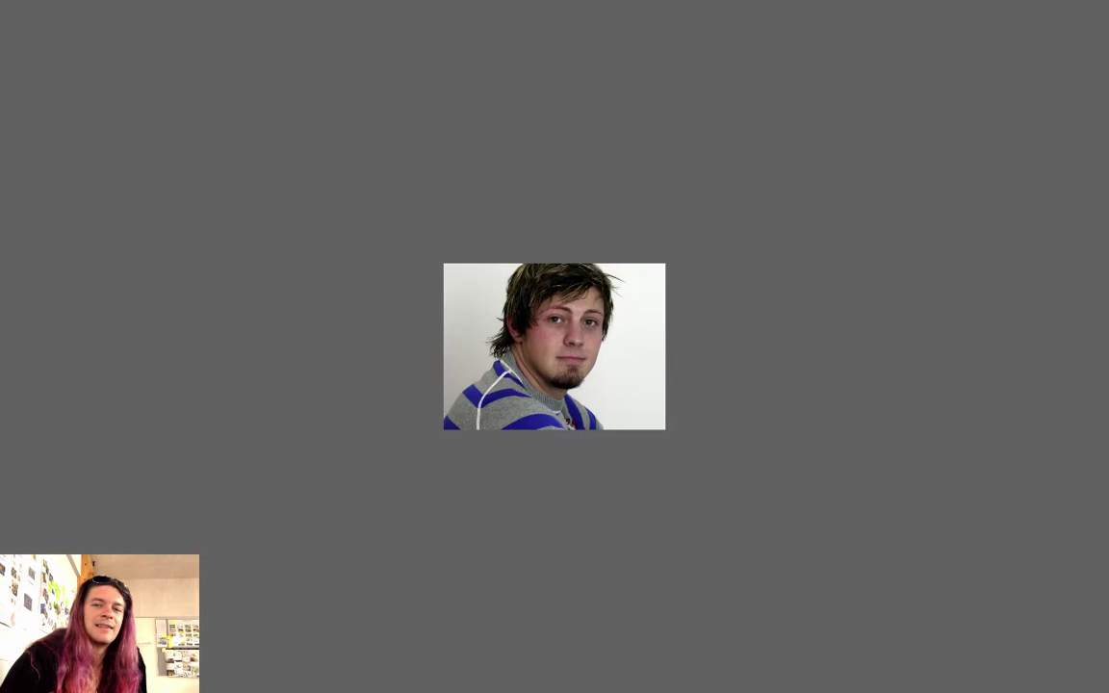
key(Left)
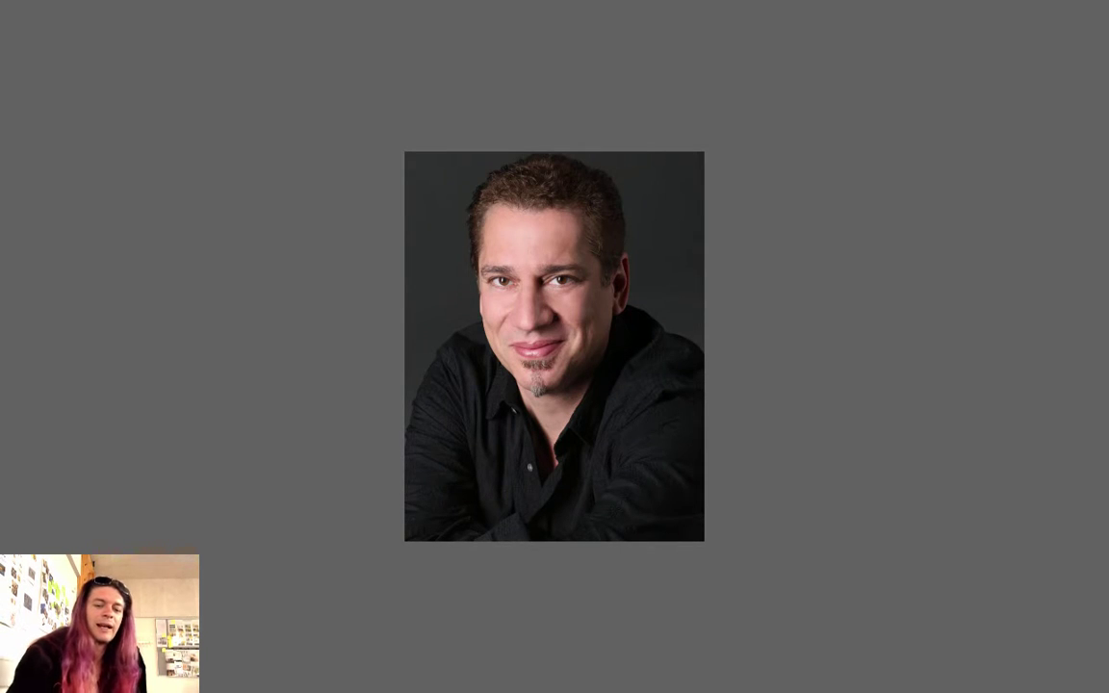
Zoom the full-screen portraits to 100% and back, comparing neighbouring images up close
click(507, 385)
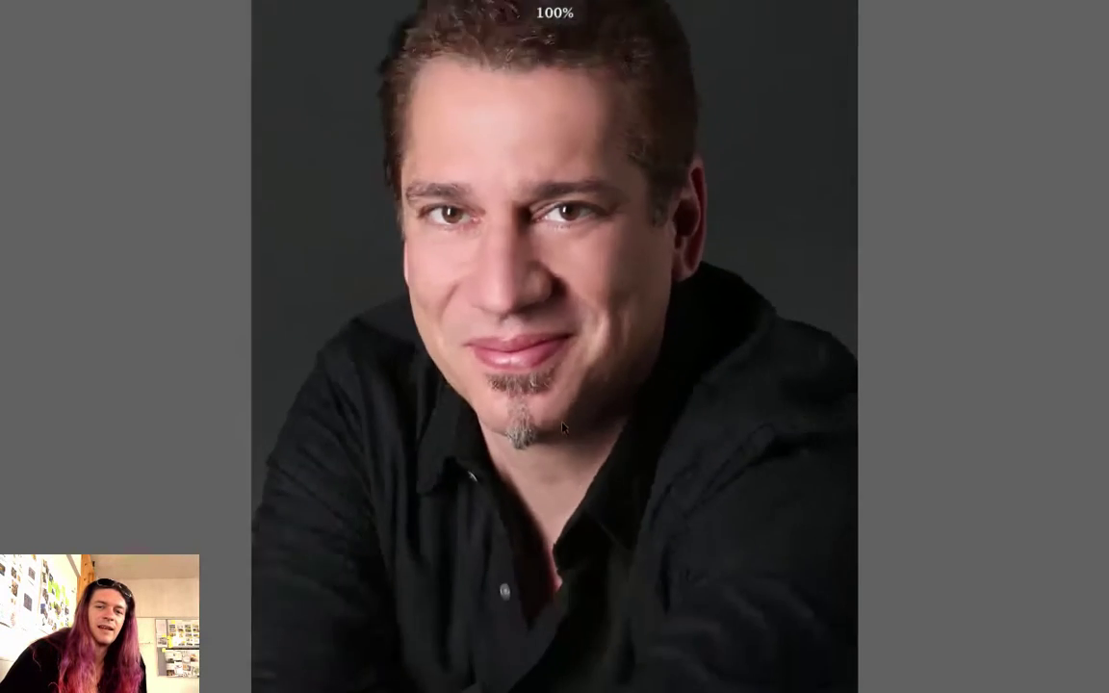
click(562, 428)
scroll(505, 378, up, 3)
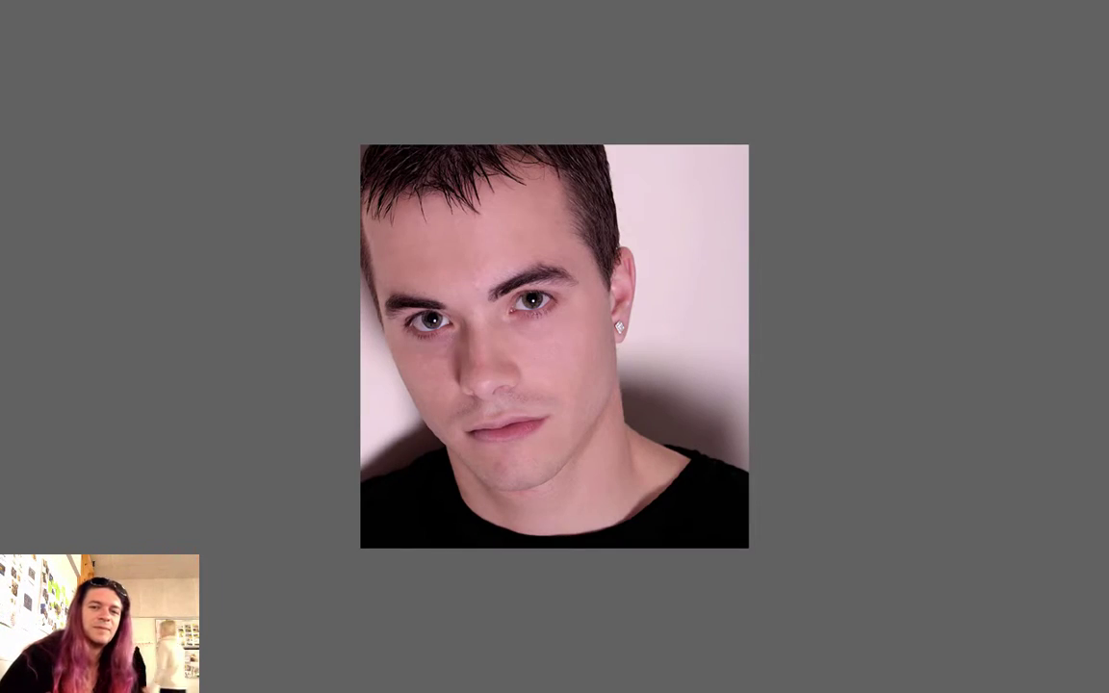
key(Right)
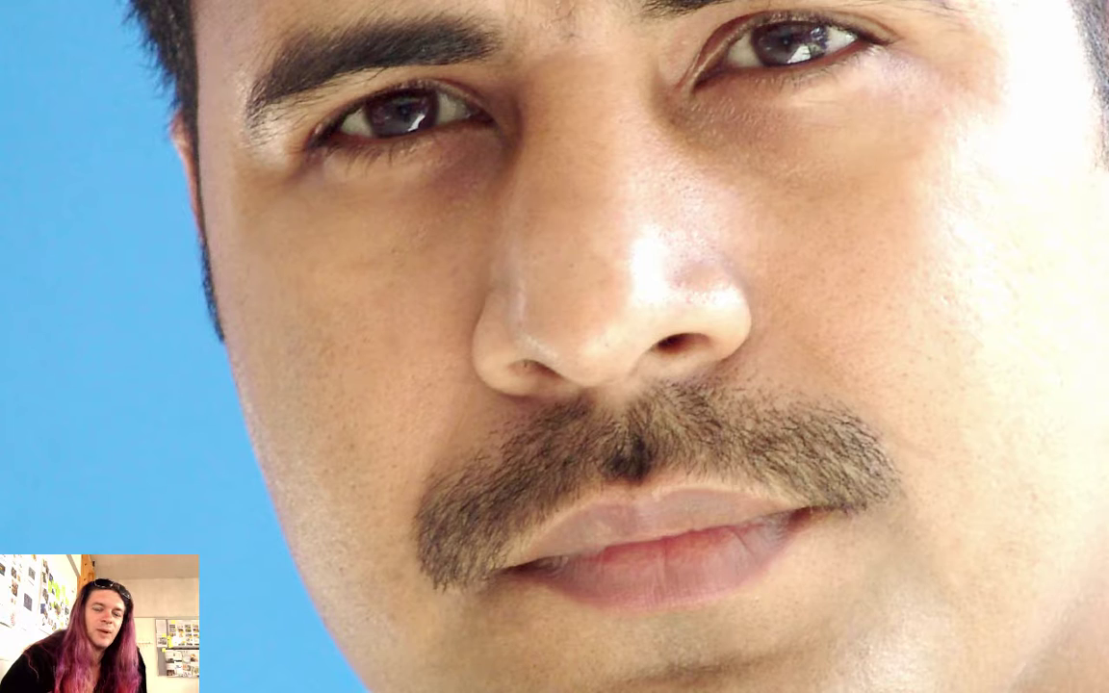
scroll(554, 346, down, 3)
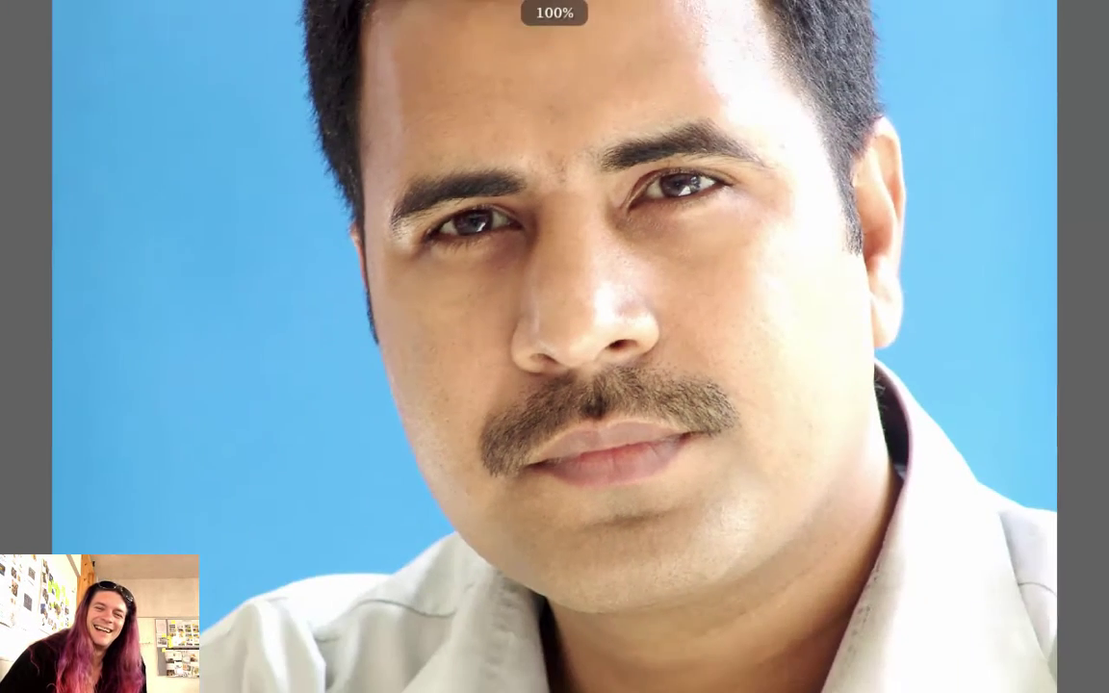
key(Left)
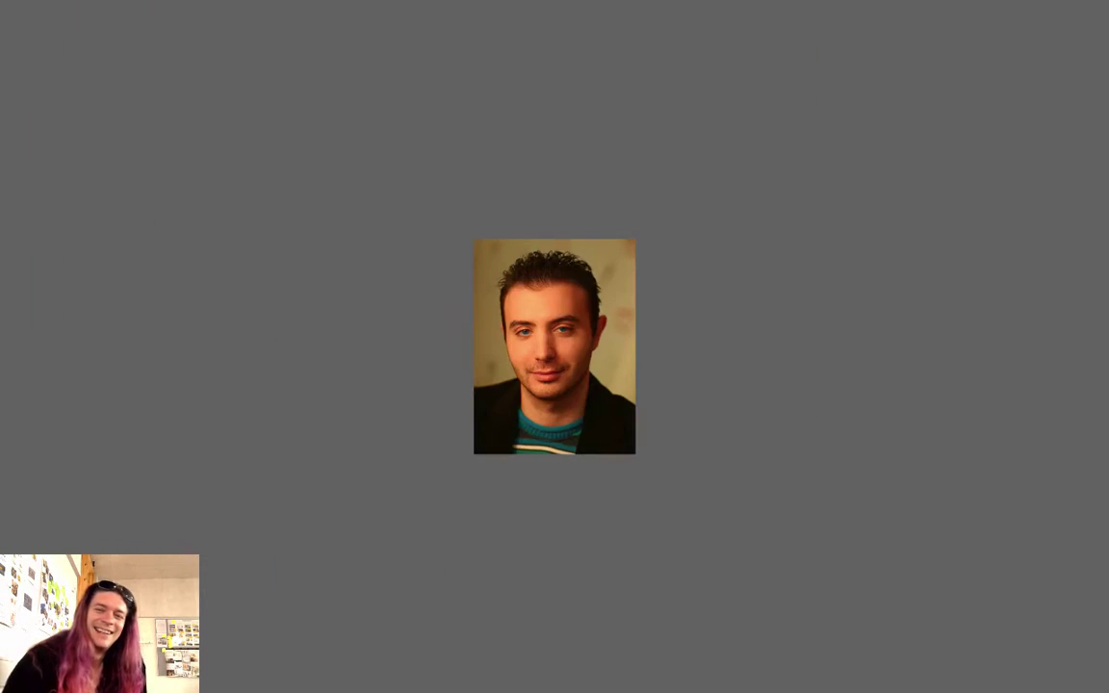
scroll(506, 389, up, 1)
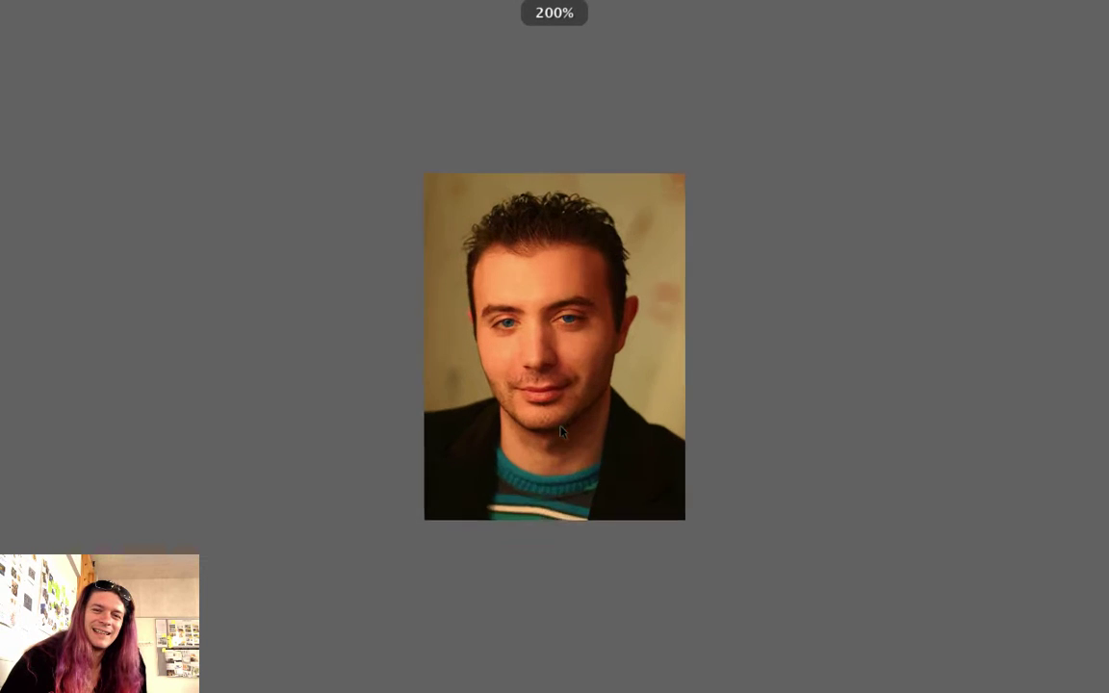
Step forward through the portraits to male06.jpg and leave full-screen preview
key(Right)
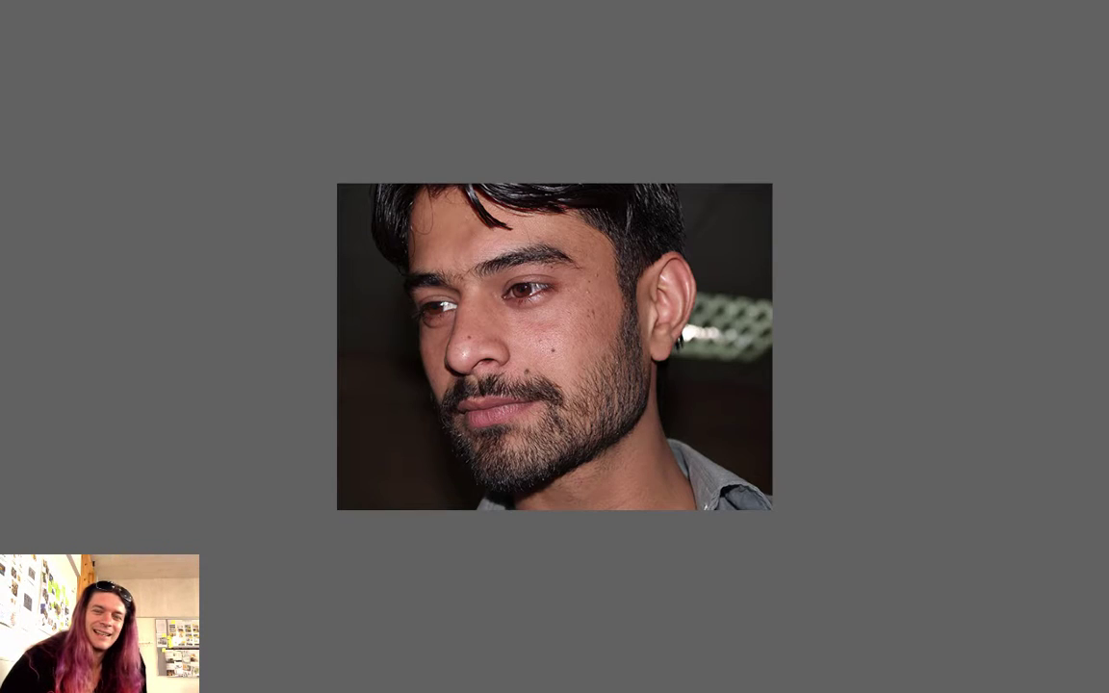
key(Right)
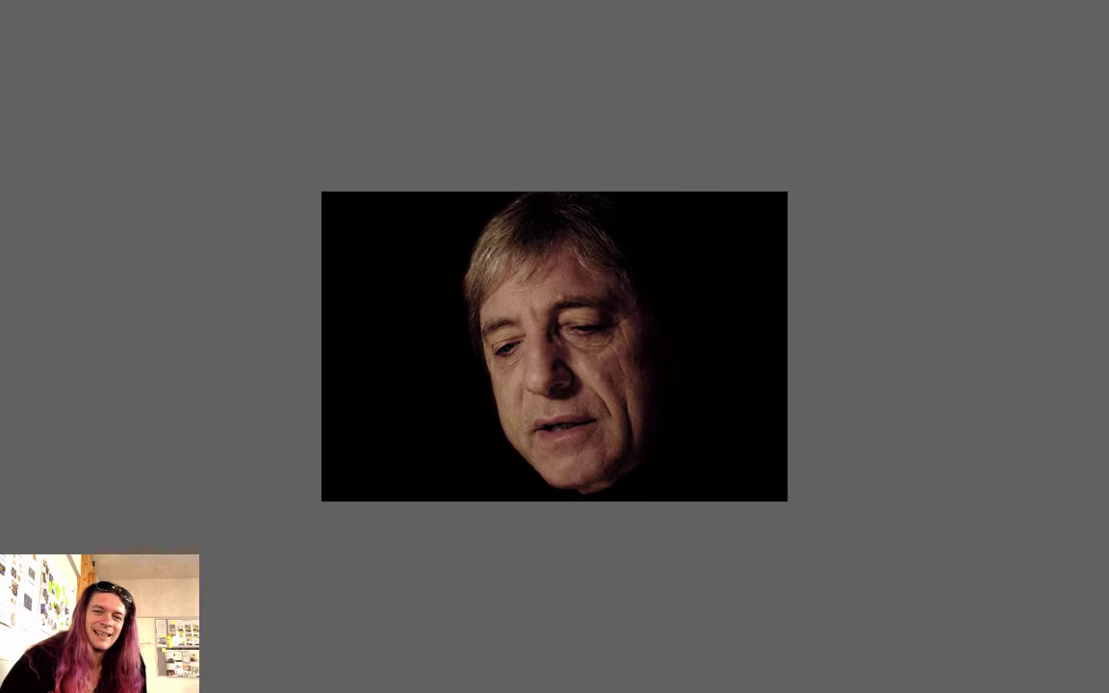
key(Right)
key(Right)
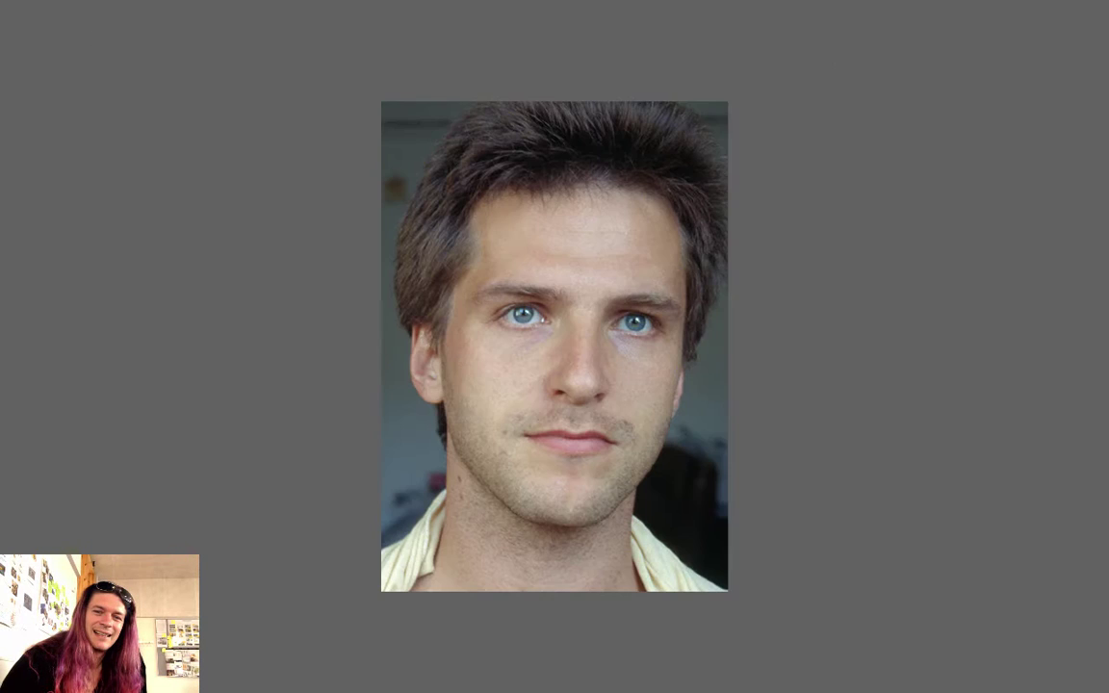
key(Right)
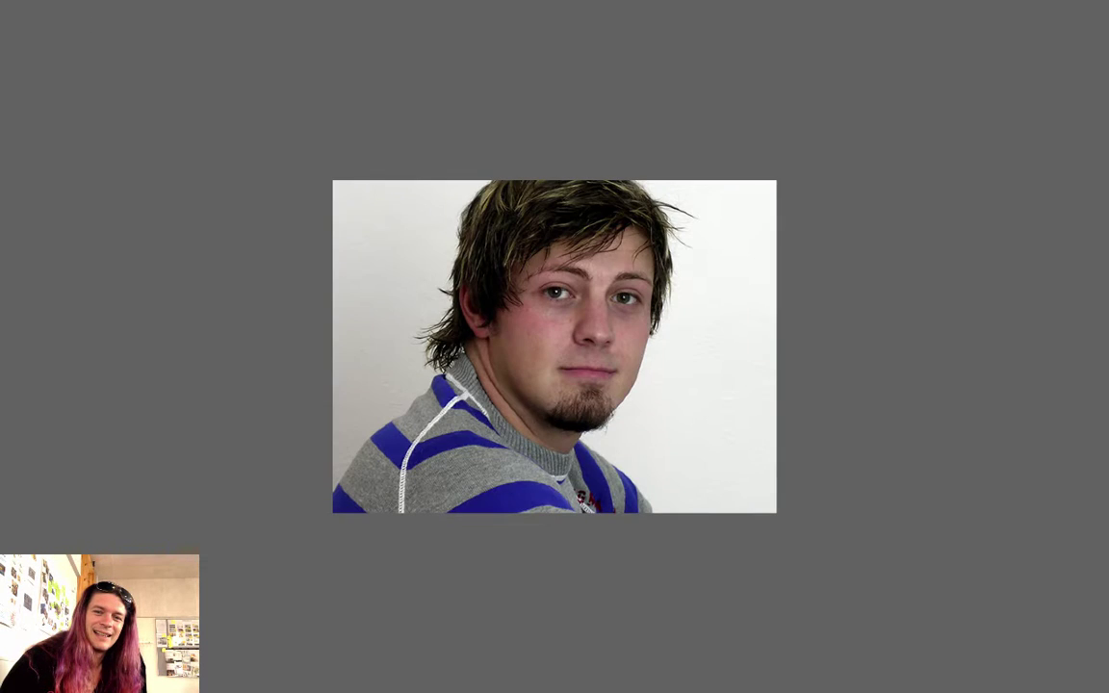
key(Right)
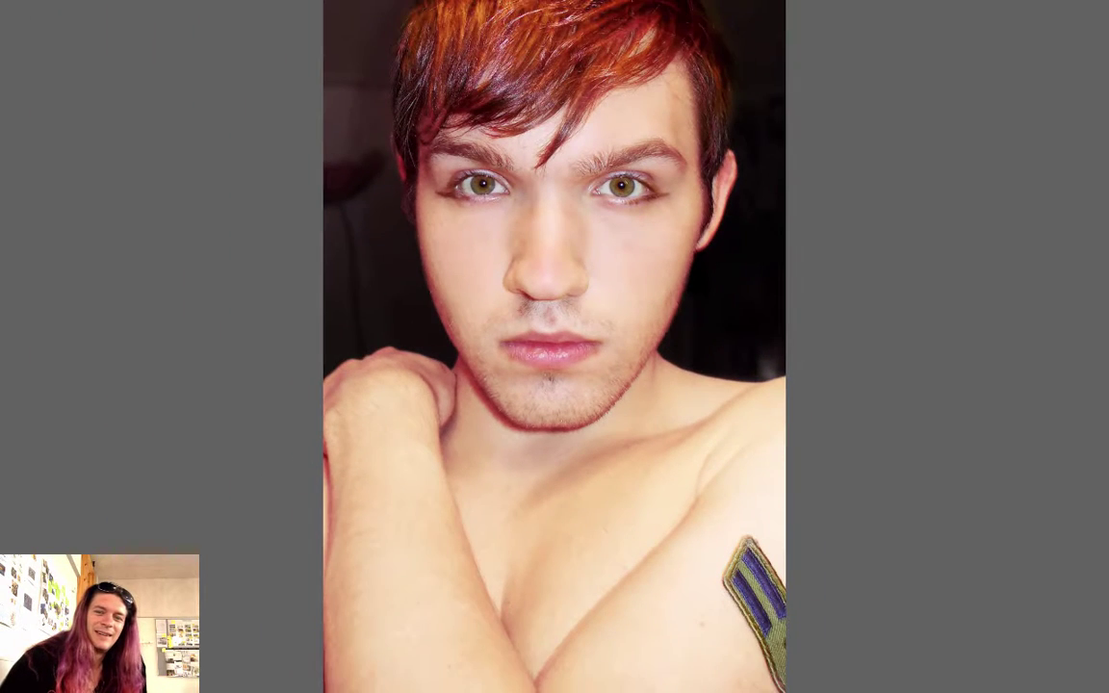
key(Right)
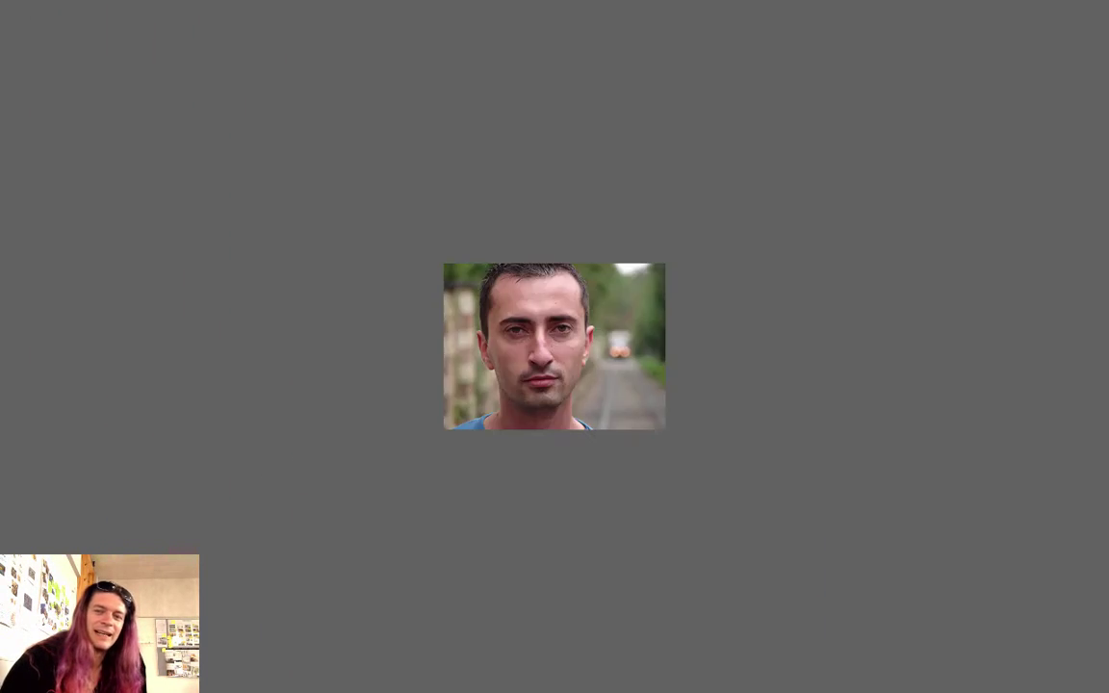
key(Right)
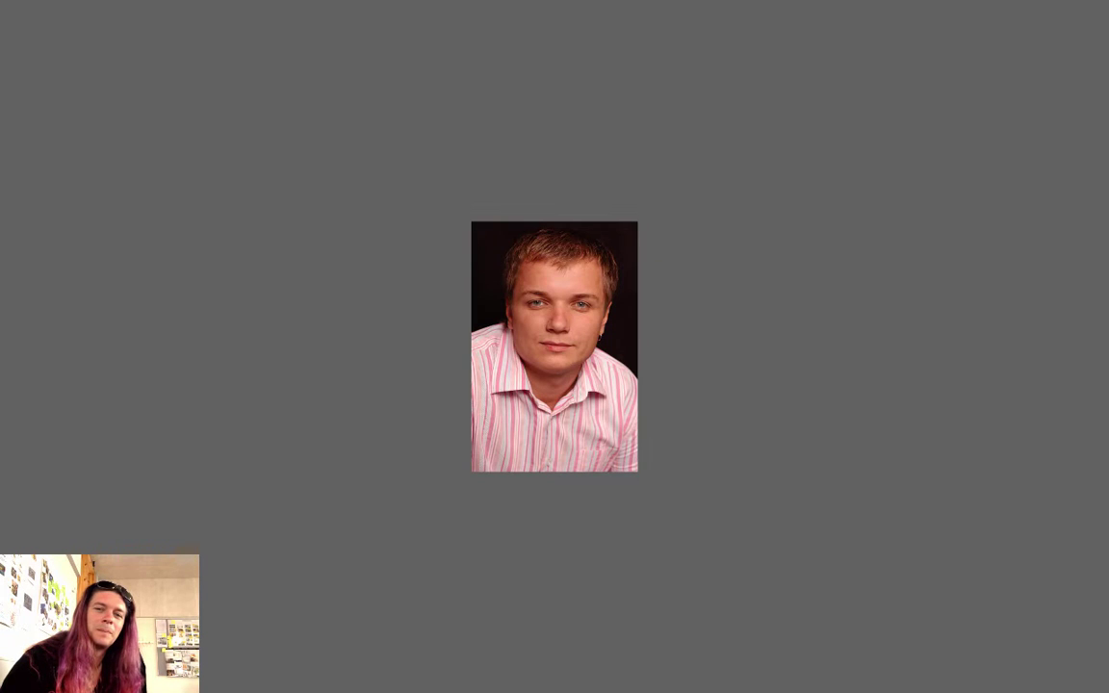
key(Right)
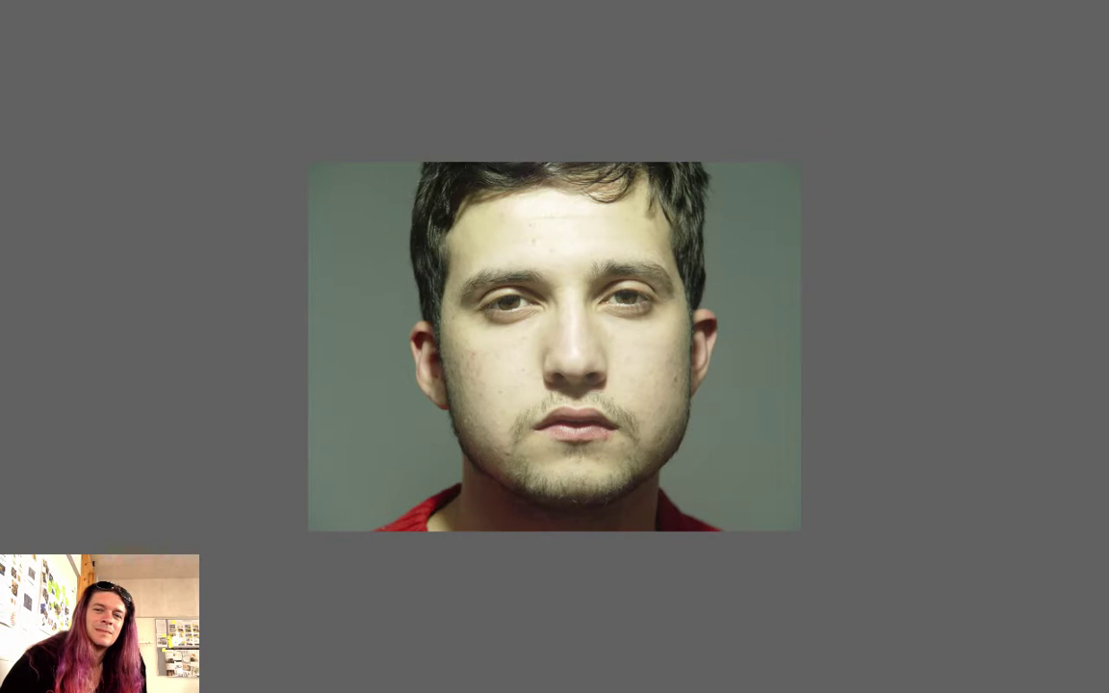
key(Right)
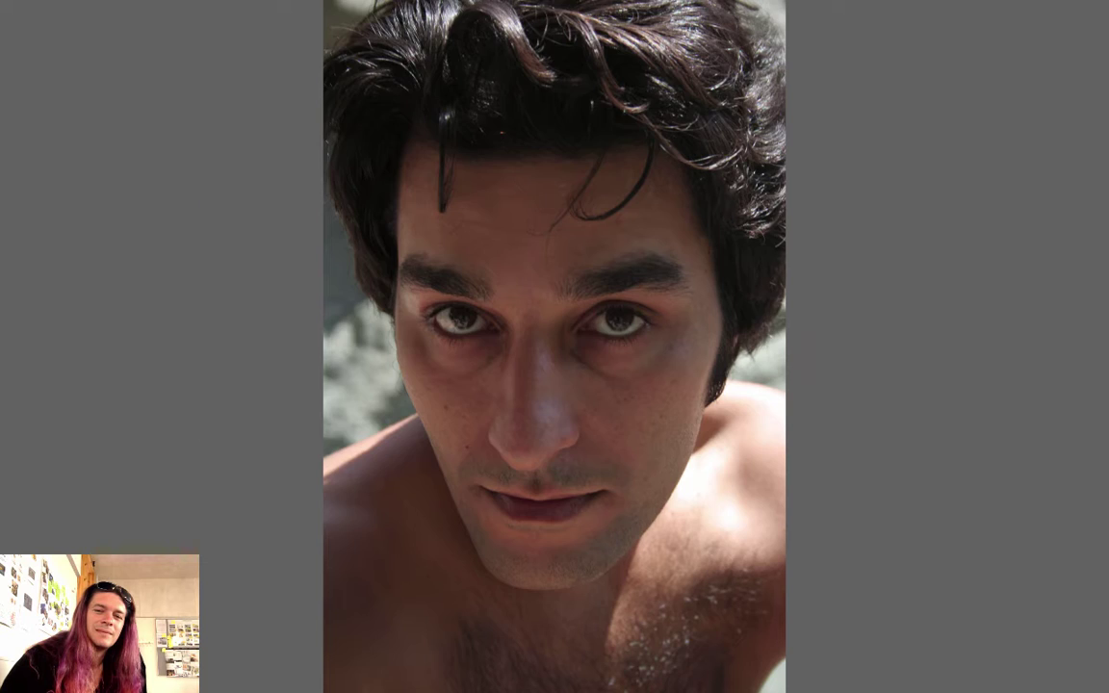
key(Right)
key(Right)
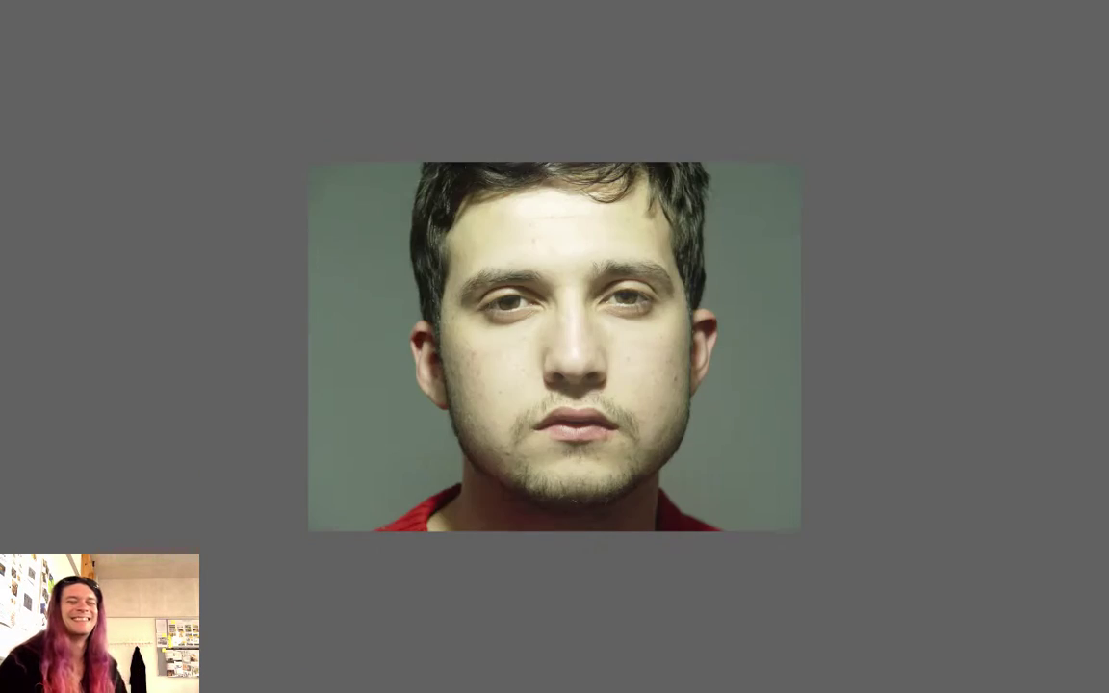
key(Right)
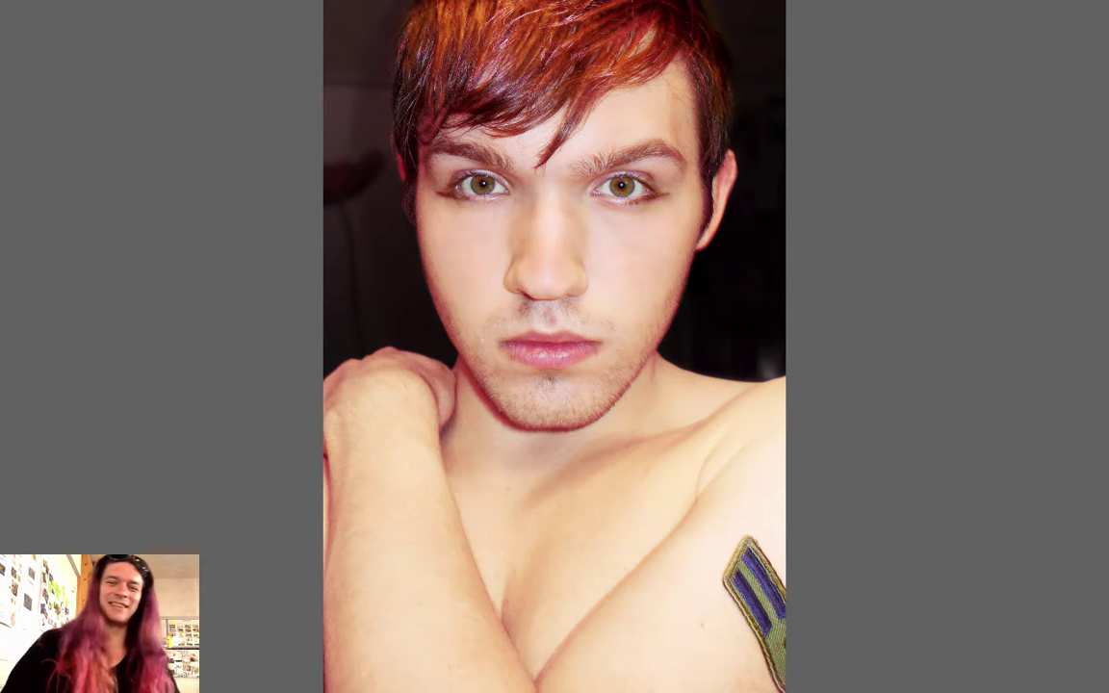
key(space)
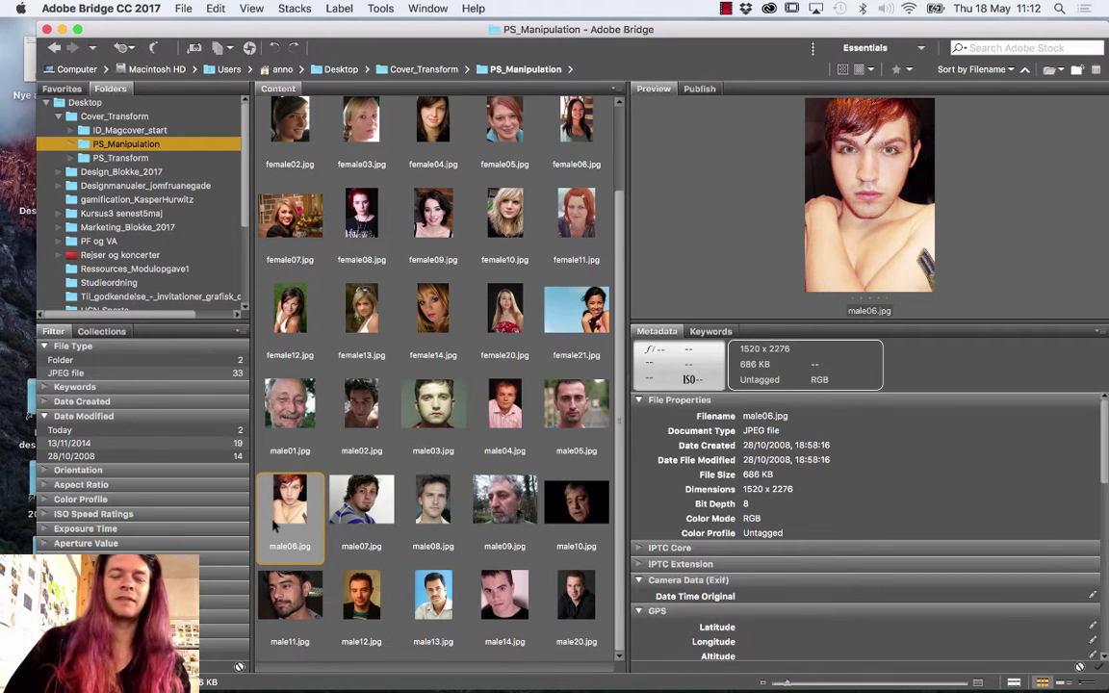
Open the selected male06.jpg from Bridge into Photoshop with Return
key(Return)
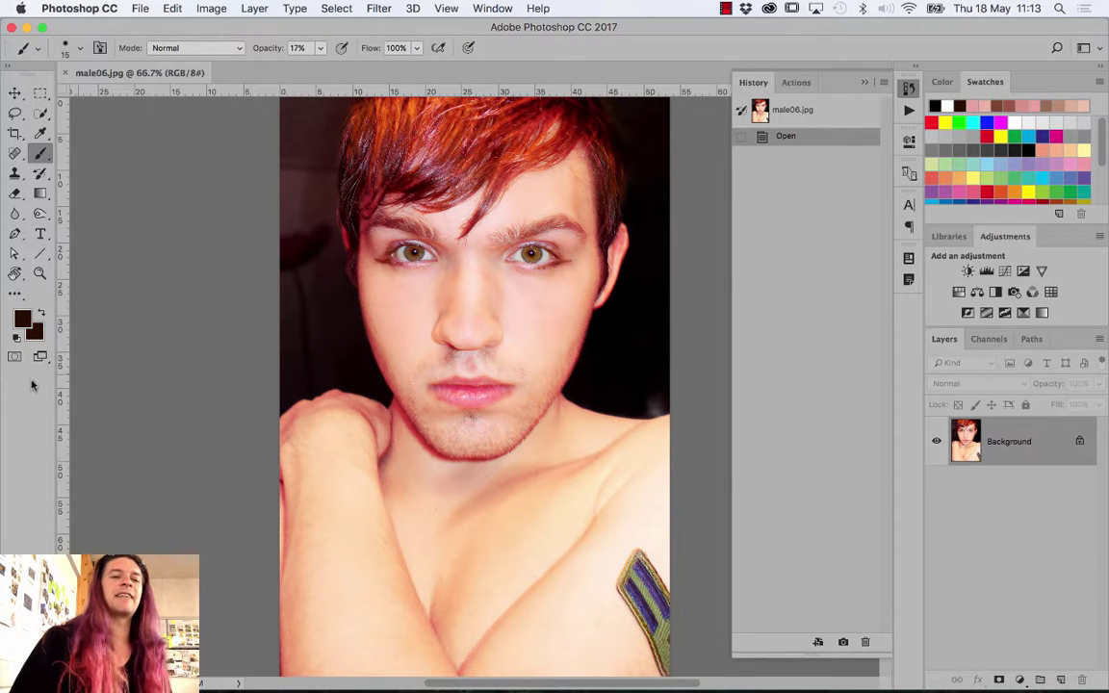
Zoom into male06's nose and mouth with the Zoom tool, then reset to 100%
click(43, 277)
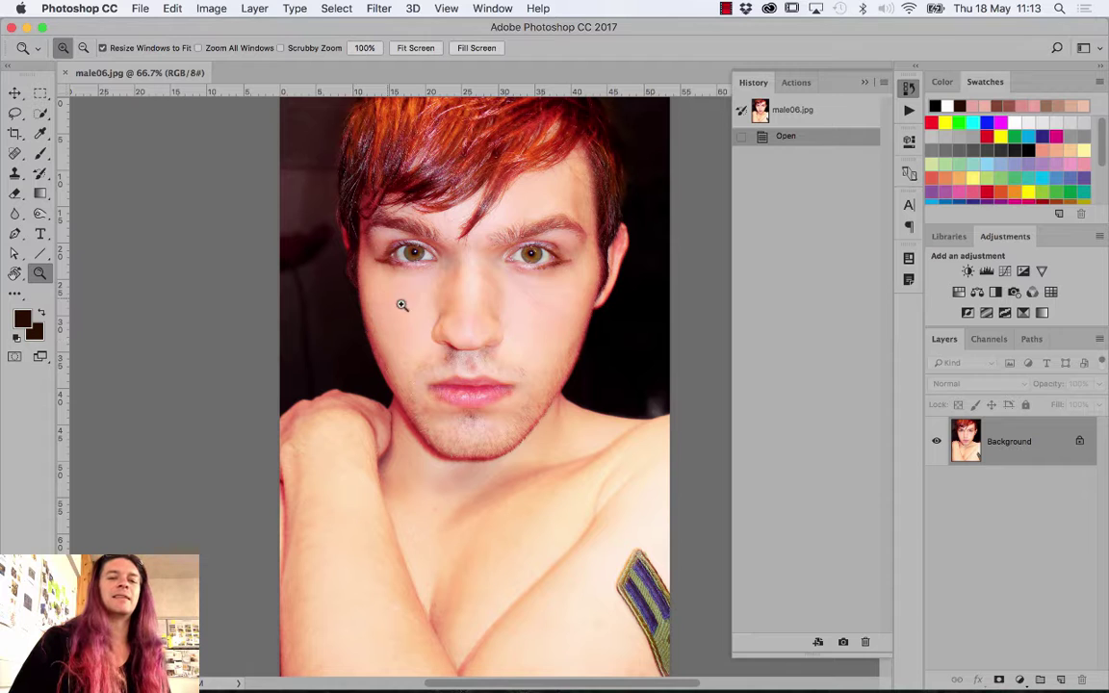
drag(401, 304, 539, 386)
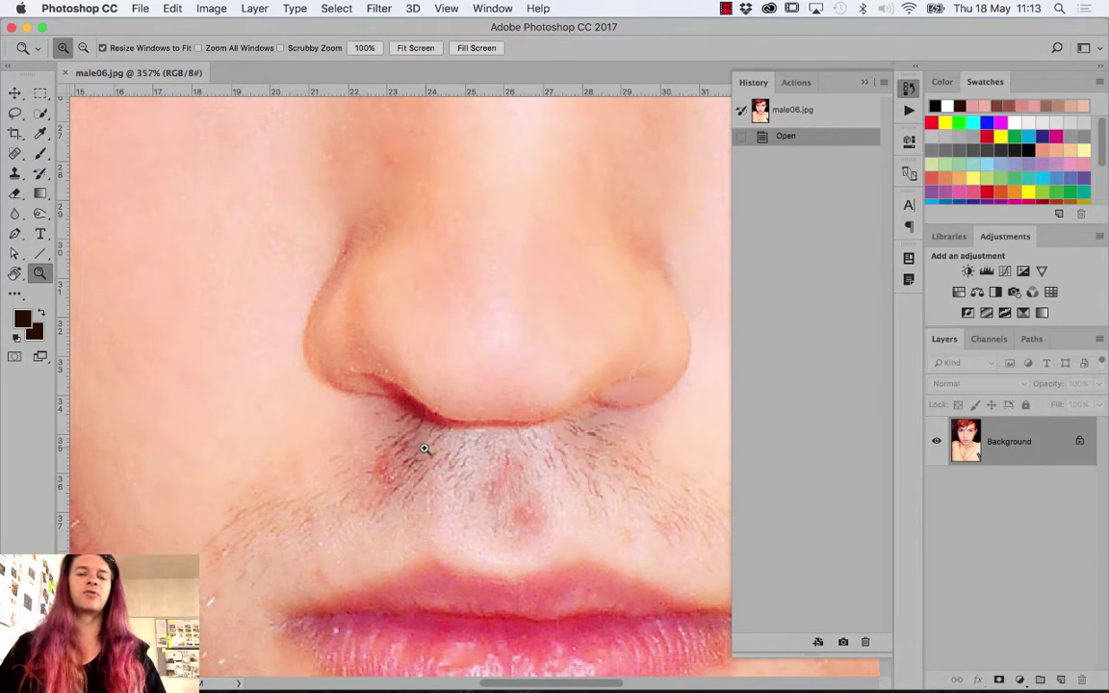
key(ctrl+1)
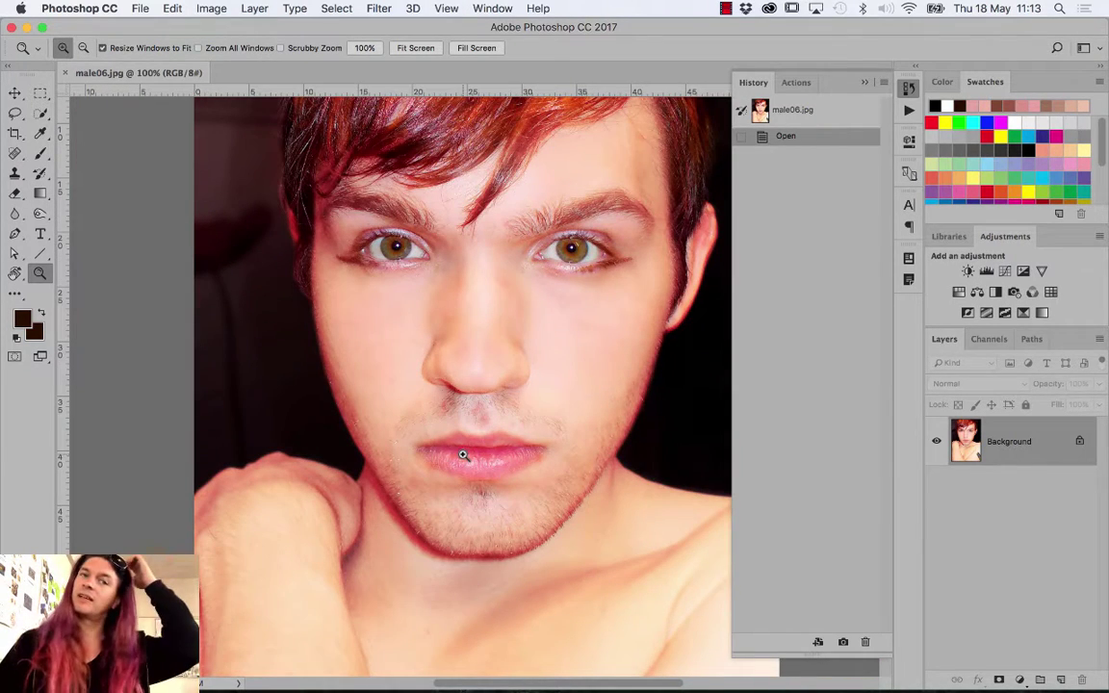
mouse_move(454, 672)
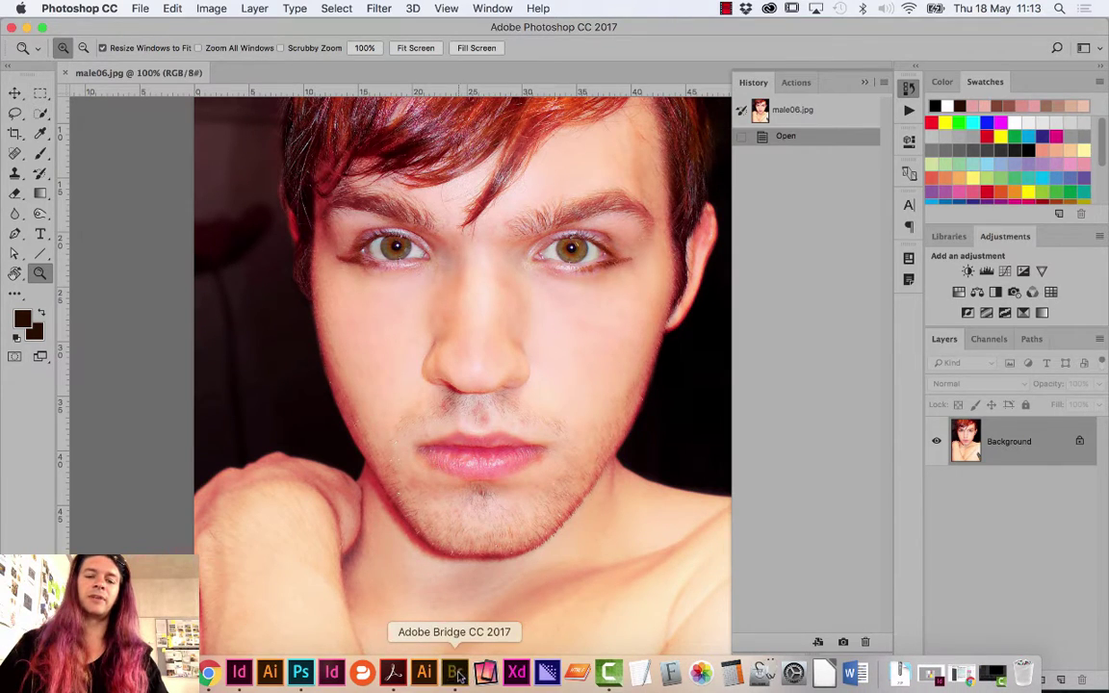
Switch back to Bridge from the Dock and preview male06.jpg full-screen with Space
click(454, 672)
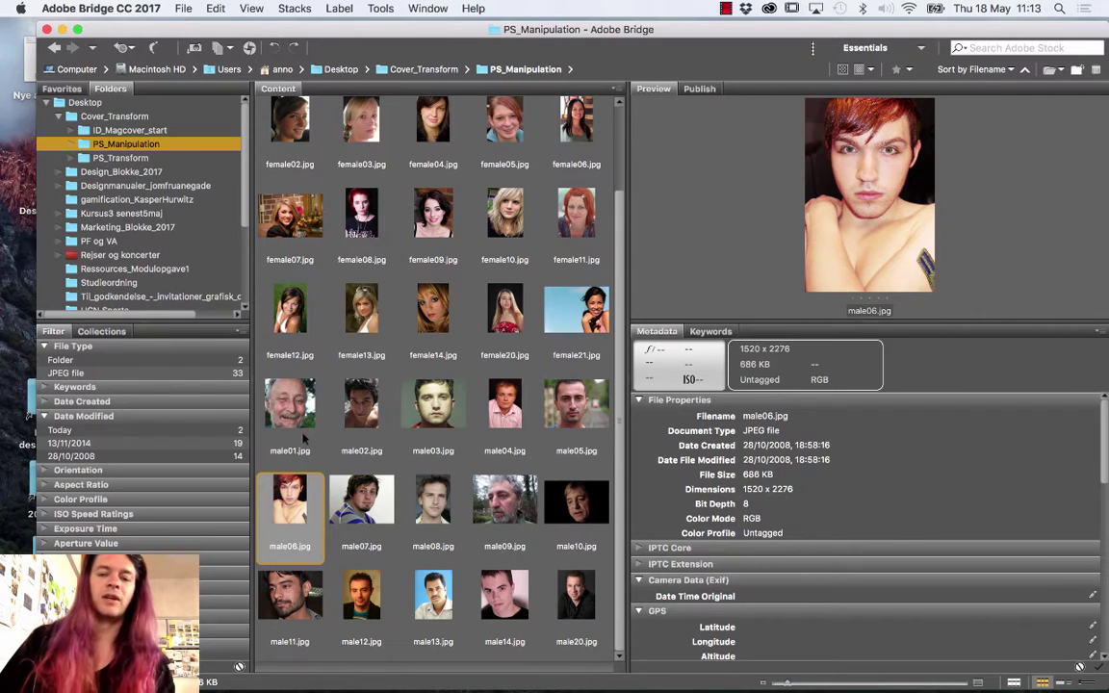
key(space)
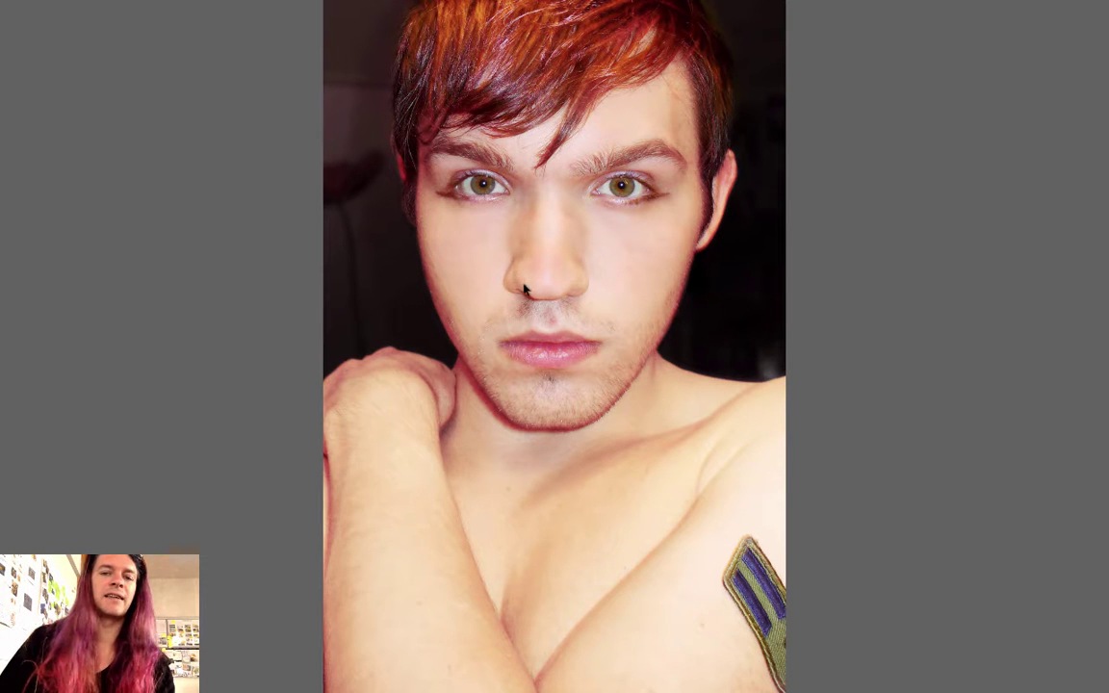
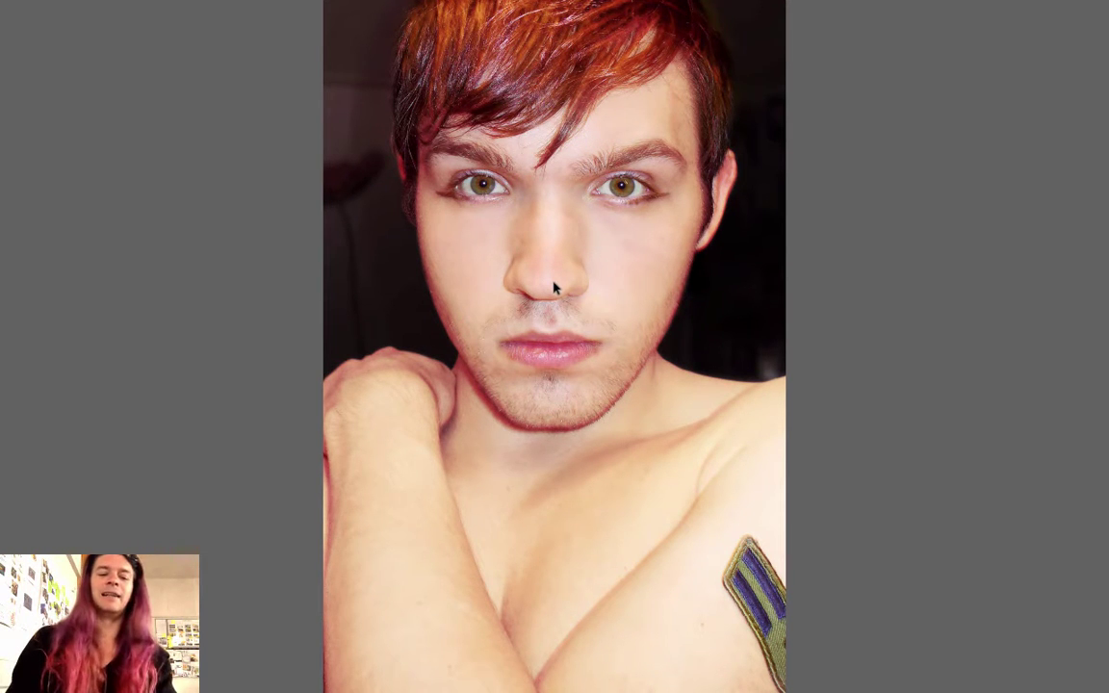
Leave the full-screen male06.jpg preview and show female04.jpg in an enlarged Preview panel
key(space)
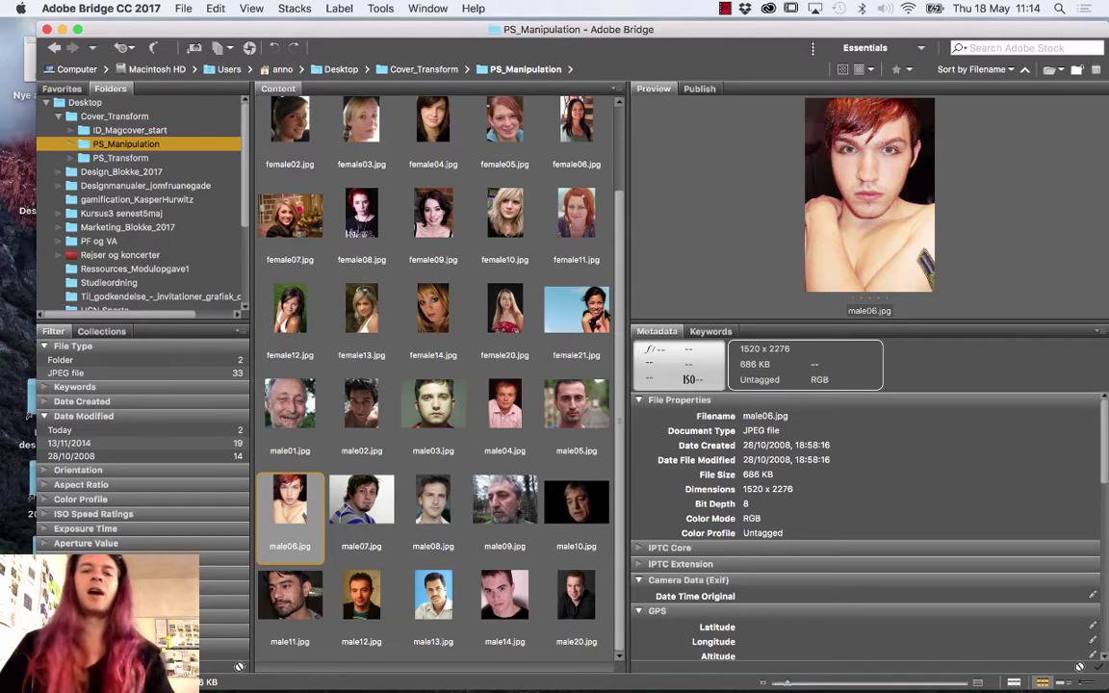
scroll(459, 290, up, 2)
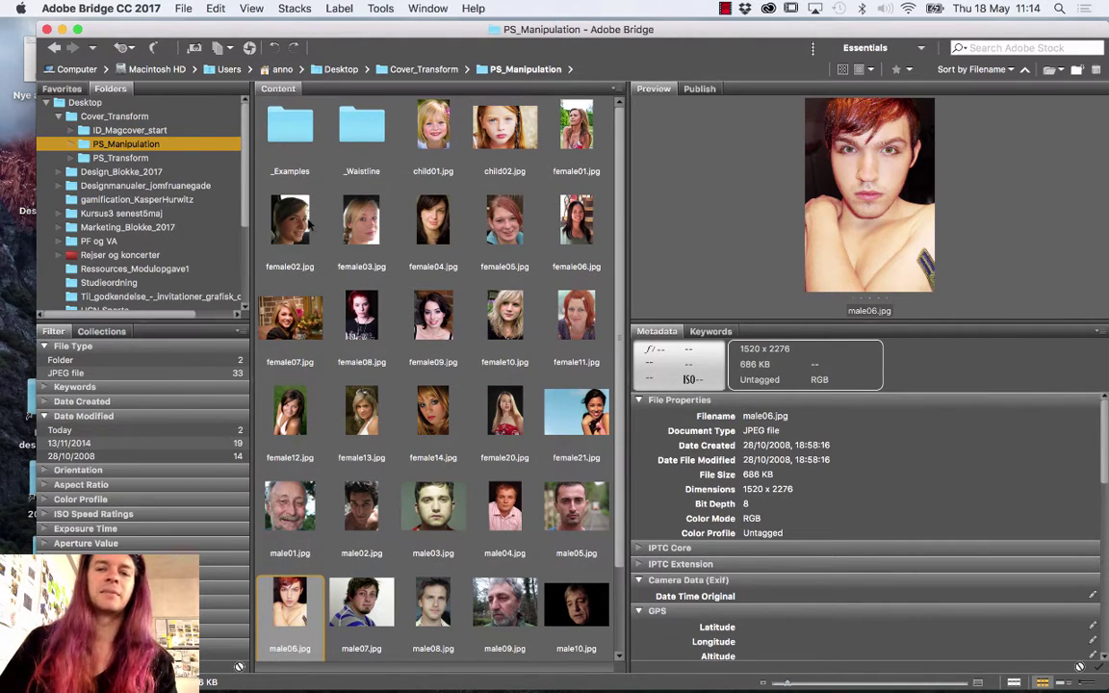
click(441, 245)
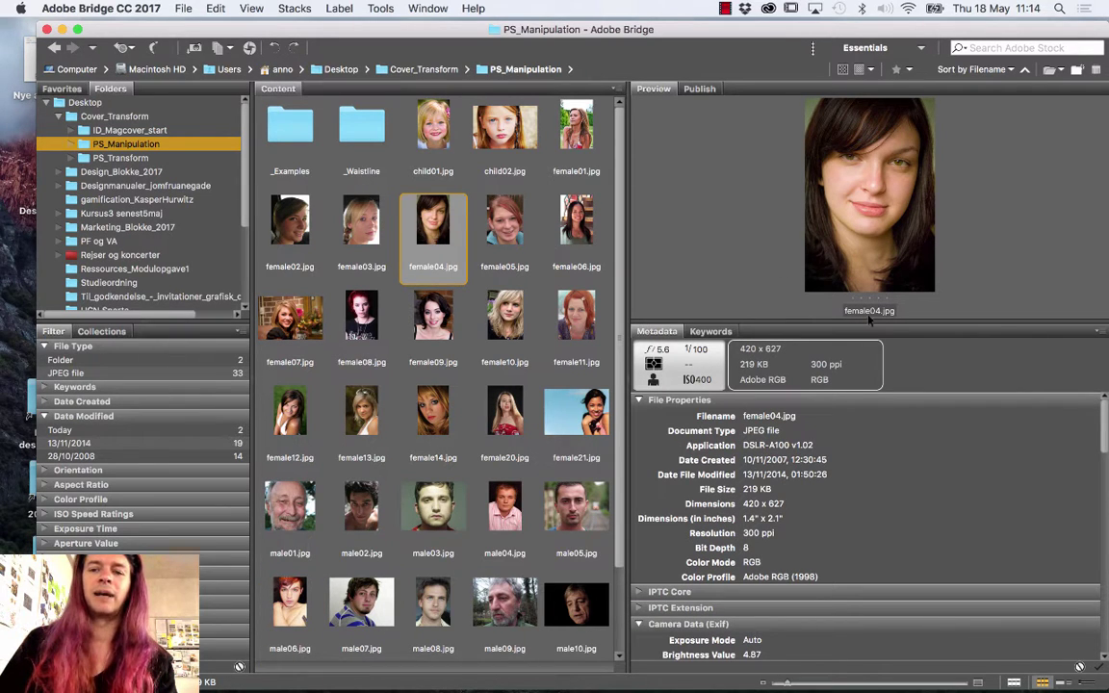
drag(882, 322, 883, 573)
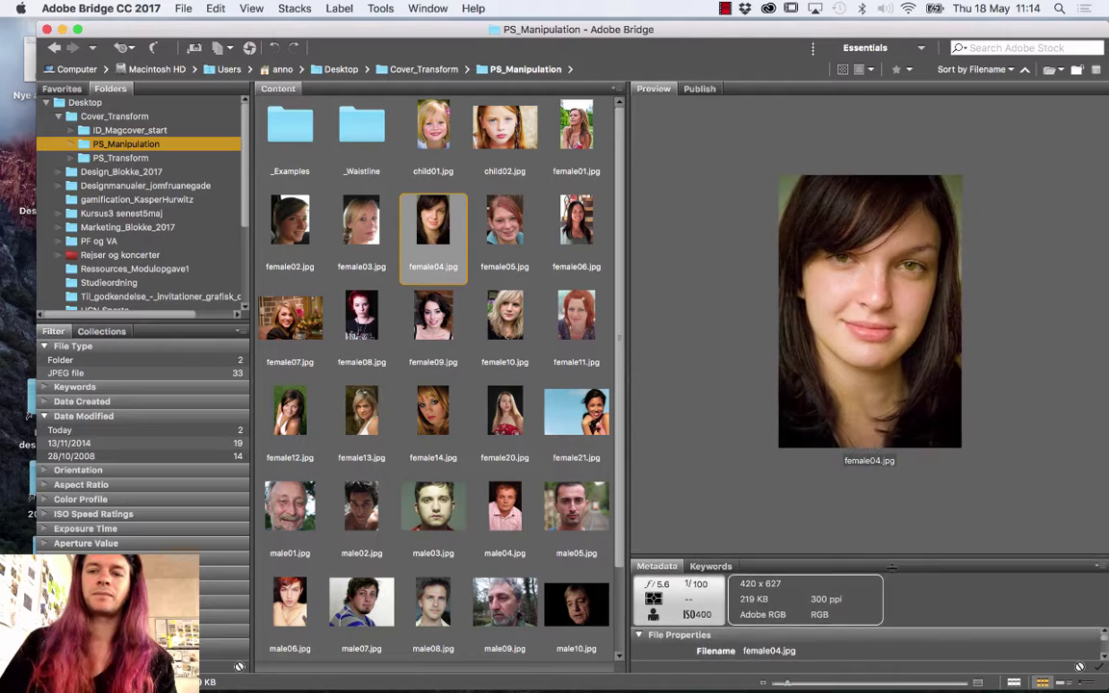
Widen the preview and inspect female05.jpg's face up close with the Loupe
drag(628, 312, 555, 312)
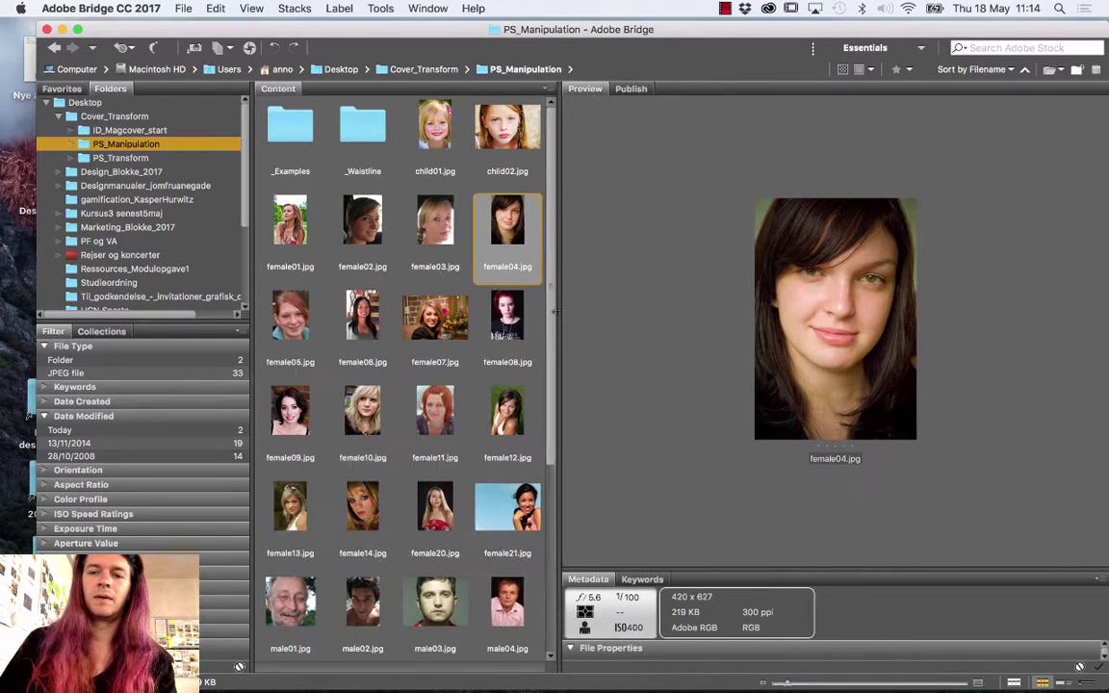
click(821, 313)
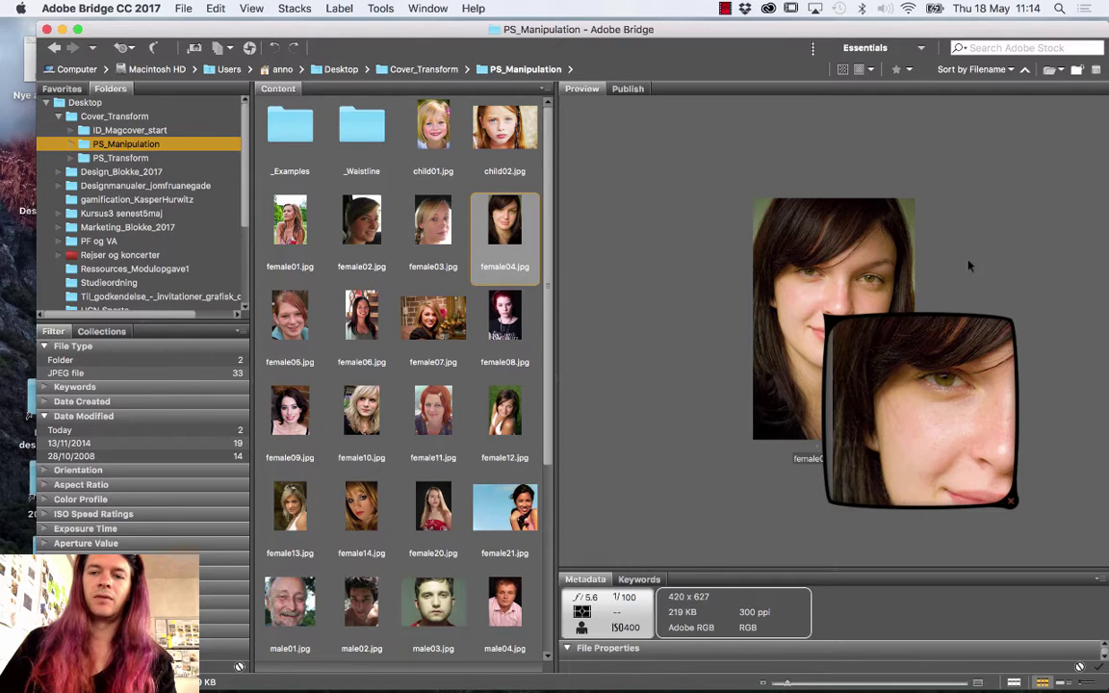
click(317, 305)
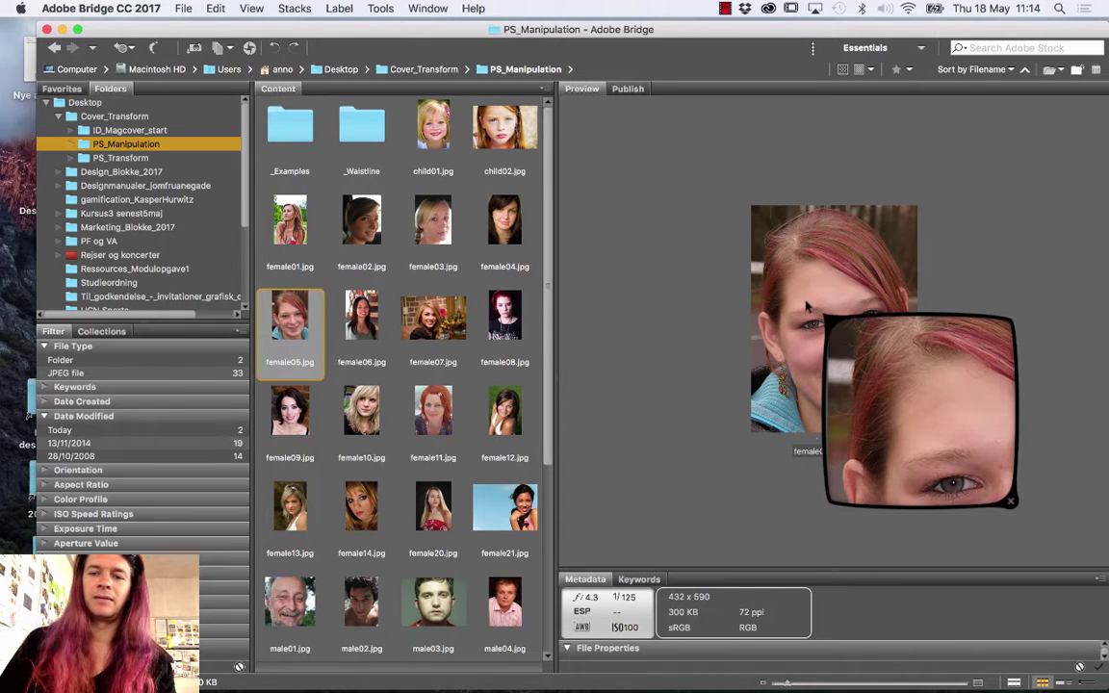
drag(935, 409, 942, 409)
click(1019, 500)
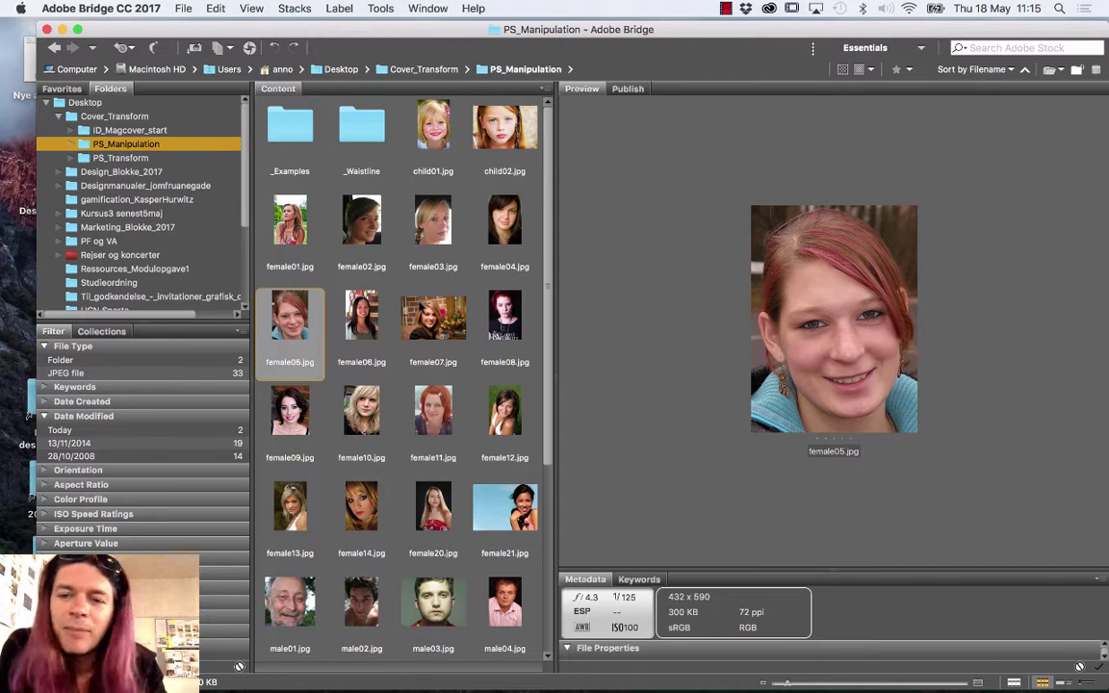
Browse forward through the female portraits past female14 to the male portraits
key(Right)
key(Right)
key(Right)
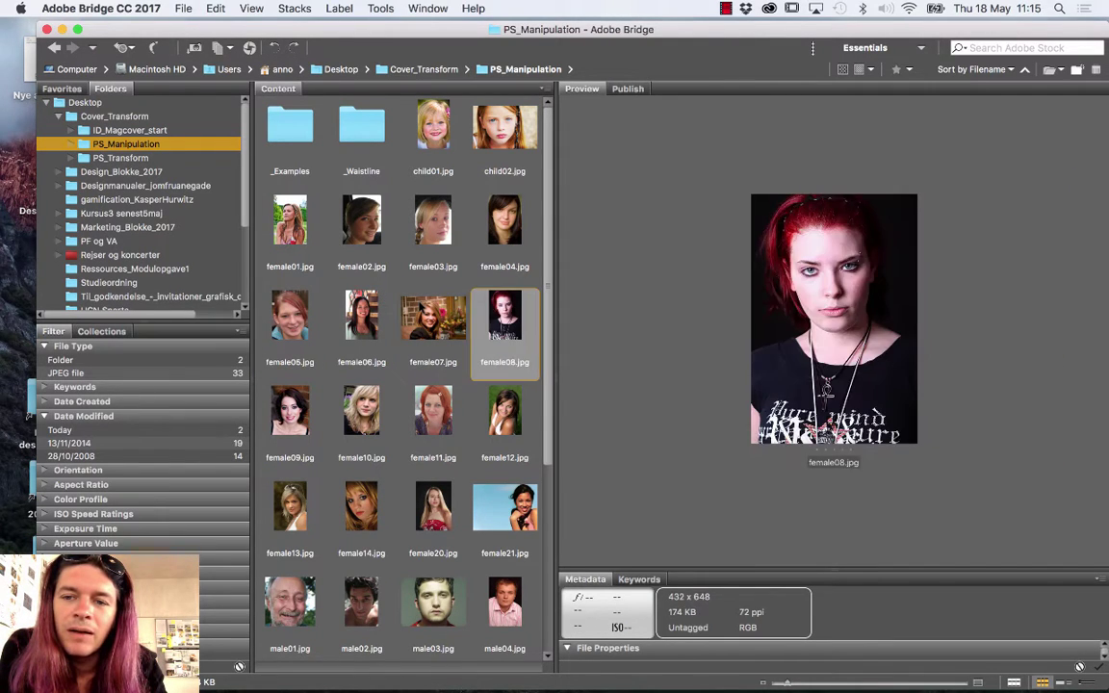
key(Right)
key(Right)
key(Right)
key(Right)
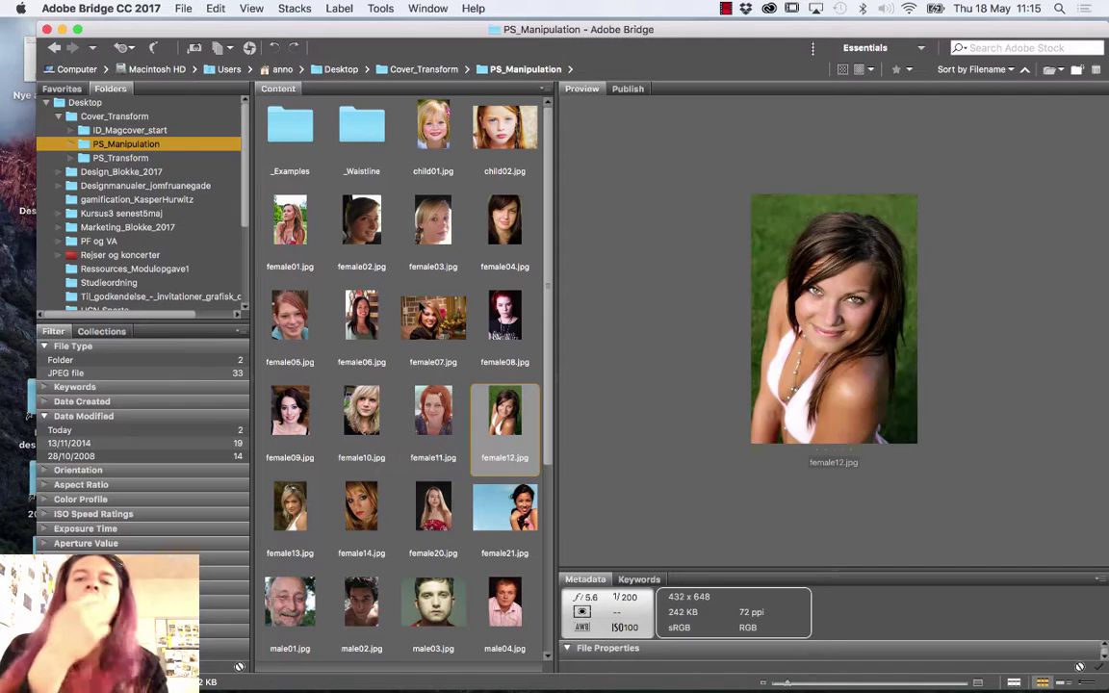
key(Right)
key(Right)
key(Right)
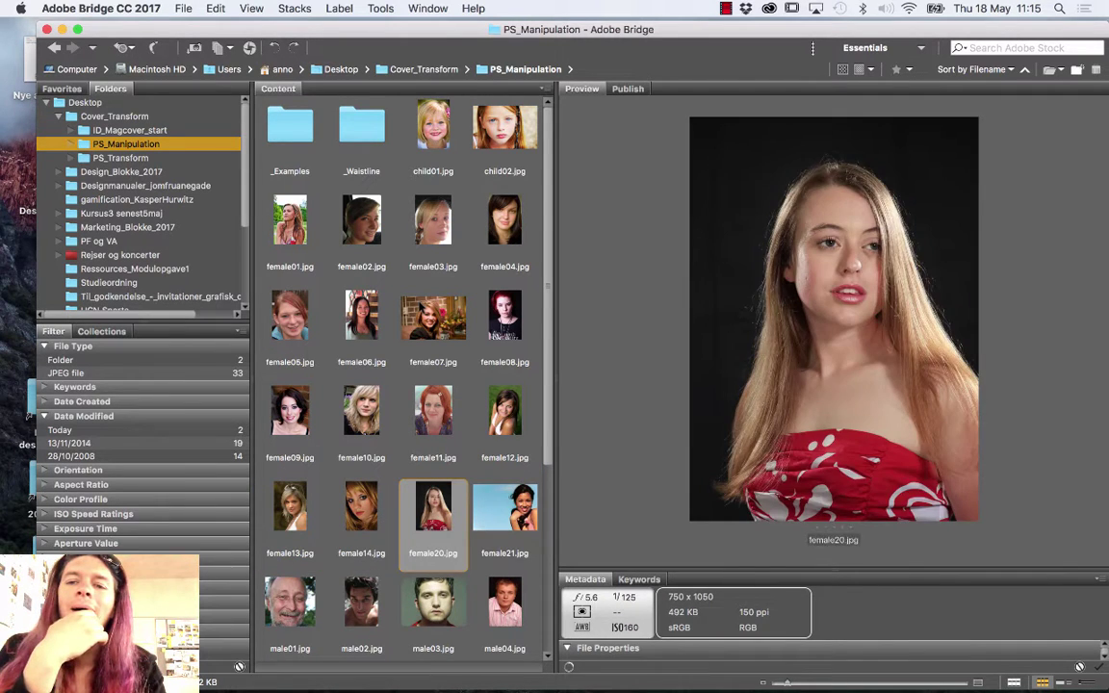
key(Right)
key(Right)
key(Right)
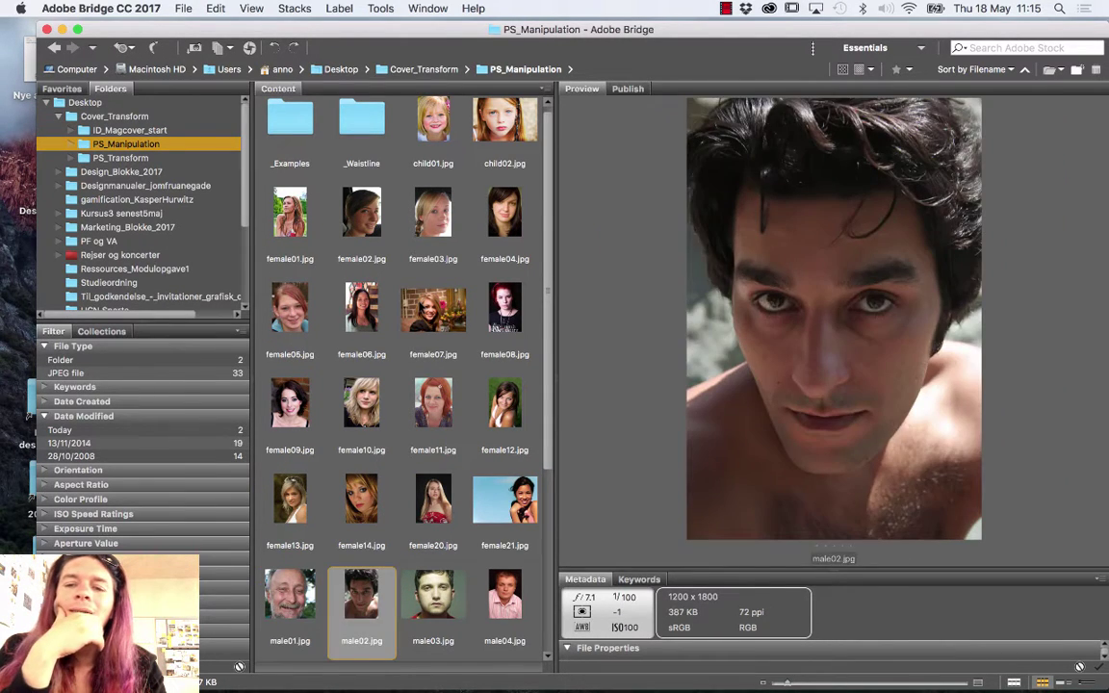
key(Right)
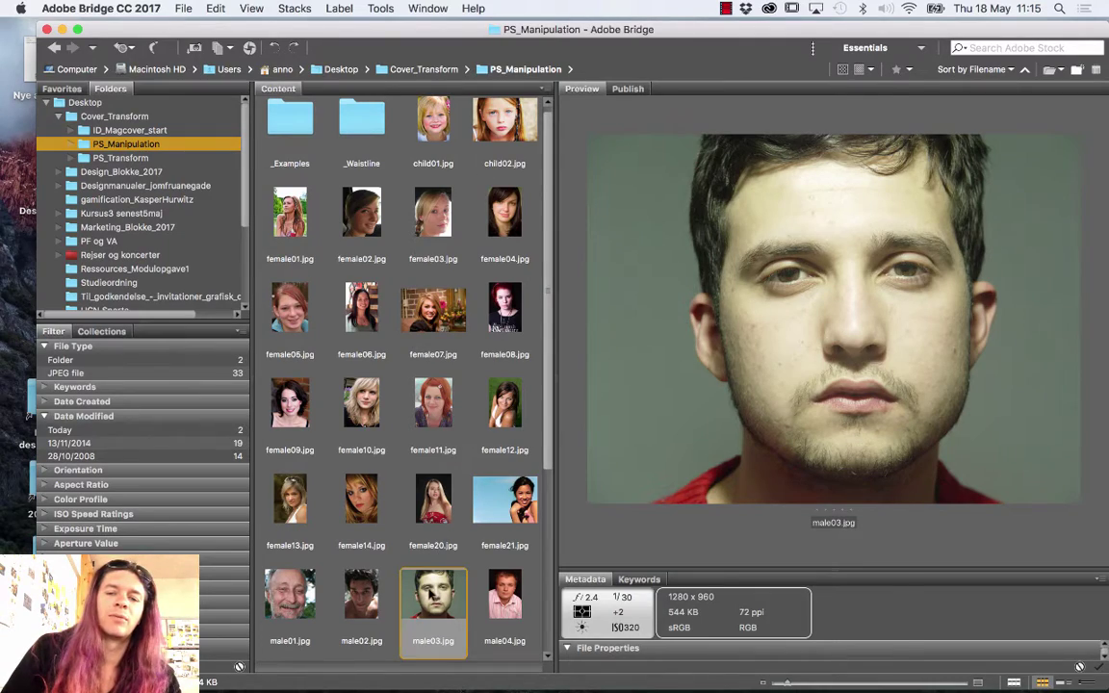
Open male03.jpg in Photoshop, then back in Bridge browse male04 through male06
double_click(433, 601)
key(ctrl+Left)
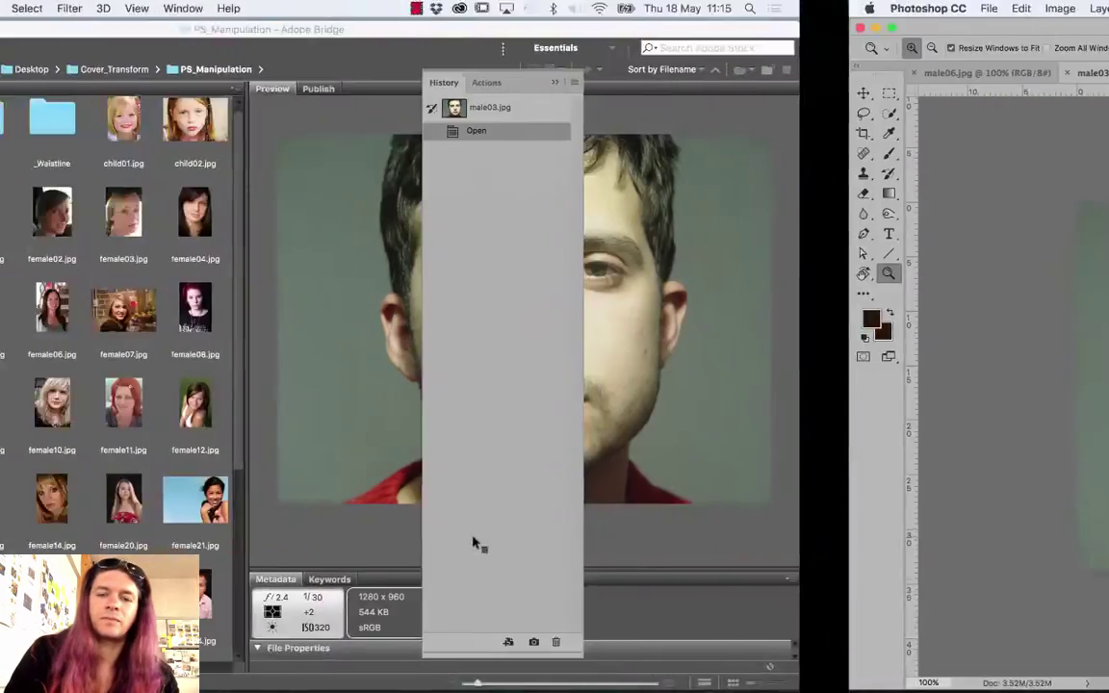
click(504, 601)
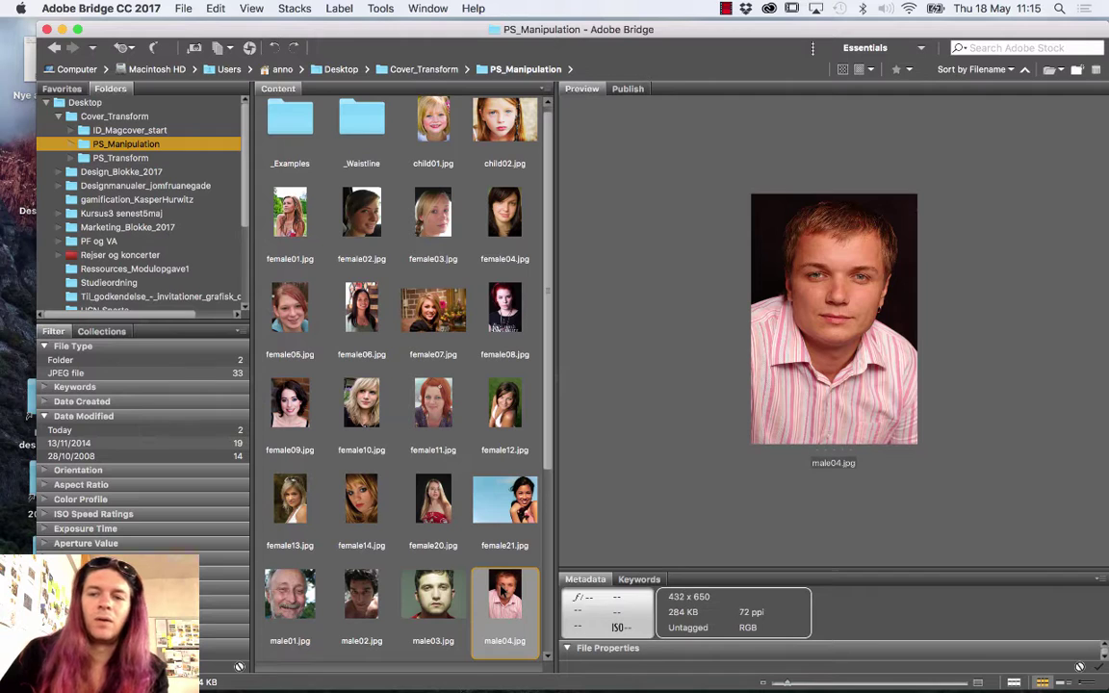
key(Right)
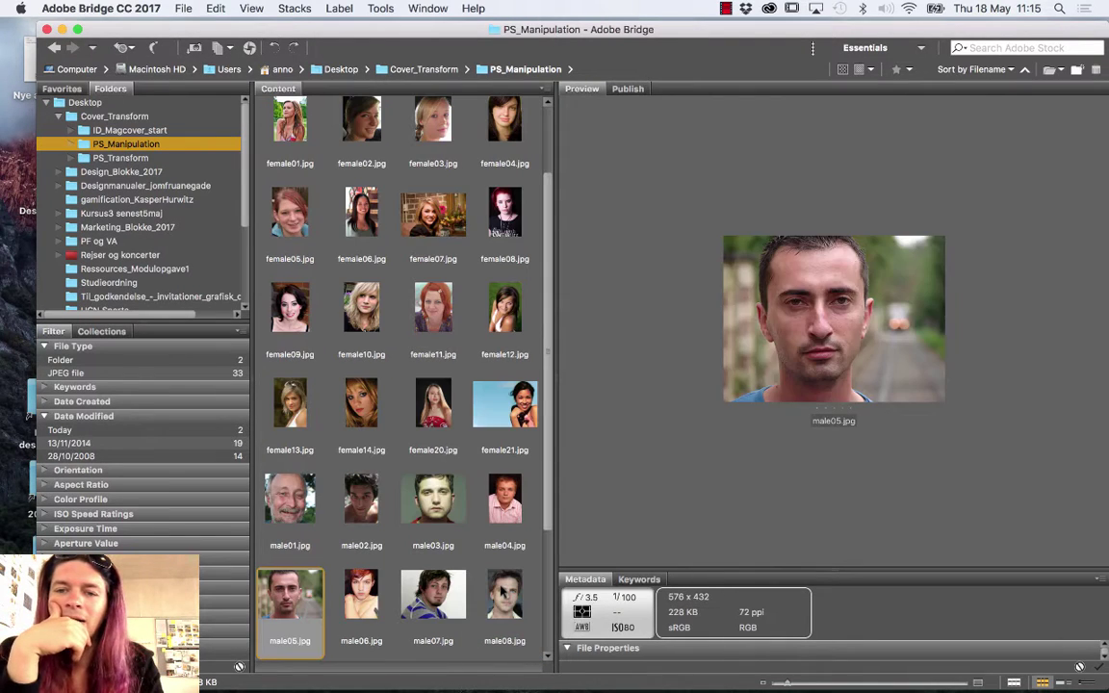
key(Right)
key(Right)
key(Right)
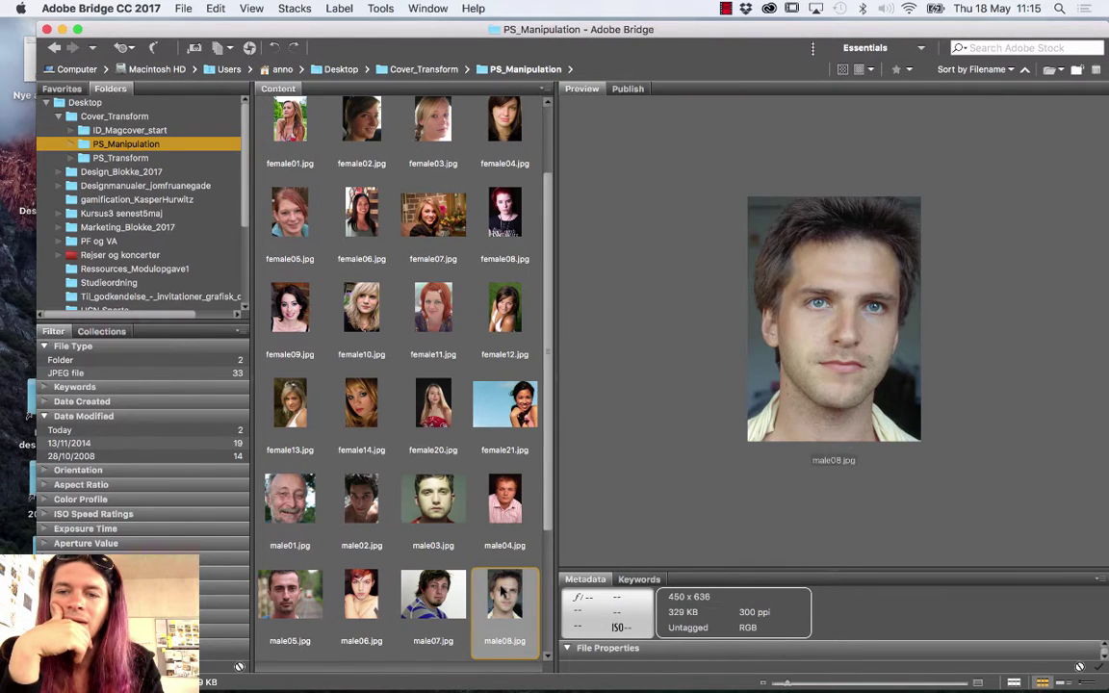
key(Right)
key(Right)
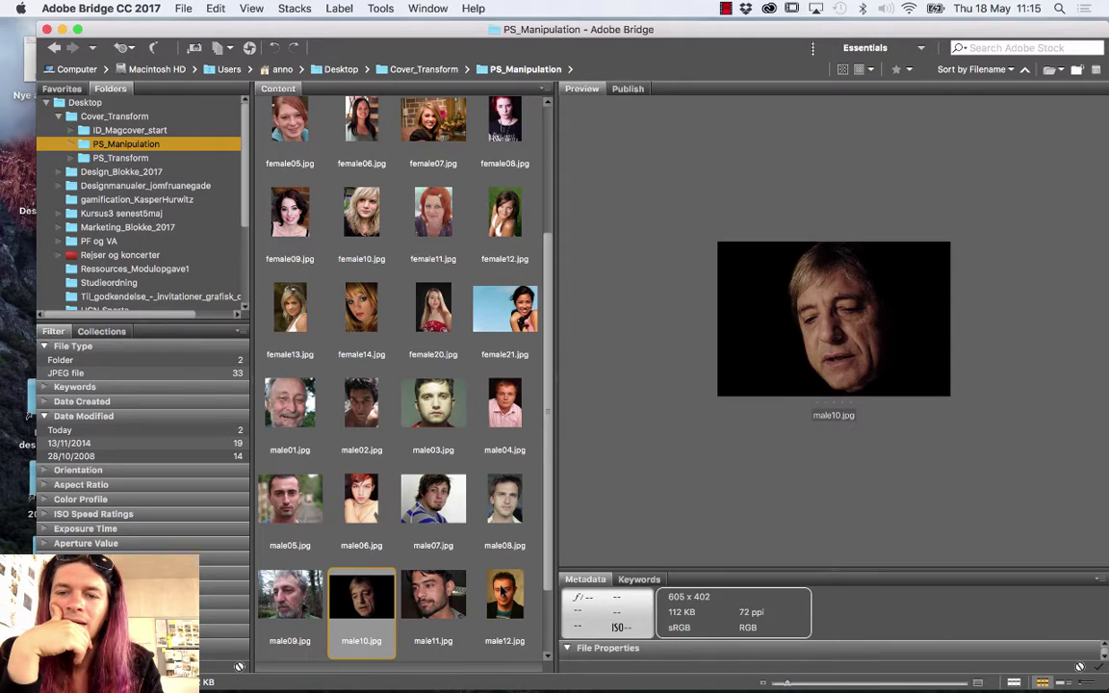
Compare male04 and male05, briefly check Photoshop, then preview female13.jpg
key(Left)
key(Left)
key(Left)
key(Left)
key(Left)
key(Left)
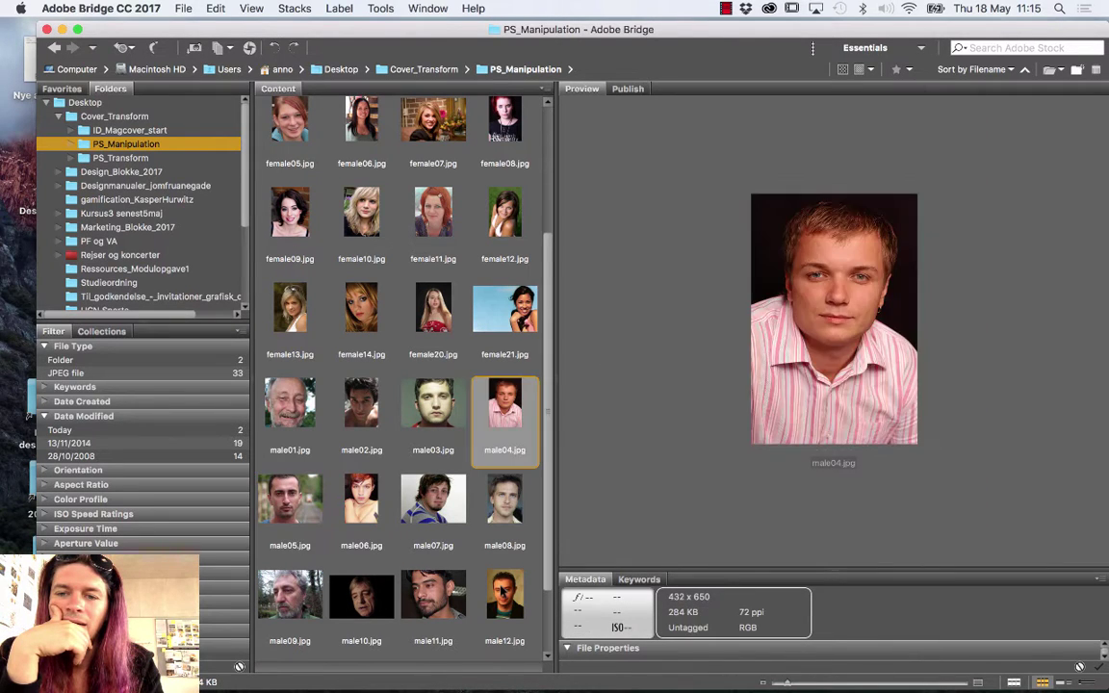
key(Right)
key(Left)
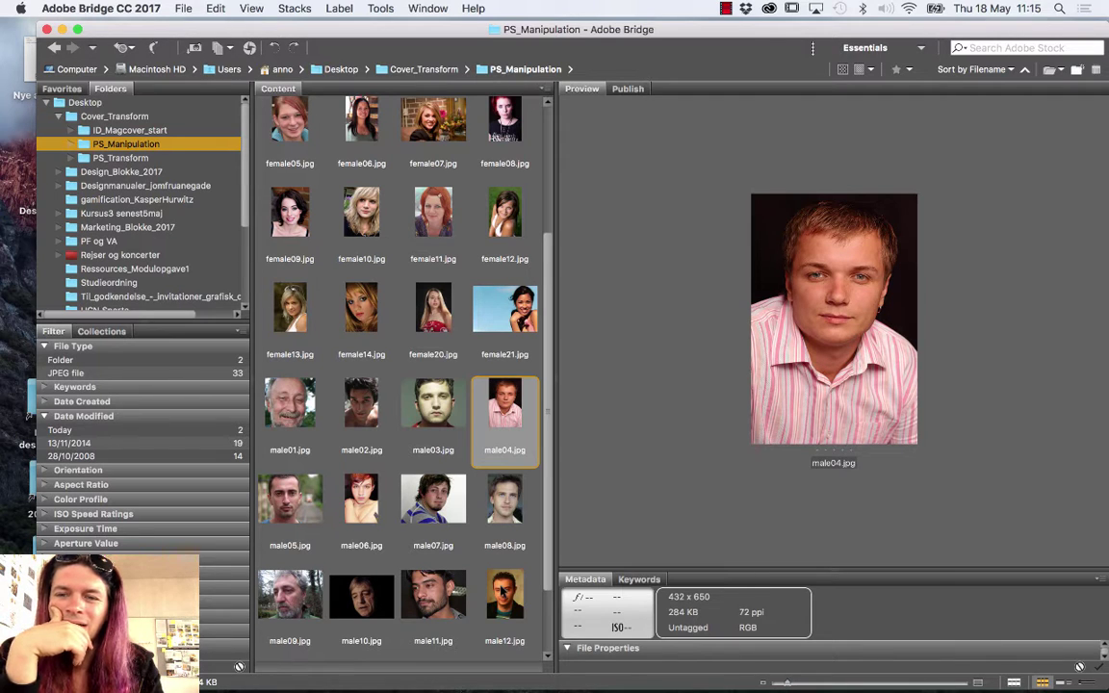
key(super+Tab)
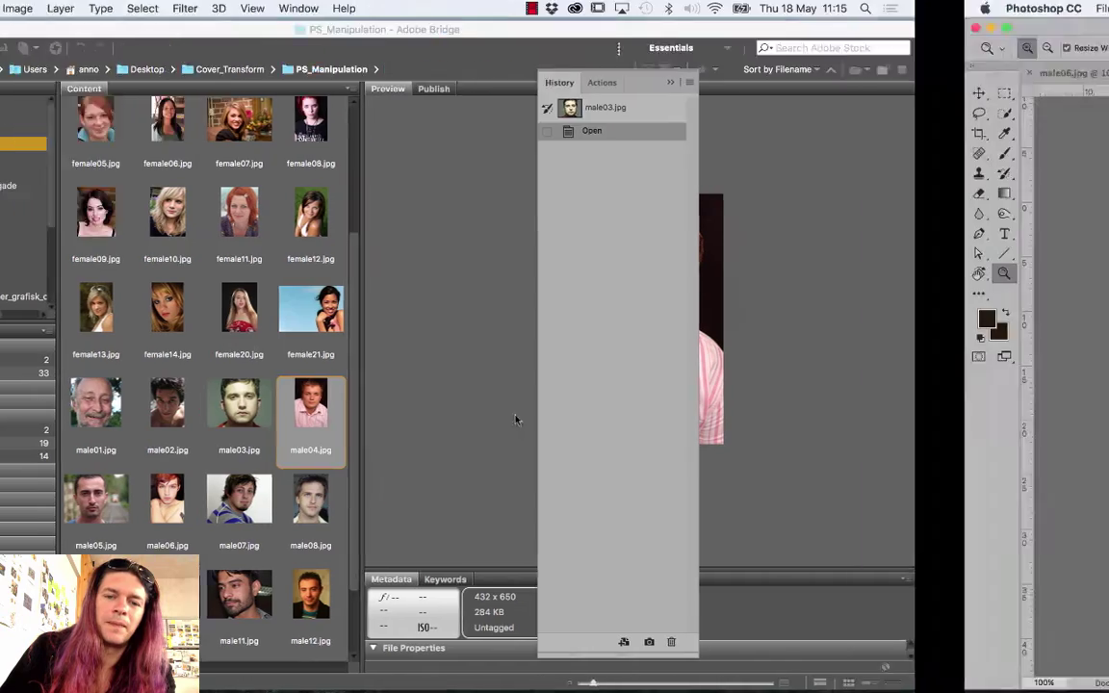
key(super+Tab)
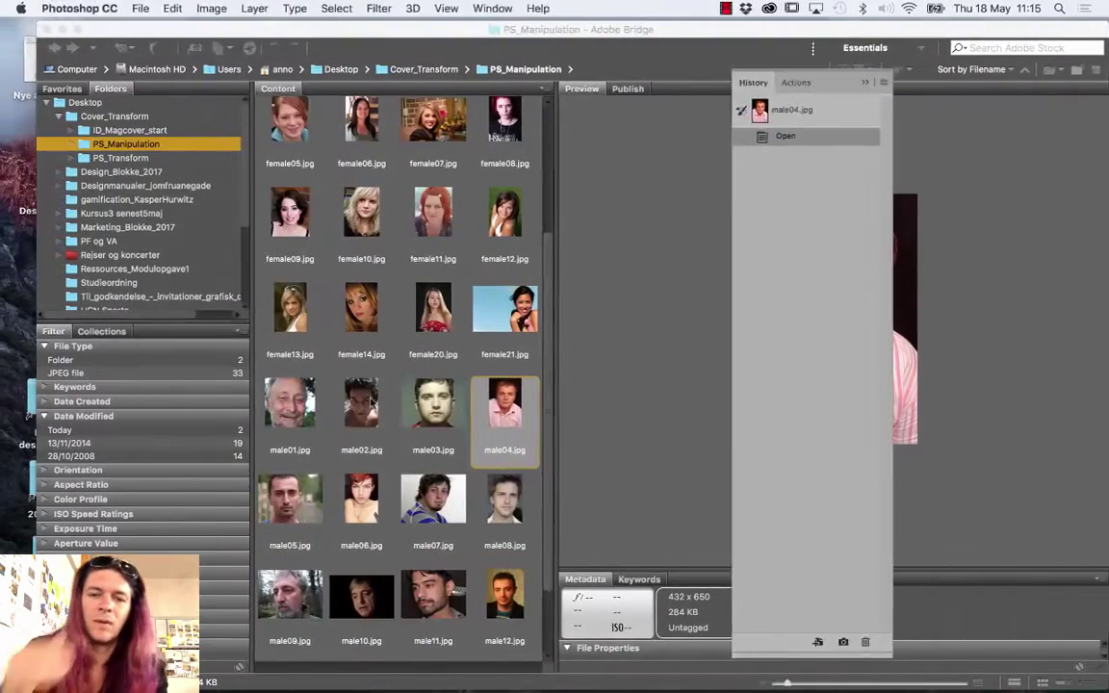
click(290, 307)
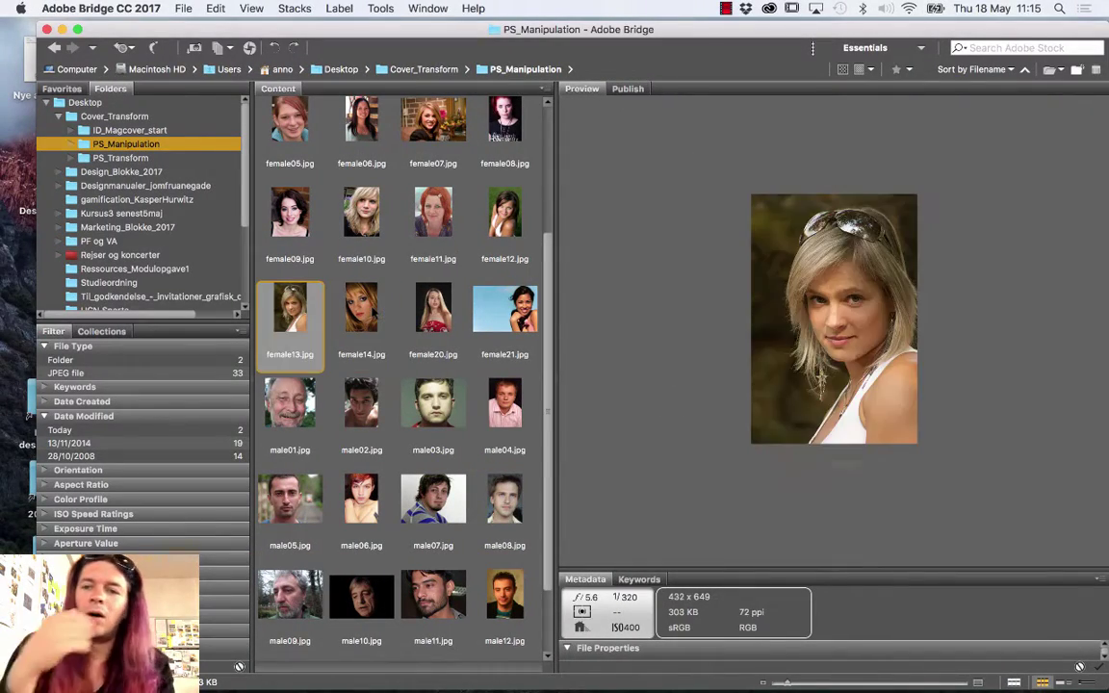
Step back through the female portraits from female10 to female01
key(Left)
key(Left)
key(Left)
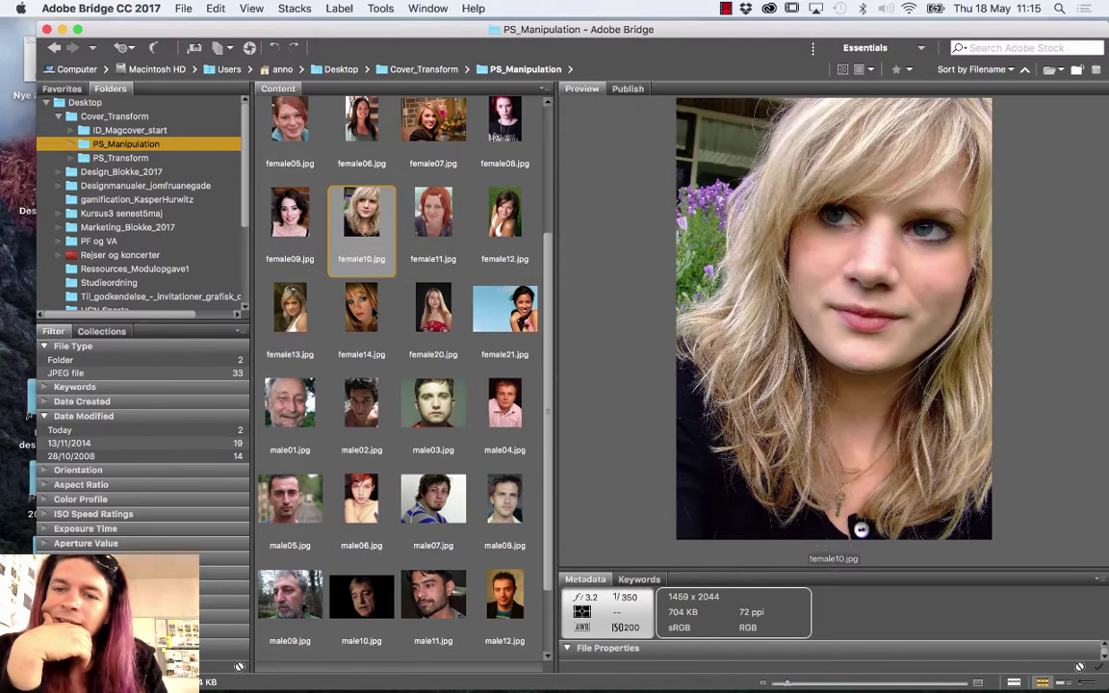
key(Left)
key(Left)
key(Left)
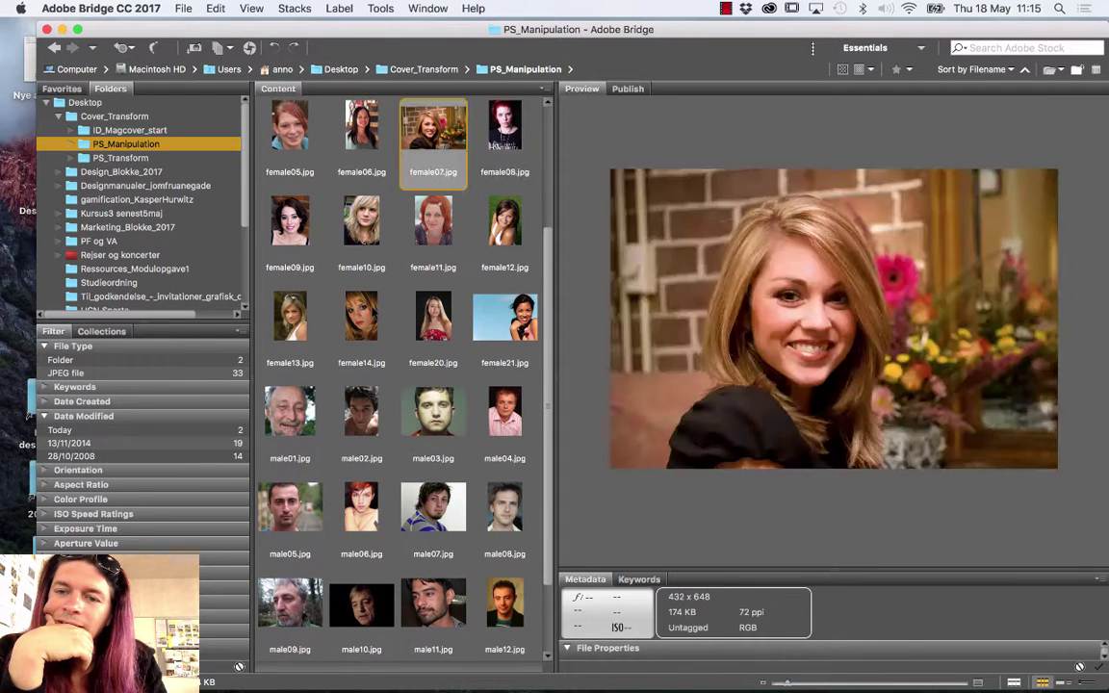
key(Left)
key(Left)
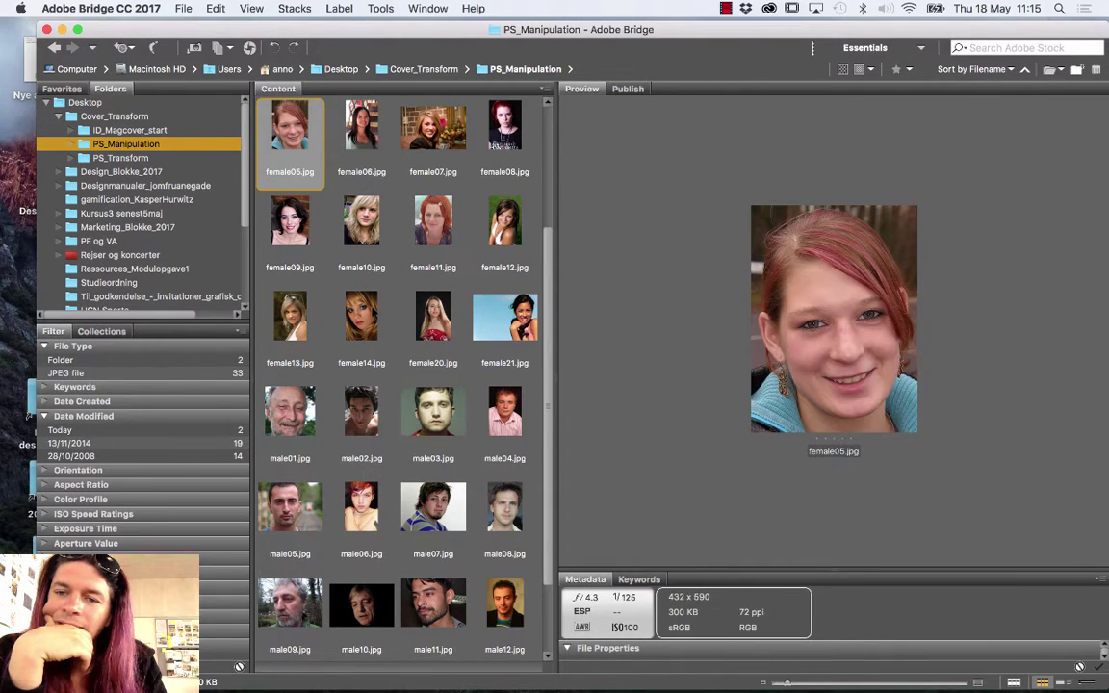
key(Left)
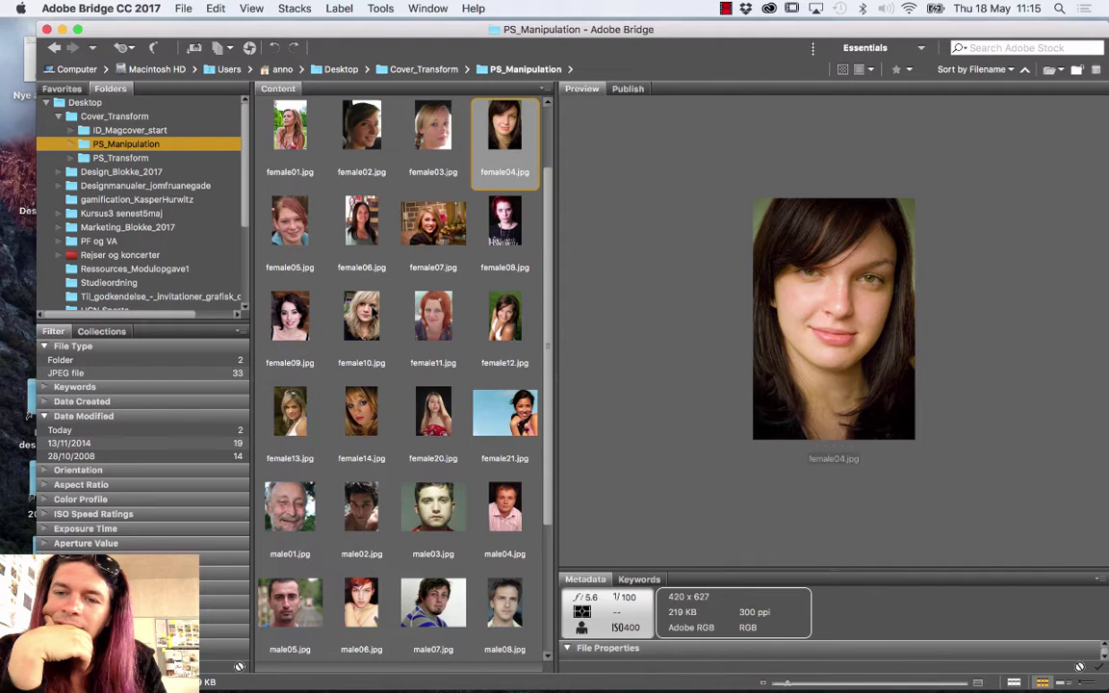
key(Left)
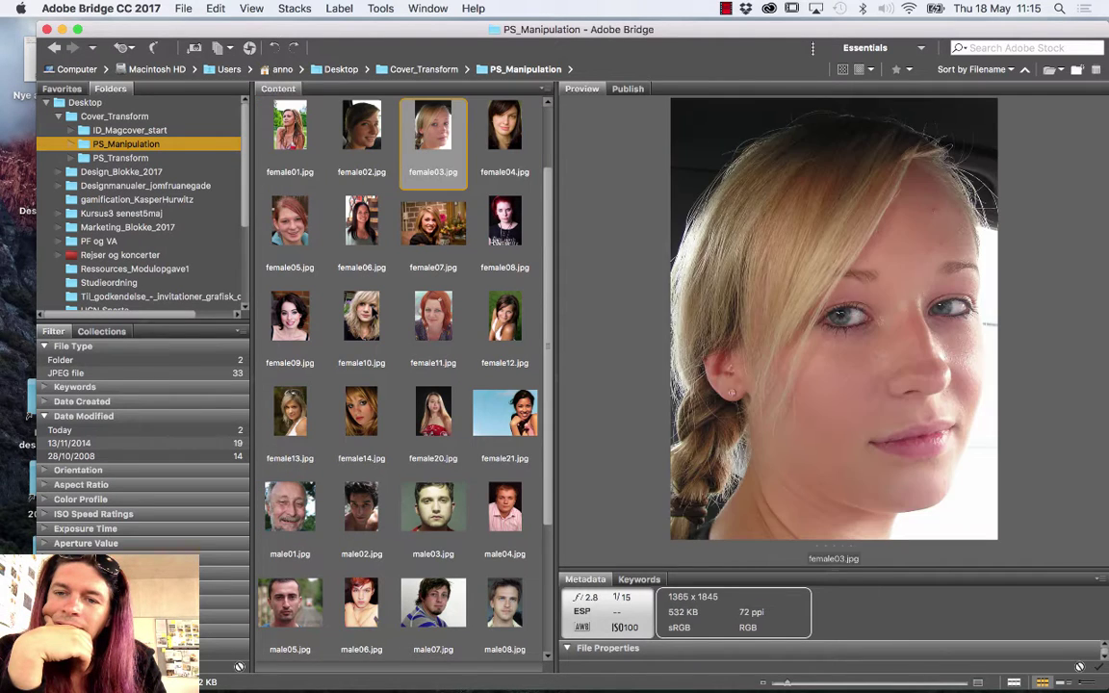
key(Left)
key(Left)
key(Left)
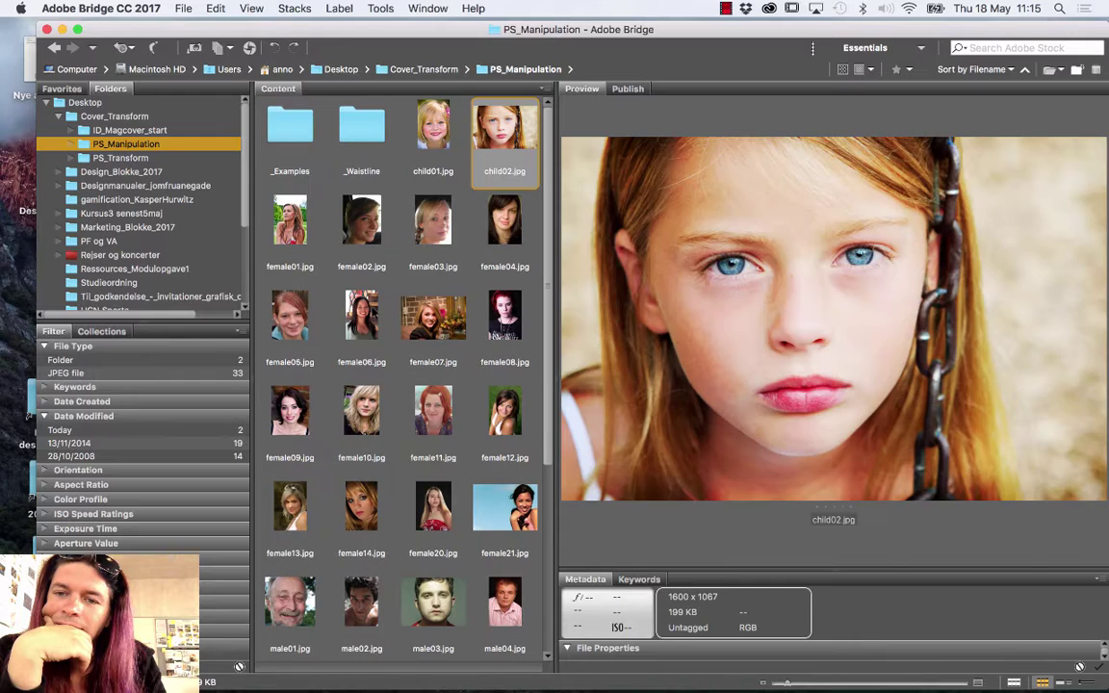
key(Left)
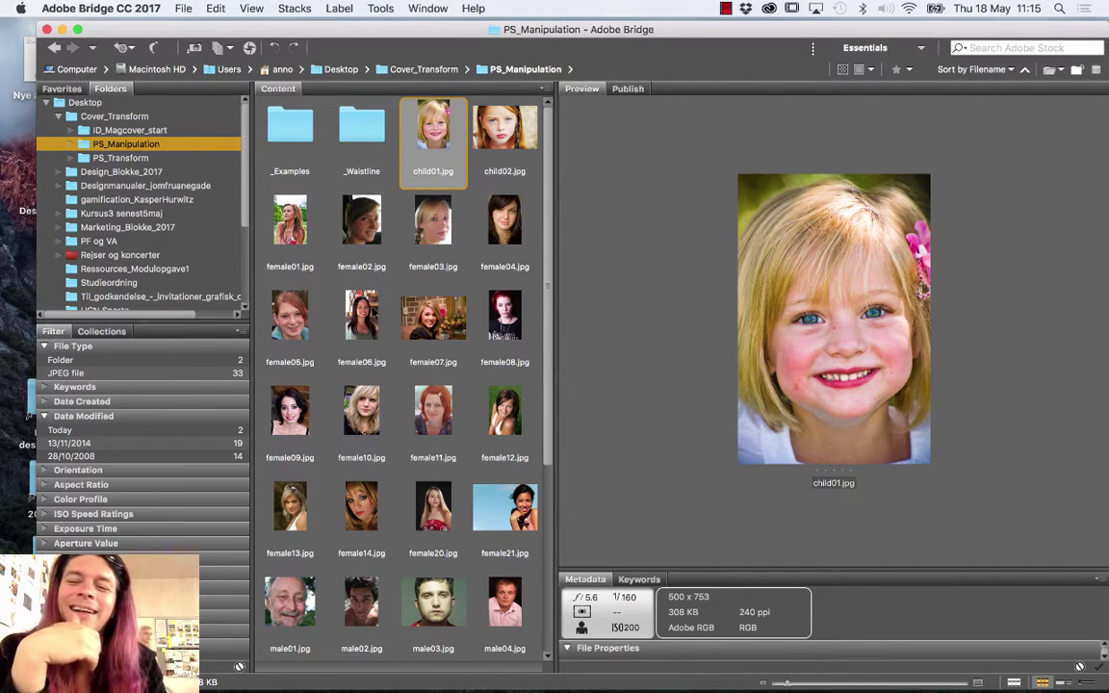
Navigate the thumbnail grid through female07, female11 and female12 down to male06
key(Down)
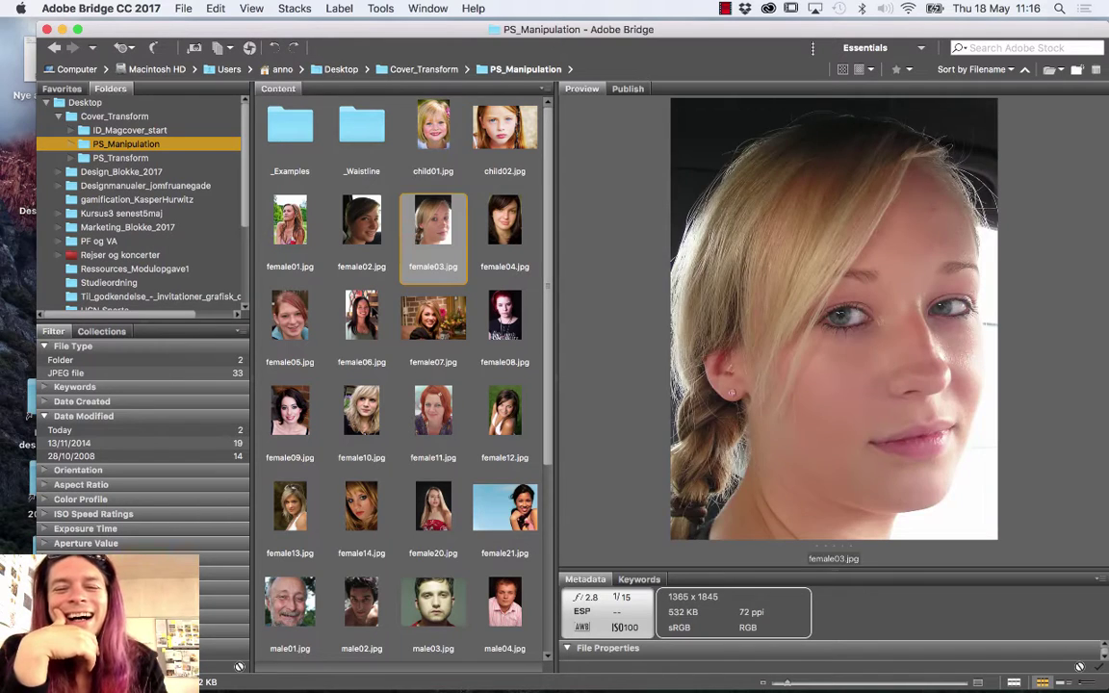
key(Right)
key(Down)
key(Left)
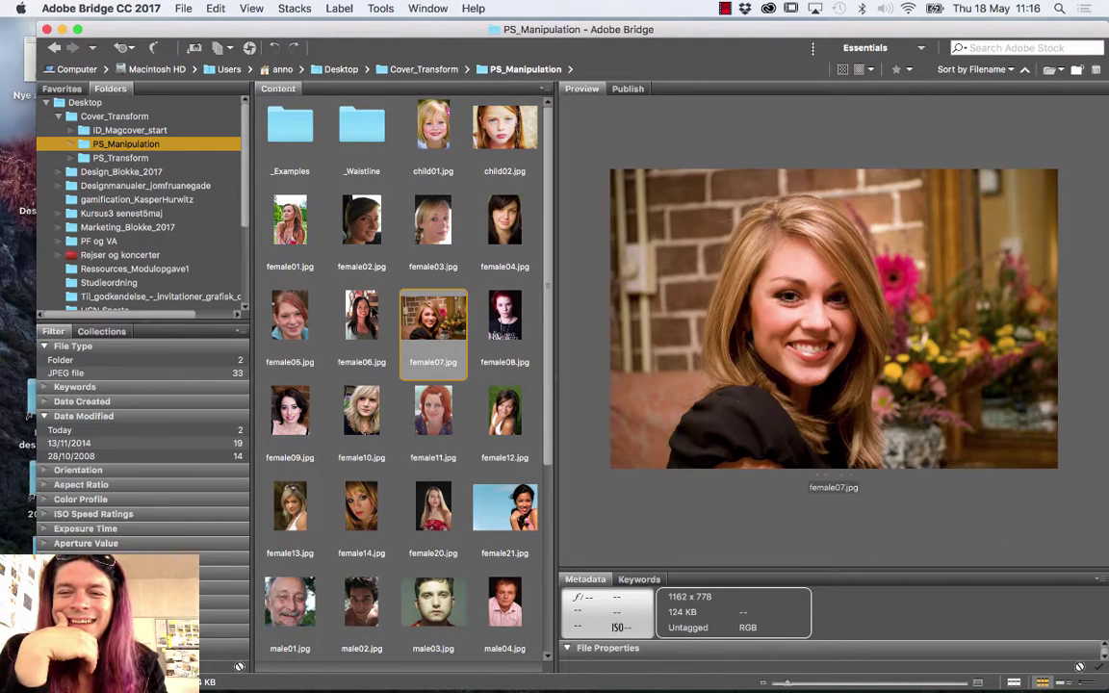
key(Down)
key(Right)
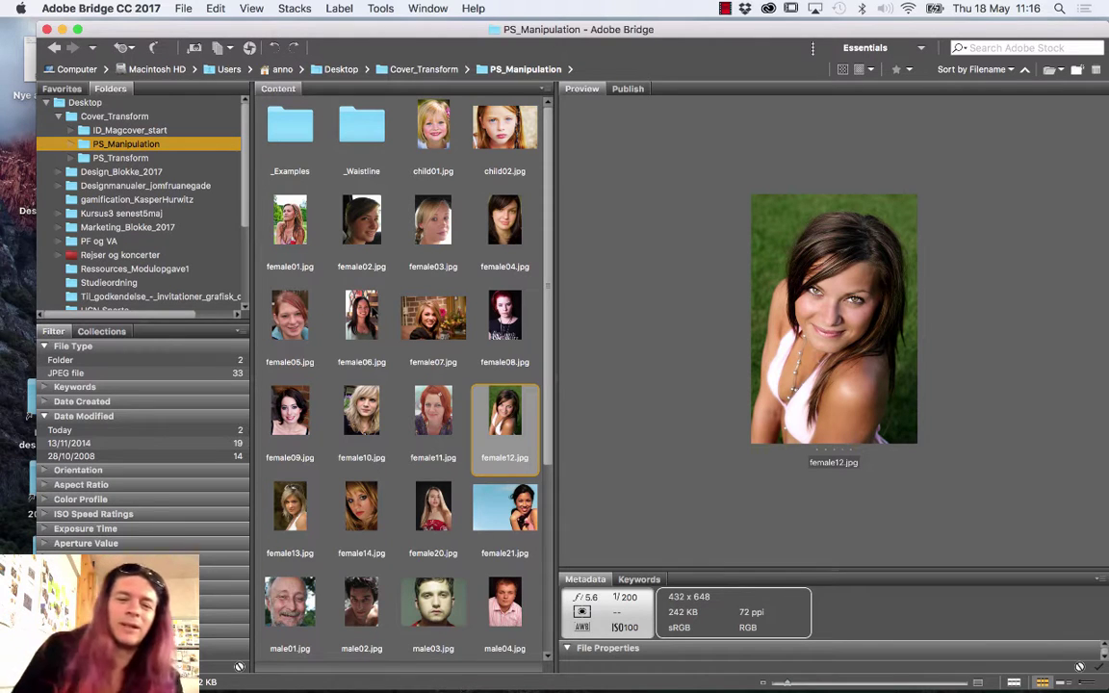
key(Down)
key(Down)
key(Down)
key(Left)
key(Left)
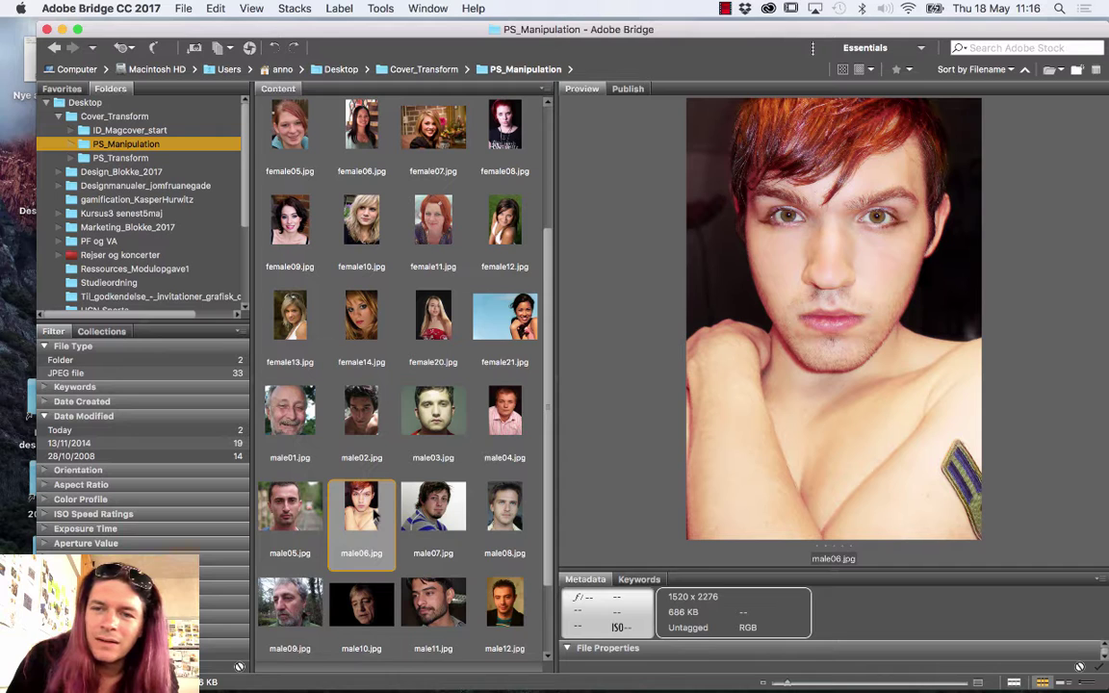
Preview female21, then step back through female12 and female09 to female05
click(505, 317)
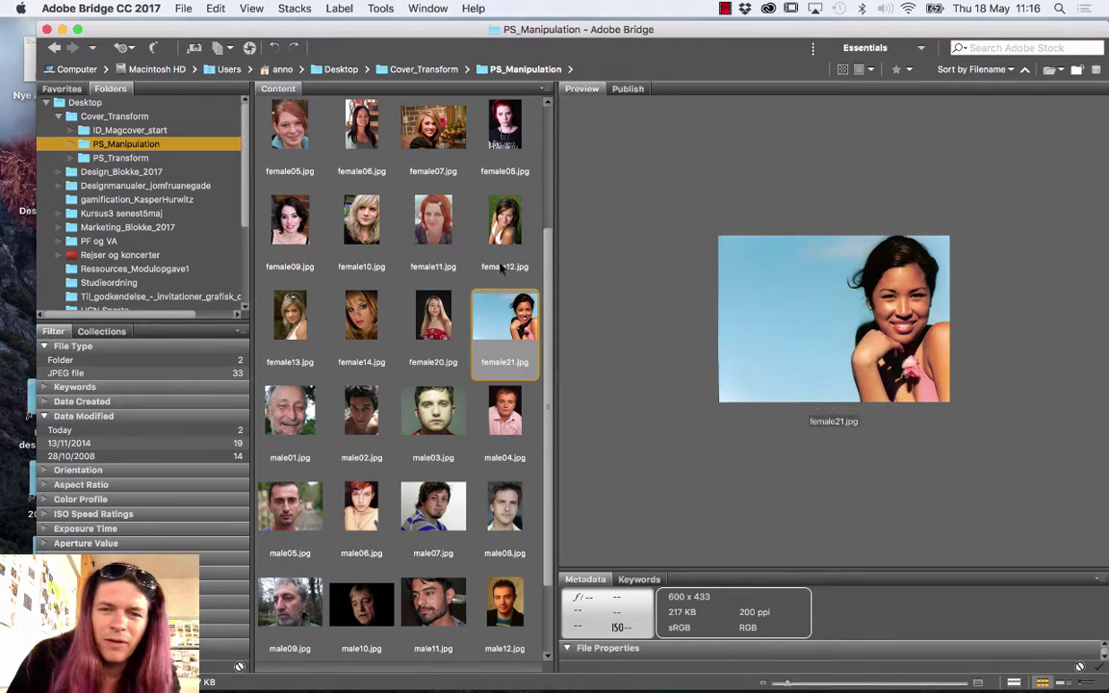
key(Left)
key(Left)
key(Left)
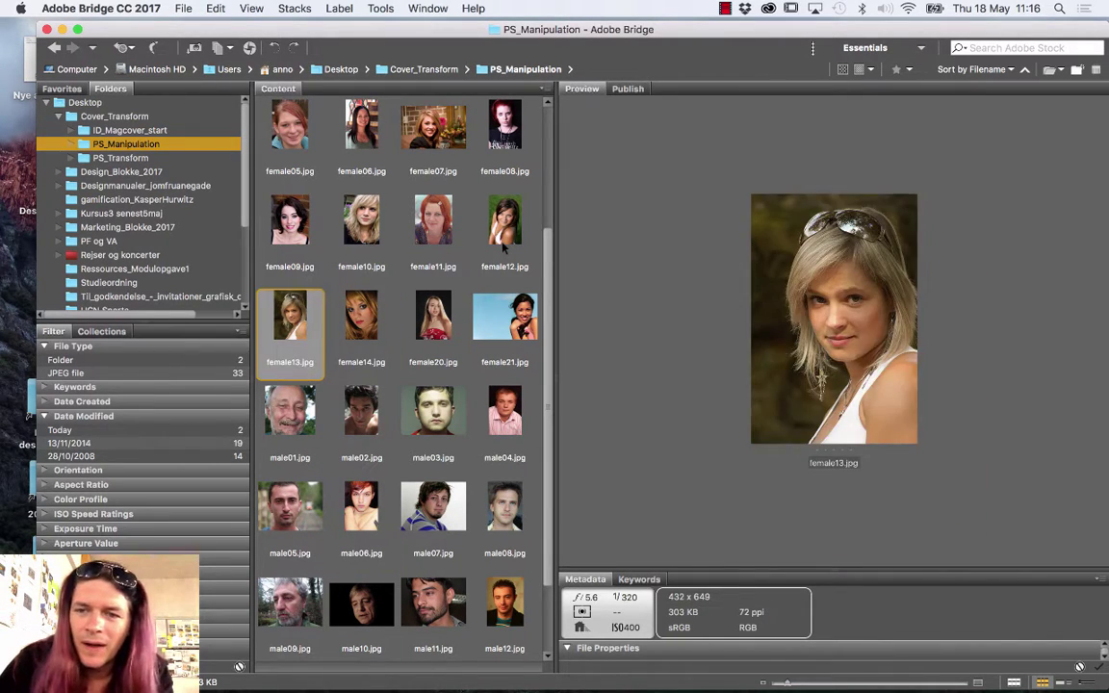
key(Left)
key(Left)
key(Left)
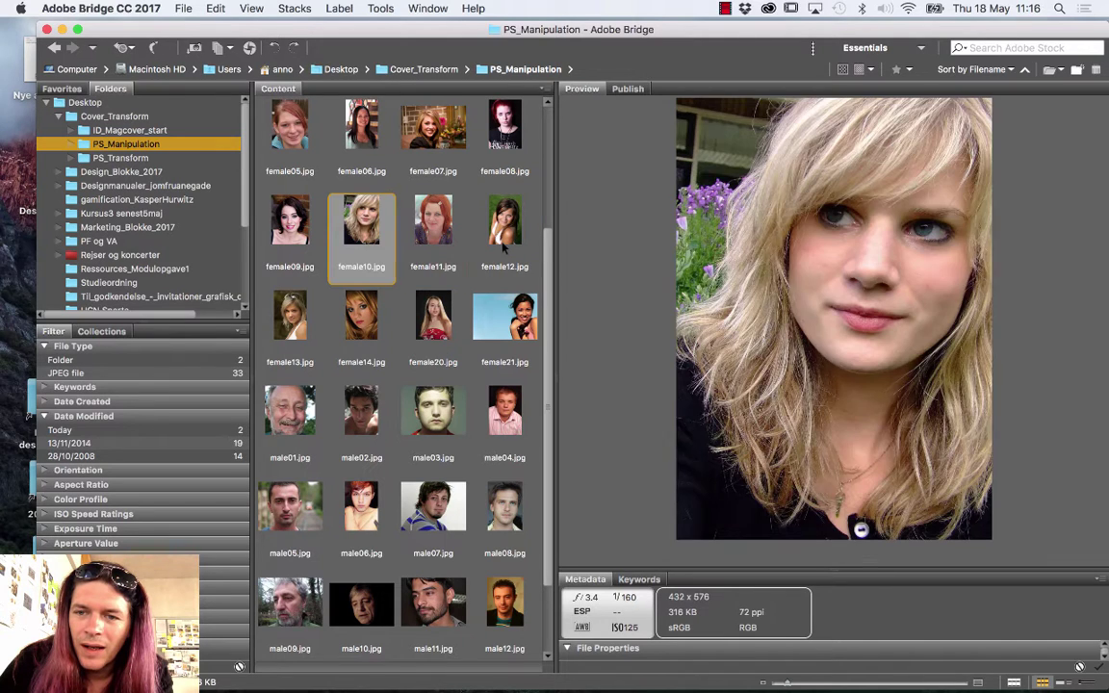
key(Left)
key(Left)
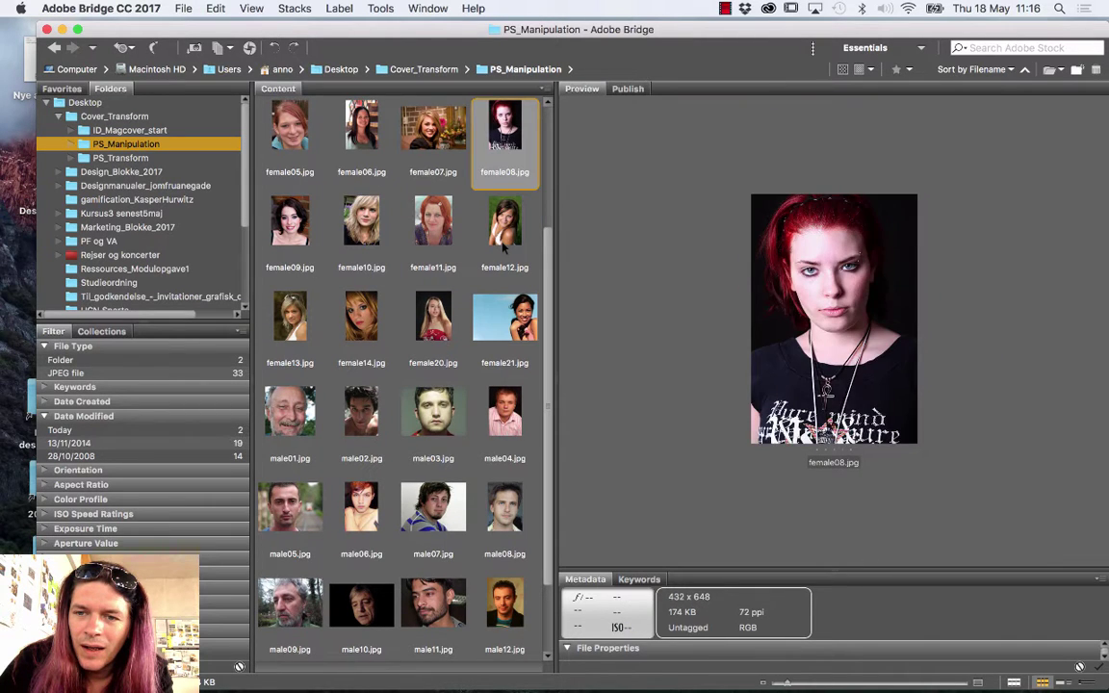
key(Left)
key(Left)
key(Left)
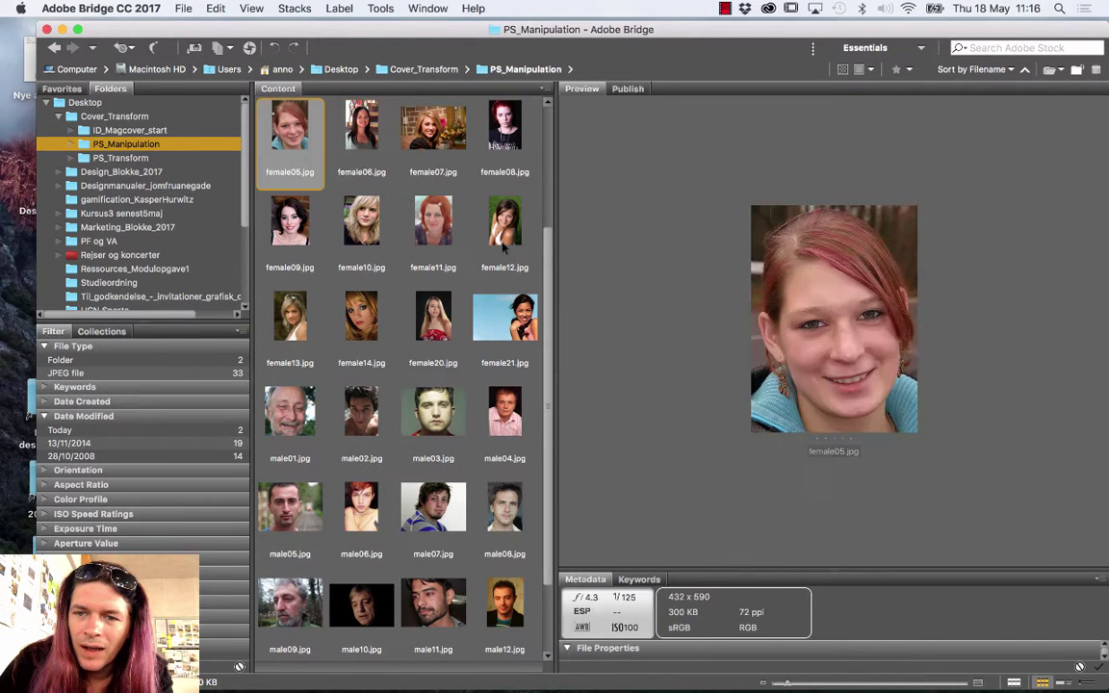
key(Left)
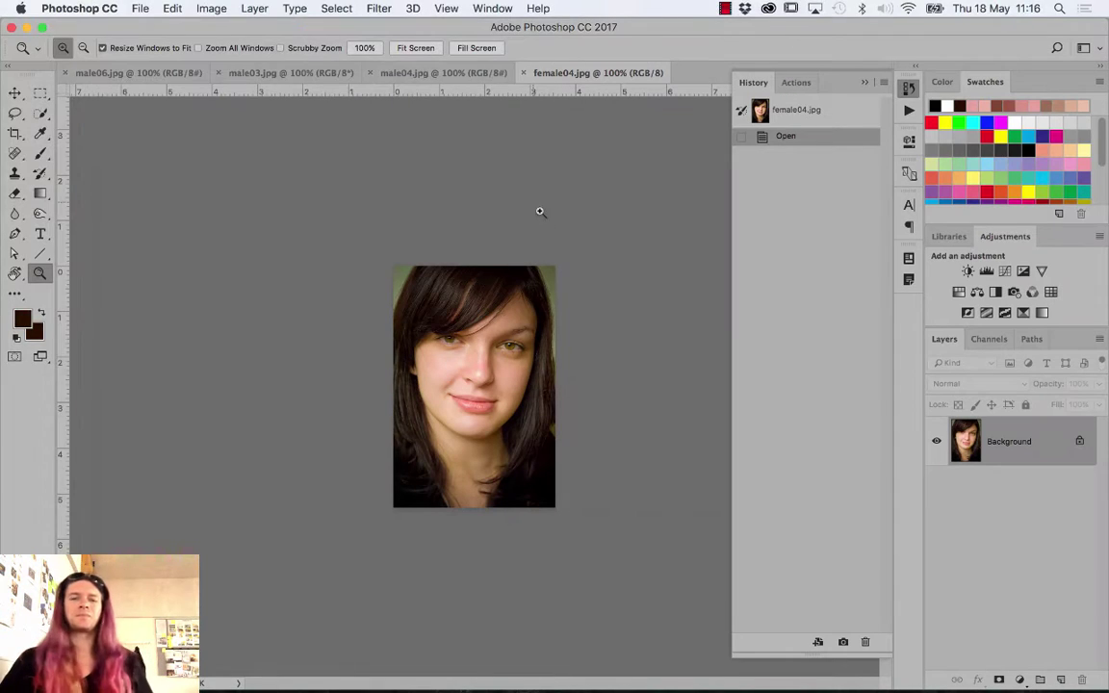
On male03.jpg, lasso the central face from between the eyes to above the lips
click(435, 77)
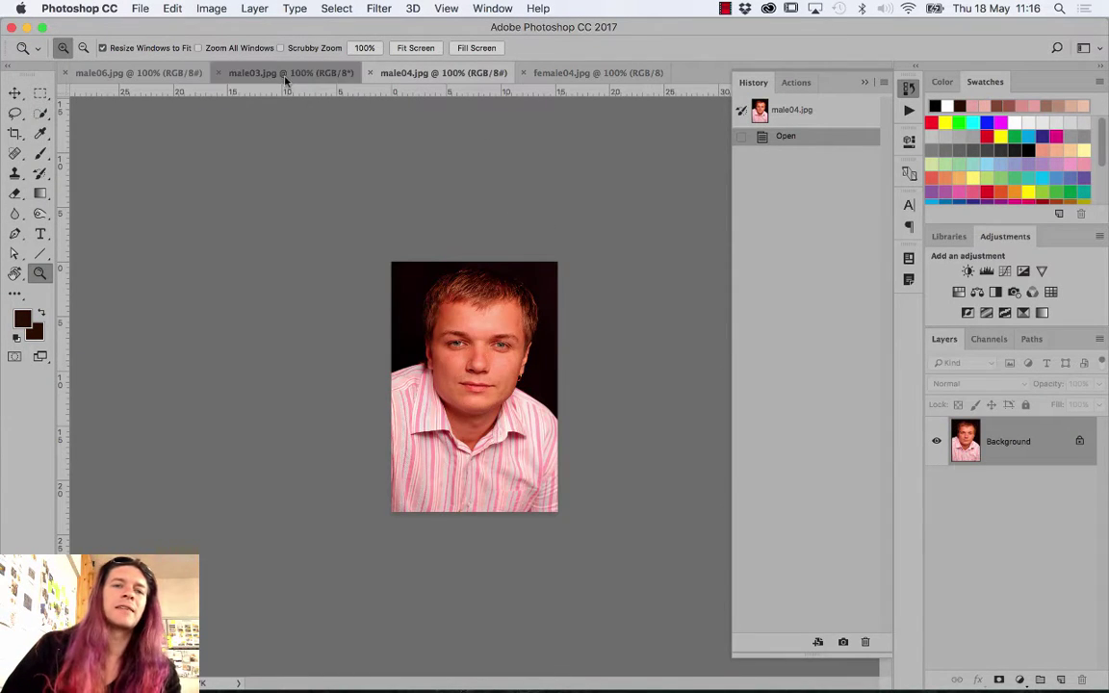
click(285, 77)
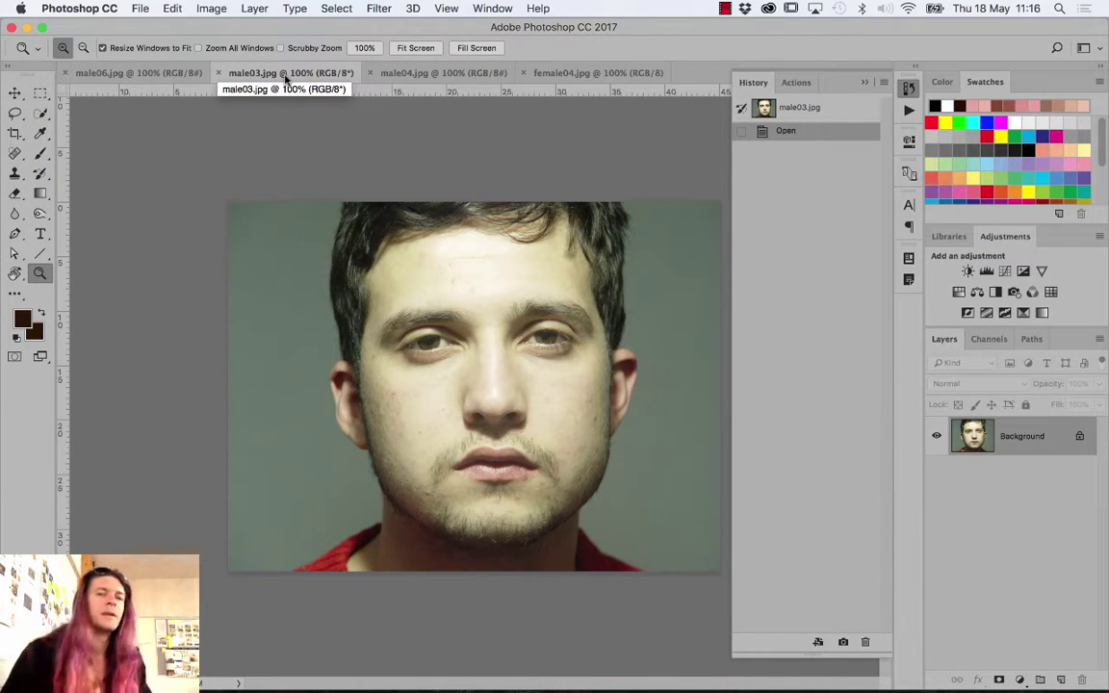
click(15, 113)
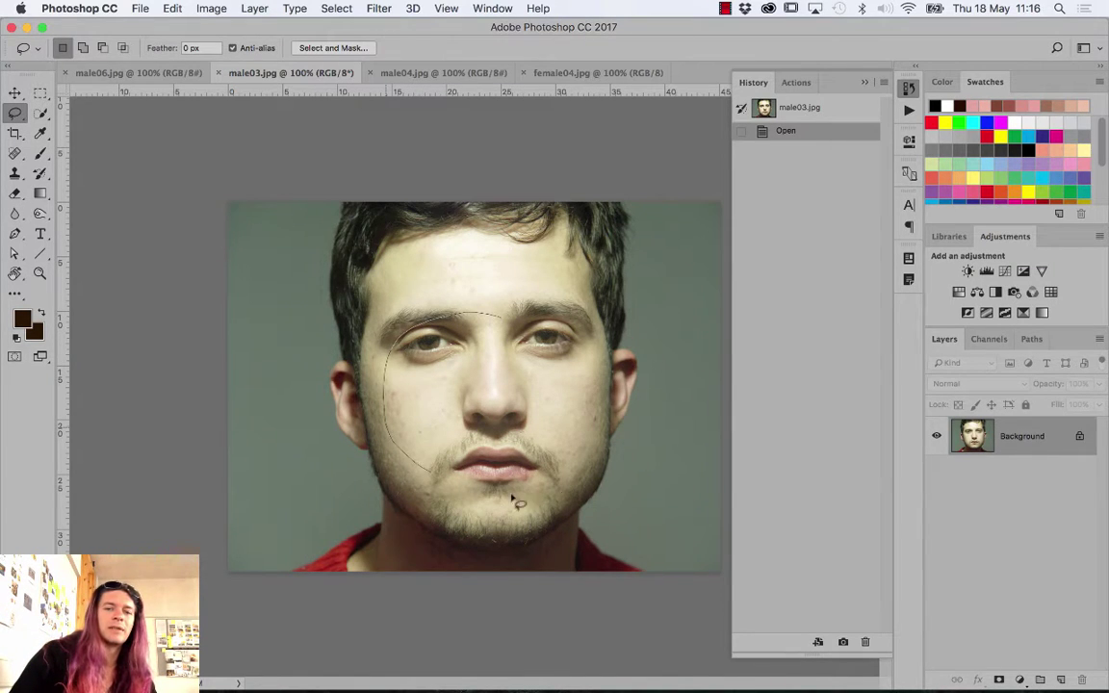
drag(393, 358, 511, 289)
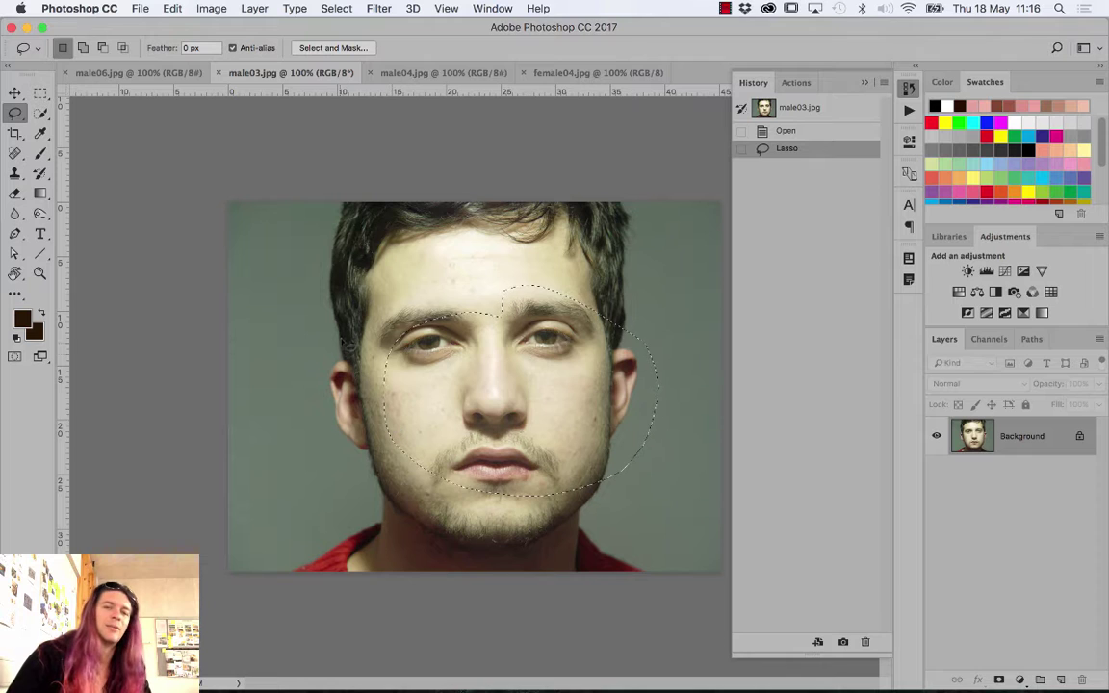
mouse_move(554, 247)
mouse_down()
mouse_move(737, 439)
mouse_move(664, 395)
mouse_up()
drag(414, 255, 268, 459)
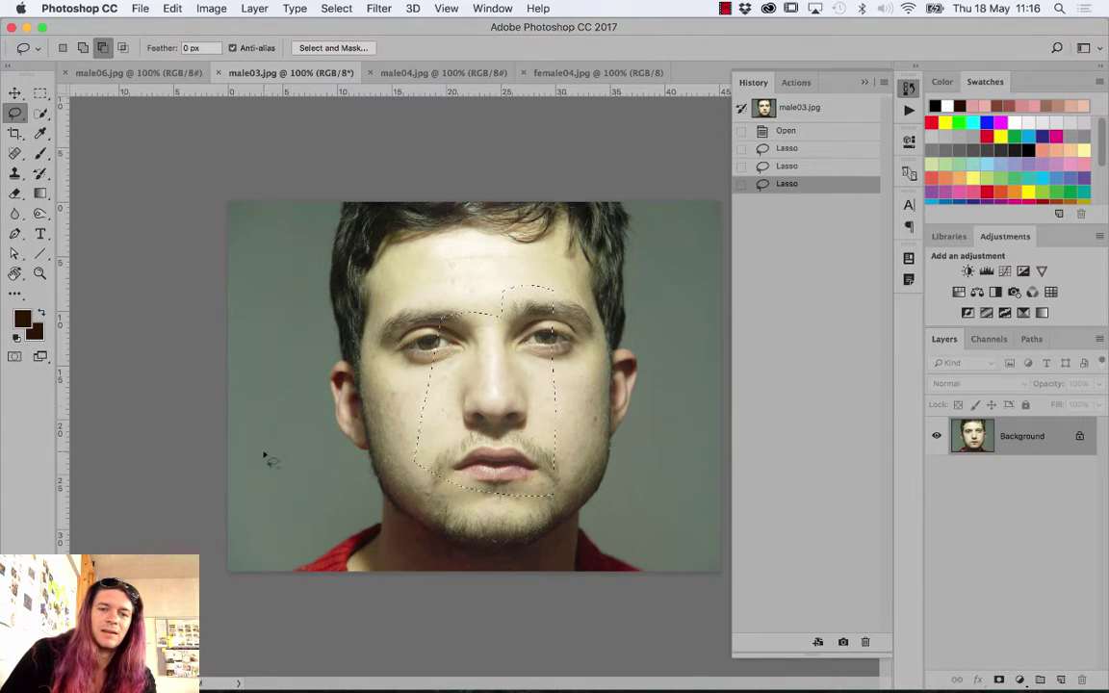
drag(455, 308, 474, 224)
mouse_move(501, 279)
mouse_down()
mouse_move(441, 275)
mouse_move(501, 274)
mouse_up()
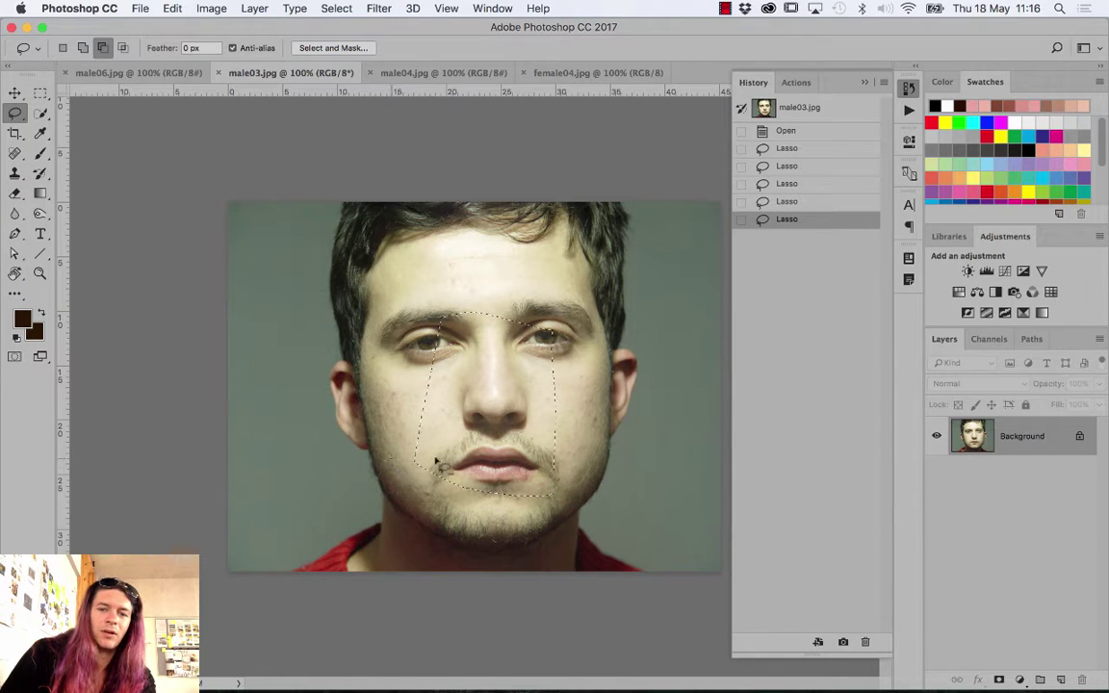
drag(435, 462, 477, 584)
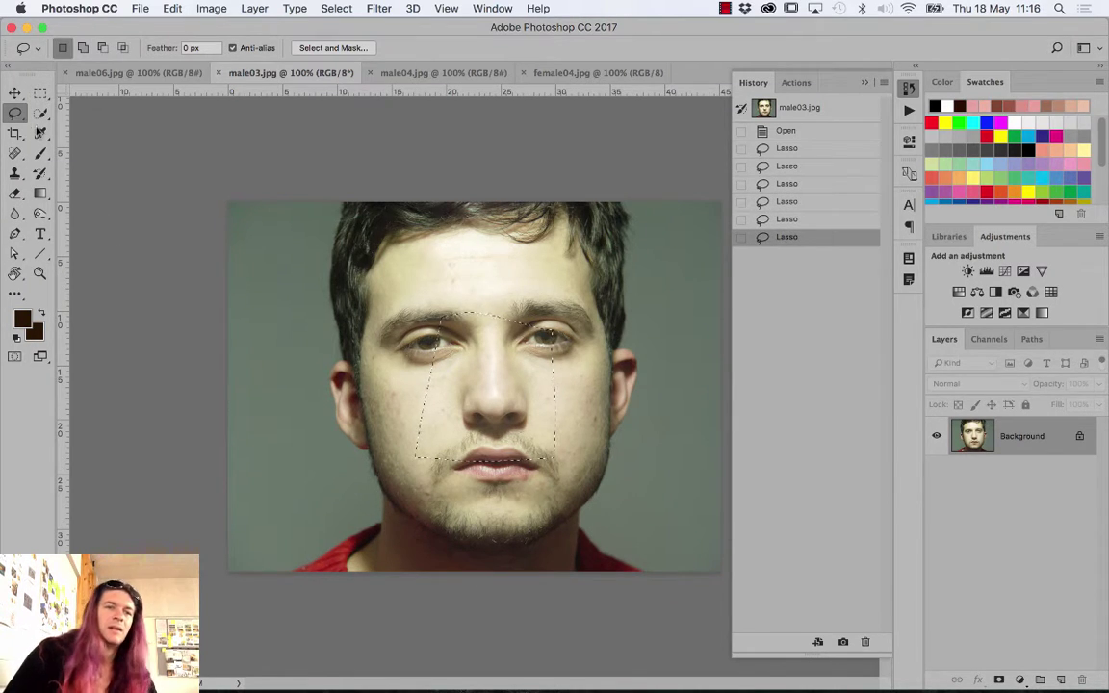
click(15, 92)
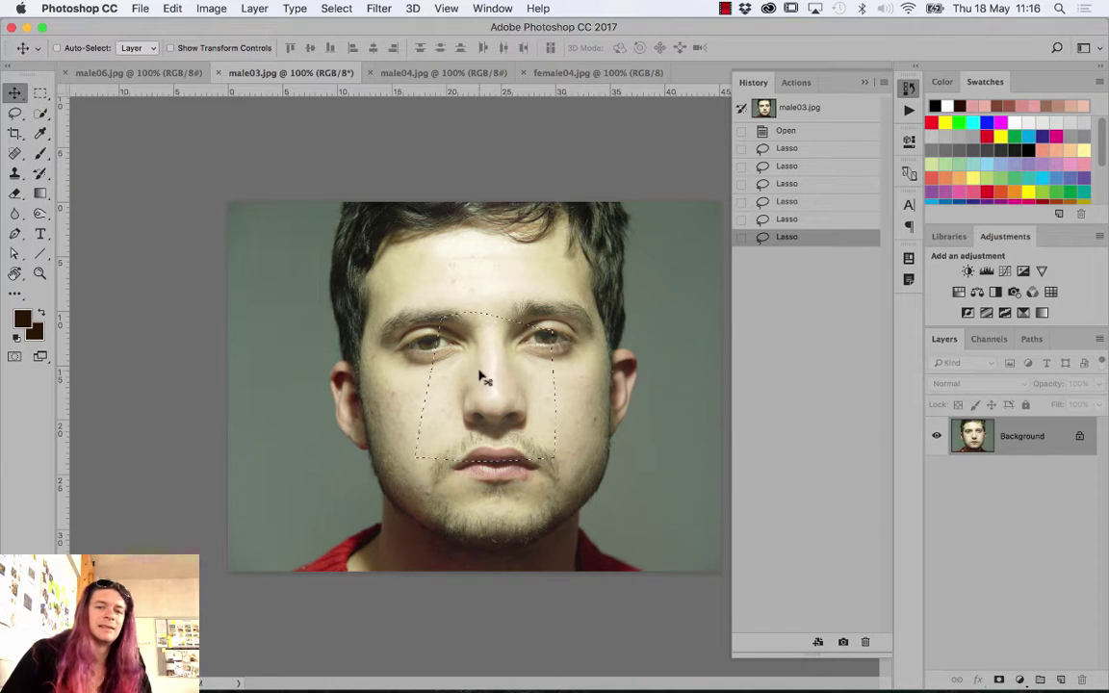
Drag the male03 nose patch into male06 and marquee-select male04's eyes-to-mouth area
mouse_move(487, 382)
mouse_down()
mouse_move(190, 107)
mouse_move(298, 310)
mouse_move(325, 236)
mouse_up()
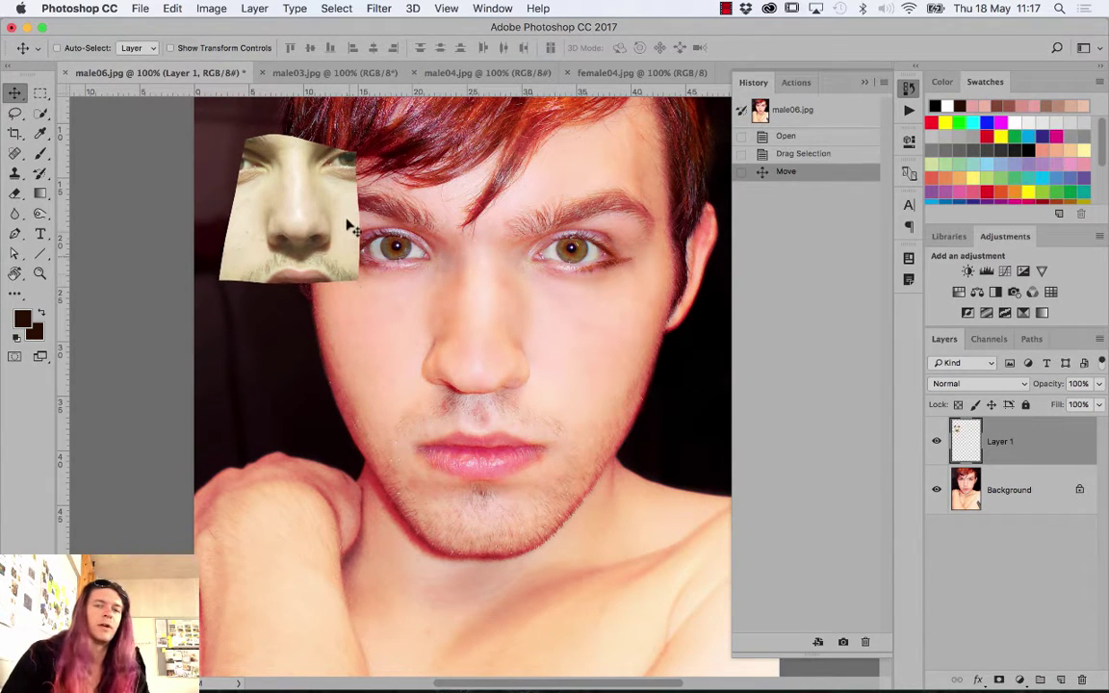
click(452, 73)
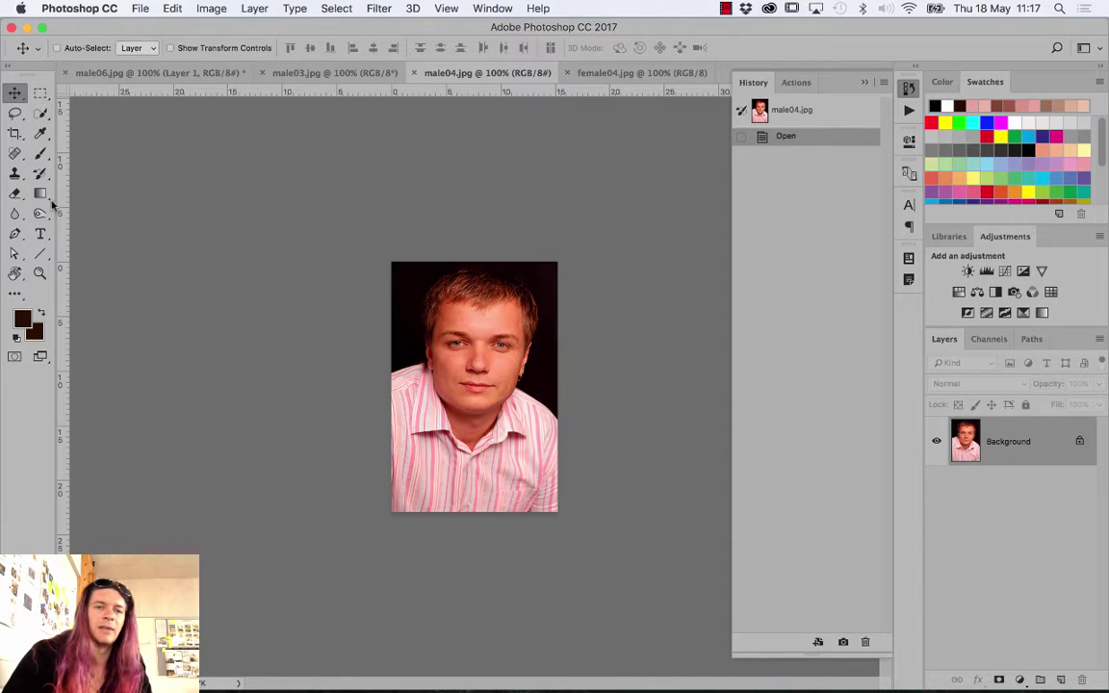
key(super+0)
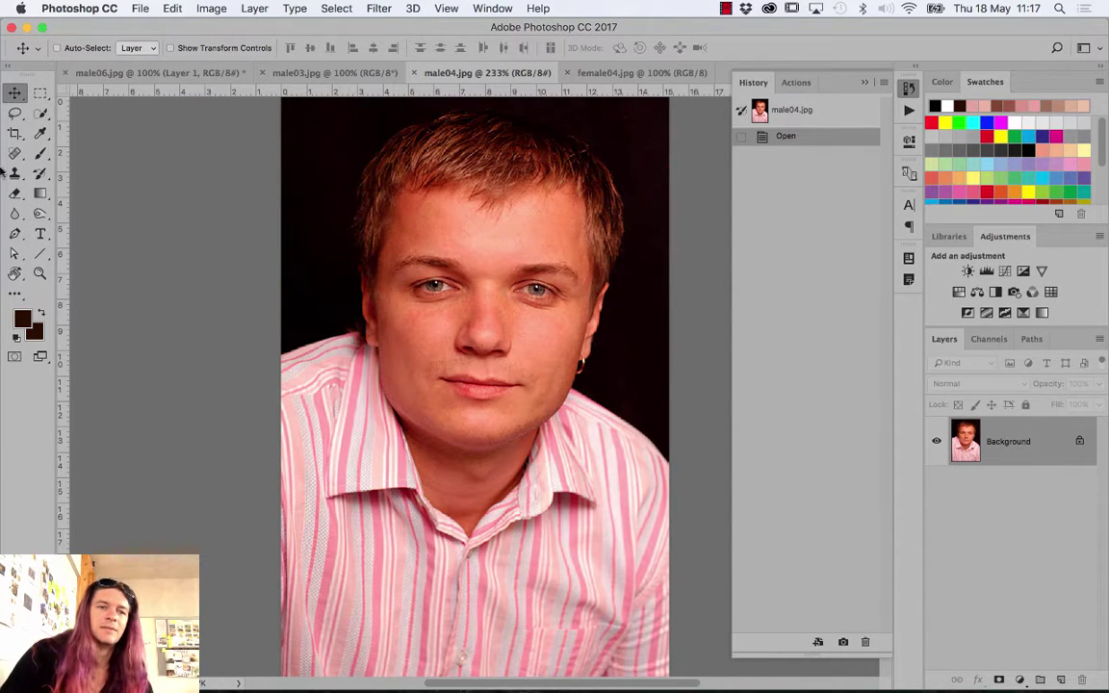
click(14, 113)
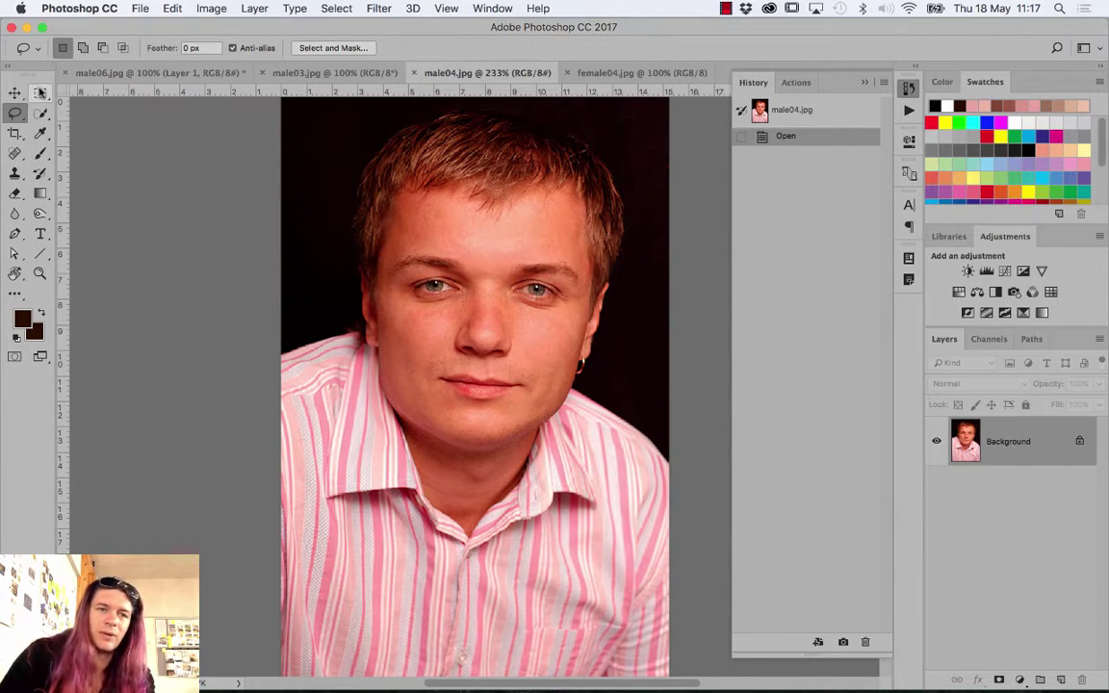
click(40, 93)
drag(437, 277, 532, 375)
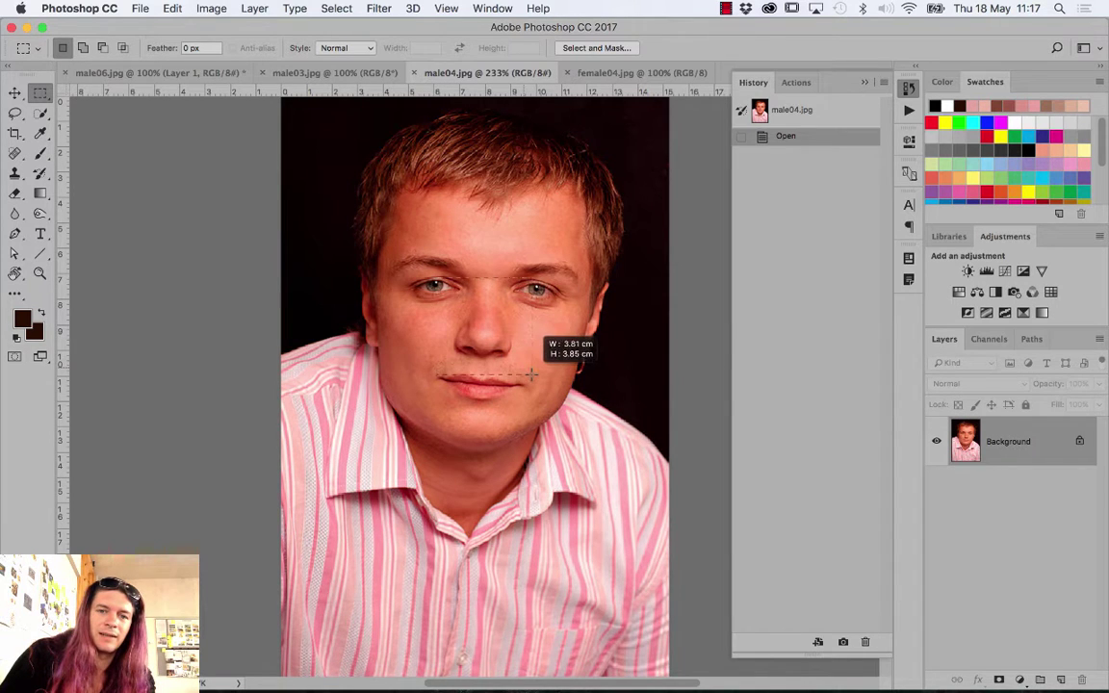
Move the male04 patch into male06 as Layer 2 and scale it up
key(v)
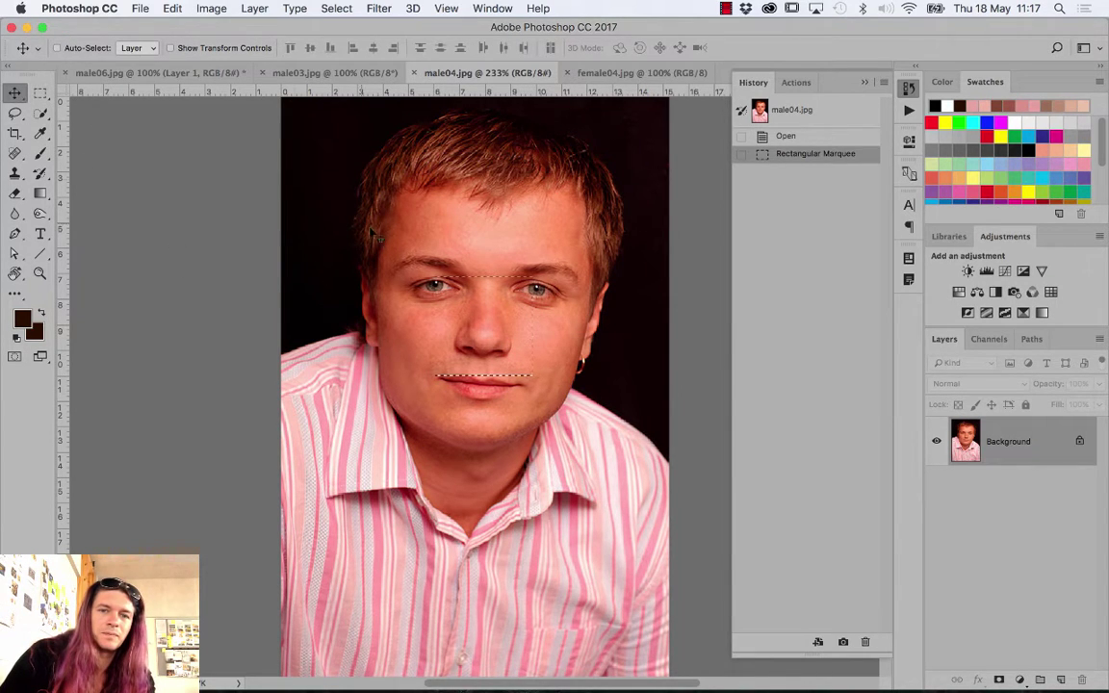
drag(466, 317, 193, 111)
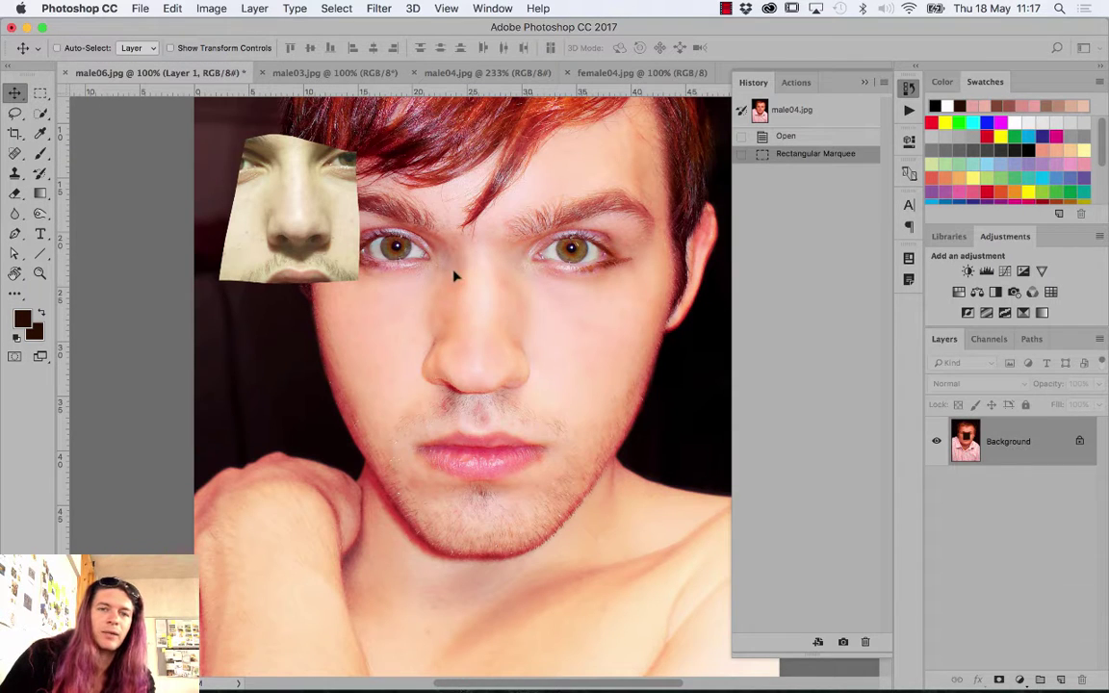
mouse_move(456, 276)
mouse_down()
mouse_move(288, 346)
mouse_move(273, 364)
mouse_move(390, 469)
mouse_move(329, 413)
mouse_up()
key(ctrl+t)
key(Return)
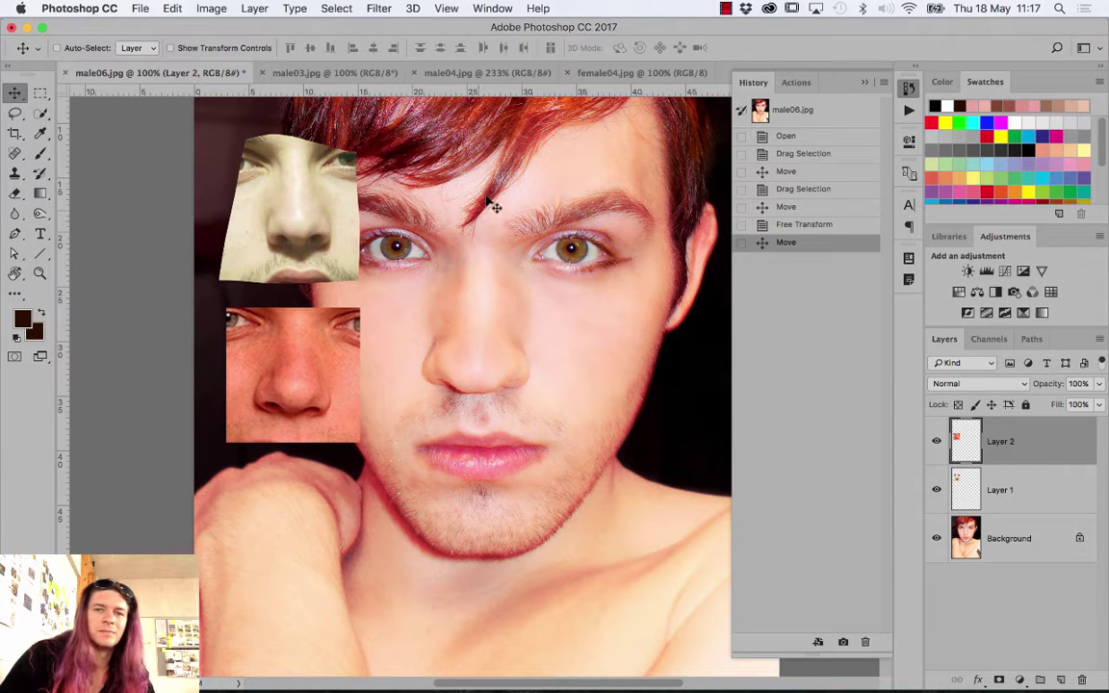
Copy female04's eyes-to-mouth patch into male06 as Layer 3, scaled to 217%
click(624, 75)
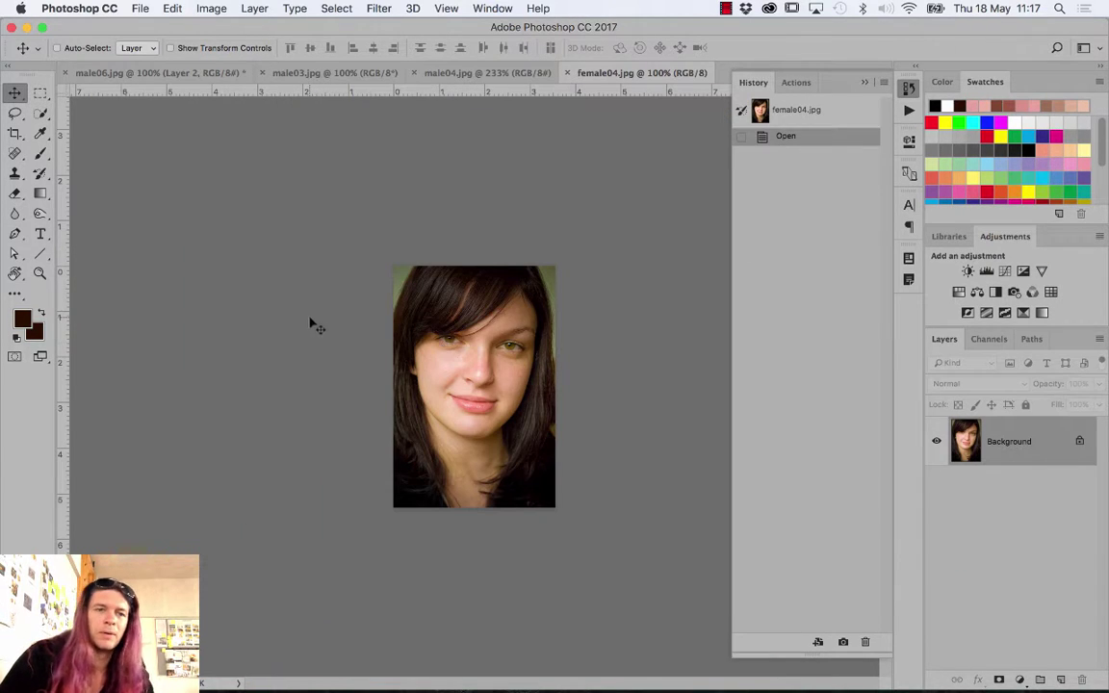
click(40, 92)
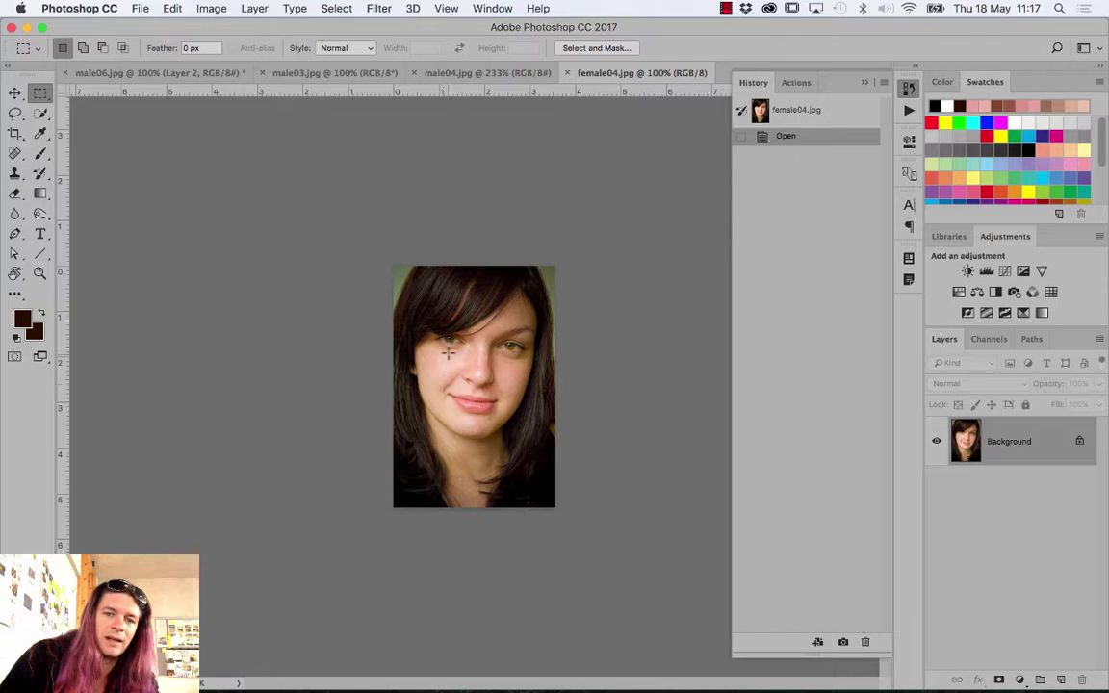
drag(448, 338, 510, 408)
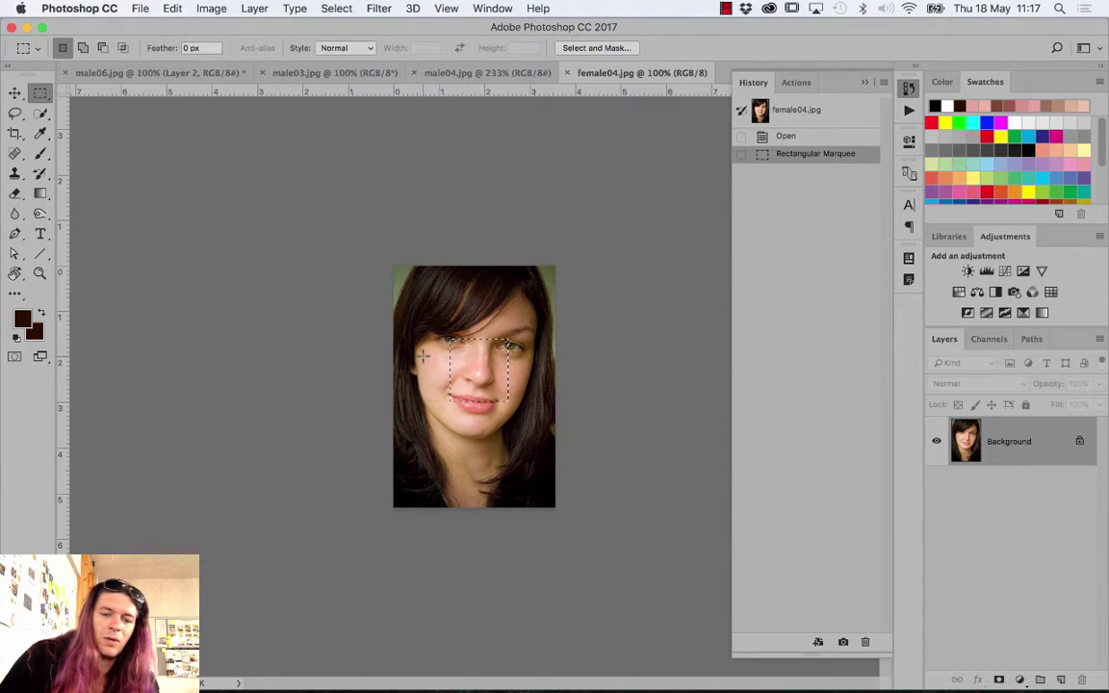
key(v)
mouse_move(491, 390)
mouse_down()
mouse_move(219, 85)
mouse_move(291, 505)
mouse_move(330, 569)
mouse_move(378, 605)
mouse_up()
key(ctrl+t)
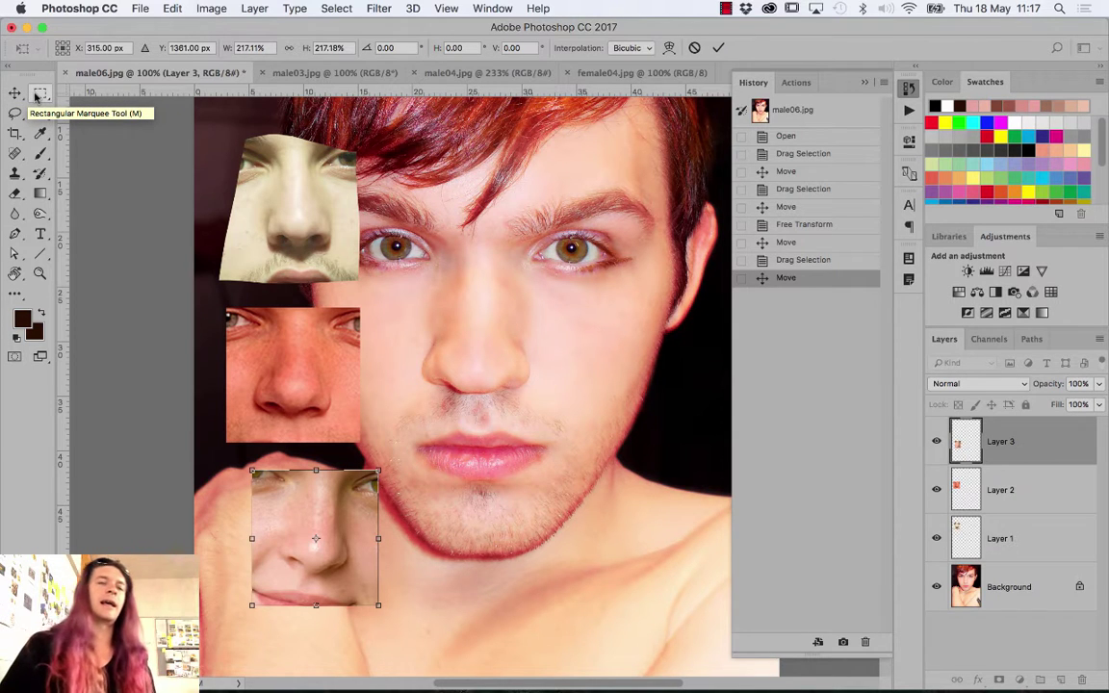
click(18, 97)
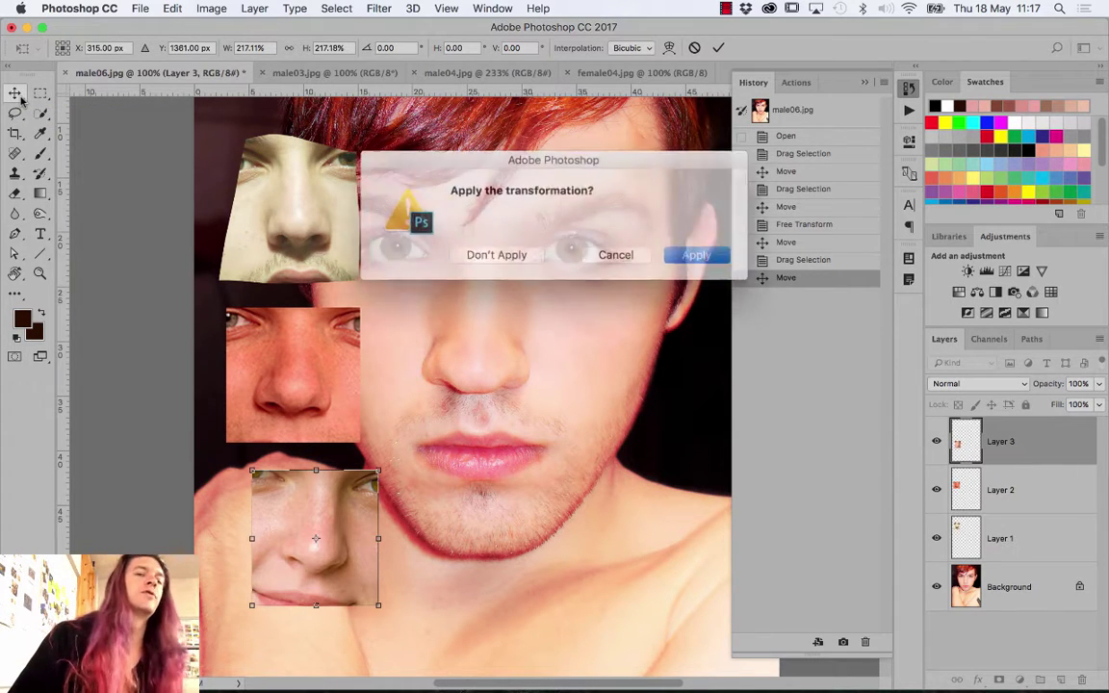
click(667, 251)
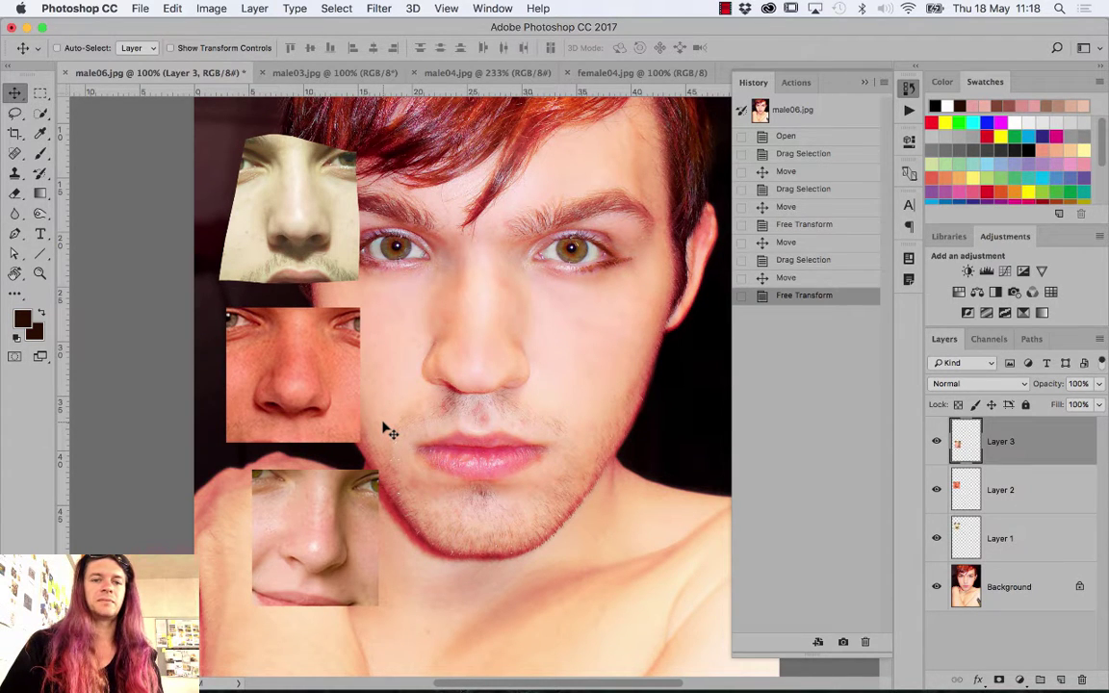
Move Layer 1's pale nose to the top-left corner and Layer 3's patch over the face centre
mouse_move(345, 401)
mouse_down()
mouse_move(320, 395)
mouse_move(344, 385)
mouse_up()
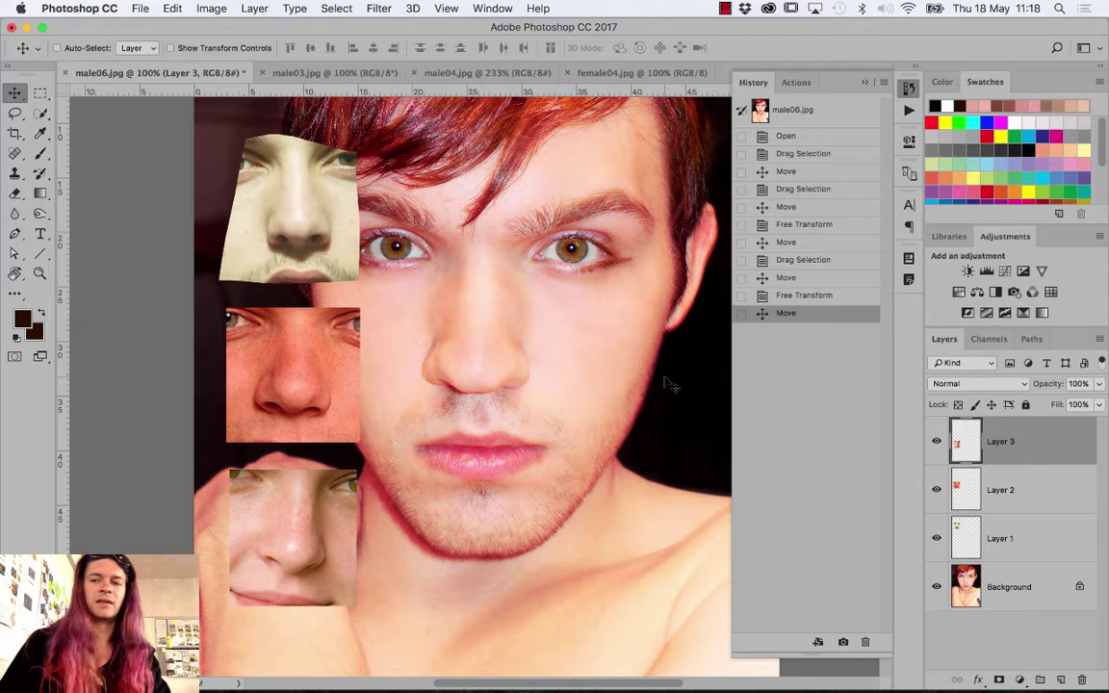
drag(298, 223, 310, 252)
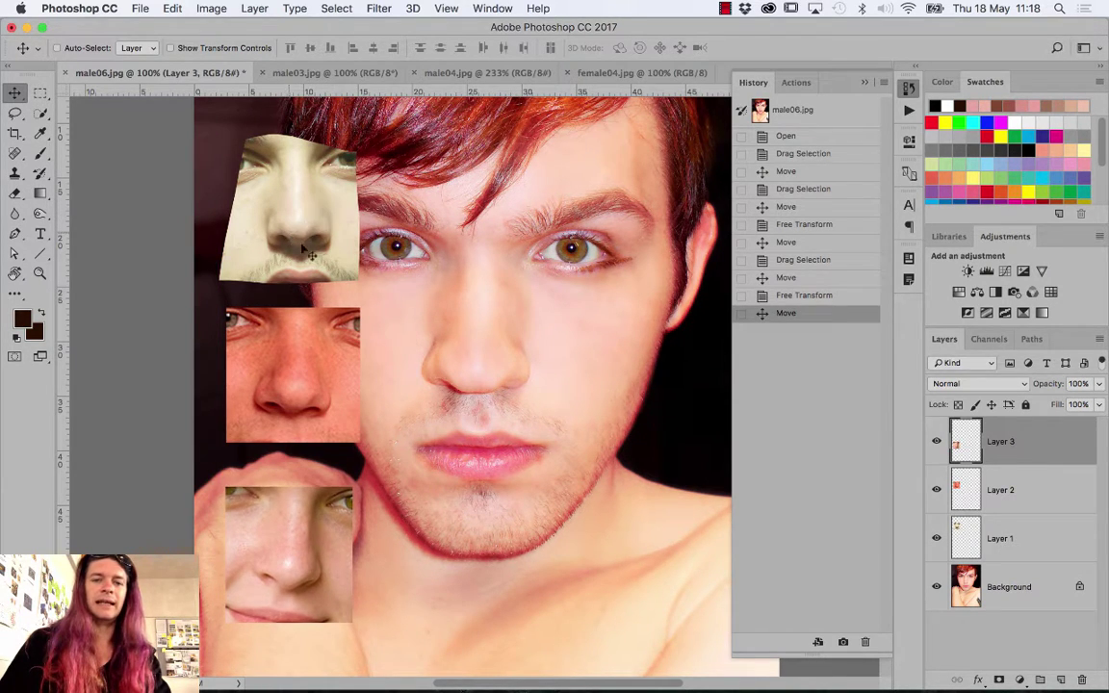
click(1005, 539)
mouse_move(360, 248)
mouse_down()
mouse_move(277, 147)
mouse_move(288, 154)
mouse_up()
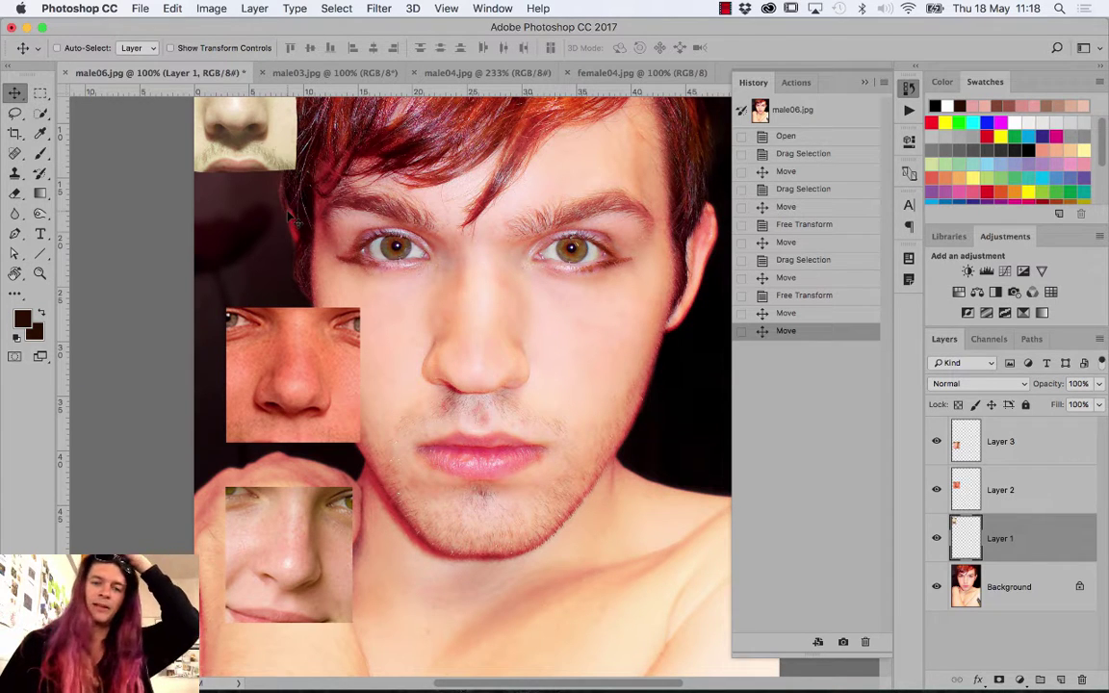
click(1002, 446)
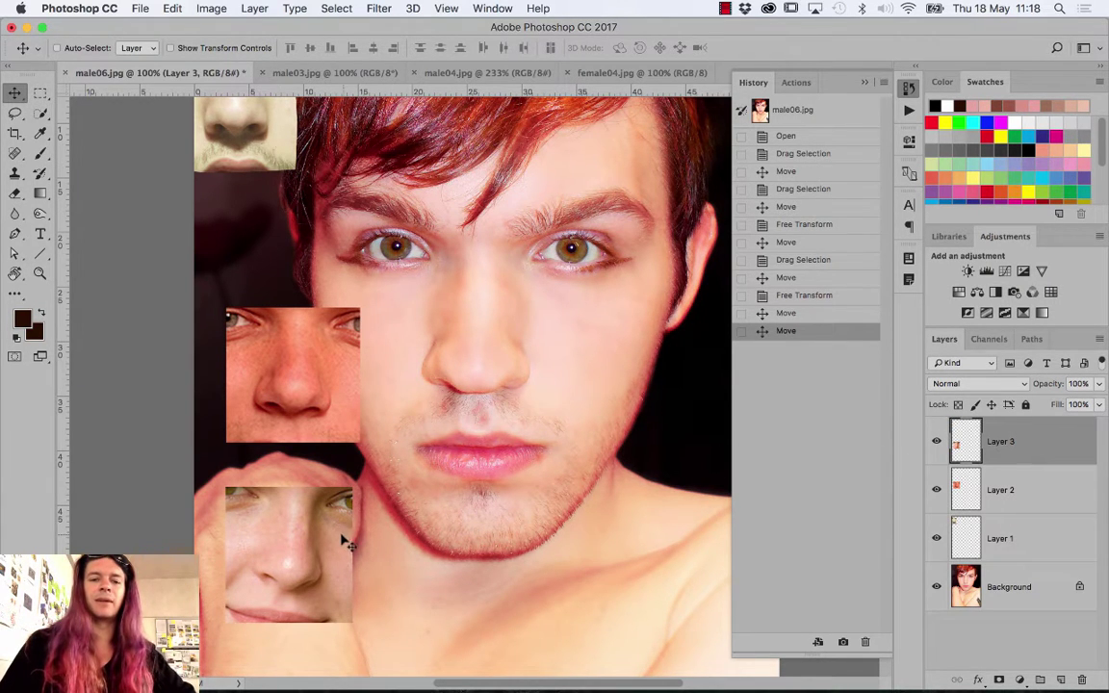
mouse_move(343, 542)
mouse_down()
mouse_move(487, 452)
mouse_move(505, 470)
mouse_move(539, 463)
mouse_up()
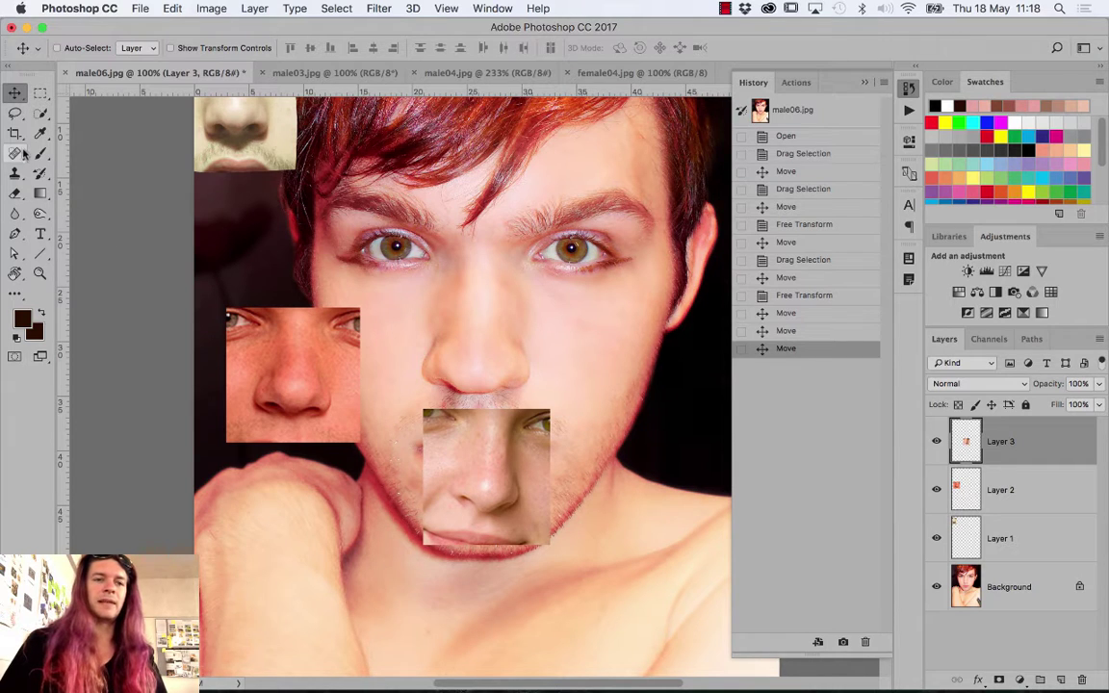
click(15, 193)
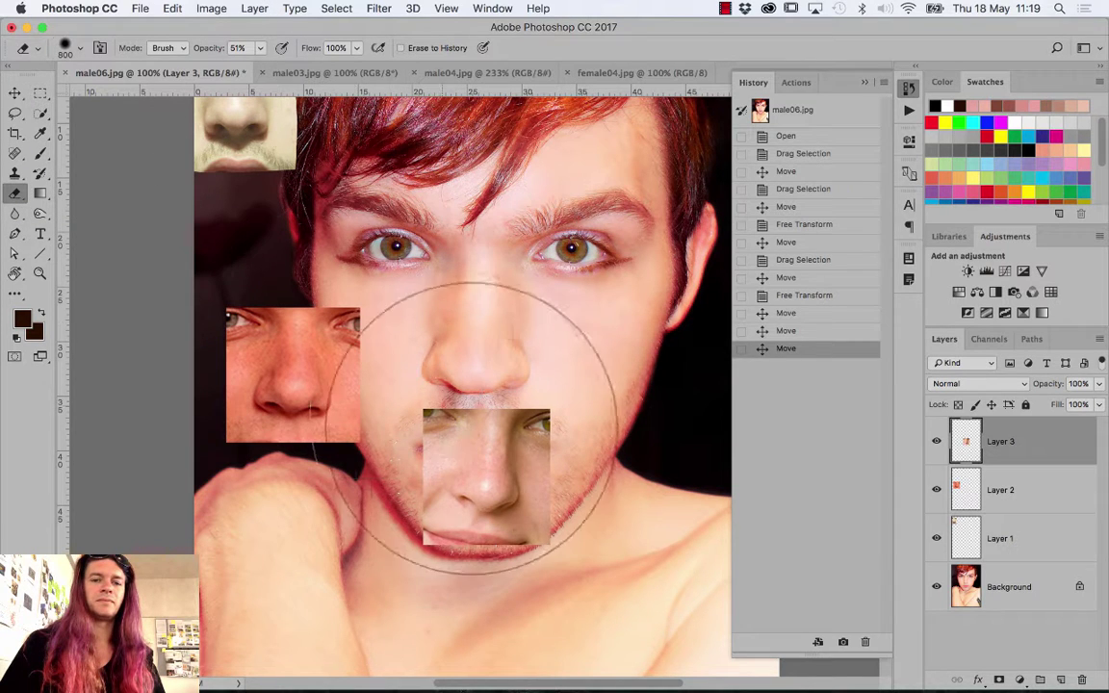
Undo a trial erase and set the Eraser to 13% opacity with a soft 95 px brush
mouse_move(471, 470)
mouse_down()
mouse_move(512, 404)
mouse_move(513, 478)
mouse_up()
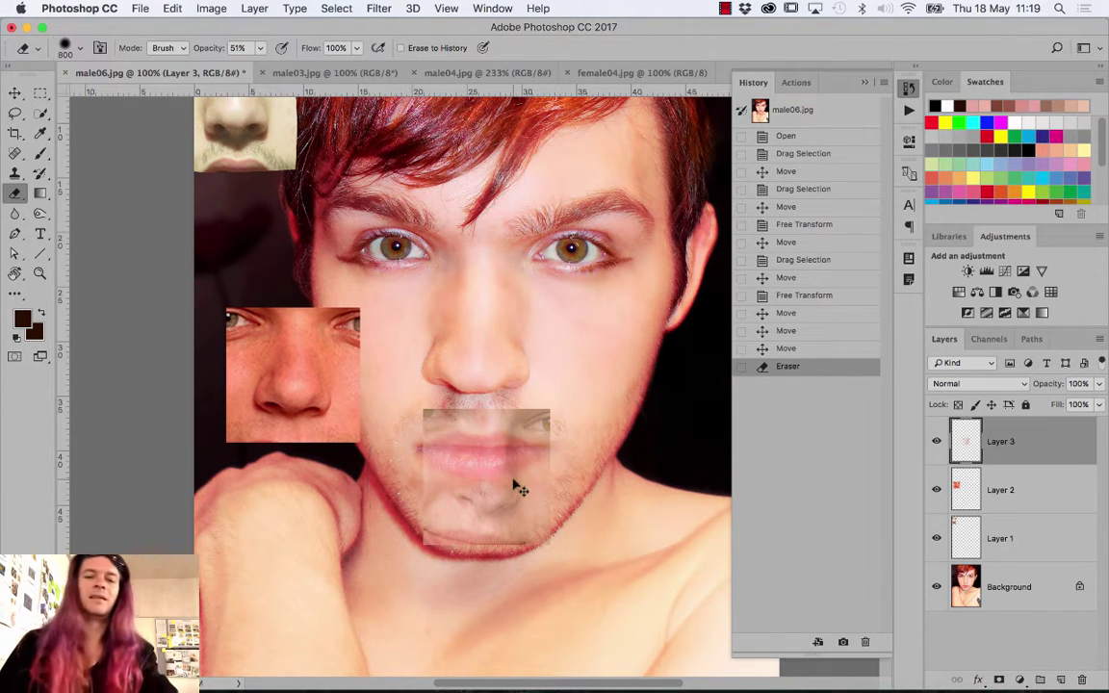
key(ctrl+z)
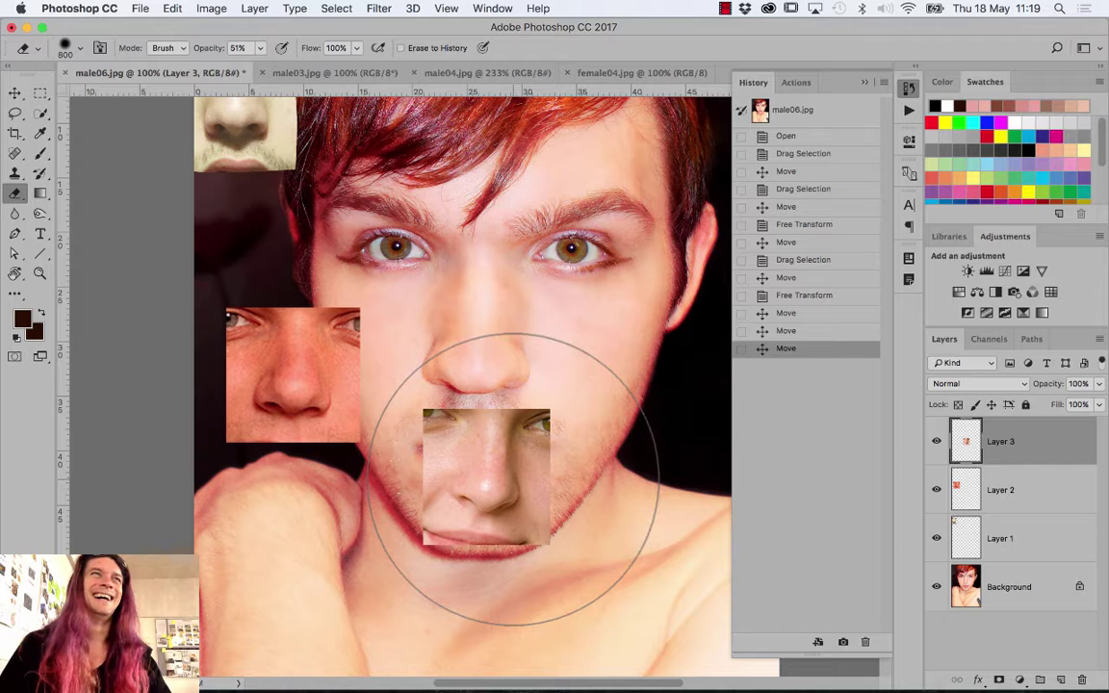
click(261, 49)
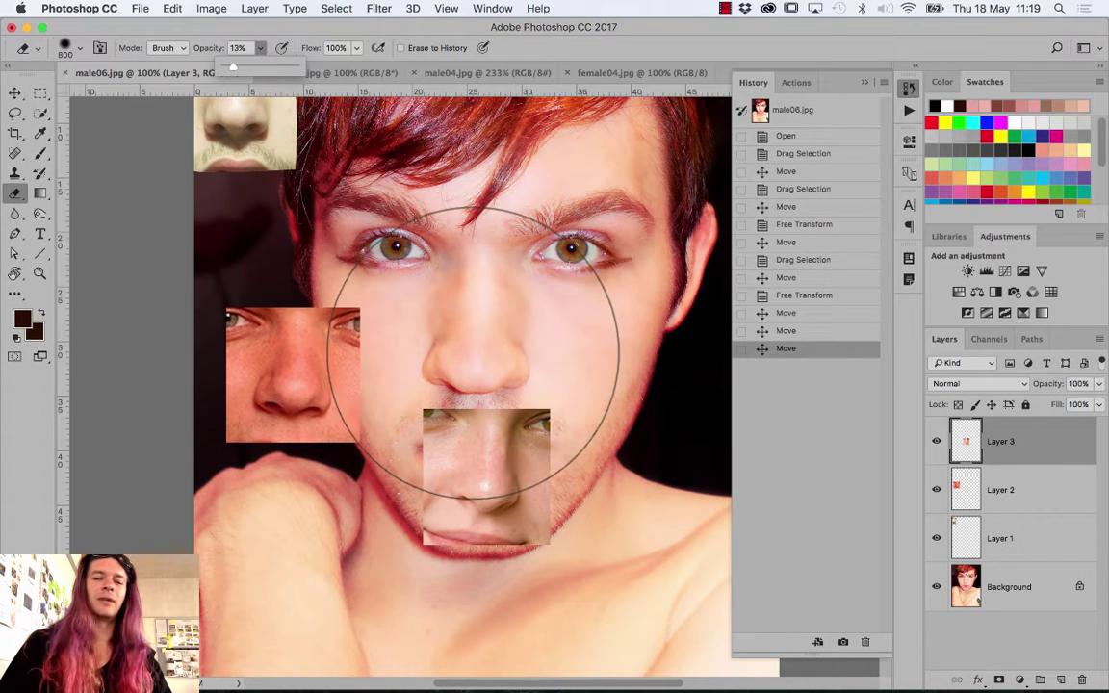
right_click(485, 359)
drag(587, 386, 545, 426)
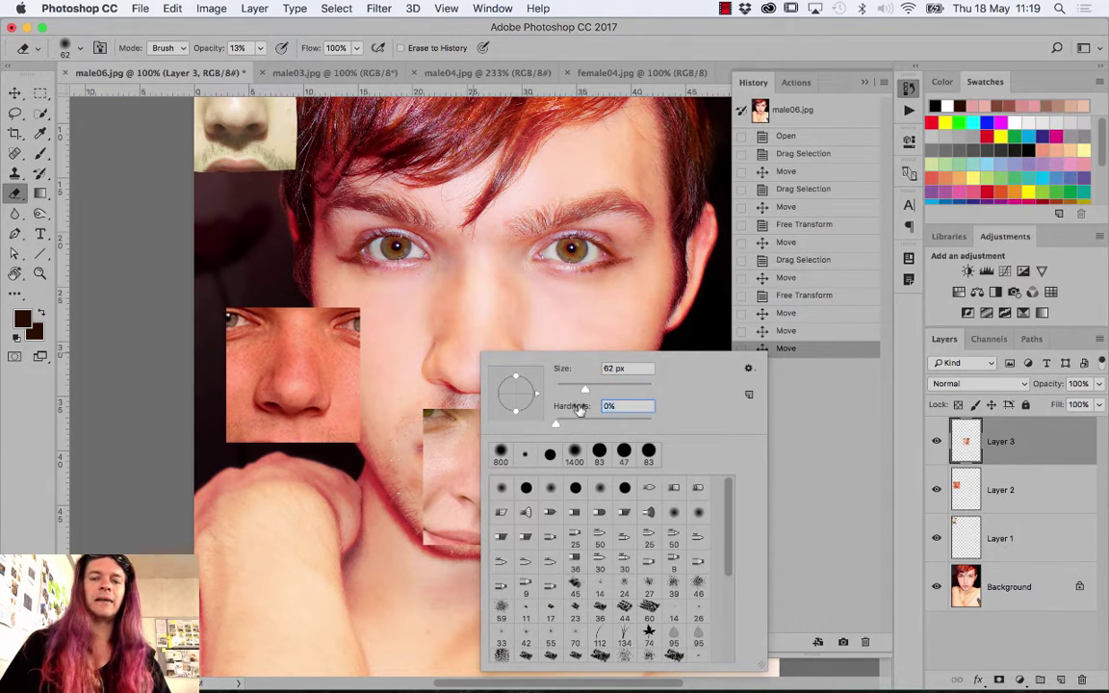
drag(586, 390, 581, 391)
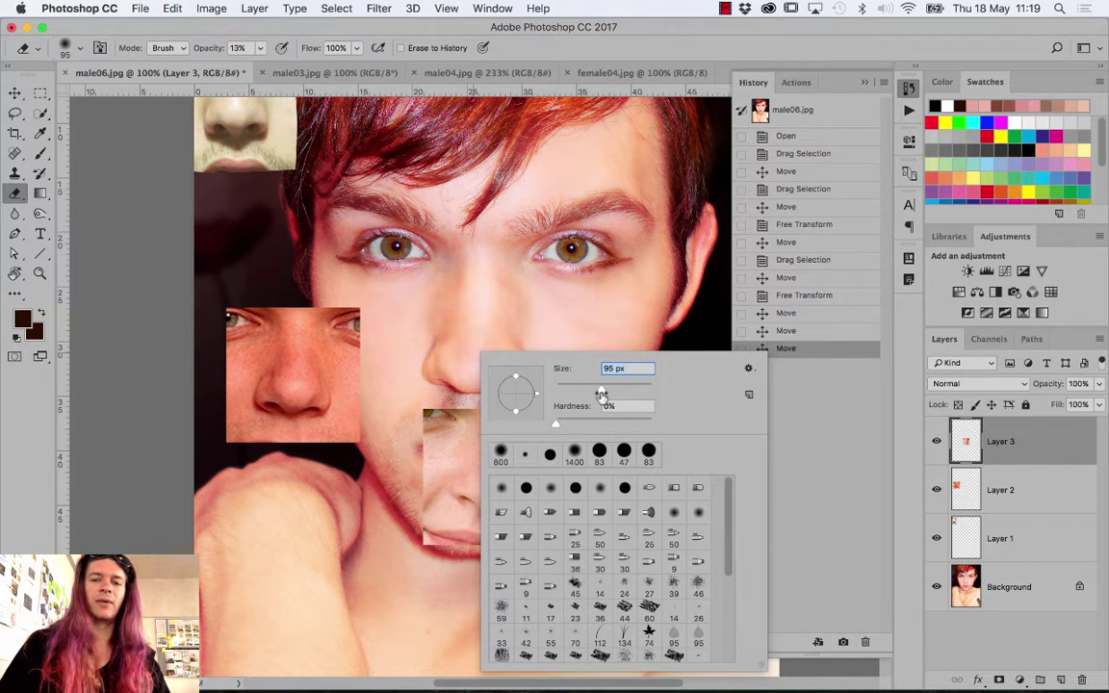
click(401, 529)
Softly erase the Layer 3 patch's lower and right edges along the chin
mouse_move(384, 481)
mouse_down()
mouse_move(405, 492)
mouse_move(375, 481)
mouse_move(405, 488)
mouse_move(384, 483)
mouse_up()
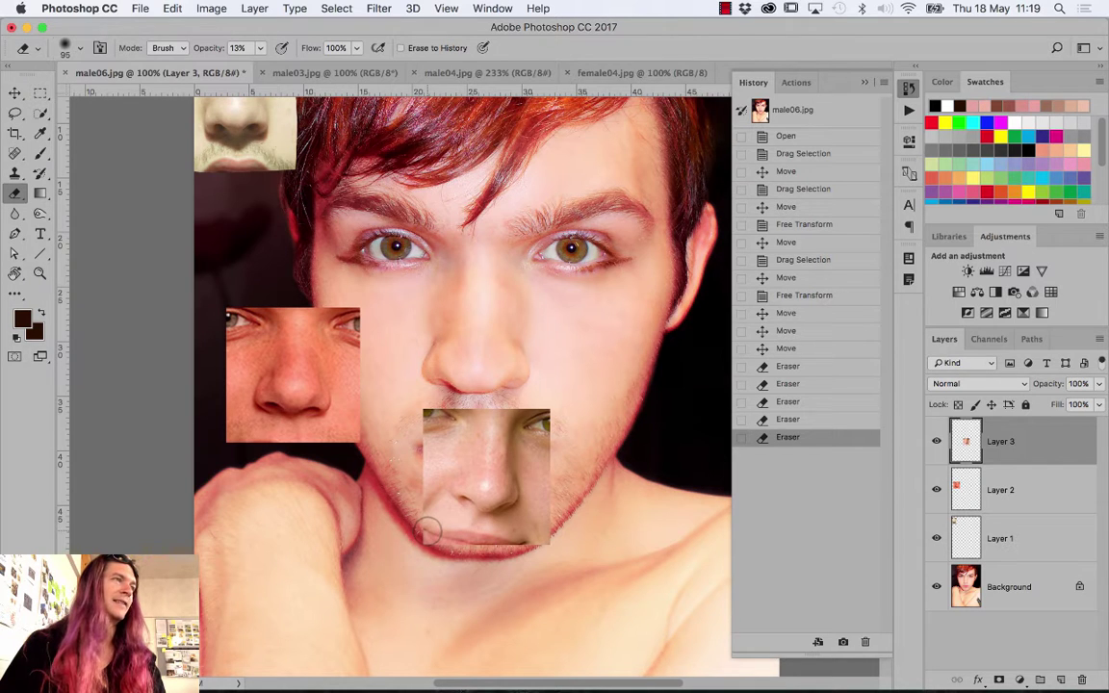
mouse_move(385, 477)
mouse_down()
mouse_move(404, 491)
mouse_move(380, 476)
mouse_up()
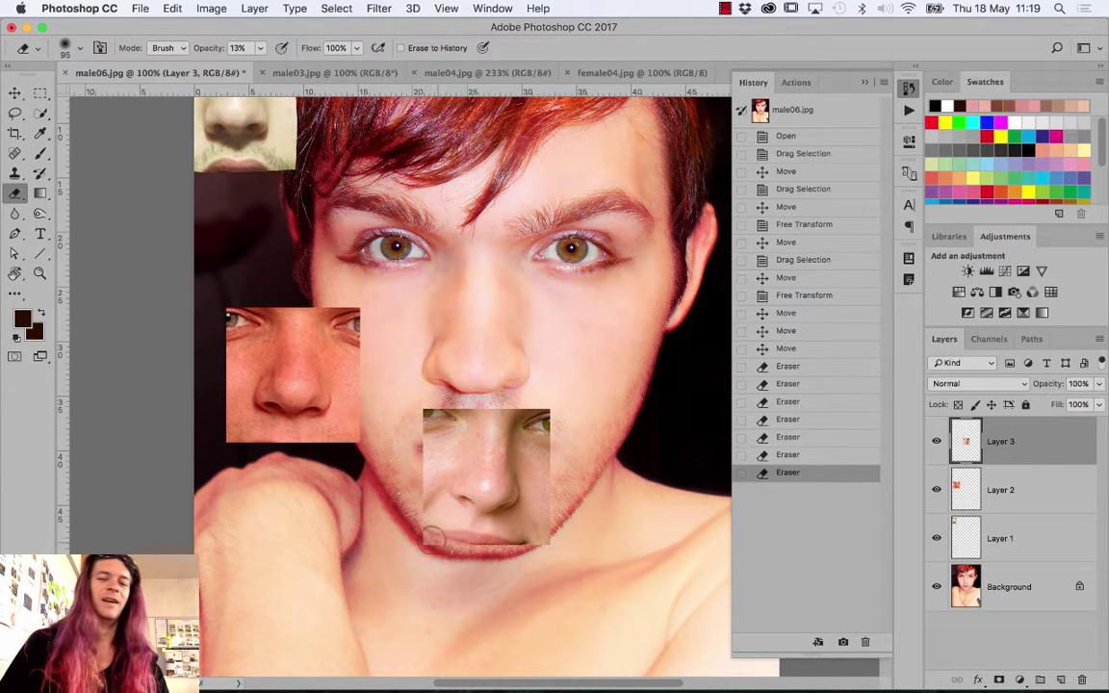
mouse_move(434, 536)
mouse_down()
mouse_move(400, 495)
mouse_move(439, 512)
mouse_move(386, 479)
mouse_move(439, 514)
mouse_up()
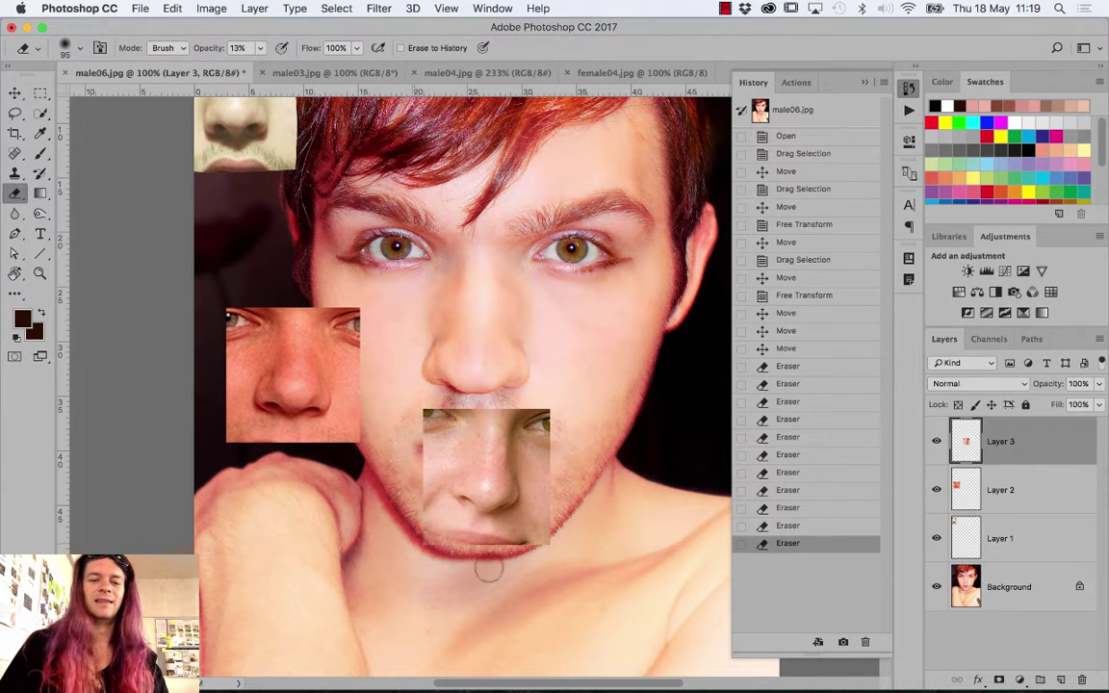
drag(487, 570, 439, 514)
mouse_move(440, 514)
mouse_down()
mouse_move(390, 483)
mouse_move(454, 494)
mouse_up()
mouse_move(385, 486)
mouse_down()
mouse_move(482, 491)
mouse_move(550, 544)
mouse_up()
mouse_move(549, 544)
mouse_down()
mouse_move(555, 531)
mouse_move(491, 476)
mouse_move(549, 486)
mouse_up()
drag(549, 481, 596, 533)
drag(404, 515, 481, 486)
mouse_move(481, 481)
mouse_down()
mouse_move(551, 539)
mouse_move(416, 505)
mouse_up()
drag(563, 477, 481, 490)
mouse_move(399, 501)
mouse_down()
mouse_move(510, 477)
mouse_move(426, 566)
mouse_move(589, 535)
mouse_up()
drag(401, 582, 480, 556)
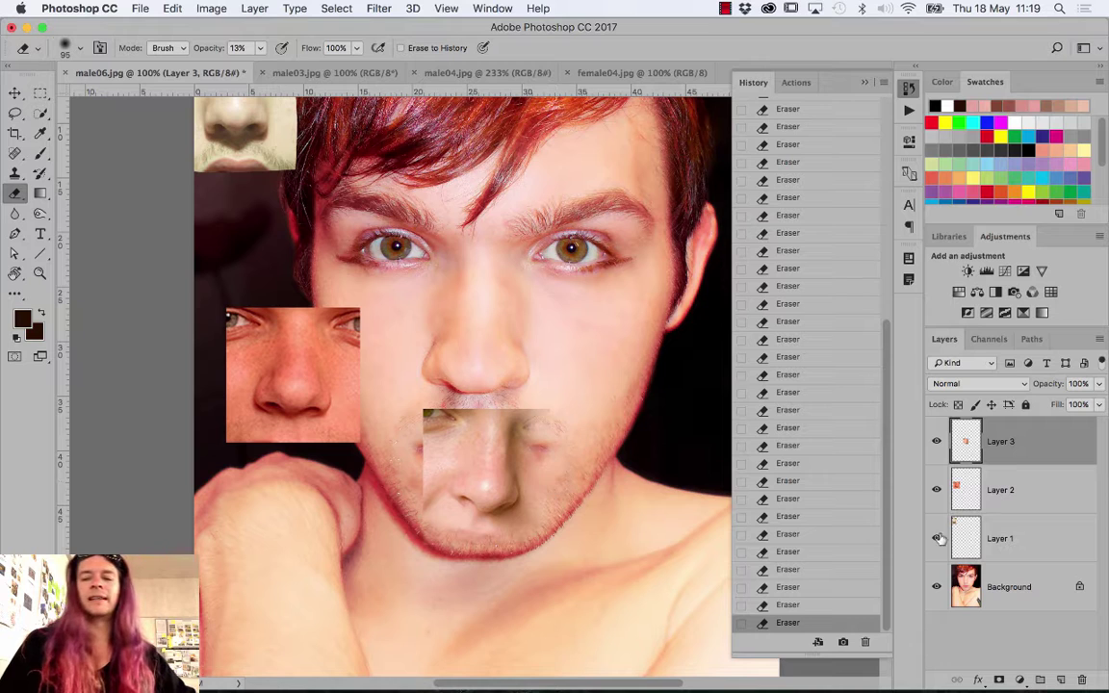
With the Background hidden, erase Layer 3 down to a soft-edged nose, then show the Background
click(935, 586)
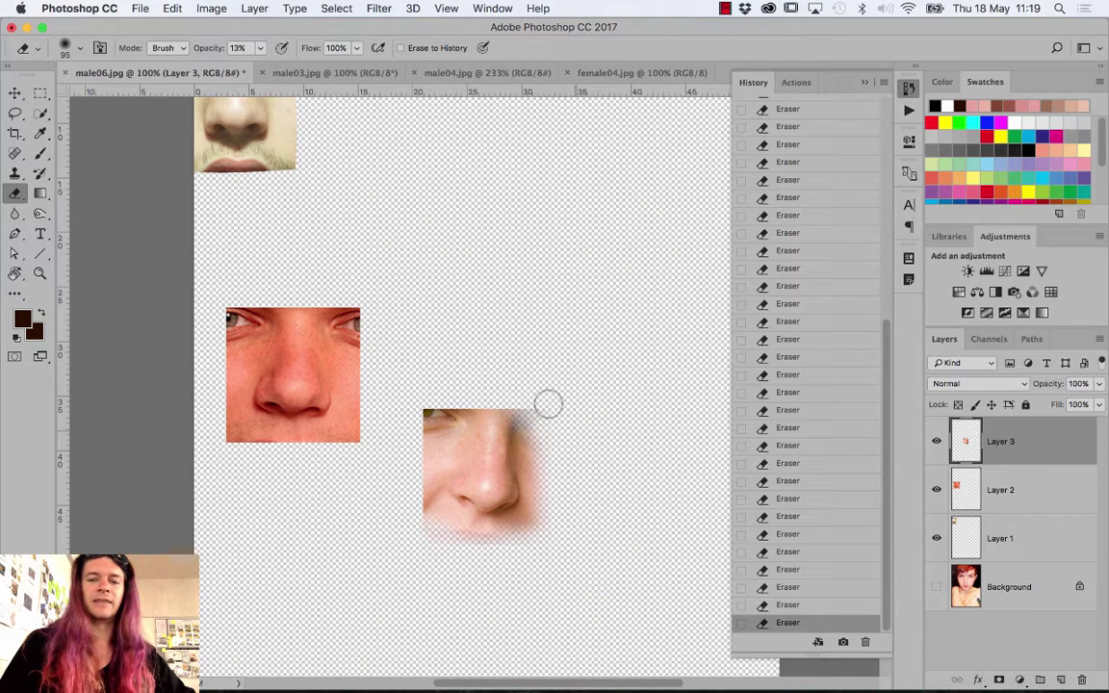
mouse_move(505, 403)
mouse_down()
mouse_move(438, 403)
mouse_move(521, 411)
mouse_move(470, 396)
mouse_up()
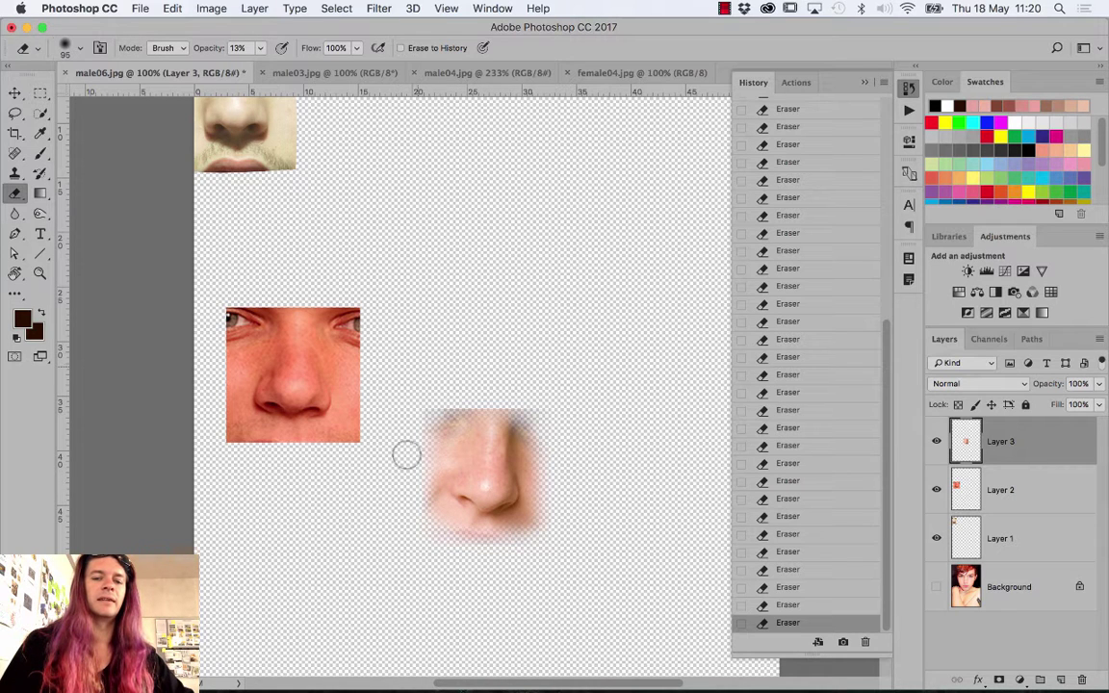
right_click(487, 358)
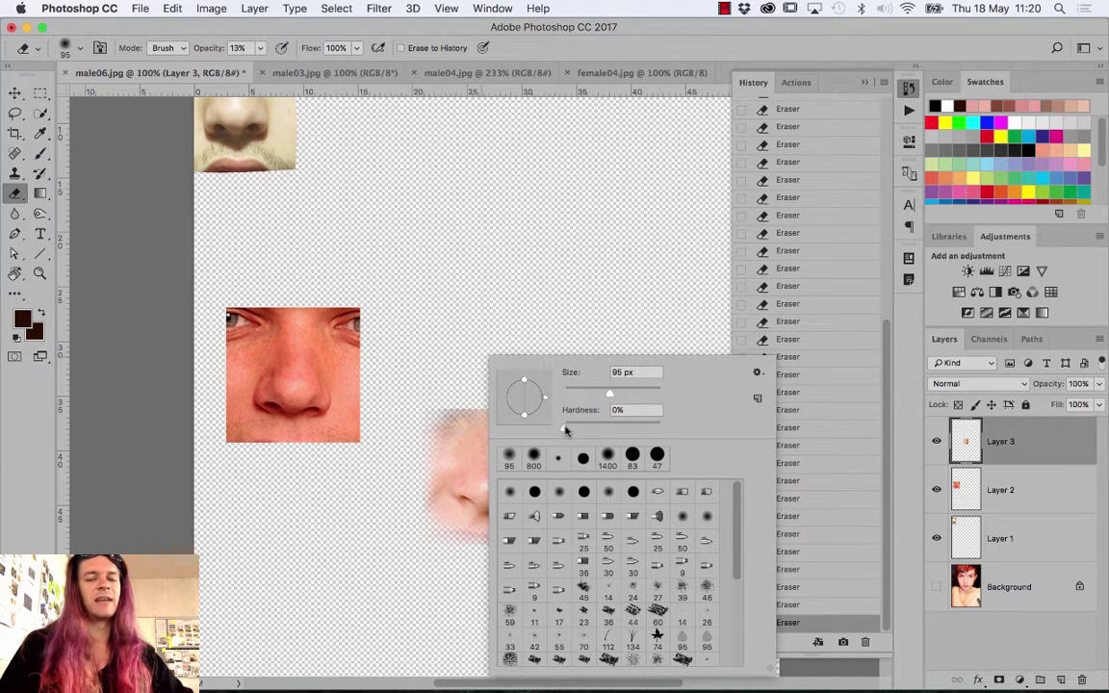
mouse_move(565, 429)
mouse_down()
mouse_move(664, 429)
mouse_move(516, 450)
mouse_up()
click(450, 332)
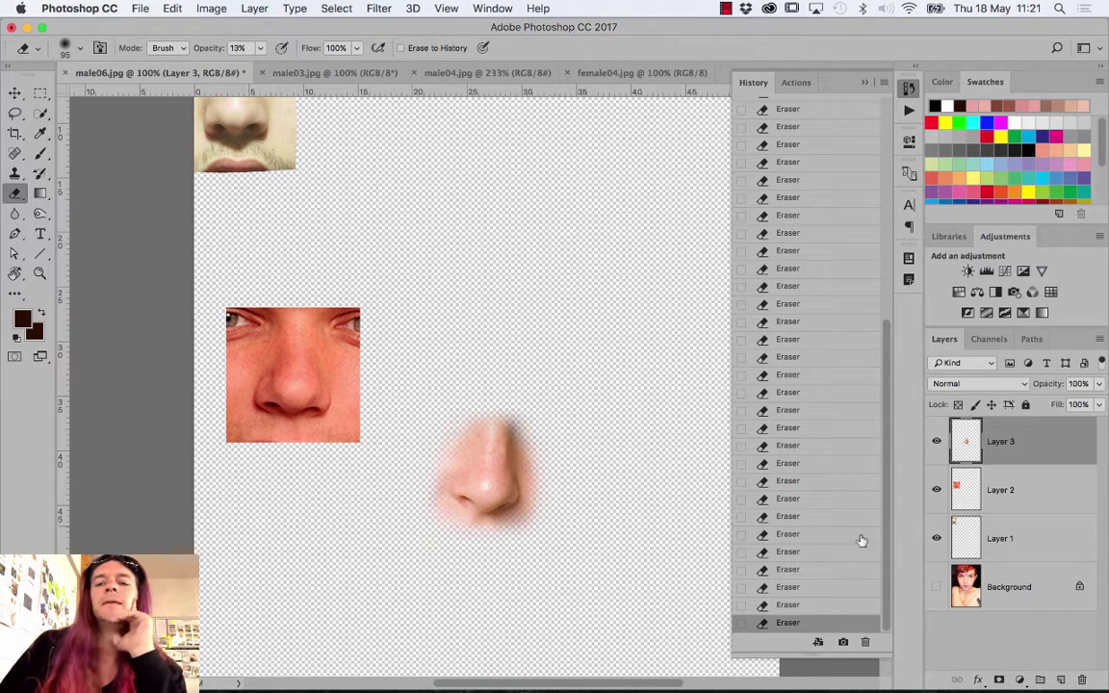
click(935, 586)
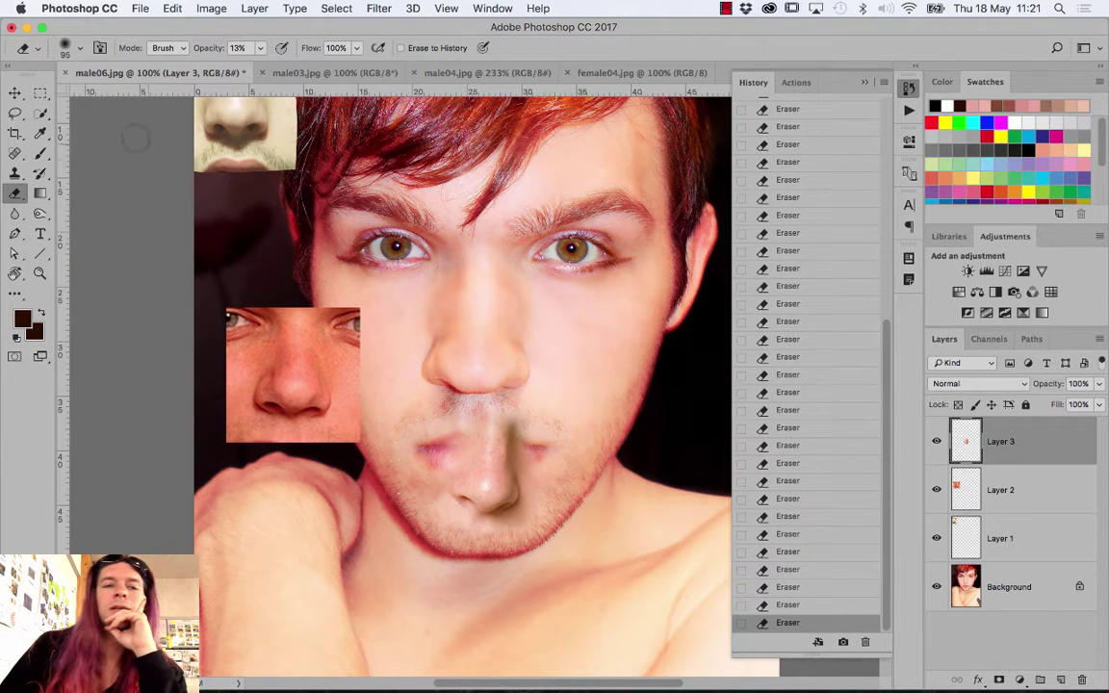
Move the Layer 3 nose patch up over the man's nose
key(v)
drag(474, 479, 462, 353)
key(ctrl+t)
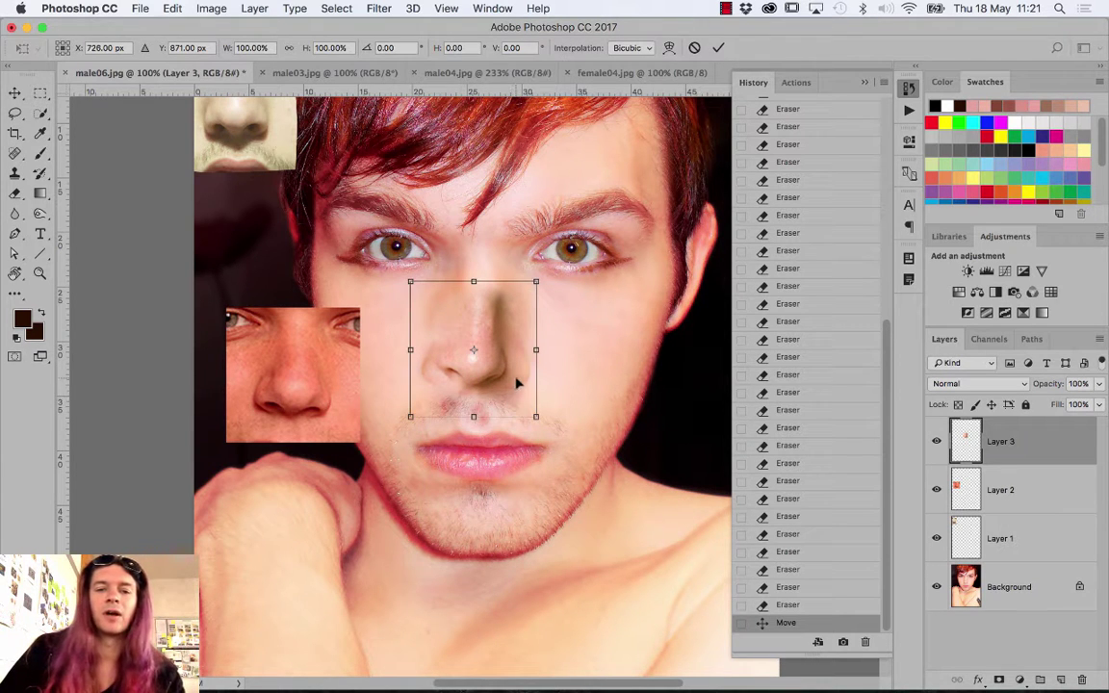
key(Return)
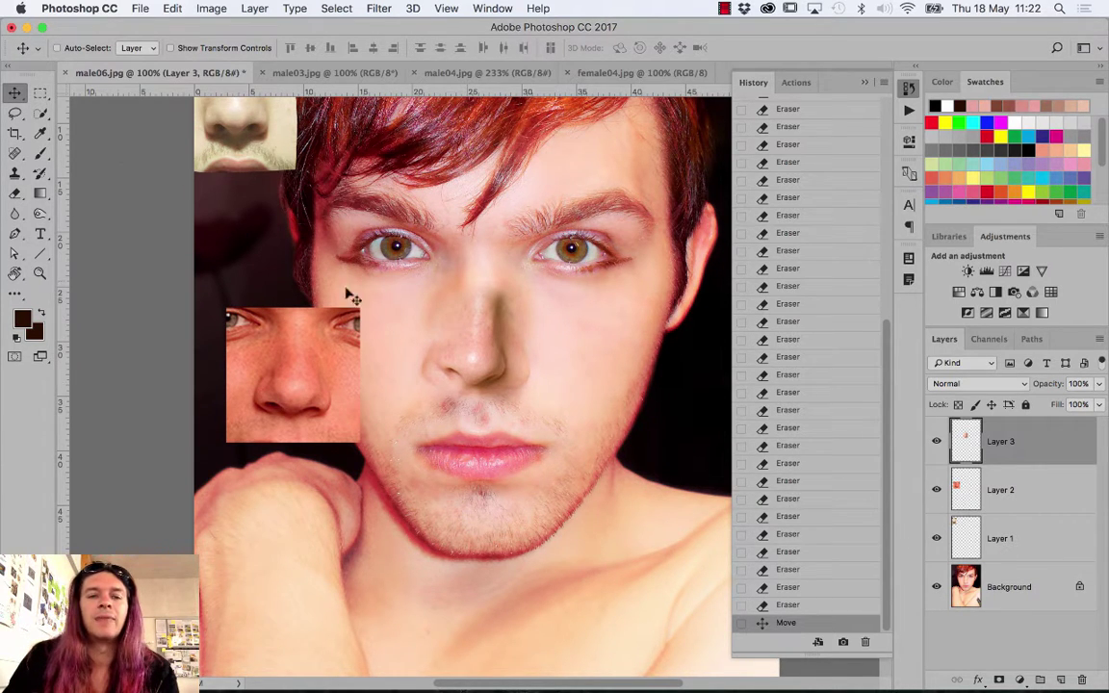
Reposition the nose patch, enlarge it to about 134%, and tilt it -2.41°
mouse_move(485, 327)
mouse_down()
mouse_move(511, 469)
mouse_move(472, 463)
mouse_move(495, 416)
mouse_move(478, 367)
mouse_move(490, 351)
mouse_move(485, 372)
mouse_up()
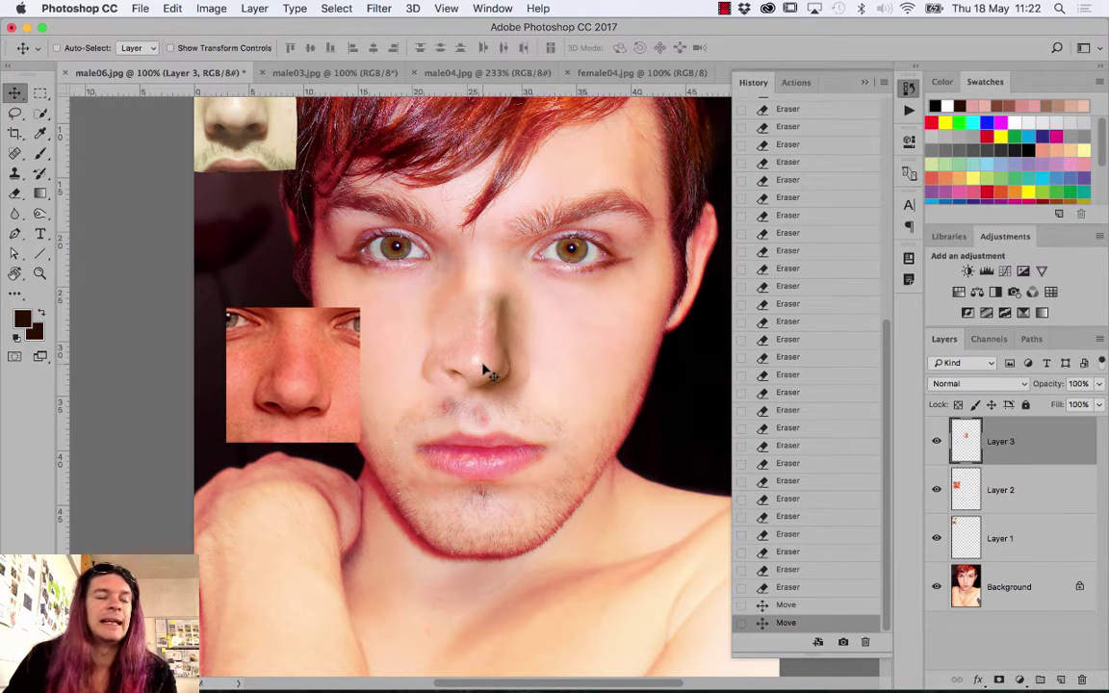
key(ctrl+t)
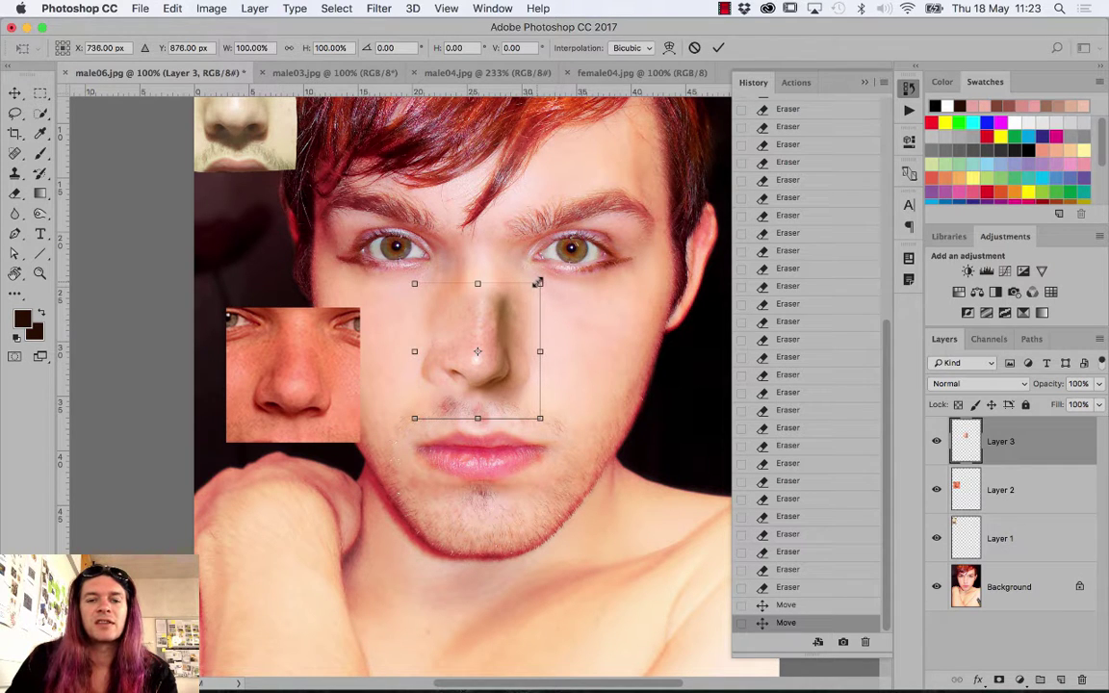
drag(538, 282, 584, 248)
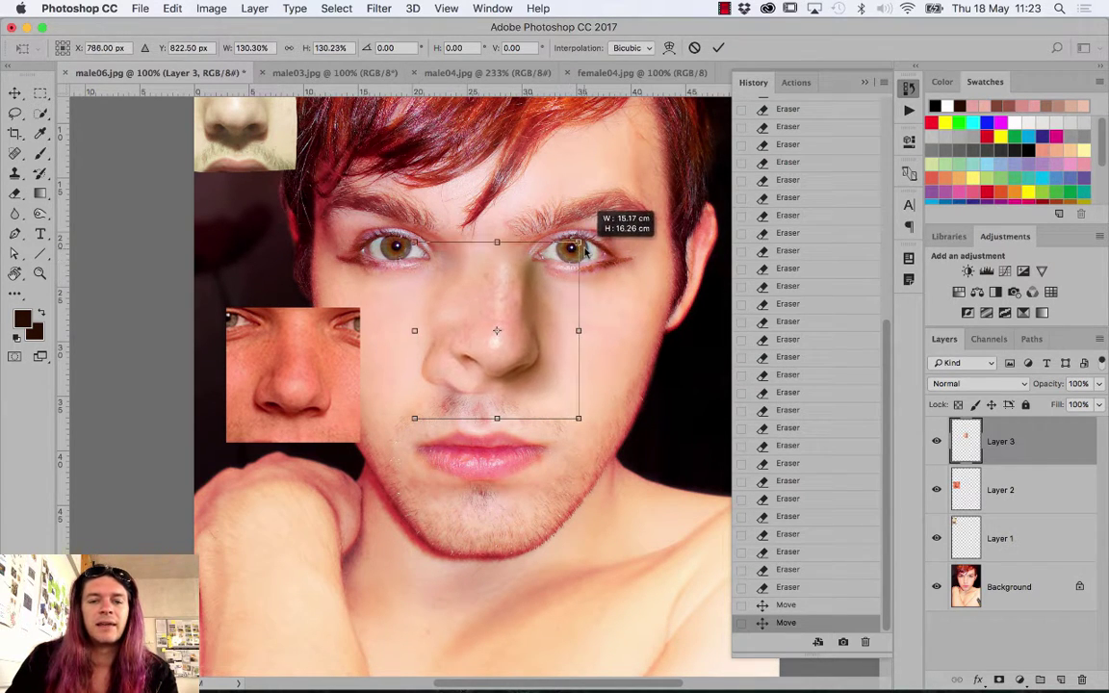
drag(528, 330, 507, 353)
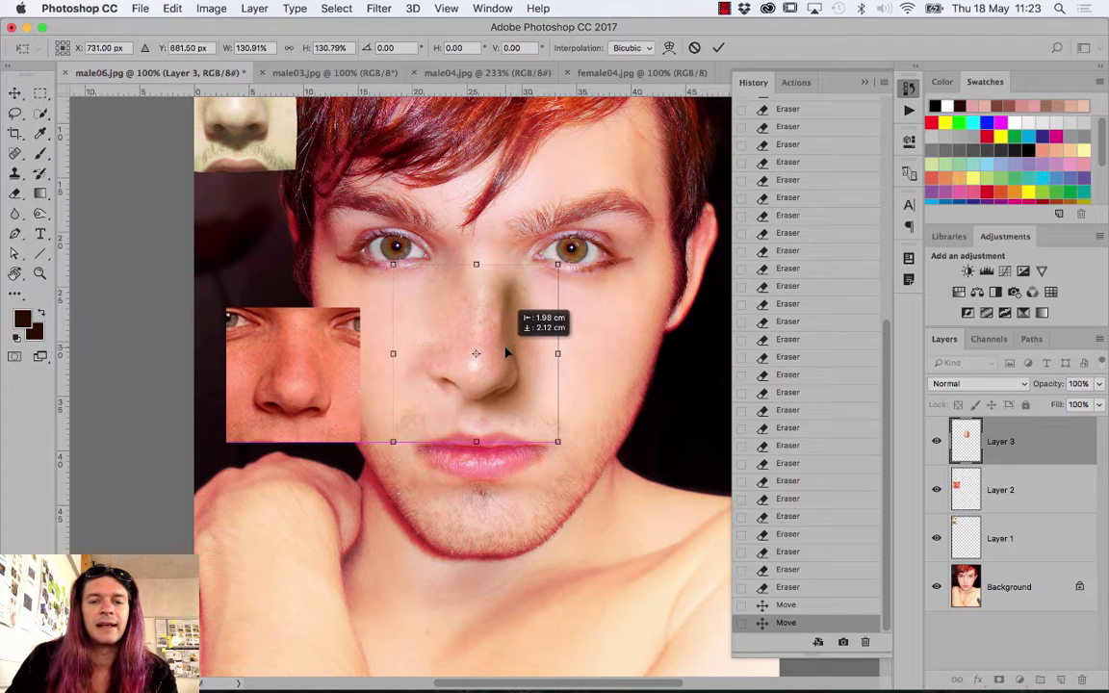
drag(558, 264, 570, 219)
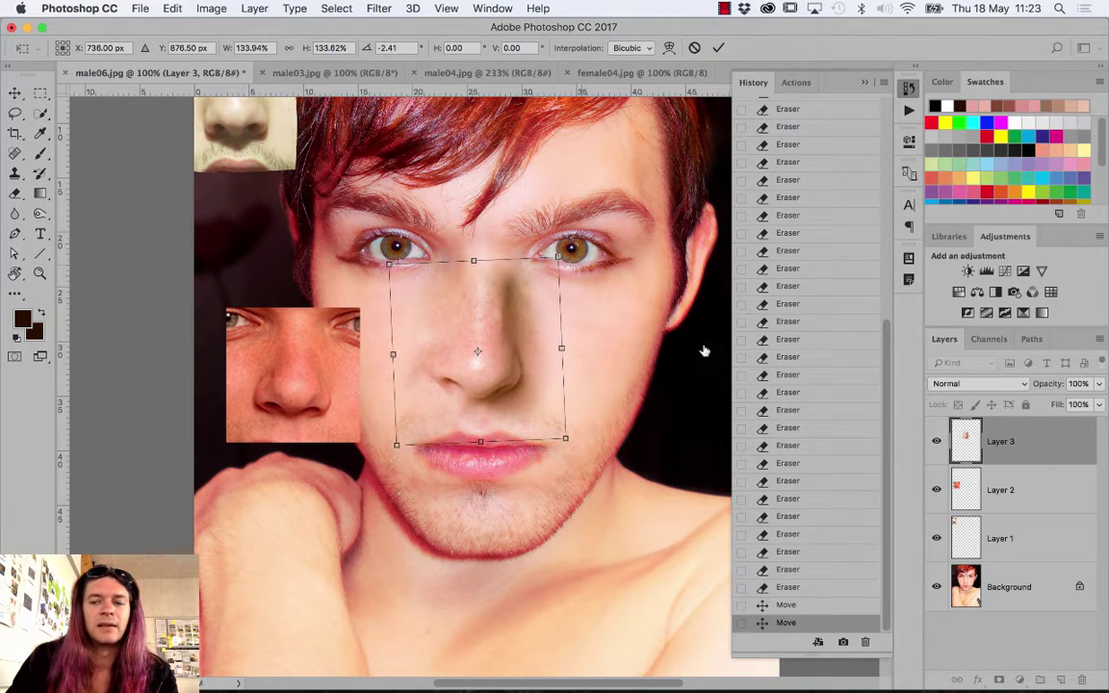
key(Return)
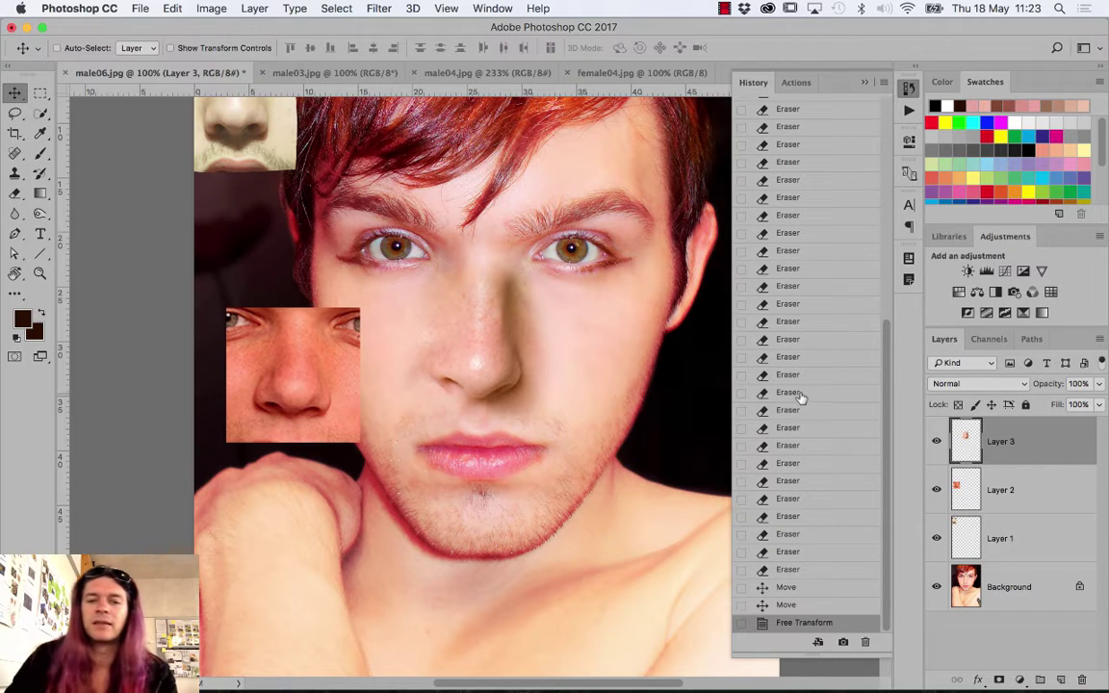
Drop Layer 3 to 62% opacity to align it, scale slightly, then restore 100% opacity
click(1098, 384)
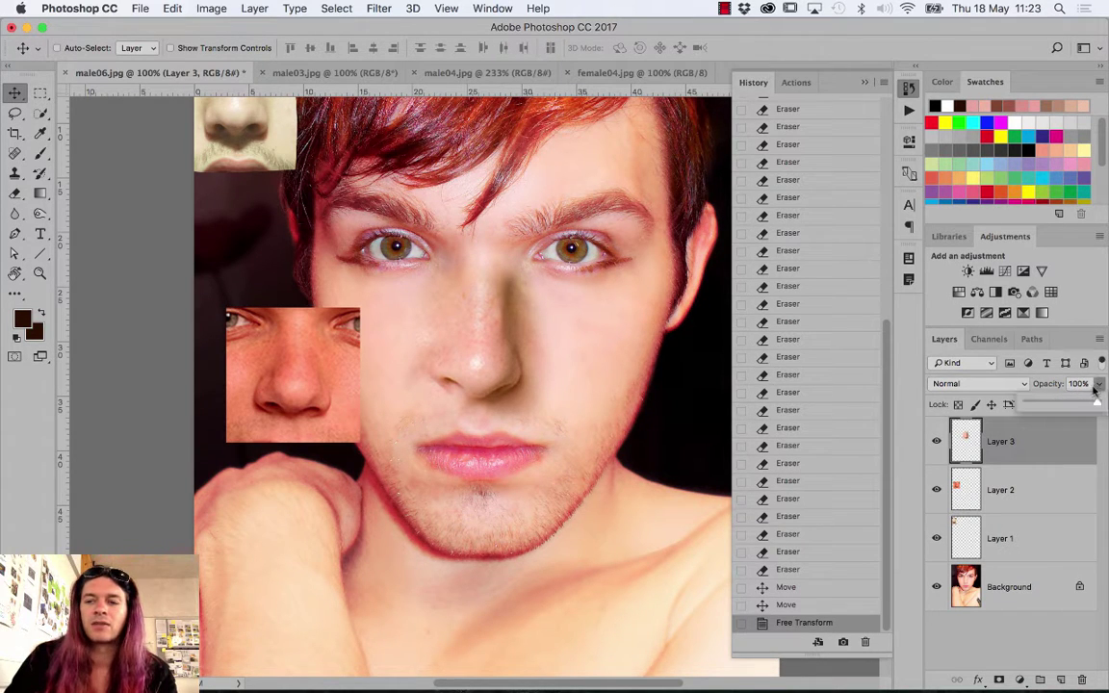
drag(1086, 404, 1069, 406)
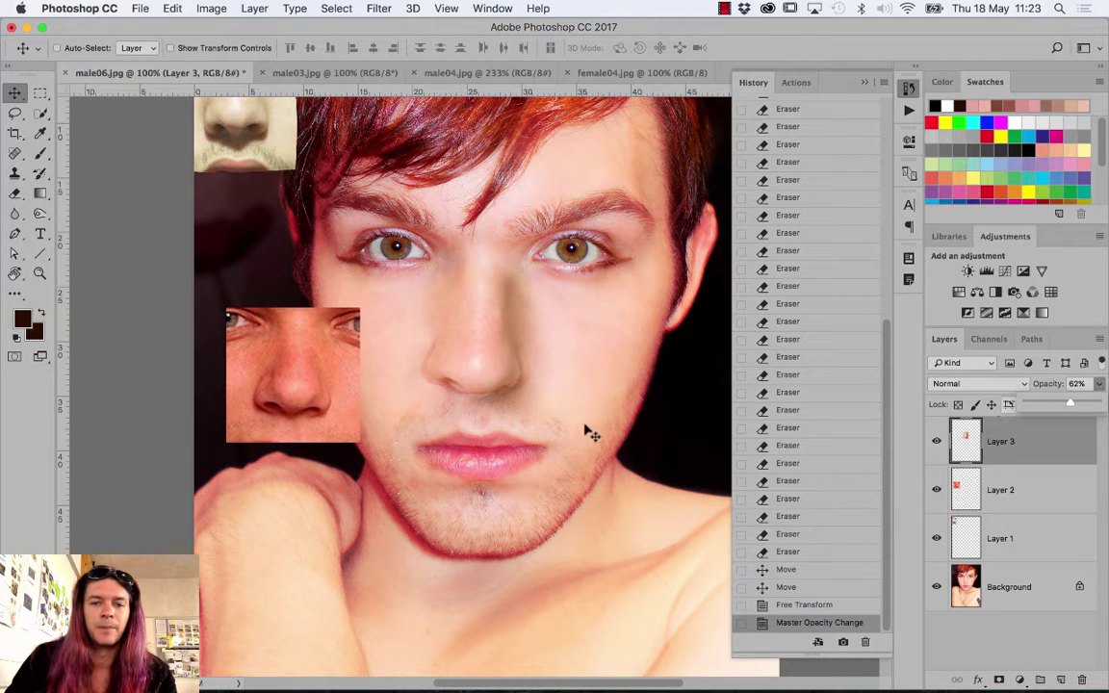
mouse_move(395, 352)
mouse_down()
mouse_move(483, 389)
mouse_move(458, 368)
mouse_up()
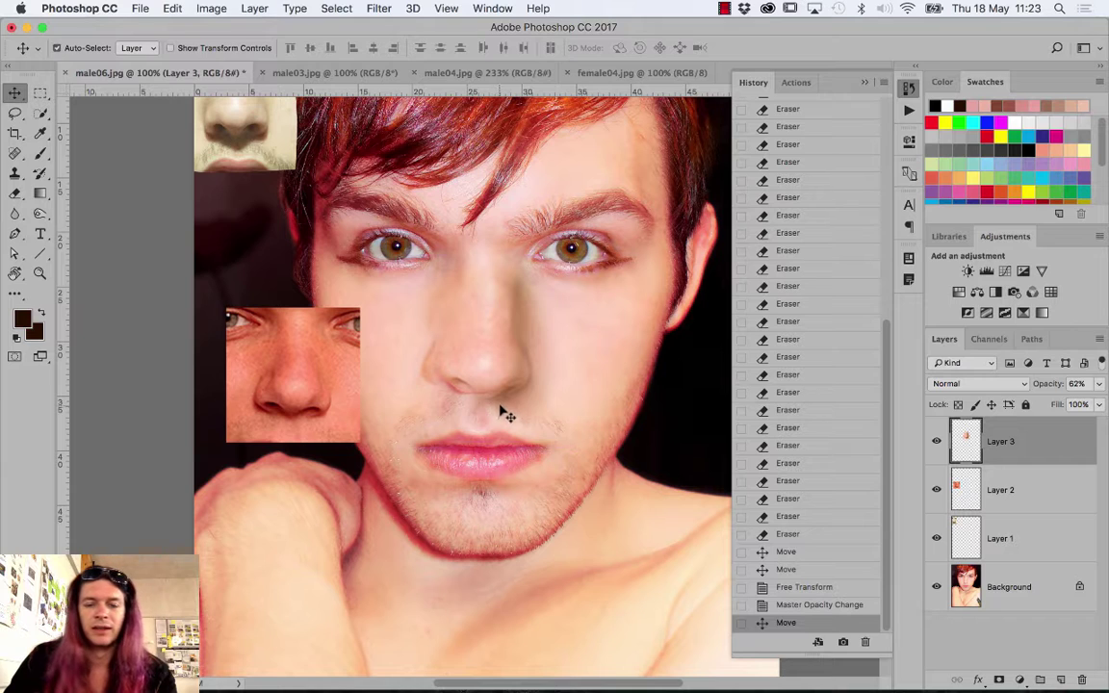
key(super+t)
drag(575, 257, 580, 251)
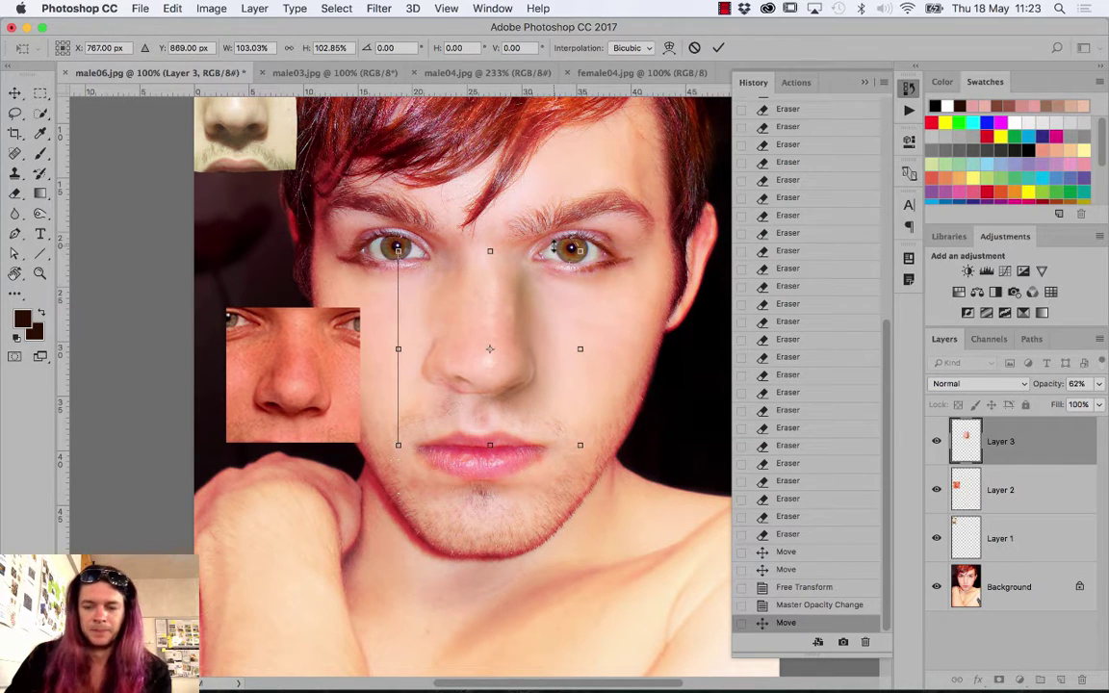
key(Return)
drag(468, 329, 464, 327)
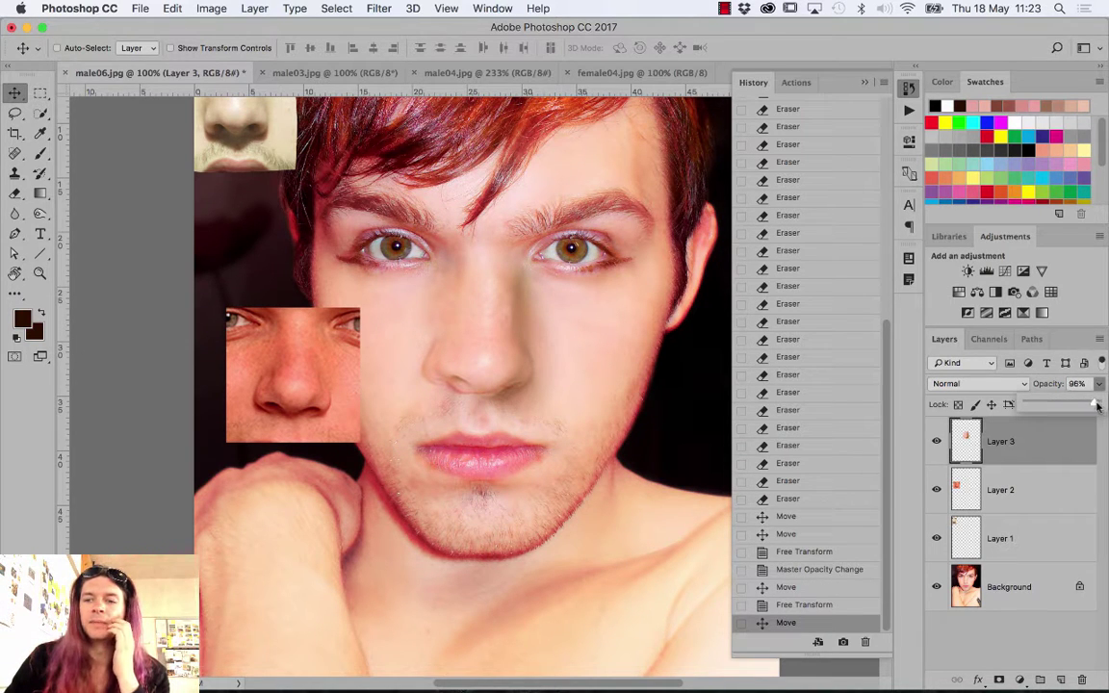
key(0)
drag(458, 342, 514, 379)
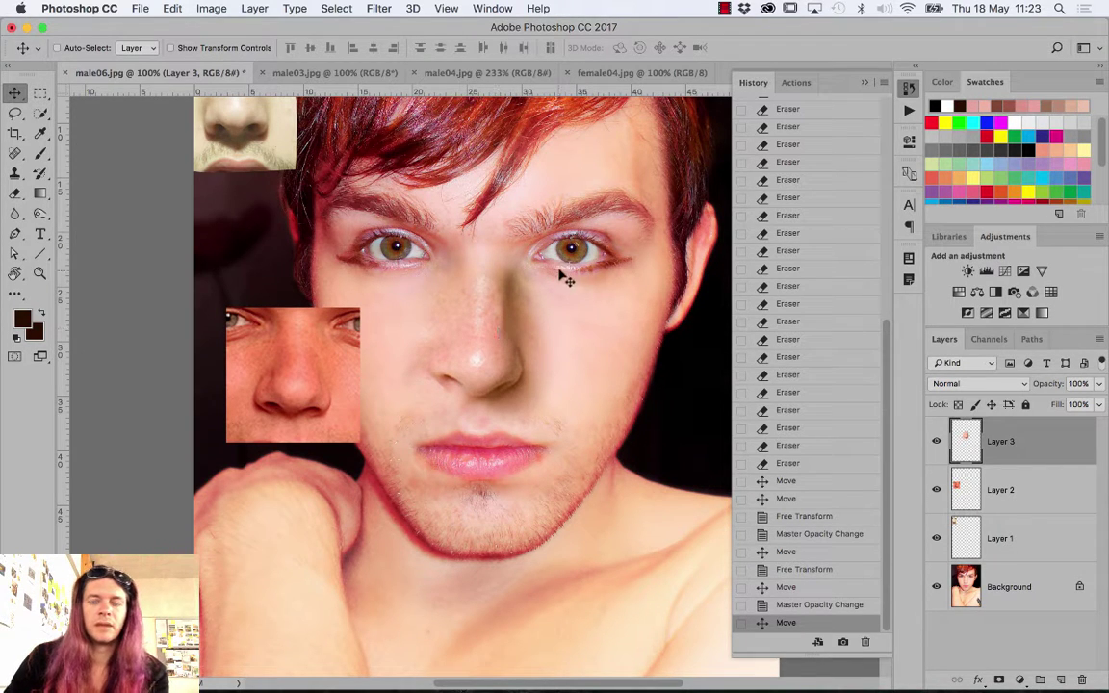
Rotate the nose patch to about -4.13° and nudge it left and down
key(ctrl+t)
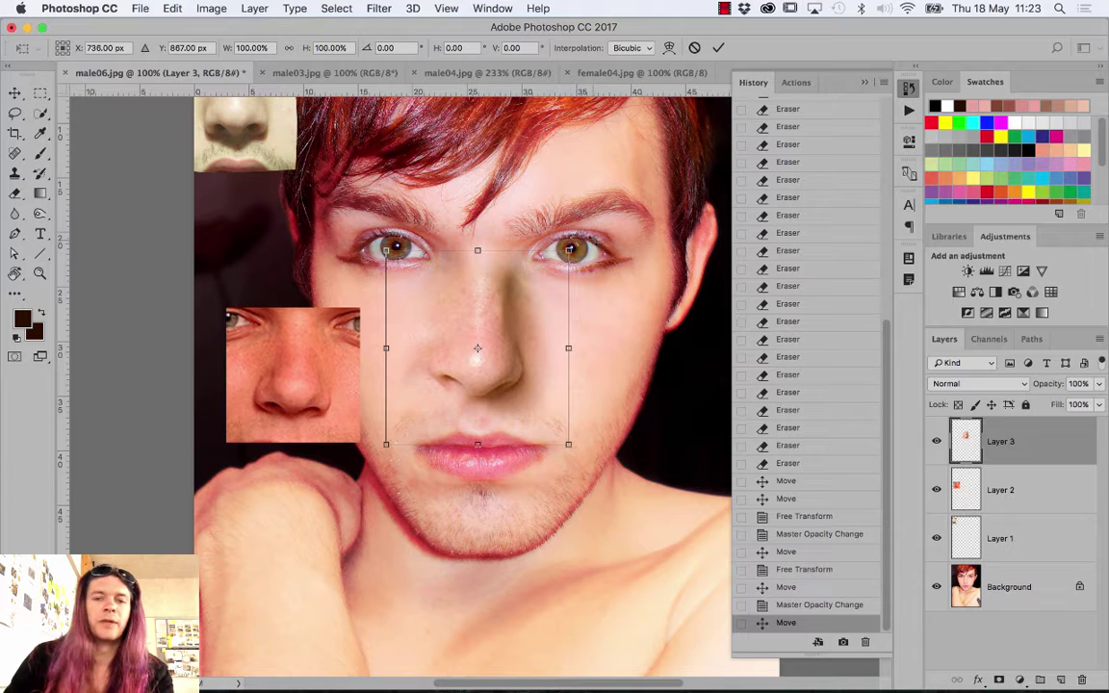
drag(606, 223, 619, 216)
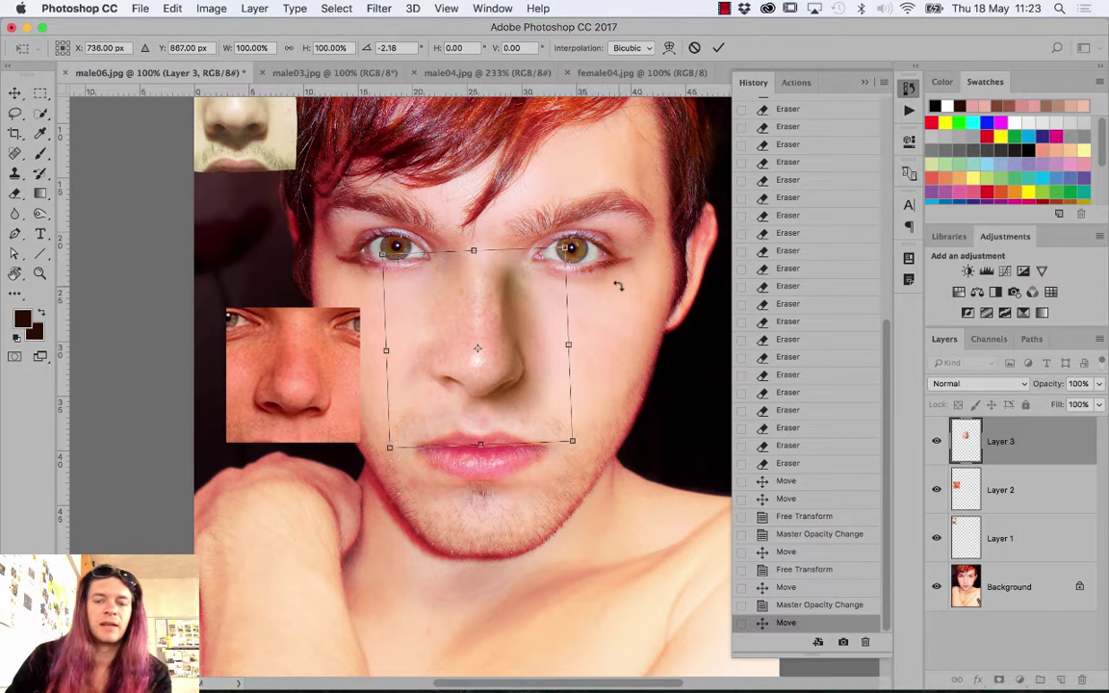
key(Left)
key(Left)
key(Left)
key(Left)
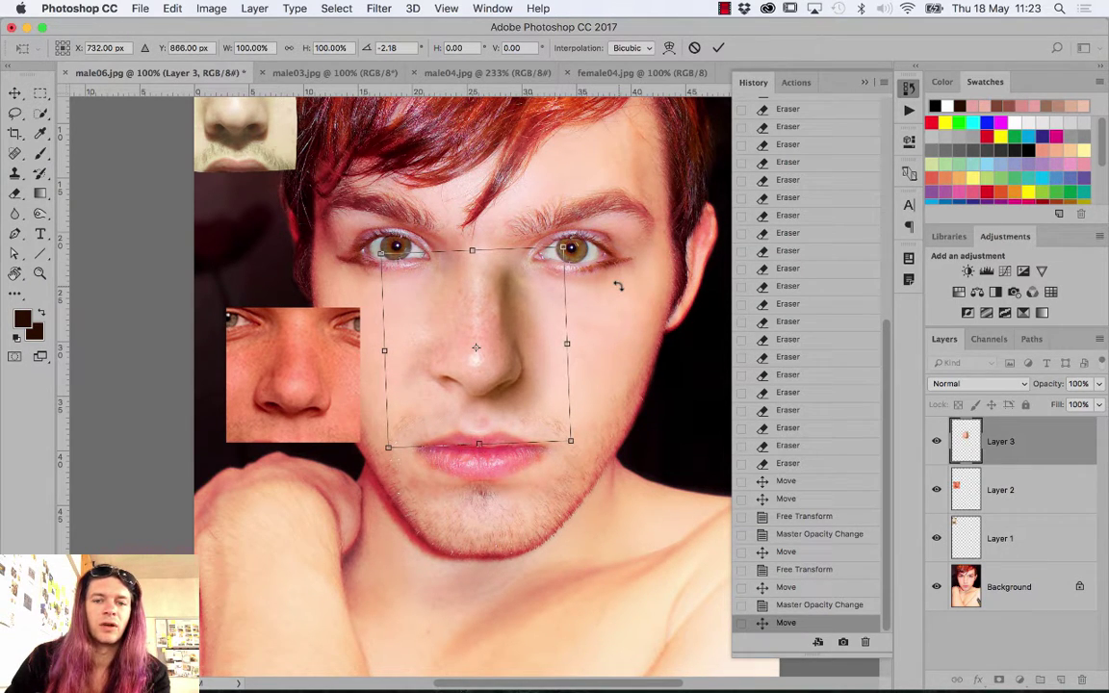
key(Down)
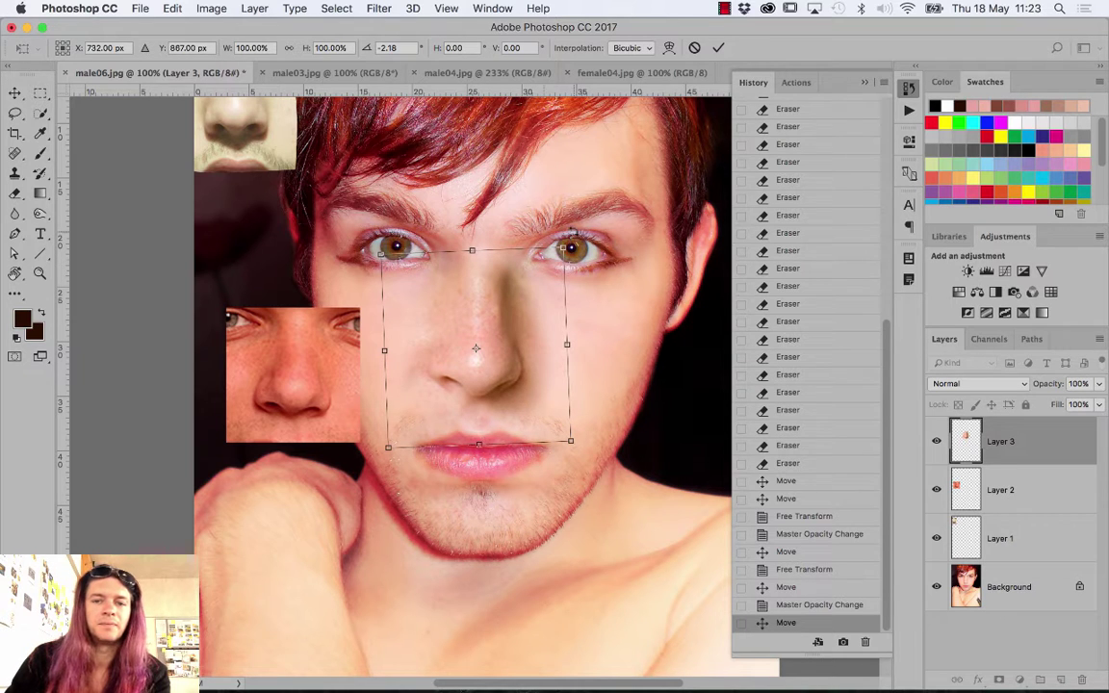
mouse_move(572, 231)
mouse_down()
mouse_move(583, 218)
mouse_move(569, 235)
mouse_up()
key(Return)
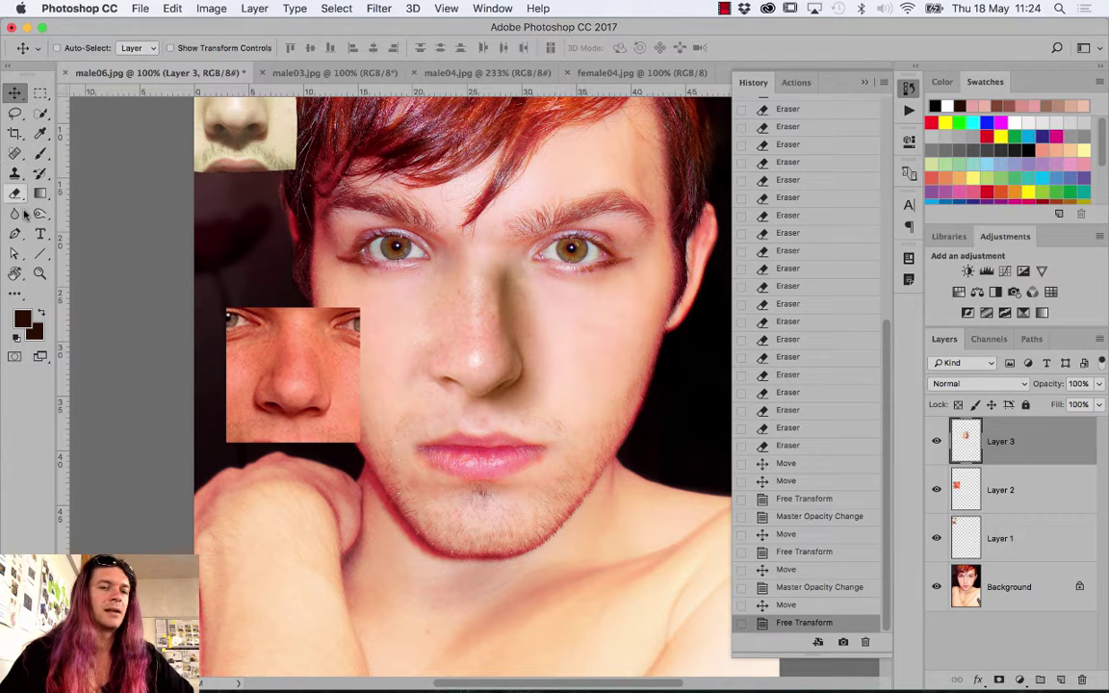
Softly erase the nose patch edge at the bridge between the eyes with the 13% Eraser
click(15, 193)
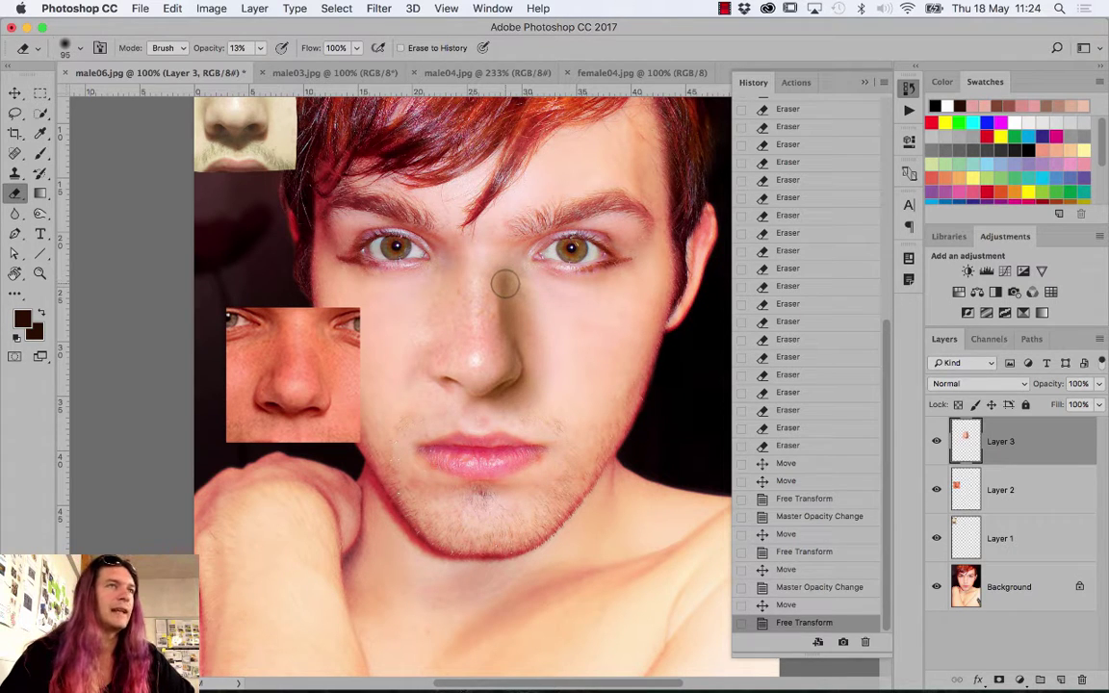
drag(503, 280, 504, 283)
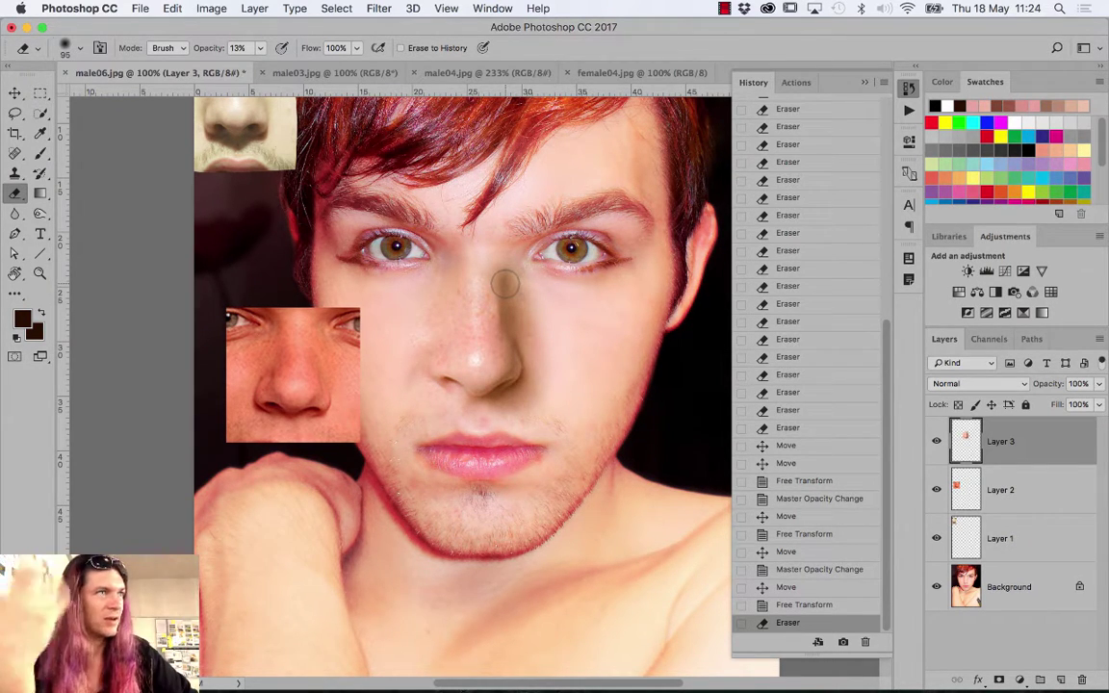
key(ctrl+z)
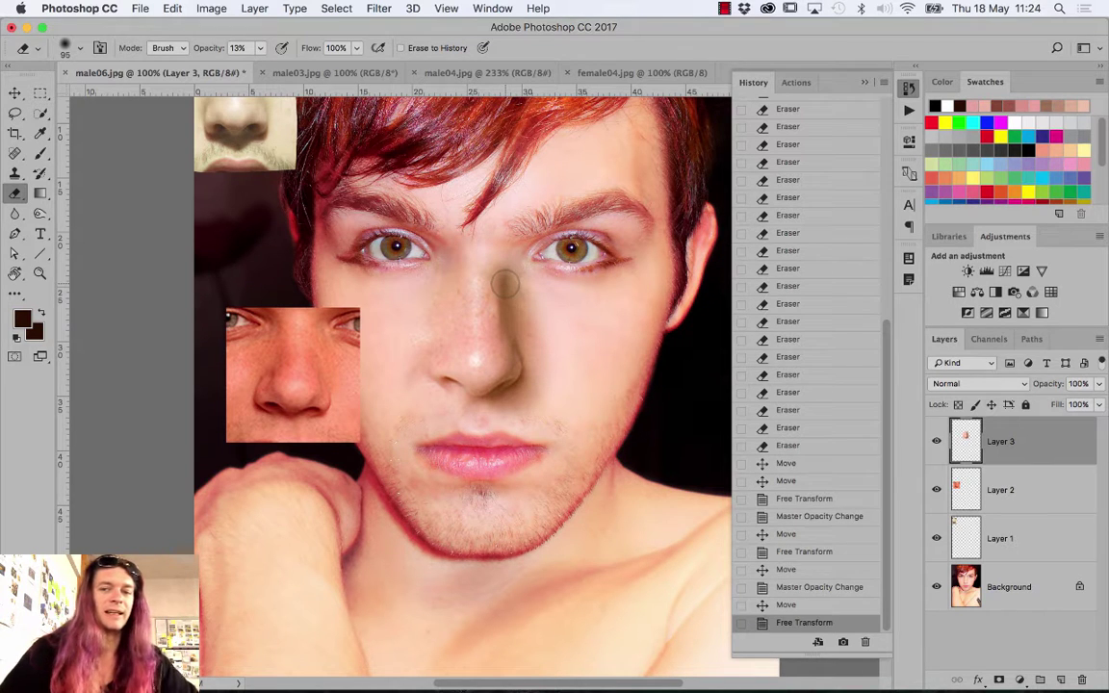
mouse_move(1098, 383)
mouse_down()
mouse_move(1065, 405)
mouse_move(1105, 404)
mouse_up()
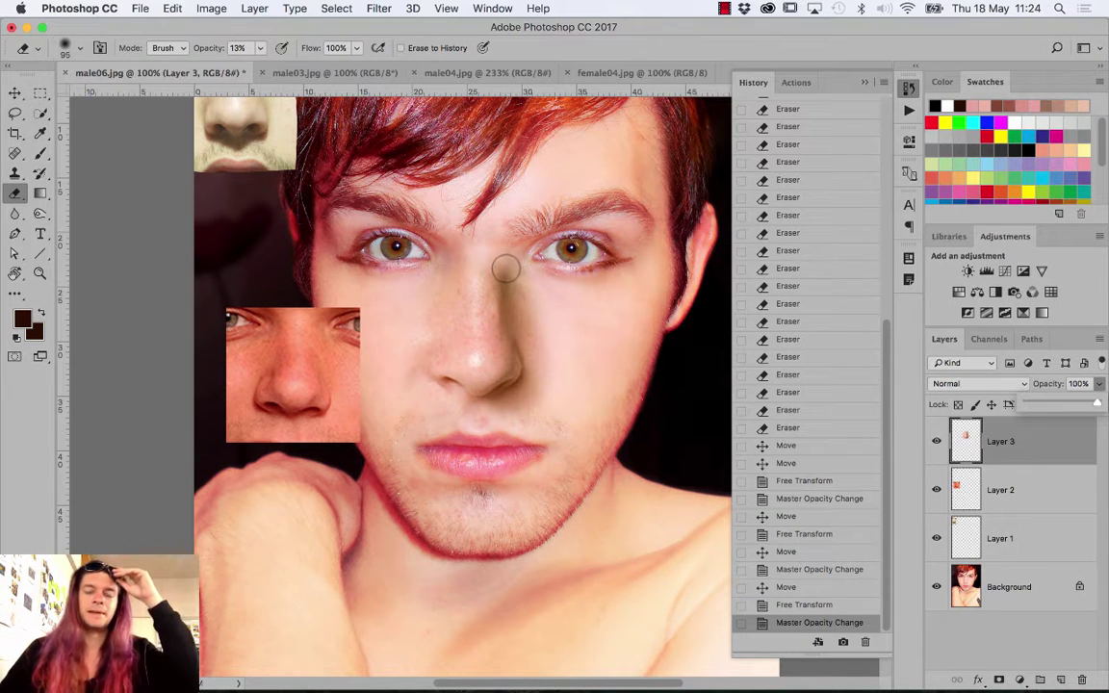
mouse_move(460, 238)
mouse_down()
mouse_move(456, 253)
mouse_move(465, 238)
mouse_move(491, 238)
mouse_up()
mouse_move(493, 238)
mouse_down()
mouse_move(515, 237)
mouse_move(508, 245)
mouse_move(520, 235)
mouse_move(527, 288)
mouse_move(525, 277)
mouse_move(462, 255)
mouse_up()
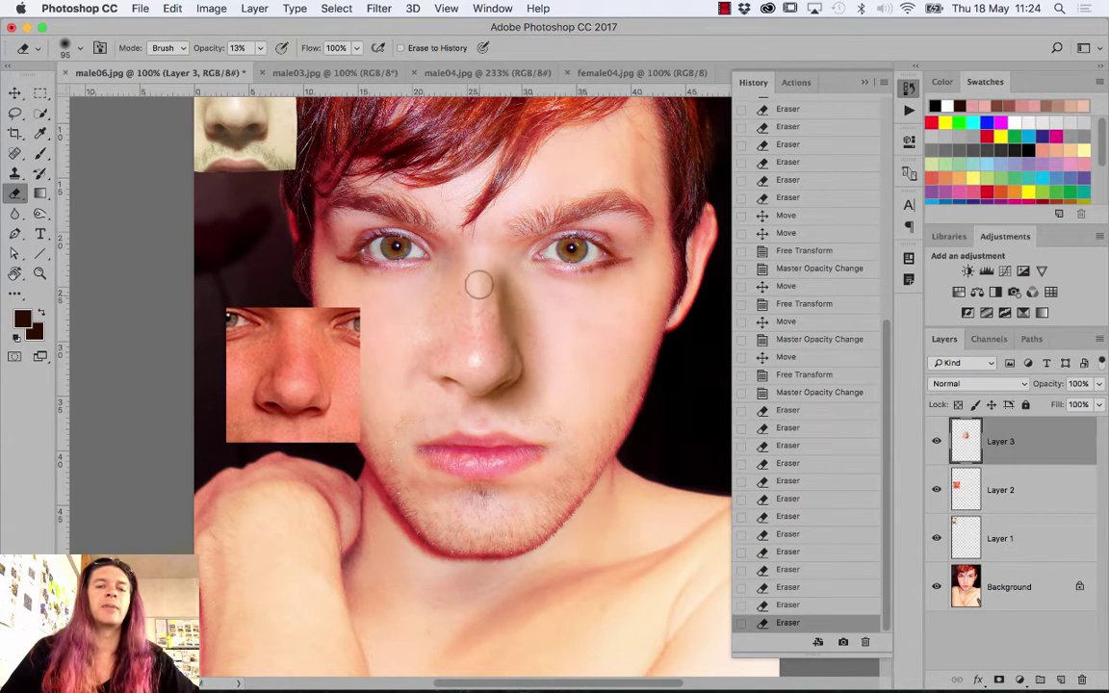
mouse_move(527, 298)
mouse_down()
mouse_move(480, 295)
mouse_move(463, 234)
mouse_move(485, 277)
mouse_up()
mouse_move(485, 230)
mouse_down()
mouse_move(465, 282)
mouse_move(480, 268)
mouse_move(475, 297)
mouse_move(499, 197)
mouse_up()
drag(488, 300, 493, 230)
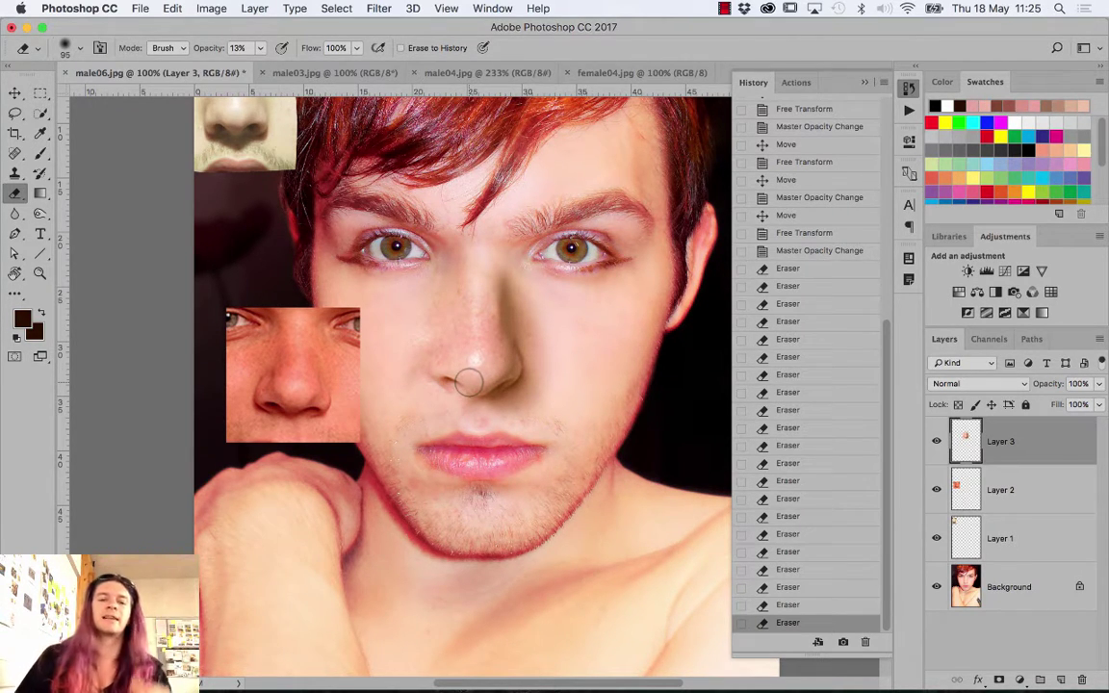
Shift the nose patch to the right onto the man's nose
key(v)
drag(477, 373, 486, 373)
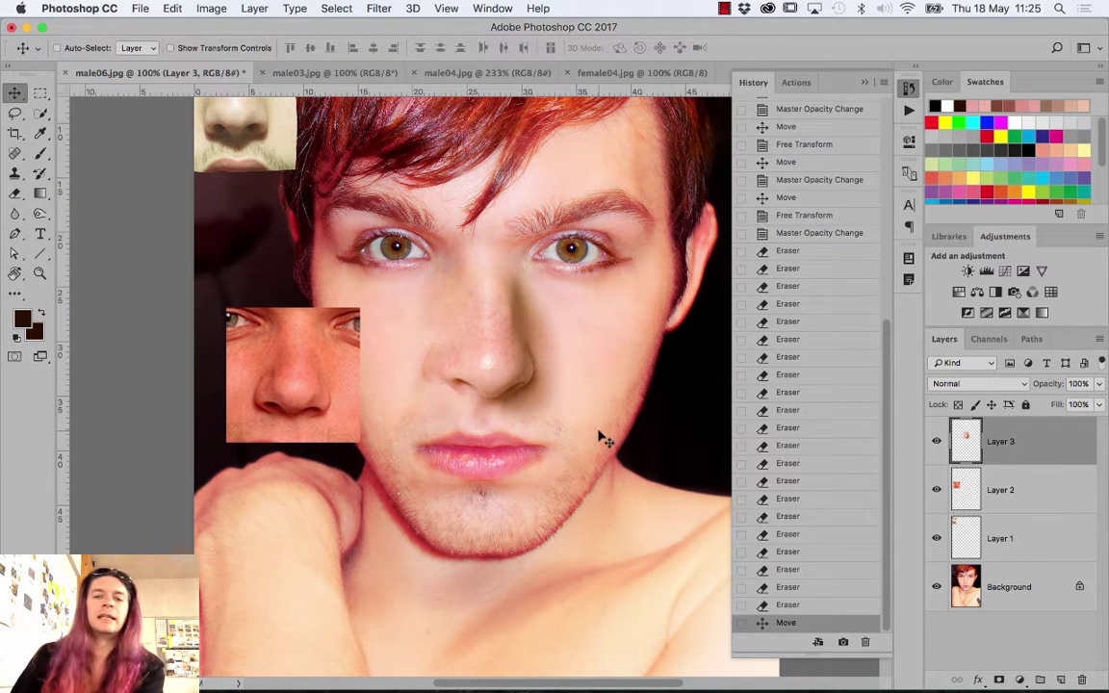
drag(520, 375, 471, 385)
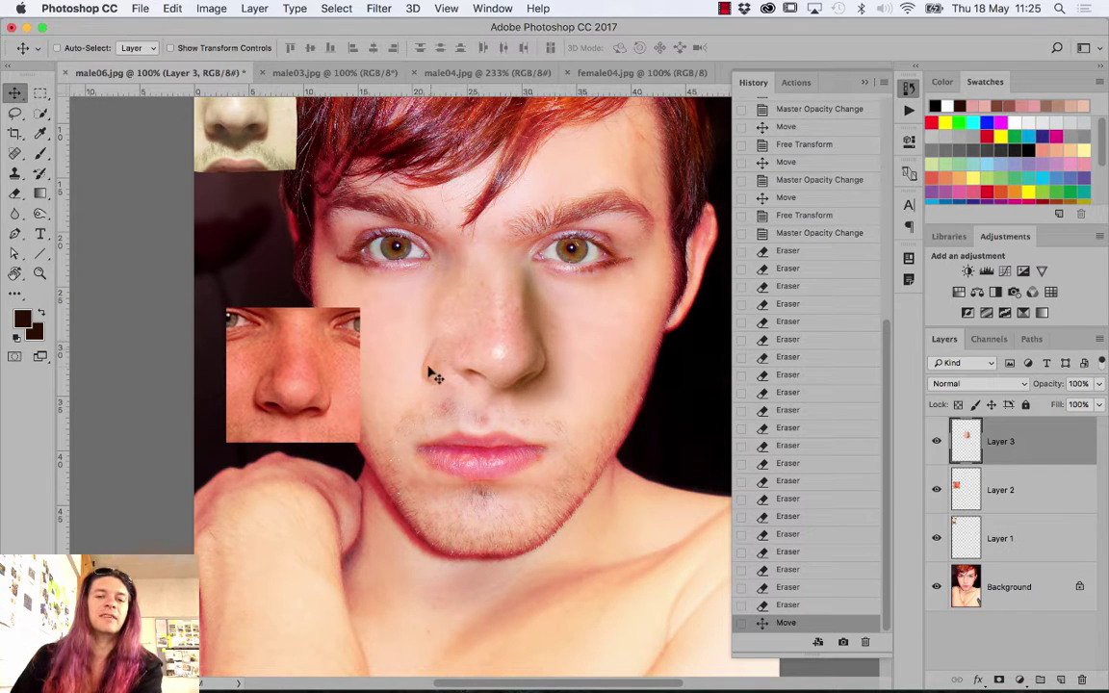
drag(480, 358, 500, 364)
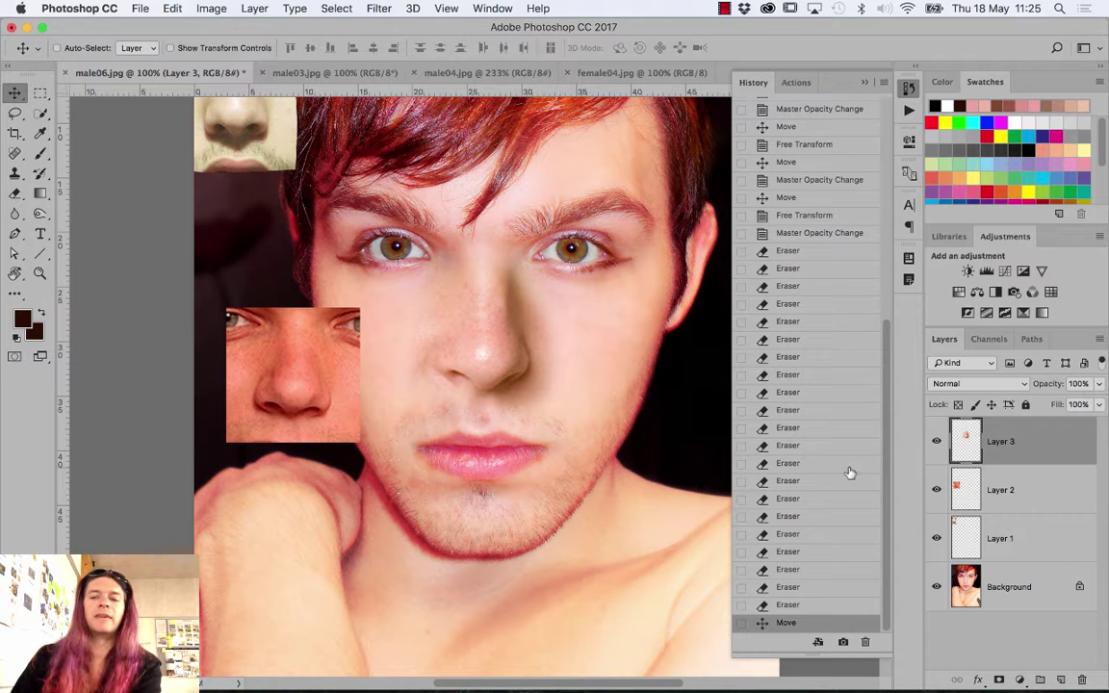
Push the Background photo's nose with Liquify Forward Warp at brush size 235
click(1015, 595)
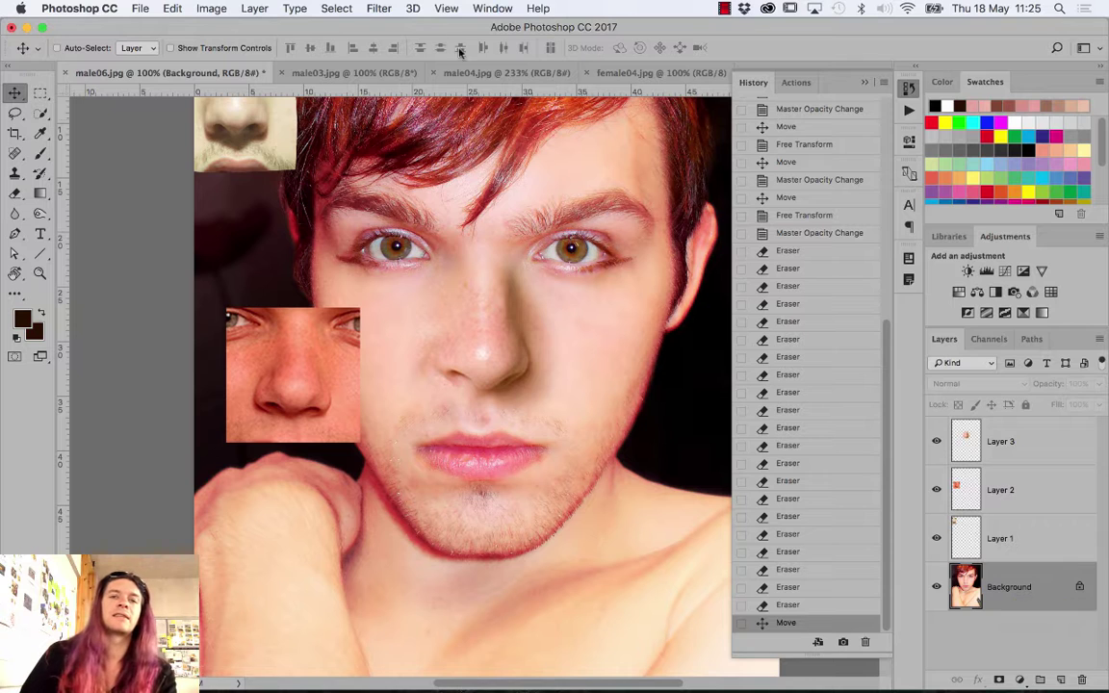
click(378, 8)
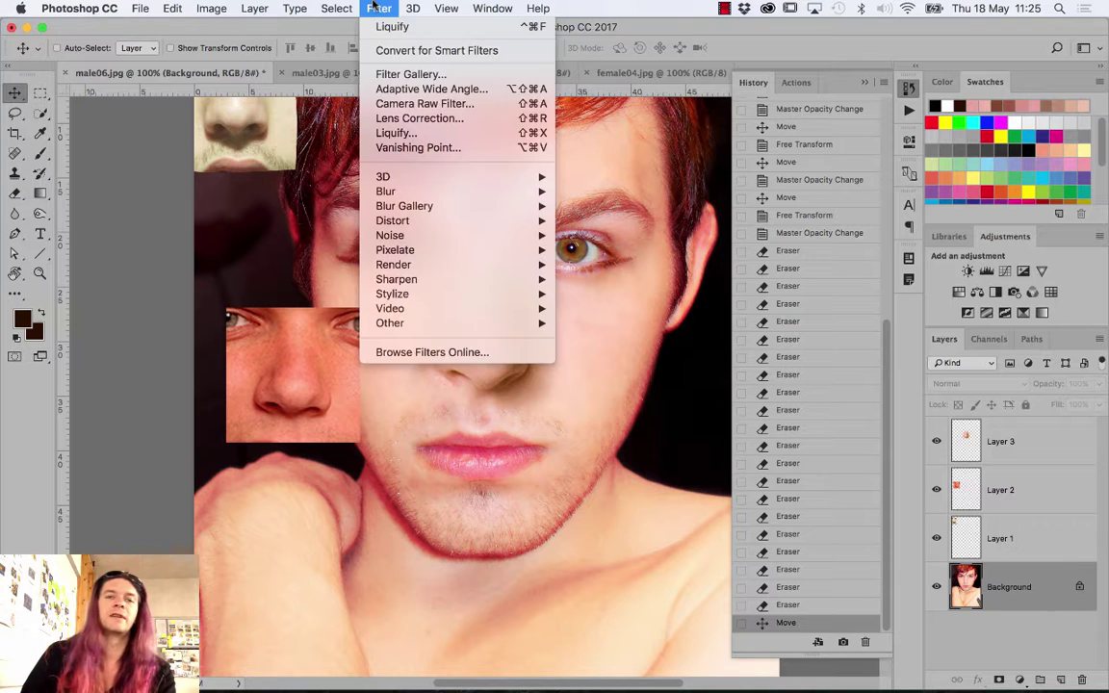
click(397, 133)
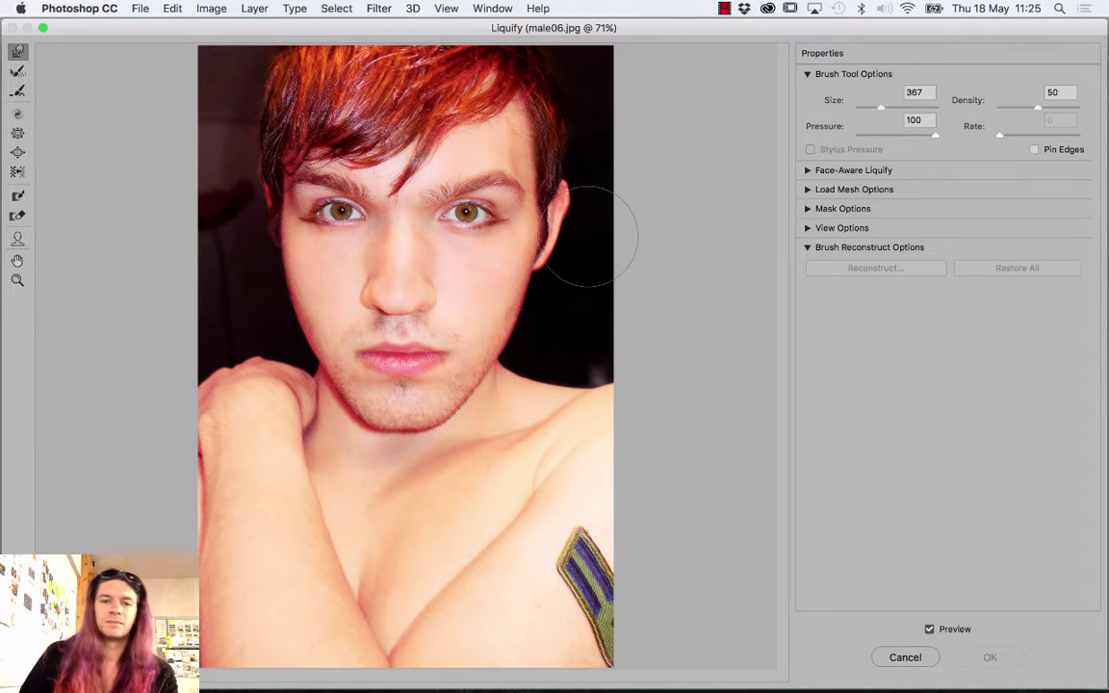
drag(877, 111, 872, 108)
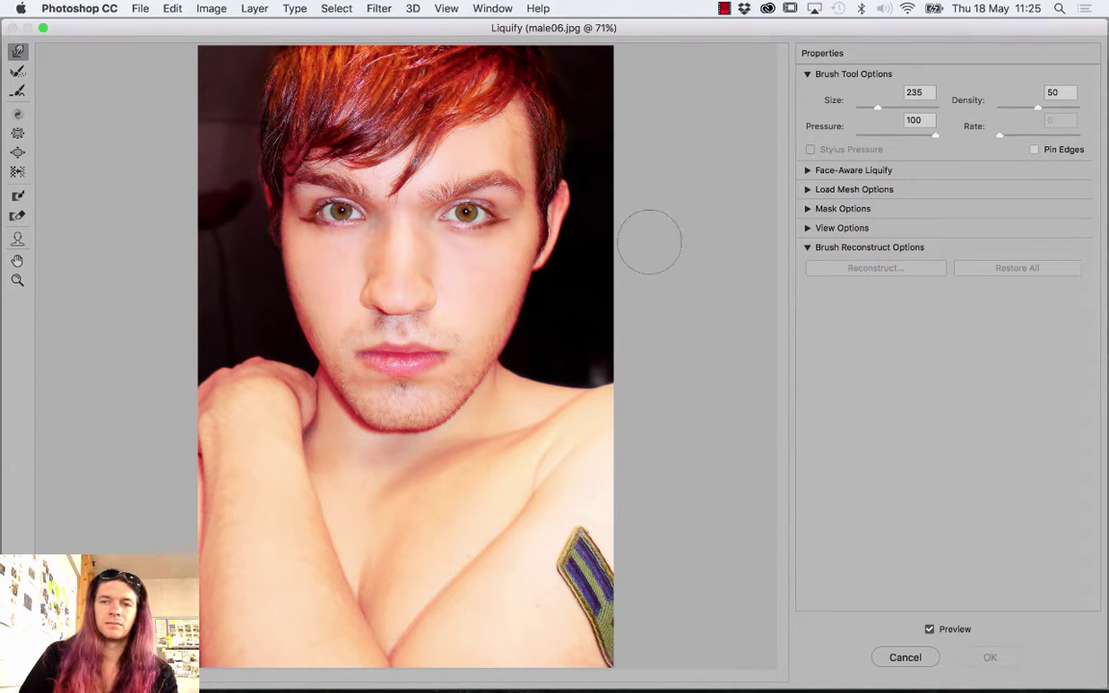
mouse_move(346, 285)
mouse_down()
mouse_move(366, 288)
mouse_move(376, 275)
mouse_move(366, 295)
mouse_up()
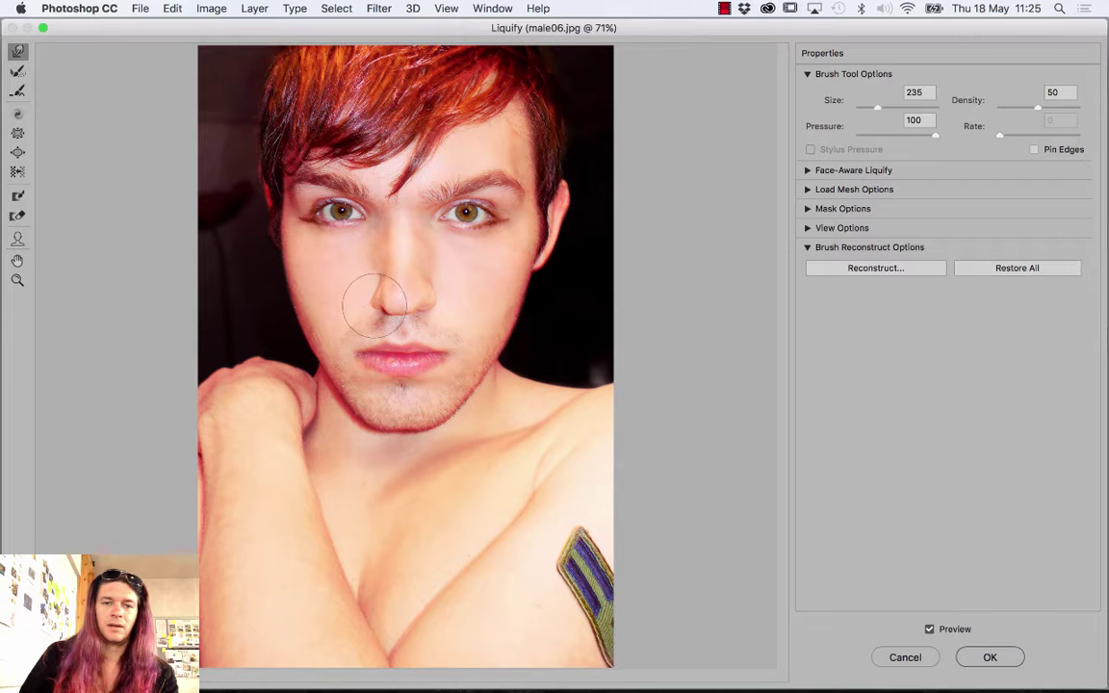
click(987, 655)
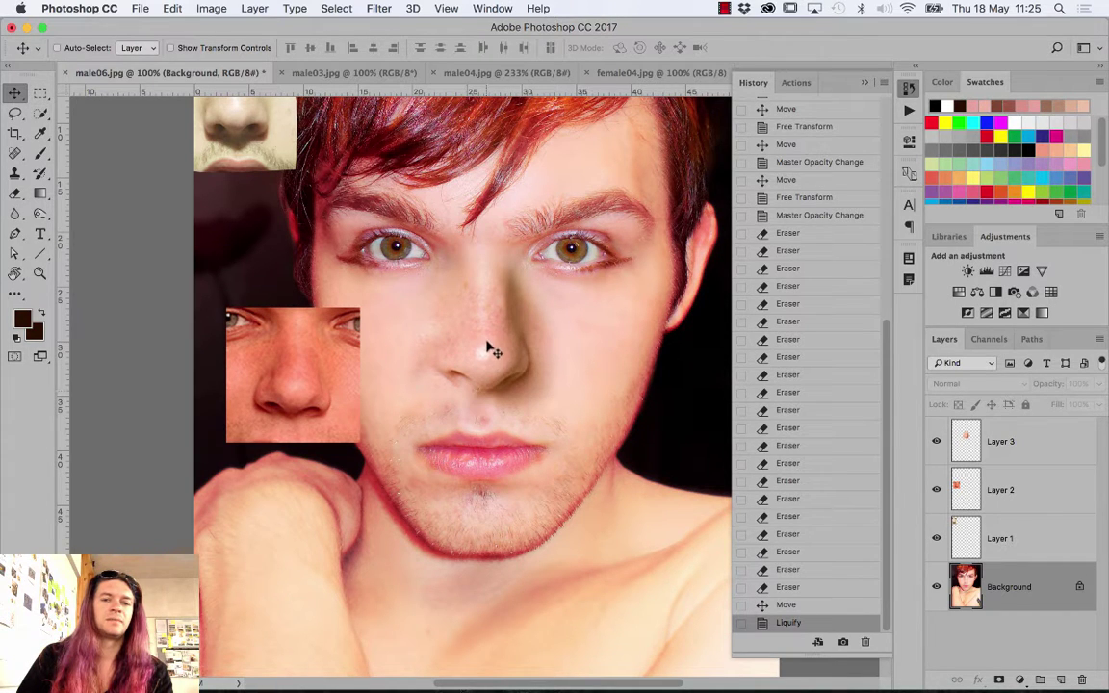
Enlarge Layer 3's nose patch to about 101.8%, nudge it left, and enter Free Transform again
click(984, 536)
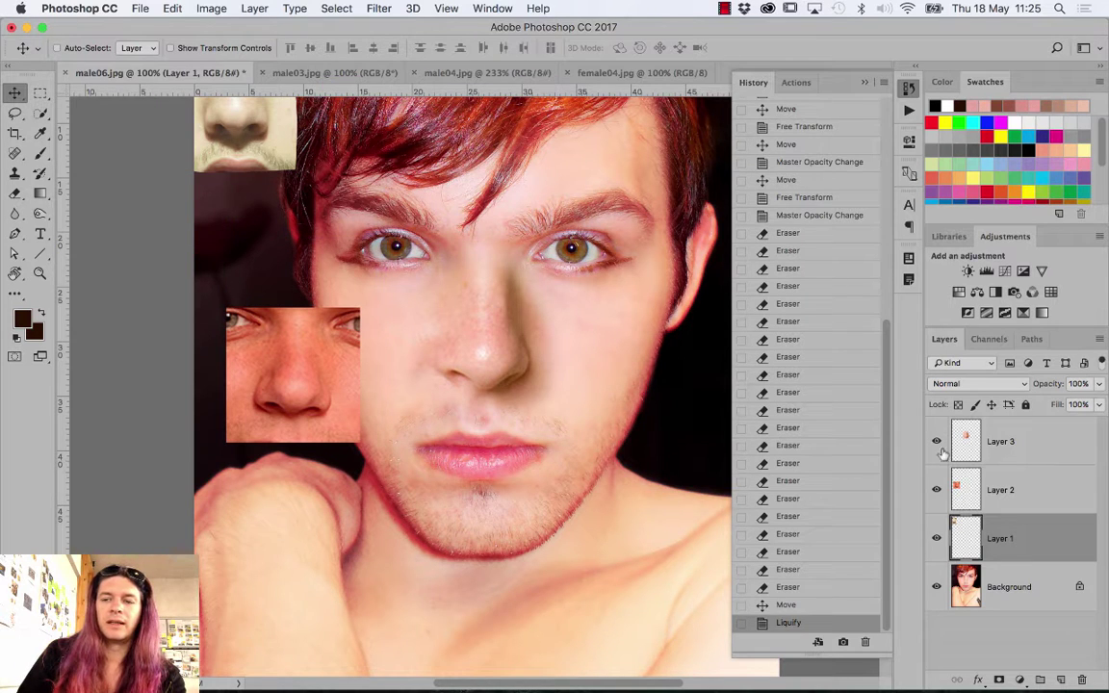
click(1011, 440)
key(ctrl+t)
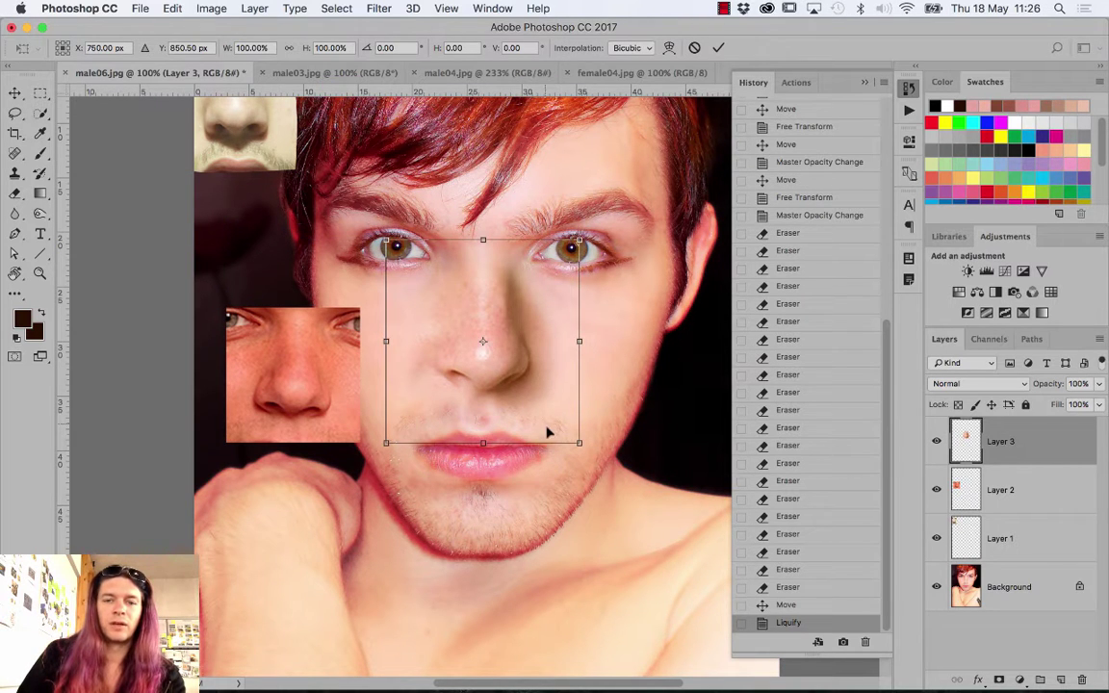
drag(580, 444, 583, 445)
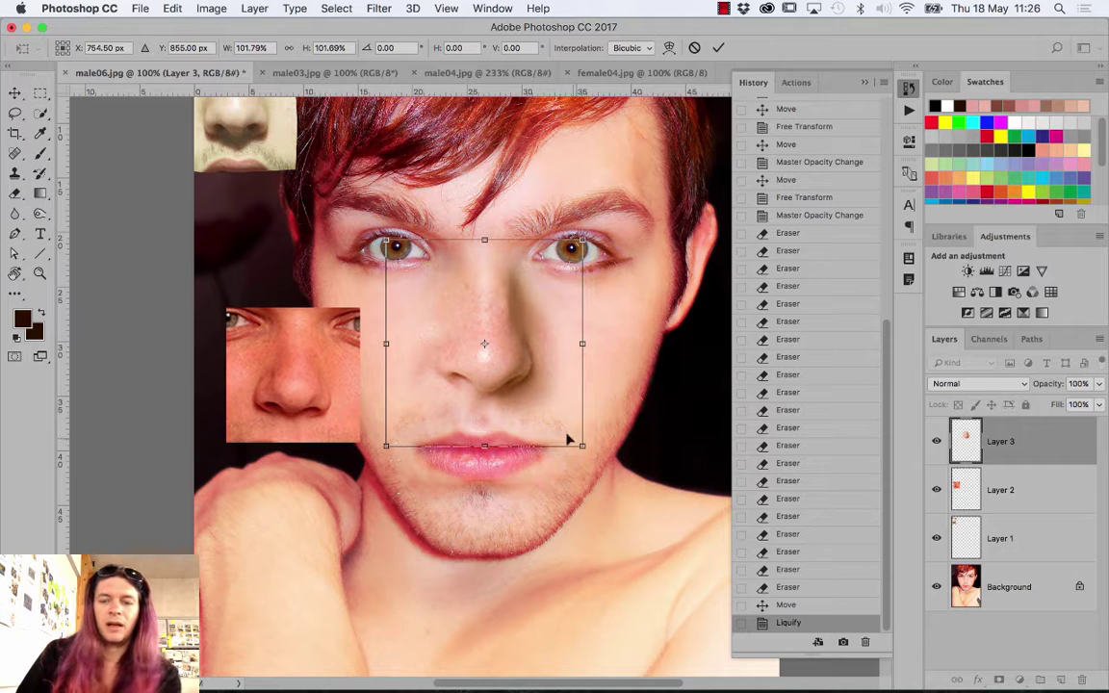
key(Return)
key(Left)
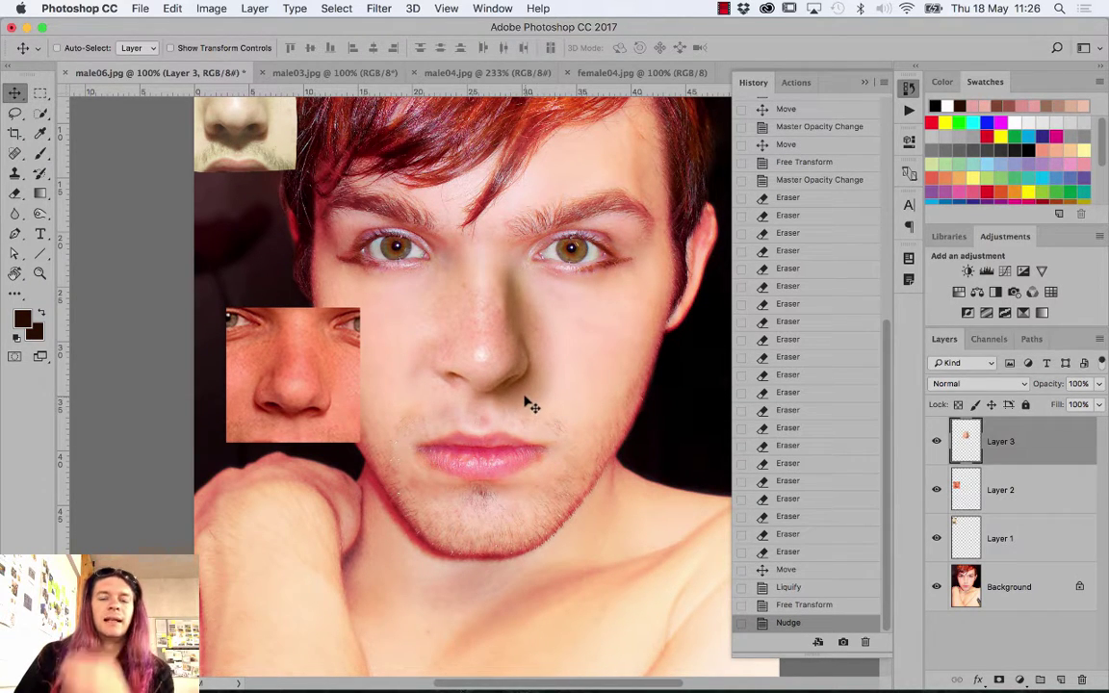
key(ctrl+t)
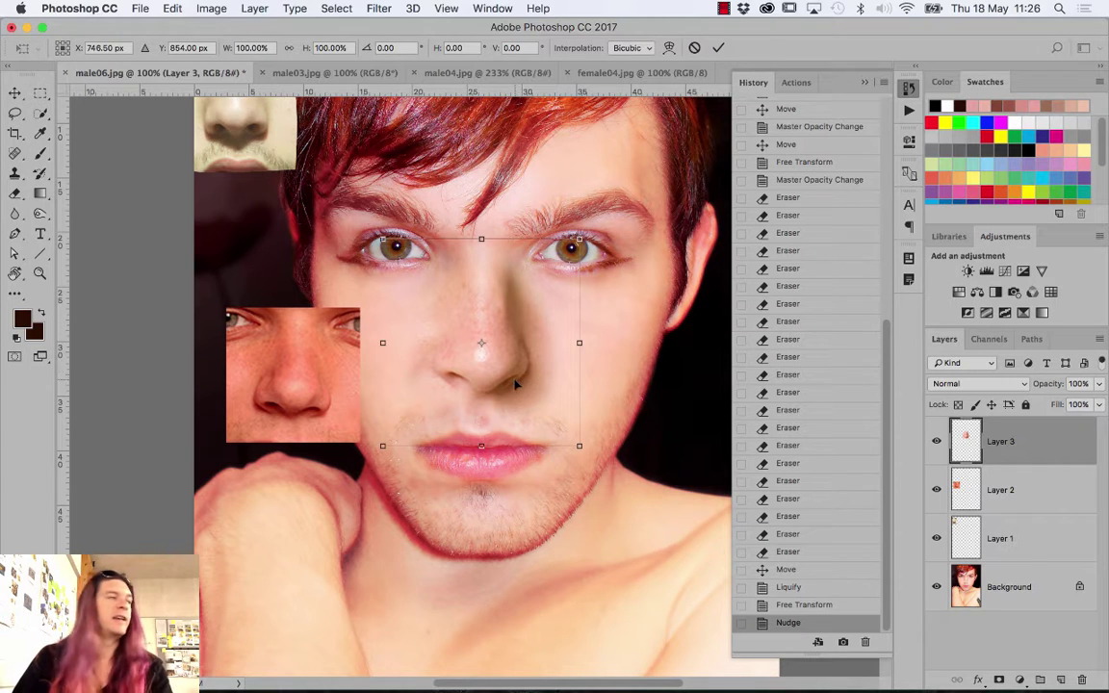
Warp the nose patch, bending its lower part down and pulling its left edge inward
right_click(515, 366)
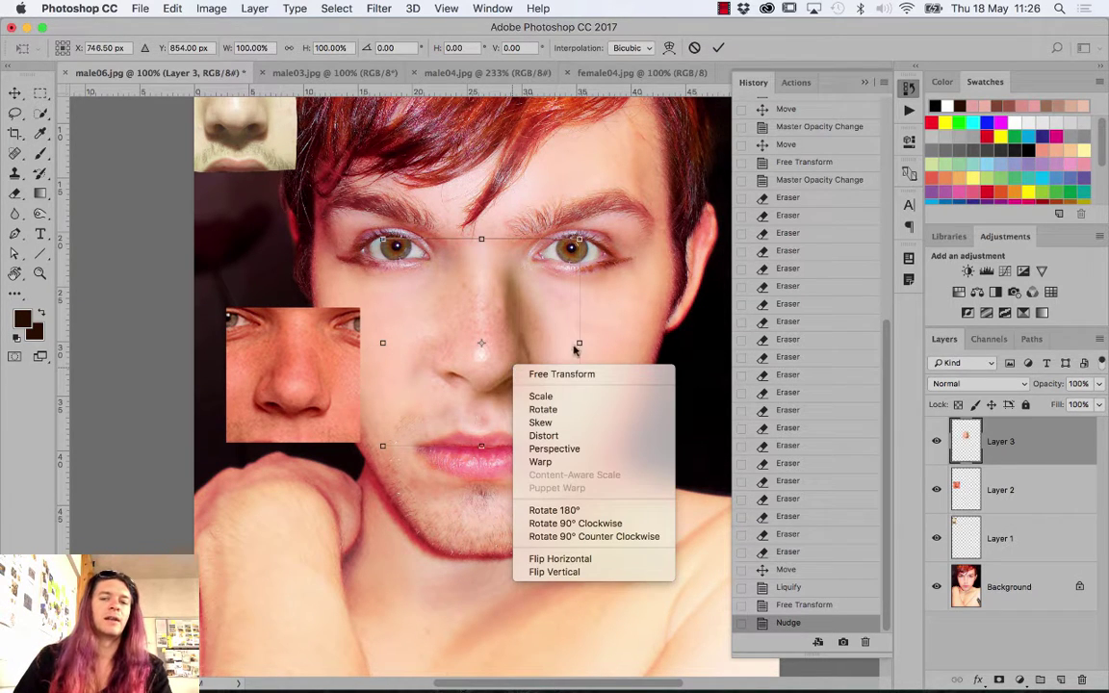
click(563, 462)
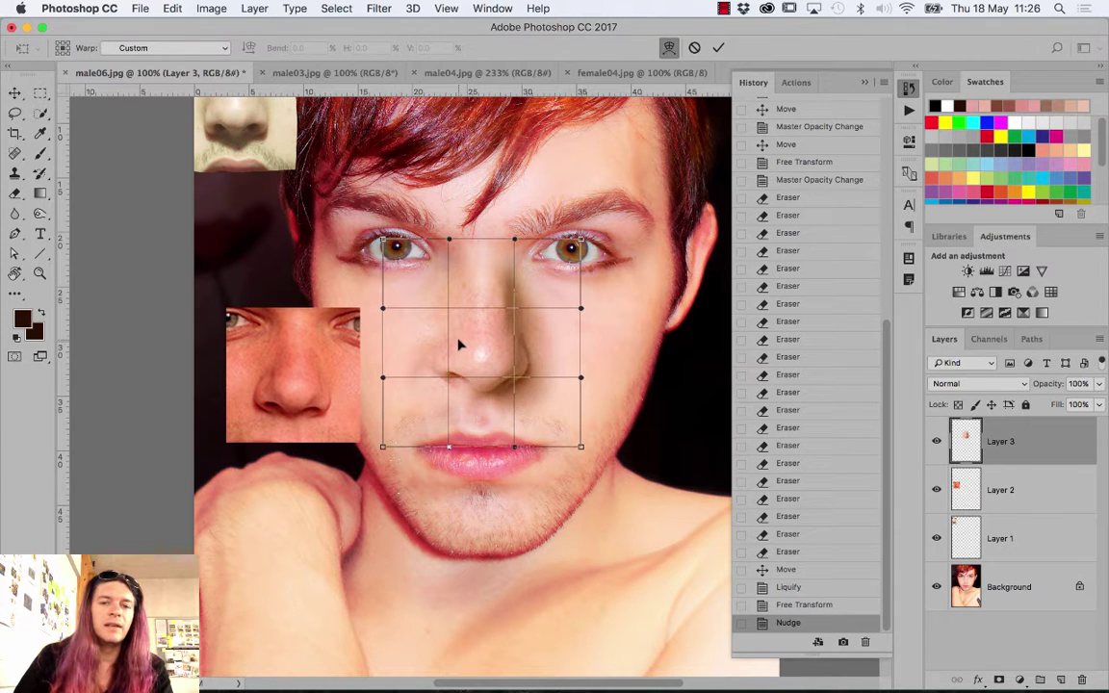
drag(458, 342, 474, 375)
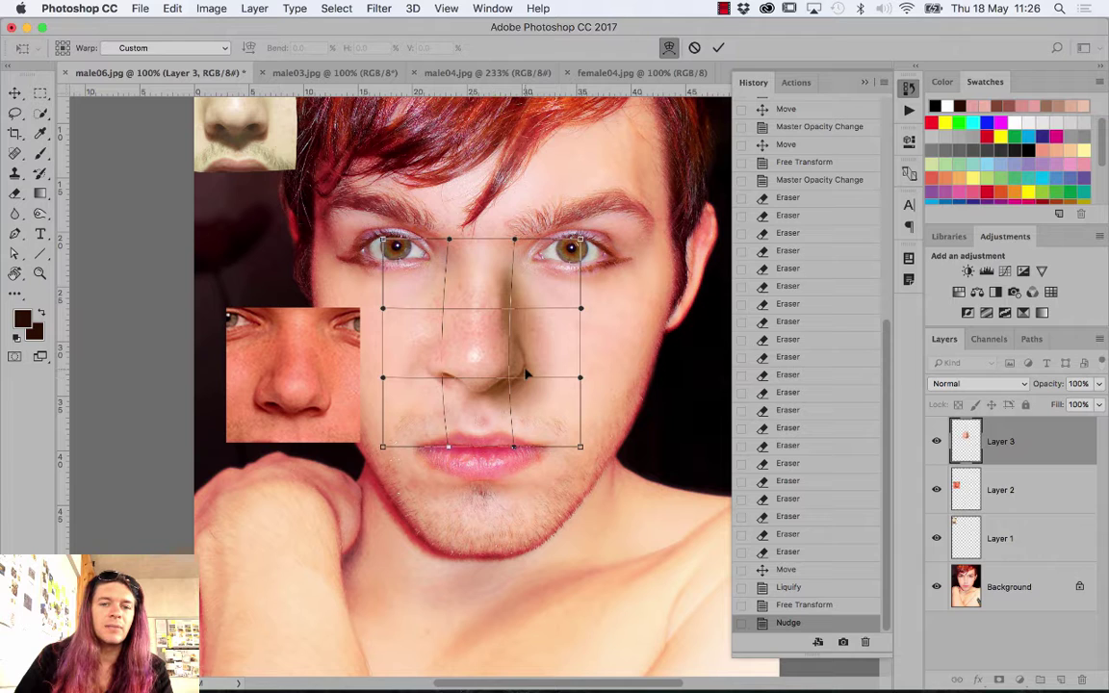
drag(528, 375, 506, 368)
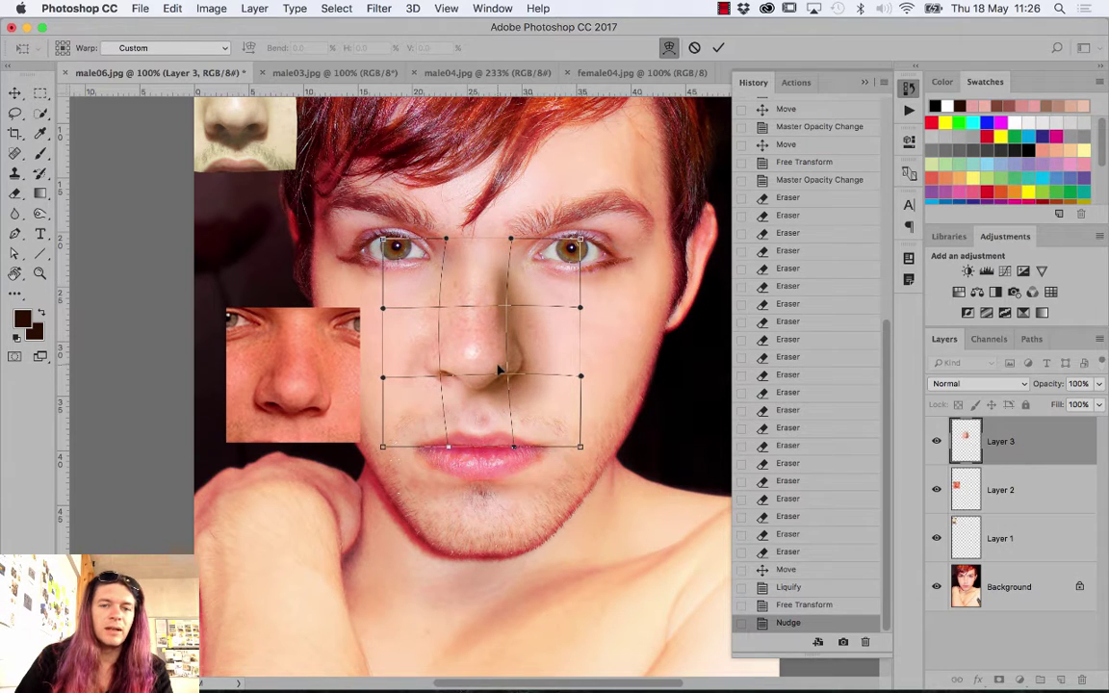
drag(484, 389, 486, 395)
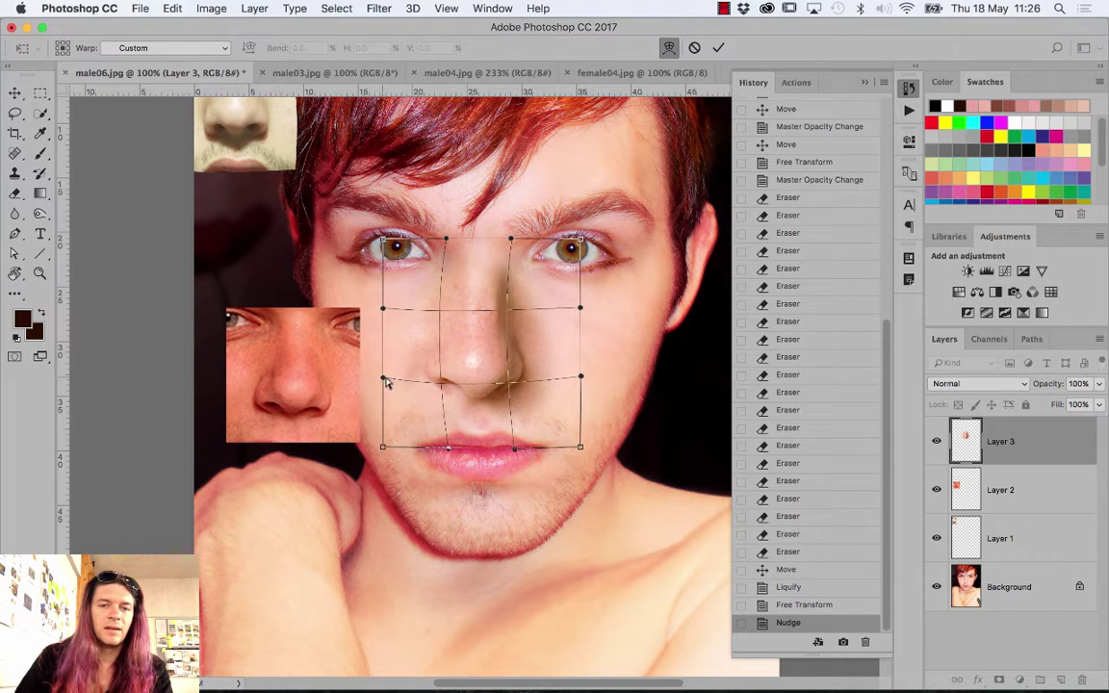
drag(386, 382, 405, 379)
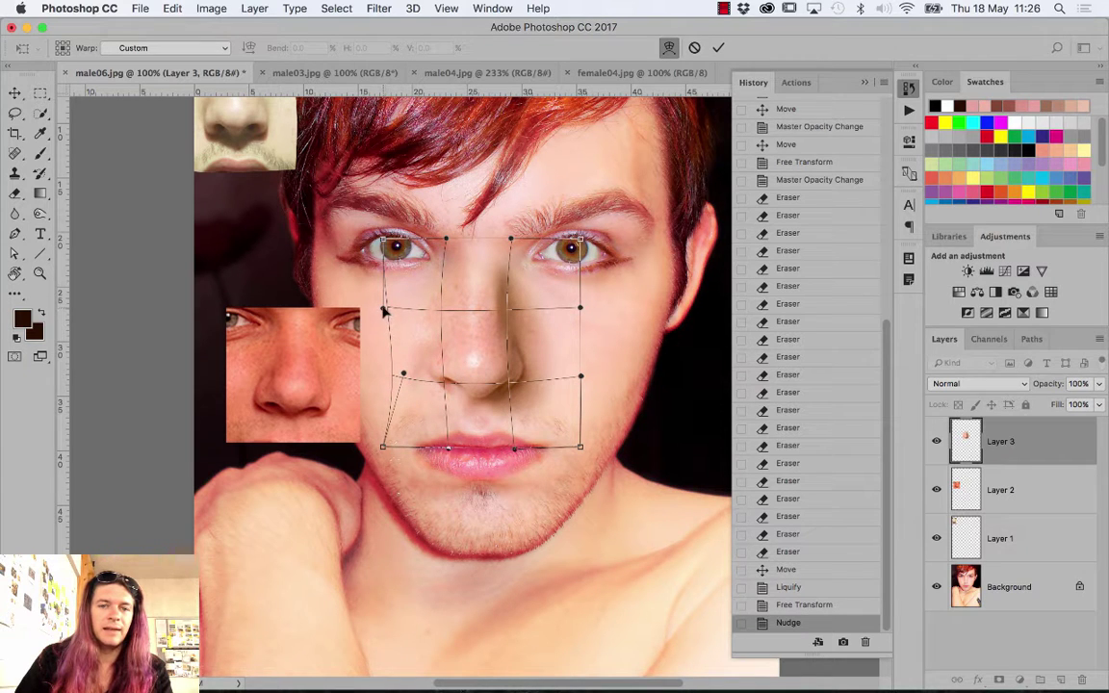
drag(384, 310, 392, 310)
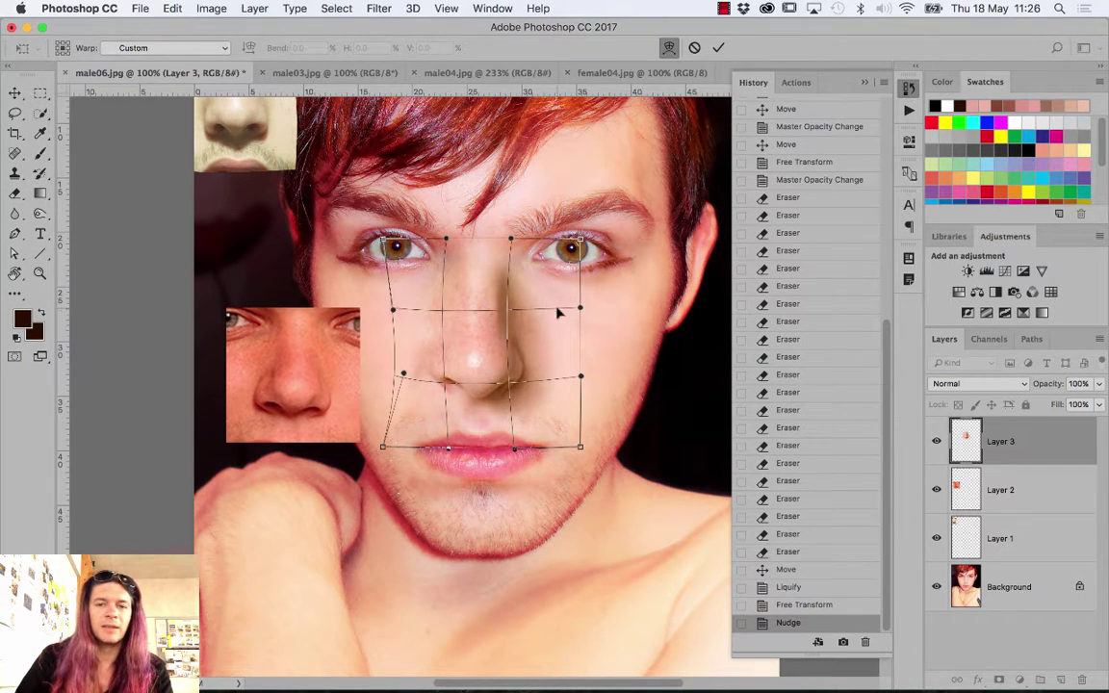
drag(579, 310, 581, 312)
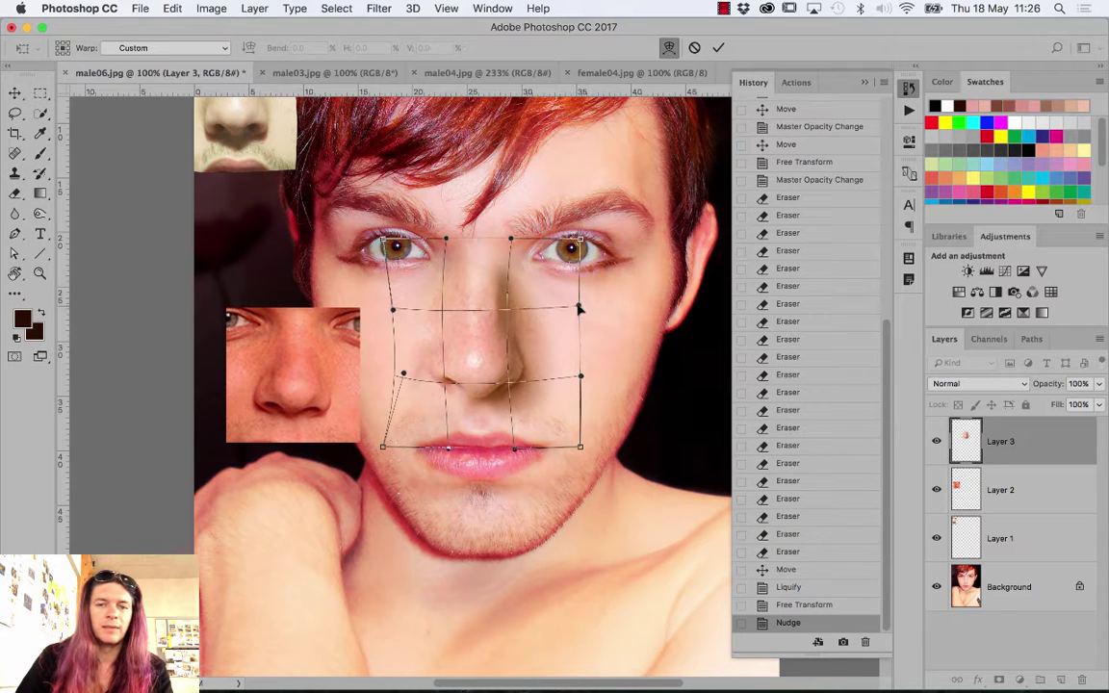
Commit the warp and toggle Layer 3's visibility to compare, leaving it visible
key(Return)
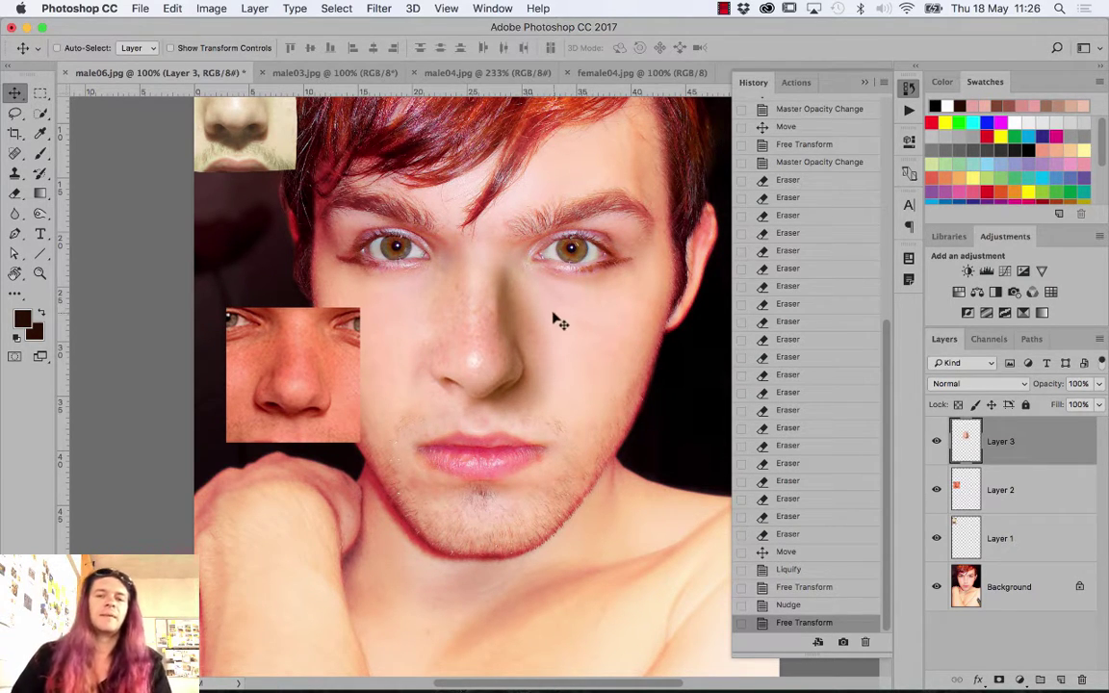
click(938, 442)
click(938, 442)
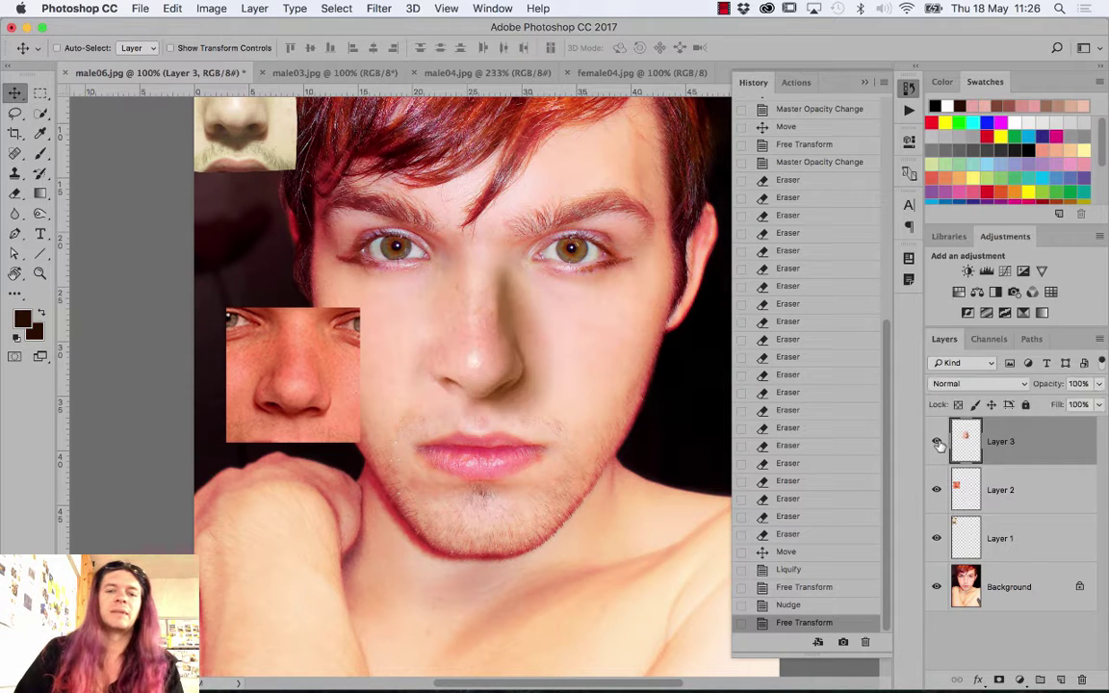
click(937, 443)
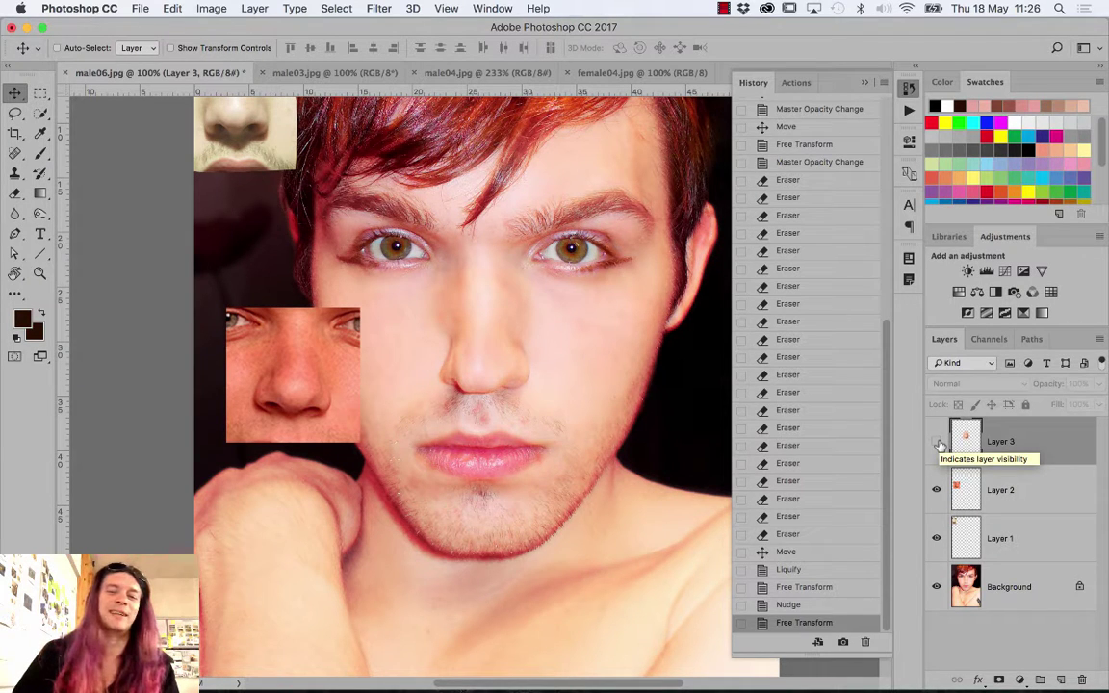
click(937, 442)
click(938, 443)
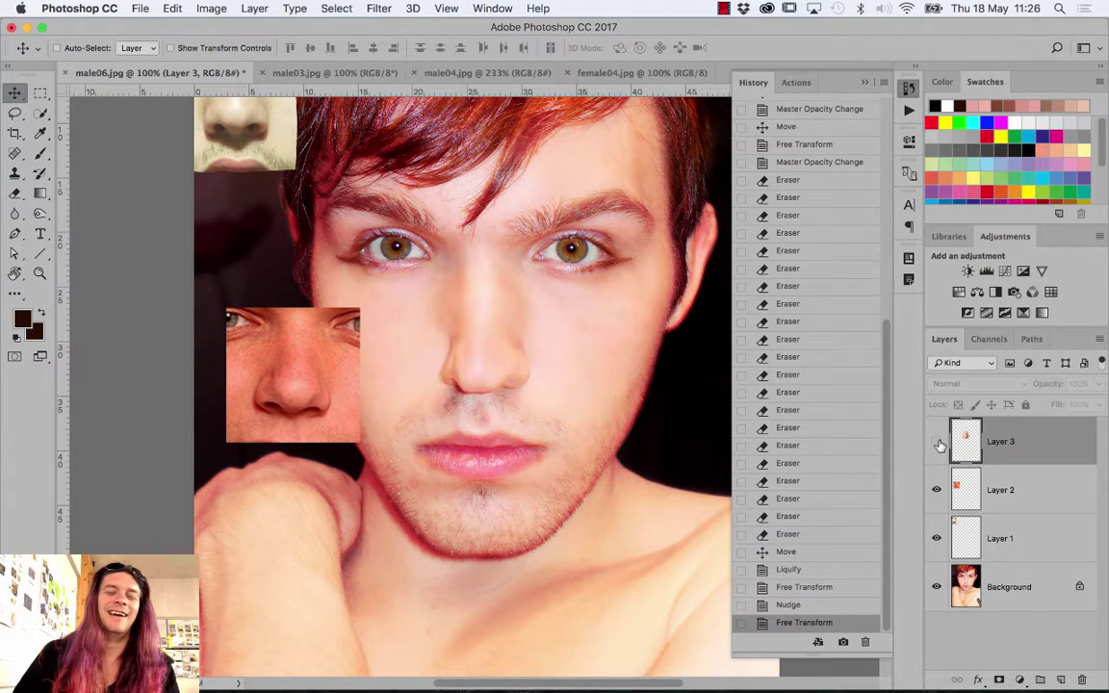
click(937, 443)
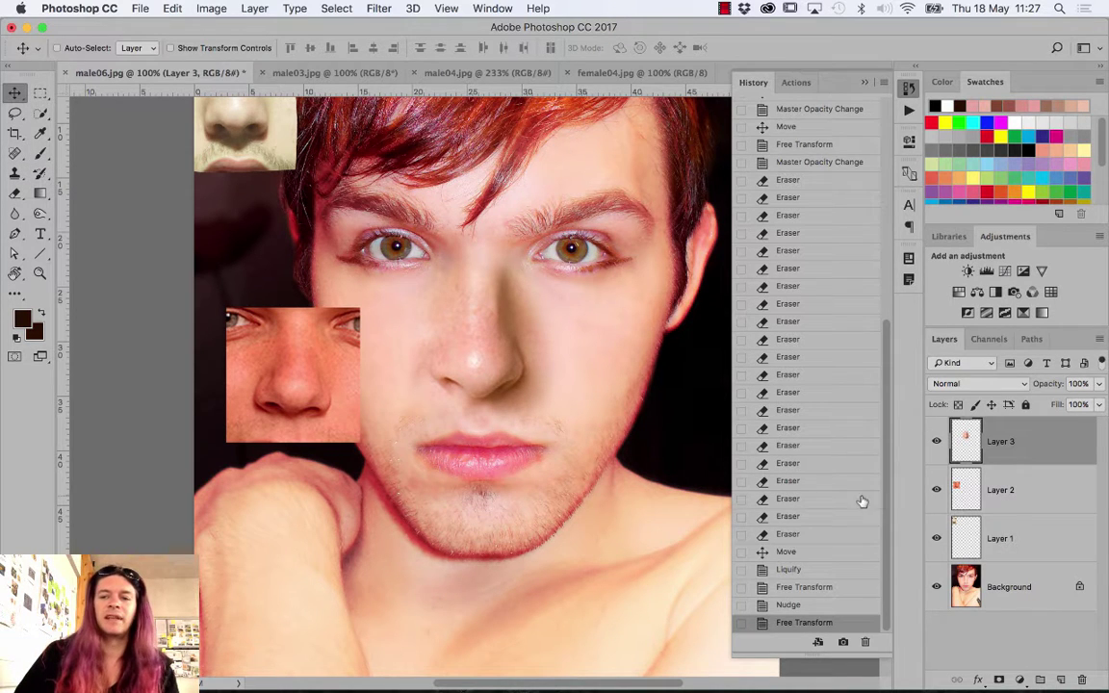
click(937, 441)
click(937, 442)
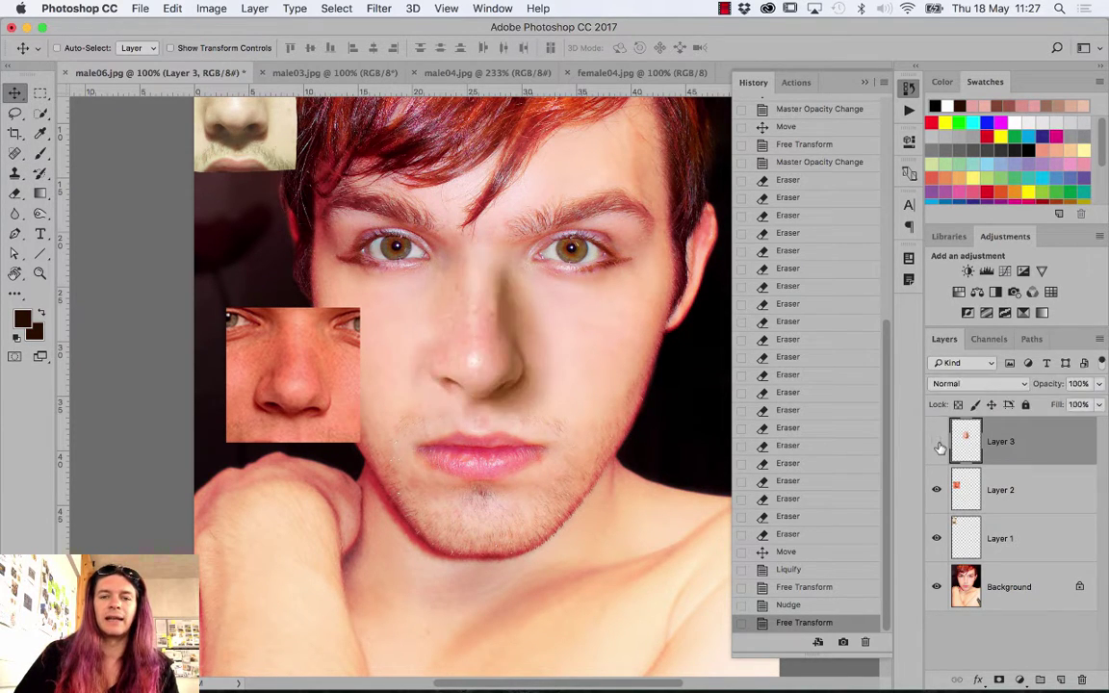
click(936, 442)
click(937, 442)
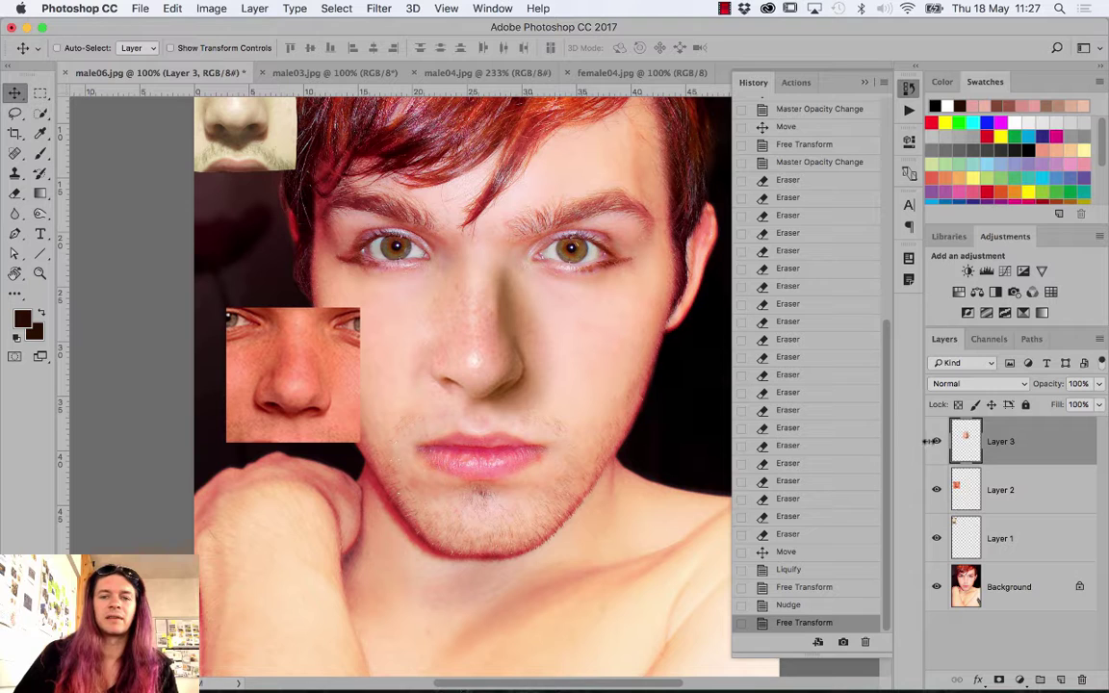
Lightly erase bits of the nose patch at 13% and toggle Layer 3 to check the blend
click(14, 193)
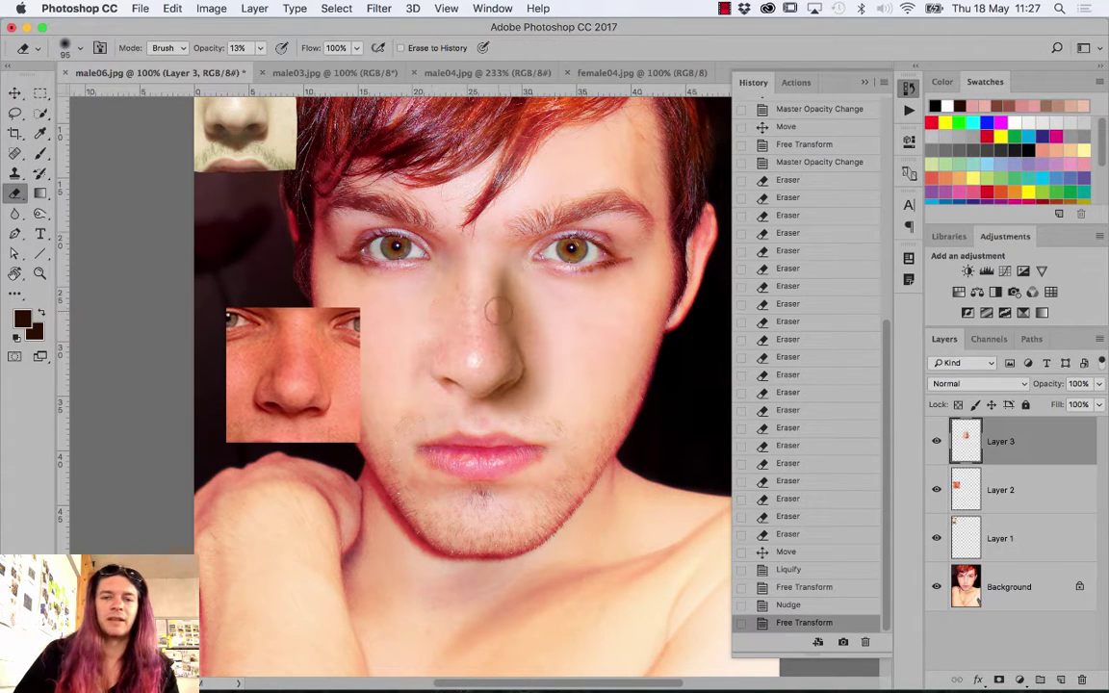
drag(486, 304, 501, 304)
click(478, 277)
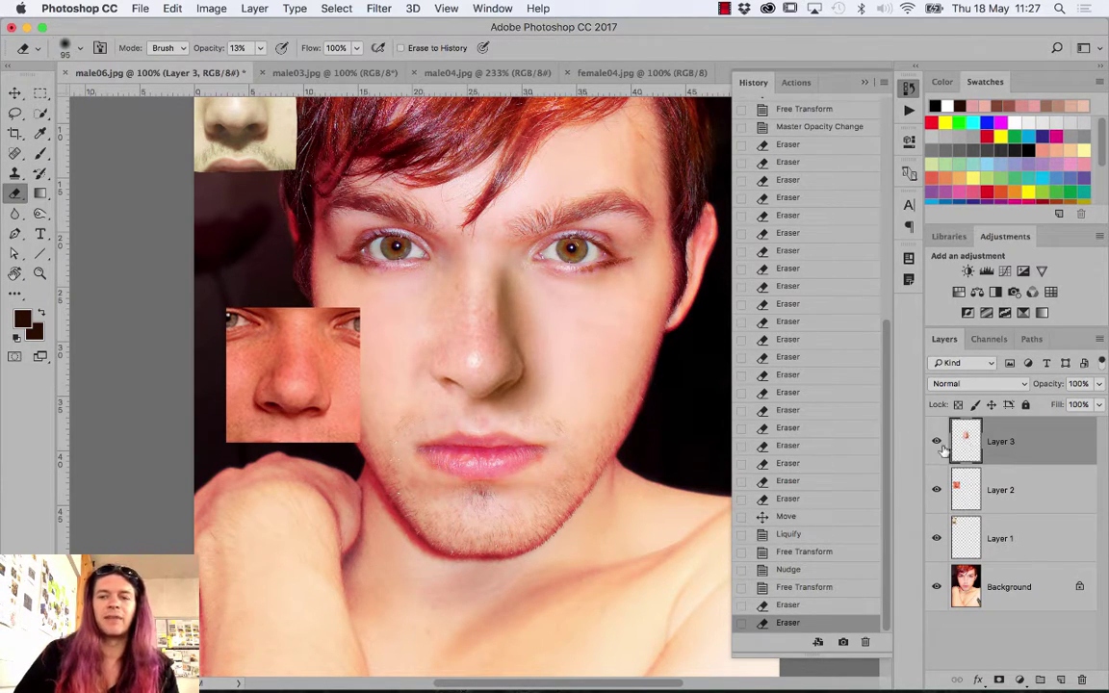
click(937, 442)
click(936, 441)
click(936, 441)
click(937, 441)
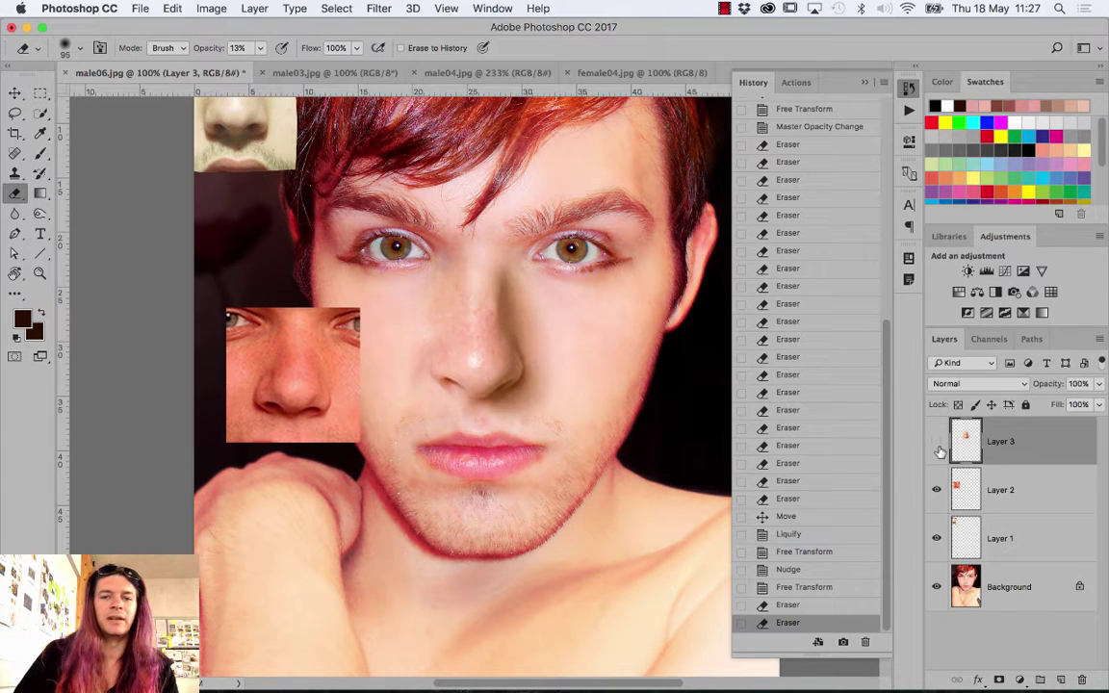
click(937, 442)
click(936, 442)
click(936, 441)
click(937, 442)
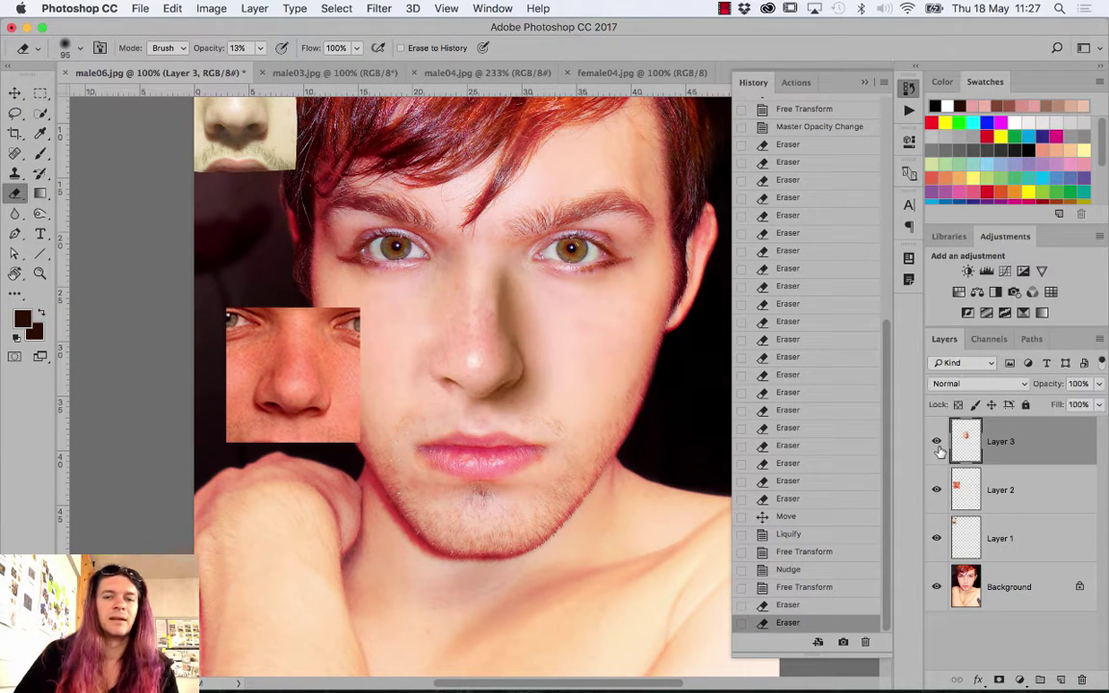
Soften the patch edges over the cheek and beside the nose with more eraser strokes
mouse_move(491, 295)
mouse_down()
mouse_move(554, 373)
mouse_move(549, 408)
mouse_move(562, 348)
mouse_move(543, 402)
mouse_up()
mouse_move(544, 402)
mouse_down()
mouse_move(555, 386)
mouse_move(542, 312)
mouse_move(547, 345)
mouse_up()
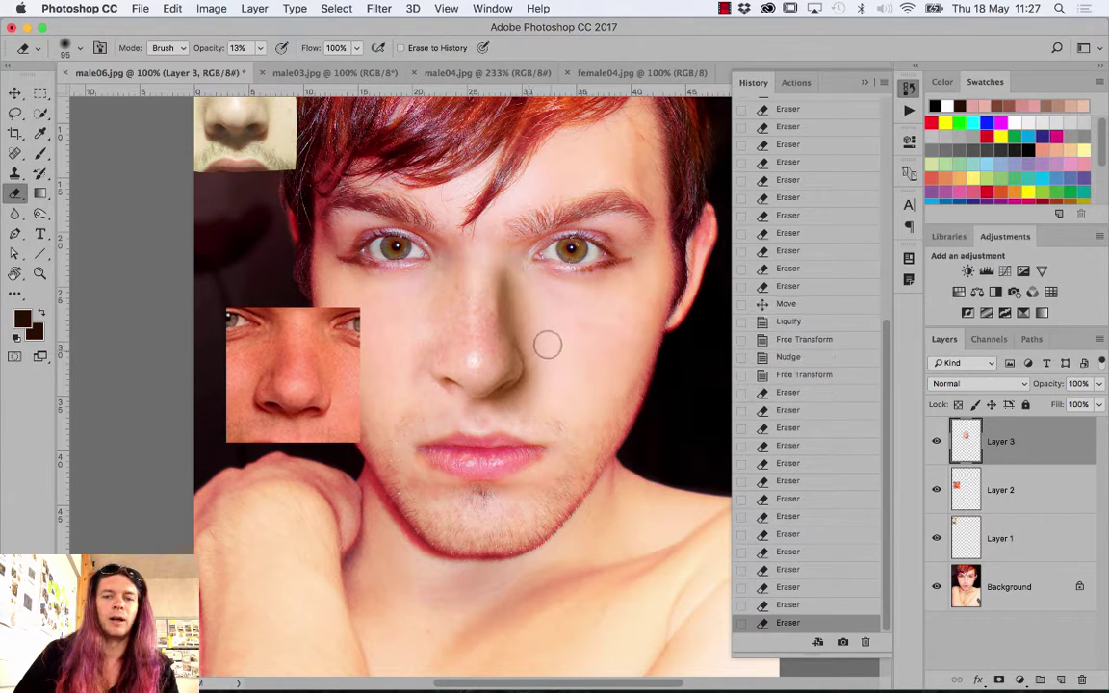
mouse_move(517, 286)
mouse_down()
mouse_move(564, 340)
mouse_move(502, 294)
mouse_up()
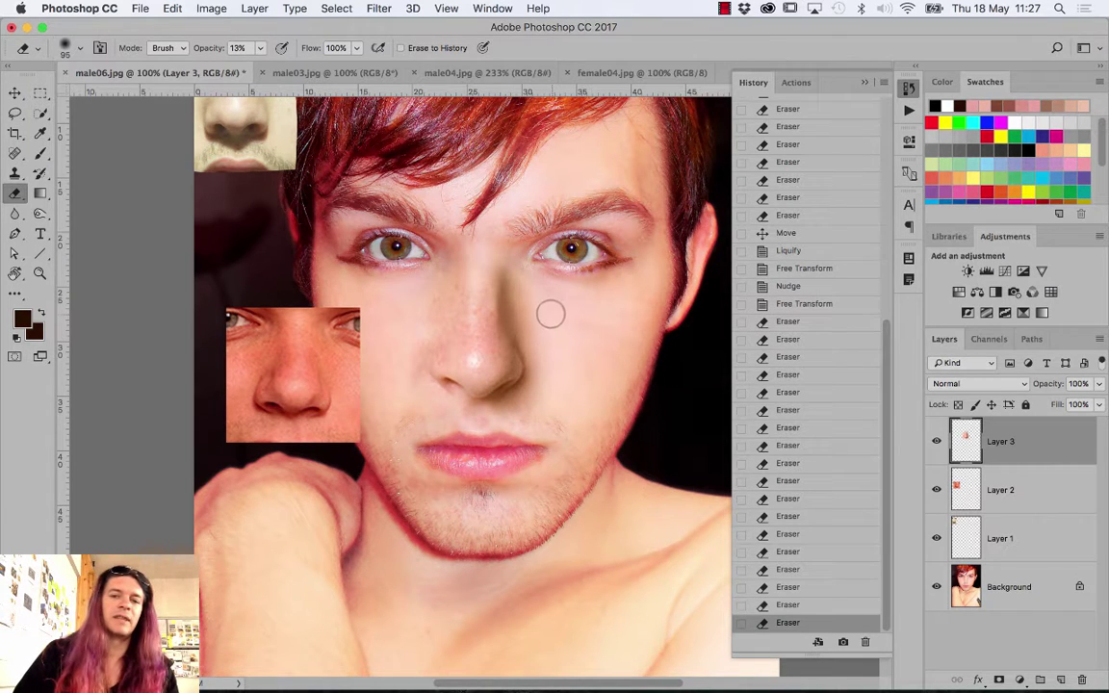
drag(545, 348, 554, 341)
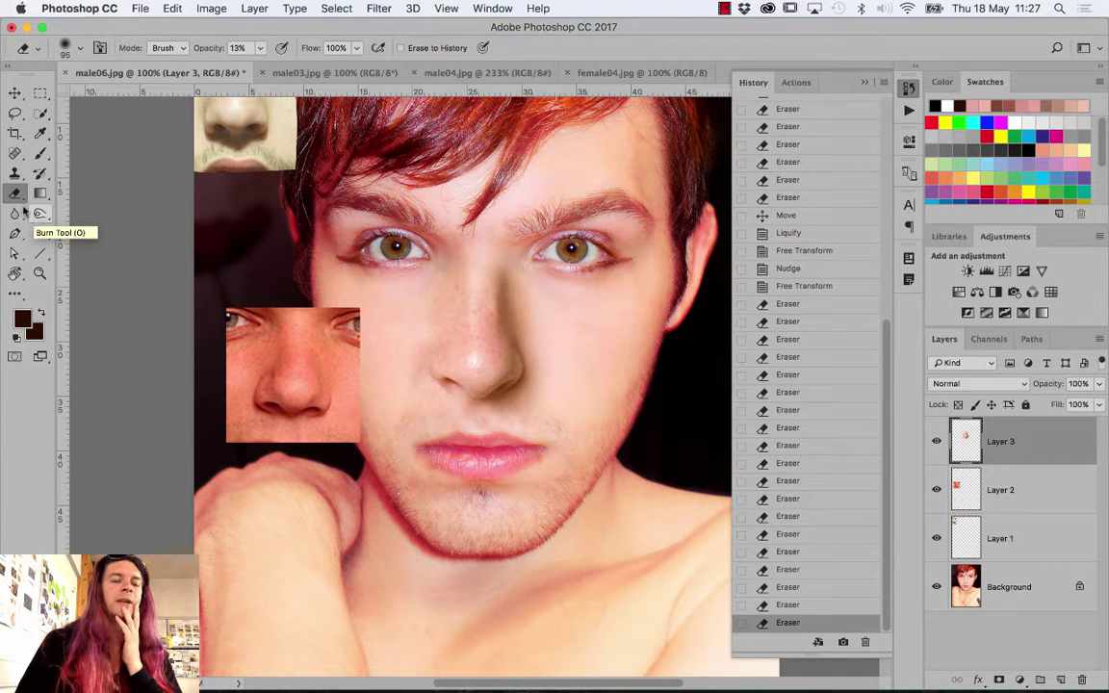
Select the Burn tool and open its flyout of toning tools
click(39, 212)
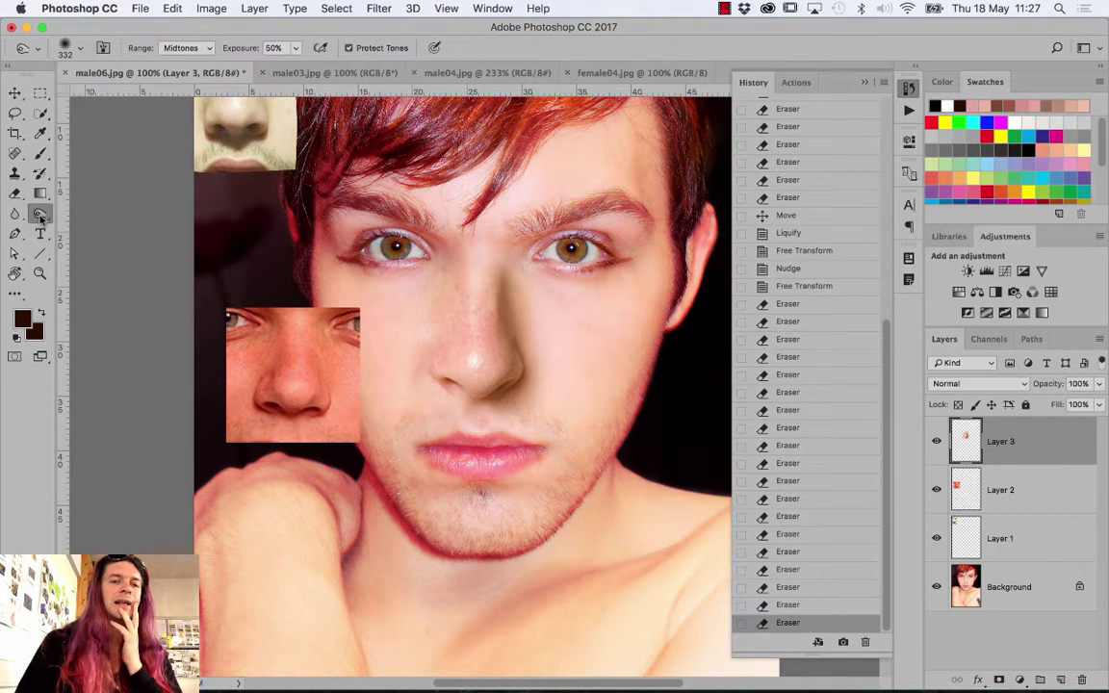
right_click(41, 217)
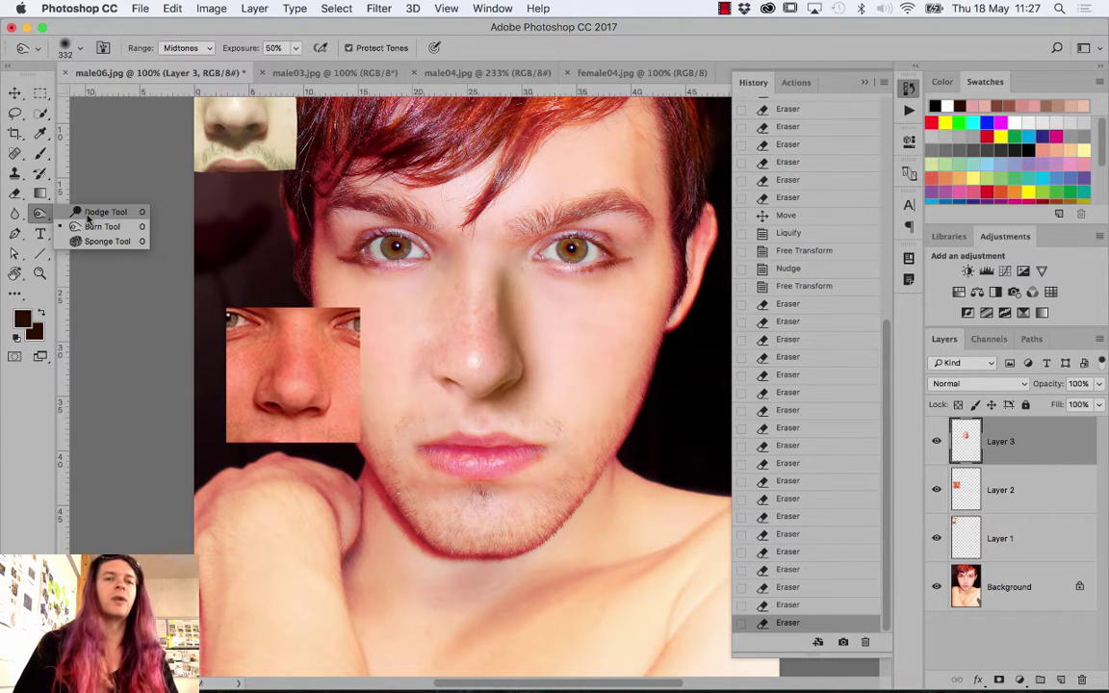
Switch to the Dodge tool and lower its exposure to 27% after trial strokes
click(97, 226)
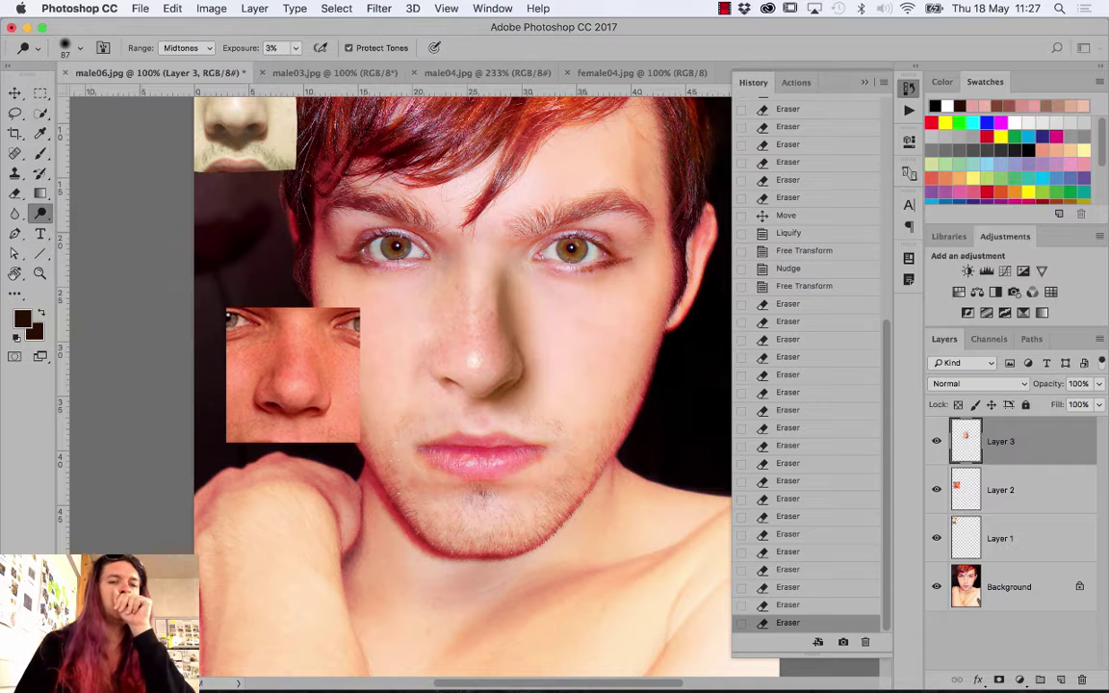
drag(505, 289, 531, 321)
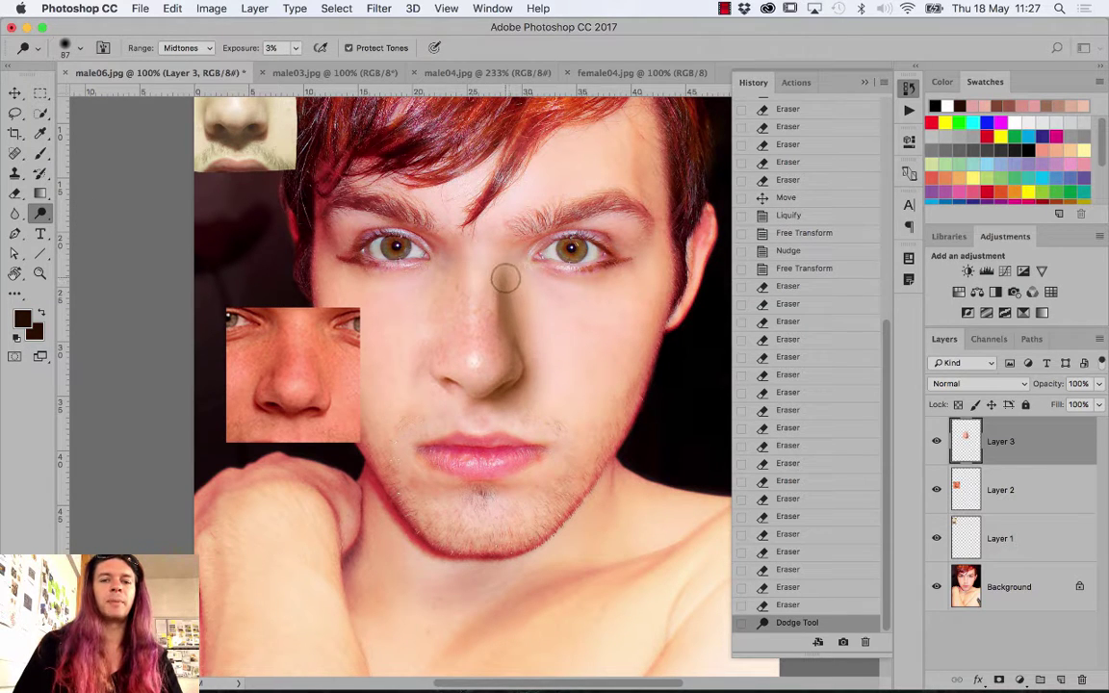
drag(505, 278, 514, 318)
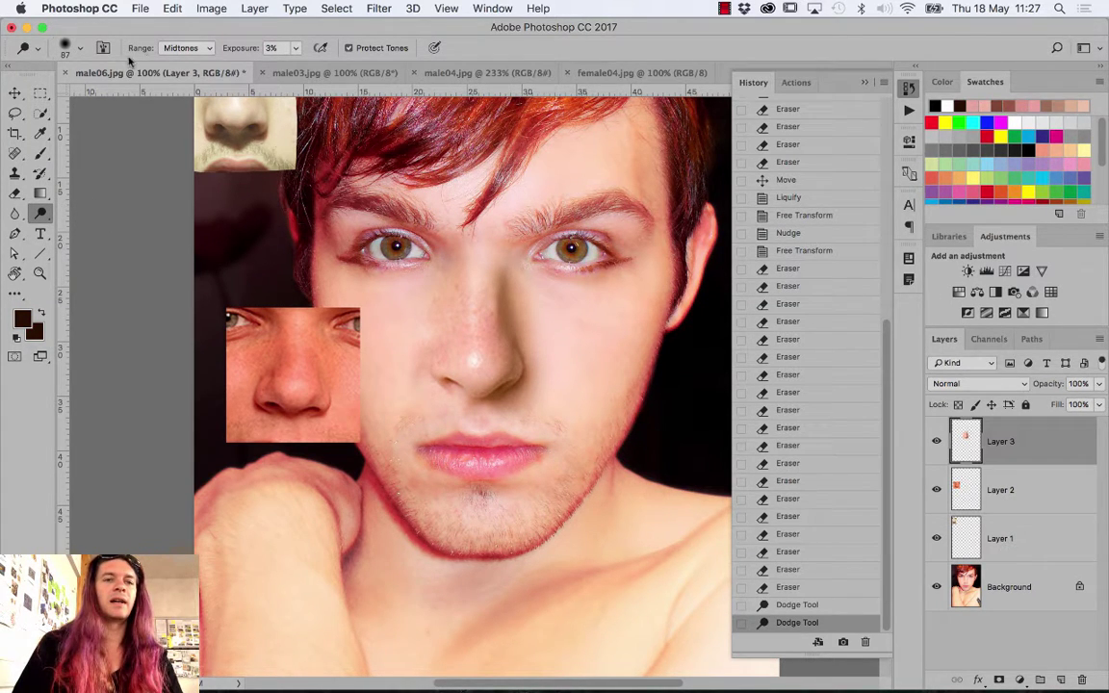
click(297, 49)
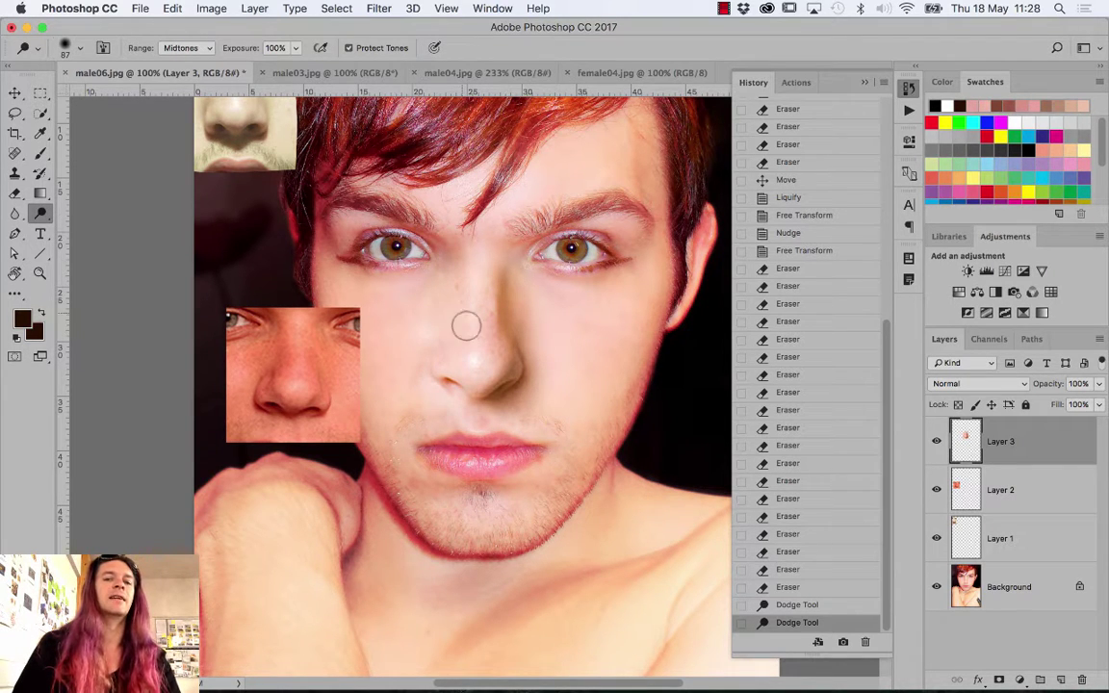
drag(466, 338, 420, 305)
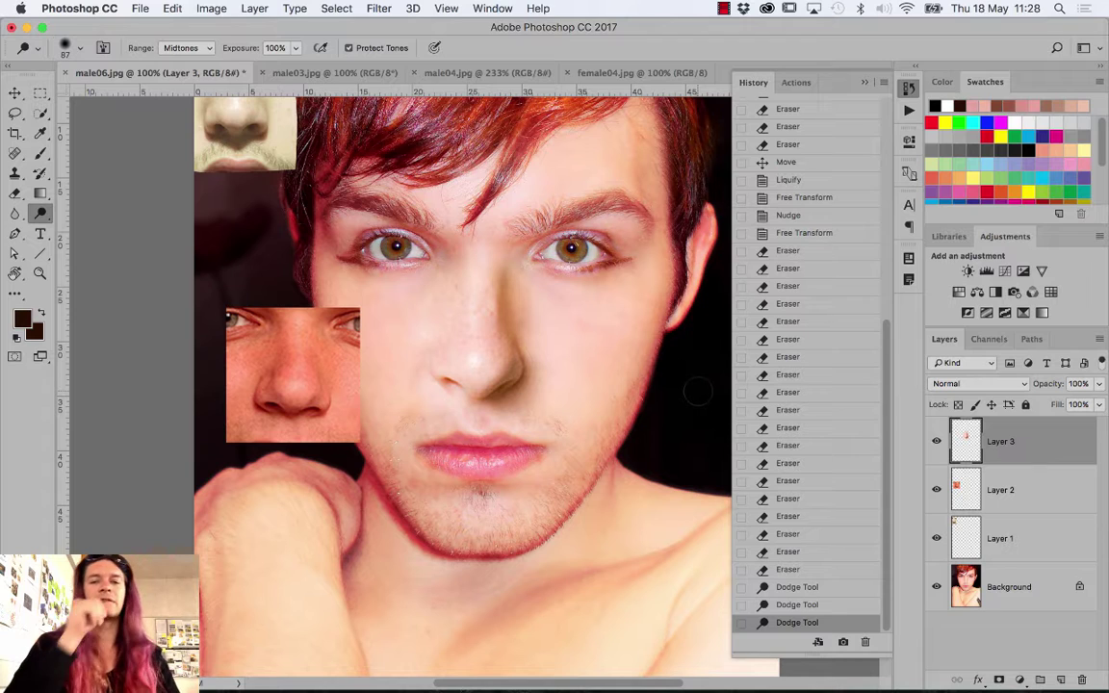
key(ctrl+z)
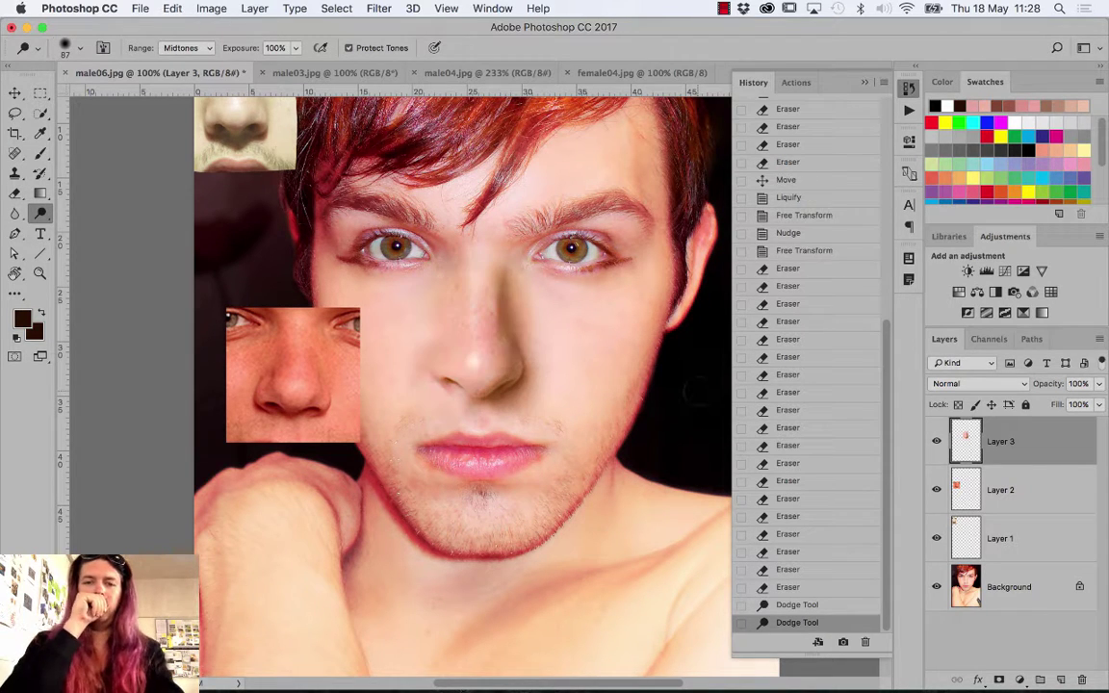
click(297, 48)
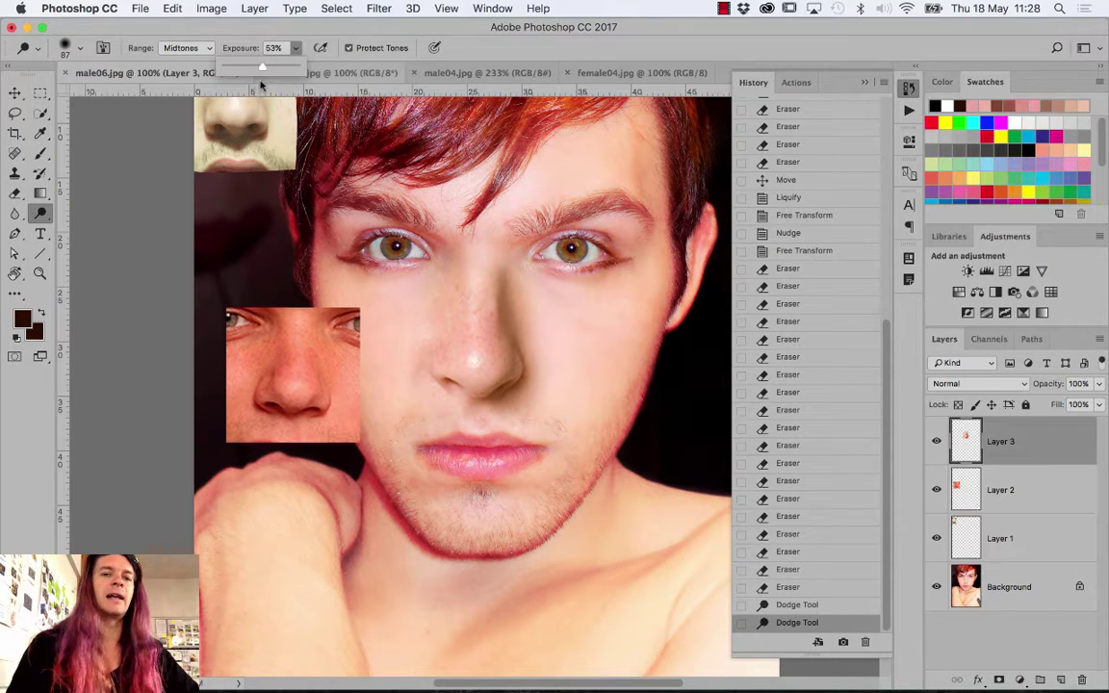
drag(262, 67, 244, 67)
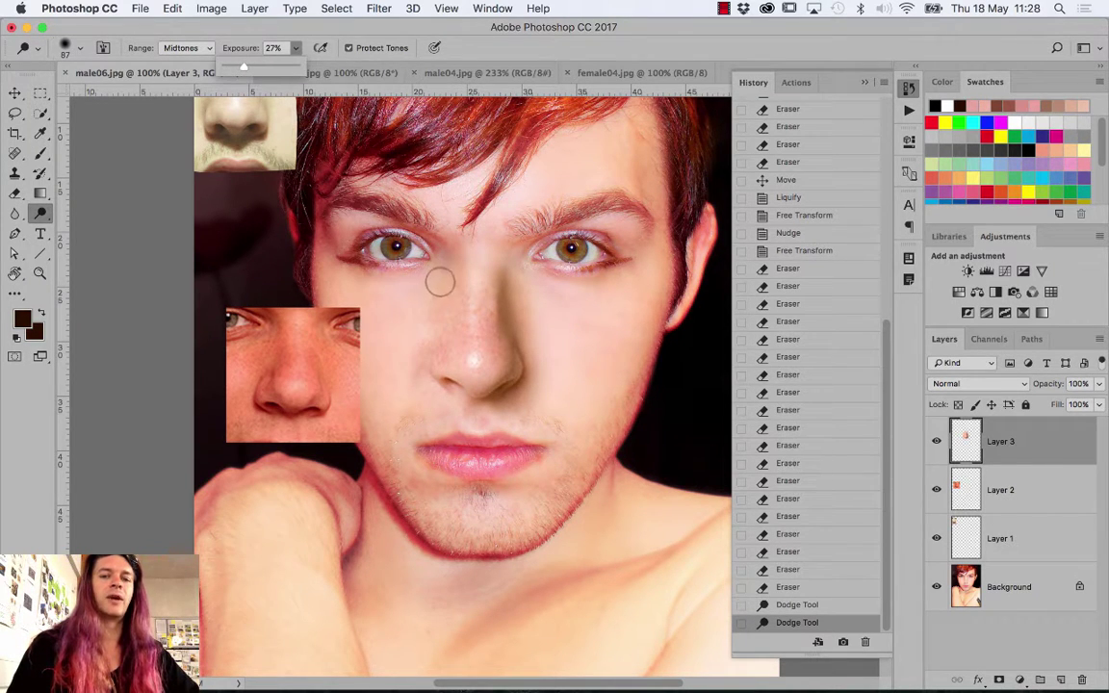
Dodge the shading along the nose bridge, sides, and between the eyes
mouse_move(435, 248)
mouse_down()
mouse_move(458, 279)
mouse_move(466, 266)
mouse_up()
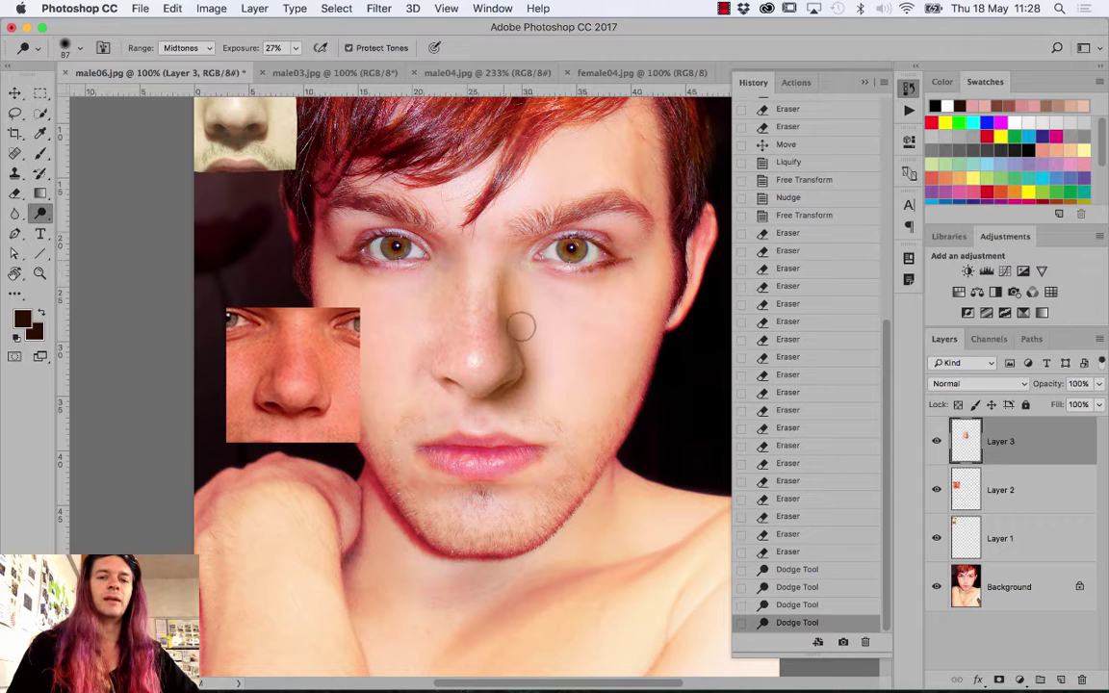
mouse_move(519, 327)
mouse_down()
mouse_move(482, 267)
mouse_move(510, 284)
mouse_up()
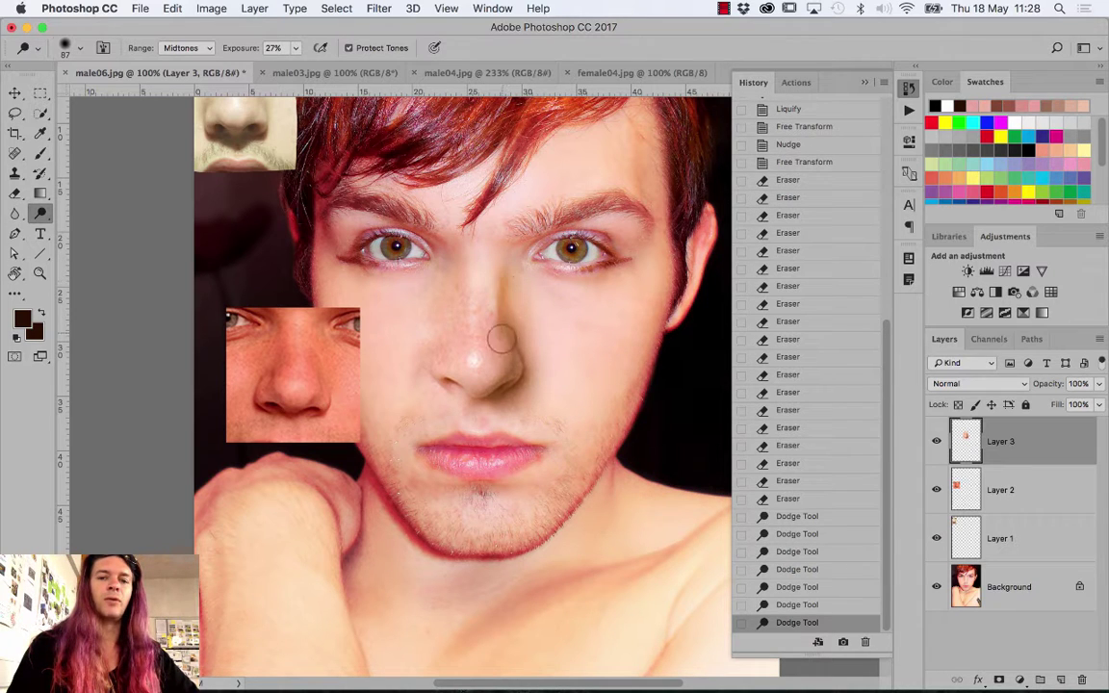
drag(460, 342, 435, 299)
mouse_move(441, 235)
mouse_down()
mouse_move(453, 302)
mouse_move(424, 359)
mouse_move(471, 315)
mouse_up()
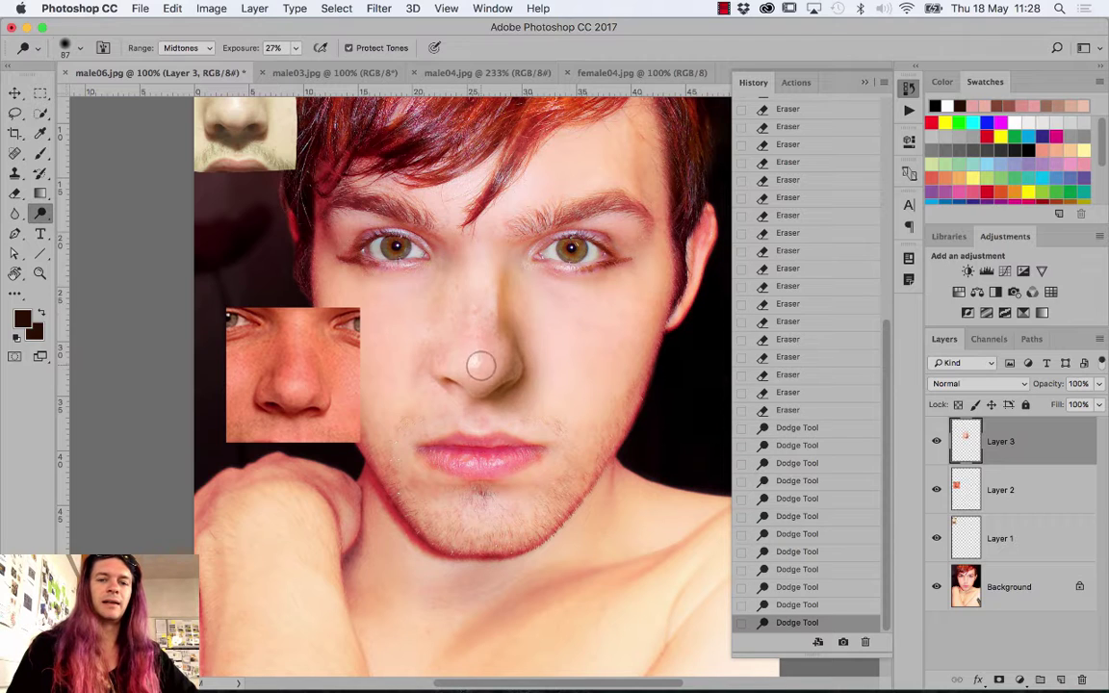
mouse_move(483, 364)
mouse_down()
mouse_move(517, 377)
mouse_move(457, 323)
mouse_move(457, 262)
mouse_move(444, 369)
mouse_up()
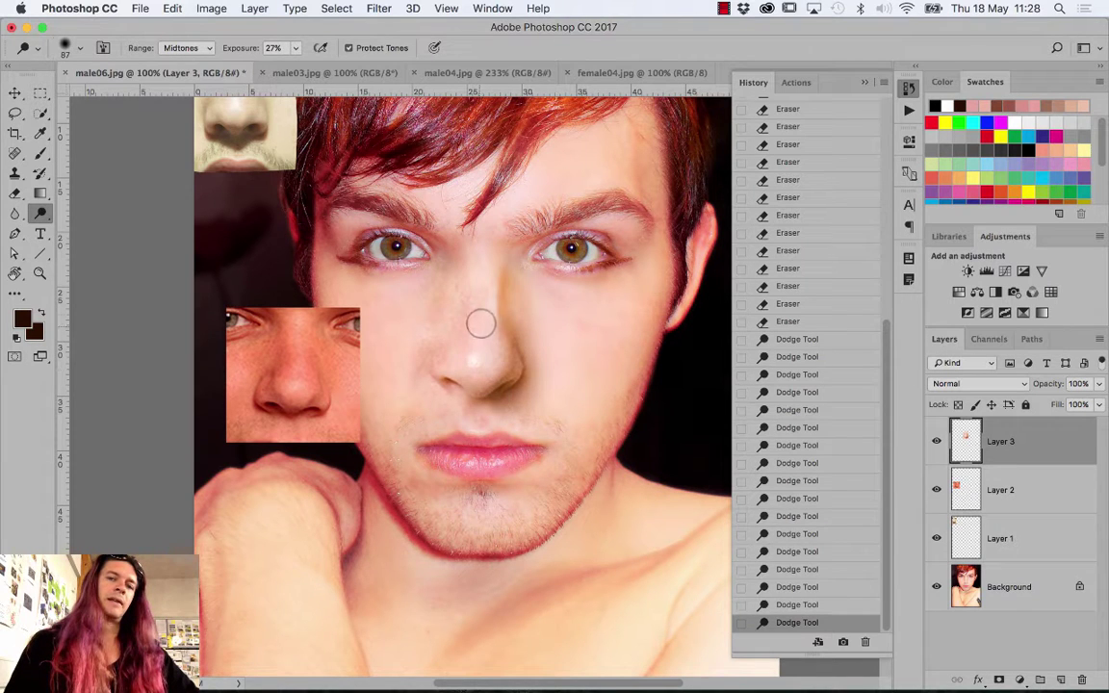
drag(481, 324, 480, 372)
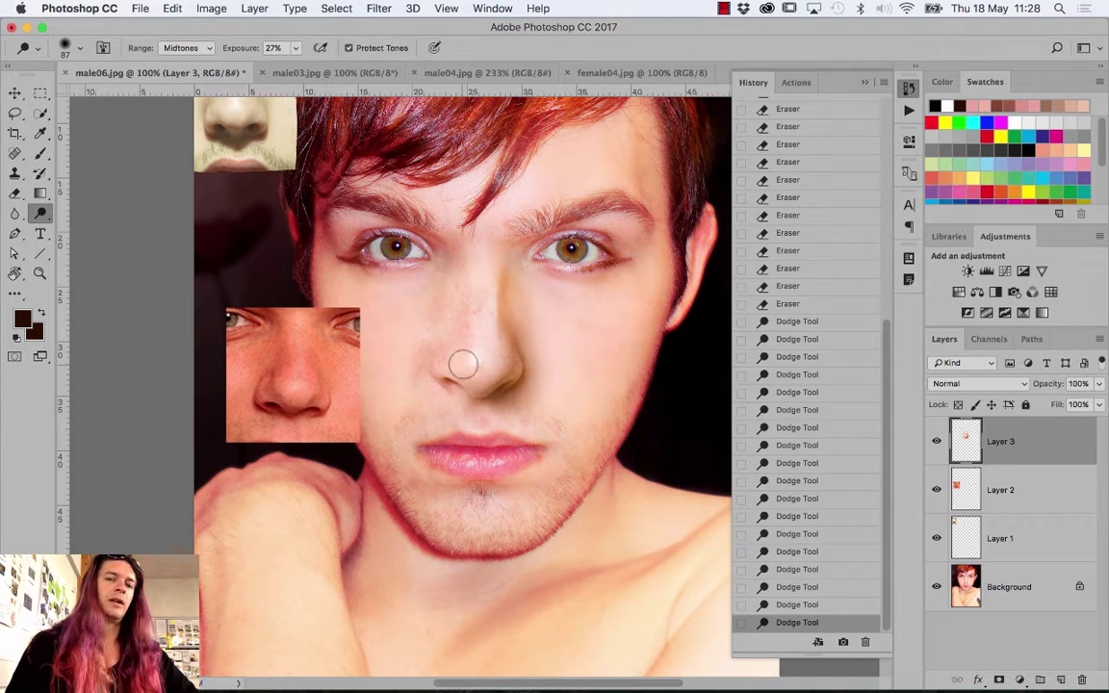
drag(431, 292, 431, 363)
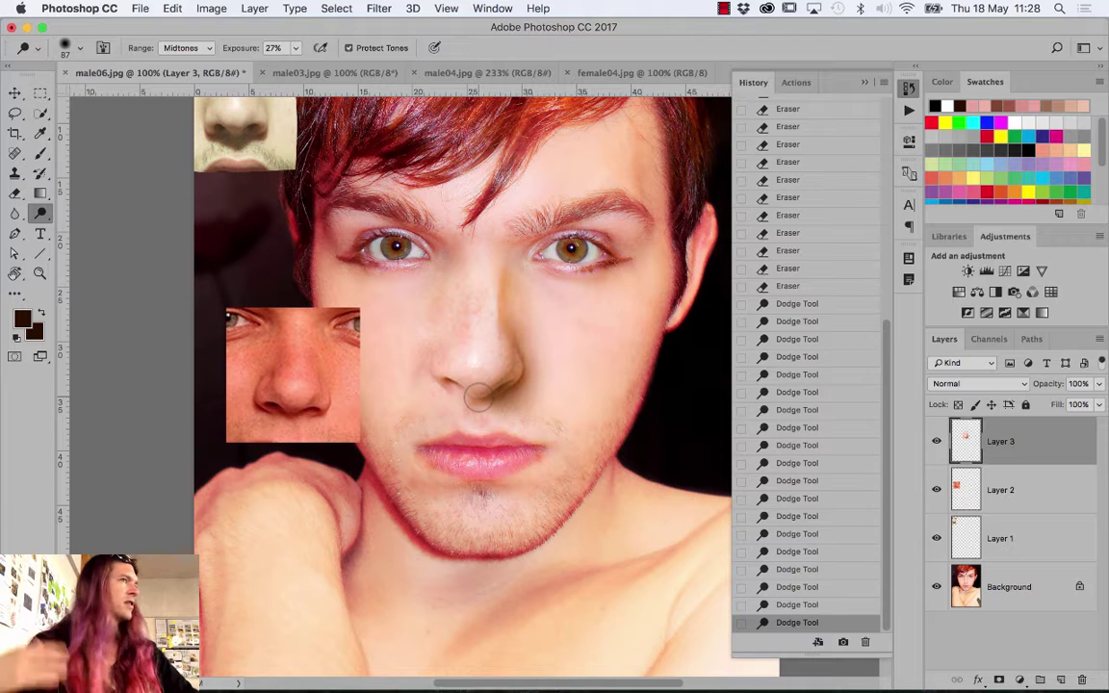
mouse_move(486, 366)
mouse_down()
mouse_move(475, 329)
mouse_move(458, 391)
mouse_move(450, 385)
mouse_up()
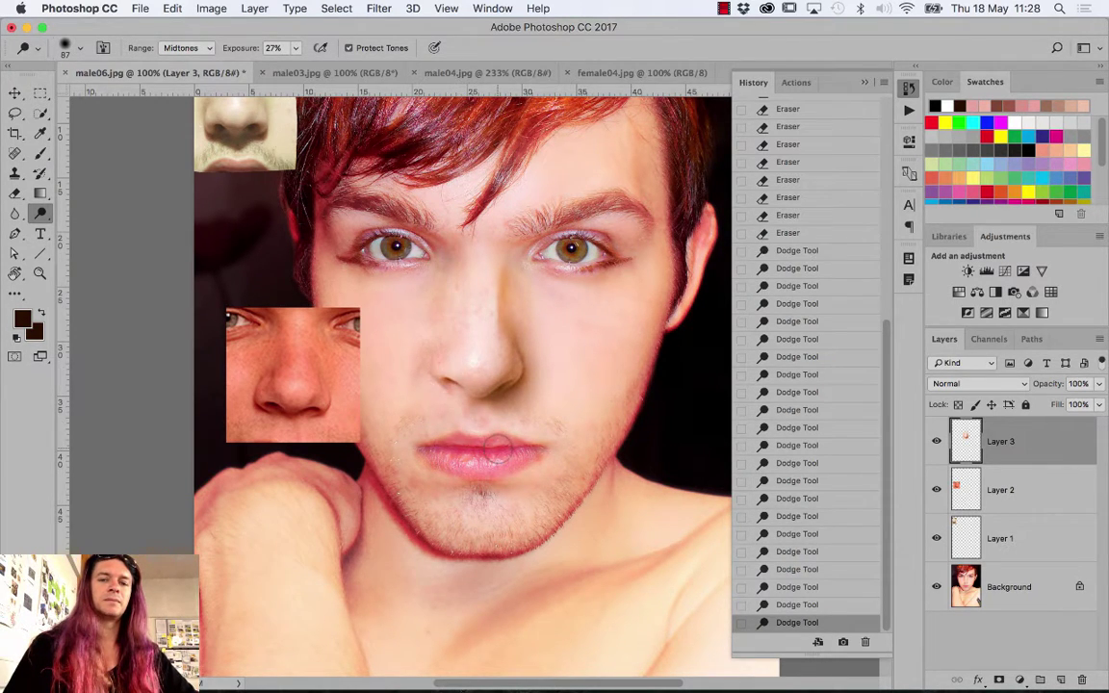
Compare against the original, dodge the nose's shadowed side, and leave Layer 3 hidden
click(937, 441)
click(937, 441)
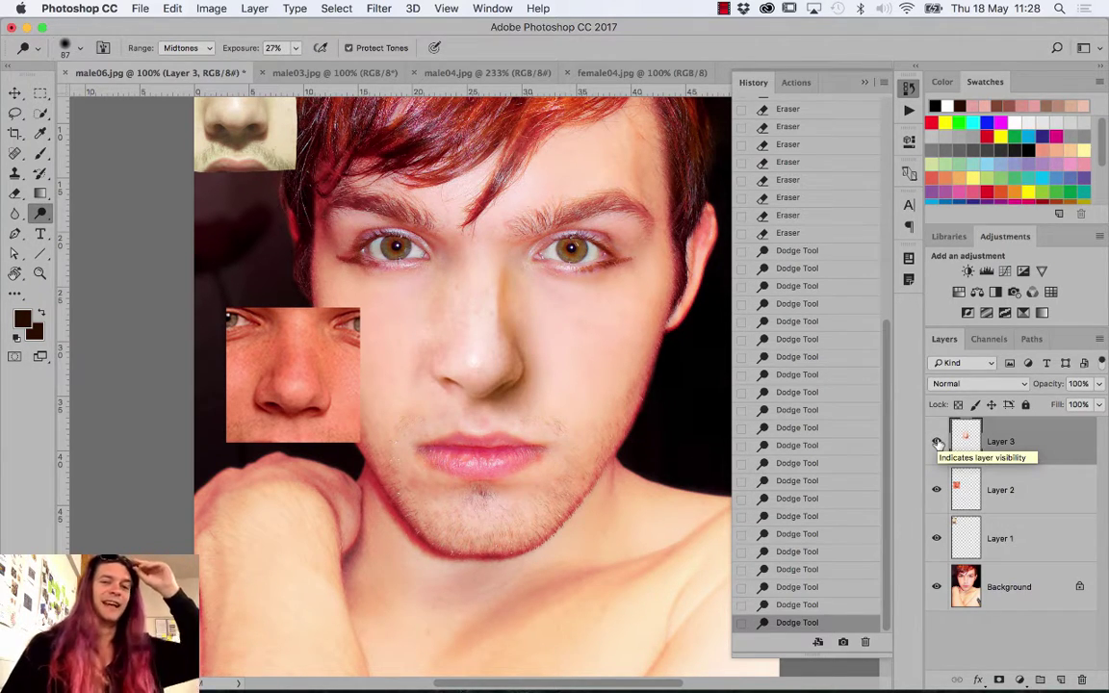
drag(551, 375, 518, 342)
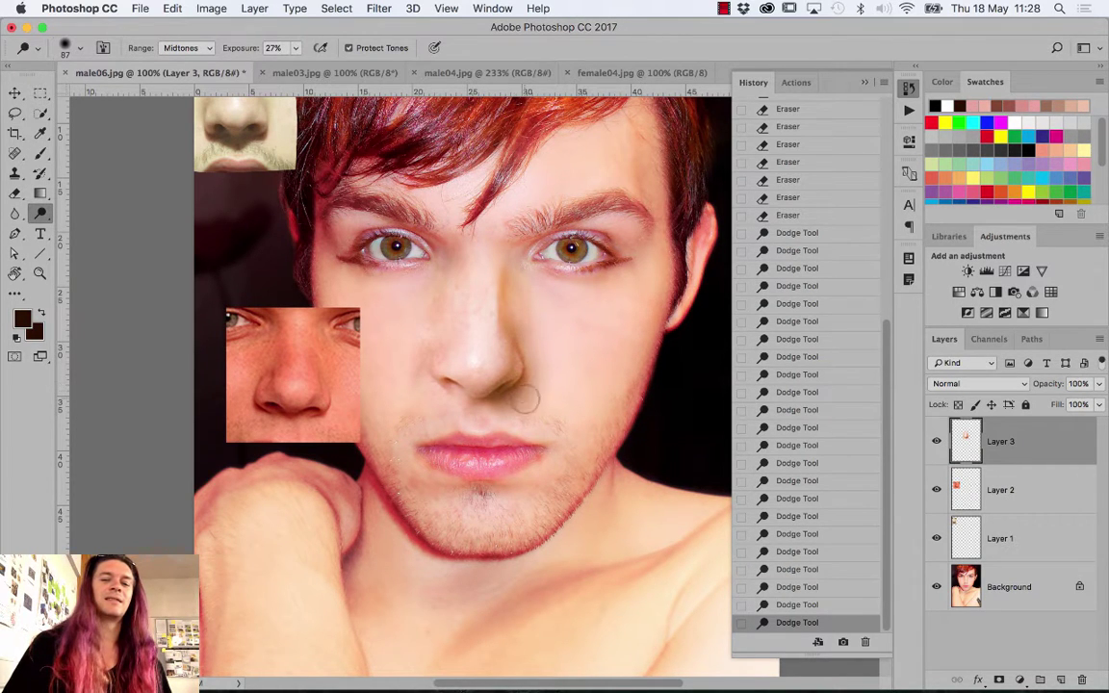
click(936, 441)
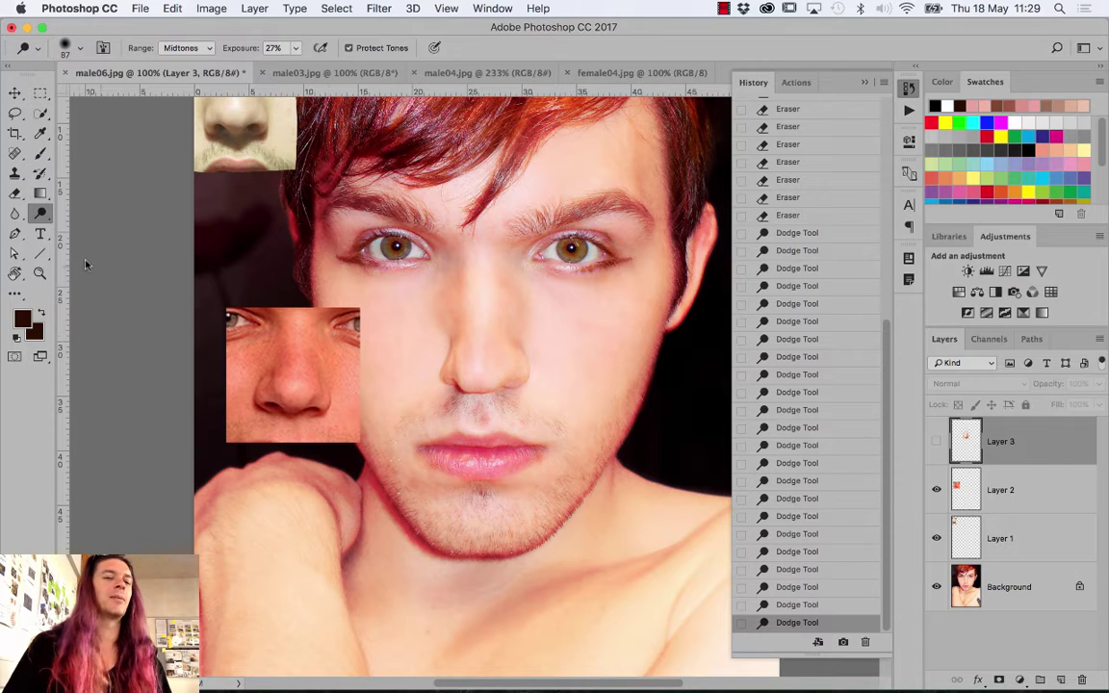
Paint original nose shading back onto the Background layer with the History Brush
click(40, 174)
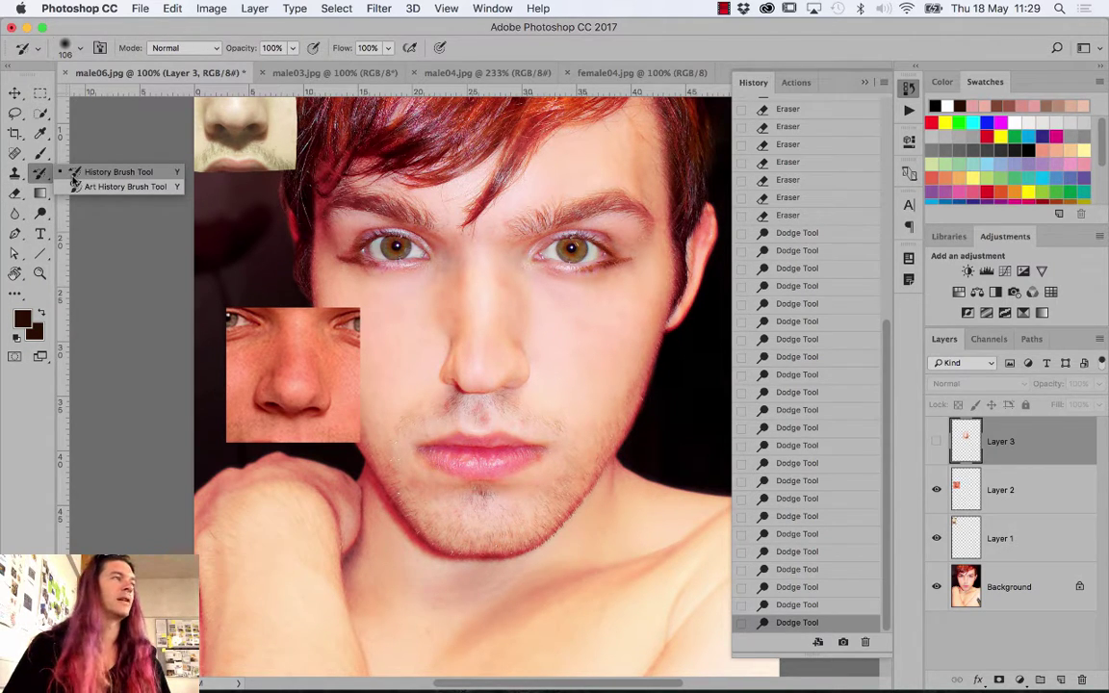
click(72, 175)
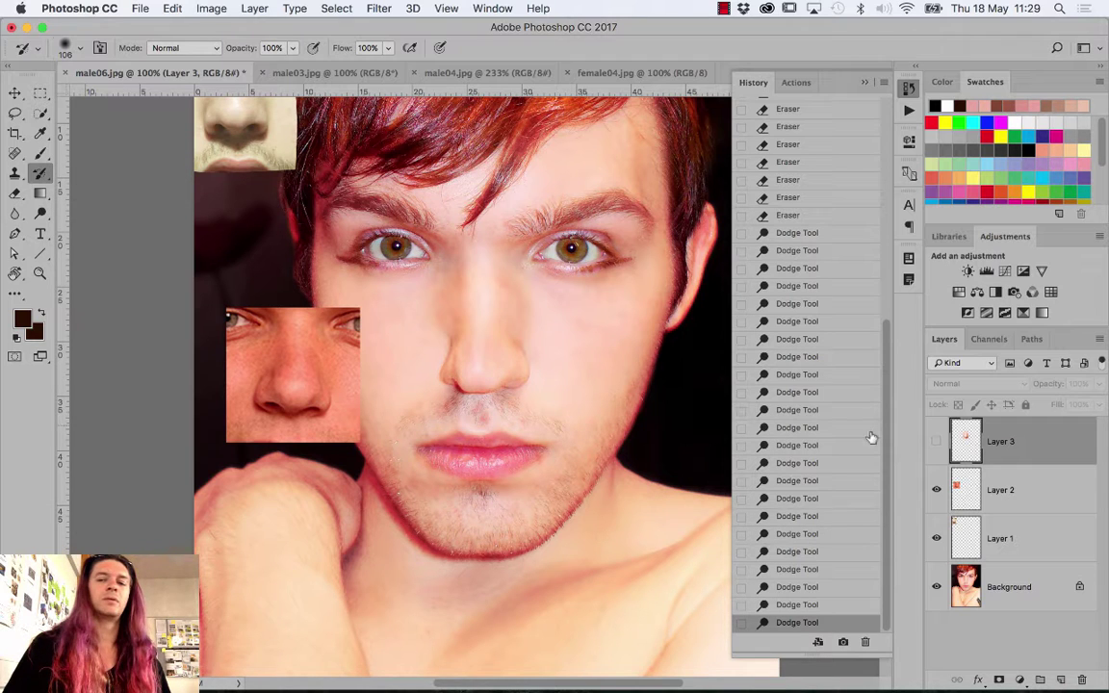
click(1028, 605)
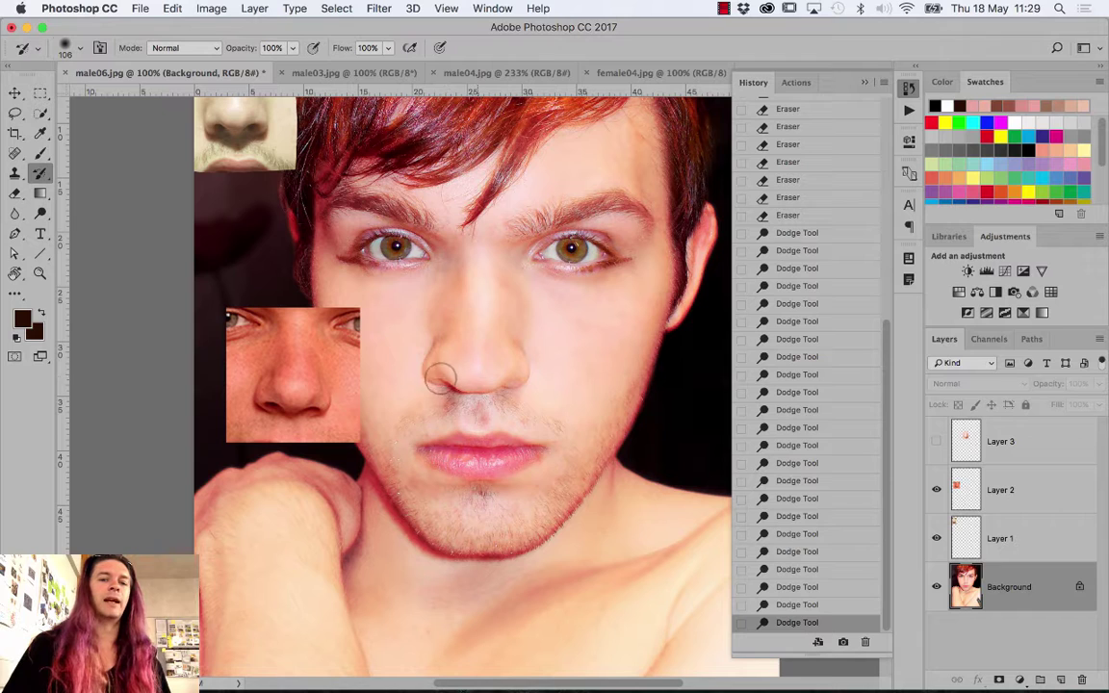
drag(451, 321, 414, 281)
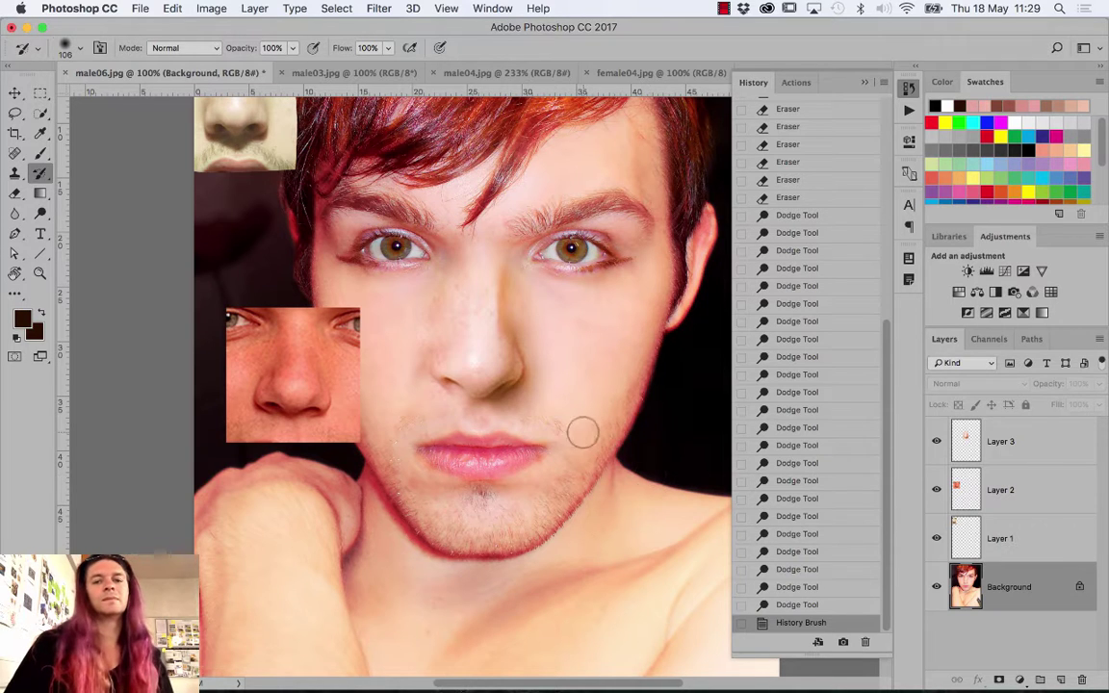
Toggle Layer 3's visibility several times to compare the nose, leaving it visible
click(936, 441)
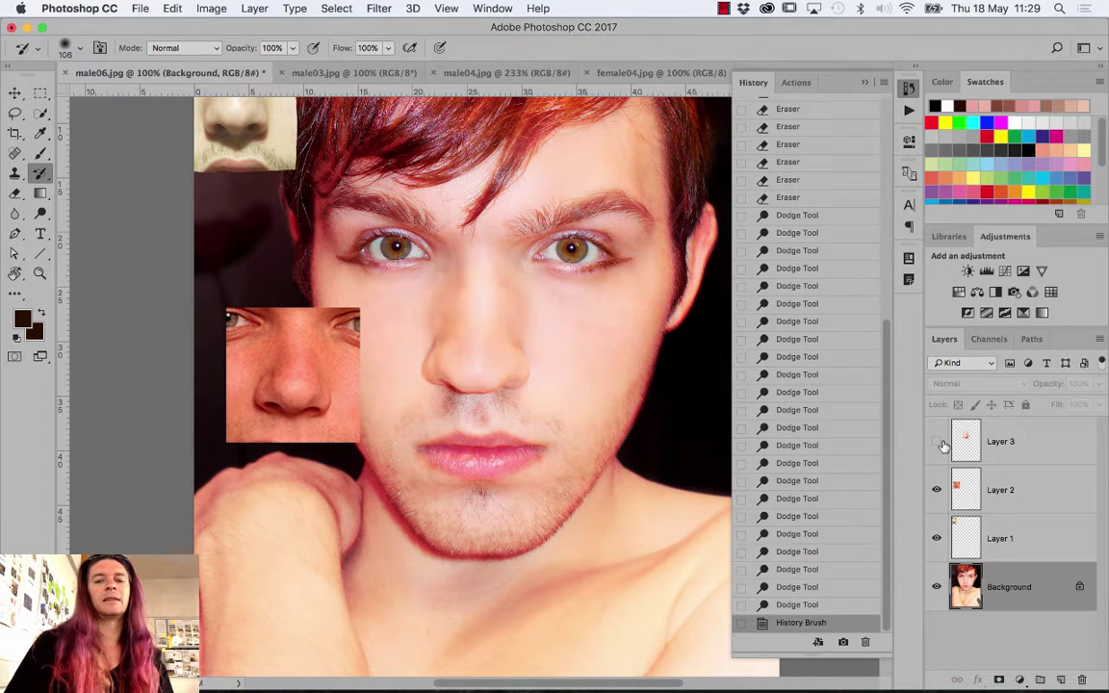
click(936, 441)
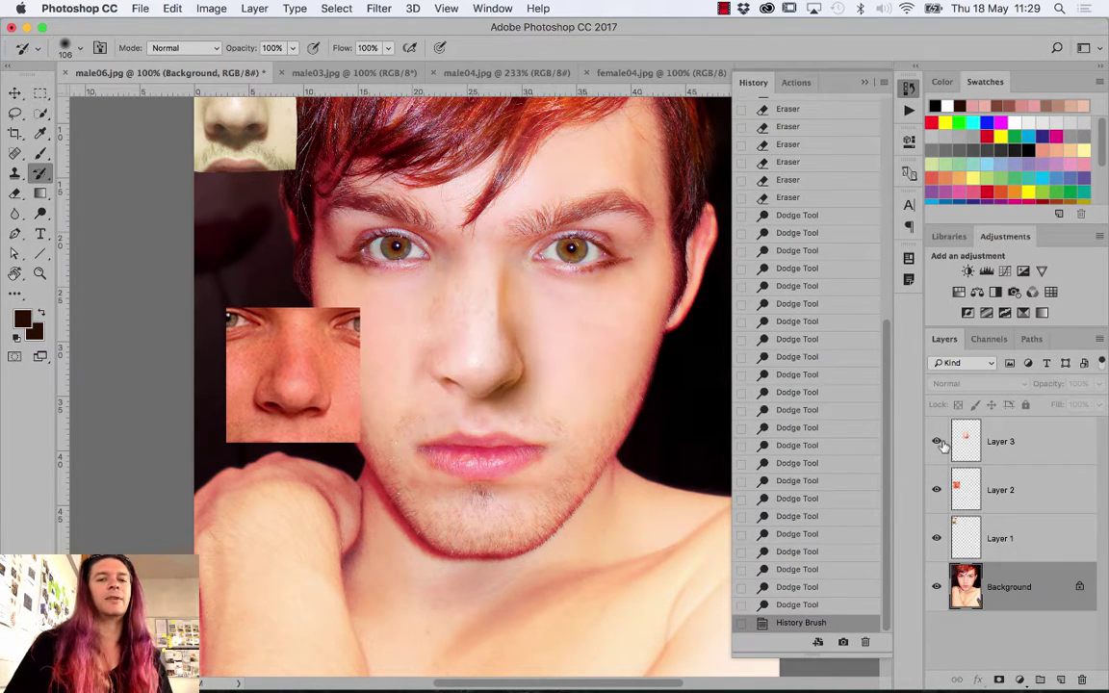
click(939, 442)
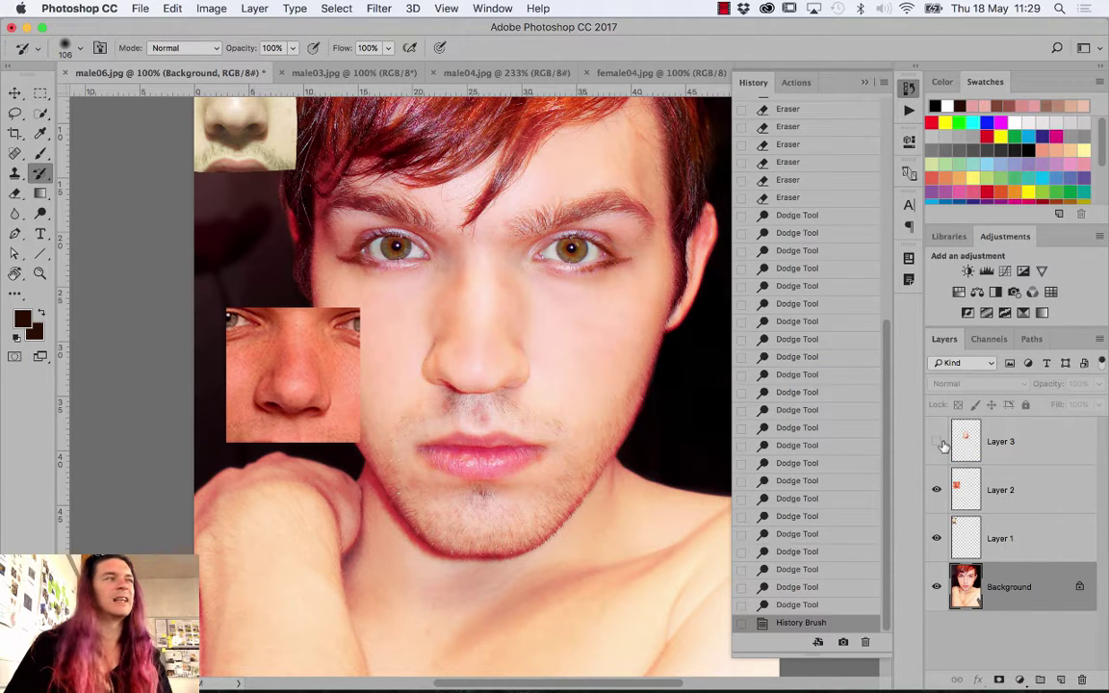
click(939, 442)
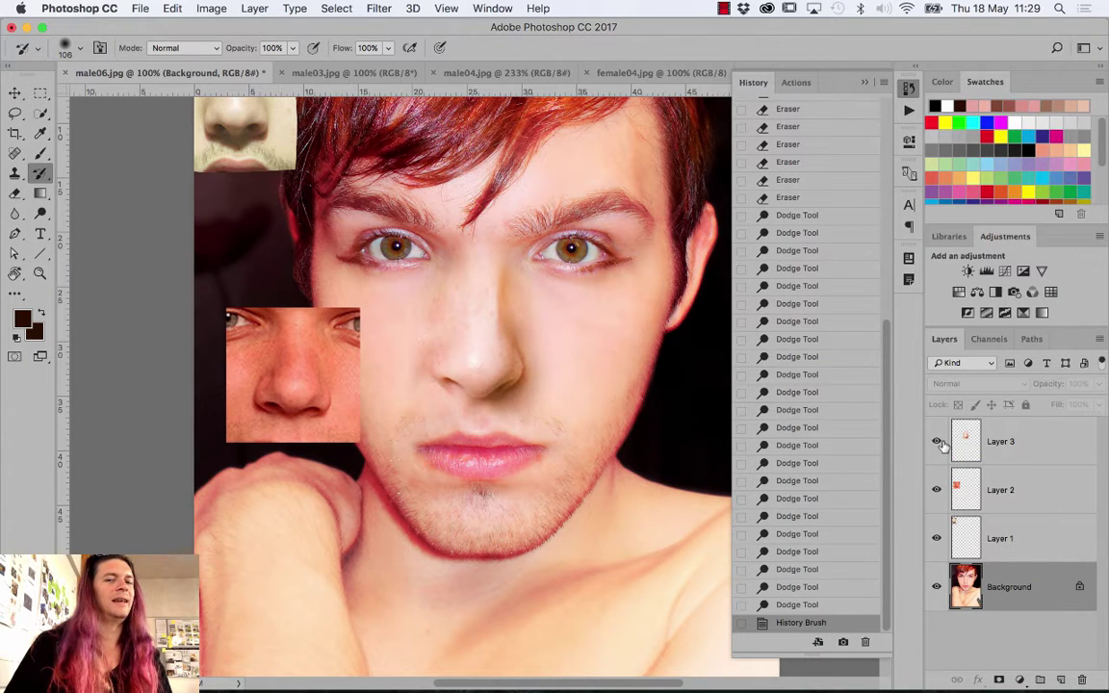
click(939, 442)
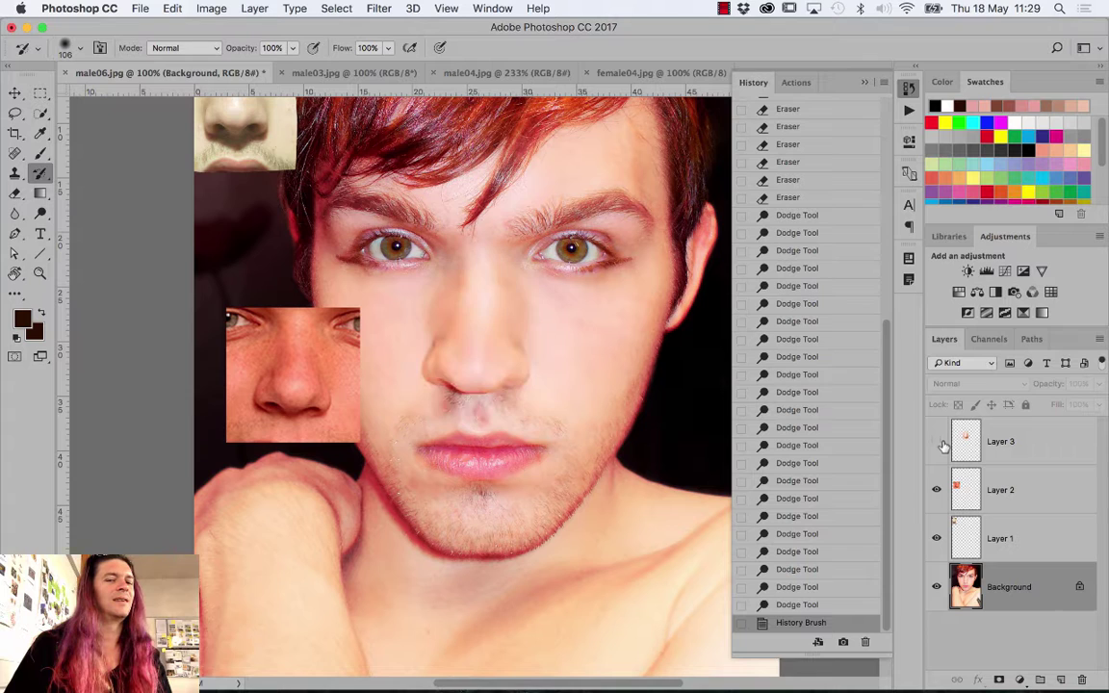
click(938, 442)
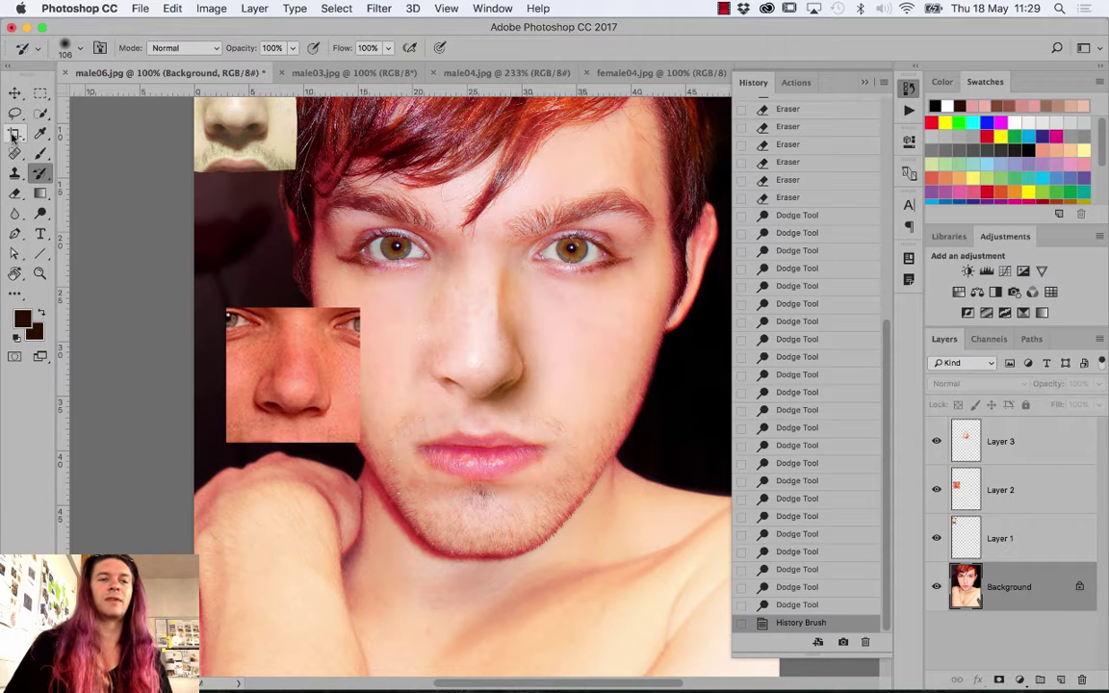
Undo the eraser strokes made on Background, then lightly erase Layer 3's patch above the lip
click(16, 193)
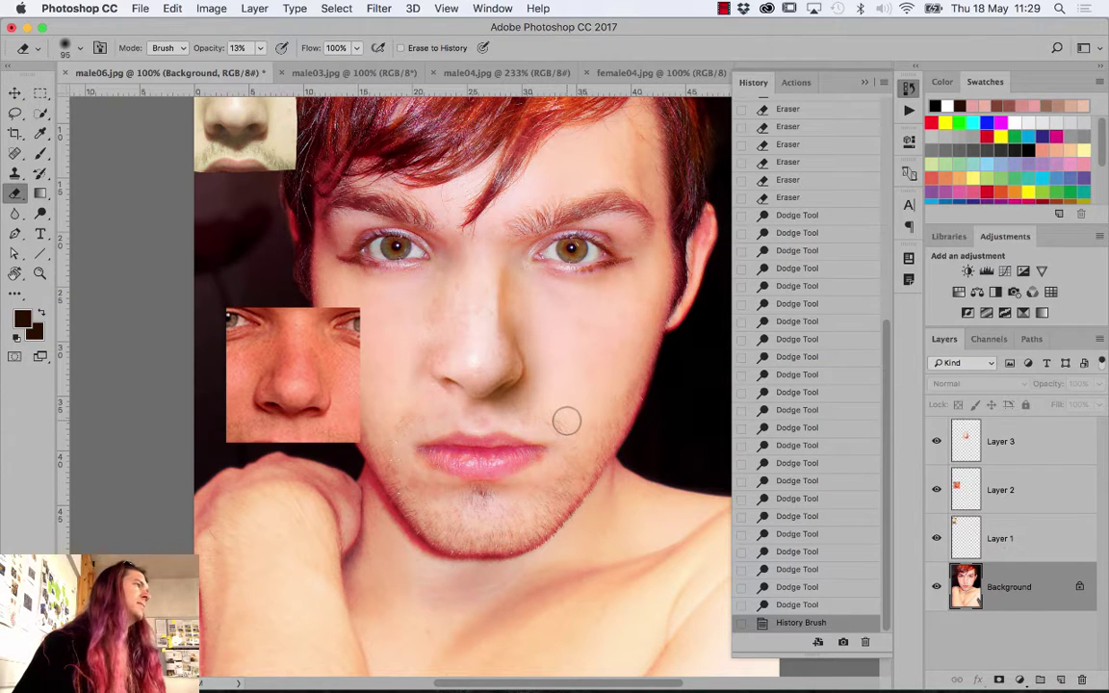
drag(461, 413, 476, 424)
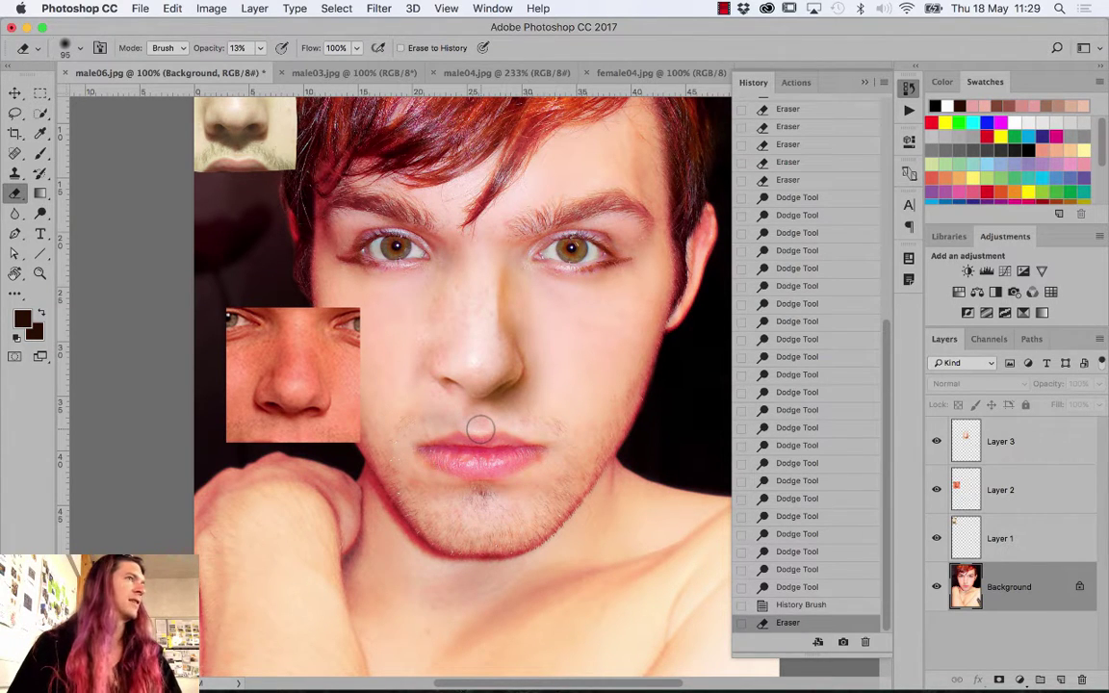
drag(471, 421, 433, 421)
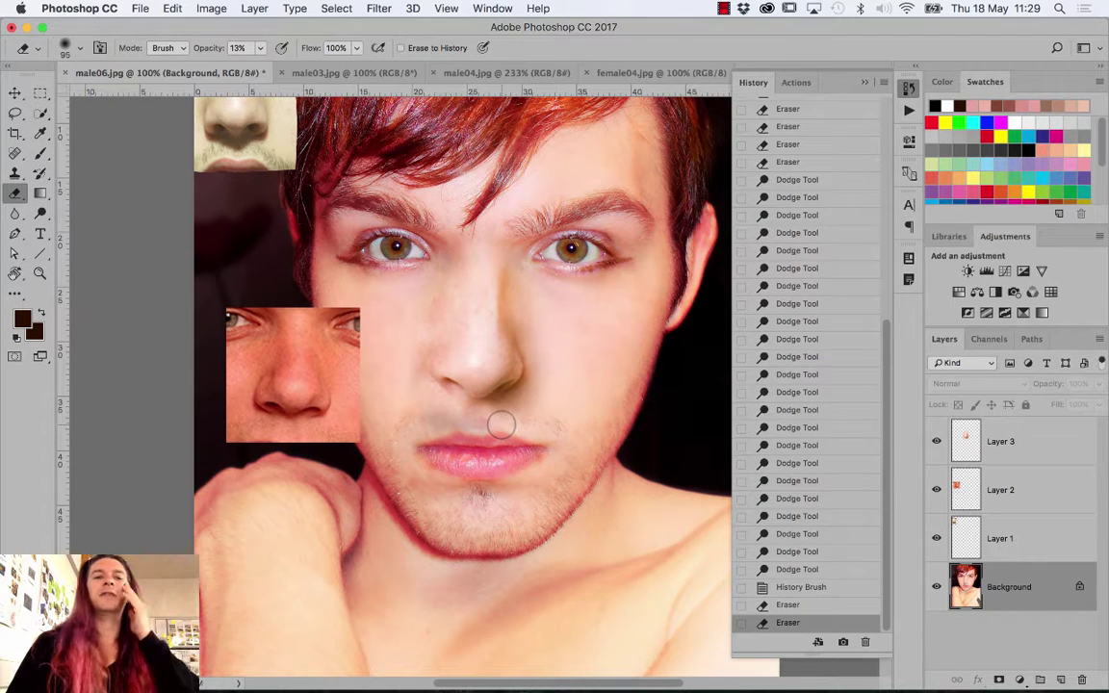
key(ctrl+alt+z)
key(ctrl+alt+z)
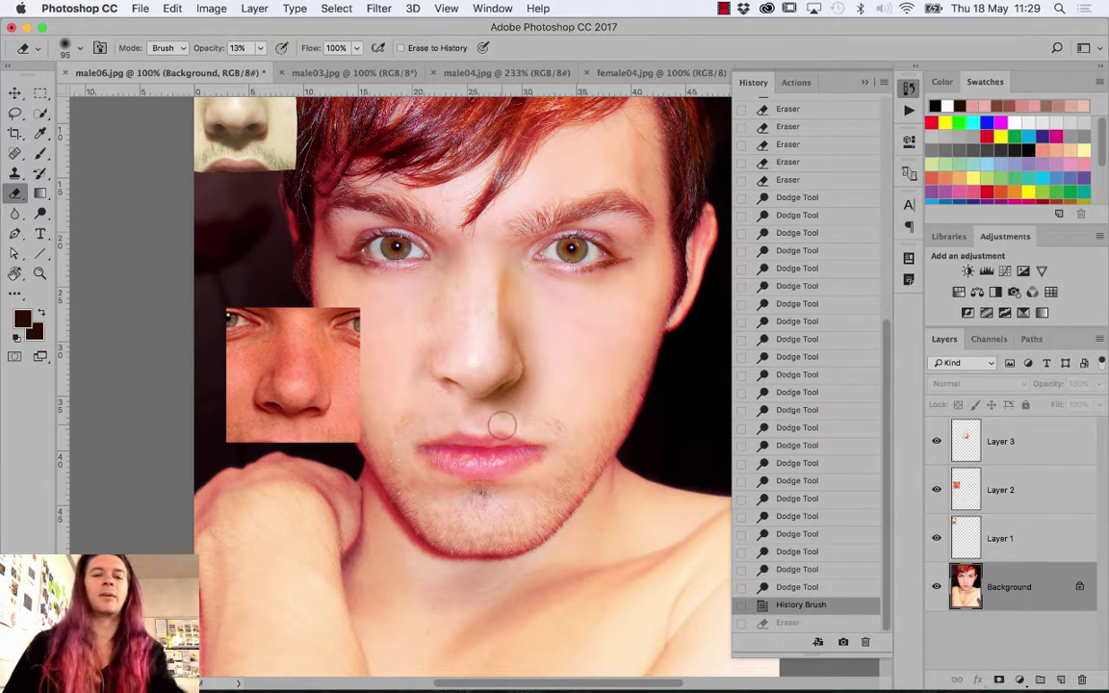
click(981, 428)
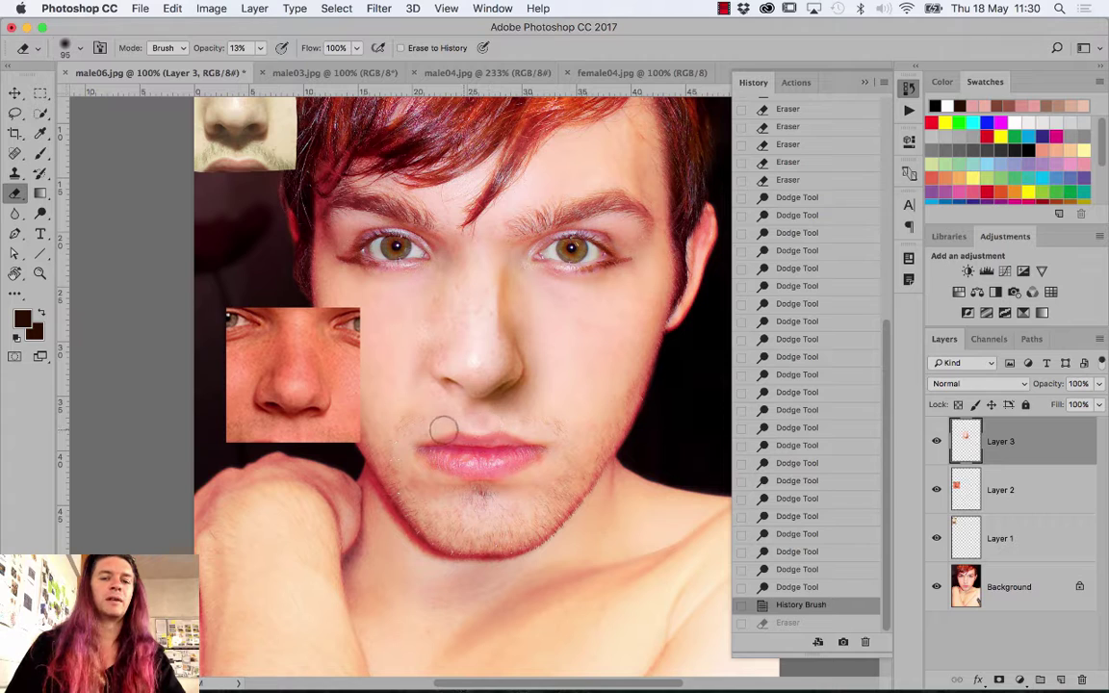
mouse_move(443, 429)
mouse_down()
mouse_move(516, 425)
mouse_move(495, 430)
mouse_up()
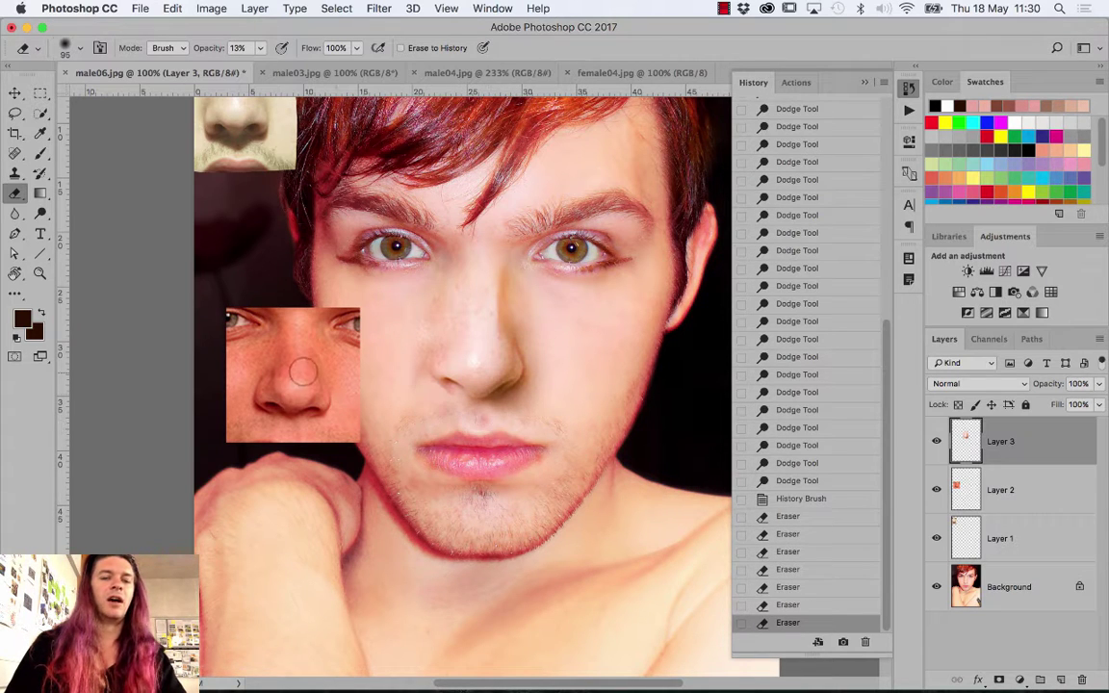
click(40, 273)
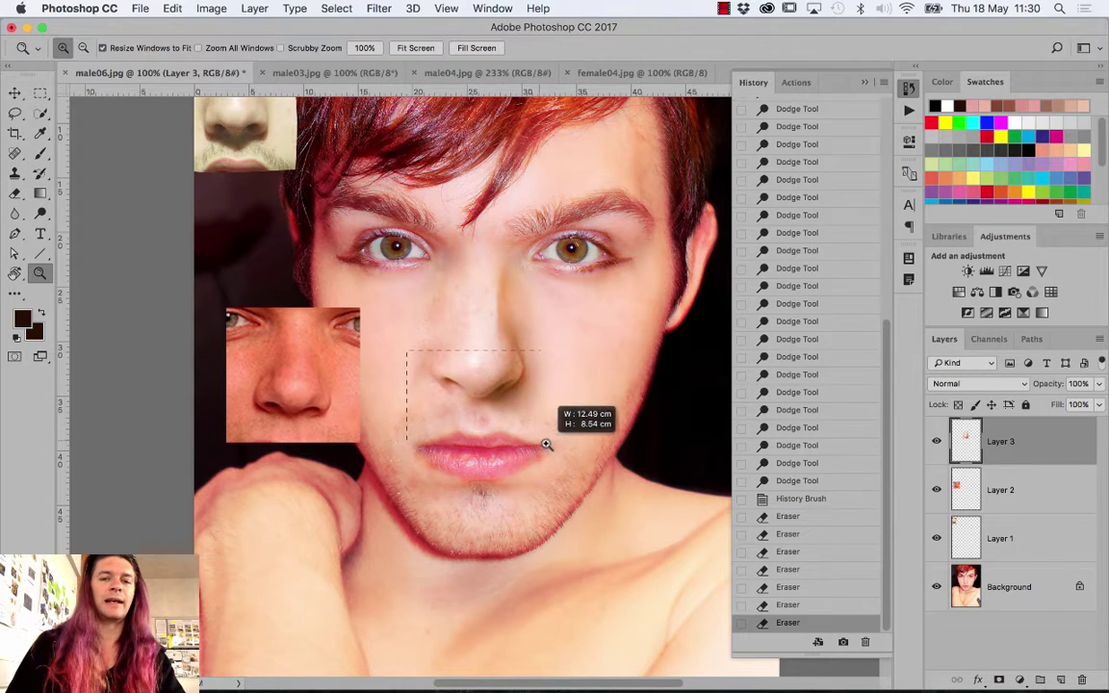
Zoom in on the nose and upper lip with a soft 95 px, 13% Eraser ready
drag(408, 348, 550, 445)
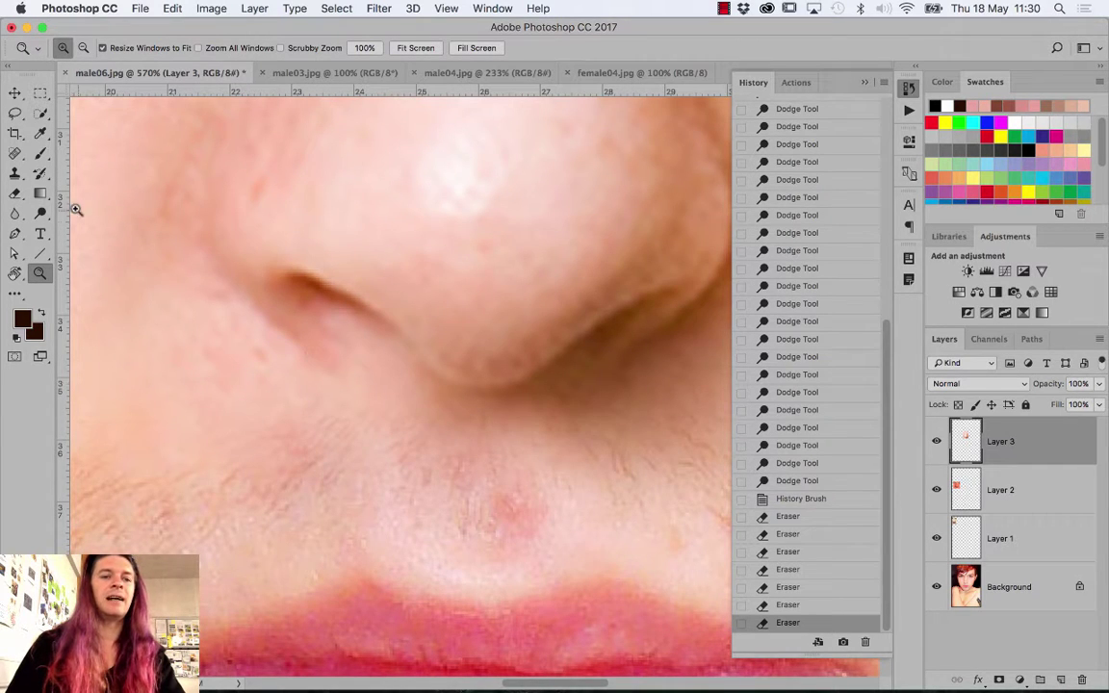
click(14, 193)
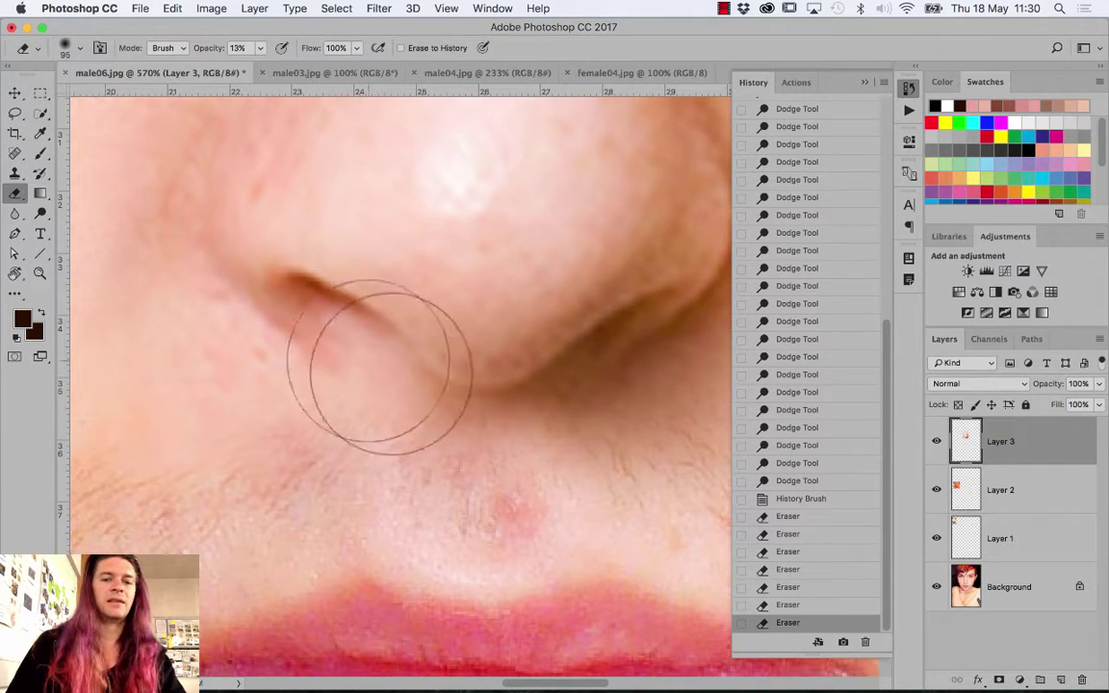
right_click(394, 371)
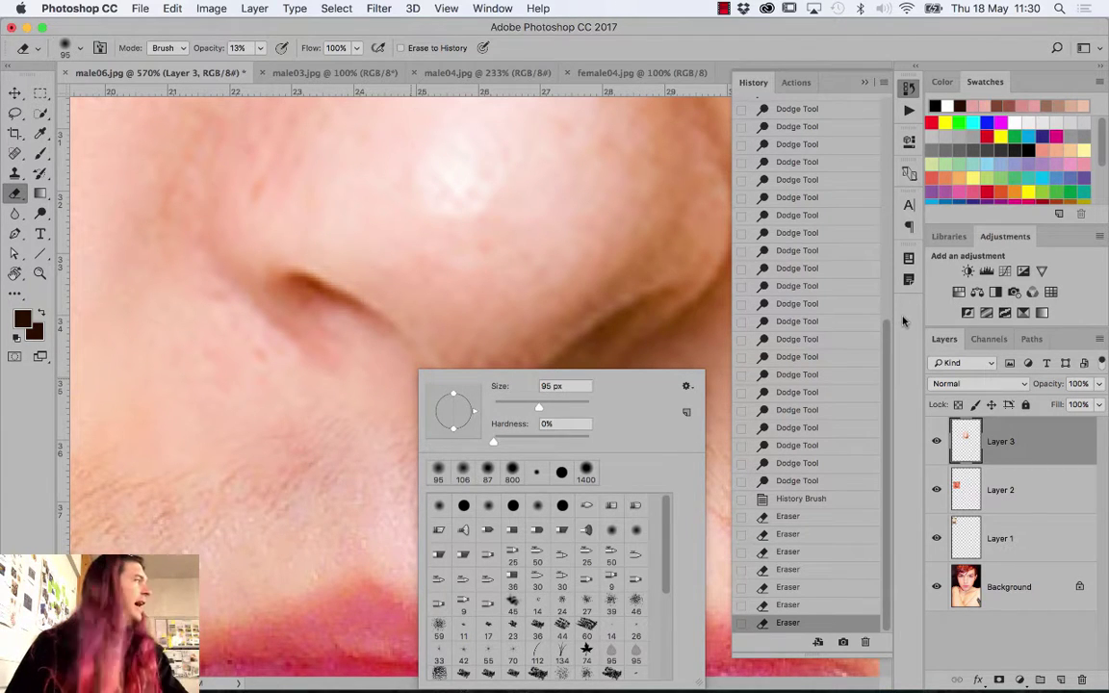
key(Escape)
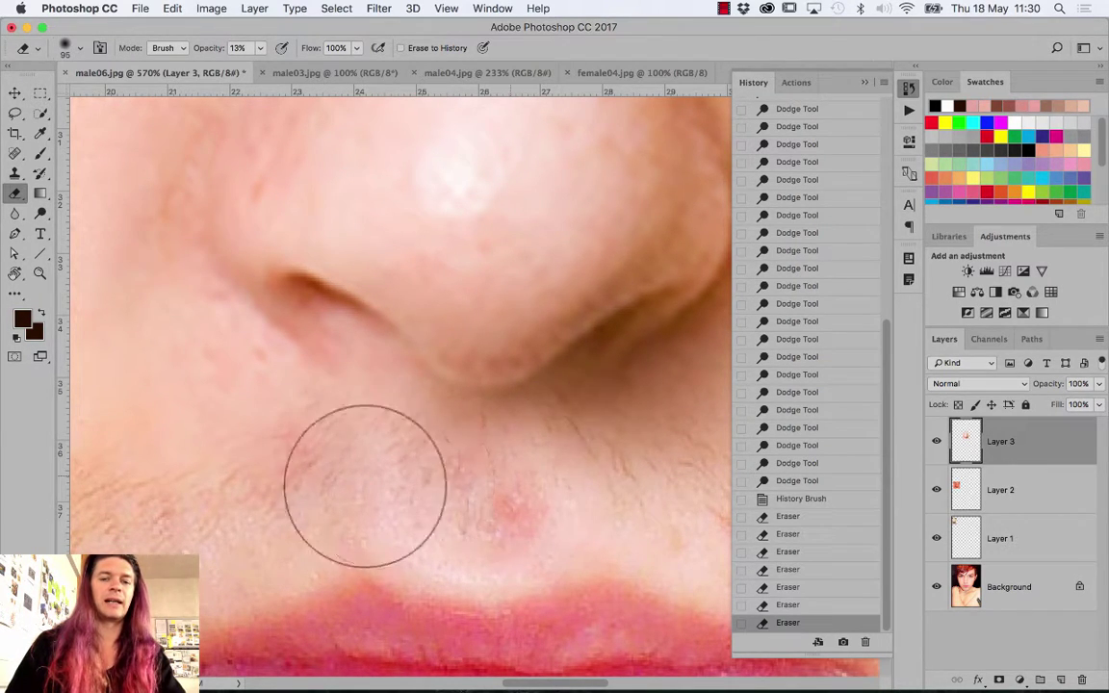
Erase the patch hair above the upper lip, then undo the last strokes
drag(471, 483, 547, 482)
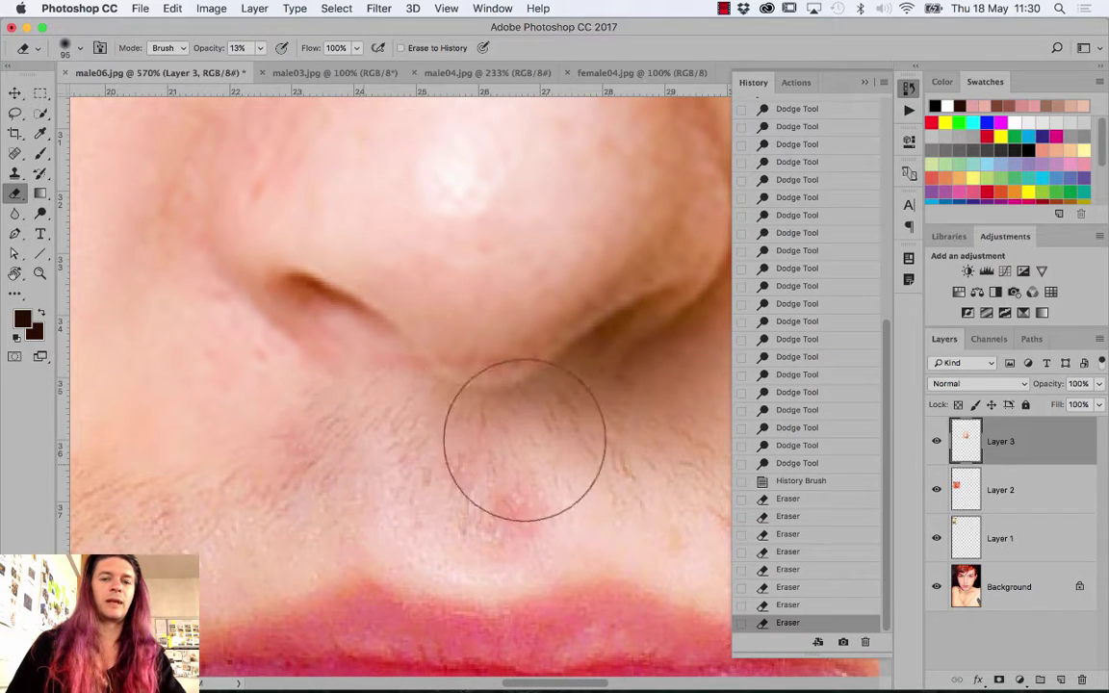
mouse_move(562, 464)
mouse_down()
mouse_move(355, 470)
mouse_move(459, 470)
mouse_up()
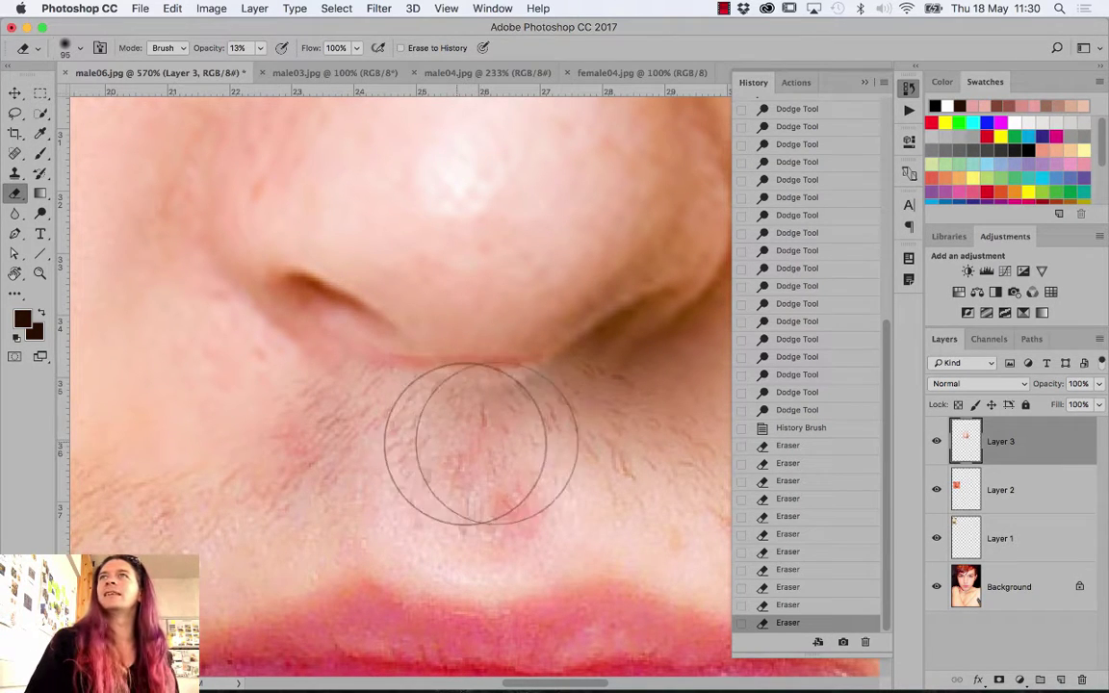
drag(491, 442, 400, 435)
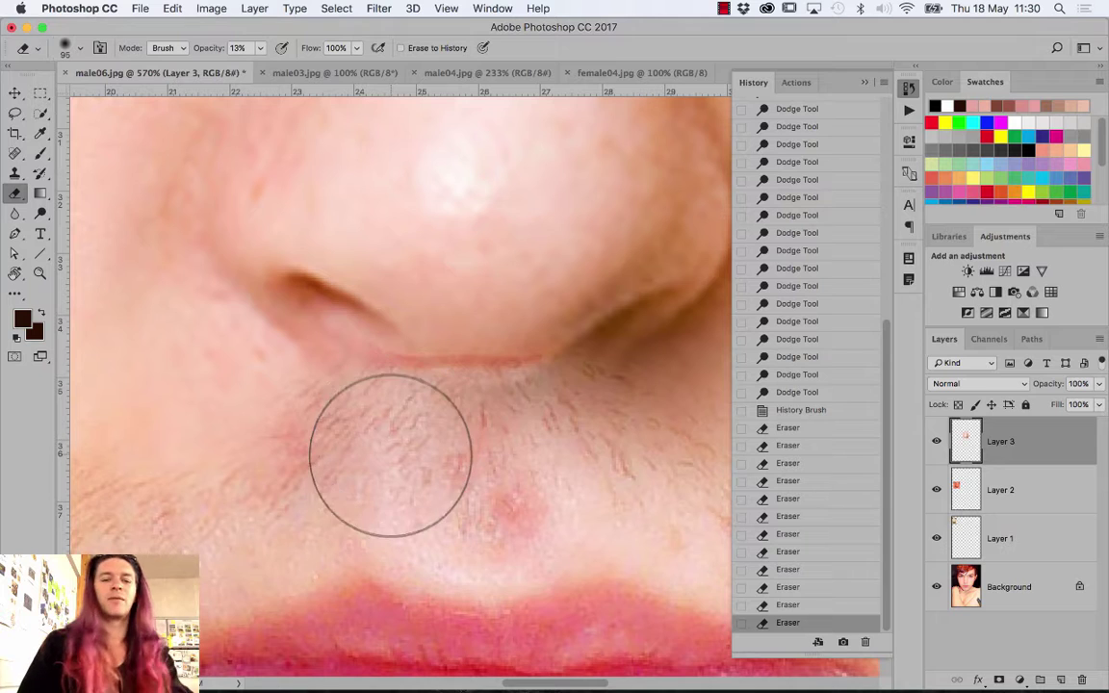
key(super+alt+z)
key(super+alt+z)
key(super+alt+z)
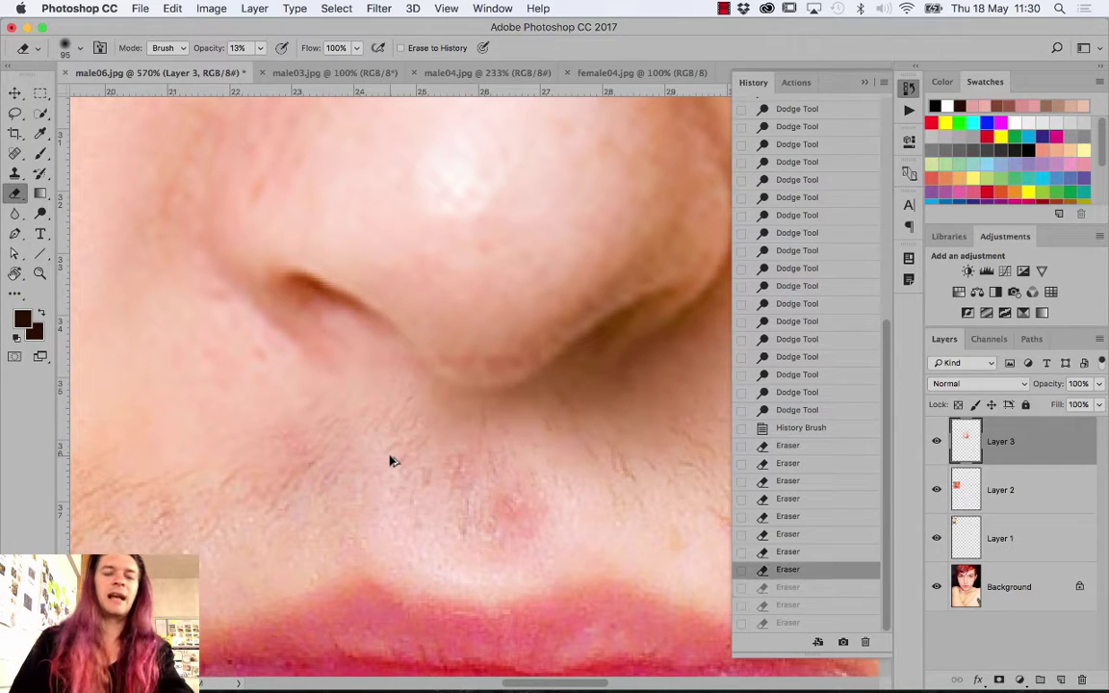
key(super+alt+z)
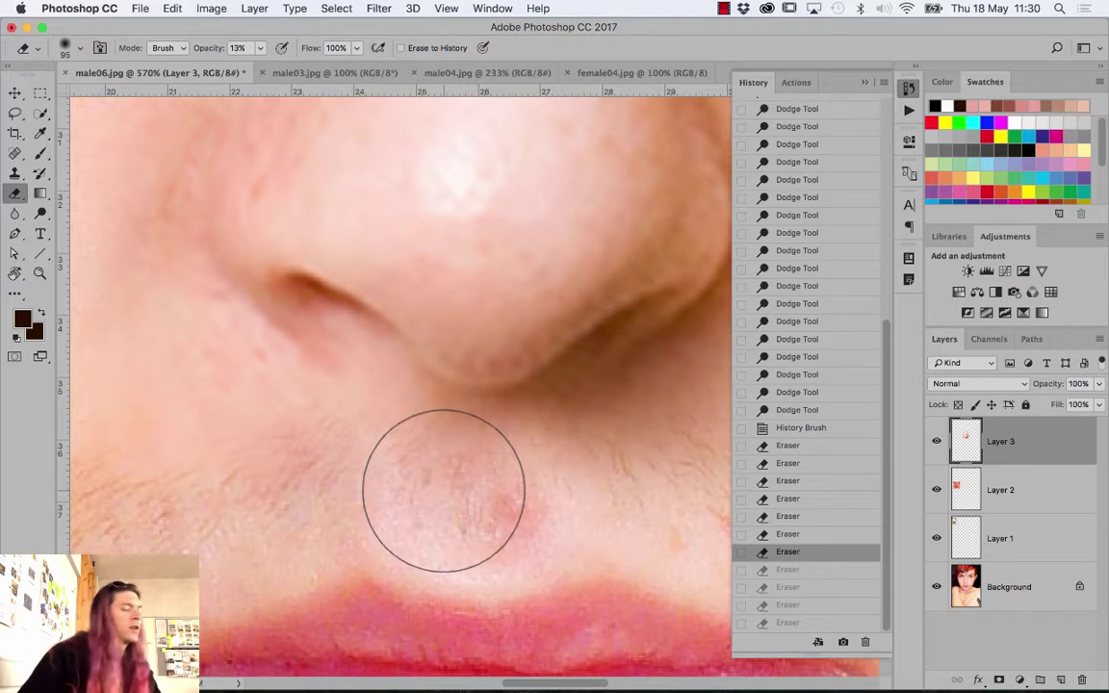
Harden the Eraser and erase the patch and fine hairs around the red spot
right_click(446, 490)
drag(578, 438, 603, 441)
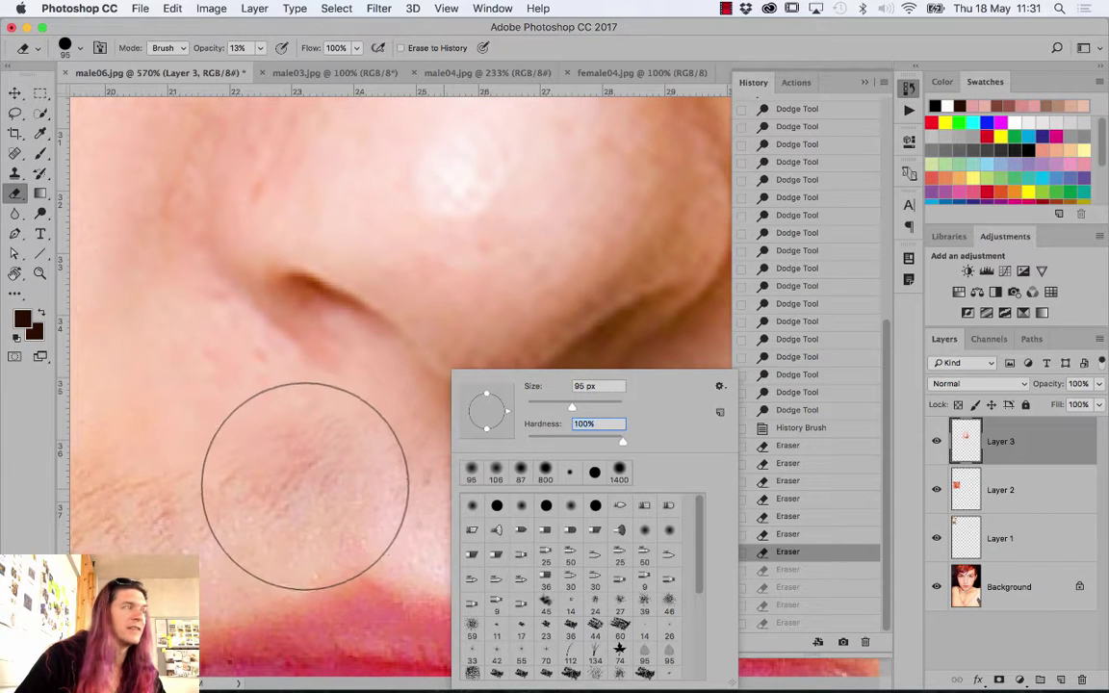
click(274, 537)
drag(289, 527, 332, 529)
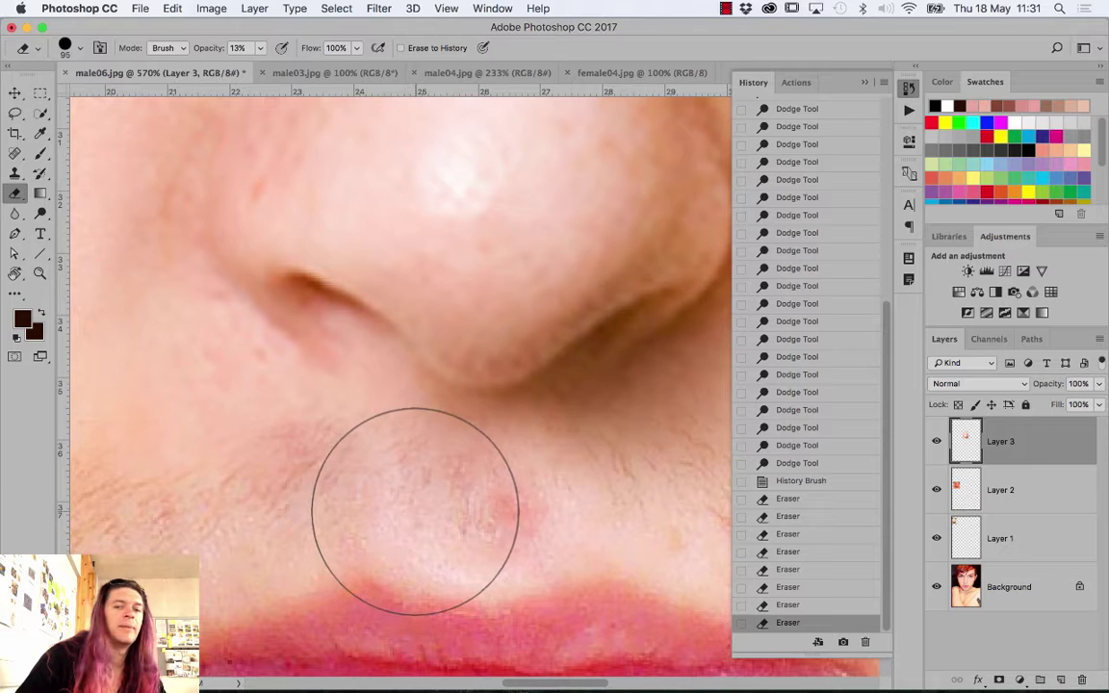
mouse_move(441, 500)
mouse_down()
mouse_move(481, 505)
mouse_move(452, 495)
mouse_move(475, 488)
mouse_move(496, 503)
mouse_up()
drag(503, 497, 470, 544)
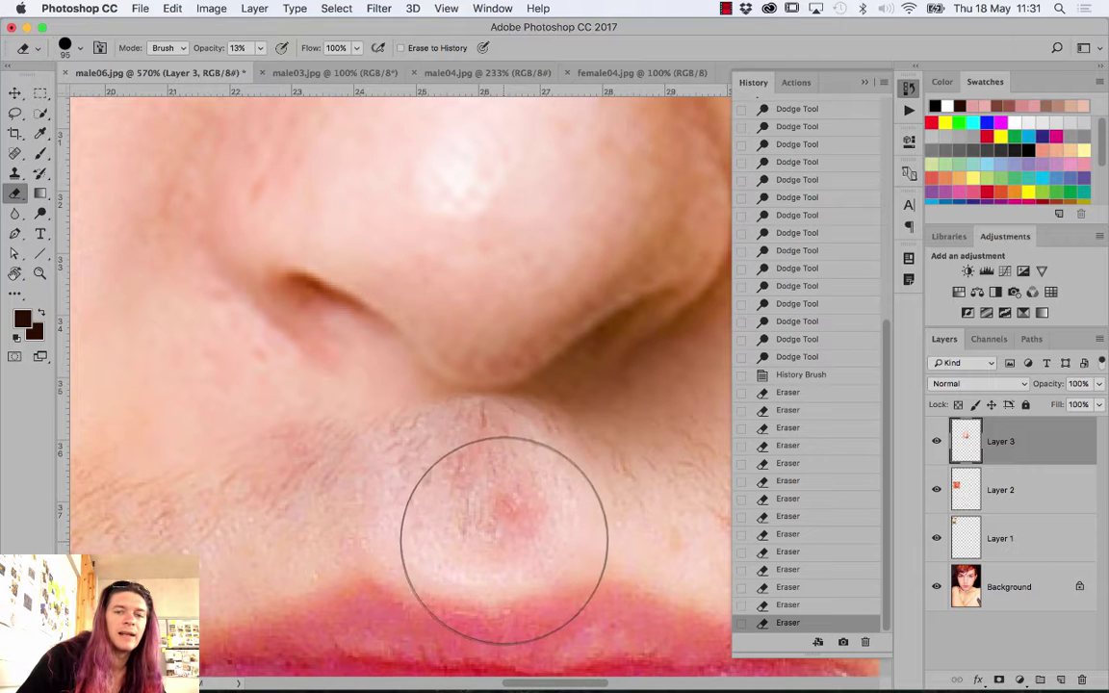
mouse_move(515, 495)
mouse_down()
mouse_move(532, 494)
mouse_move(528, 482)
mouse_up()
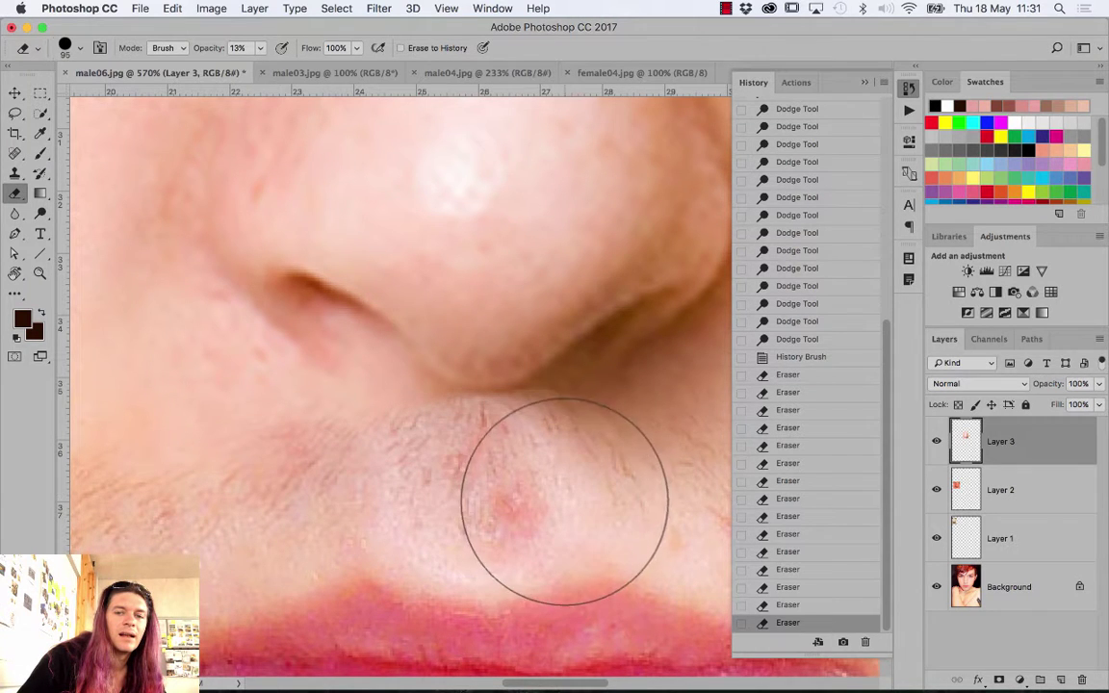
mouse_move(589, 507)
mouse_down()
mouse_move(421, 542)
mouse_move(421, 494)
mouse_move(414, 507)
mouse_move(377, 512)
mouse_up()
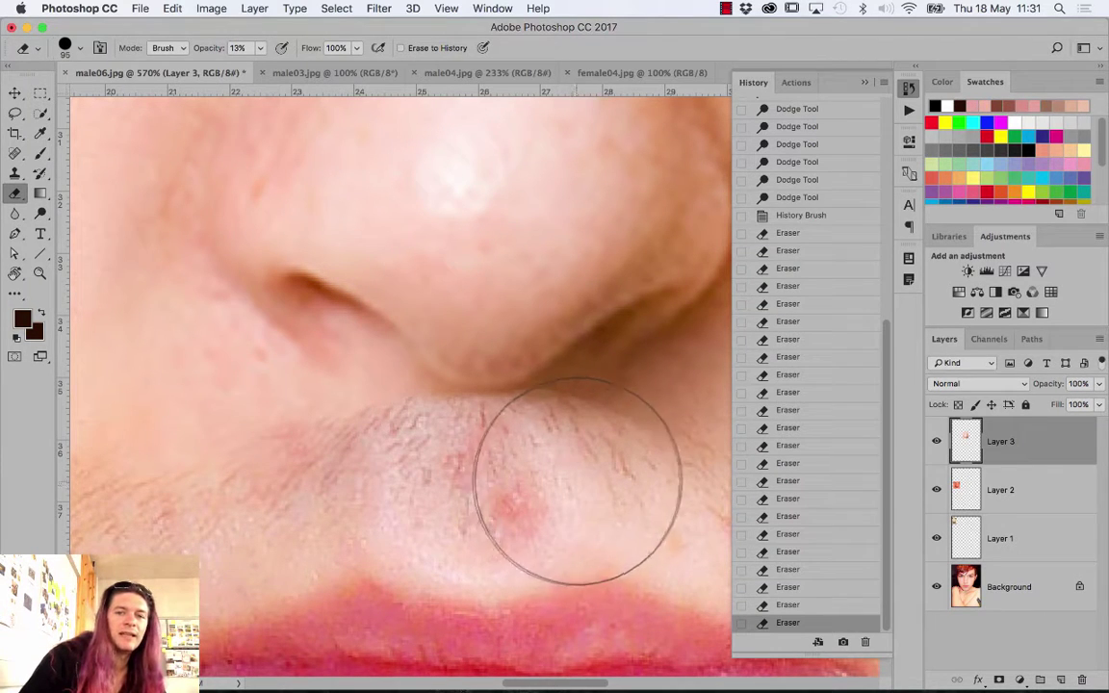
drag(569, 469, 569, 487)
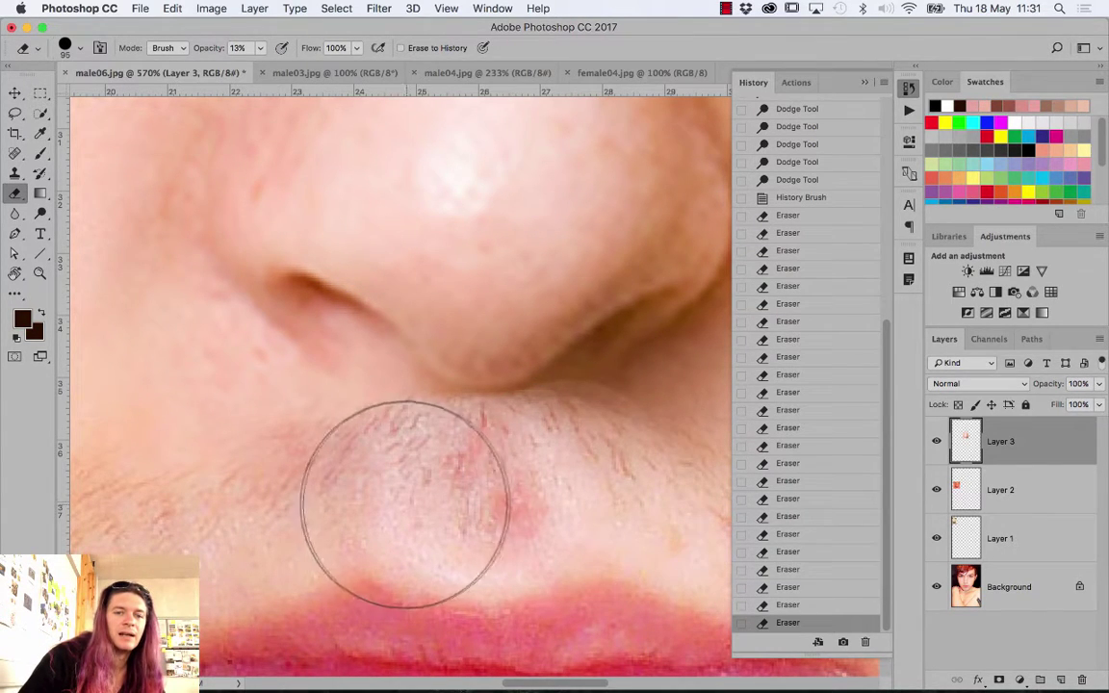
drag(408, 505, 376, 487)
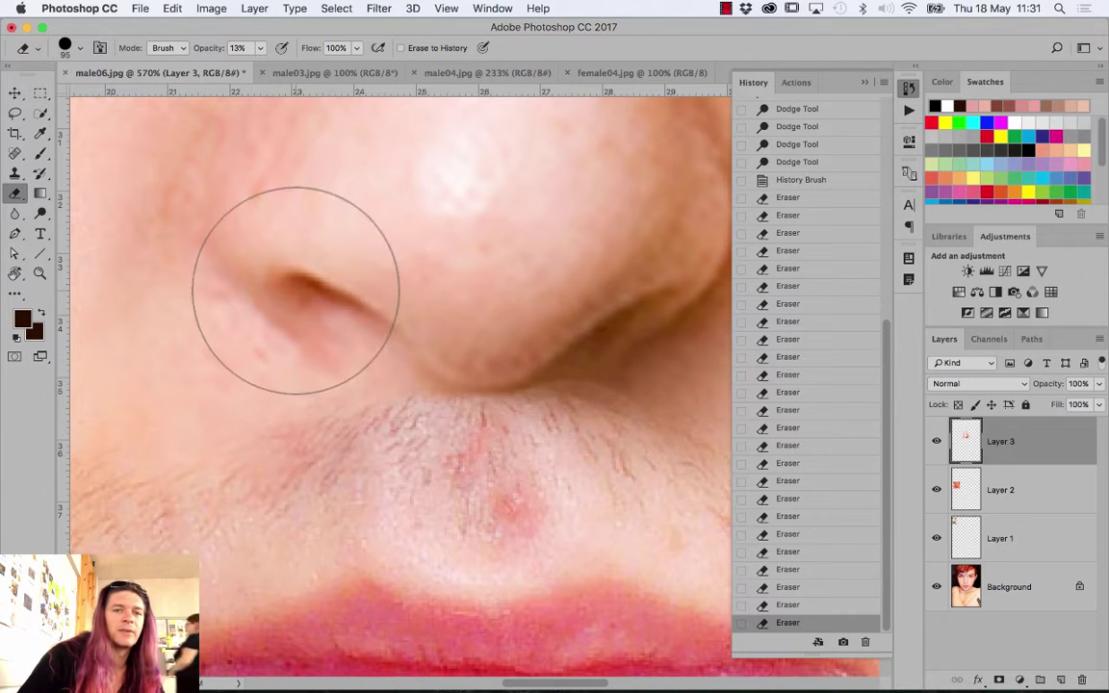
With a smaller, 36% hardness Eraser, soften the patch along the nose shadow and zoom out
right_click(597, 429)
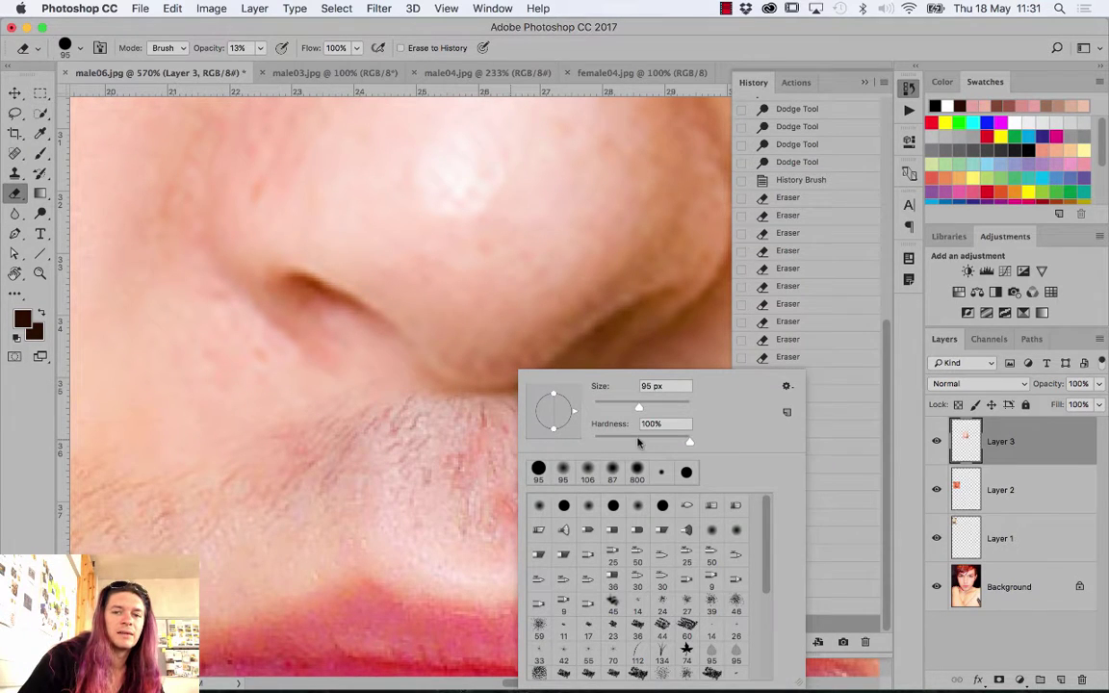
drag(637, 442, 628, 441)
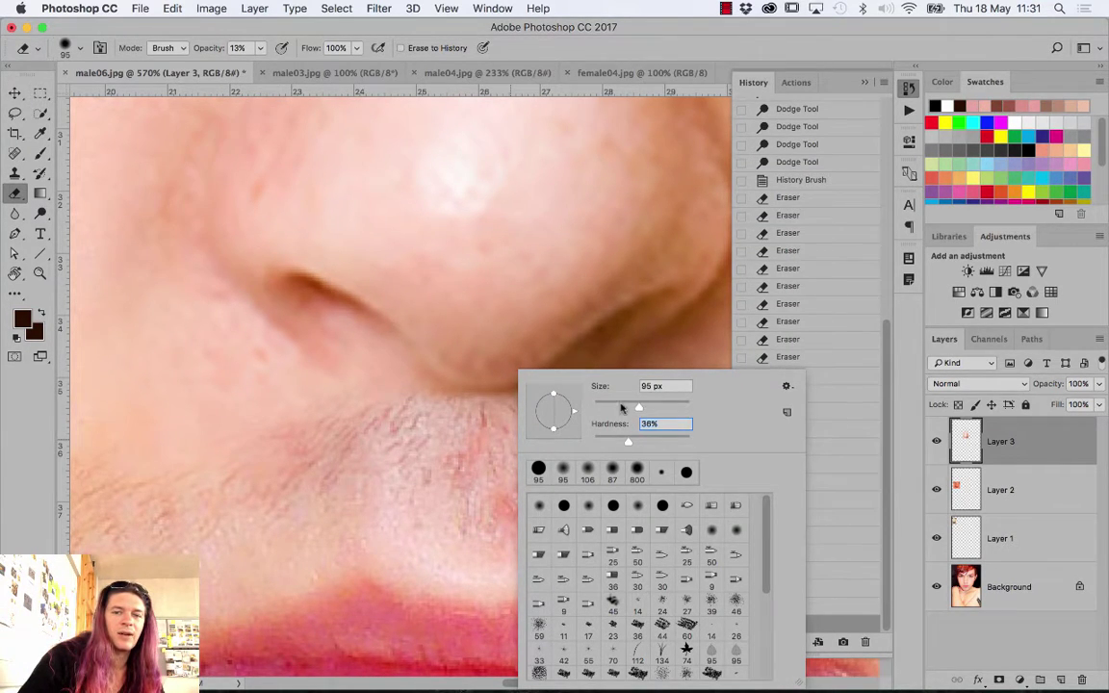
click(620, 408)
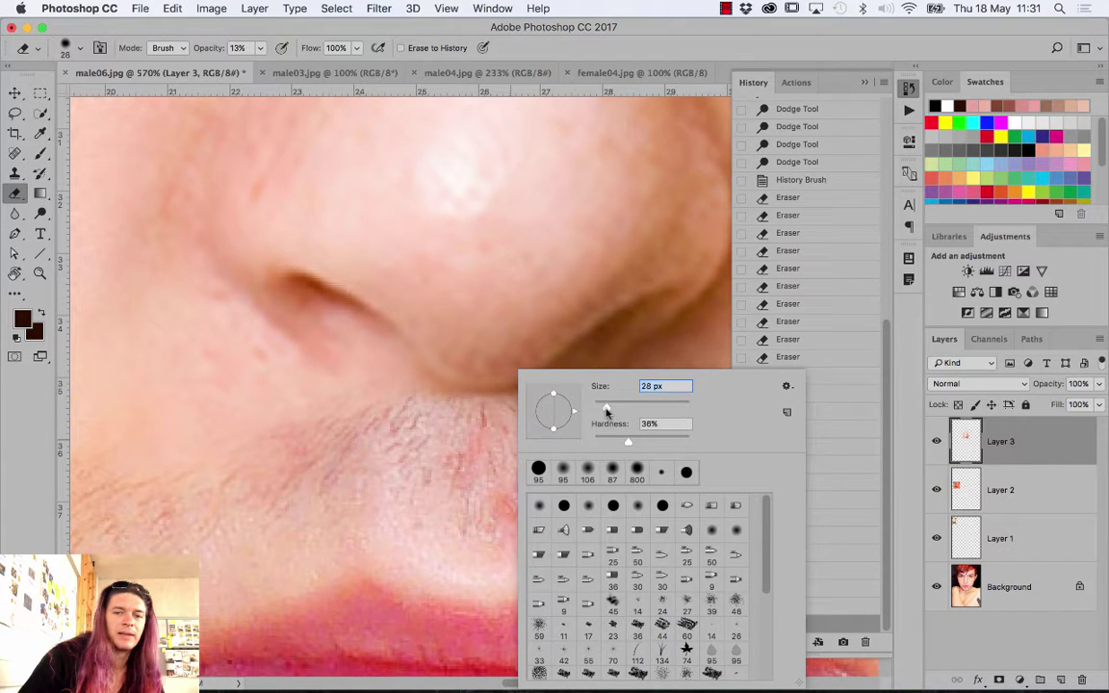
click(389, 408)
mouse_move(415, 425)
mouse_down()
mouse_move(440, 427)
mouse_move(395, 403)
mouse_move(430, 410)
mouse_move(277, 401)
mouse_move(260, 438)
mouse_up()
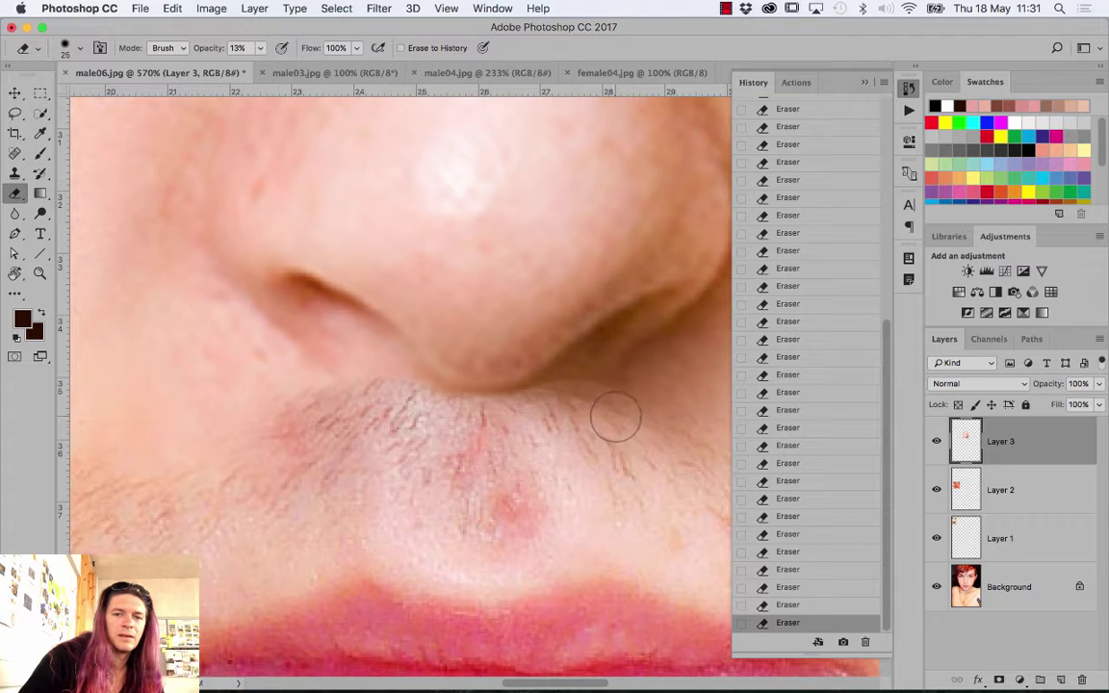
mouse_move(616, 417)
mouse_down()
mouse_move(636, 396)
mouse_move(611, 408)
mouse_move(639, 422)
mouse_move(644, 403)
mouse_move(672, 412)
mouse_move(673, 390)
mouse_move(681, 424)
mouse_up()
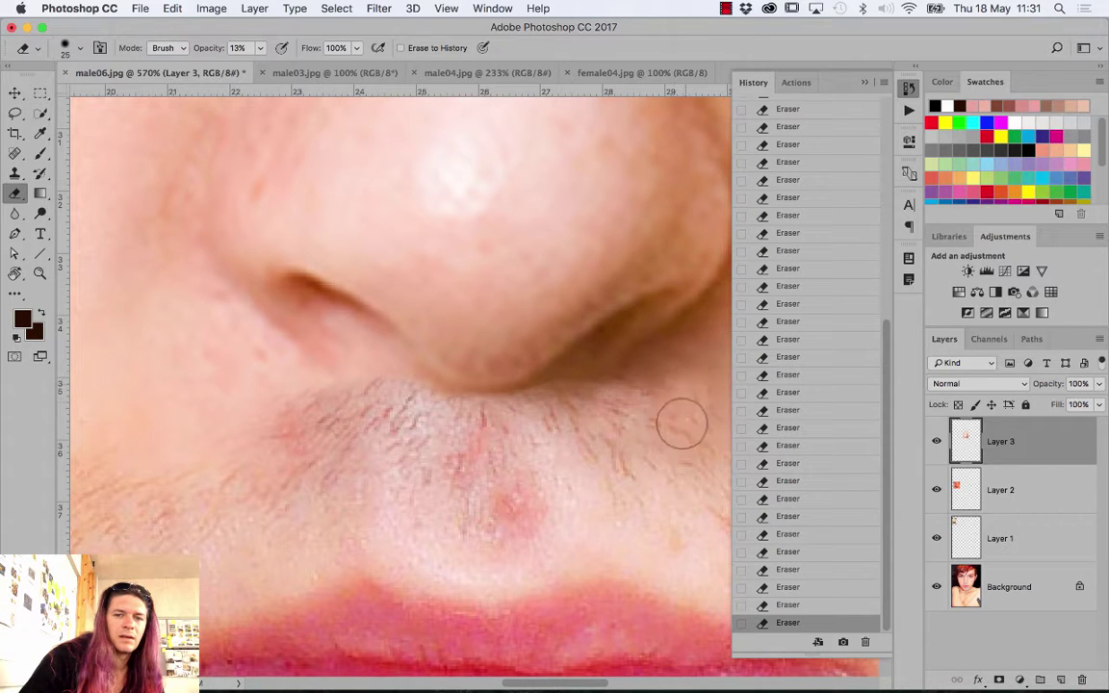
key(super+minus)
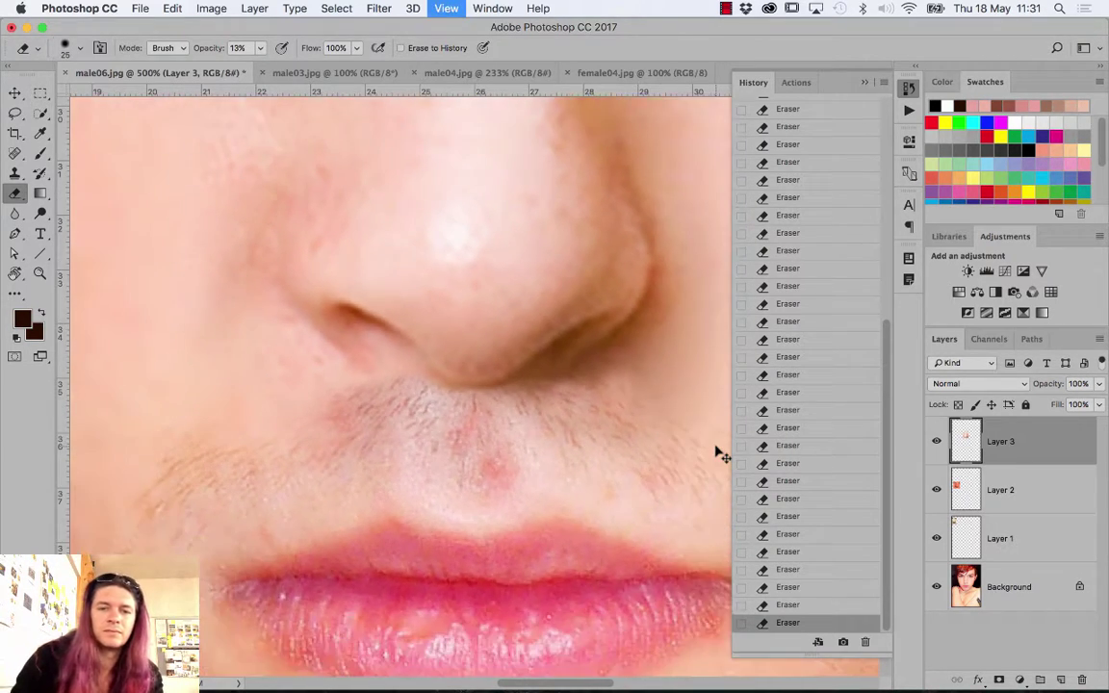
key(super+minus)
key(super+minus)
key(super+minus)
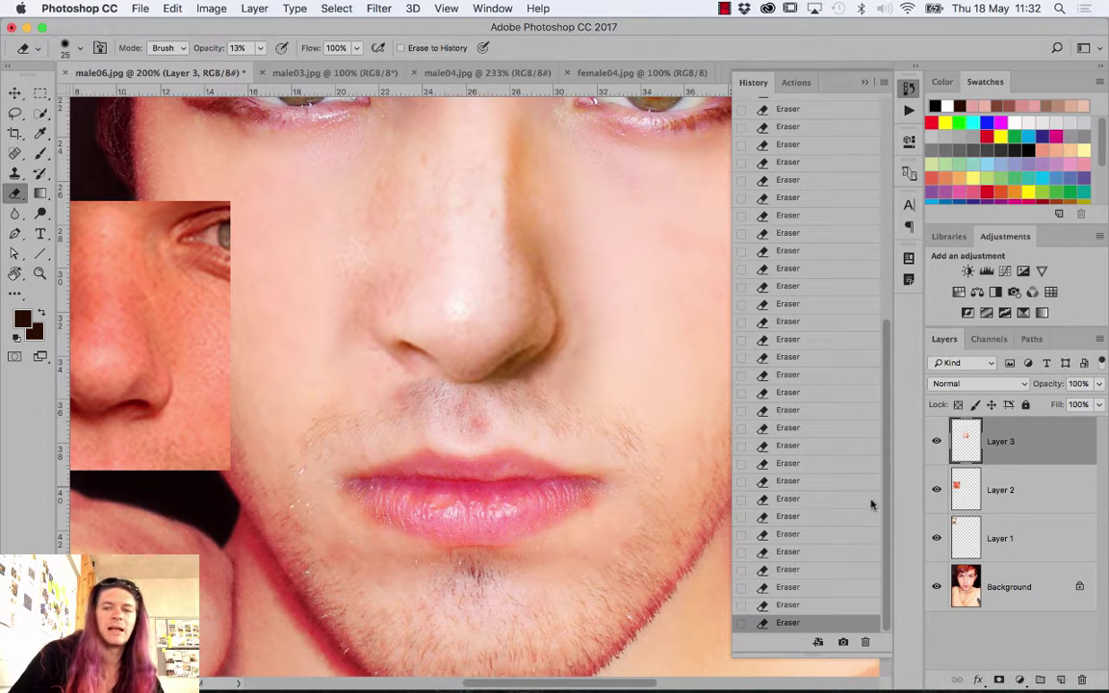
Apply a Forward Warp Liquify to the Background layer's nose
click(1001, 574)
click(375, 9)
mouse_move(392, 221)
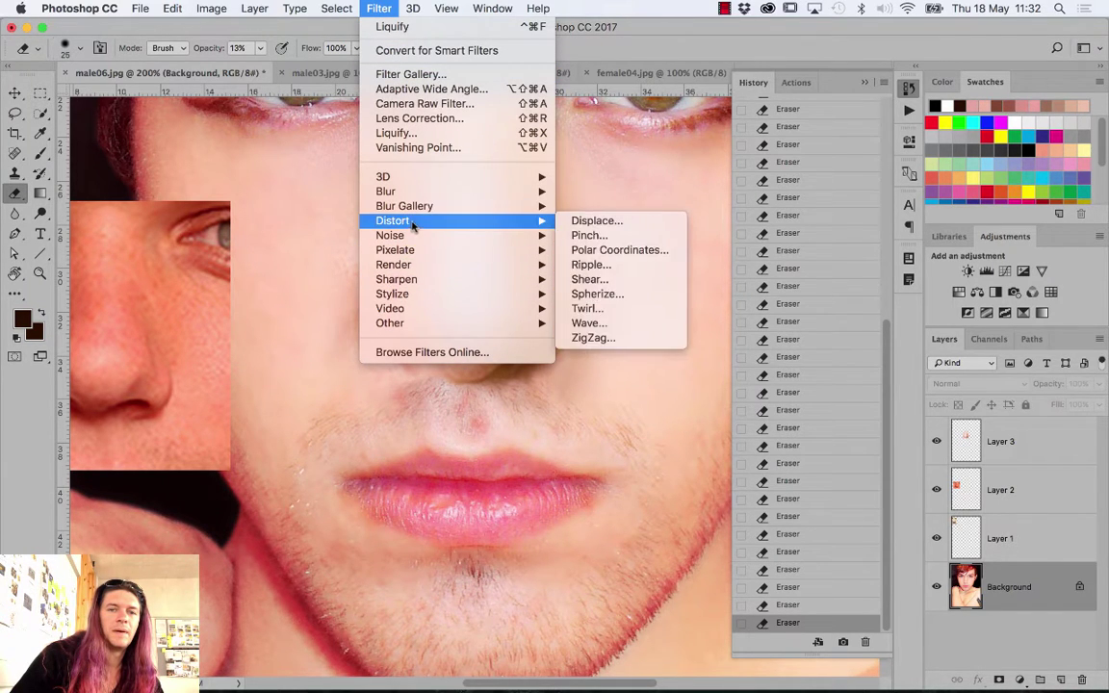
click(416, 135)
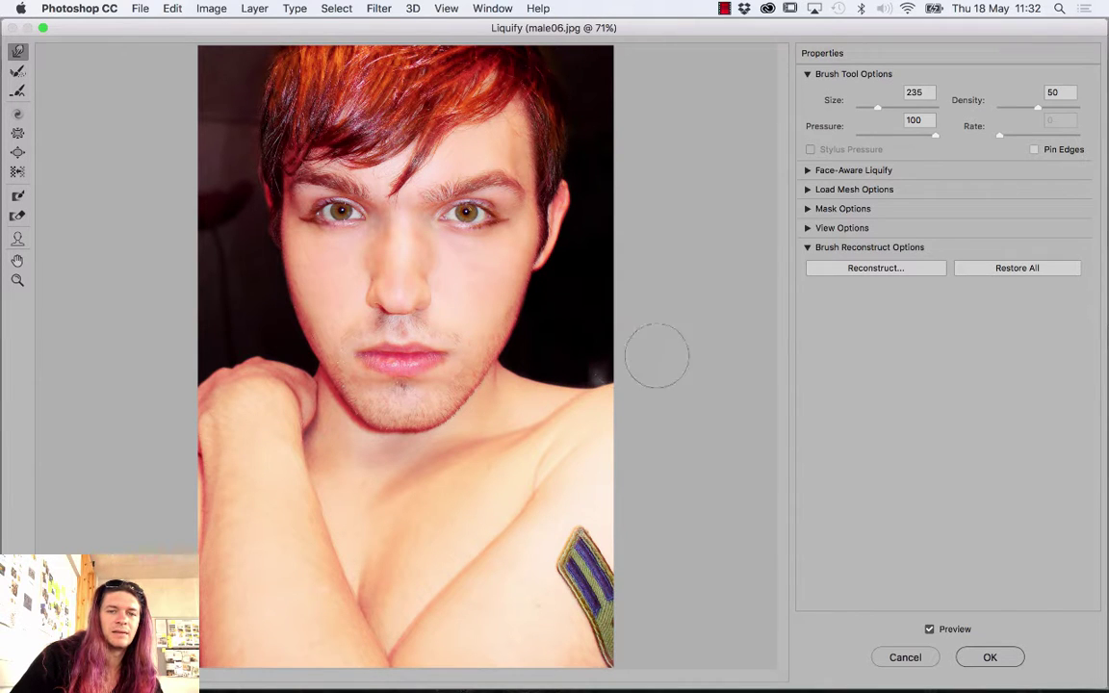
click(986, 651)
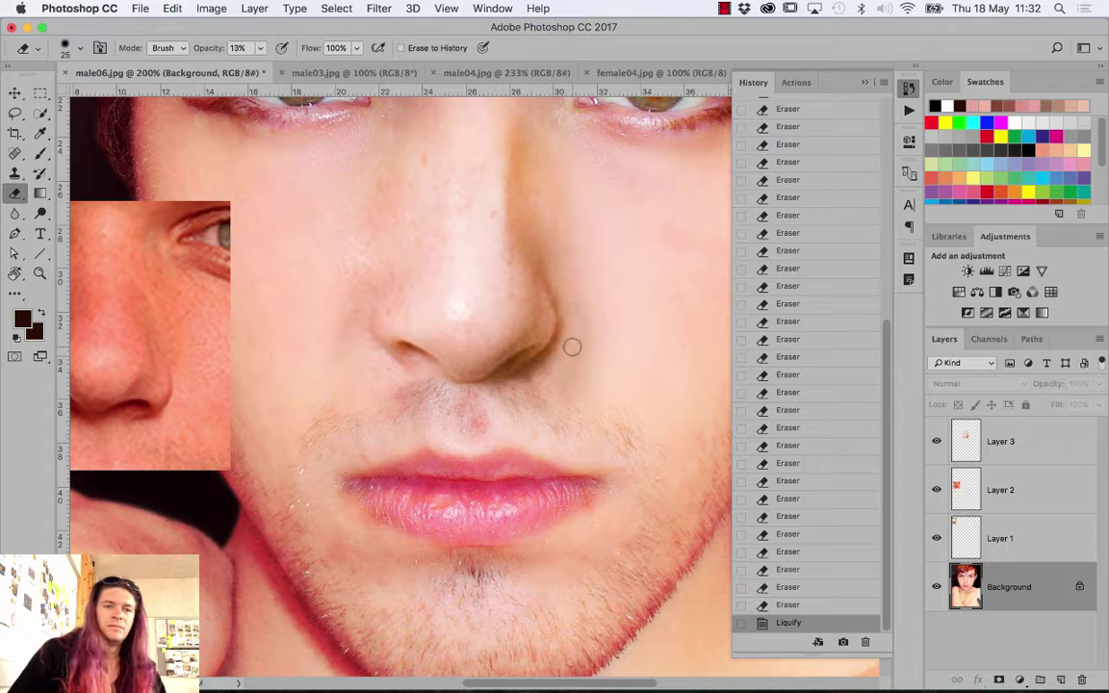
Undo an accidental Background erase and erase Layer 3's patch along the nose shadow
drag(577, 344, 590, 387)
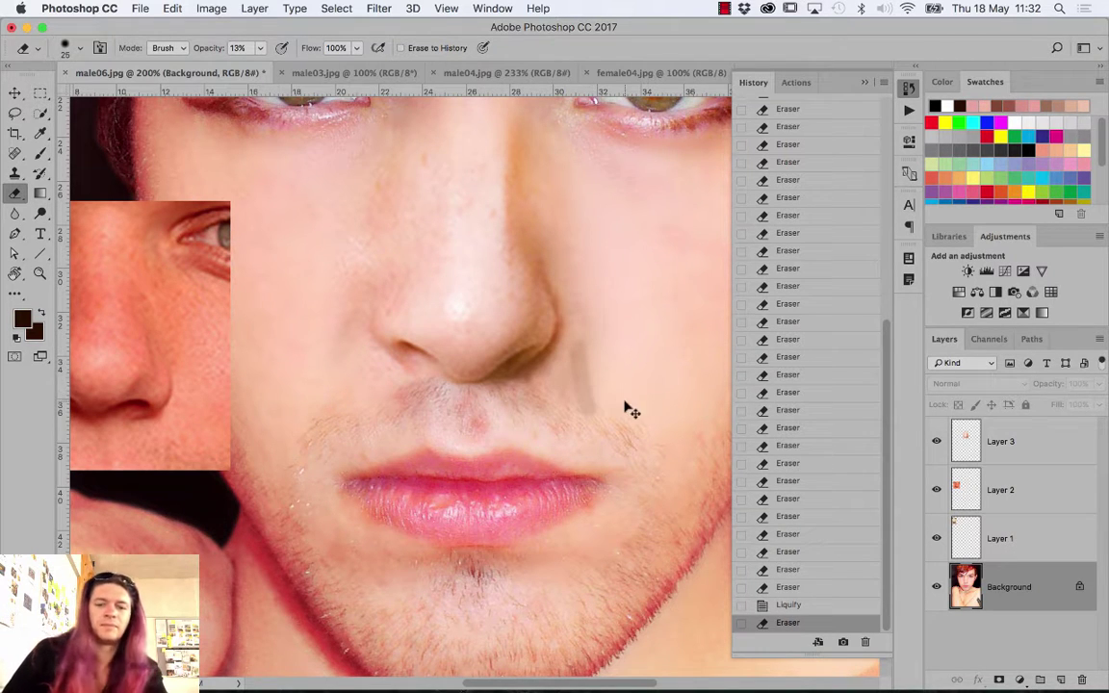
key(super+z)
click(941, 424)
mouse_move(527, 390)
mouse_down()
mouse_move(585, 331)
mouse_move(601, 404)
mouse_up()
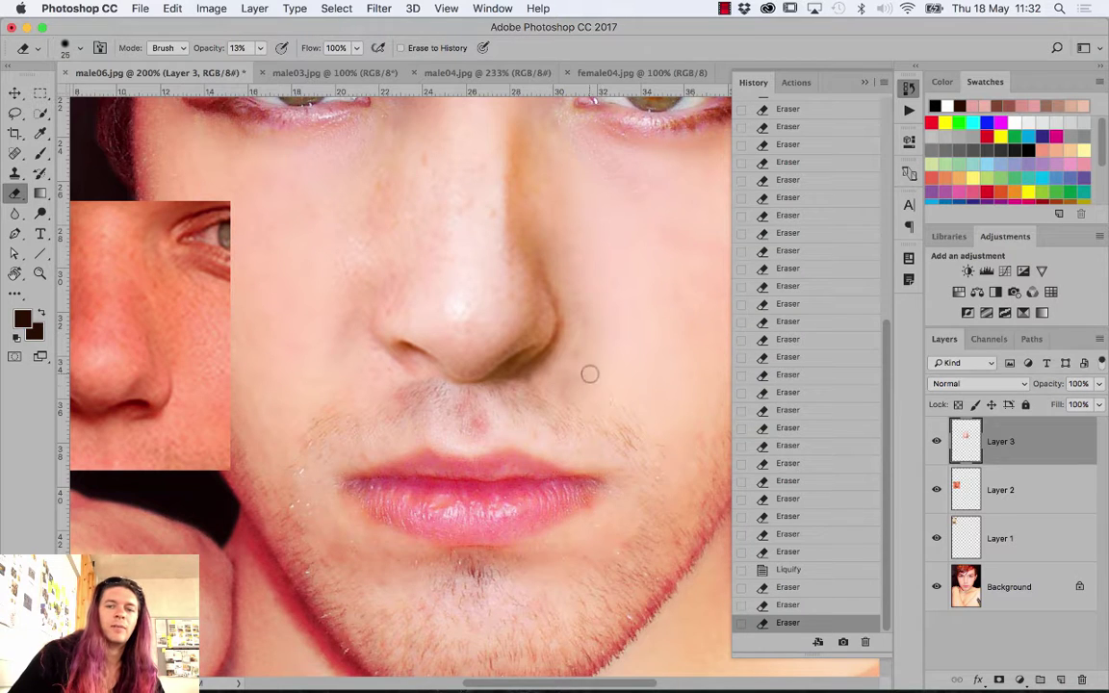
right_click(648, 381)
click(616, 347)
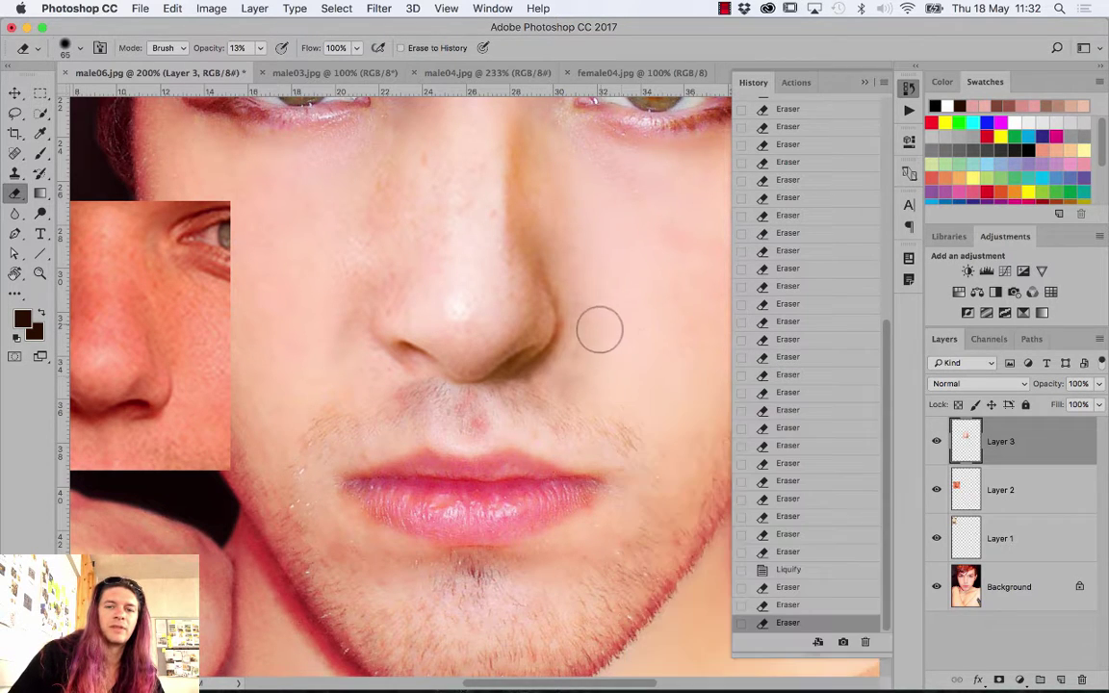
mouse_move(584, 376)
mouse_down()
mouse_move(586, 399)
mouse_move(606, 378)
mouse_move(575, 412)
mouse_move(609, 421)
mouse_up()
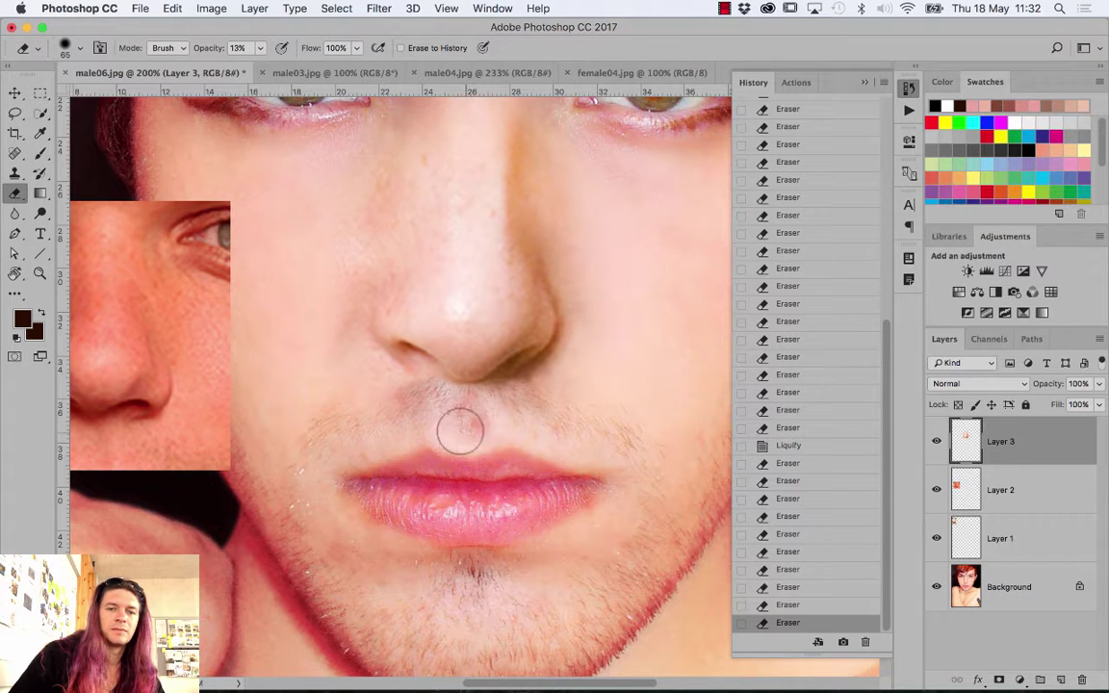
mouse_move(458, 428)
mouse_down()
mouse_move(395, 426)
mouse_move(400, 391)
mouse_move(423, 400)
mouse_move(408, 420)
mouse_move(425, 401)
mouse_move(426, 391)
mouse_move(411, 416)
mouse_move(408, 389)
mouse_move(382, 433)
mouse_move(379, 396)
mouse_up()
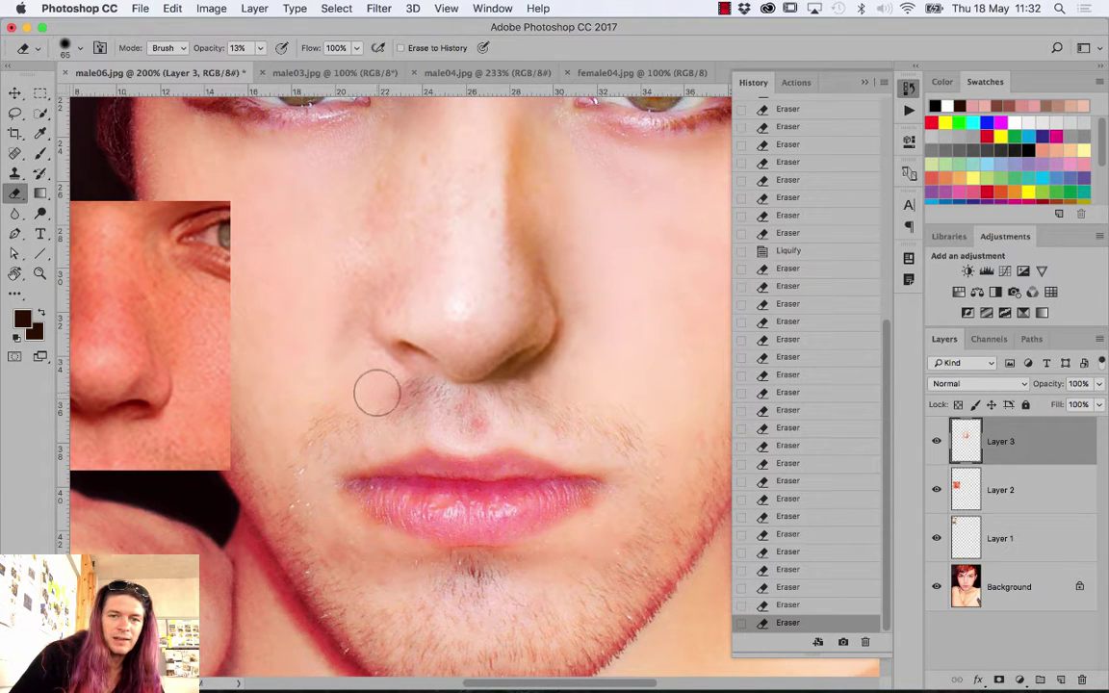
With a 23 px Eraser, reveal the stubble under and left of the nose
right_click(424, 389)
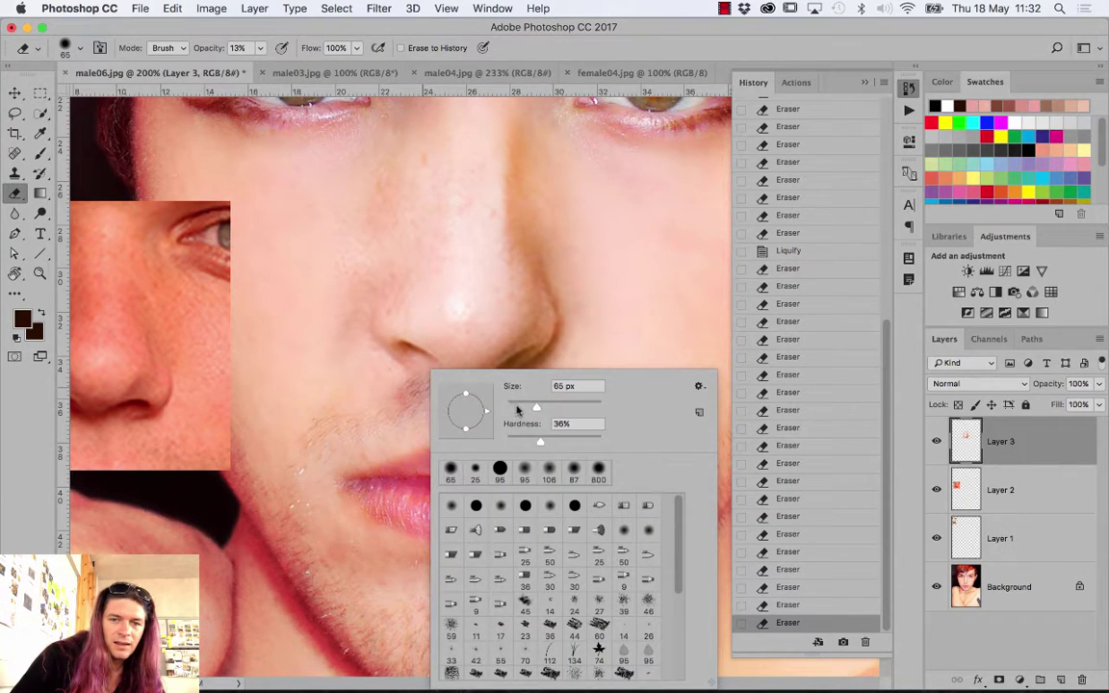
click(516, 408)
click(421, 383)
click(421, 383)
click(434, 383)
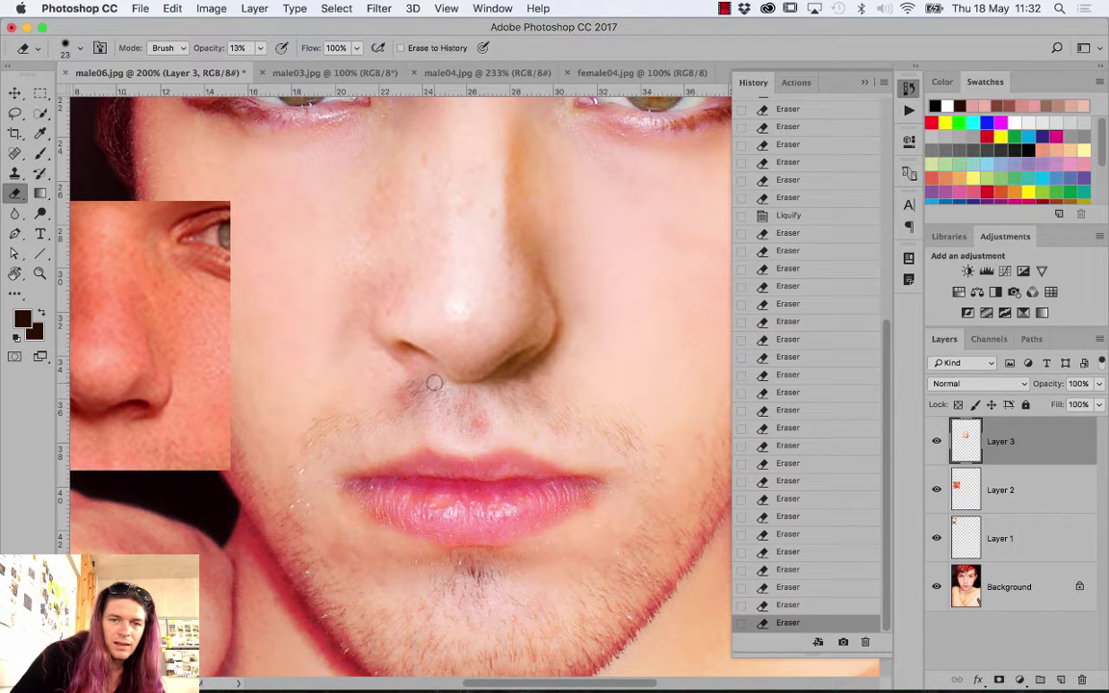
drag(434, 383, 428, 412)
click(435, 377)
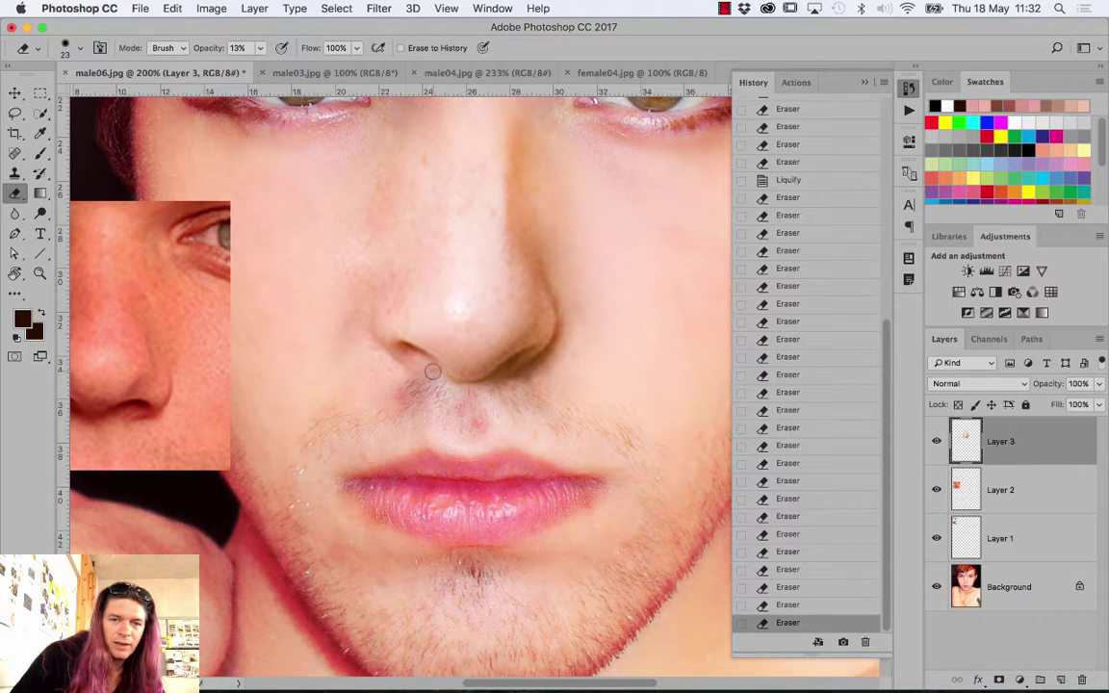
click(402, 393)
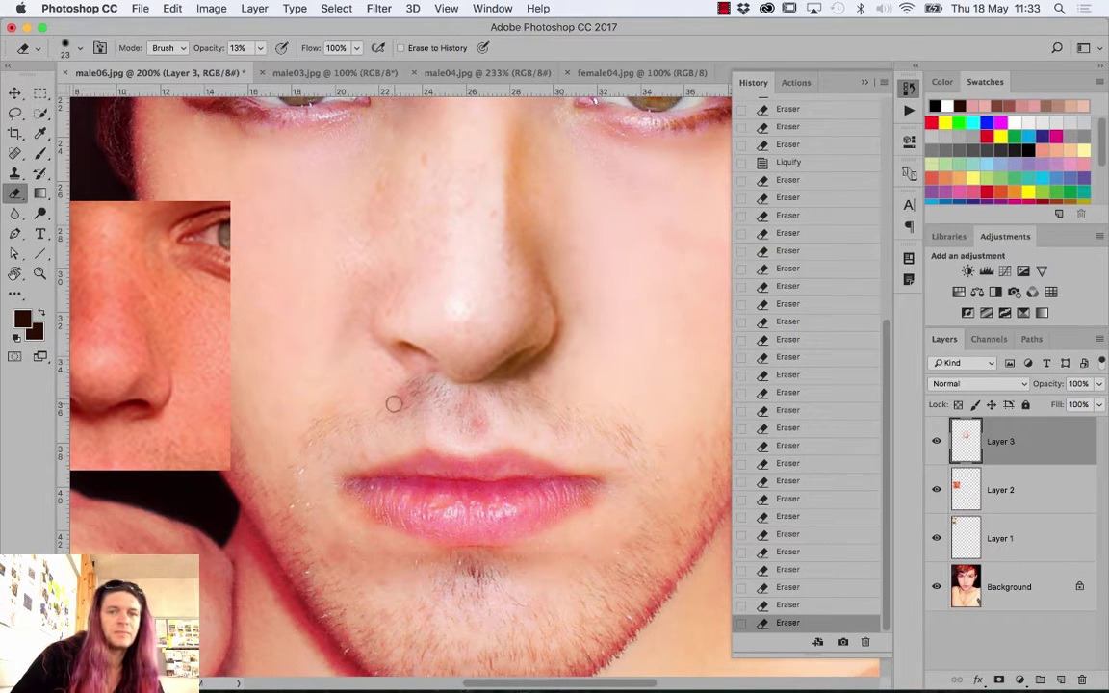
scroll(407, 404, down, 3)
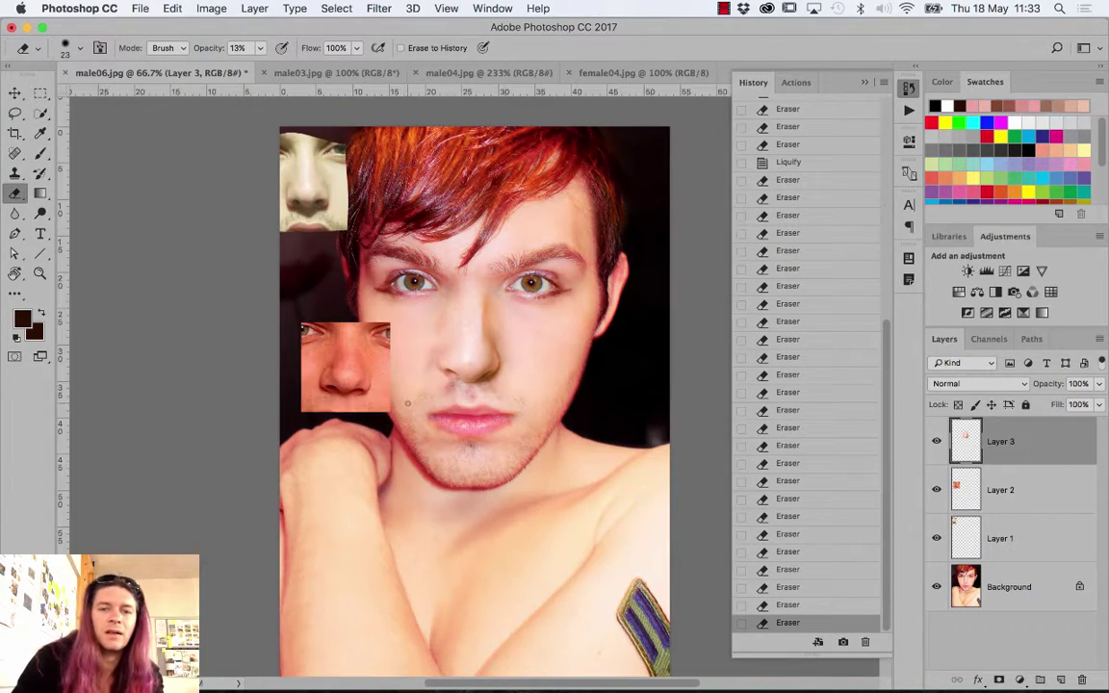
Compare the blended nose by toggling Layer 3 and viewing the original male06.jpg snapshot
click(933, 443)
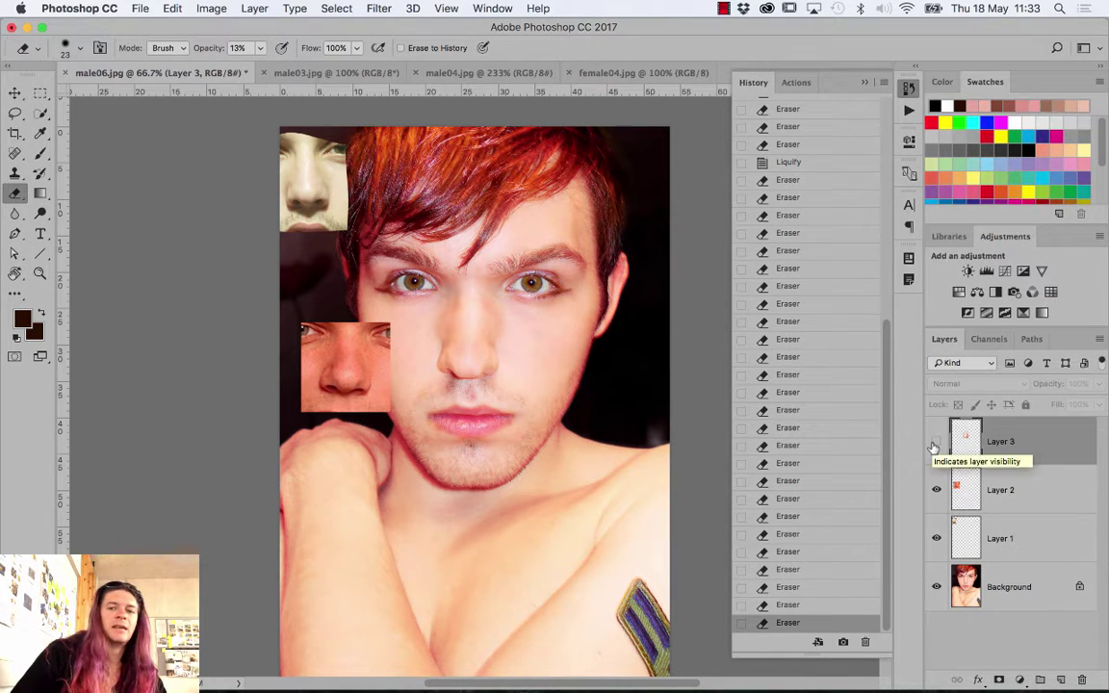
click(934, 445)
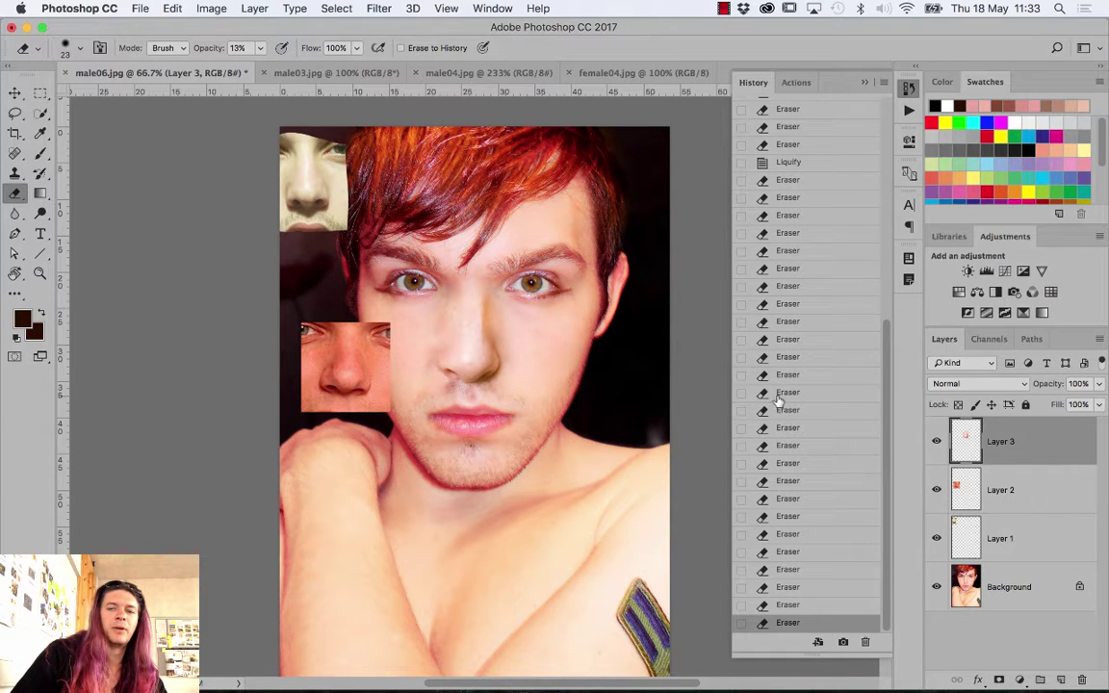
drag(885, 361, 871, 115)
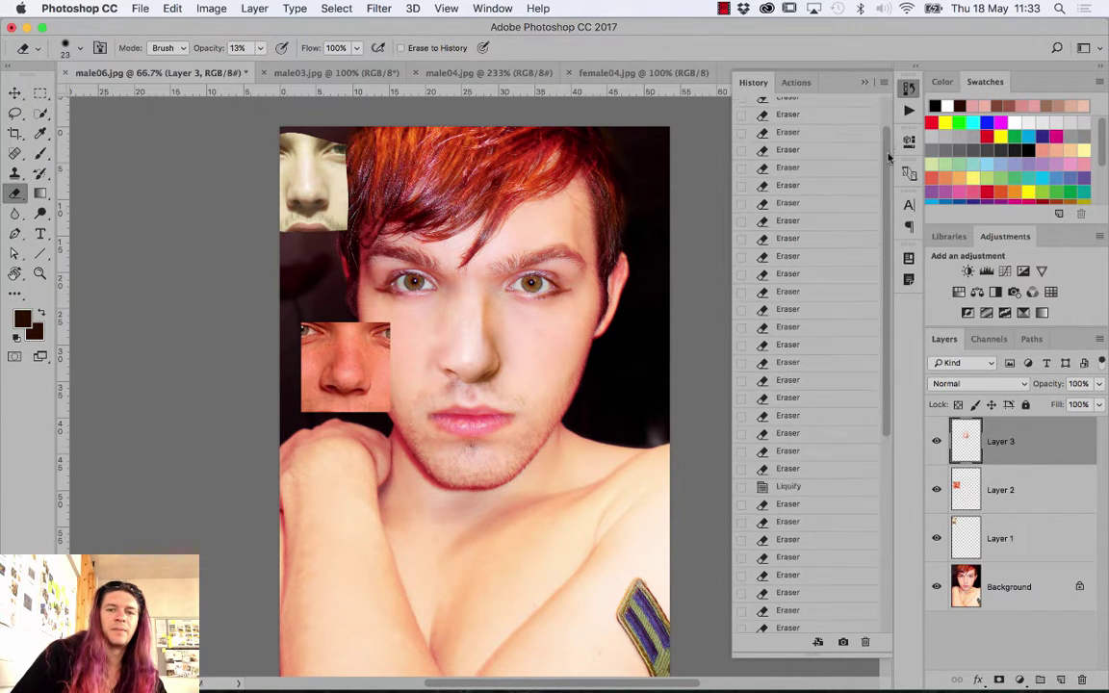
click(814, 111)
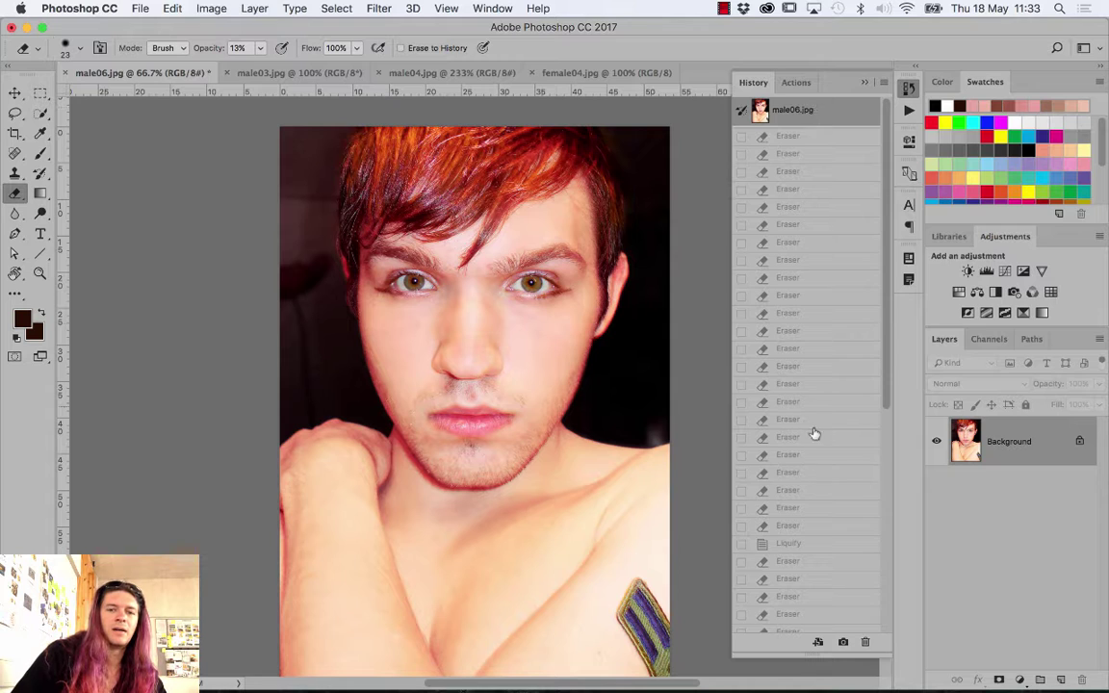
key(ctrl+z)
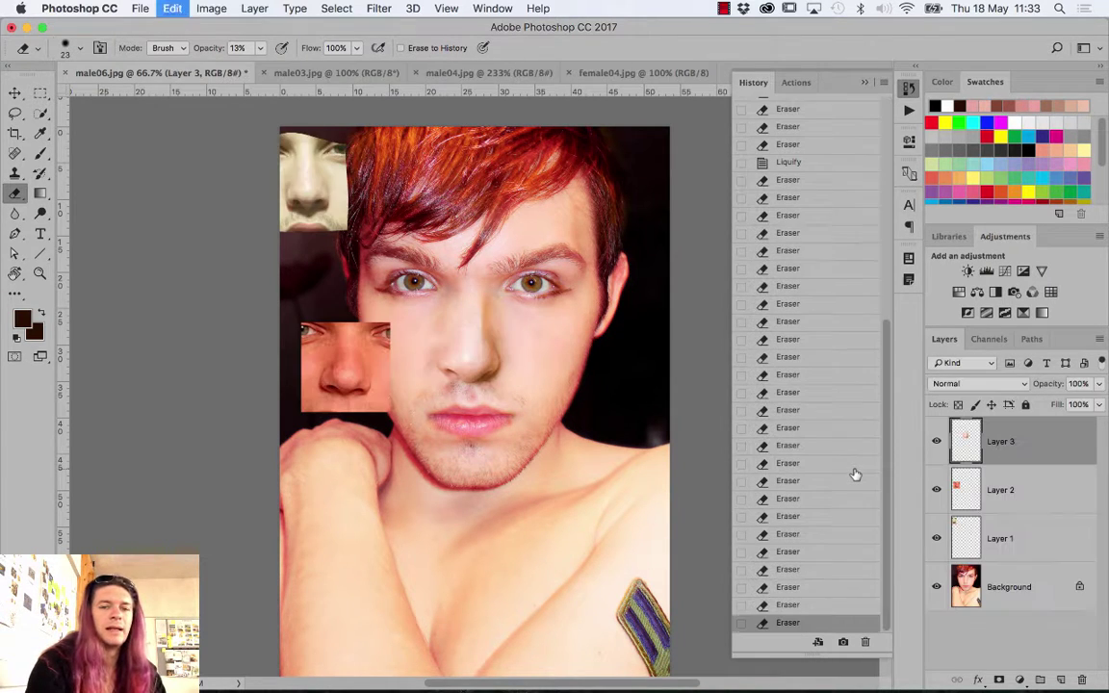
Hide Layer 2 and Layer 1, then compare against the original snapshot again
click(935, 490)
click(935, 538)
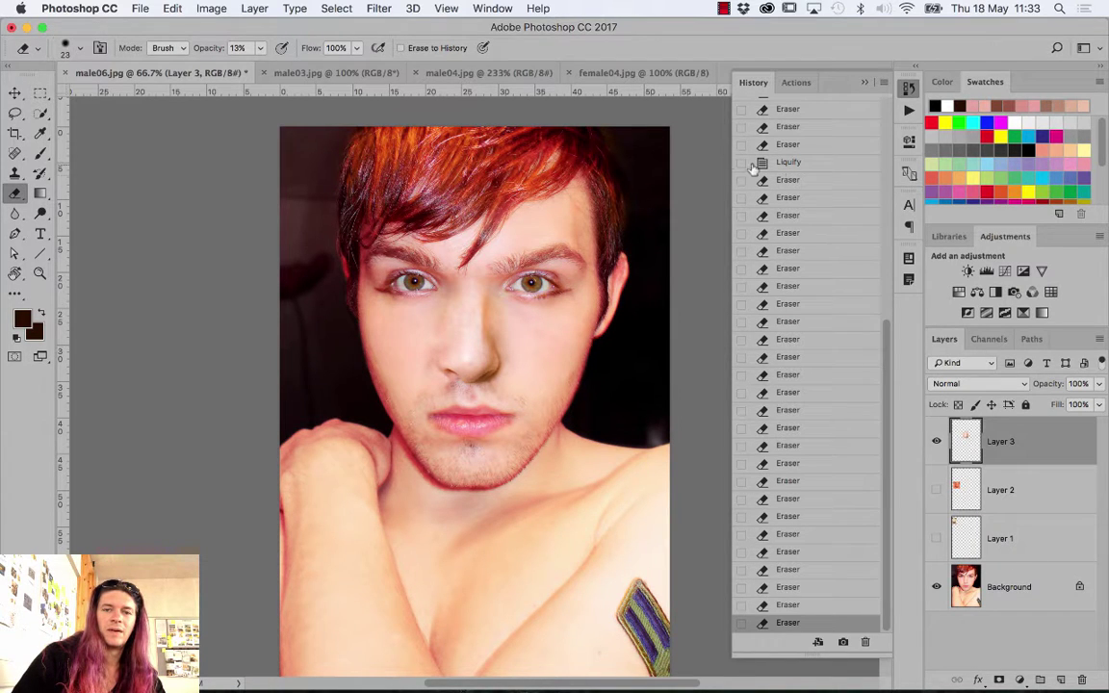
drag(886, 332, 875, 88)
click(828, 118)
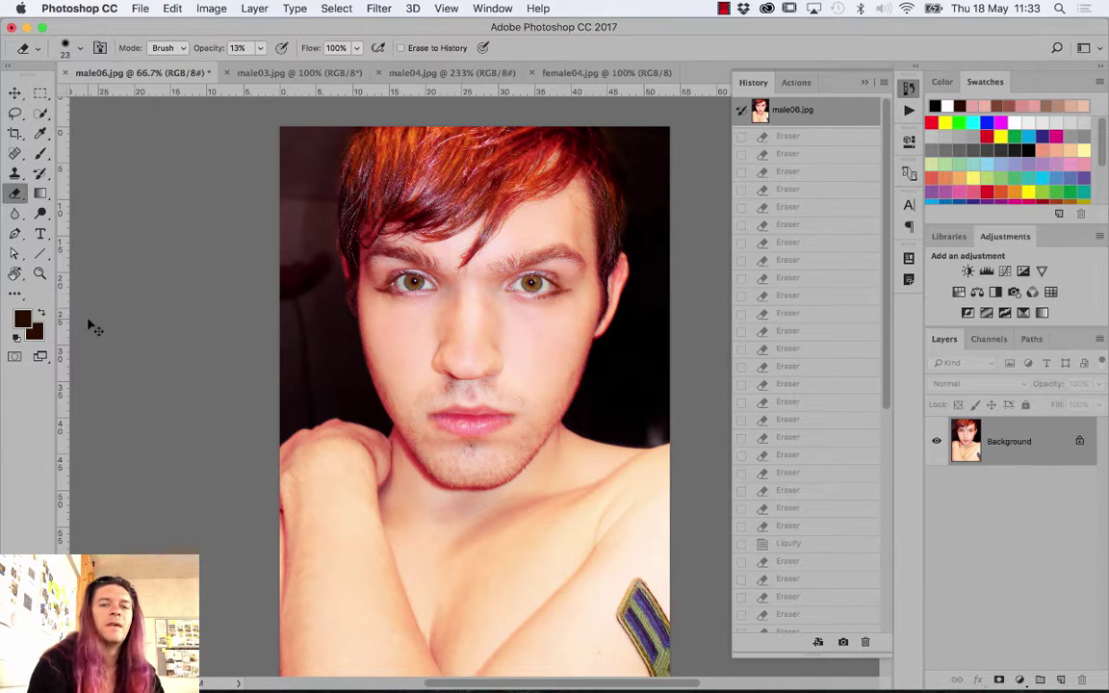
key(ctrl+z)
key(ctrl+z)
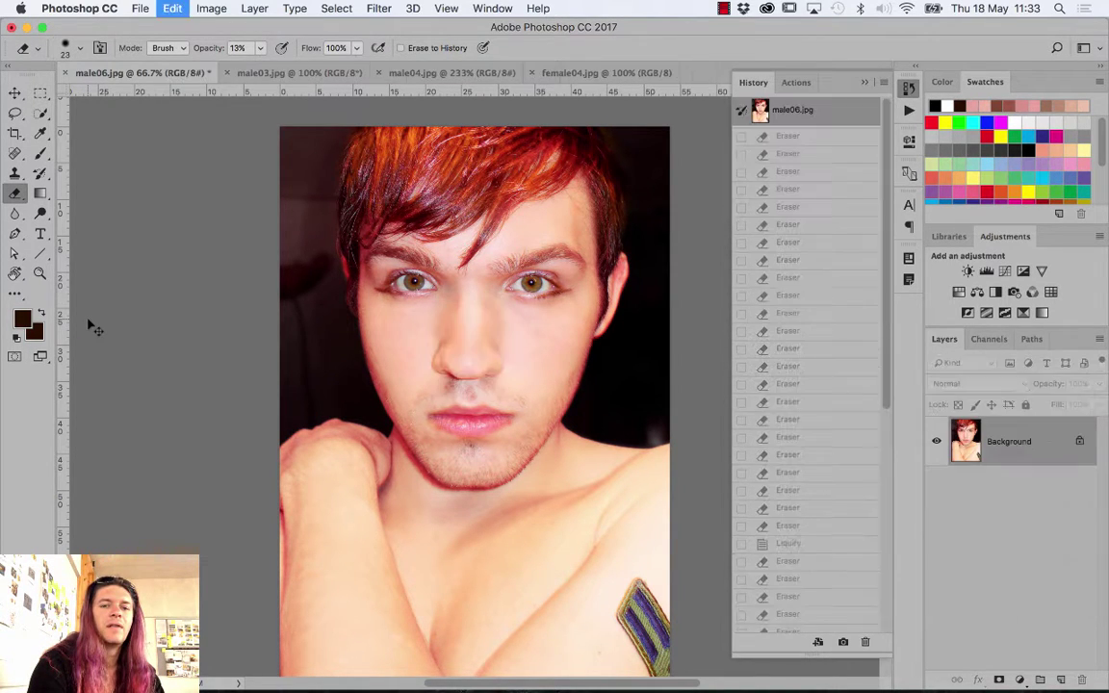
key(ctrl+z)
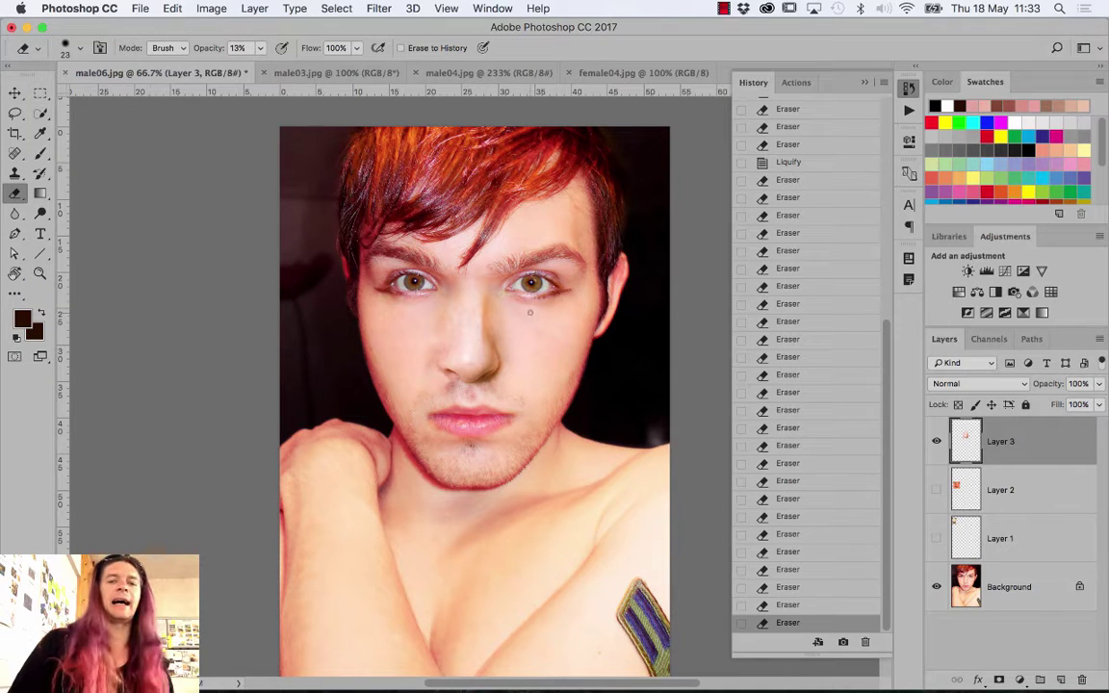
Apply a Hue/Saturation hue shift of +2 to Layer 3's nose patch
key(ctrl+u)
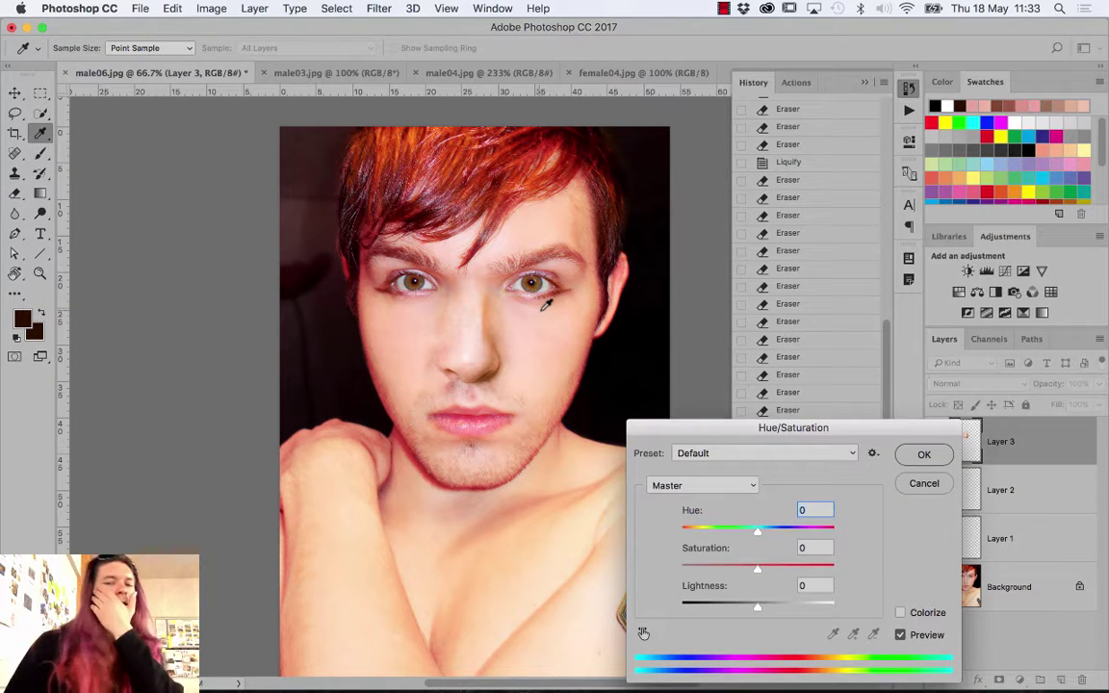
drag(724, 424, 659, 152)
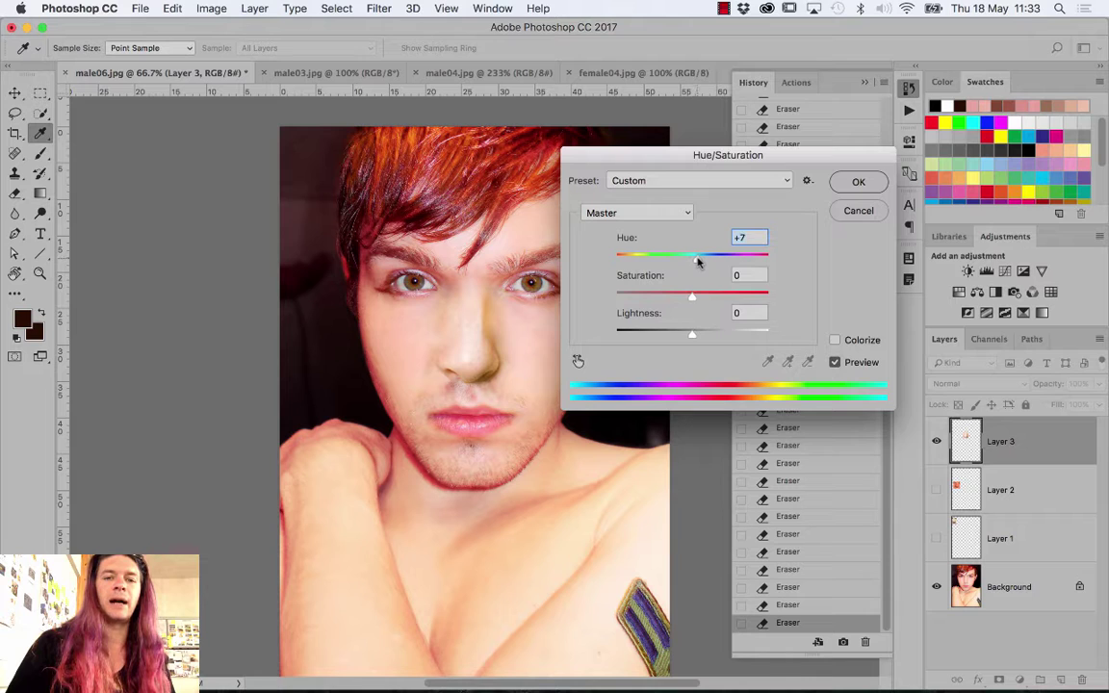
drag(697, 262, 686, 263)
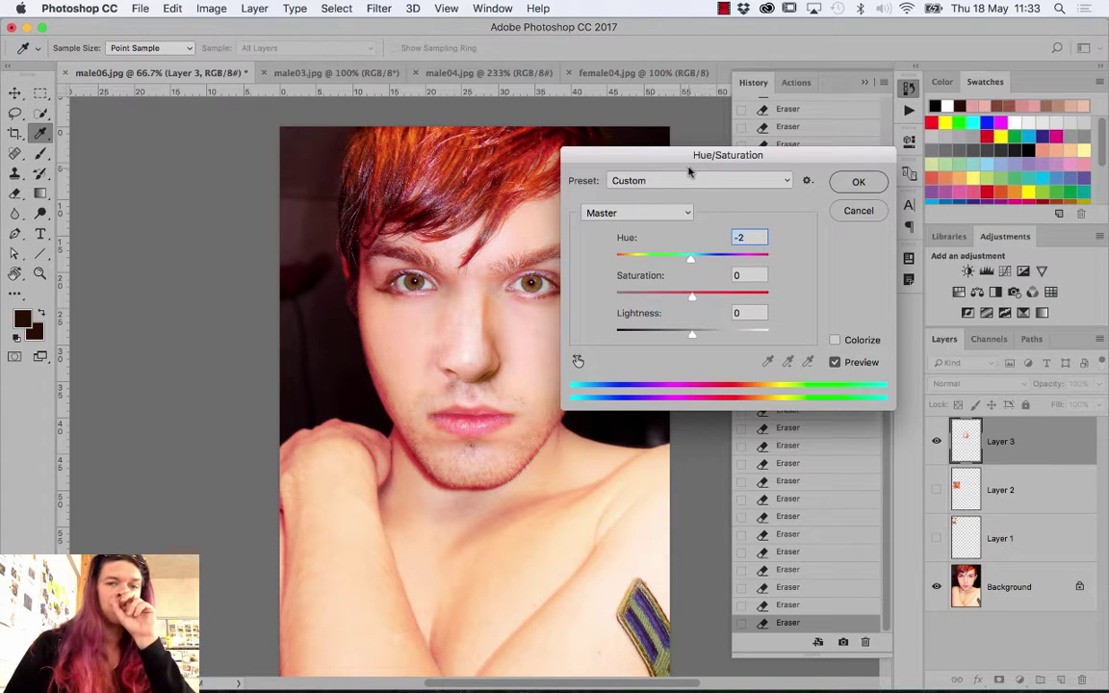
drag(688, 172, 776, 150)
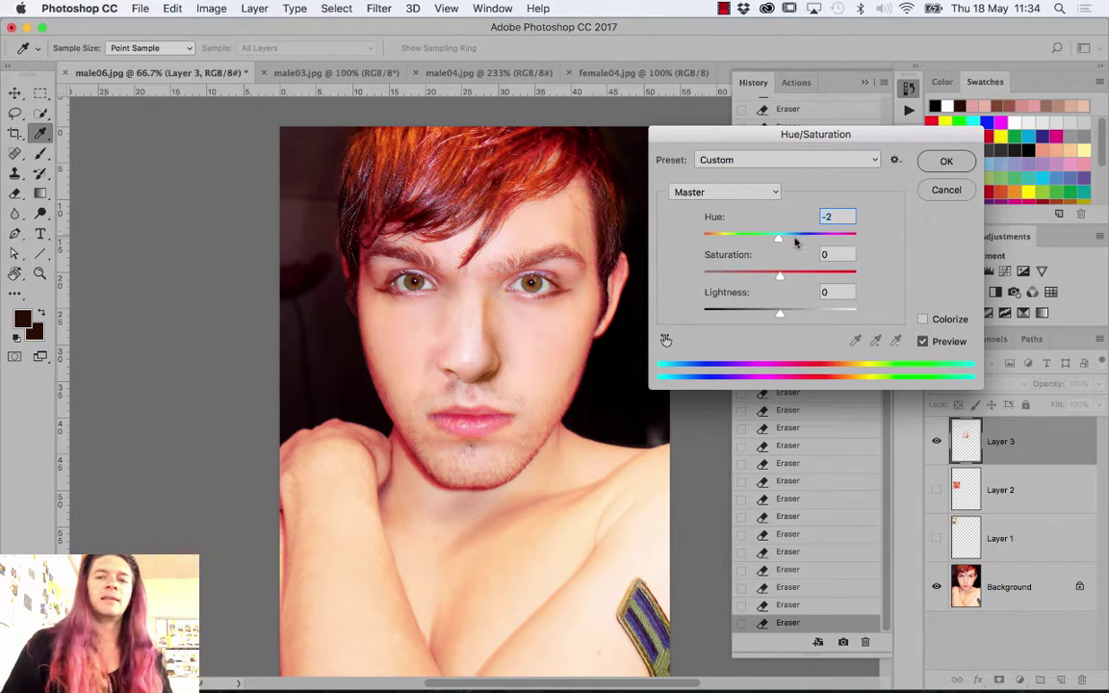
drag(787, 242, 876, 232)
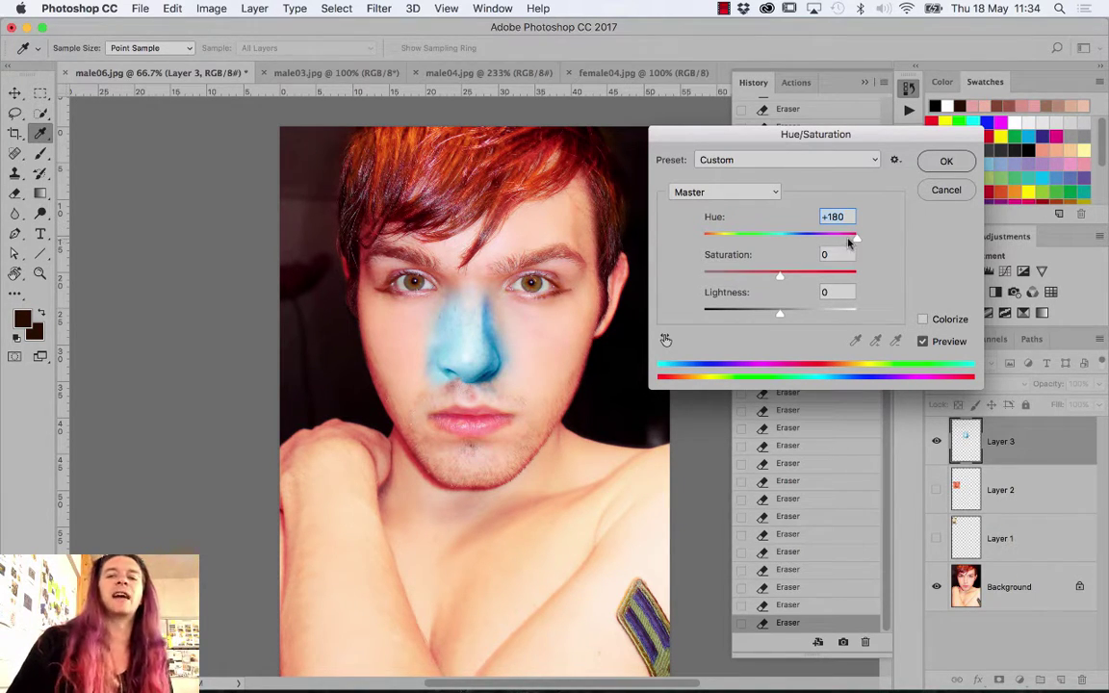
drag(851, 242, 783, 244)
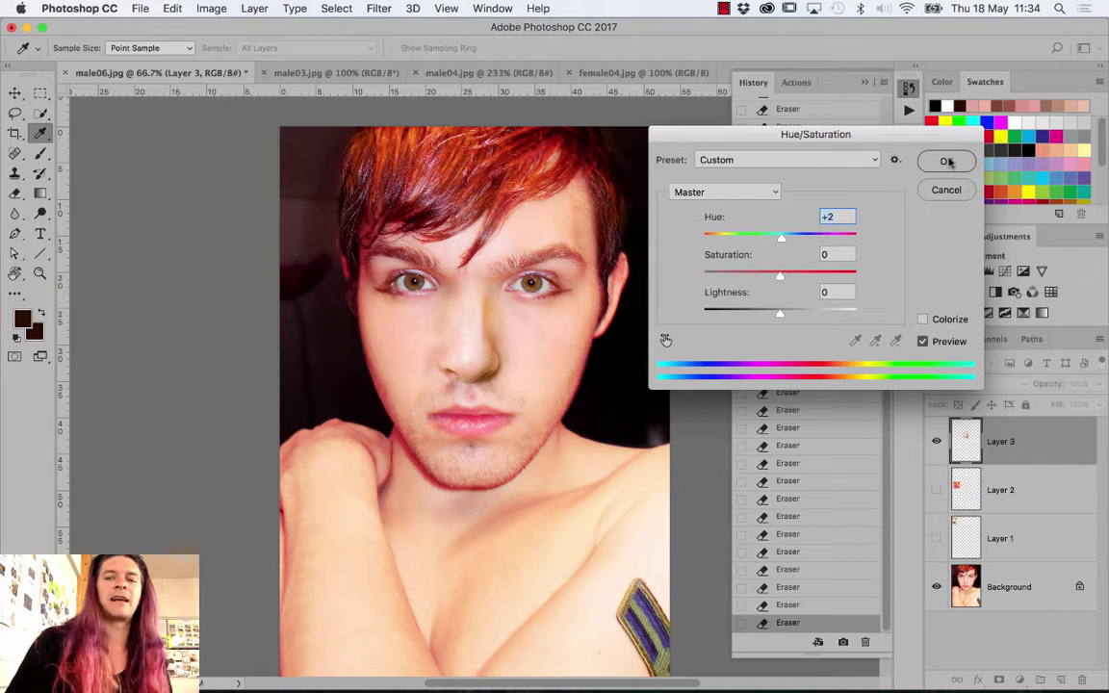
click(946, 161)
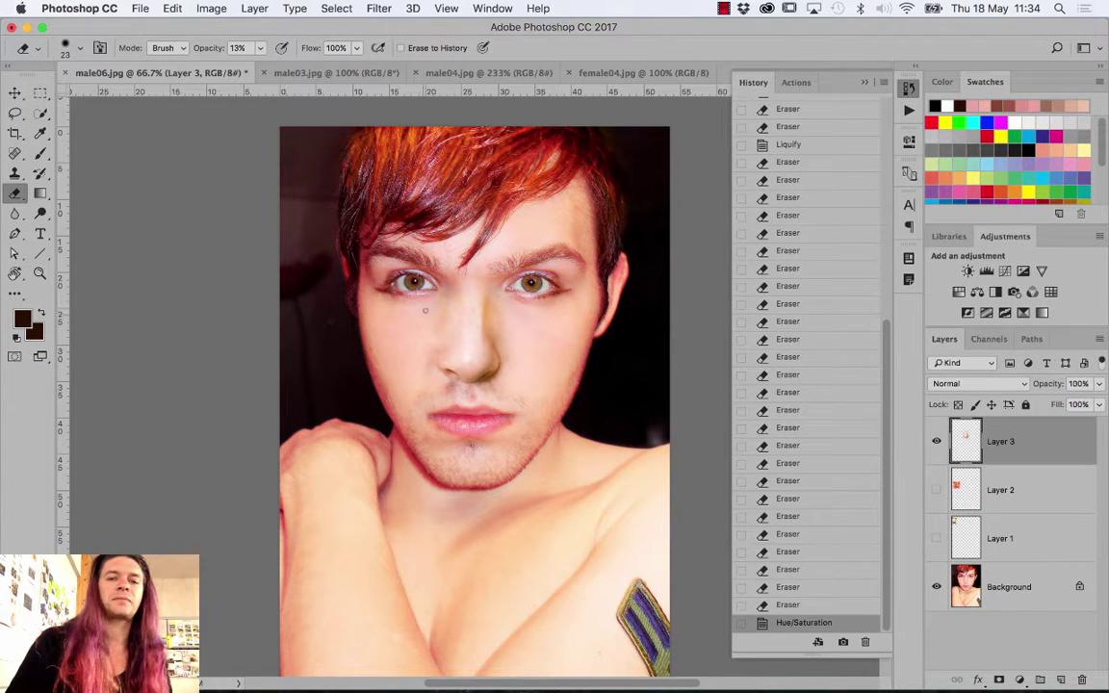
Erase the tinted patch edges around the nose with a 54 px Eraser, then show Layers 2 and 1
right_click(424, 310)
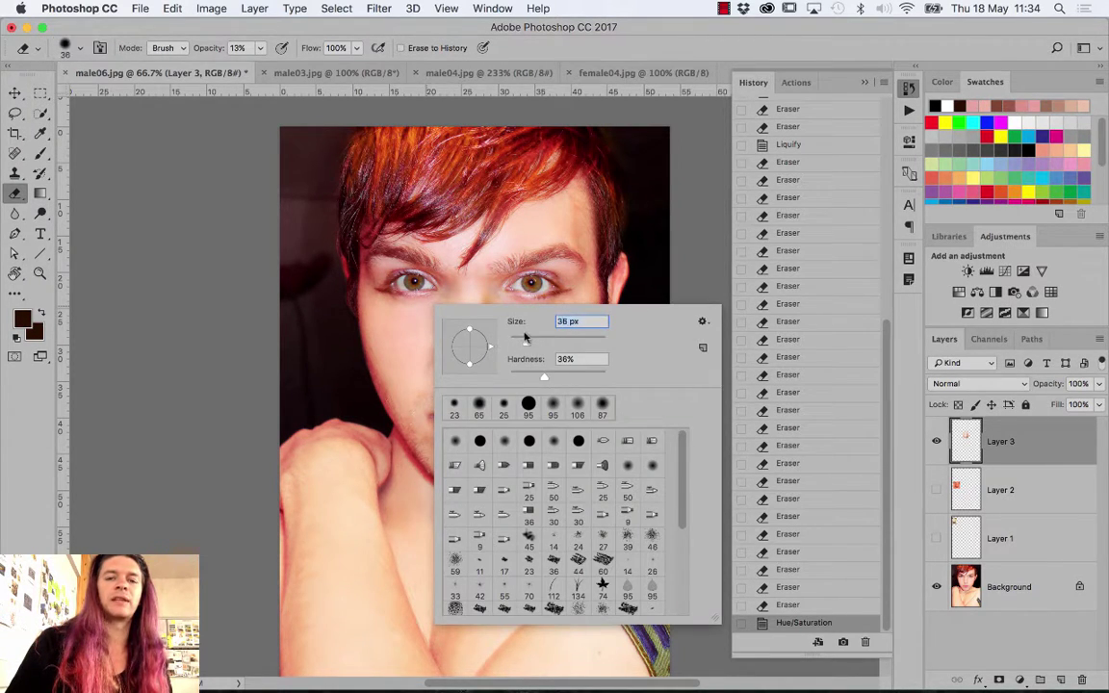
key(Return)
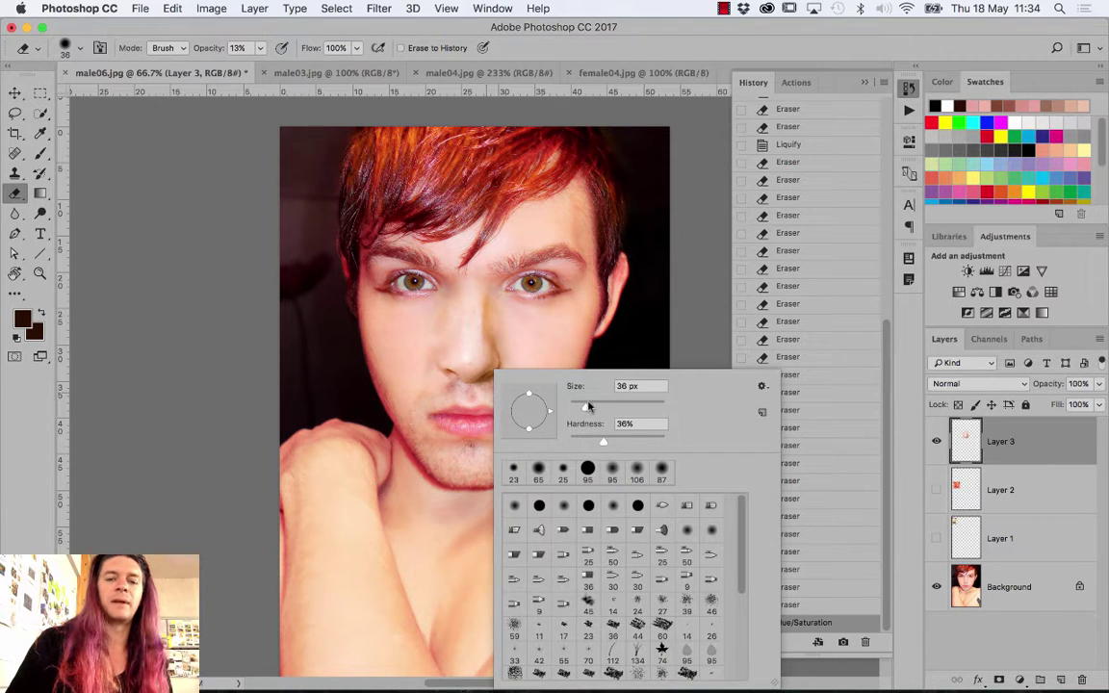
text(54)
key(Return)
mouse_move(441, 330)
mouse_down()
mouse_move(389, 293)
mouse_move(396, 273)
mouse_move(380, 329)
mouse_up()
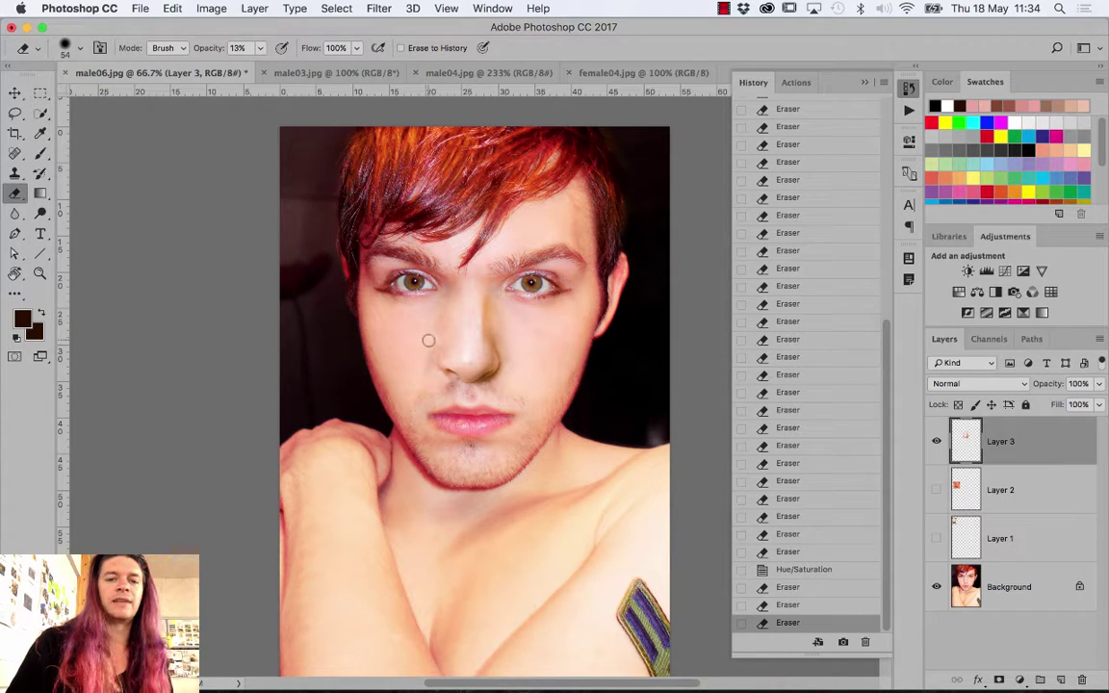
mouse_move(420, 367)
mouse_down()
mouse_move(433, 332)
mouse_move(404, 281)
mouse_up()
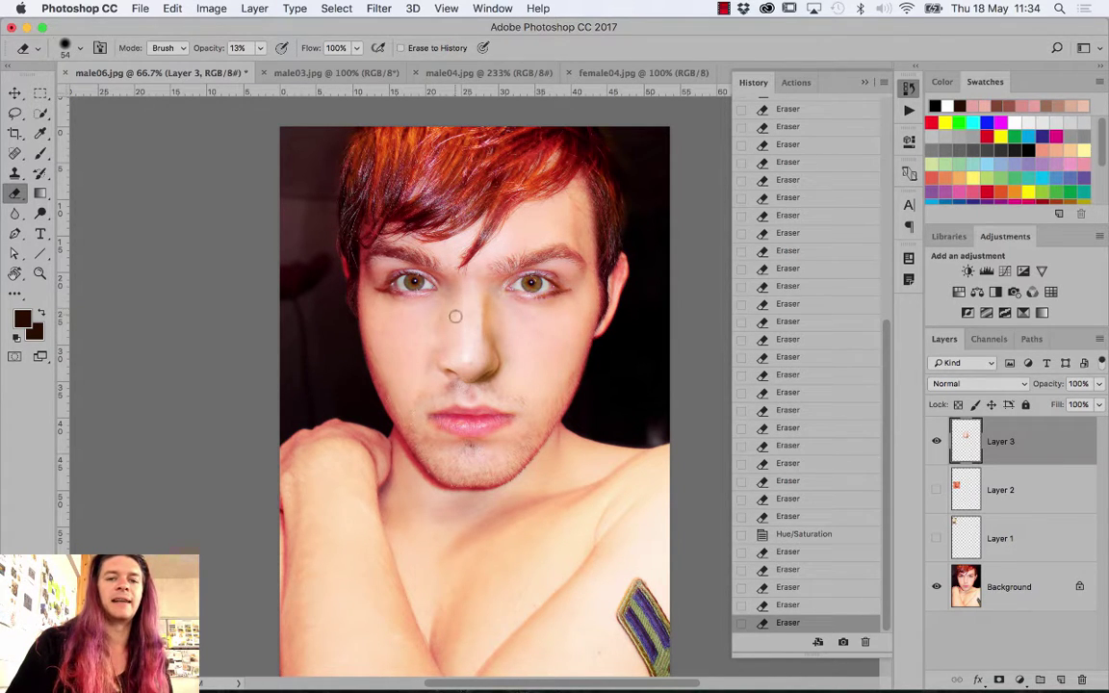
mouse_move(468, 303)
mouse_down()
mouse_move(433, 342)
mouse_move(451, 280)
mouse_up()
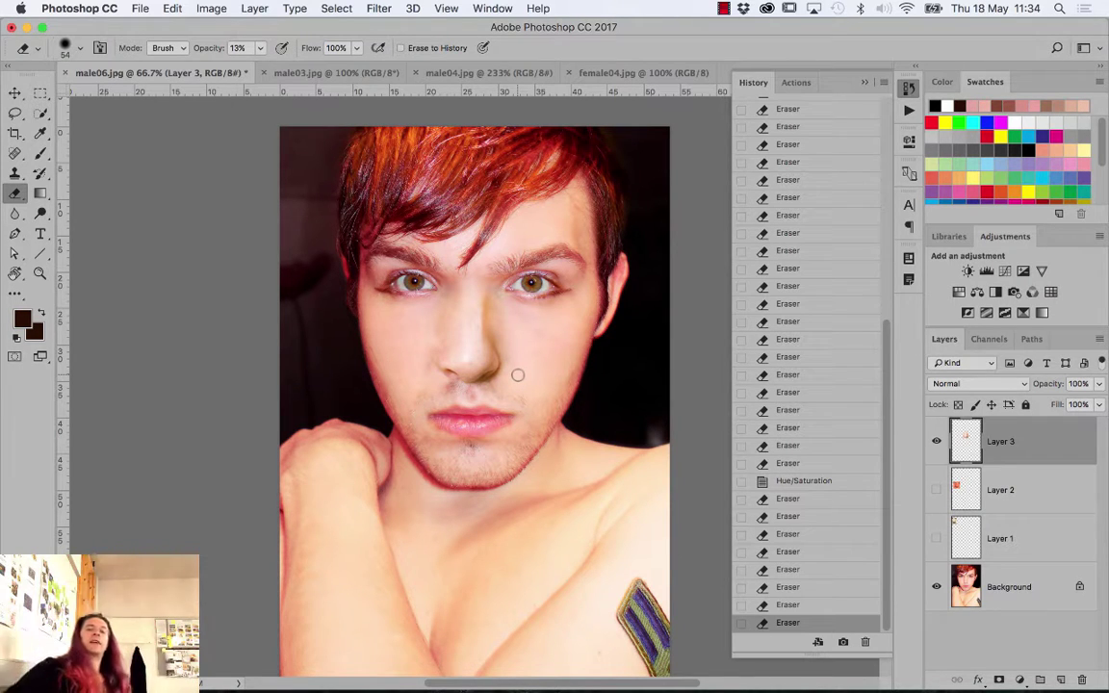
click(936, 490)
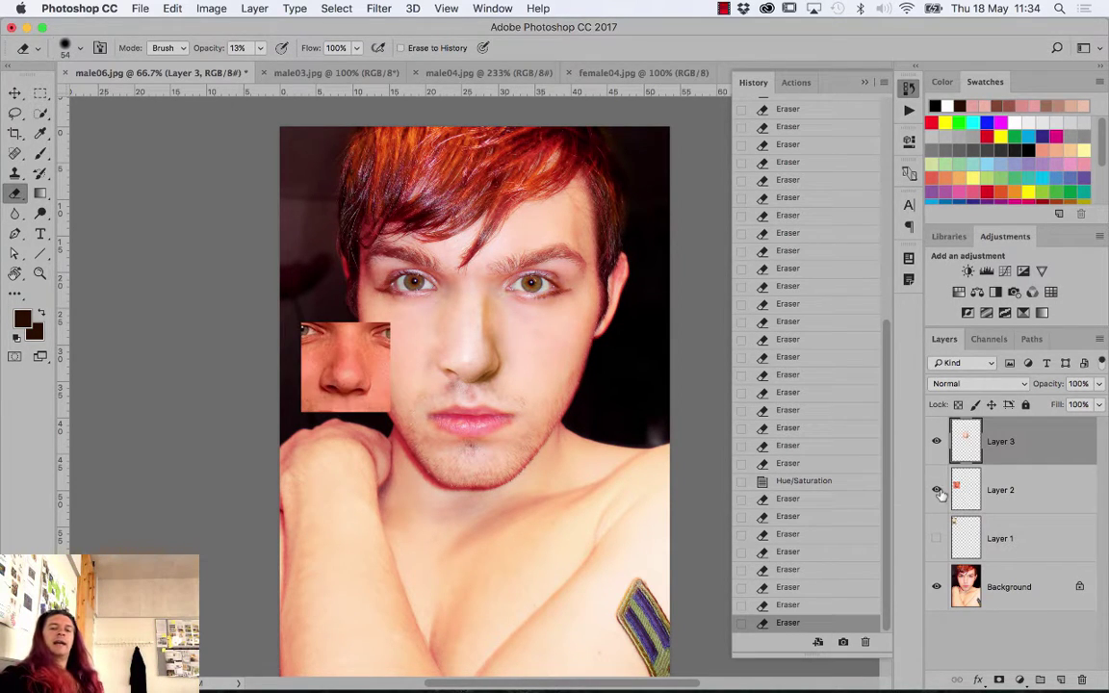
click(937, 538)
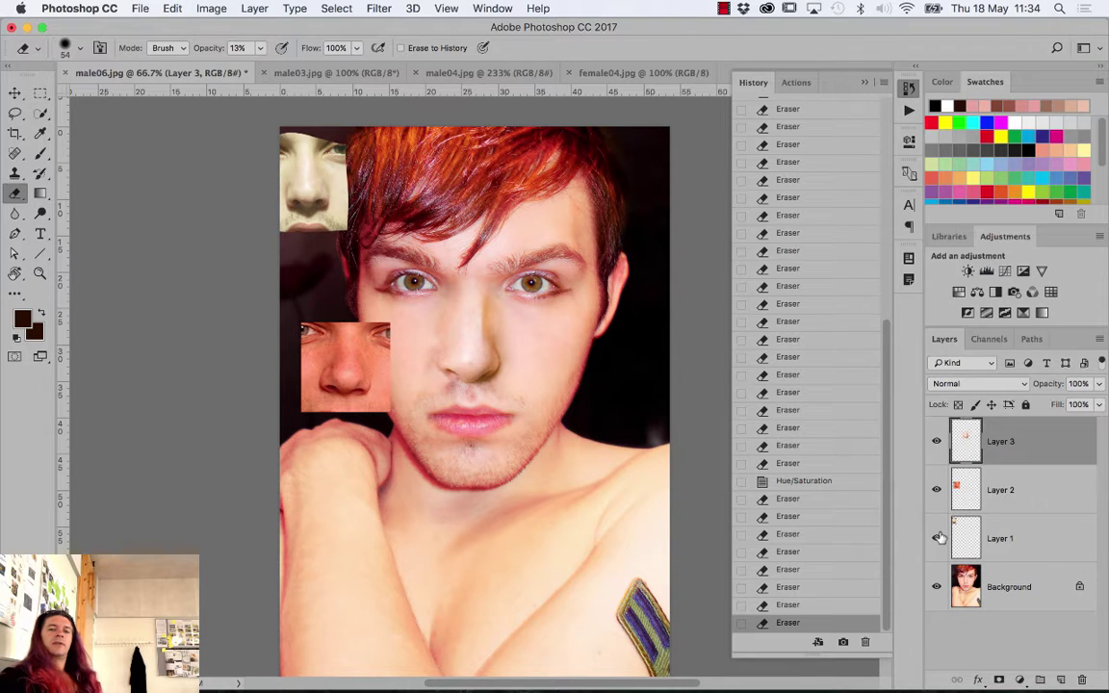